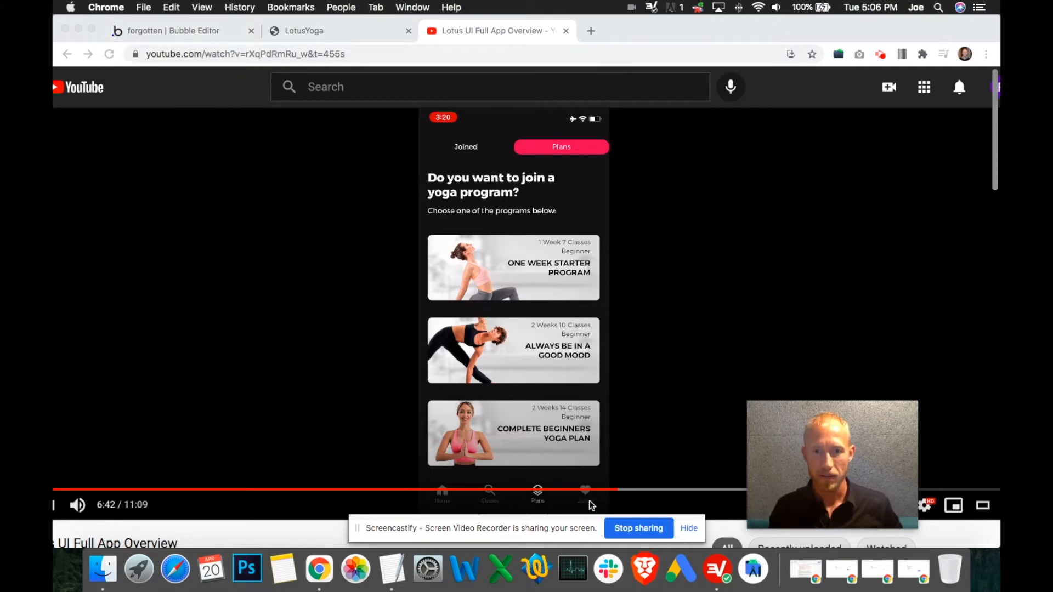
- Play the Lotus UI overview video briefly and cue it back to the Profile screen at about 6:43
{"action": "left_click", "coordinate": [689, 528]}
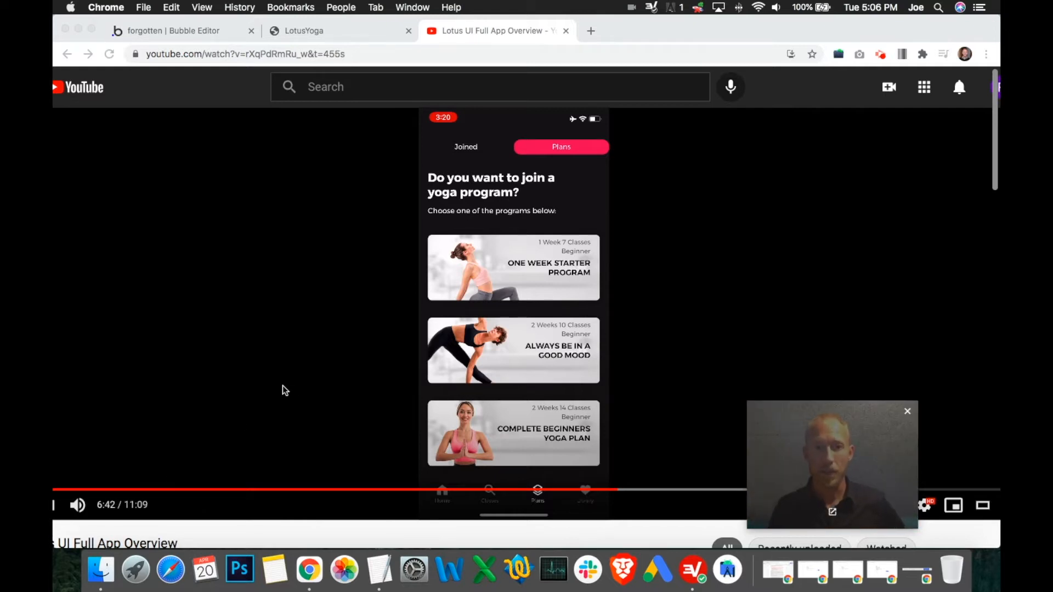
{"action": "left_click", "coordinate": [335, 376]}
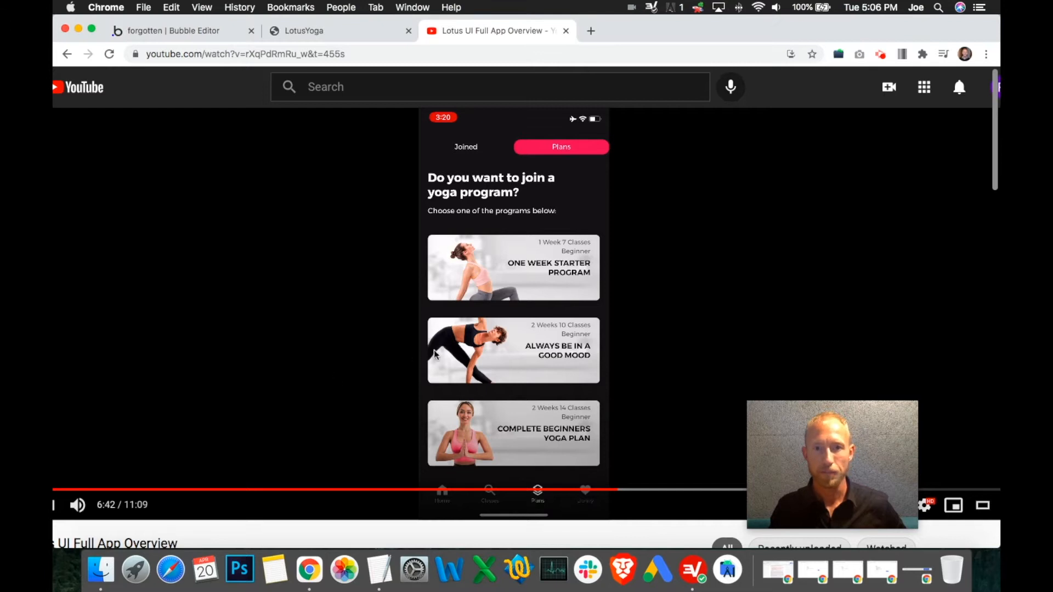
{"action": "left_click", "coordinate": [502, 304]}
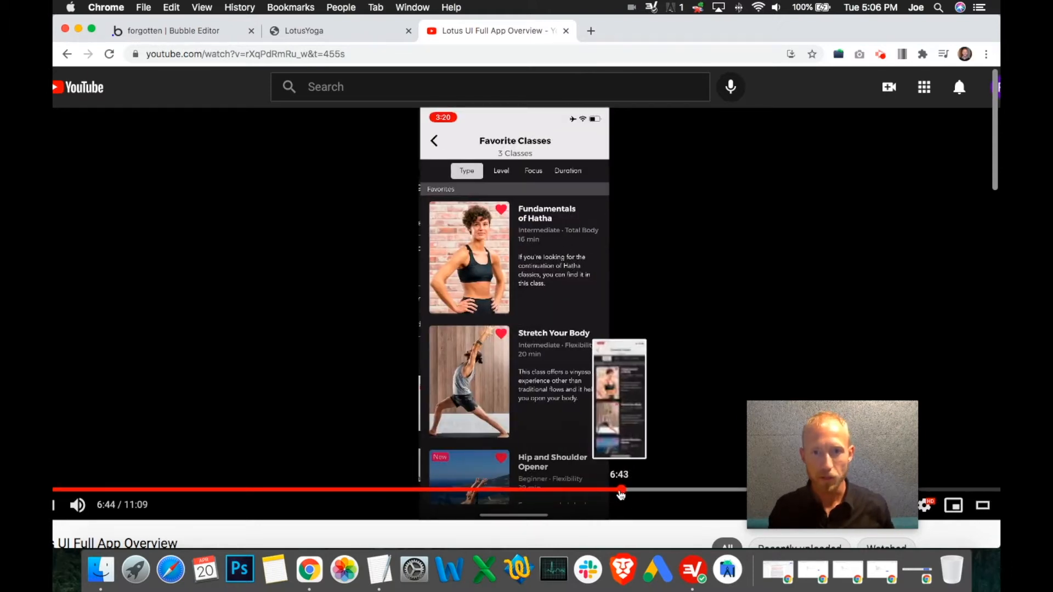
{"action": "left_click", "coordinate": [619, 491]}
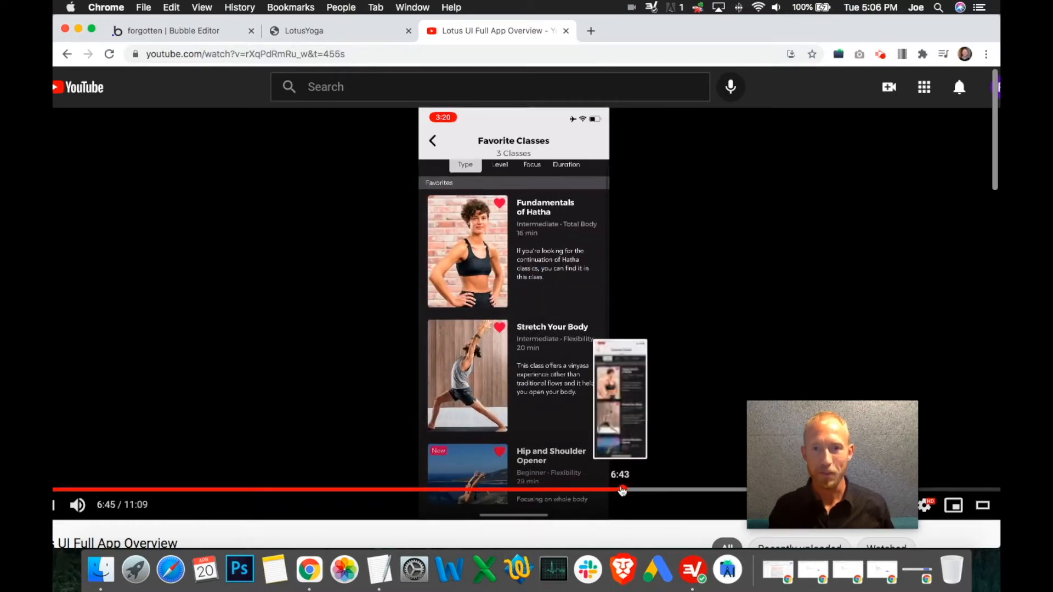
{"action": "left_click", "coordinate": [618, 491]}
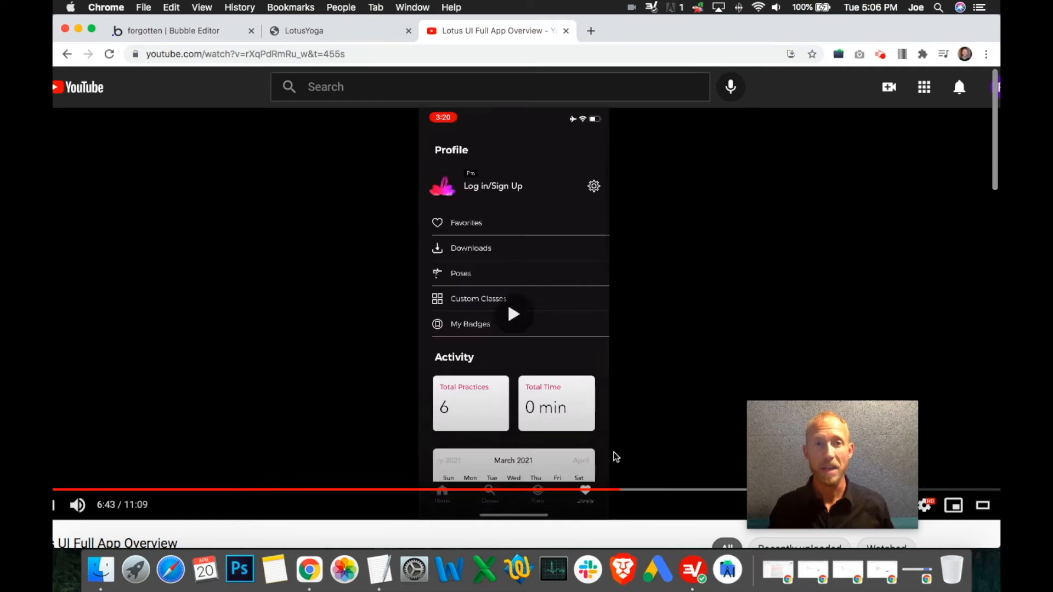
{"action": "left_click", "coordinate": [617, 490]}
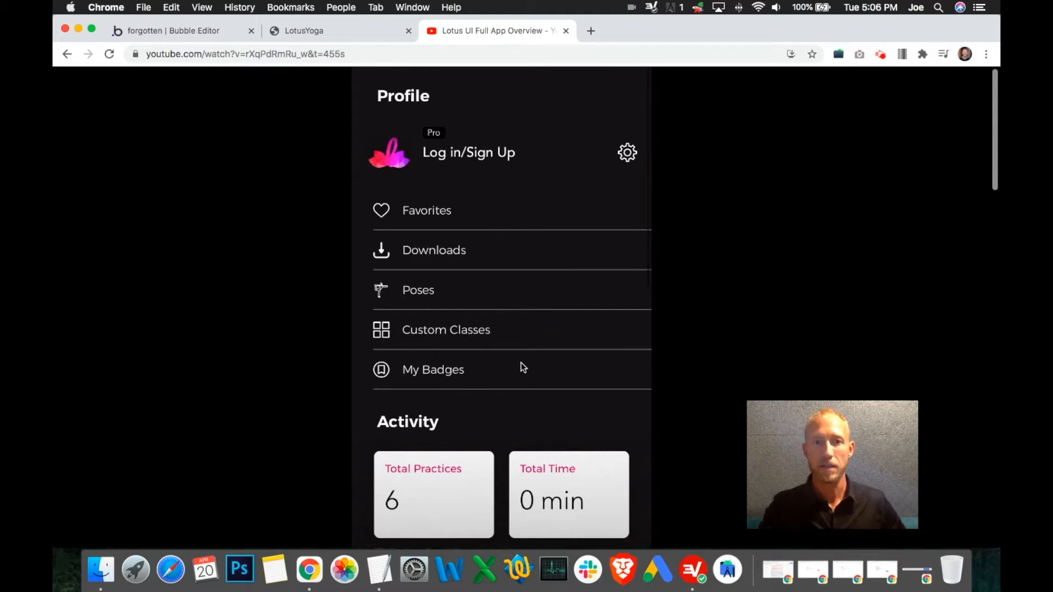
- Examine the Profile screen's Favorites entry, other list items and Activity section in the enlarged overview video
{"action": "scroll", "coordinate": [525, 364], "scroll_direction": "down", "scroll_amount": 3}
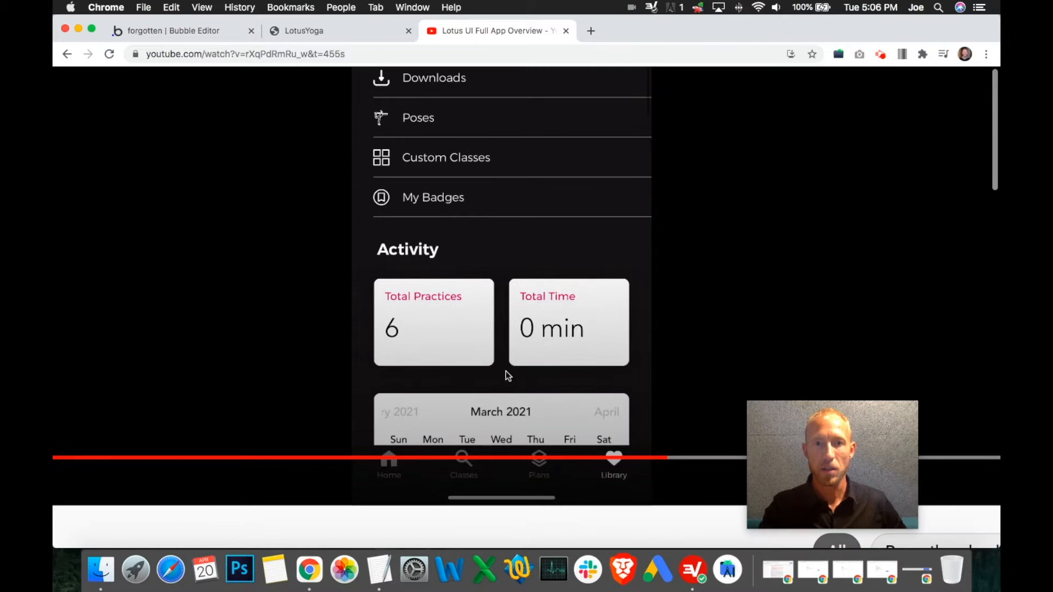
{"action": "scroll", "coordinate": [509, 343], "scroll_direction": "up", "scroll_amount": 3}
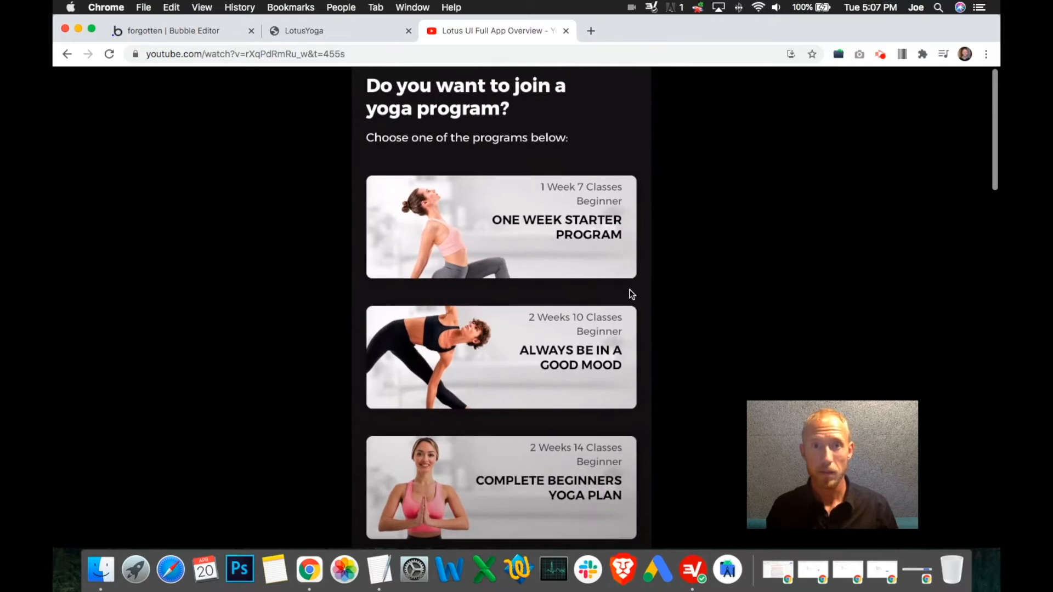
{"action": "left_click", "coordinate": [614, 290]}
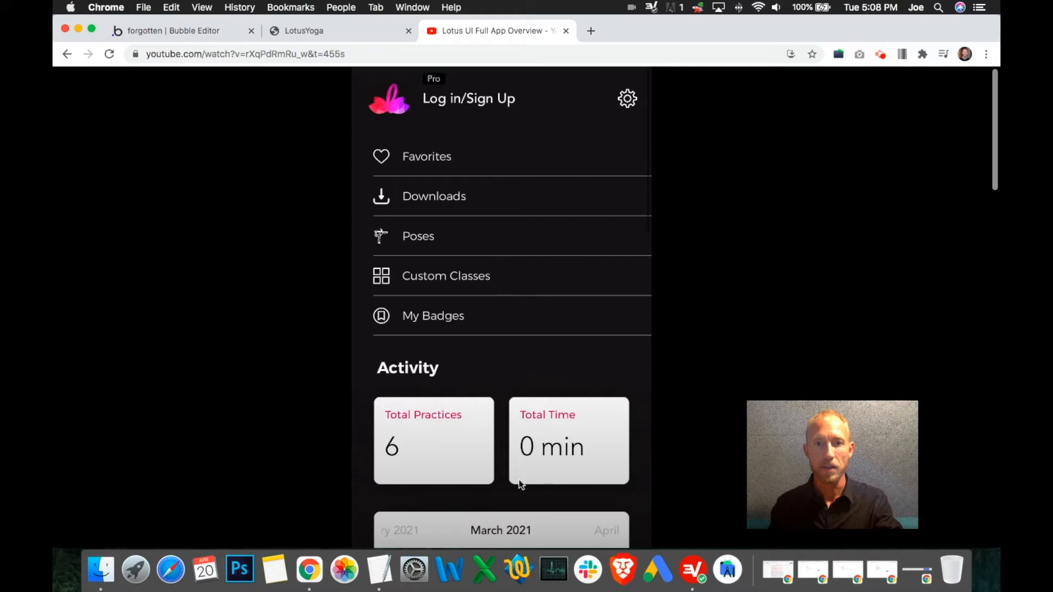
{"action": "left_click", "coordinate": [522, 297]}
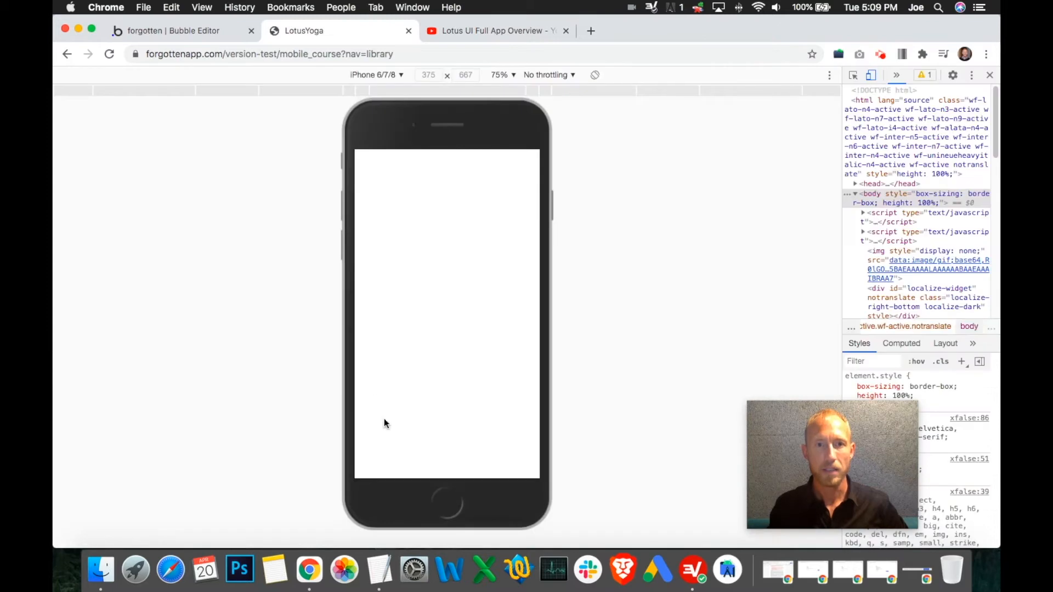
- In the LotusYoga preview, open the Classes page, filter it by AcroYoga and look through the class list
{"action": "left_click", "coordinate": [426, 461]}
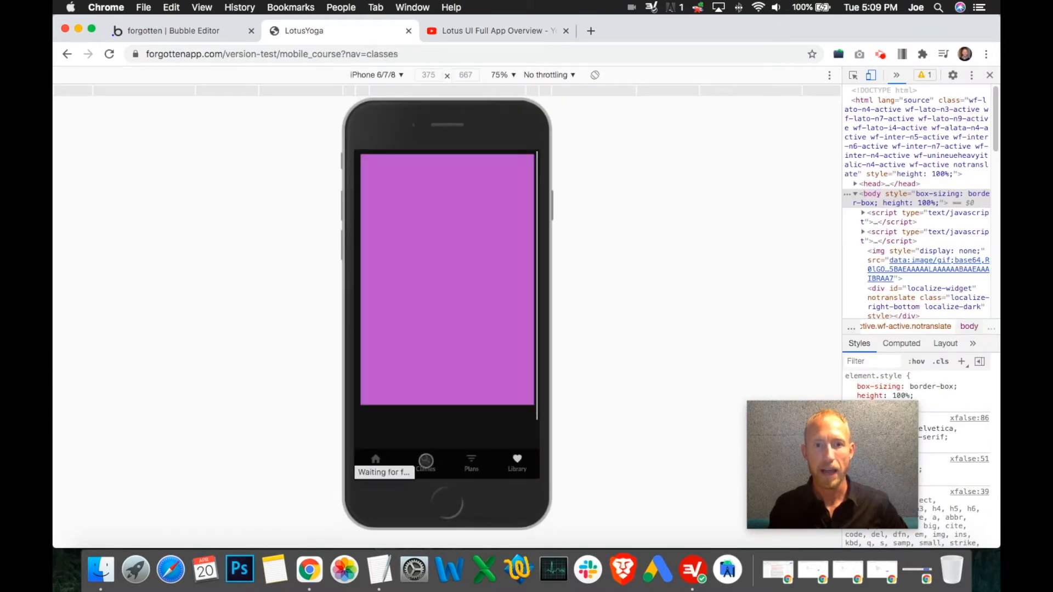
{"action": "left_click", "coordinate": [495, 30]}
{"action": "left_click", "coordinate": [351, 28]}
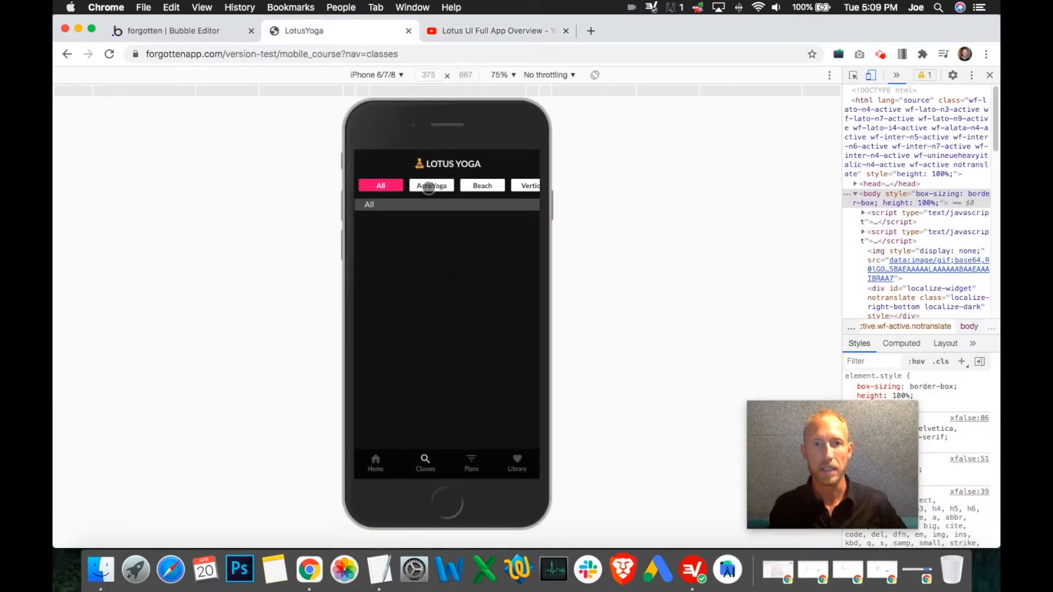
{"action": "left_click", "coordinate": [429, 187]}
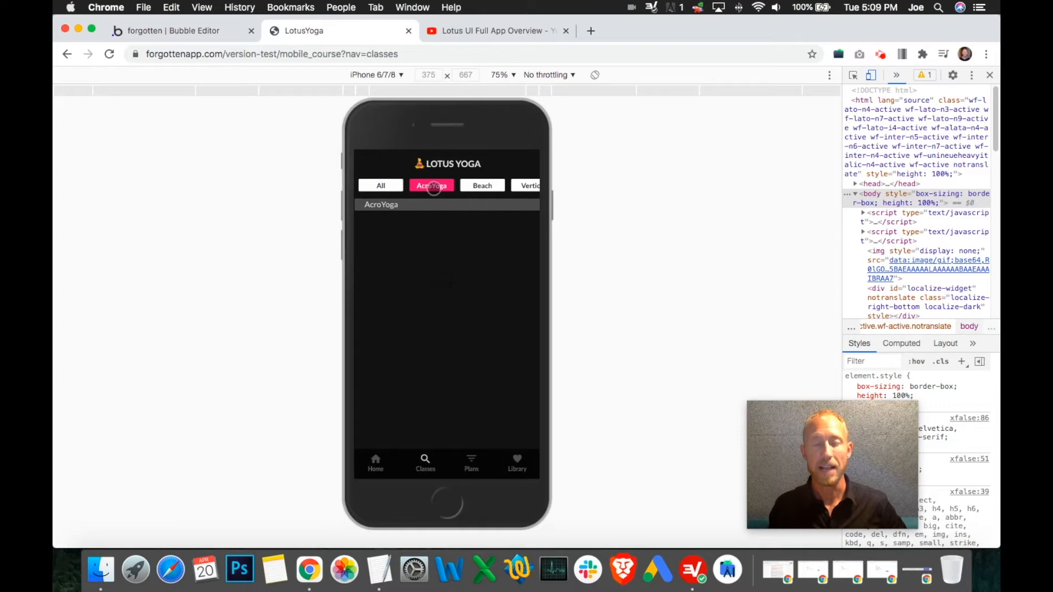
{"action": "left_click_drag", "start_coordinate": [491, 339], "coordinate": [463, 476]}
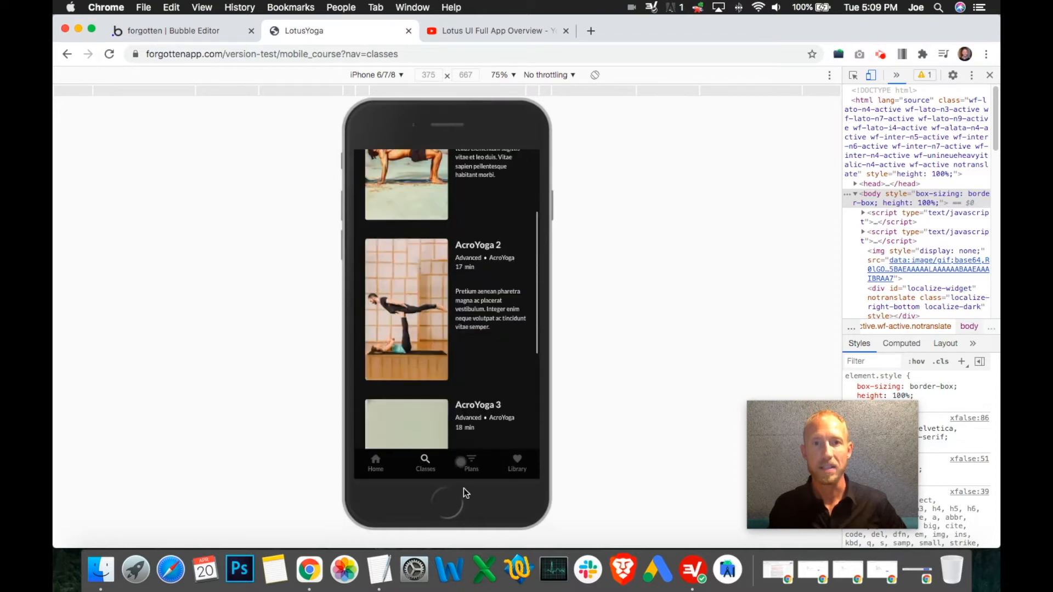
- Go back to the overview video and review the Favorite Classes, Classes and class preview screens at 6:44, 4:38 and 2:25
{"action": "left_click", "coordinate": [512, 34]}
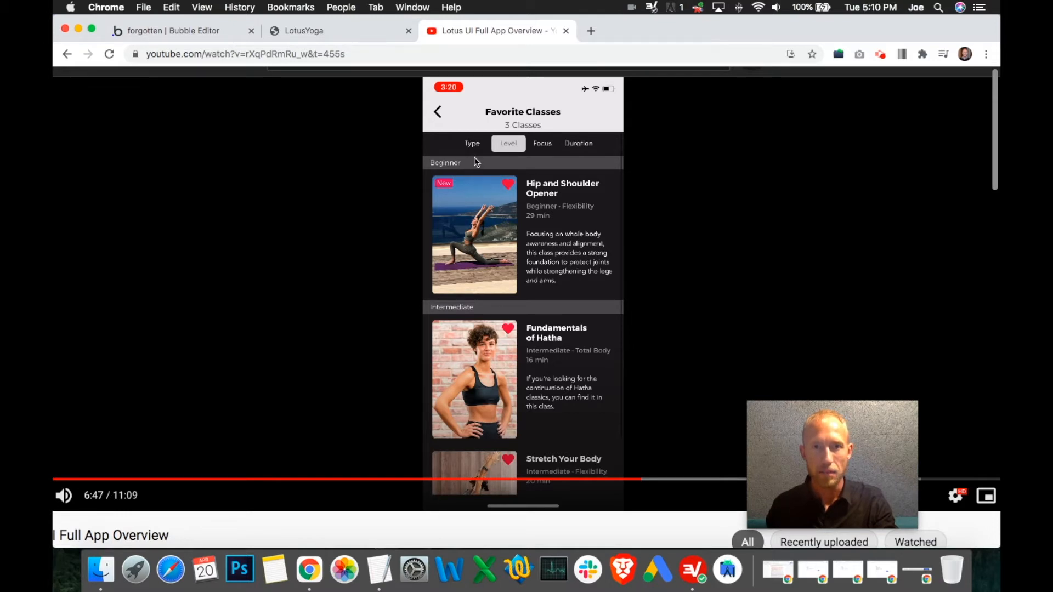
{"action": "left_click", "coordinate": [635, 480]}
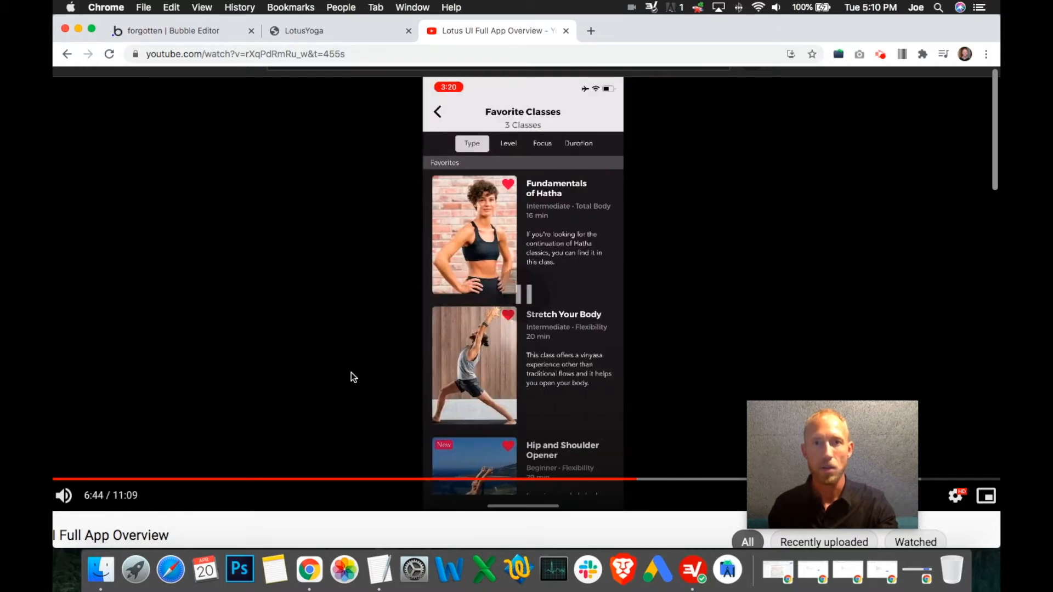
{"action": "left_click", "coordinate": [429, 479]}
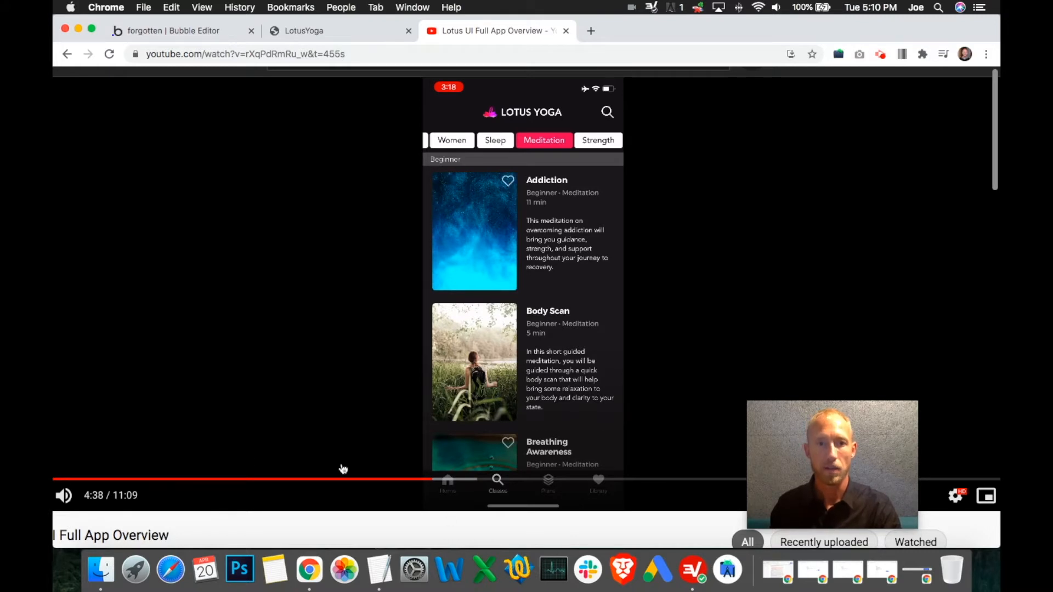
{"action": "left_click", "coordinate": [214, 480]}
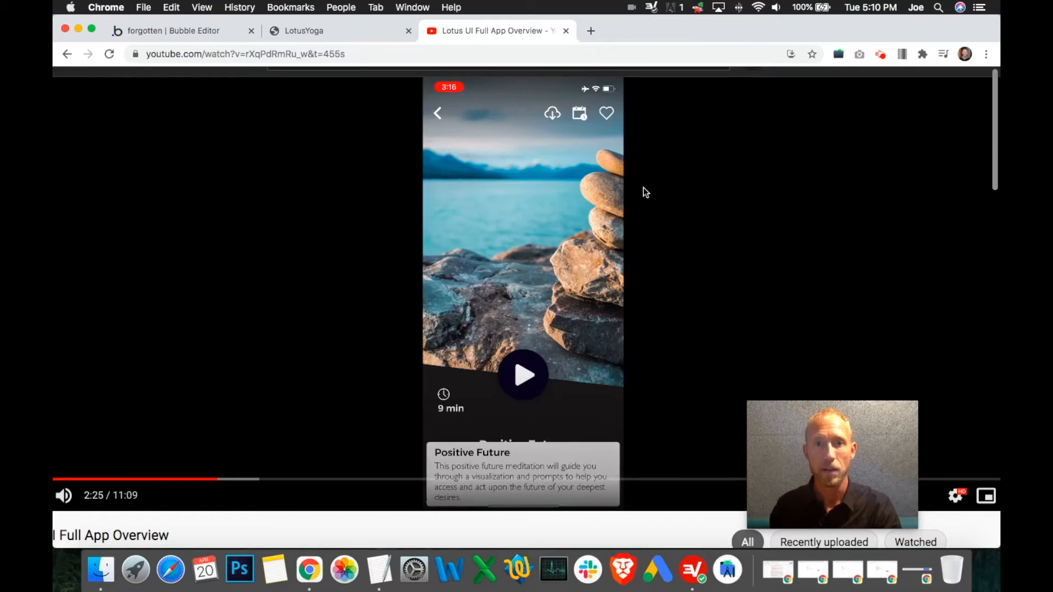
{"action": "left_click", "coordinate": [407, 236]}
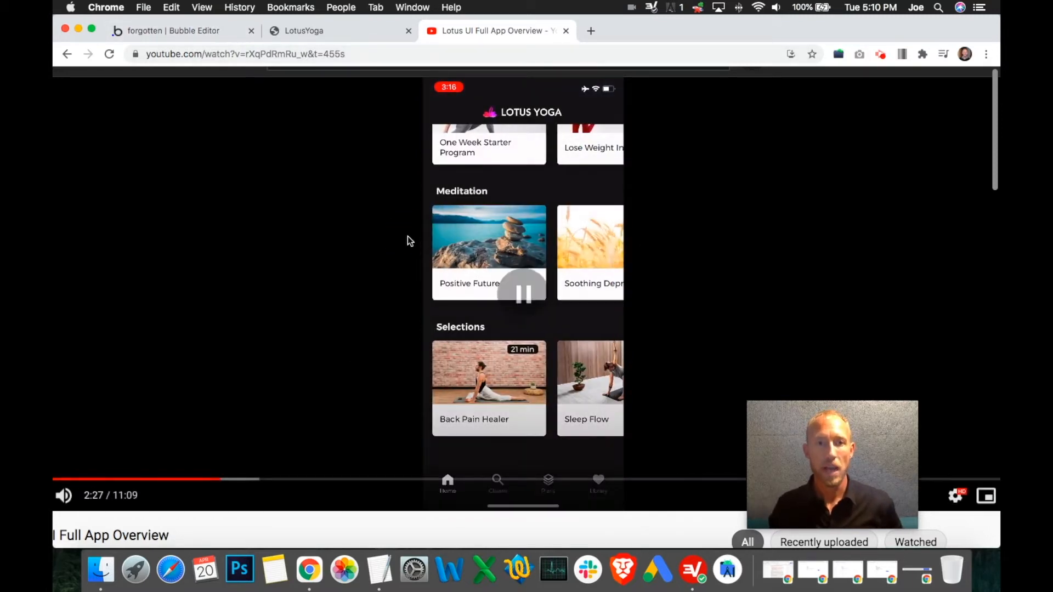
- Switch to the Bubble editor, show the Class Preview Group on the mobile_course page and select its hero image
{"action": "left_click", "coordinate": [210, 34]}
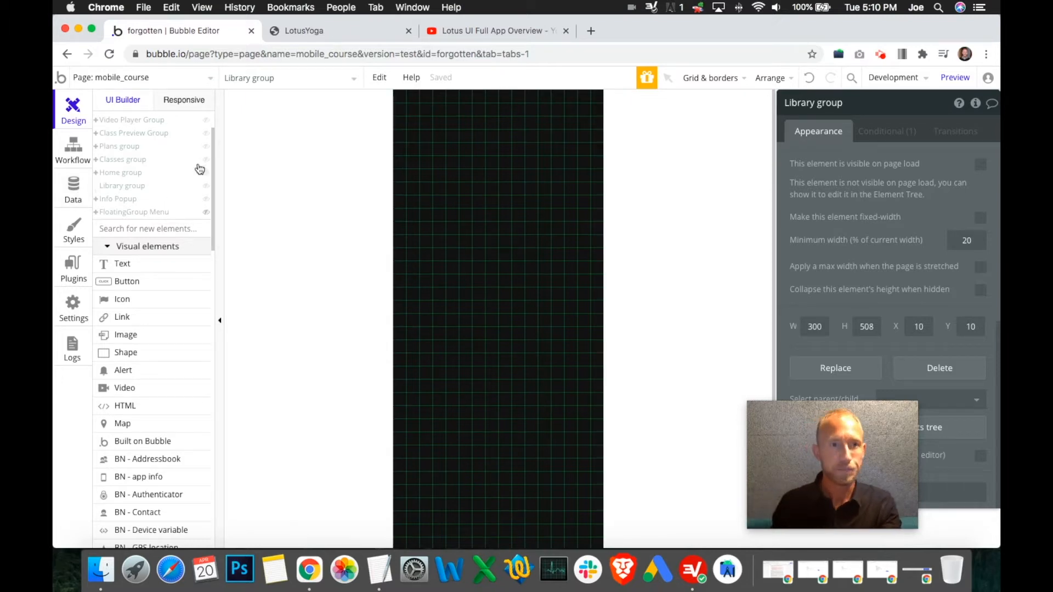
{"action": "left_click", "coordinate": [207, 133]}
{"action": "left_click", "coordinate": [480, 201]}
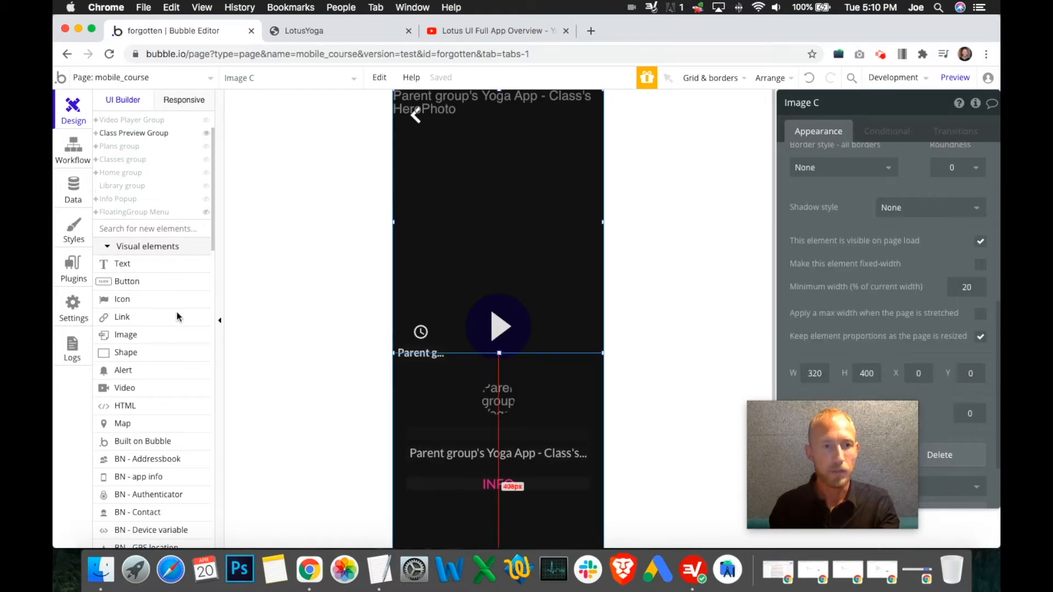
- Place a small Material Icon over the upper-right corner of the hero image in the Class Preview Group
{"action": "scroll", "coordinate": [159, 329], "scroll_direction": "down", "scroll_amount": 5}
{"action": "scroll", "coordinate": [164, 428], "scroll_direction": "down", "scroll_amount": 2}
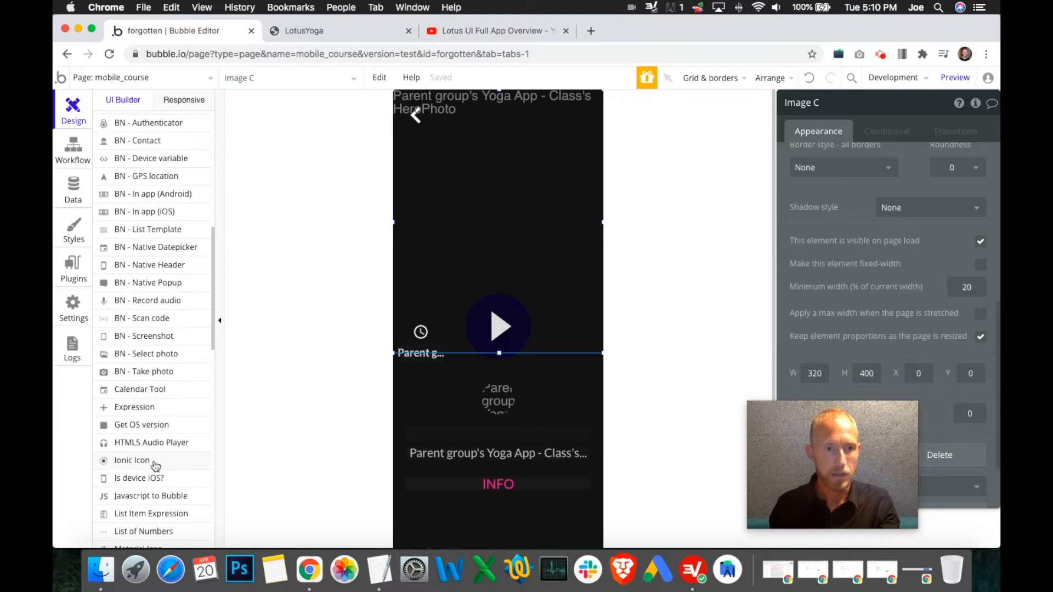
{"action": "scroll", "coordinate": [149, 430], "scroll_direction": "down", "scroll_amount": 3}
{"action": "left_click", "coordinate": [157, 485]}
{"action": "left_click_drag", "start_coordinate": [588, 123], "coordinate": [567, 107]}
{"action": "left_click_drag", "start_coordinate": [823, 441], "coordinate": [678, 443]}
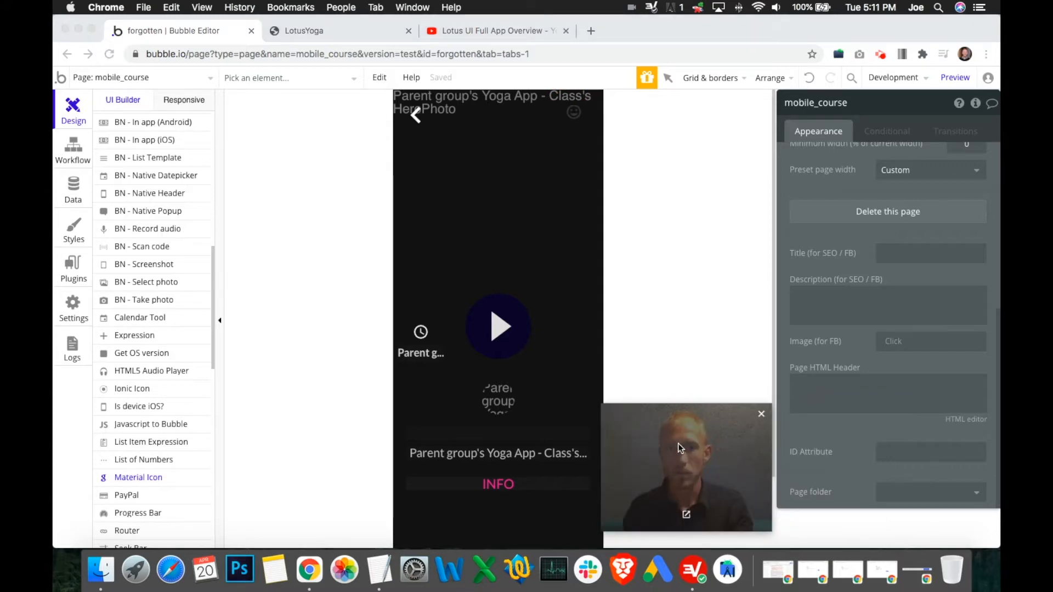
- Delete the larger duplicate smiley Material Icon that overlaps the small one on the hero image
{"action": "scroll", "coordinate": [909, 205], "scroll_direction": "up", "scroll_amount": 5}
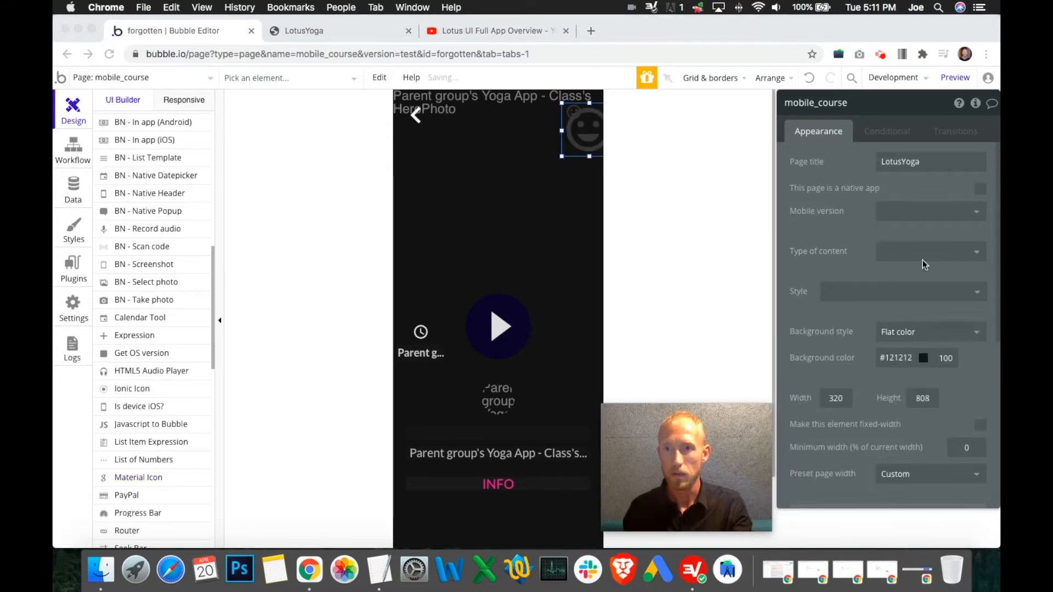
{"action": "left_click", "coordinate": [584, 133]}
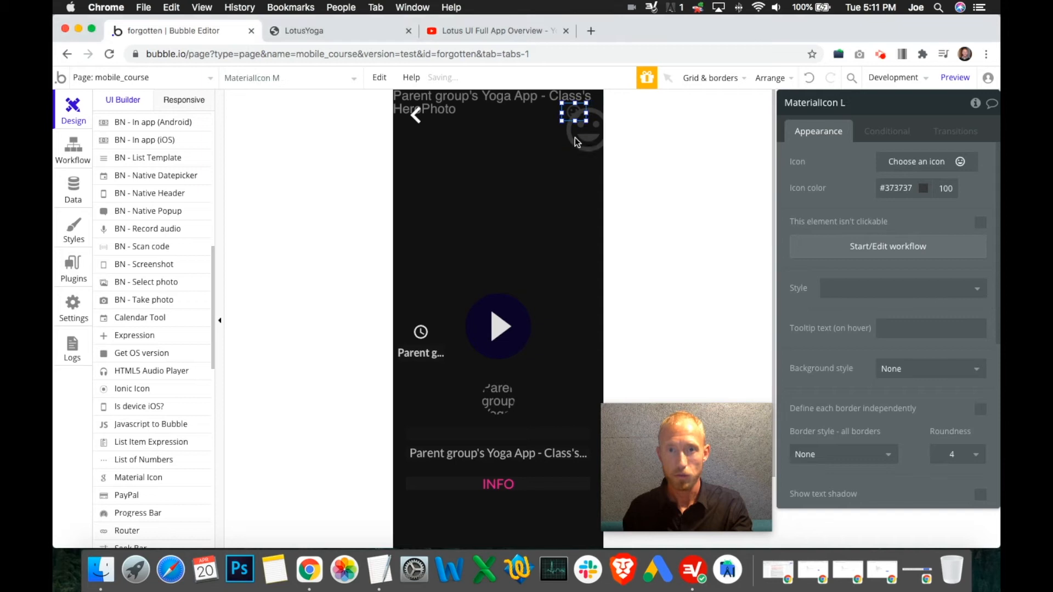
{"action": "double_click", "coordinate": [581, 140]}
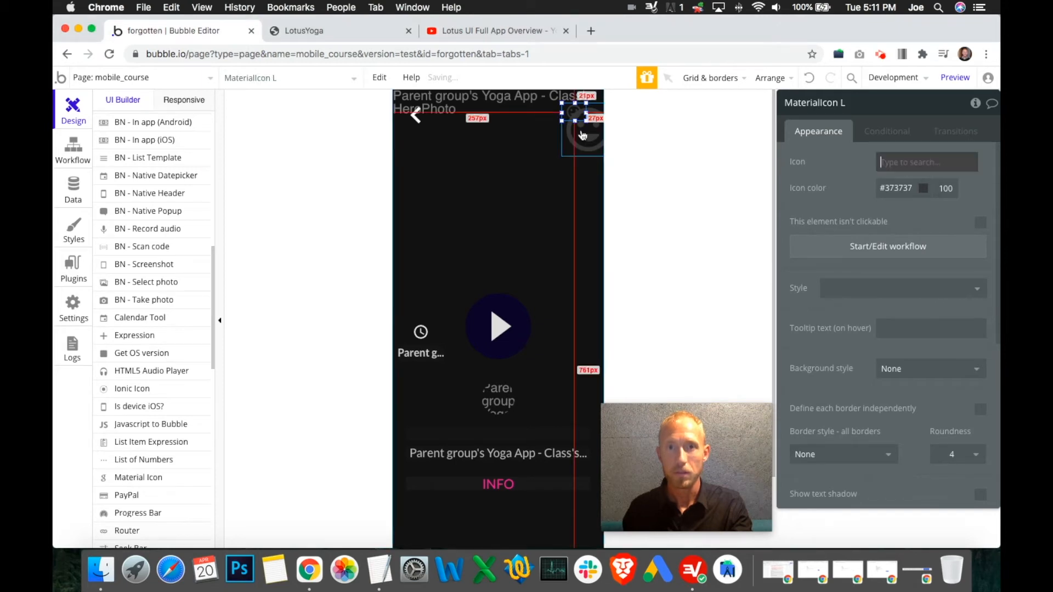
{"action": "left_click", "coordinate": [580, 141]}
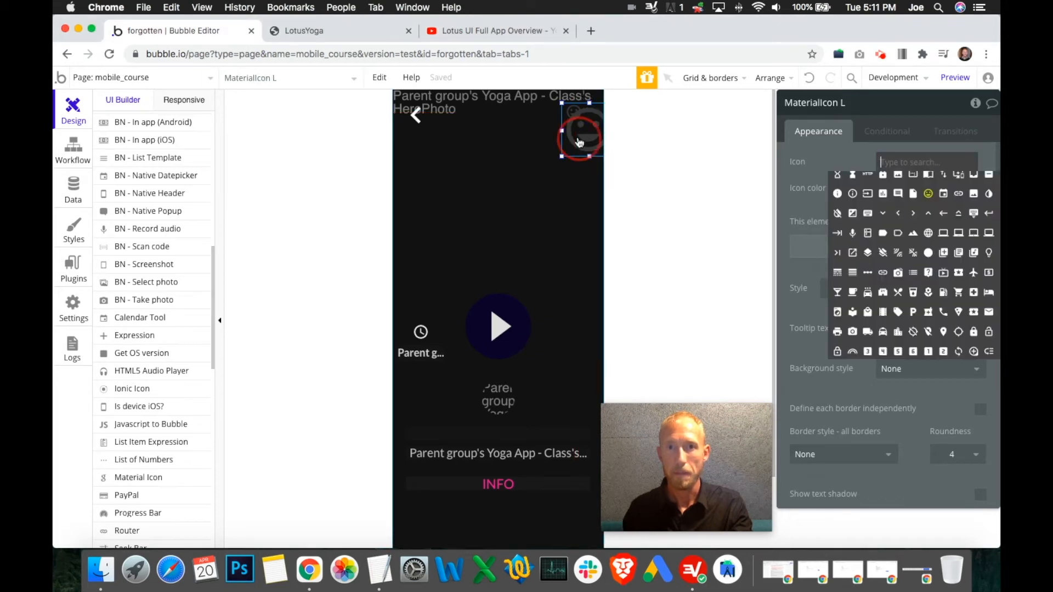
{"action": "right_click", "coordinate": [576, 109]}
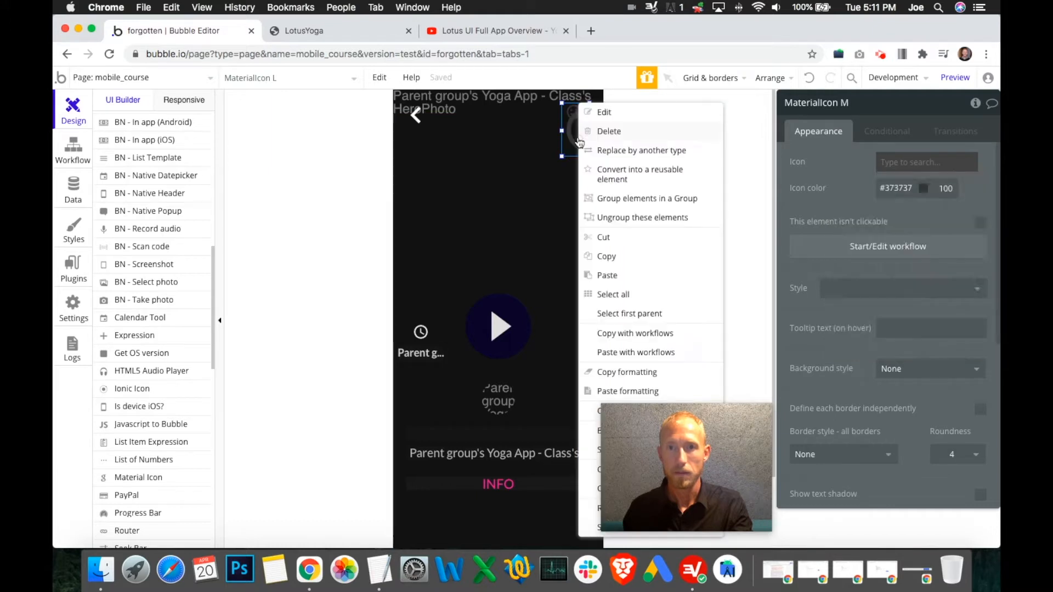
{"action": "left_click", "coordinate": [621, 131]}
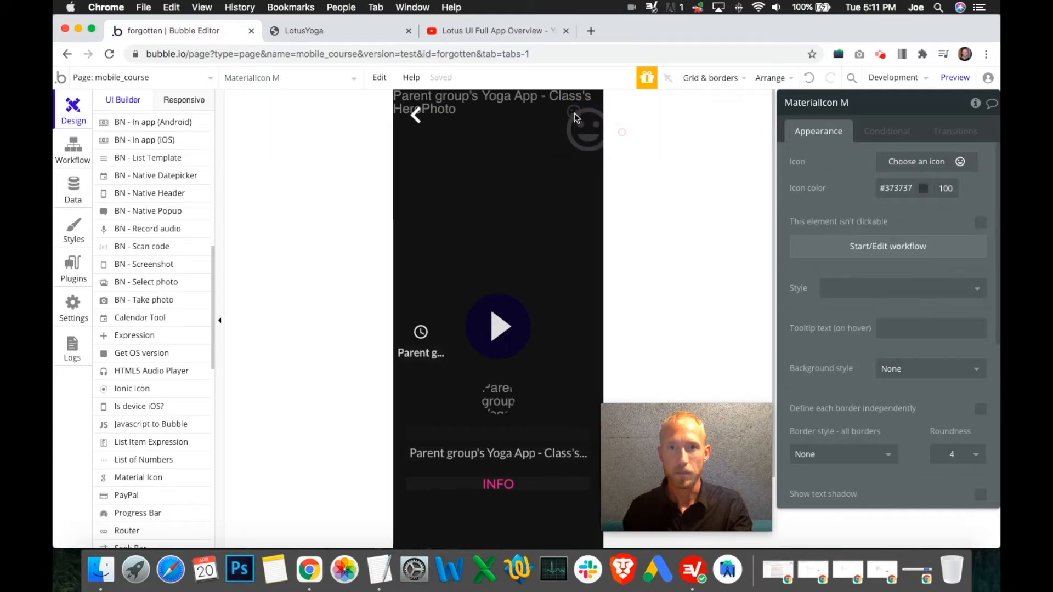
- Resize the remaining Material Icon to 40 by 40 and position it at X 260, Y 20 on the hero image
{"action": "left_click", "coordinate": [573, 114]}
{"action": "scroll", "coordinate": [843, 334], "scroll_direction": "down", "scroll_amount": 5}
{"action": "double_click", "coordinate": [818, 327]}
{"action": "type", "text": "40"}
{"action": "double_click", "coordinate": [862, 320]}
{"action": "type", "text": "40"}
{"action": "left_click", "coordinate": [583, 123]}
{"action": "left_click_drag", "start_coordinate": [585, 123], "coordinate": [587, 122]}
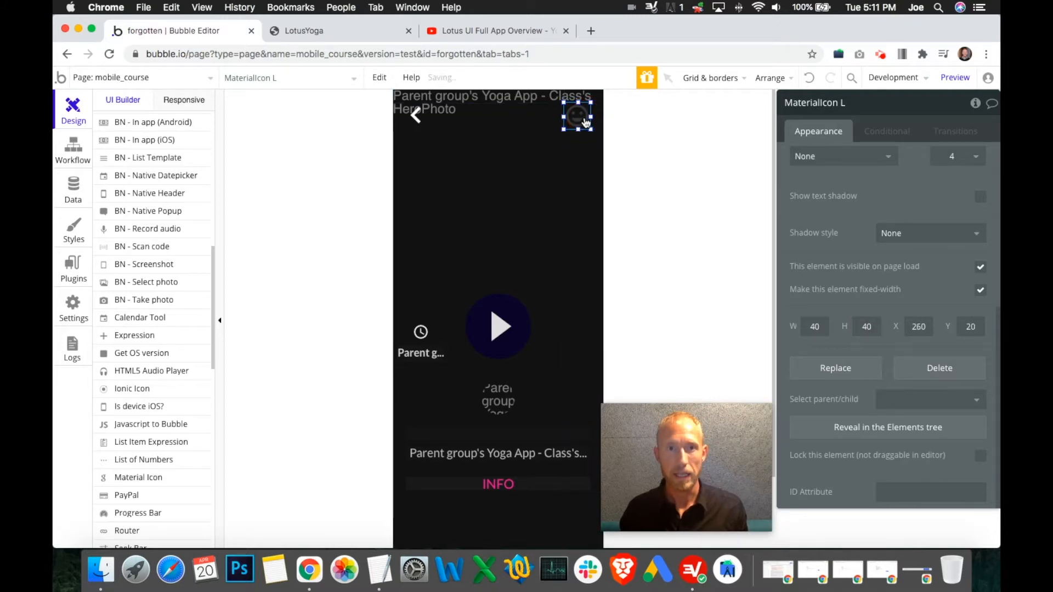
- Set the Material Icon's color to white (#FFFFFF) and change its symbol to the outlined heart, favorite_border
{"action": "scroll", "coordinate": [861, 235], "scroll_direction": "up", "scroll_amount": 5}
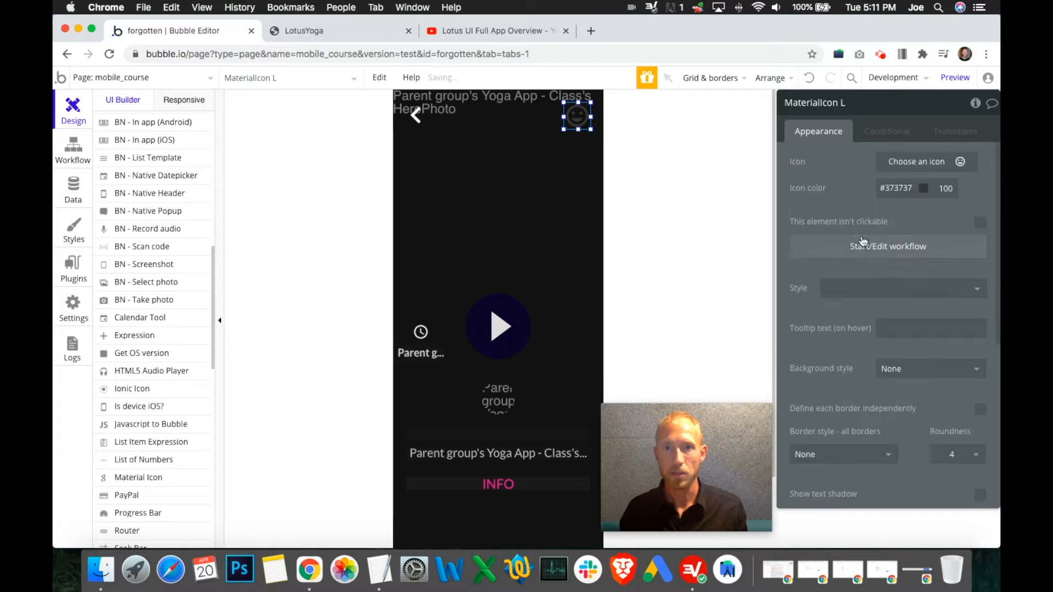
{"action": "left_click", "coordinate": [927, 185]}
{"action": "left_click", "coordinate": [872, 200]}
{"action": "left_click", "coordinate": [848, 181]}
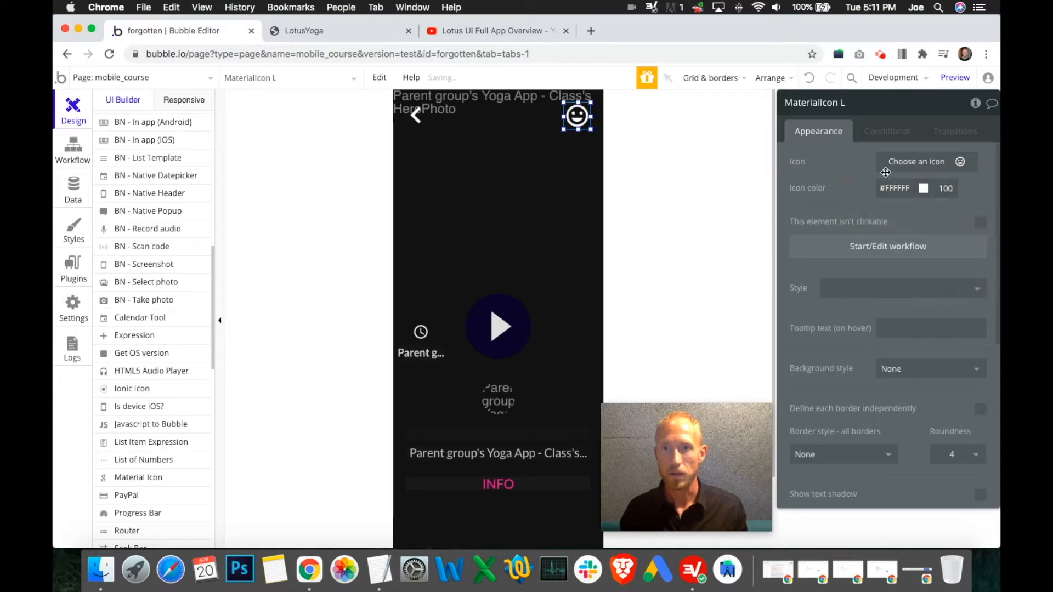
{"action": "left_click", "coordinate": [934, 172]}
{"action": "type", "text": "fav"}
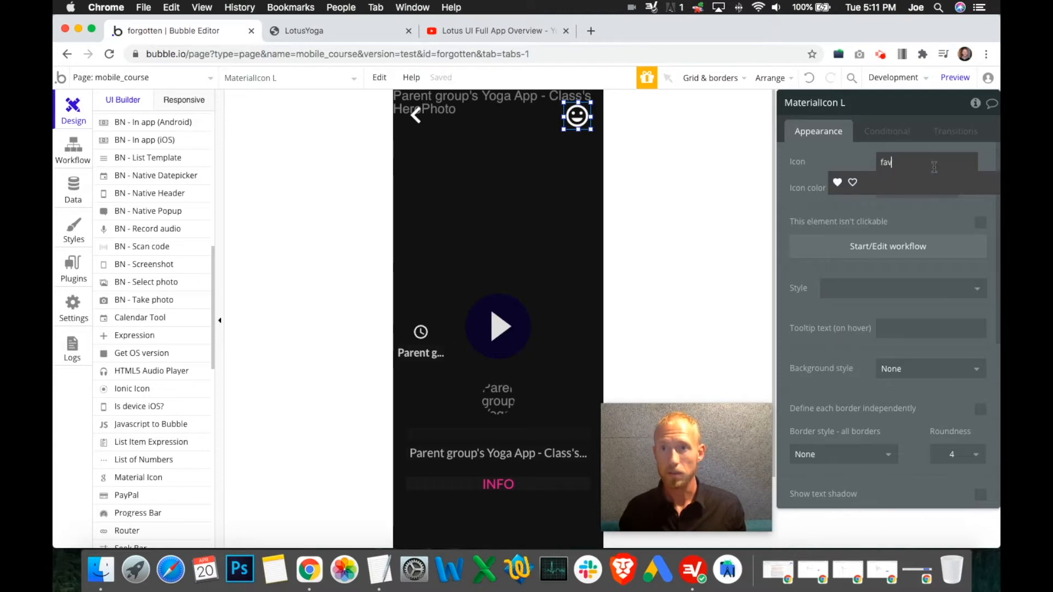
{"action": "left_click", "coordinate": [852, 183]}
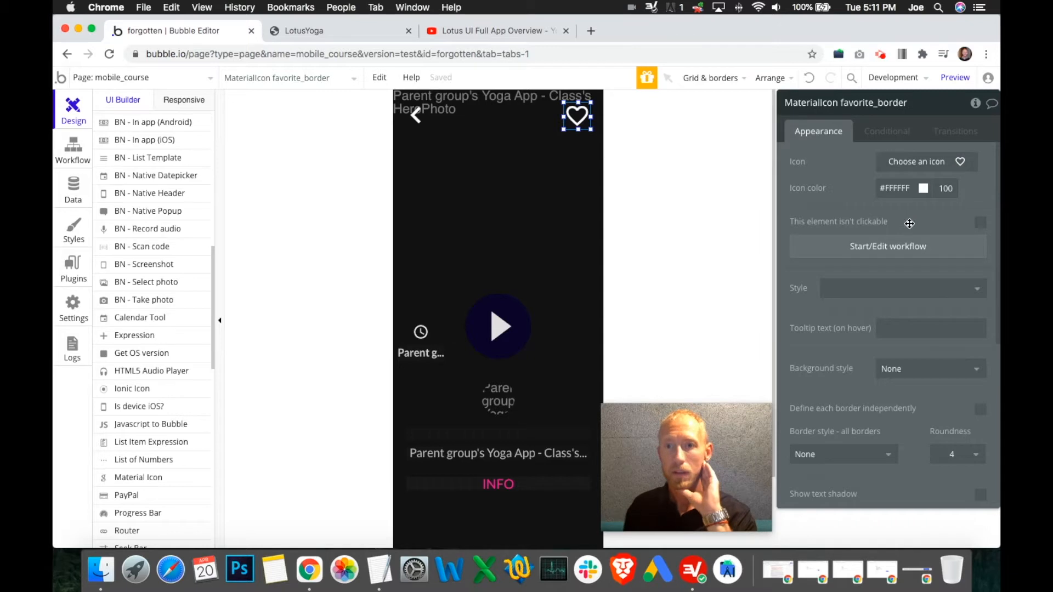
- Give the heart icon a flat color background in white (#FFFFFF) with reduced opacity
{"action": "left_click", "coordinate": [915, 365]}
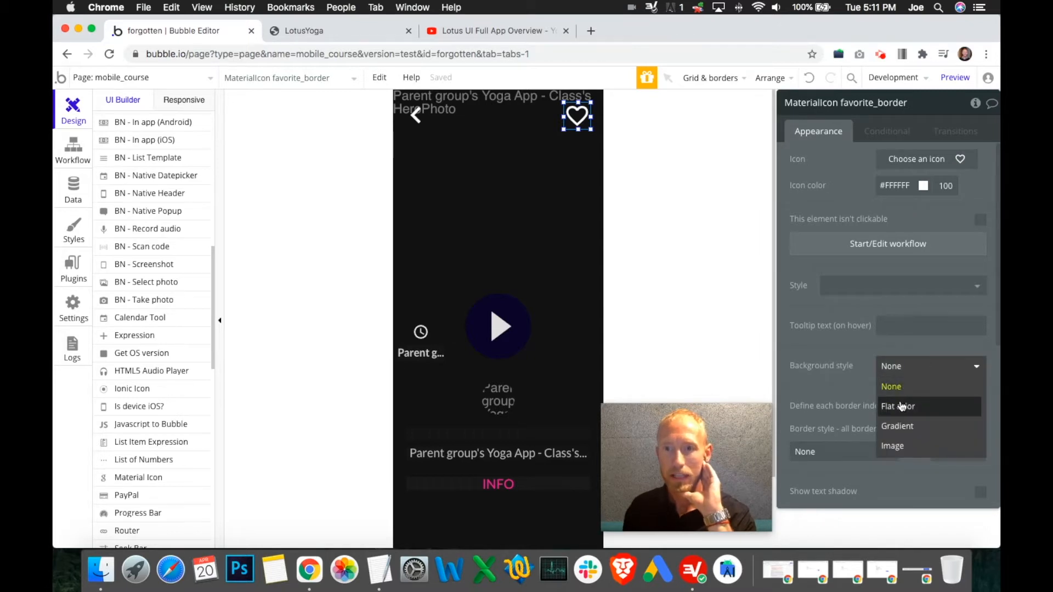
{"action": "left_click", "coordinate": [902, 406]}
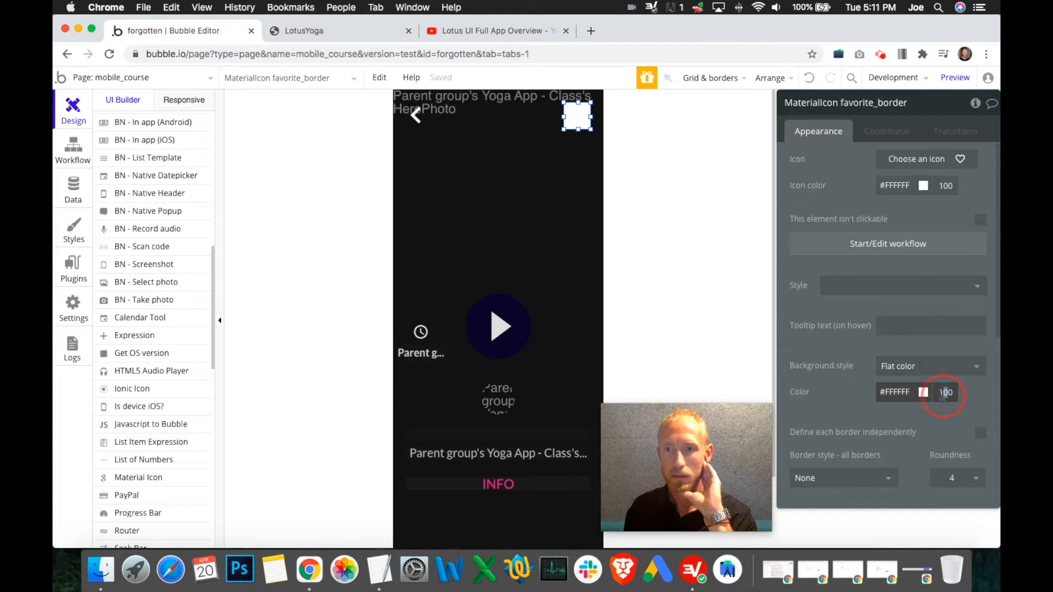
{"action": "key", "text": "Delete"}
{"action": "left_click", "coordinate": [531, 214]}
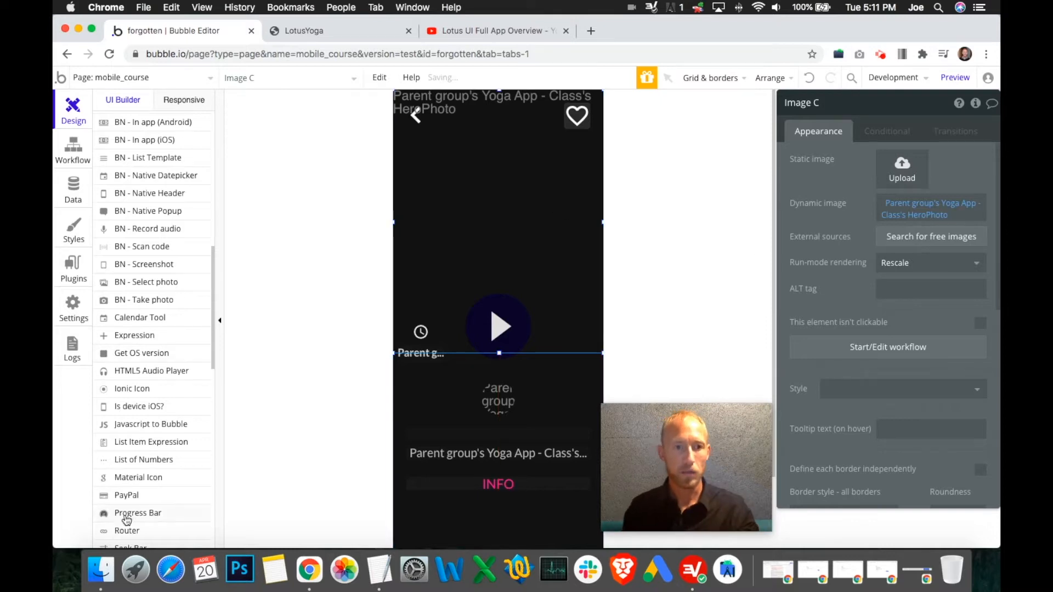
{"action": "scroll", "coordinate": [154, 425], "scroll_direction": "down", "scroll_amount": 2}
{"action": "scroll", "coordinate": [163, 449], "scroll_direction": "down", "scroll_amount": 2}
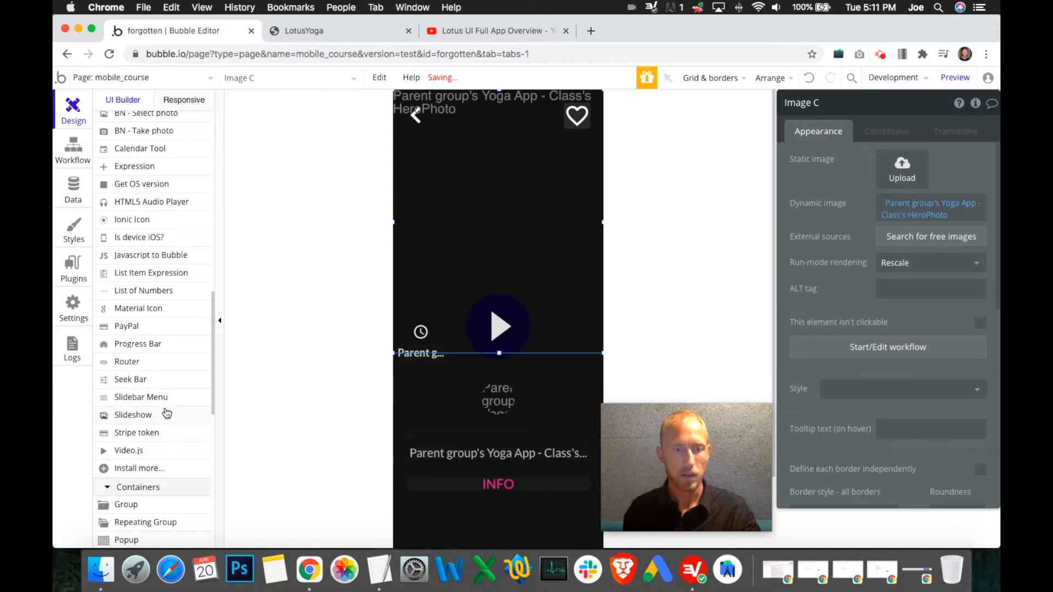
{"action": "scroll", "coordinate": [167, 412], "scroll_direction": "up", "scroll_amount": 1}
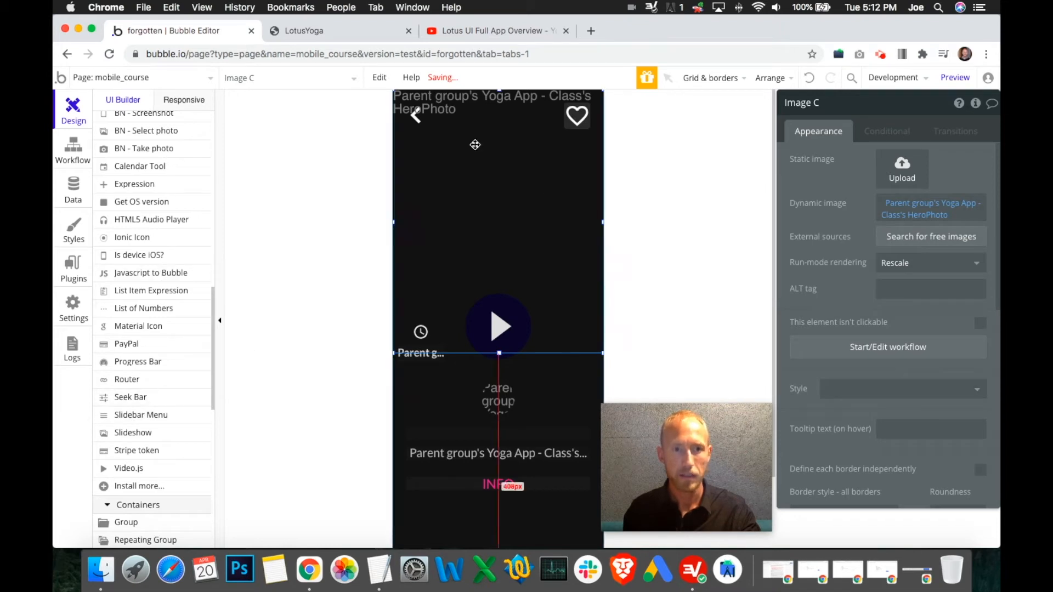
{"action": "scroll", "coordinate": [179, 257], "scroll_direction": "up", "scroll_amount": 10}
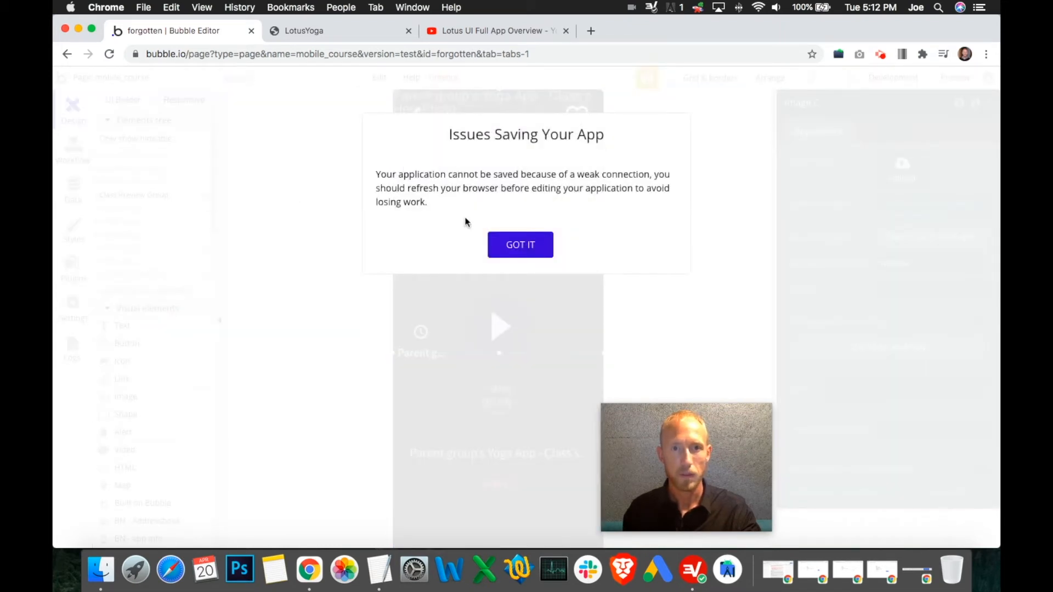
- Dismiss the save-issue notice and reload the editor page, accepting the possible loss of unsaved changes
{"action": "left_click", "coordinate": [524, 246]}
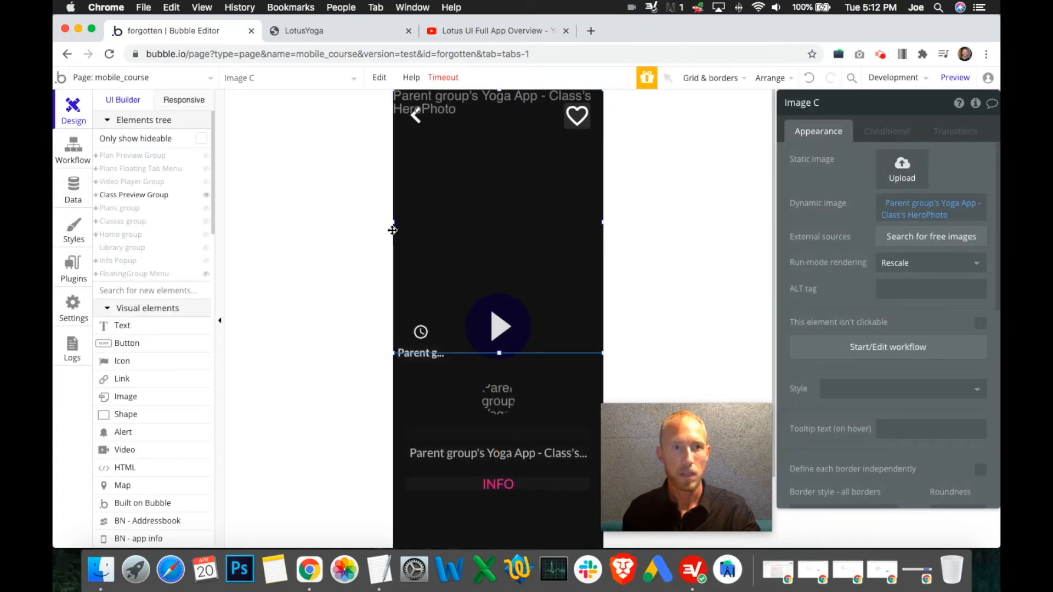
{"action": "left_click", "coordinate": [96, 195]}
{"action": "left_click", "coordinate": [344, 209]}
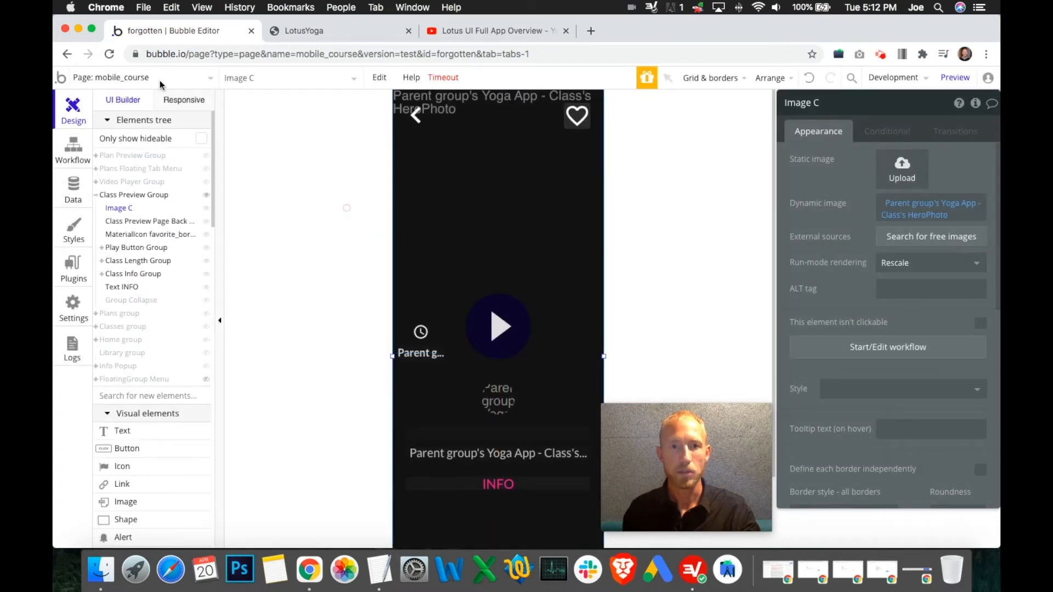
{"action": "left_click", "coordinate": [110, 54]}
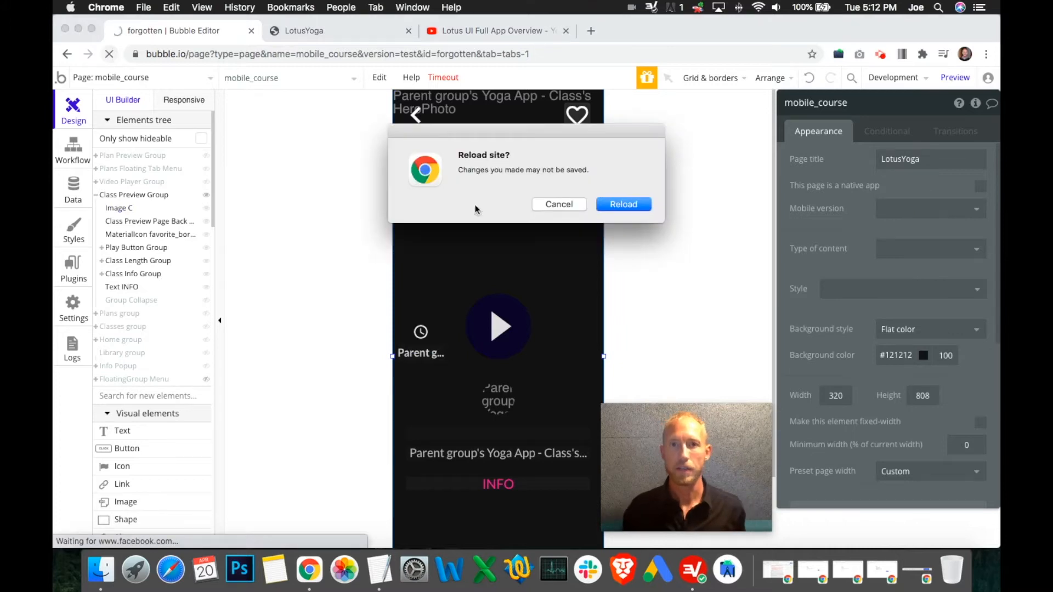
{"action": "left_click", "coordinate": [635, 205]}
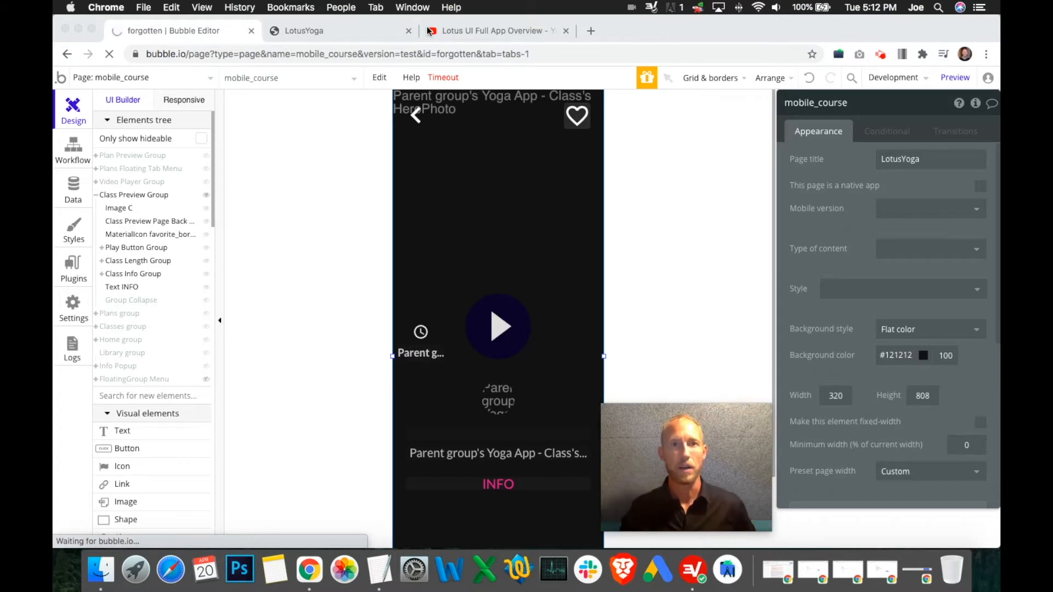
- Try to load the editor page's address in a new browser tab
{"action": "left_click", "coordinate": [202, 52]}
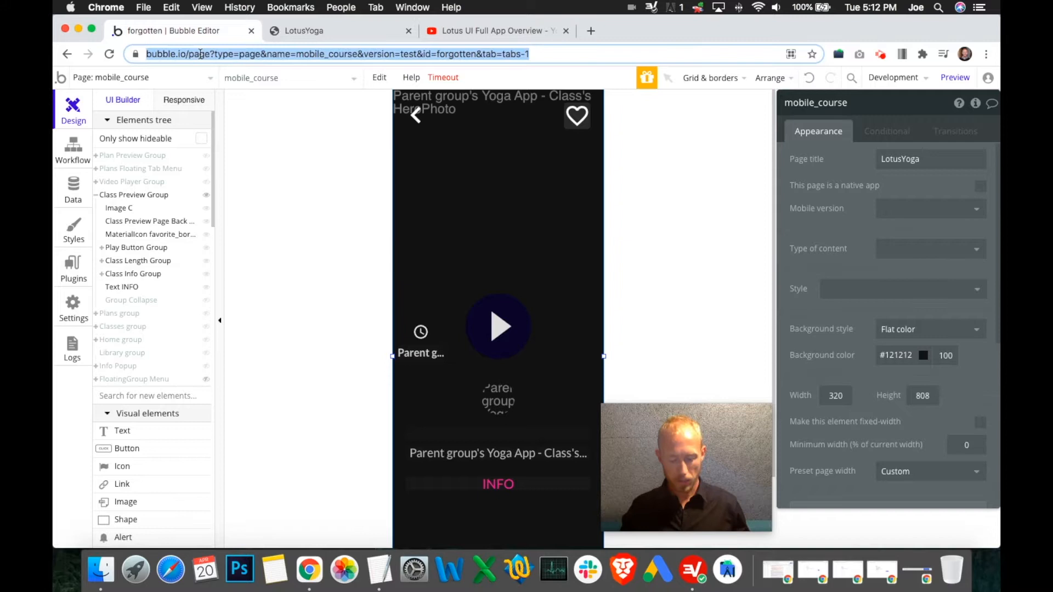
{"action": "key", "text": "alt+Return"}
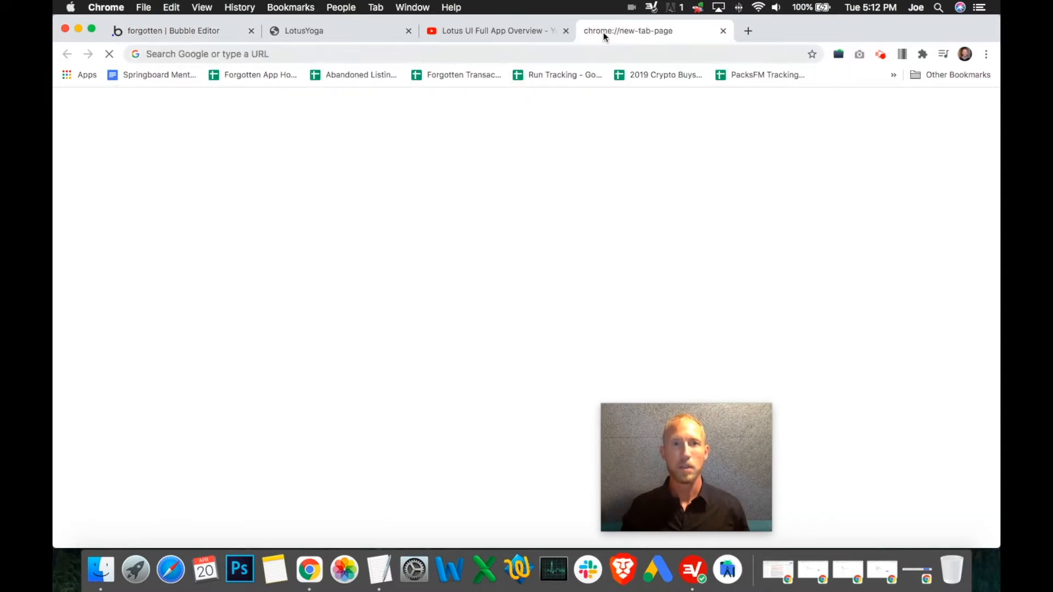
{"action": "left_click", "coordinate": [379, 53]}
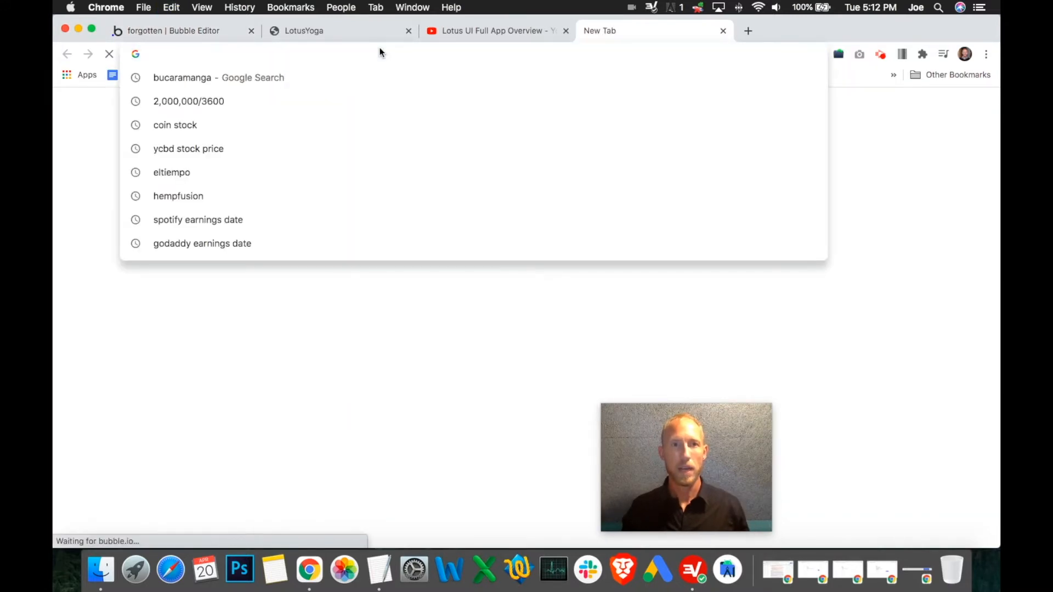
{"action": "key", "text": "Escape"}
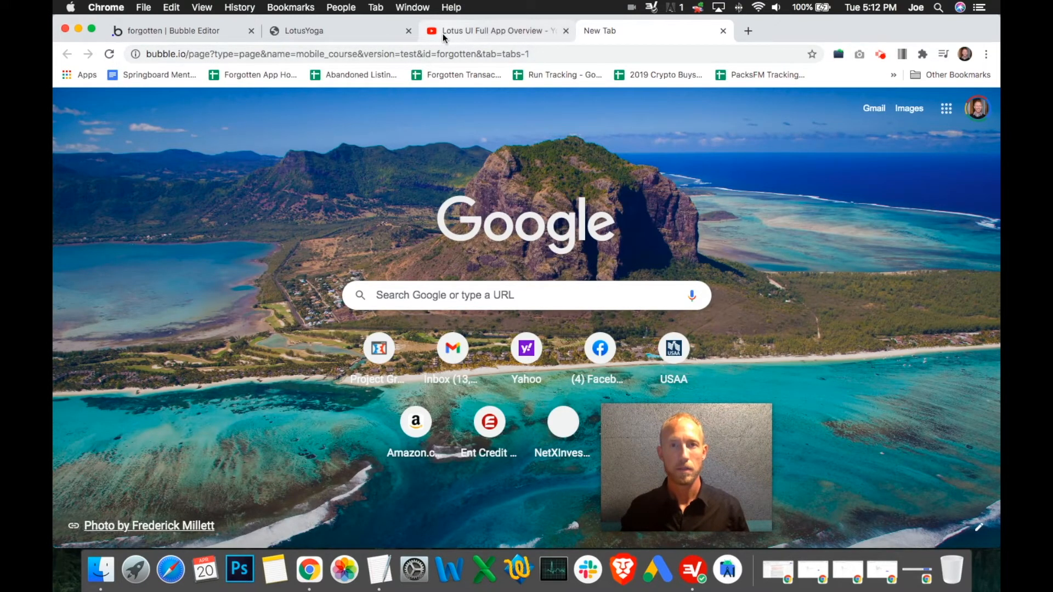
{"action": "left_click", "coordinate": [194, 28]}
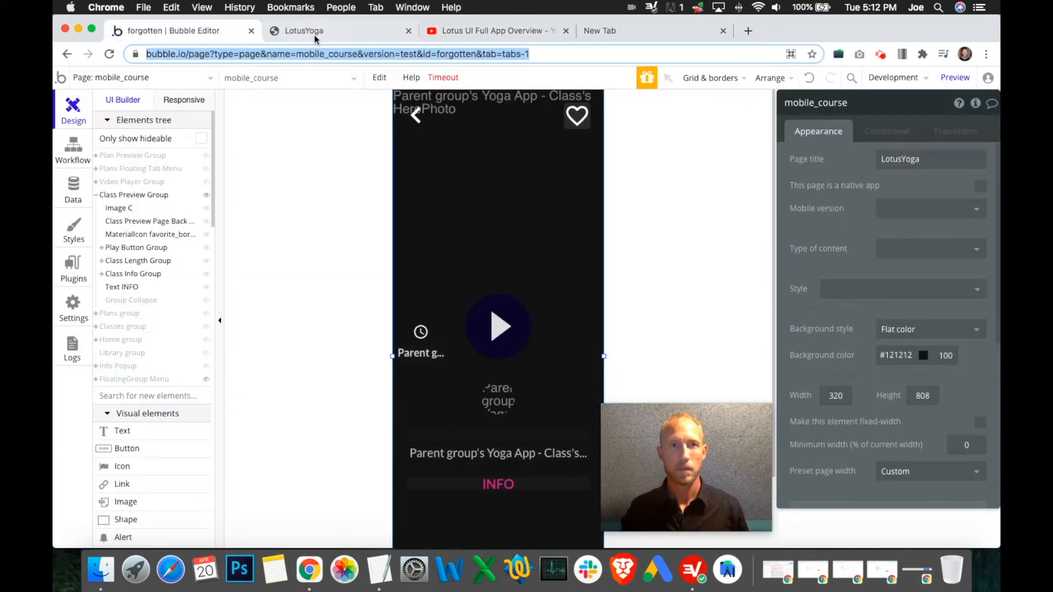
{"action": "left_click", "coordinate": [630, 34]}
{"action": "left_click_drag", "start_coordinate": [723, 463], "coordinate": [812, 444]}
{"action": "left_click", "coordinate": [881, 55]}
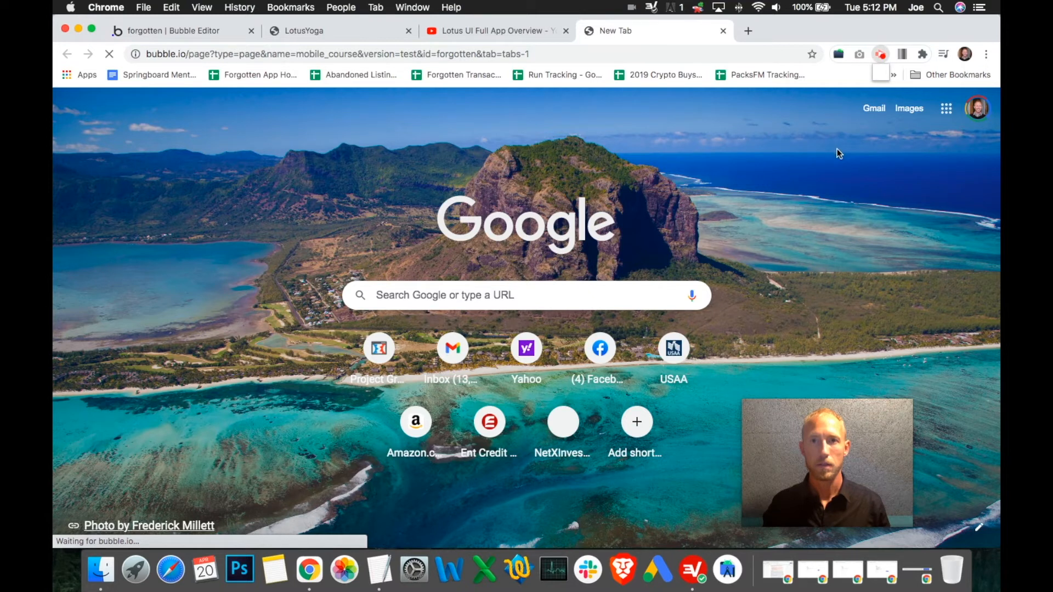
{"action": "left_click", "coordinate": [806, 220]}
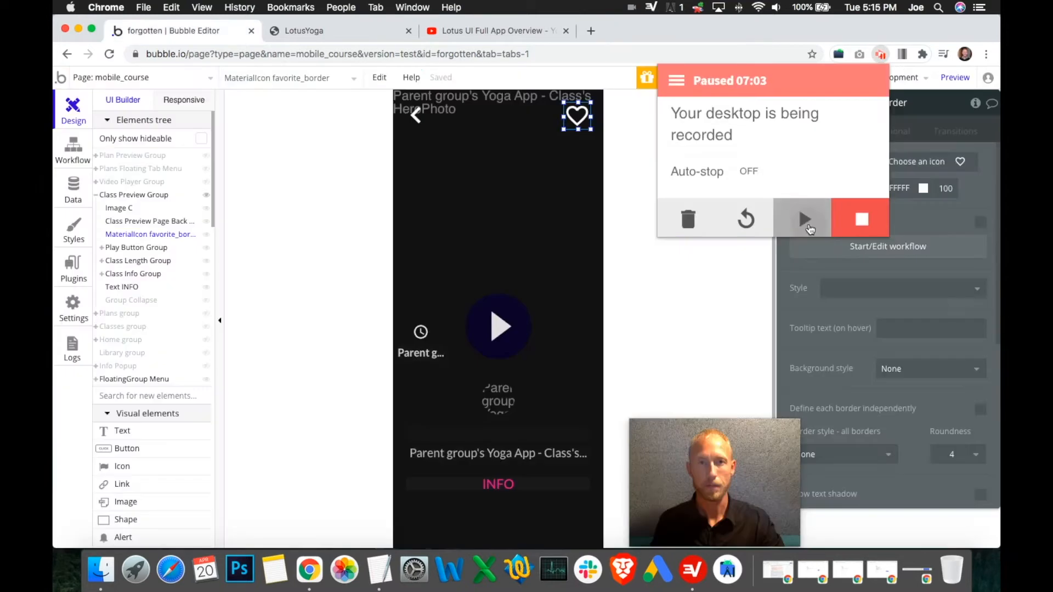
{"action": "left_click", "coordinate": [810, 229]}
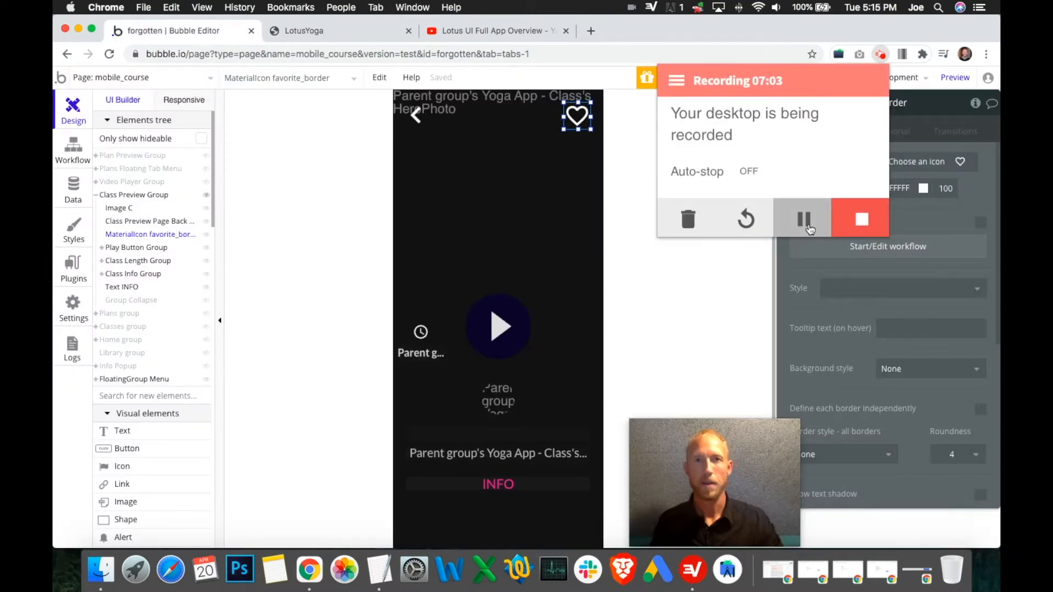
{"action": "left_click", "coordinate": [698, 275]}
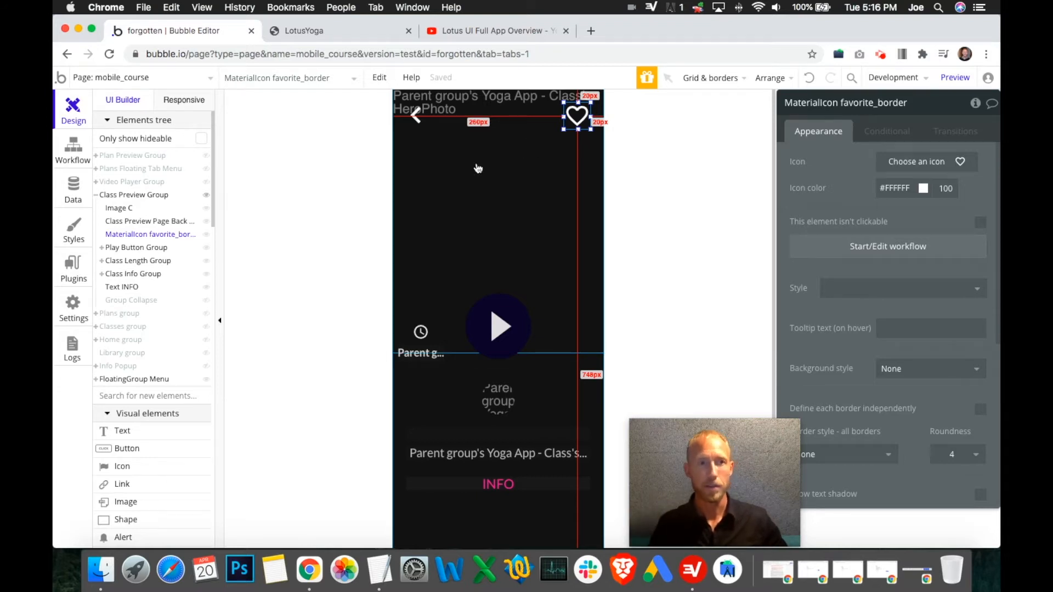
- Add a field named YogaListofFavorites to the User data type, with type text and set as a list of multiple entries
{"action": "left_click", "coordinate": [72, 192]}
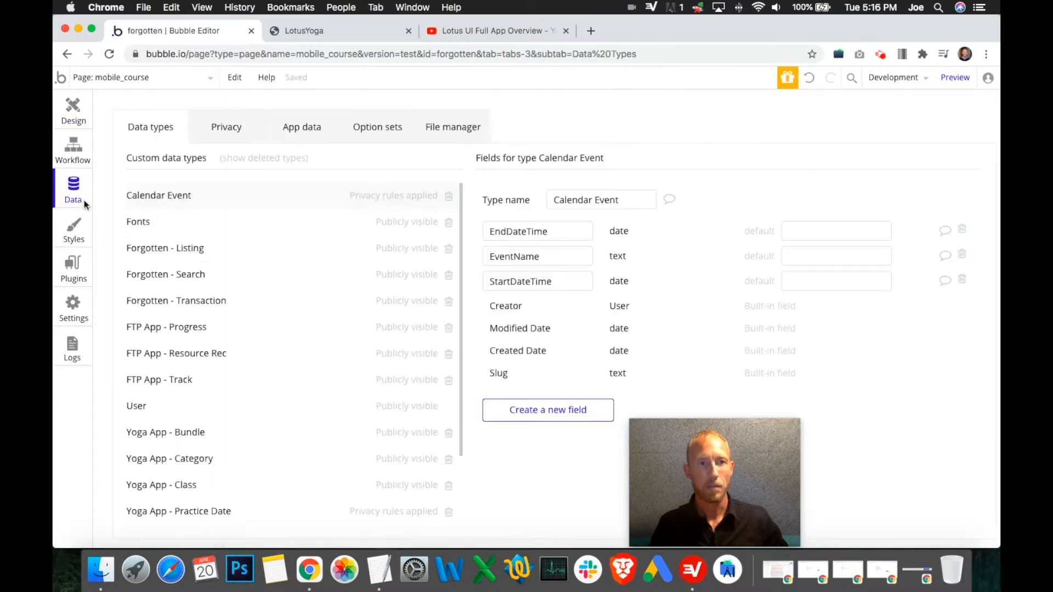
{"action": "scroll", "coordinate": [697, 317], "scroll_direction": "down", "scroll_amount": 10}
{"action": "left_click_drag", "start_coordinate": [687, 459], "coordinate": [795, 443]}
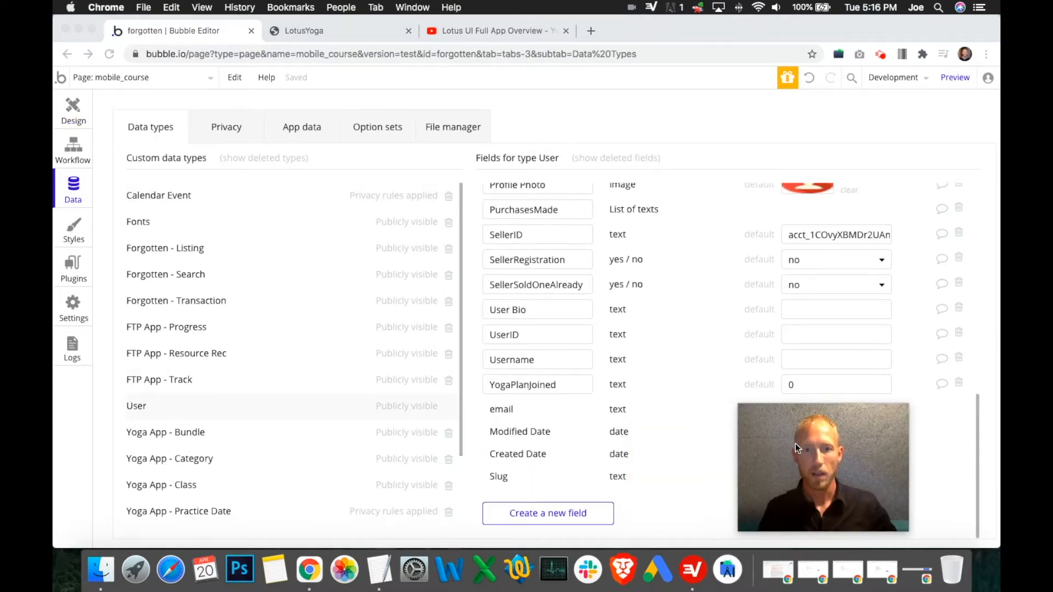
{"action": "left_click", "coordinate": [537, 514]}
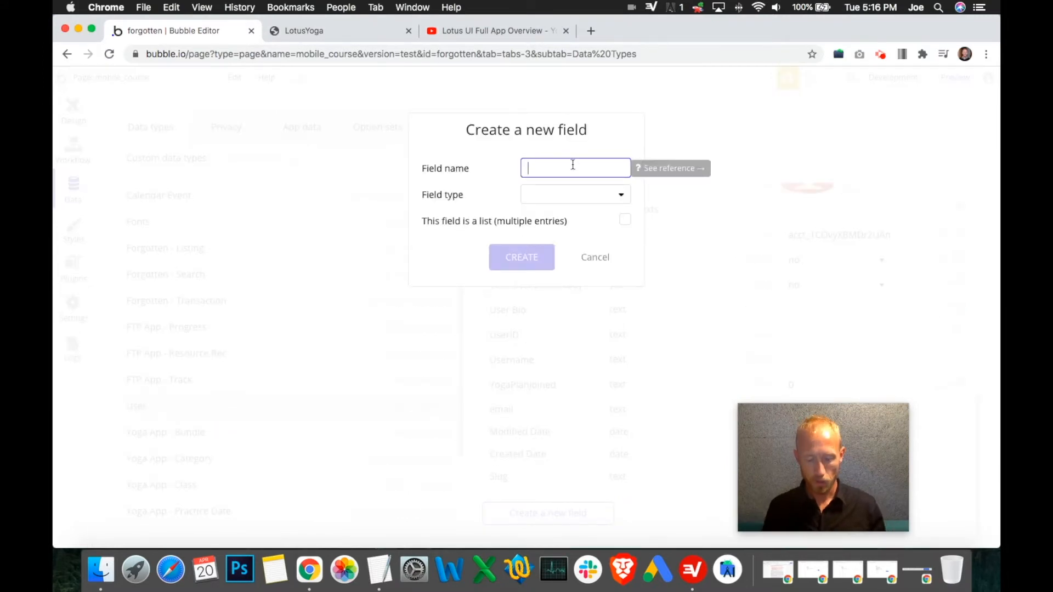
{"action": "type", "text": "YogaL"}
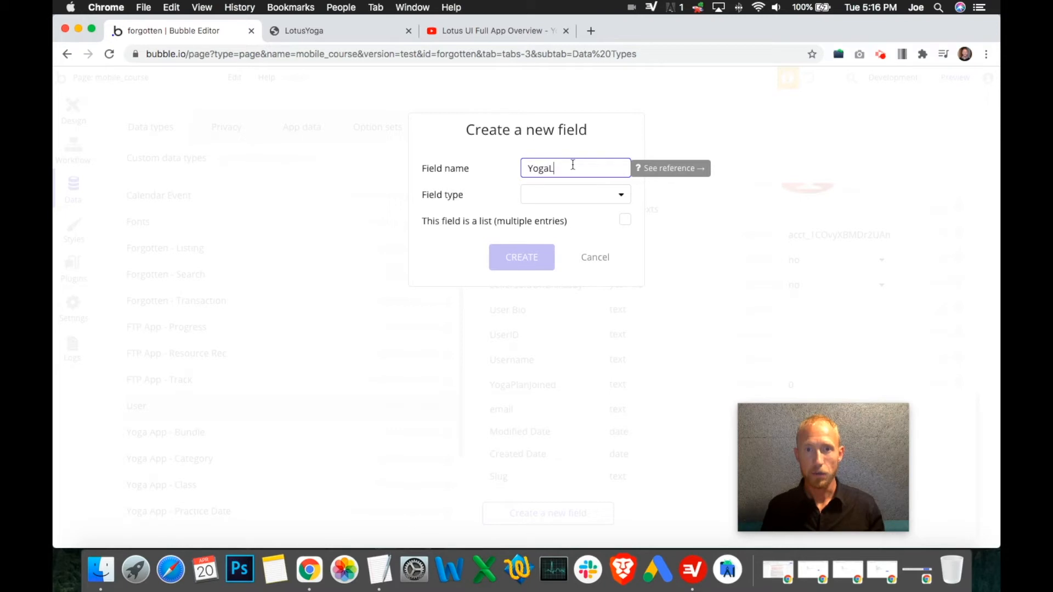
{"action": "type", "text": "istofFavorites"}
{"action": "left_click", "coordinate": [570, 194]}
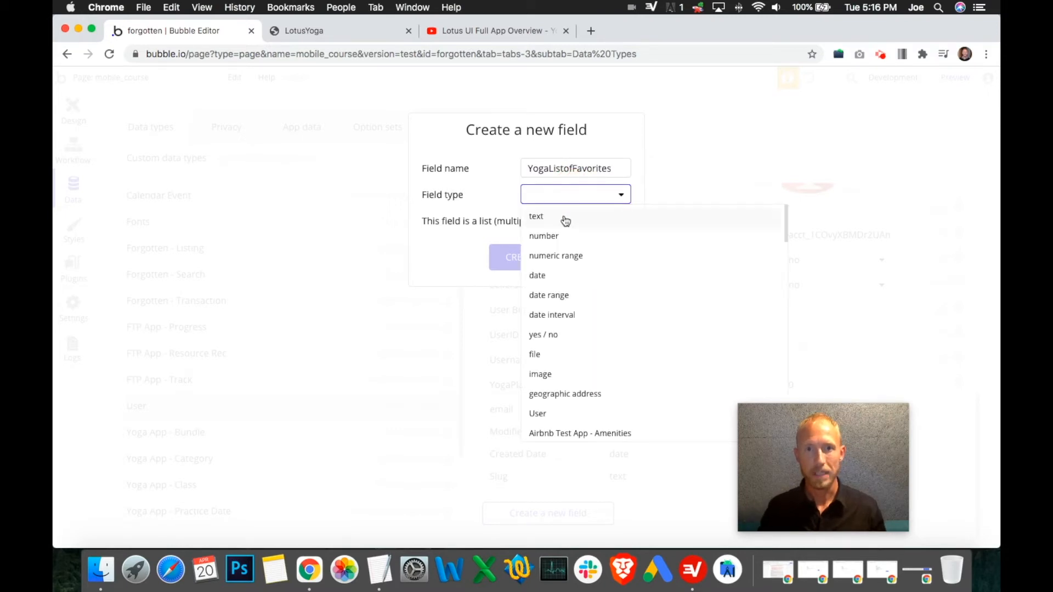
{"action": "left_click", "coordinate": [534, 216]}
{"action": "left_click", "coordinate": [626, 221]}
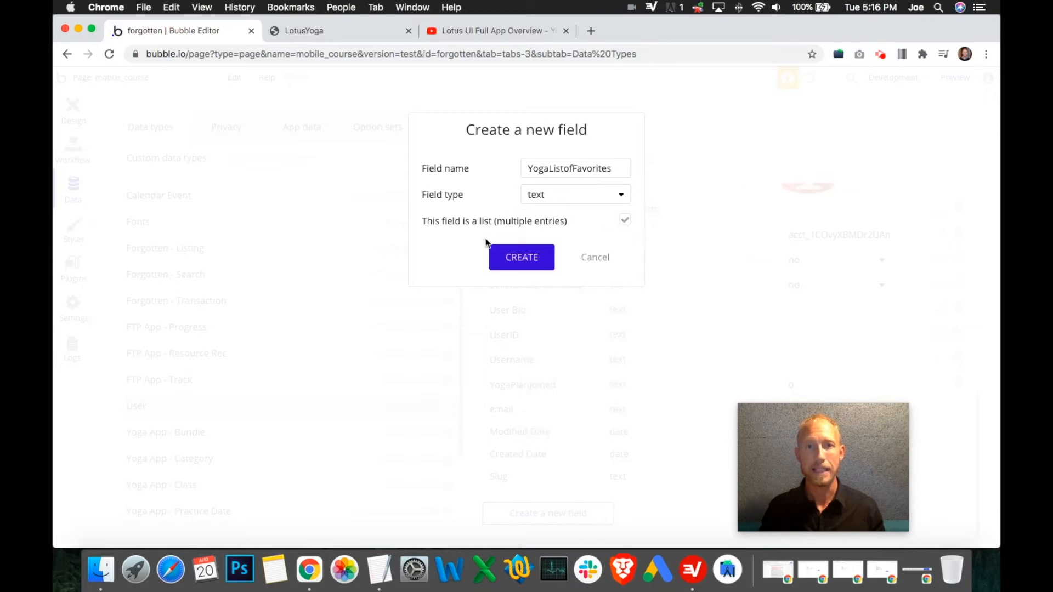
{"action": "left_click", "coordinate": [530, 264]}
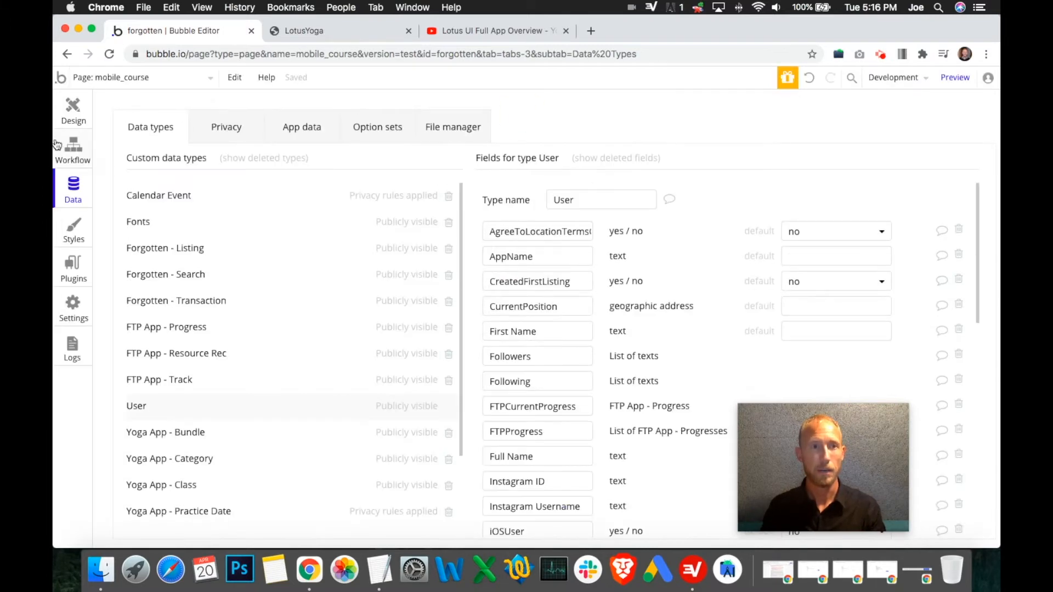
- Rename the heart icon element in the Class Preview Group as Favorite
{"action": "left_click", "coordinate": [73, 107]}
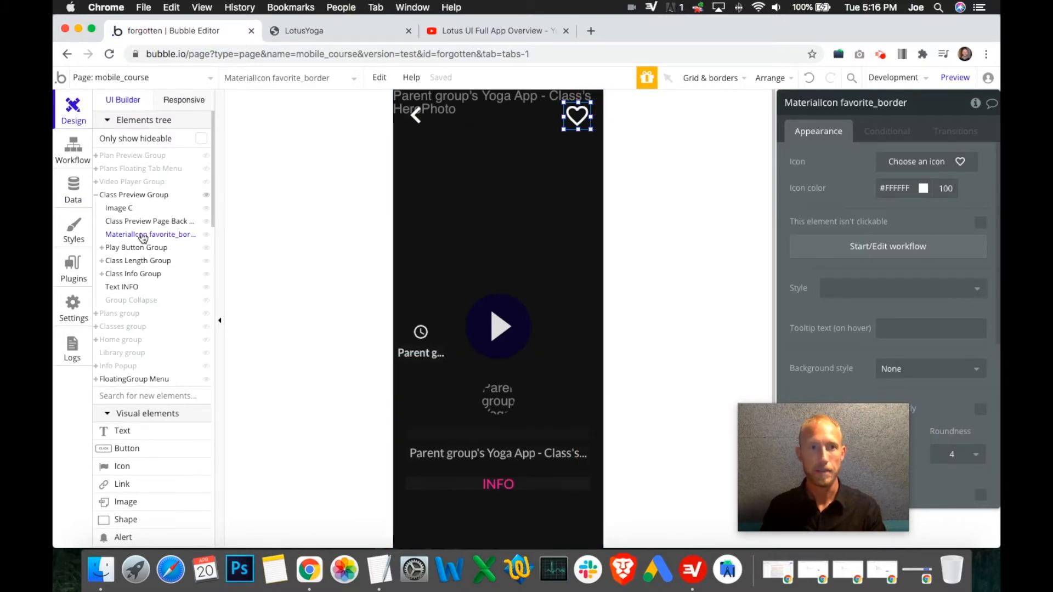
{"action": "left_click", "coordinate": [872, 106]}
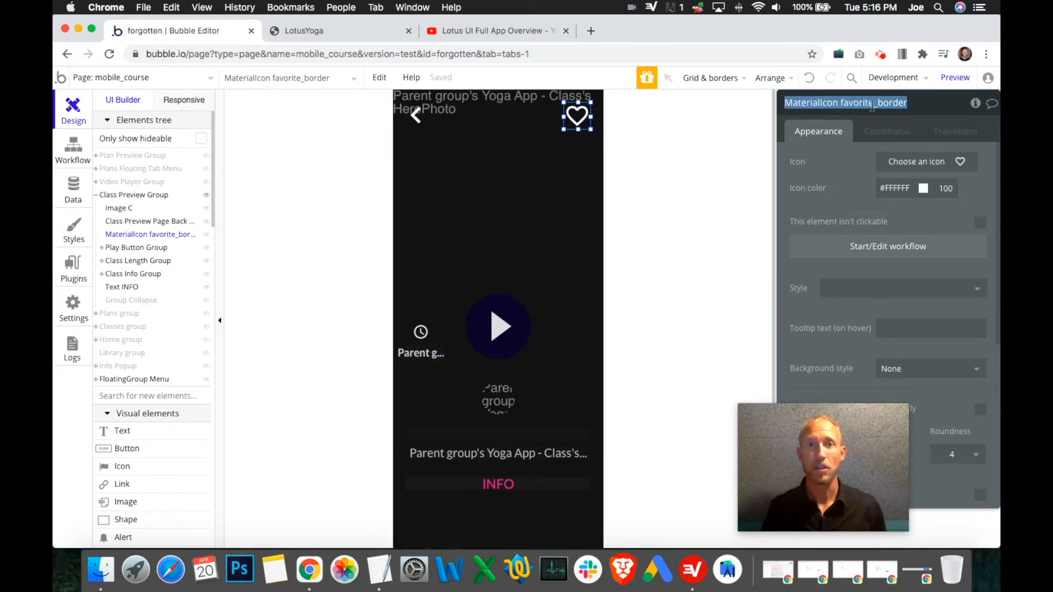
{"action": "type", "text": "Favorite"}
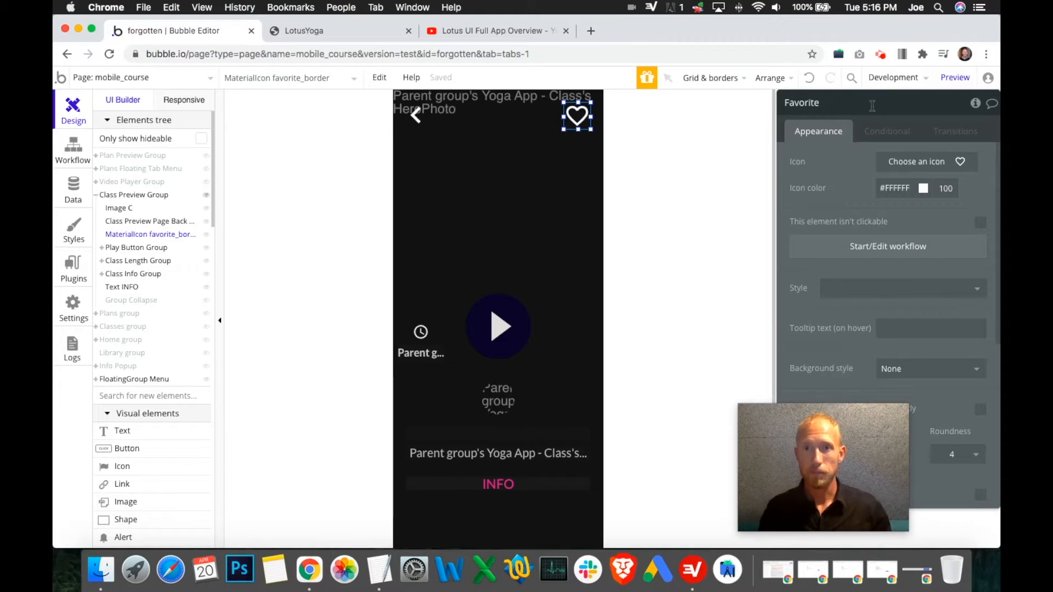
{"action": "left_click", "coordinate": [837, 176]}
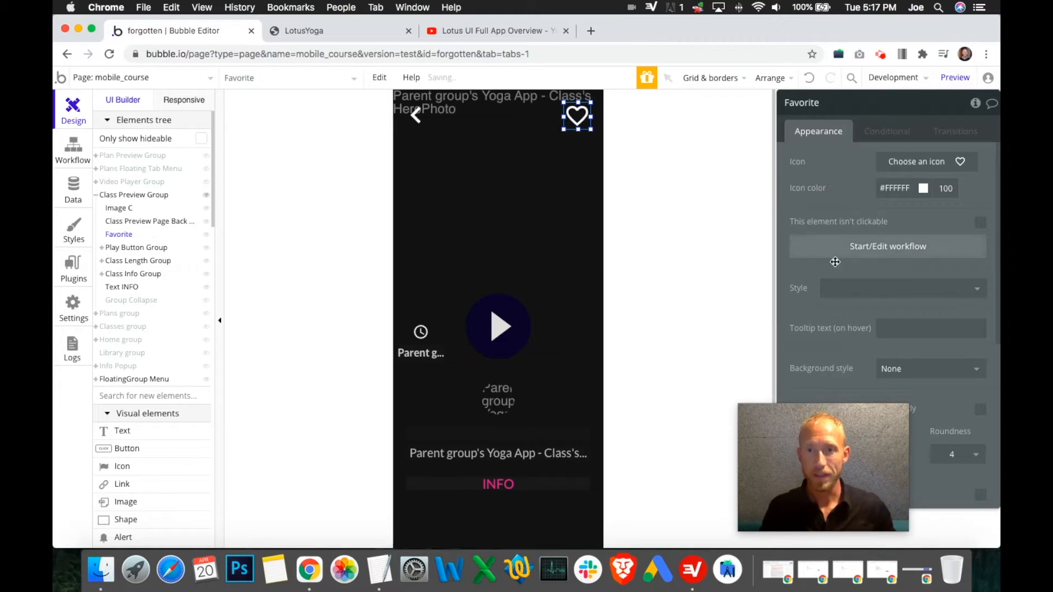
- Create a workflow for when the Favorite icon is clicked and add a Make changes to thing action to it
{"action": "left_click", "coordinate": [864, 251]}
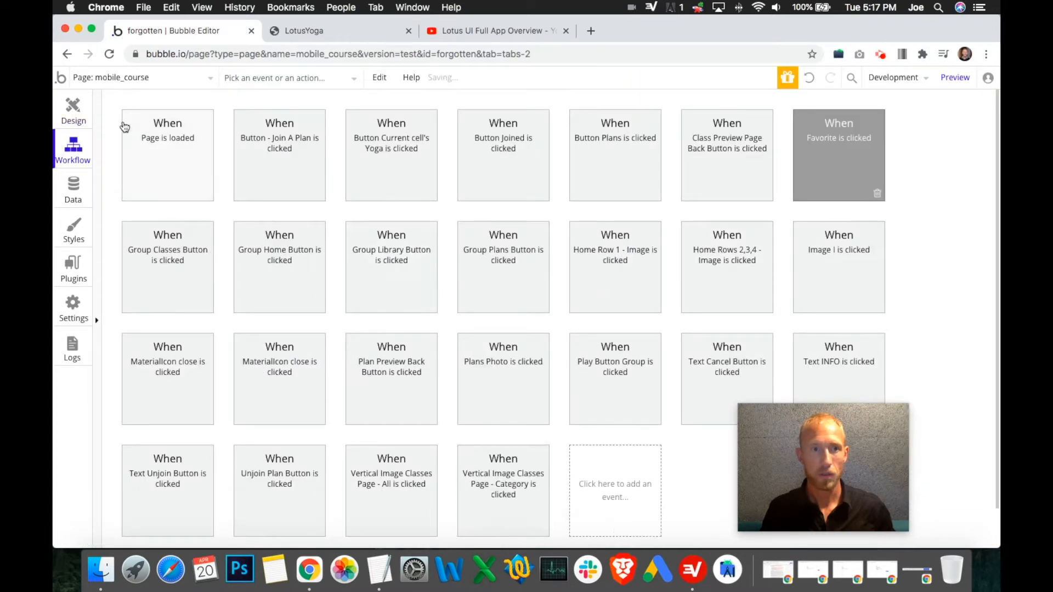
{"action": "left_click", "coordinate": [170, 243]}
{"action": "mouse_move", "coordinate": [186, 420]}
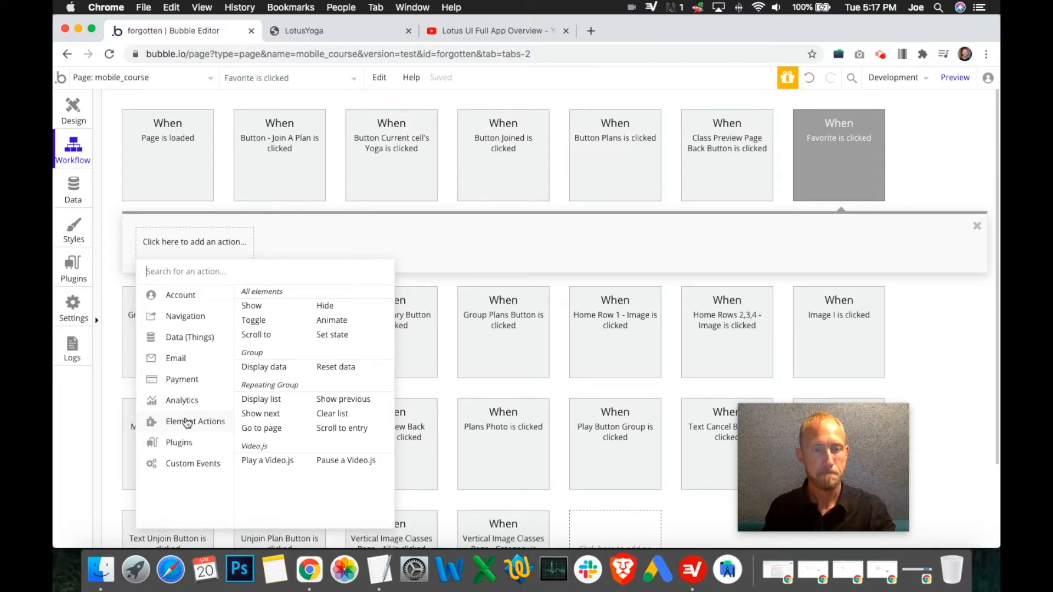
{"action": "mouse_move", "coordinate": [202, 342]}
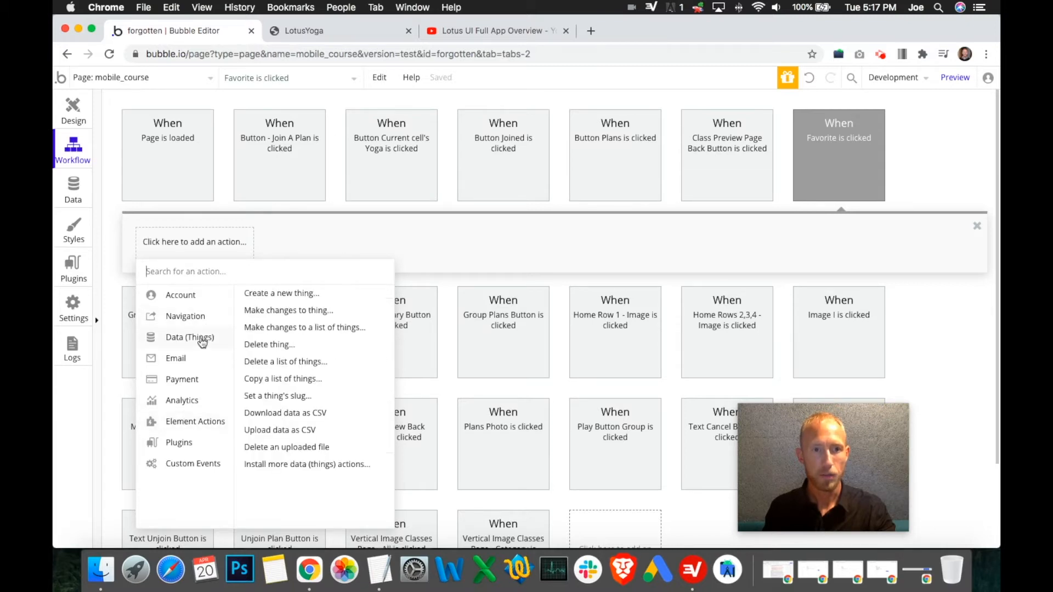
{"action": "mouse_move", "coordinate": [268, 317]}
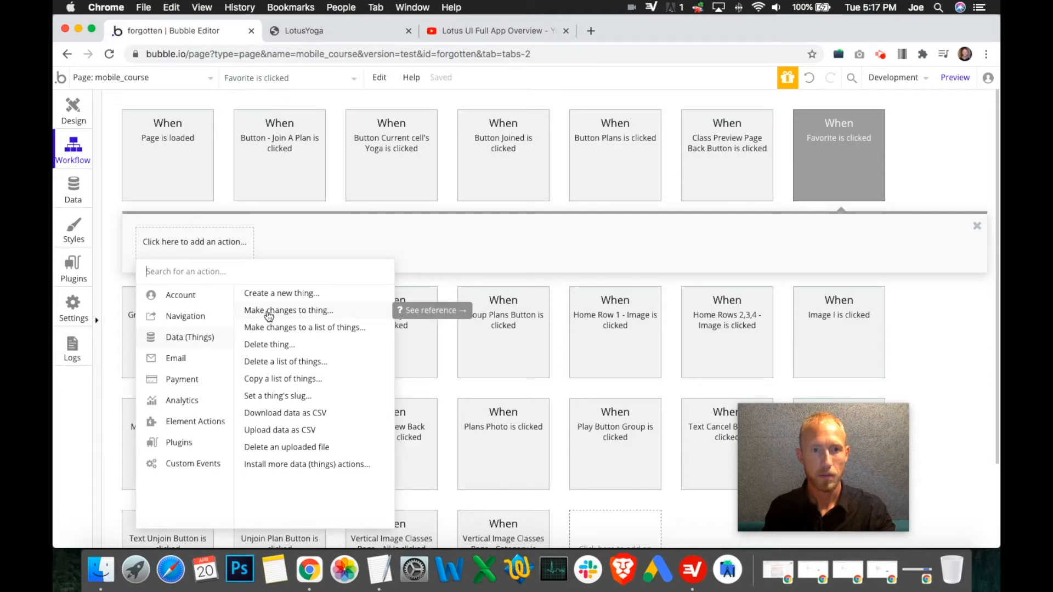
{"action": "left_click", "coordinate": [269, 311]}
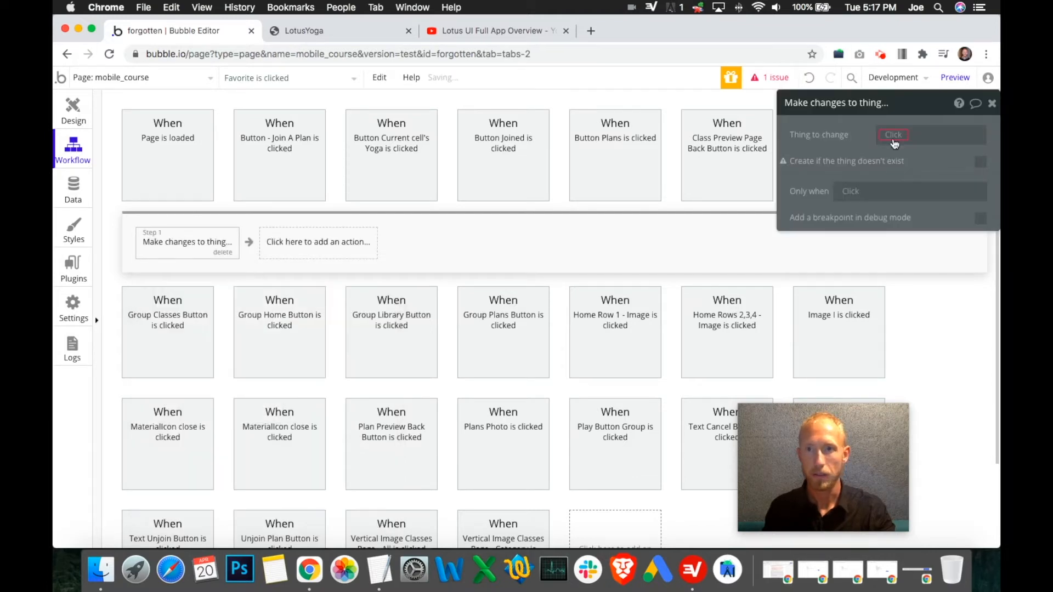
- Set the action's thing to change to Current User and choose YogaListofFavorites as the field to change
{"action": "left_click", "coordinate": [895, 136]}
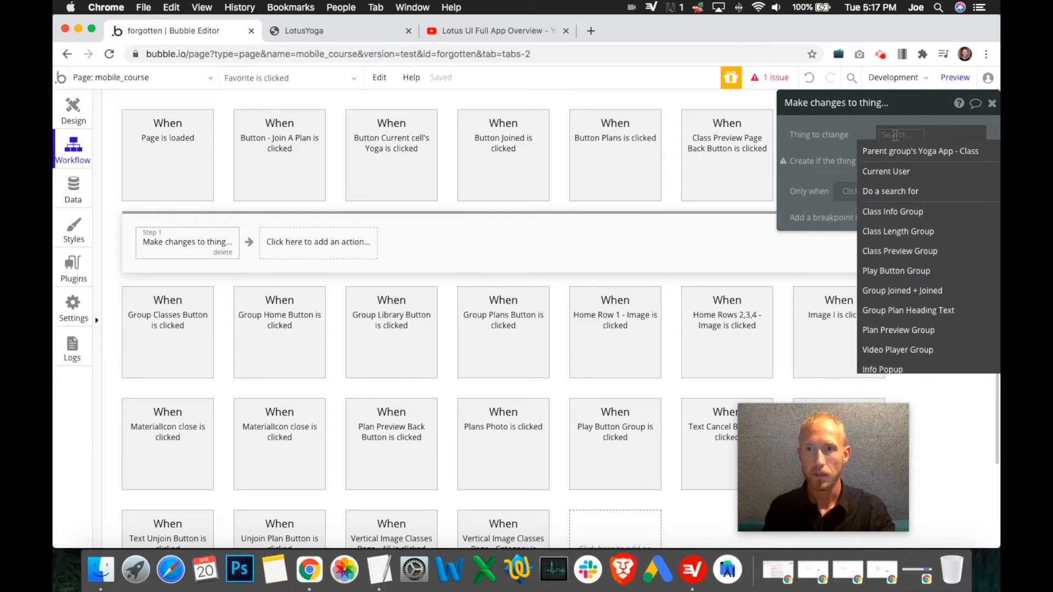
{"action": "left_click", "coordinate": [883, 171]}
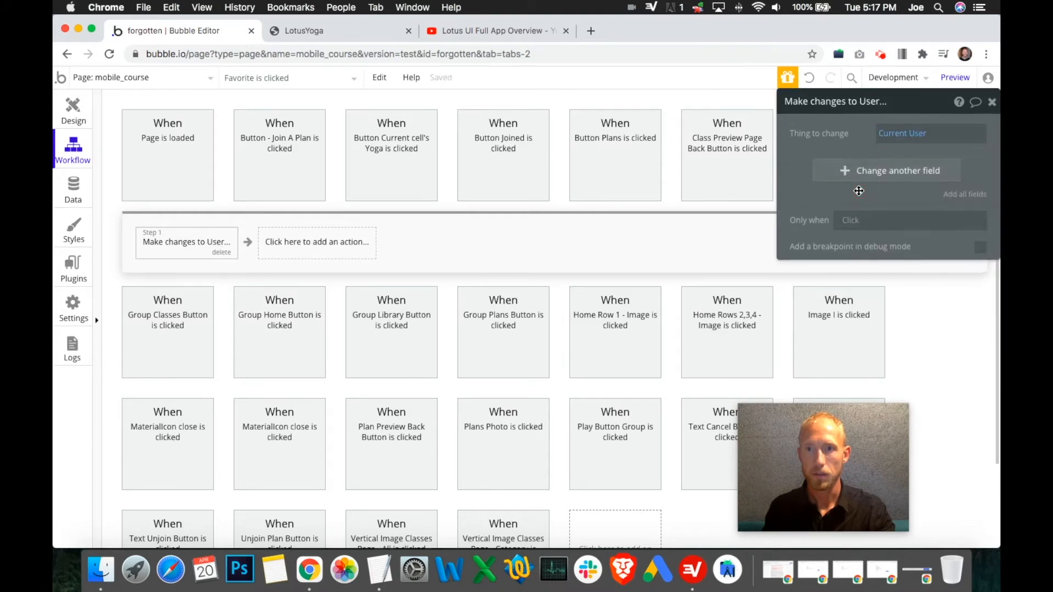
{"action": "left_click", "coordinate": [844, 176]}
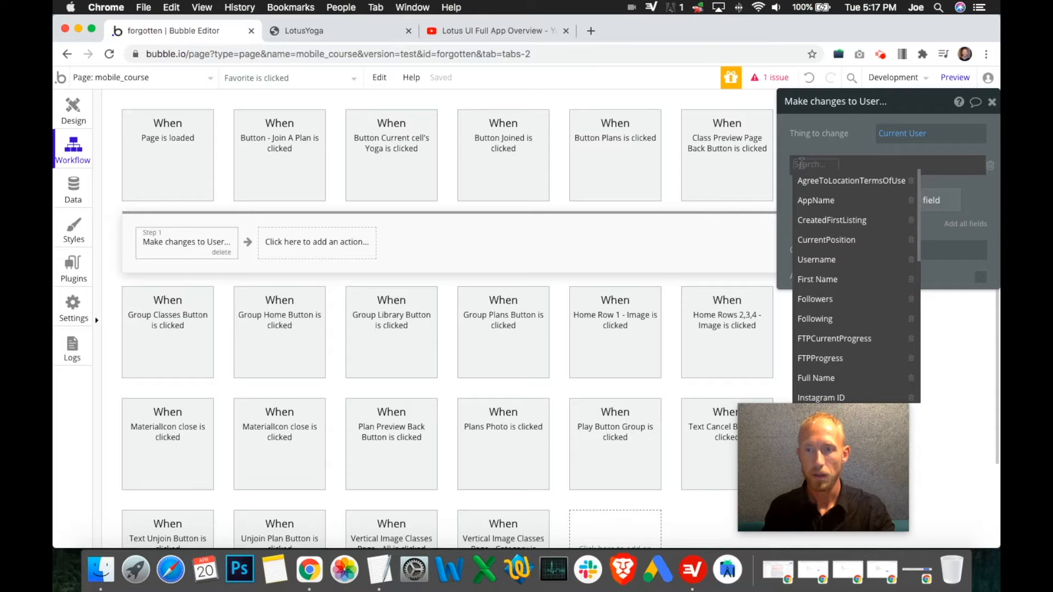
{"action": "scroll", "coordinate": [834, 277], "scroll_direction": "down", "scroll_amount": 6}
{"action": "scroll", "coordinate": [836, 271], "scroll_direction": "up", "scroll_amount": 2}
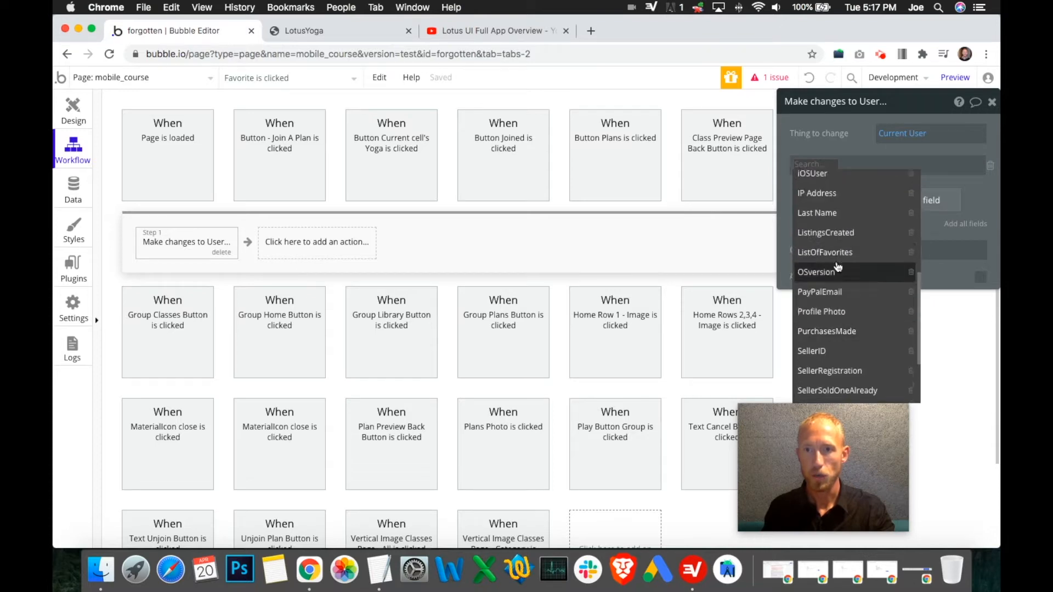
{"action": "scroll", "coordinate": [837, 267], "scroll_direction": "up", "scroll_amount": 2}
{"action": "type", "text": "yoga"}
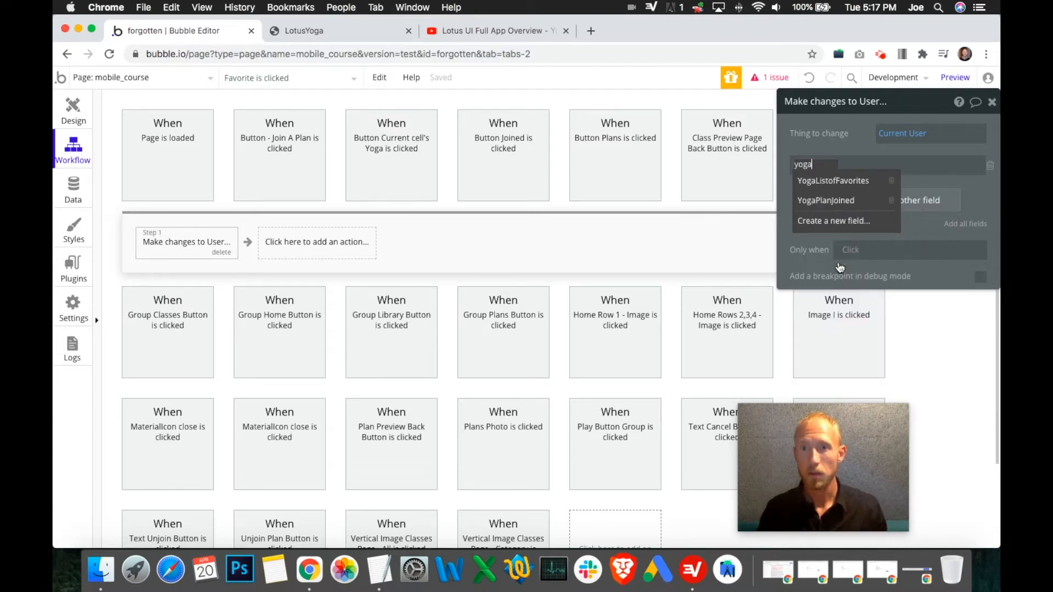
{"action": "left_click", "coordinate": [859, 181]}
- Set the YogaListofFavorites change to add the Class Preview Group's Yoga App - Class
{"action": "left_click", "coordinate": [873, 169]}
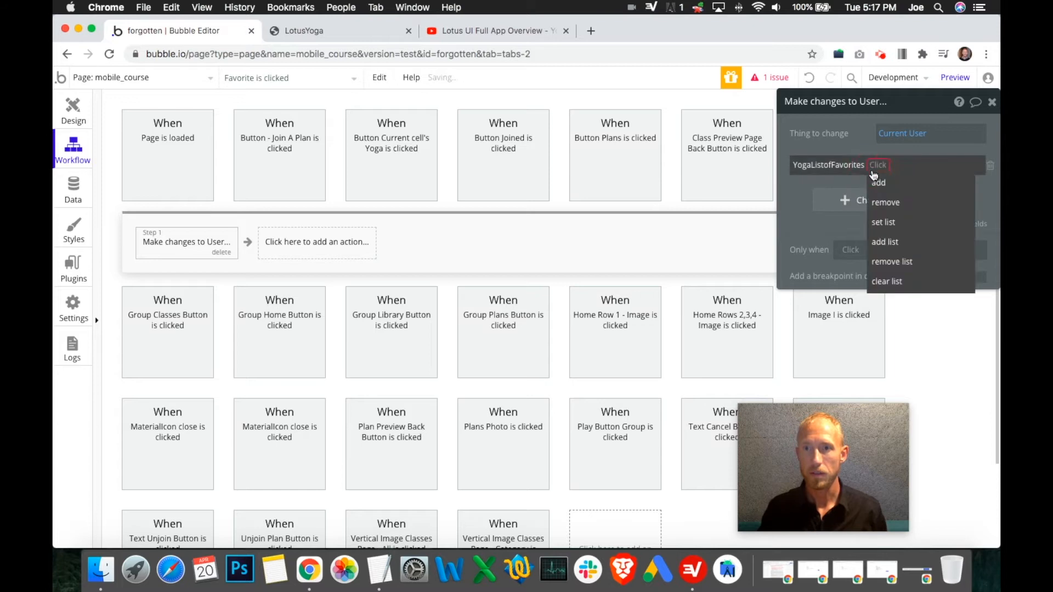
{"action": "left_click", "coordinate": [879, 183]}
{"action": "left_click", "coordinate": [900, 165]}
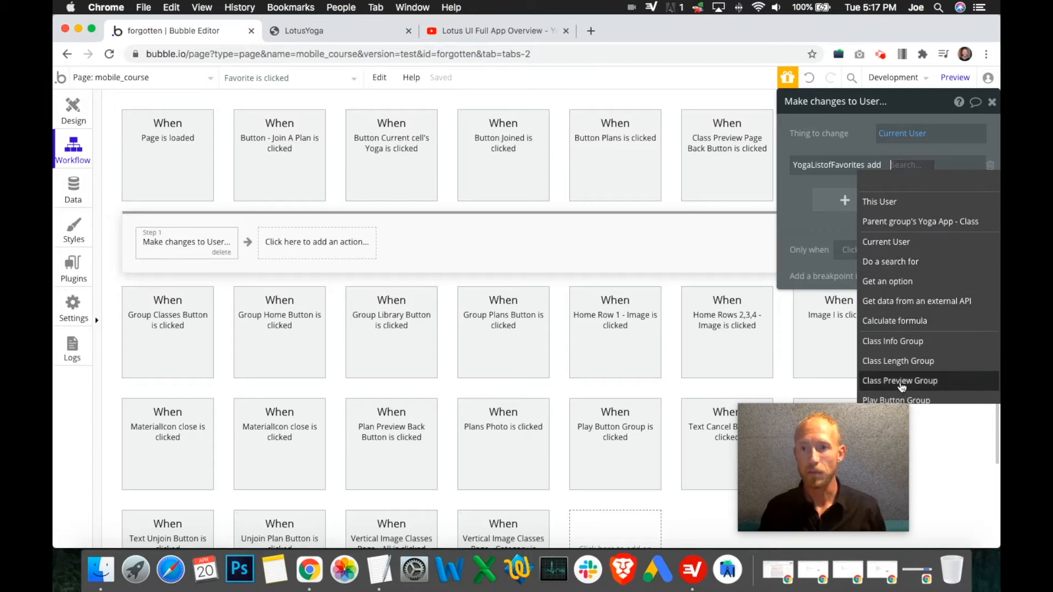
{"action": "left_click", "coordinate": [902, 387]}
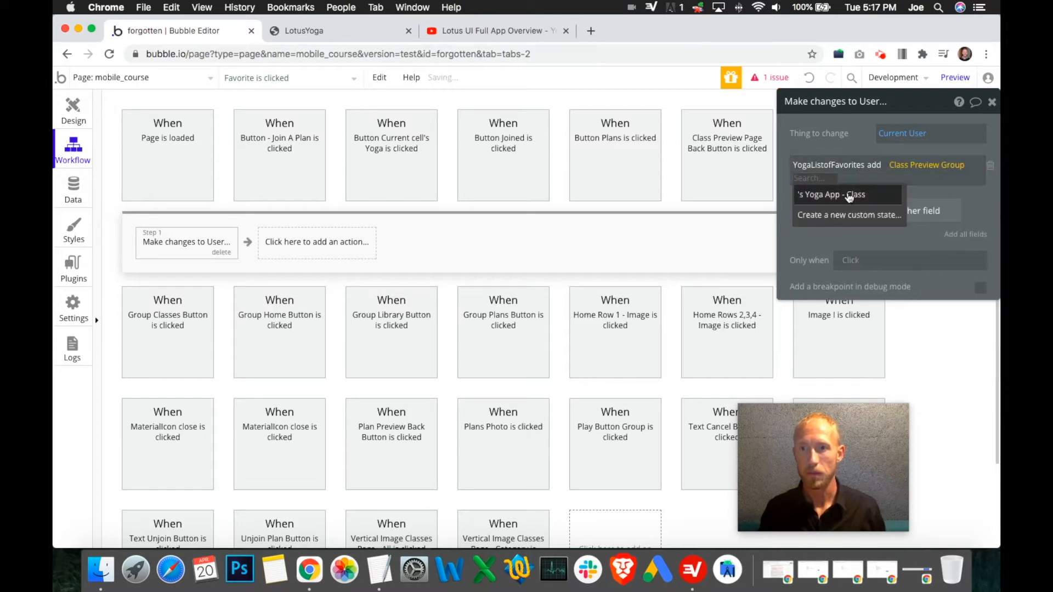
{"action": "left_click", "coordinate": [826, 195]}
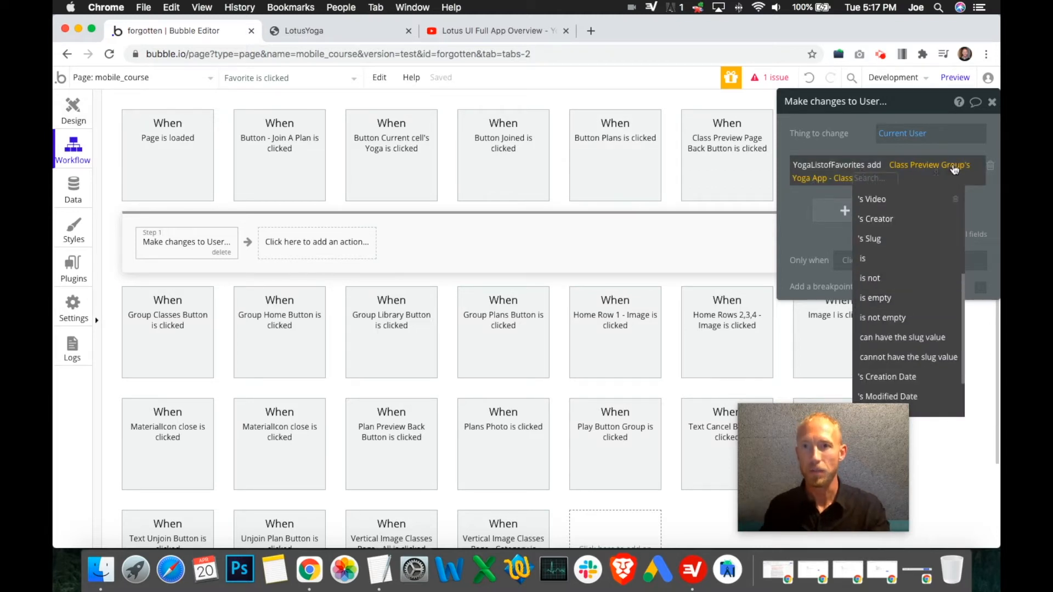
- Inspect the Class Preview Group's type of content and data source in the page design
{"action": "left_click", "coordinate": [73, 108]}
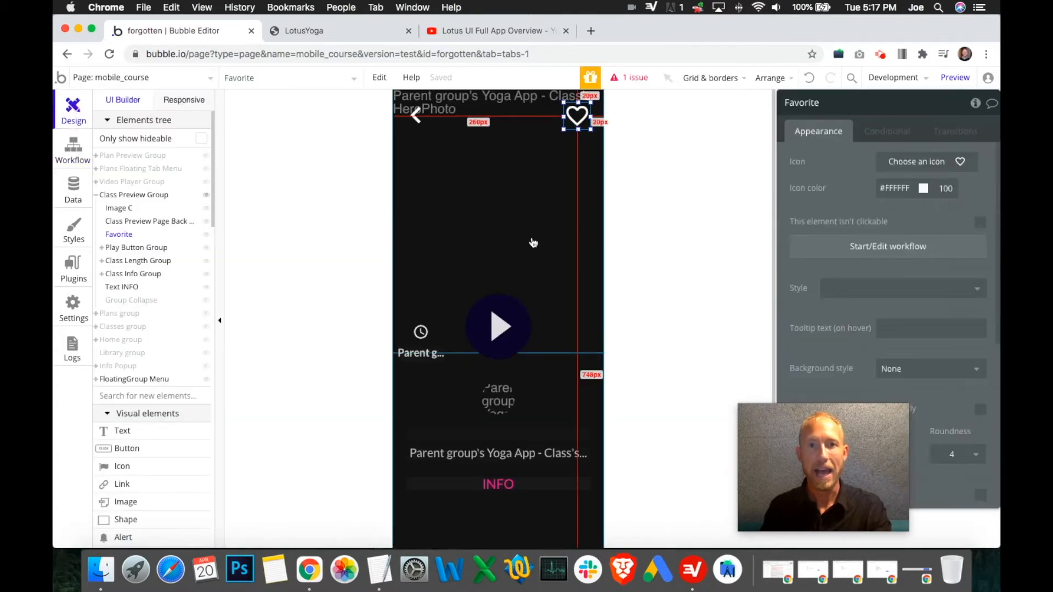
{"action": "left_click", "coordinate": [564, 241]}
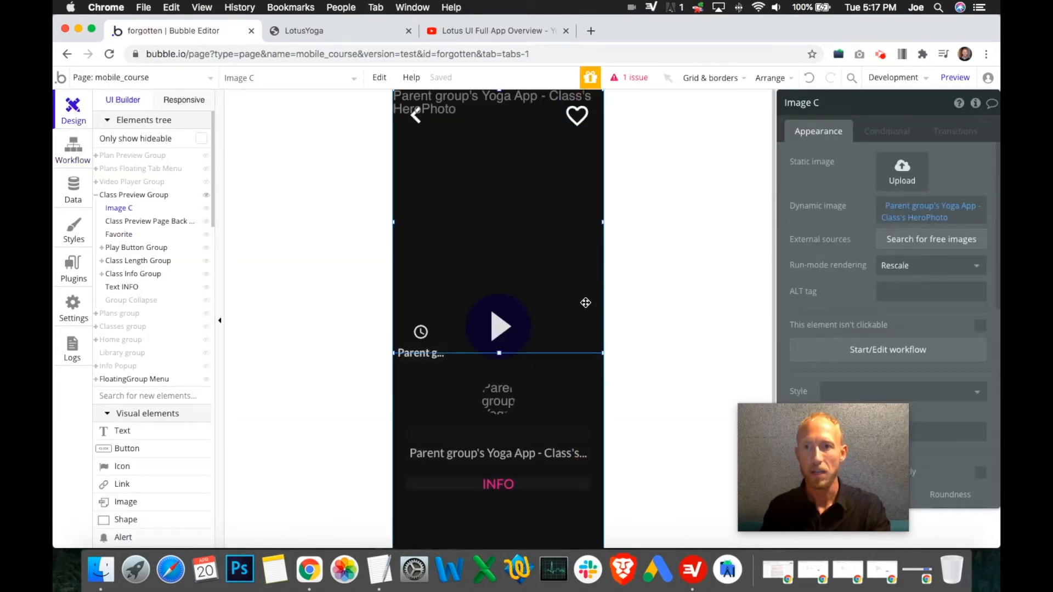
{"action": "left_click", "coordinate": [559, 376]}
{"action": "left_click", "coordinate": [565, 375]}
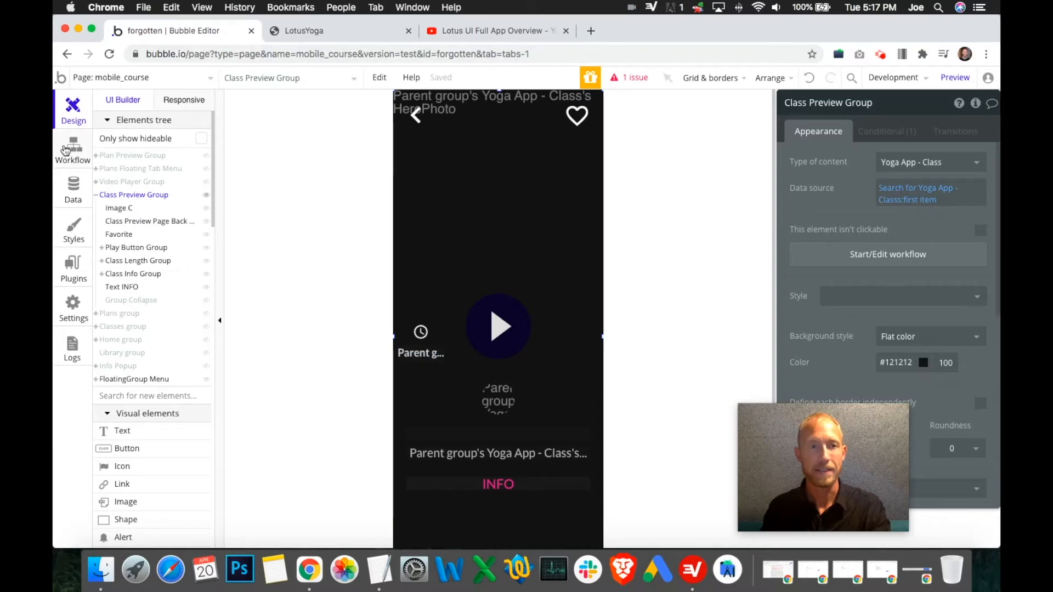
- Extend the value added to YogaListofFavorites with the class's unique id and close the action's properties
{"action": "left_click", "coordinate": [71, 147]}
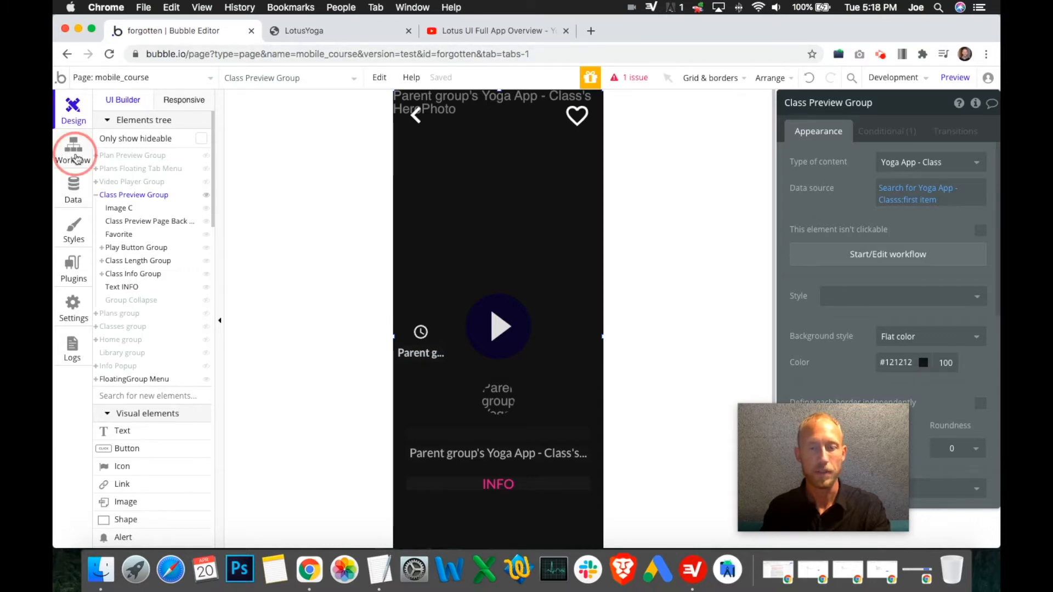
{"action": "left_click", "coordinate": [874, 182]}
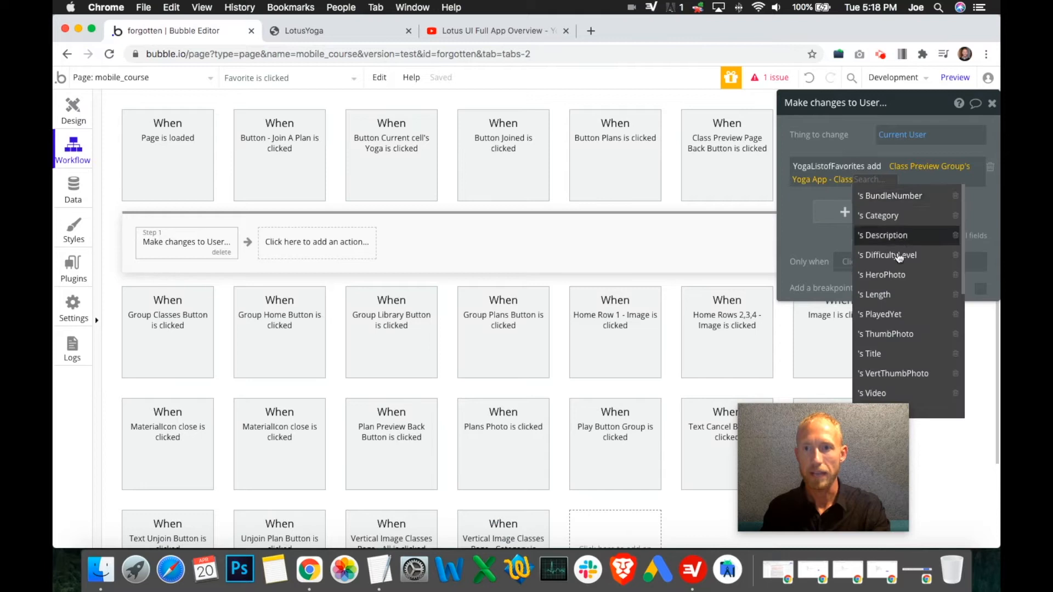
{"action": "scroll", "coordinate": [903, 307], "scroll_direction": "down", "scroll_amount": 5}
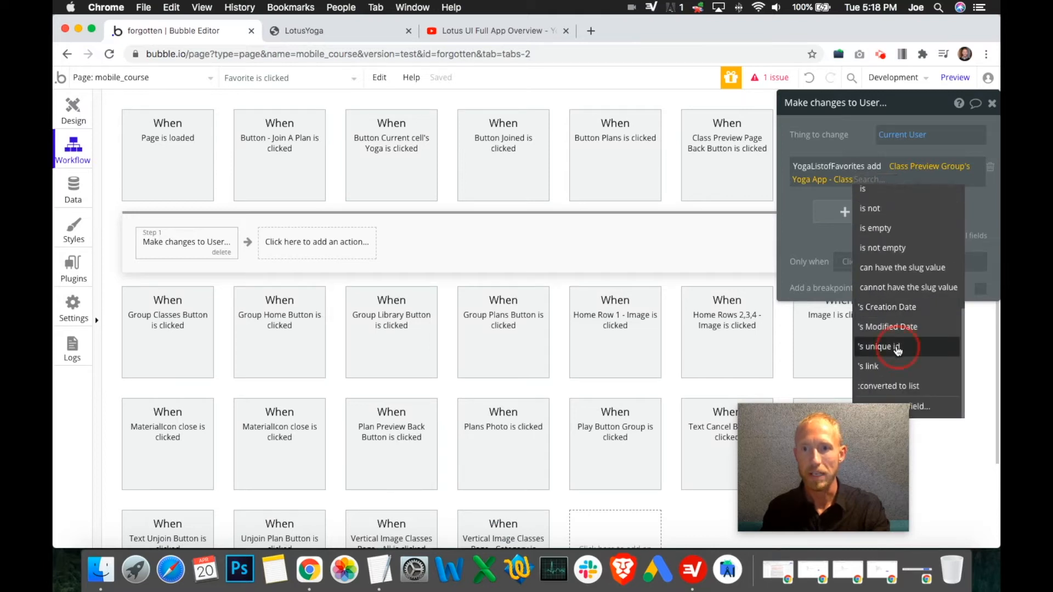
{"action": "left_click", "coordinate": [900, 346]}
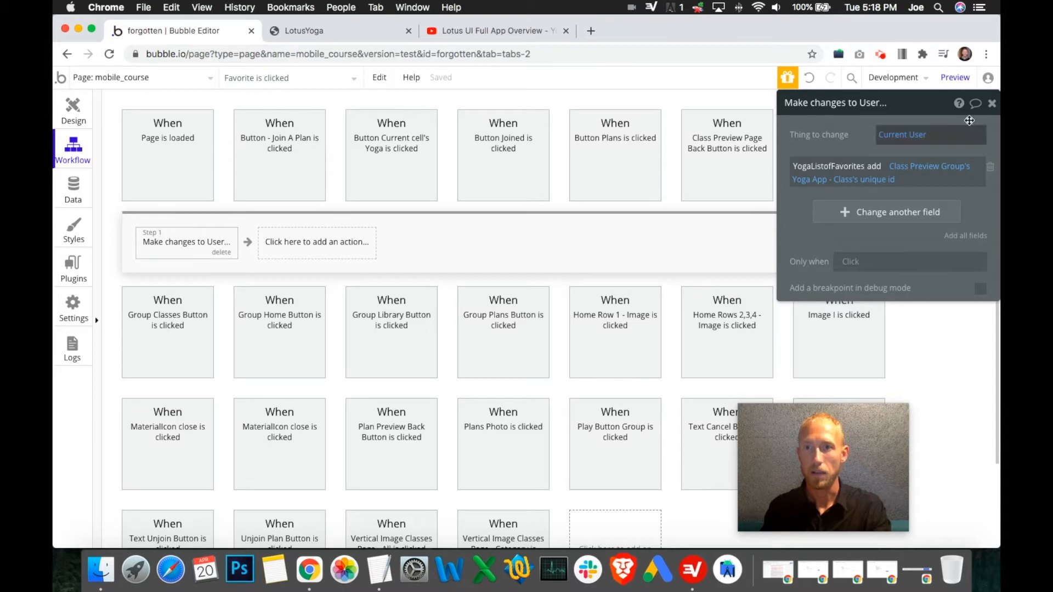
{"action": "left_click", "coordinate": [992, 105]}
- Turn off visibility on page load for the Favorite heart icon in the Class Preview Group
{"action": "left_click", "coordinate": [72, 103]}
{"action": "left_click", "coordinate": [577, 115]}
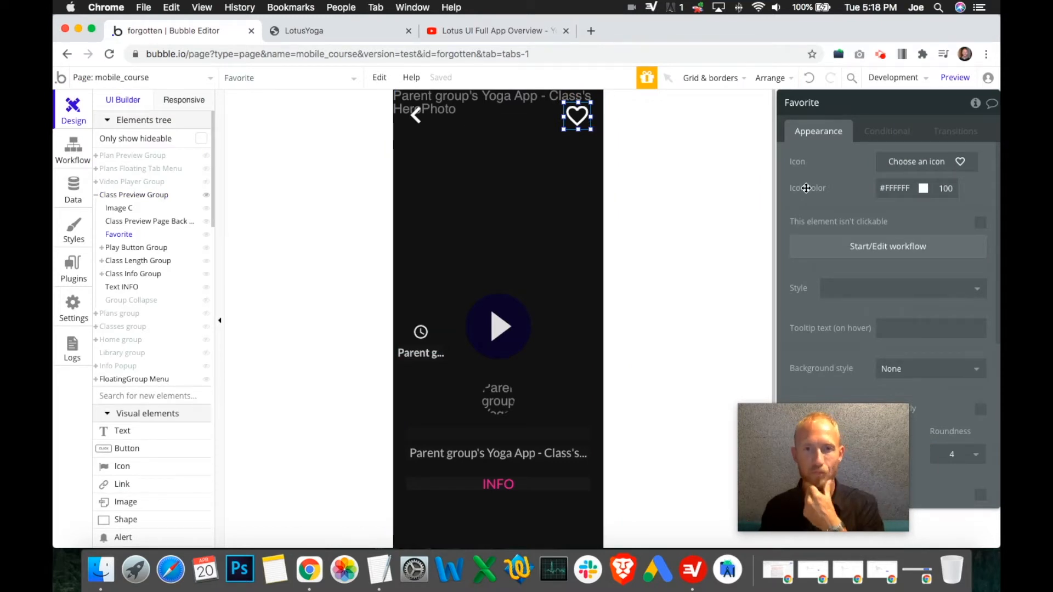
{"action": "left_click", "coordinate": [884, 131]}
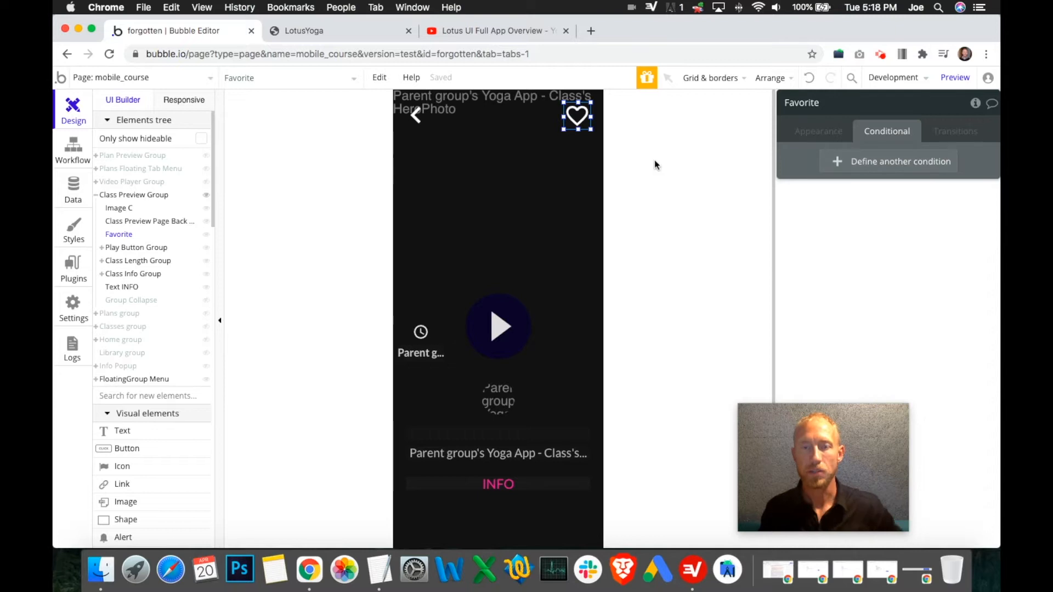
{"action": "left_click", "coordinate": [814, 133]}
{"action": "scroll", "coordinate": [888, 274], "scroll_direction": "down", "scroll_amount": 5}
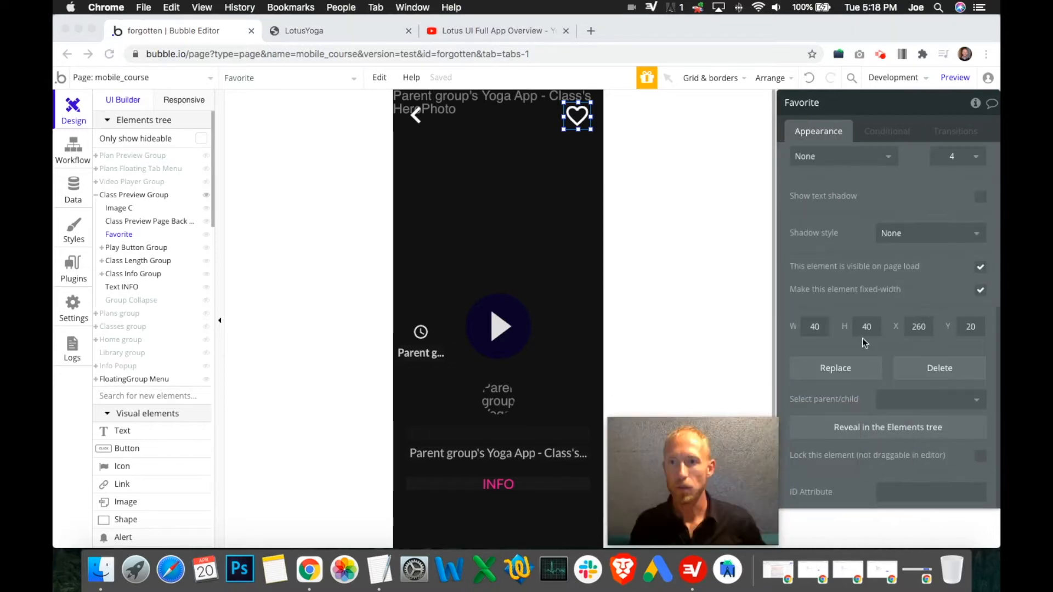
{"action": "left_click", "coordinate": [981, 268]}
{"action": "scroll", "coordinate": [915, 253], "scroll_direction": "up", "scroll_amount": 5}
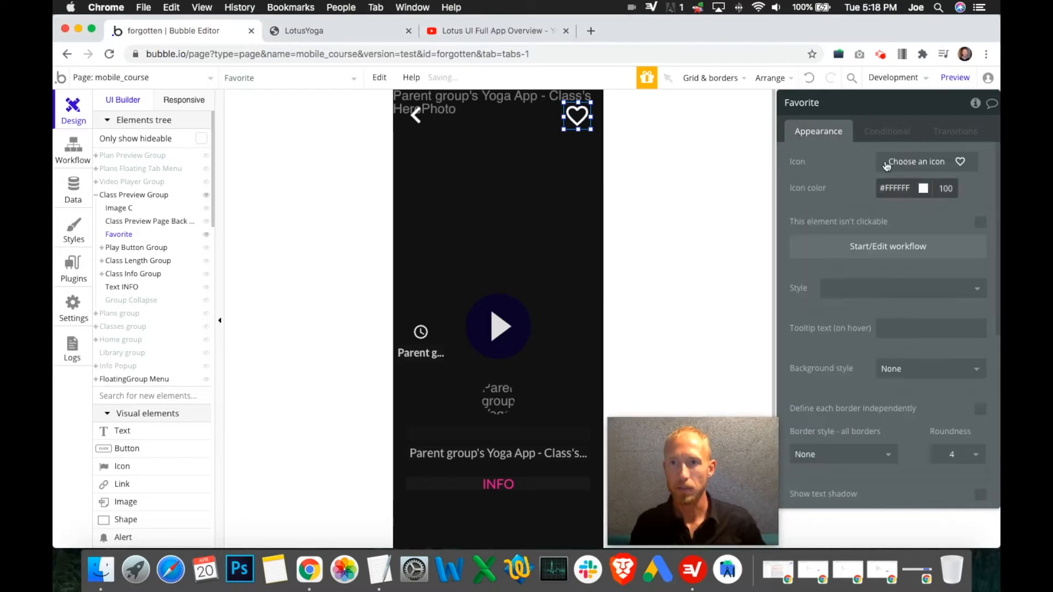
- Define a condition on the Favorite icon for when Current User's YogaListofFavorites contains Class Preview Group's Yoga App - Class's unique id
{"action": "left_click", "coordinate": [879, 126]}
{"action": "left_click", "coordinate": [857, 167]}
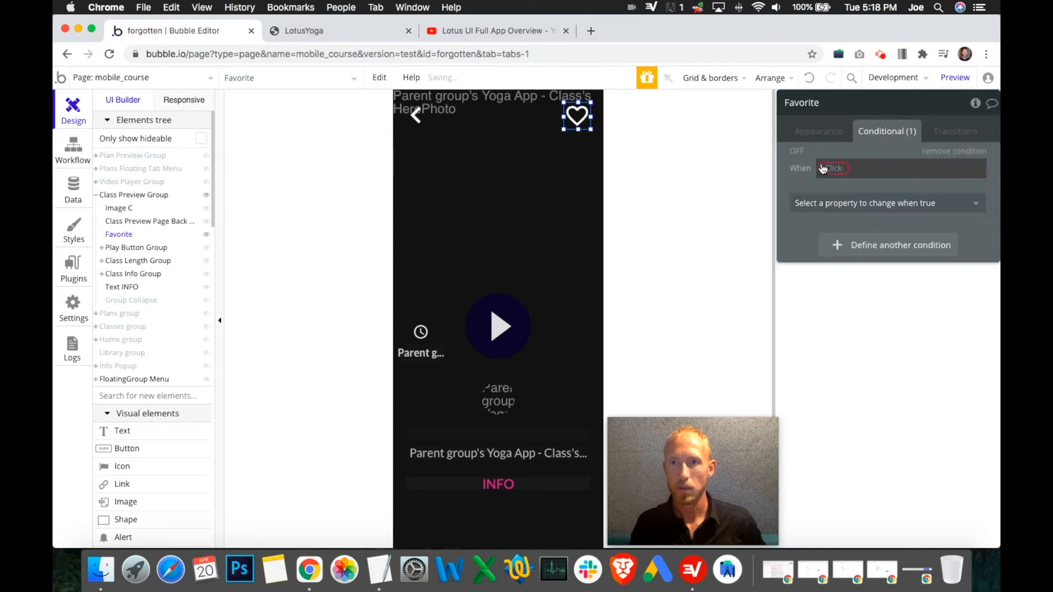
{"action": "left_click", "coordinate": [823, 169]}
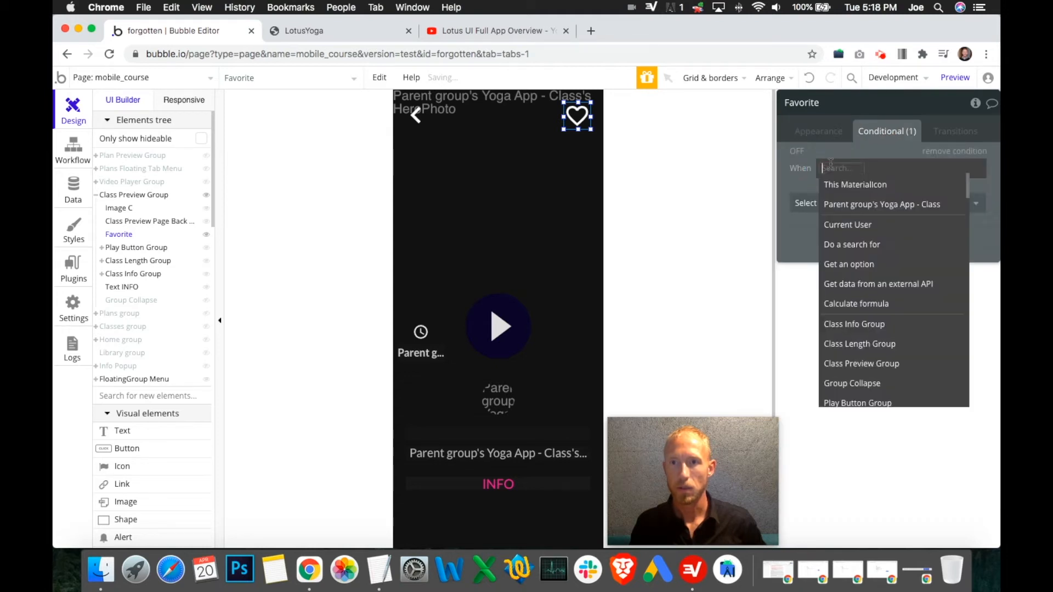
{"action": "left_click", "coordinate": [861, 224]}
{"action": "scroll", "coordinate": [932, 301], "scroll_direction": "down", "scroll_amount": 10}
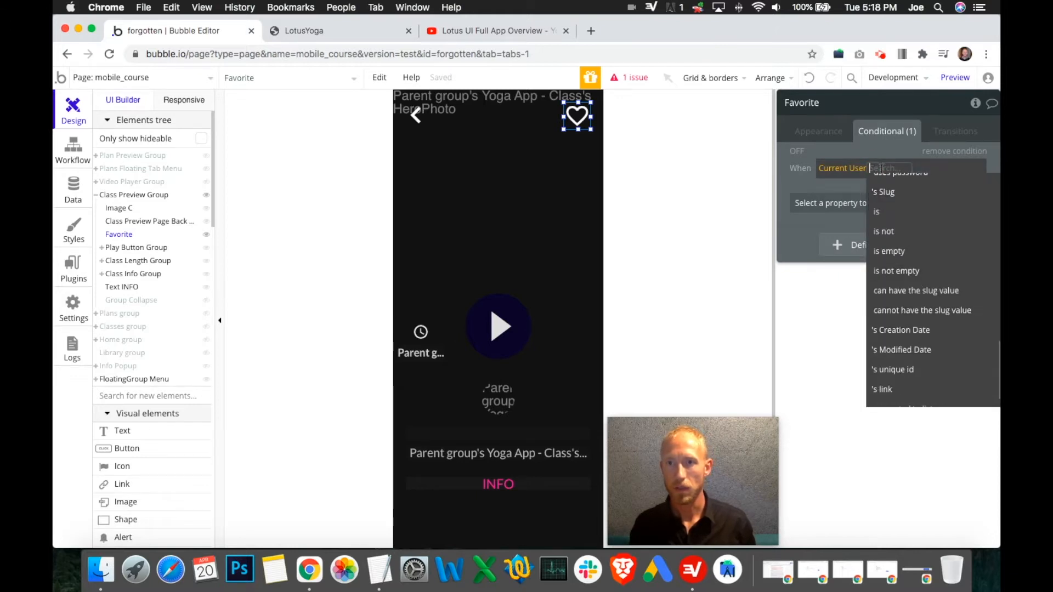
{"action": "type", "text": "yoga"}
{"action": "left_click", "coordinate": [900, 185]}
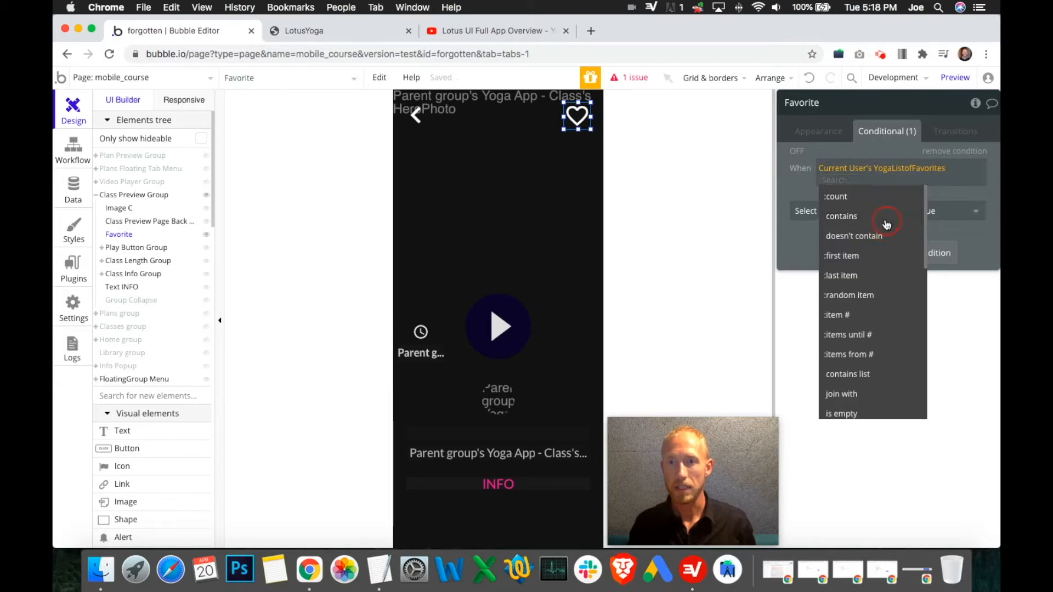
{"action": "left_click", "coordinate": [886, 219]}
{"action": "left_click", "coordinate": [832, 181]}
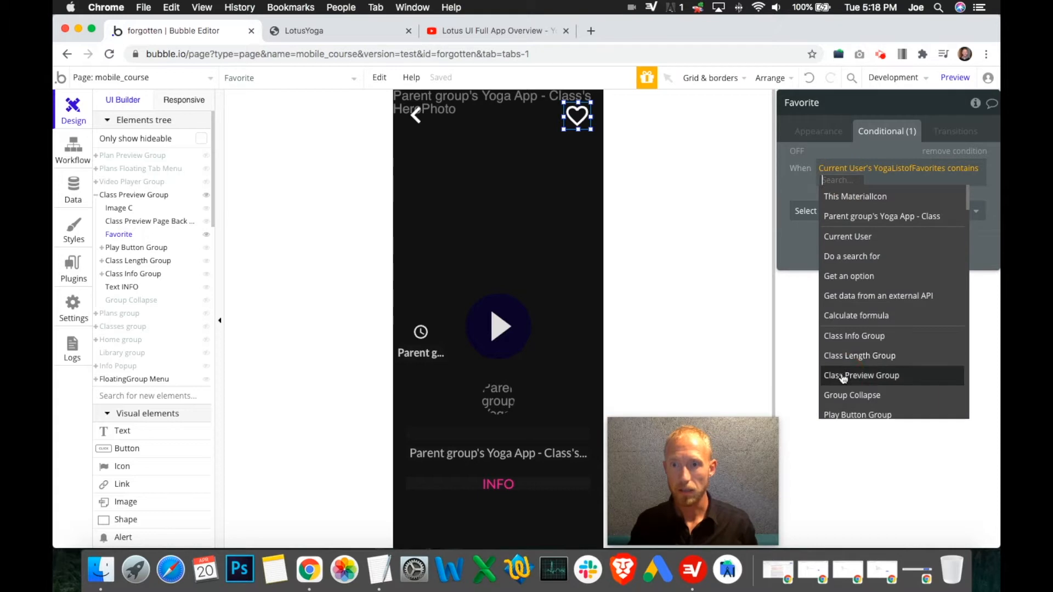
{"action": "left_click", "coordinate": [843, 377]}
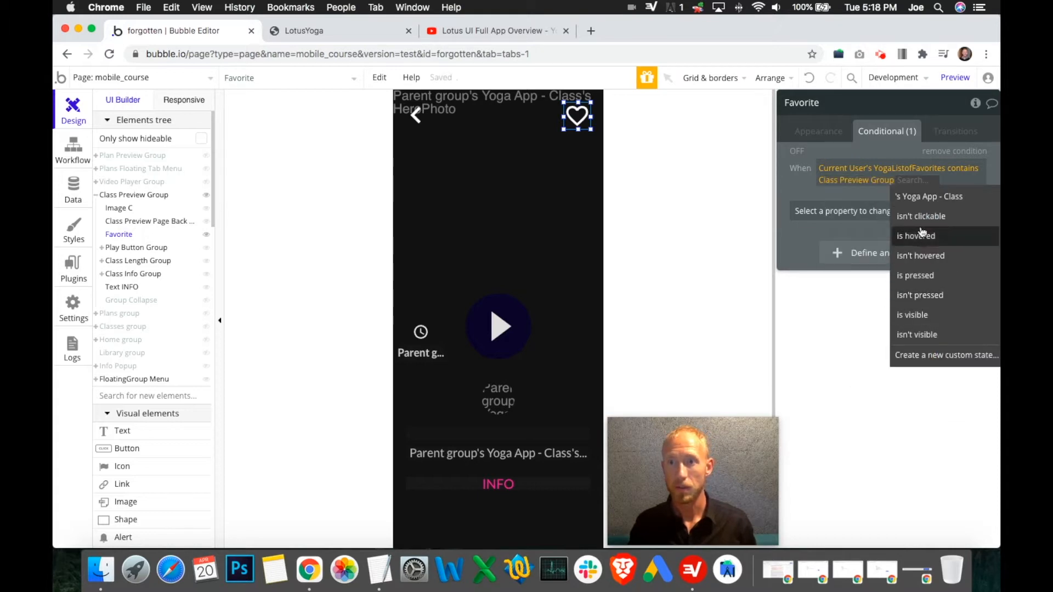
{"action": "left_click", "coordinate": [927, 196]}
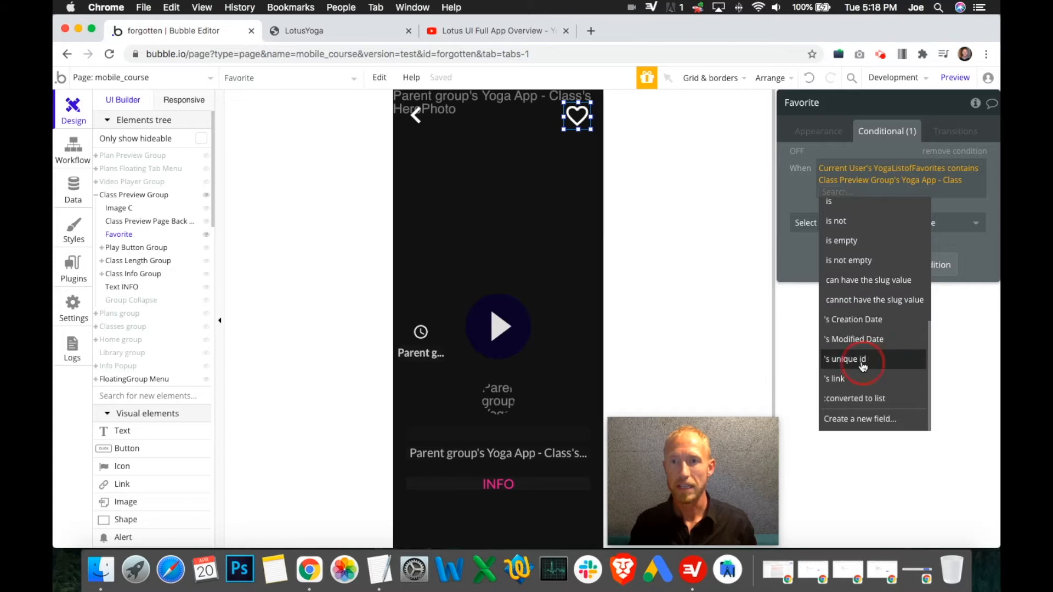
{"action": "left_click", "coordinate": [863, 360]}
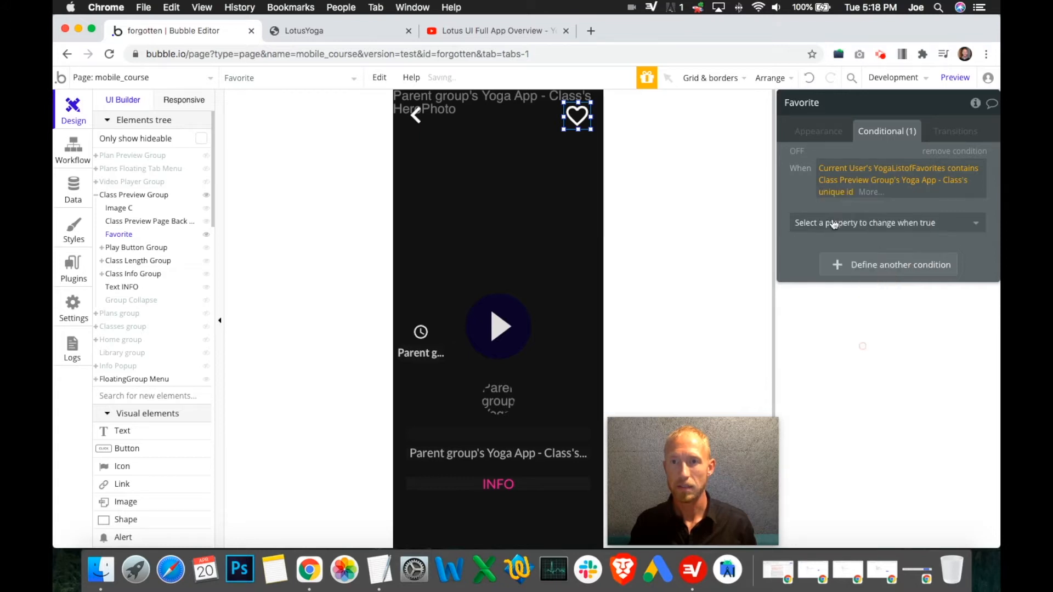
- Make the Favorite icon's condition control This element is visible, leaving the property unchecked
{"action": "left_click", "coordinate": [889, 229]}
{"action": "left_click", "coordinate": [864, 264]}
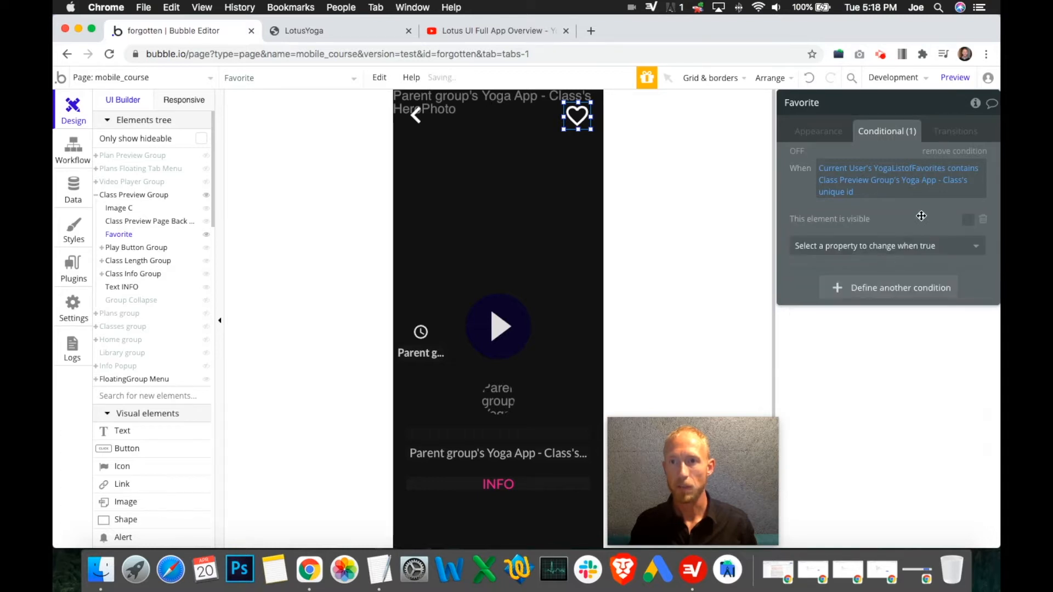
{"action": "left_click", "coordinate": [810, 133]}
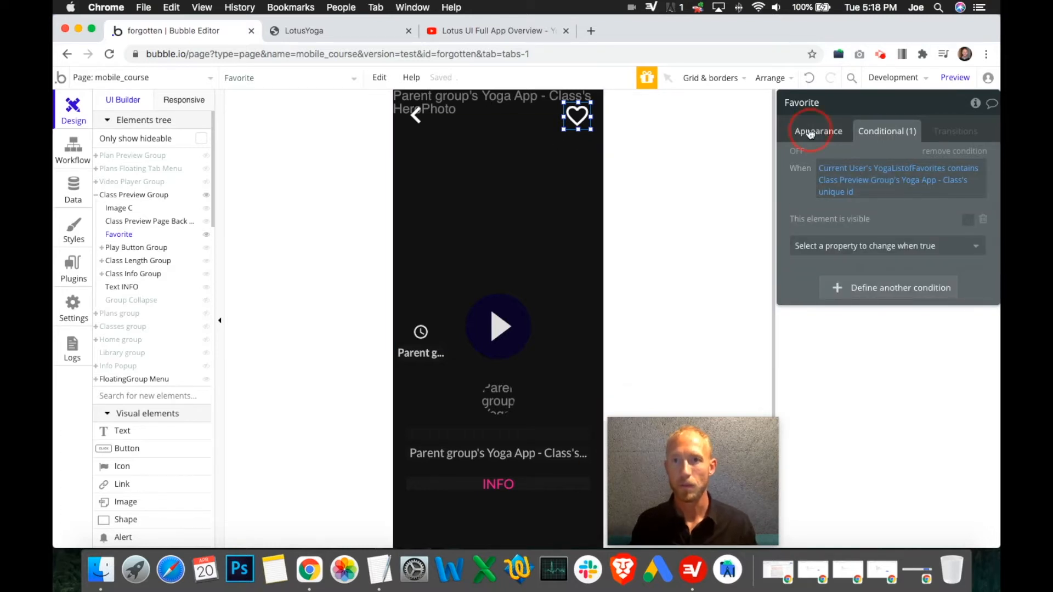
{"action": "left_click", "coordinate": [865, 132]}
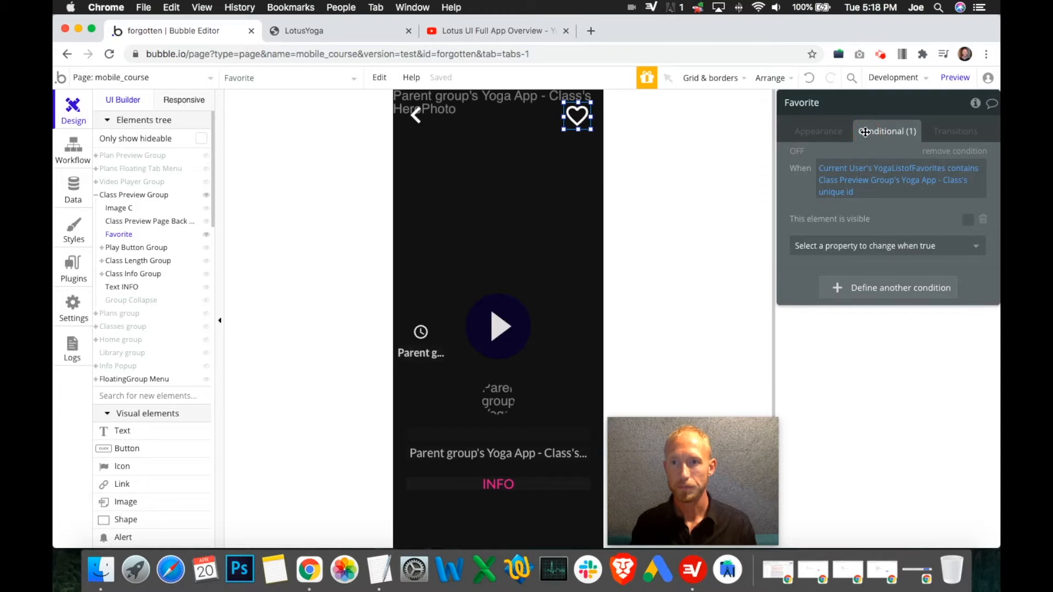
- Define a second condition on the Favorite icon and copy the first condition's expression into it
{"action": "right_click", "coordinate": [906, 172]}
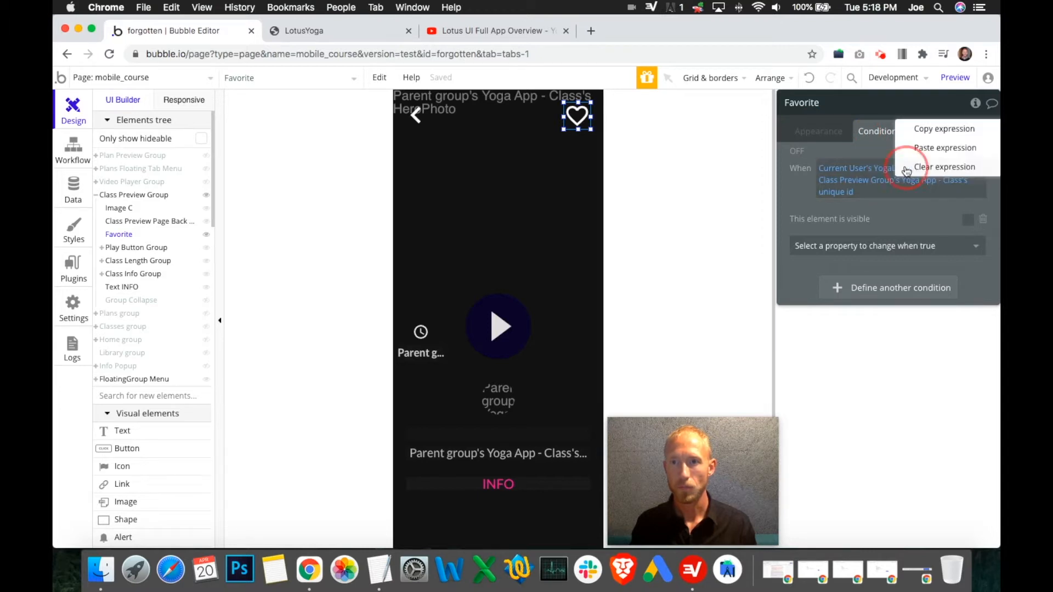
{"action": "left_click", "coordinate": [917, 134]}
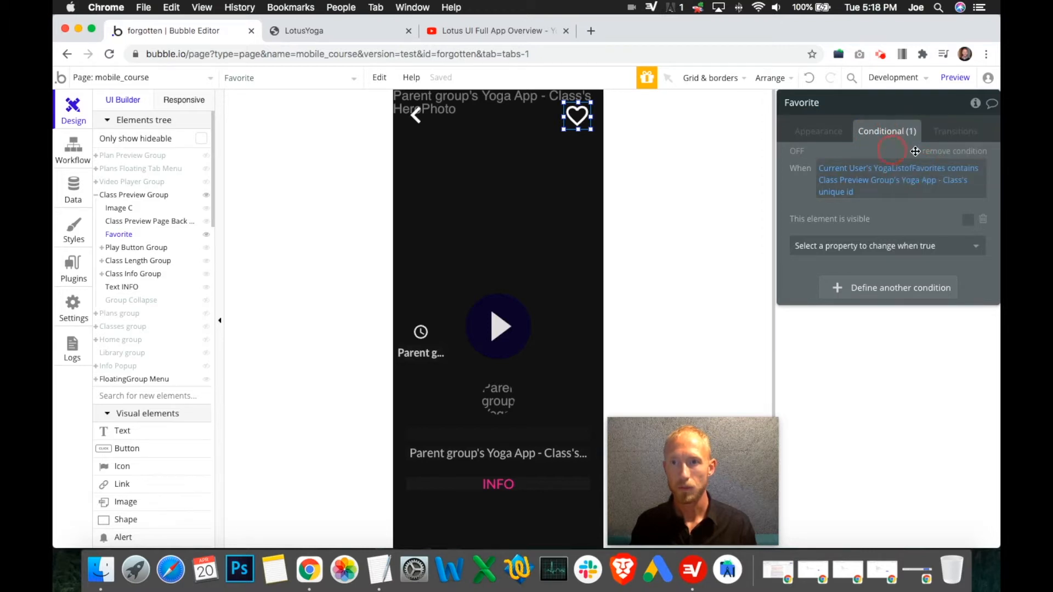
{"action": "left_click", "coordinate": [912, 296]}
{"action": "right_click", "coordinate": [845, 283]}
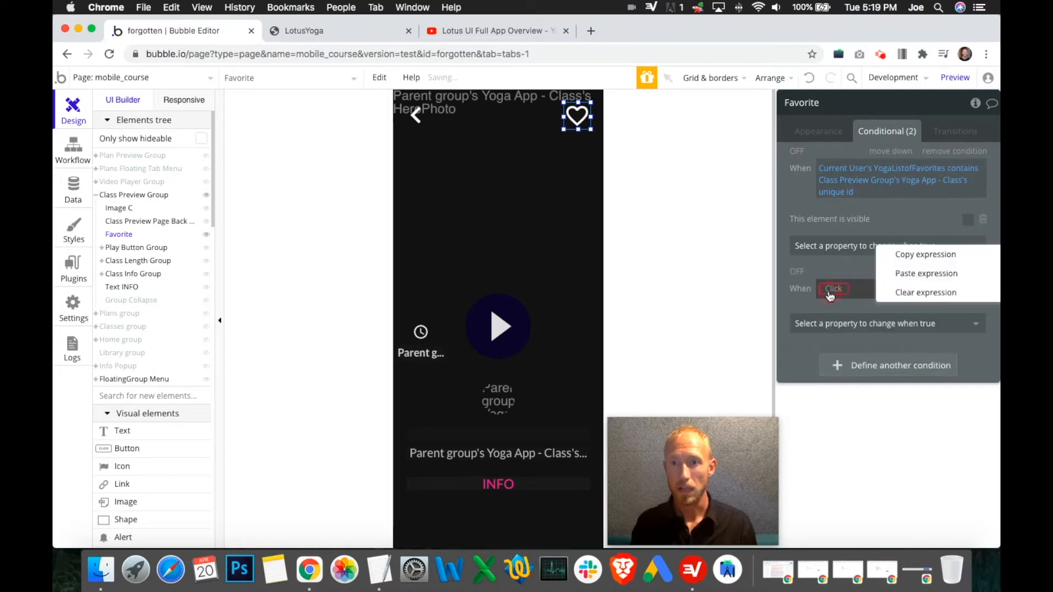
{"action": "left_click", "coordinate": [914, 275]}
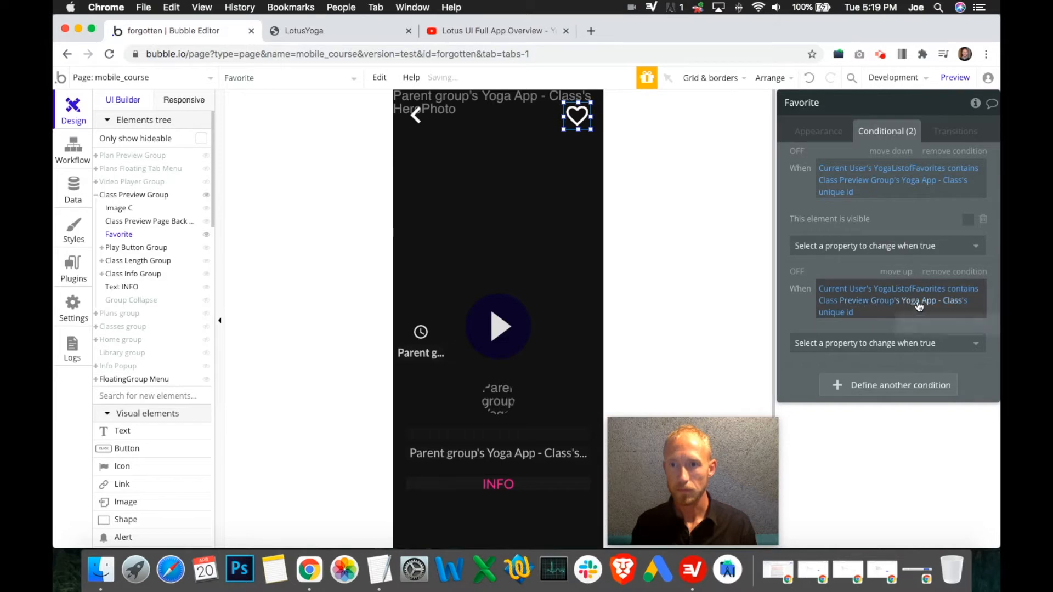
- Change the second condition's operator to doesn't contain and make it set This element is visible, checked
{"action": "left_click", "coordinate": [960, 293]}
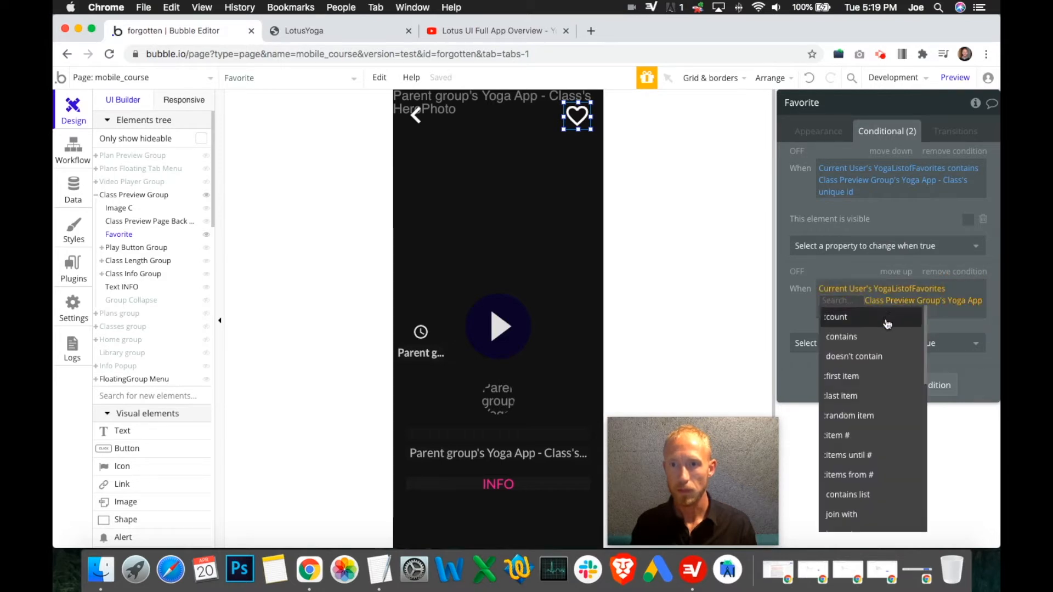
{"action": "left_click", "coordinate": [872, 355]}
{"action": "left_click", "coordinate": [971, 344]}
{"action": "left_click", "coordinate": [851, 383]}
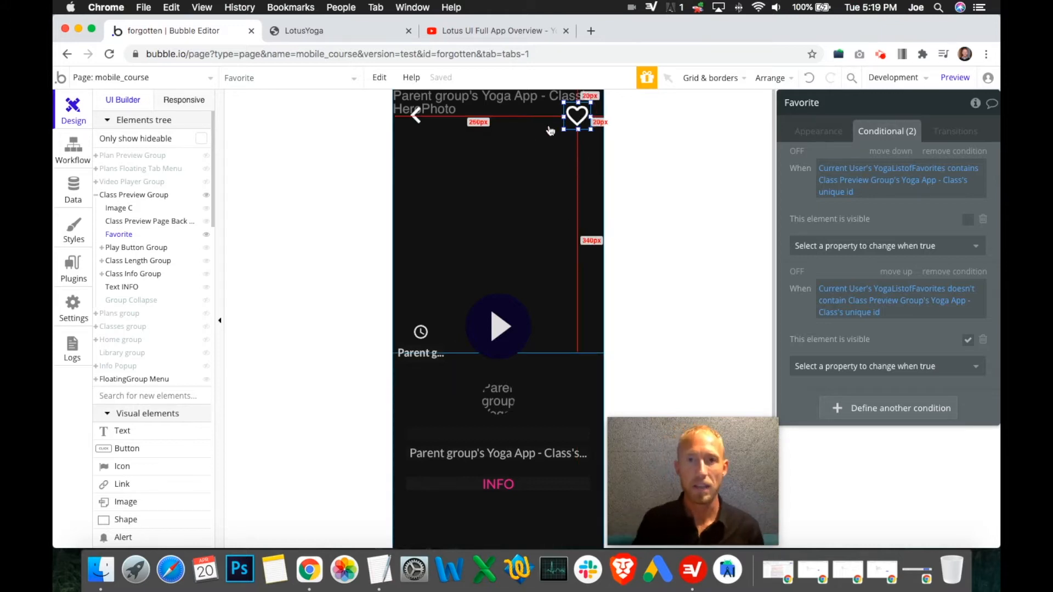
- Resize the Favorite heart icon to 35 by 35 and move it to about X 270, Y 25
{"action": "left_click", "coordinate": [818, 132]}
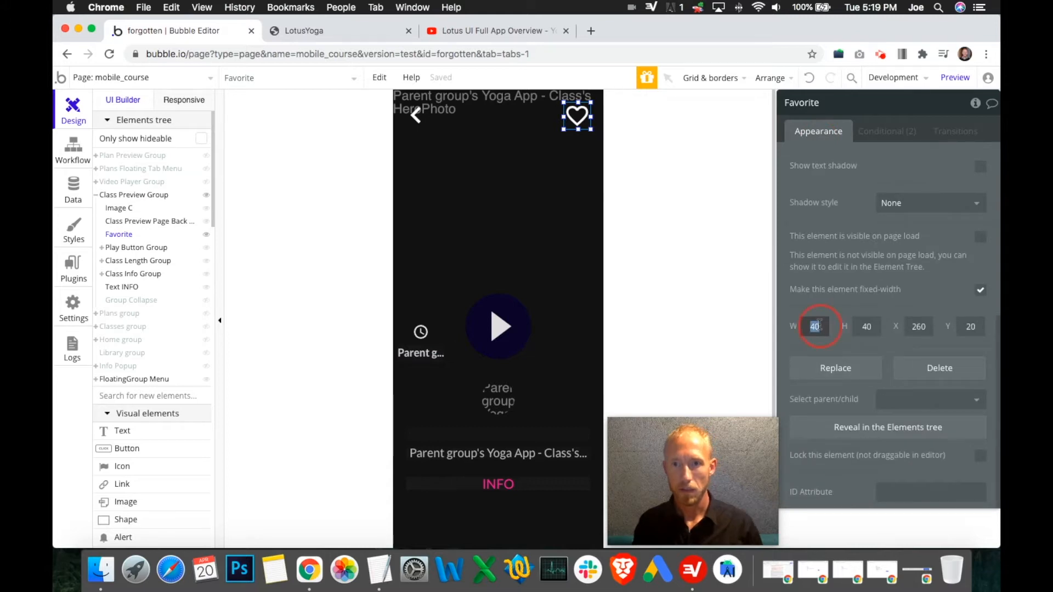
{"action": "type", "text": "35"}
{"action": "double_click", "coordinate": [866, 327]}
{"action": "type", "text": "35"}
{"action": "left_click_drag", "start_coordinate": [582, 112], "coordinate": [585, 121]}
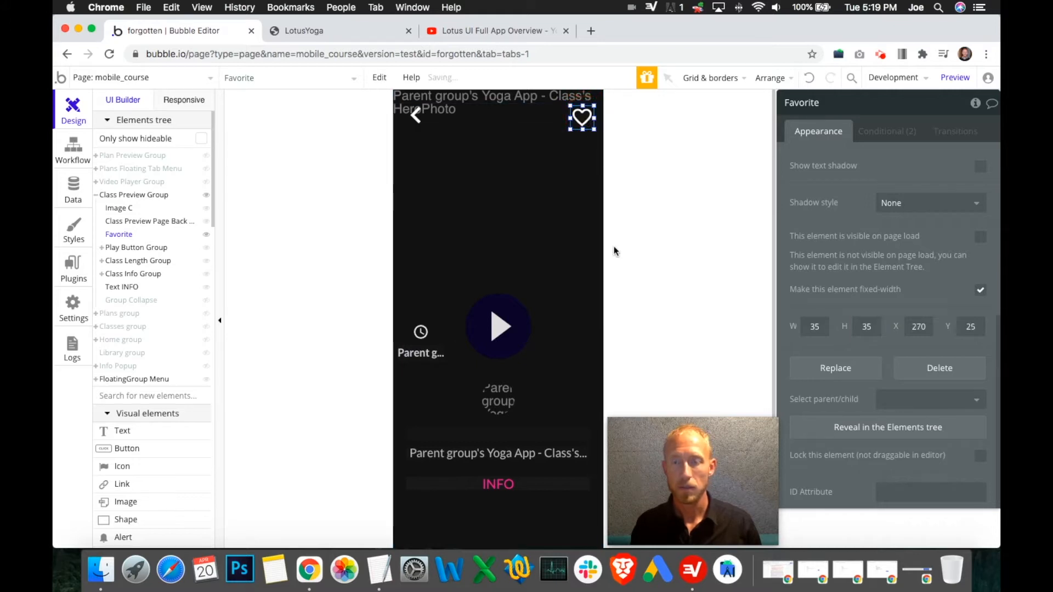
- Rename the Favorite heart icon element as Favorite (not added)
{"action": "scroll", "coordinate": [890, 296], "scroll_direction": "up", "scroll_amount": 6}
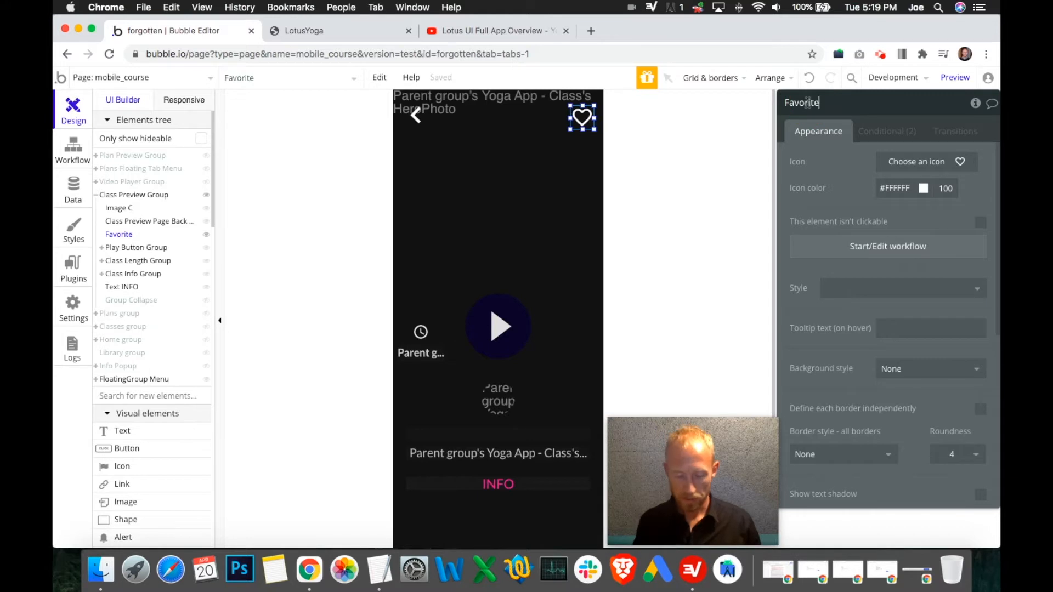
{"action": "type", "text": "(no"}
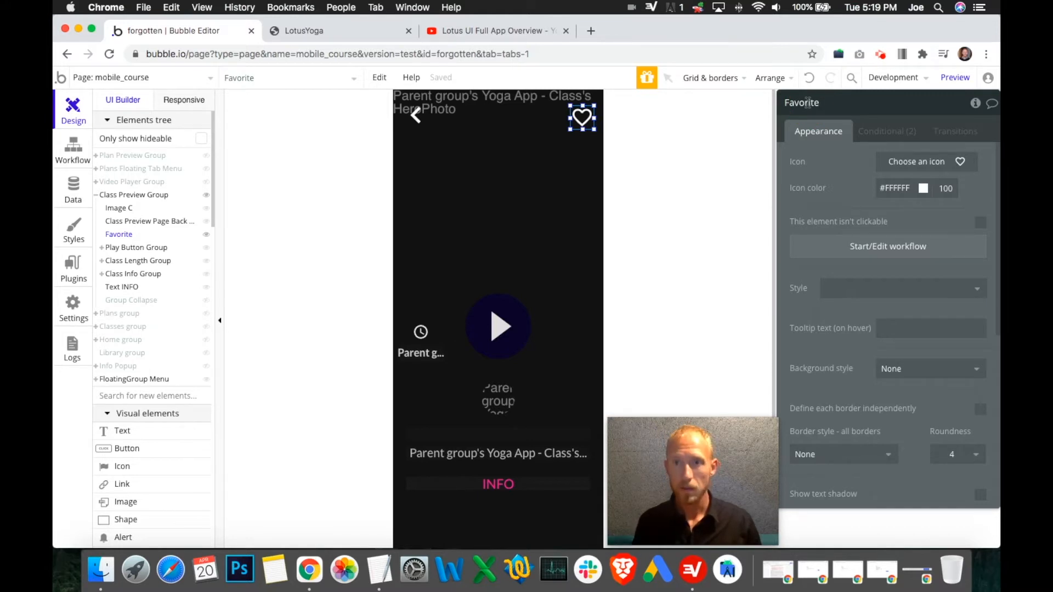
{"action": "type", "text": "t added)"}
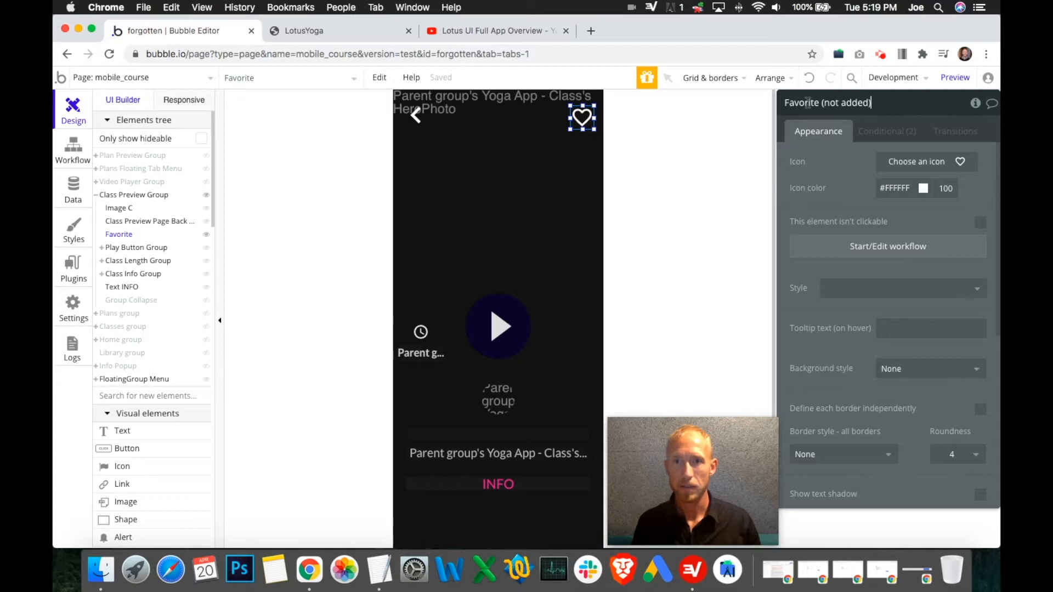
{"action": "key", "text": "Return"}
- Duplicate the Favorite (not added) icon and position the copy at X 270, Y 25, directly over the original
{"action": "right_click", "coordinate": [580, 110]}
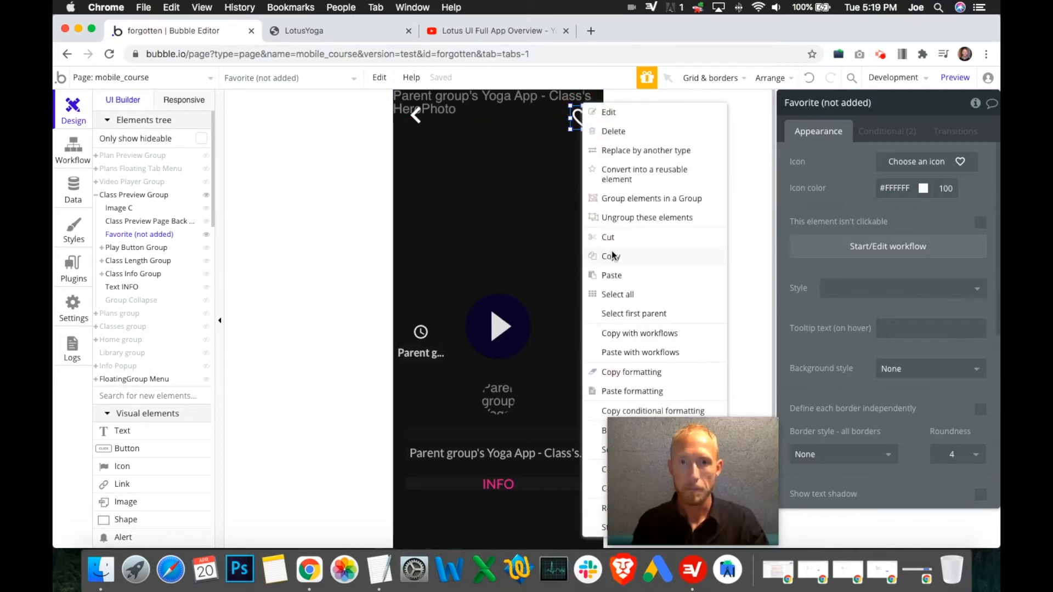
{"action": "left_click", "coordinate": [610, 254]}
{"action": "right_click", "coordinate": [578, 112]}
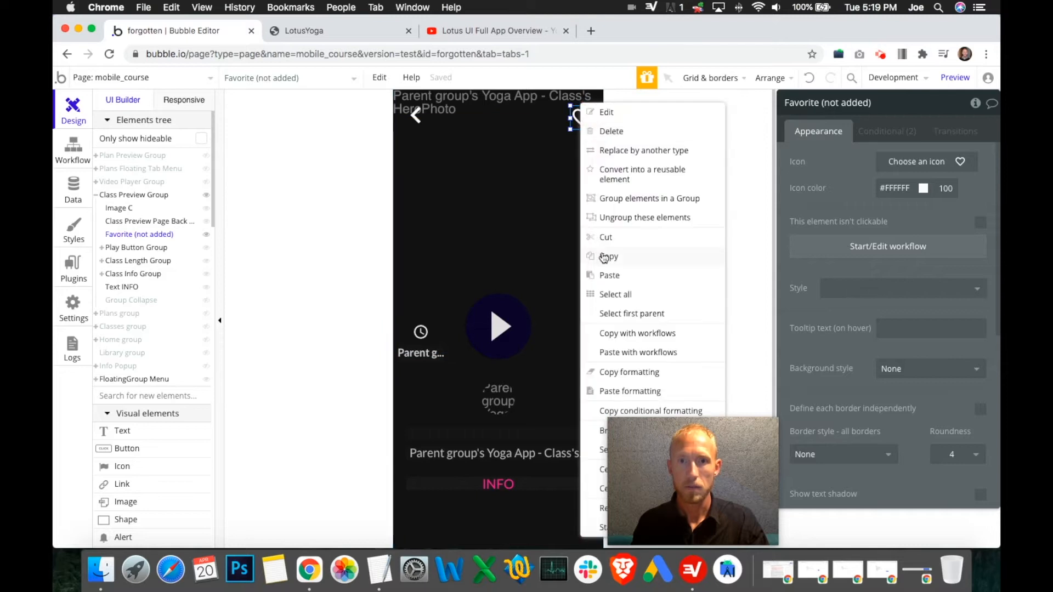
{"action": "left_click", "coordinate": [615, 275]}
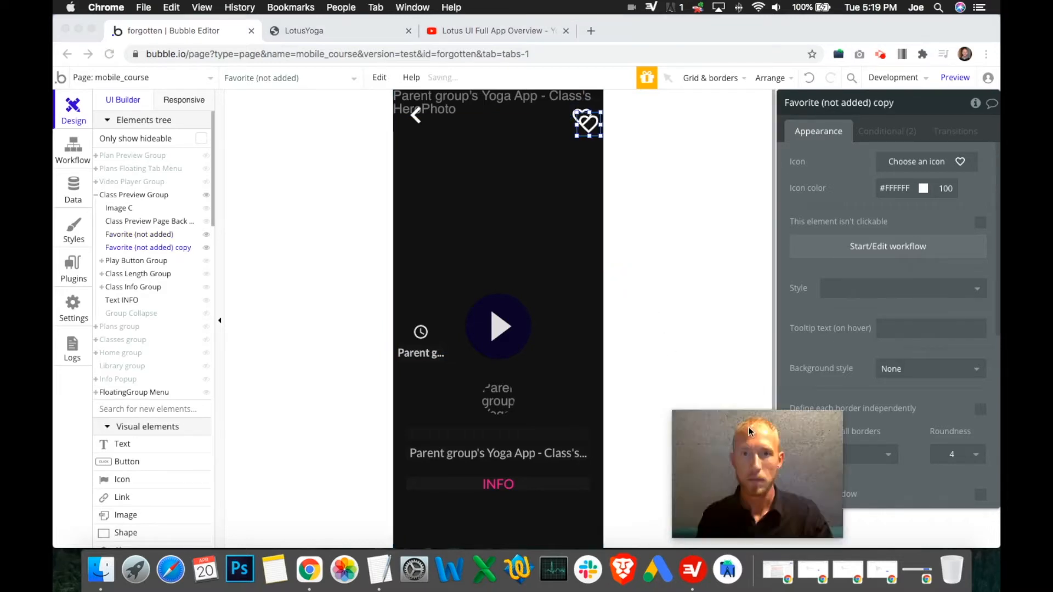
{"action": "scroll", "coordinate": [827, 406], "scroll_direction": "down", "scroll_amount": 5}
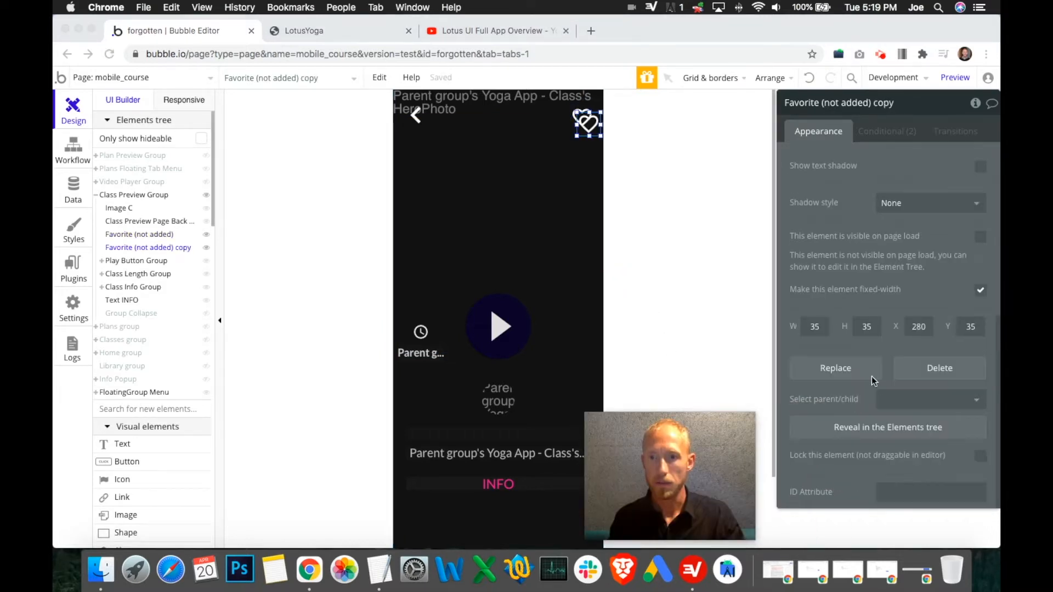
{"action": "left_click", "coordinate": [919, 328]}
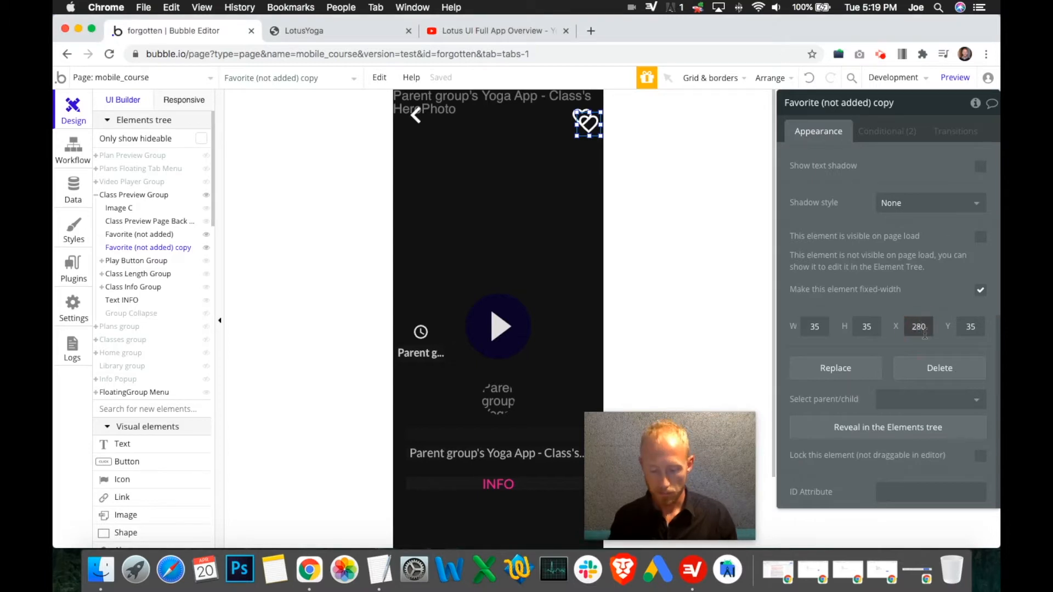
{"action": "type", "text": "7"}
{"action": "left_click", "coordinate": [964, 328]}
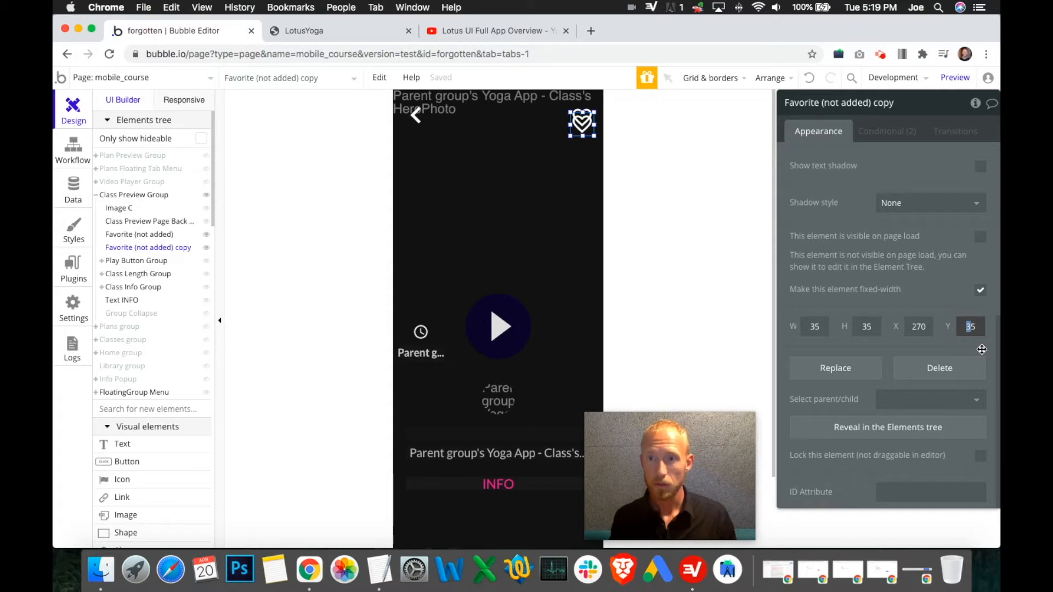
{"action": "type", "text": "2"}
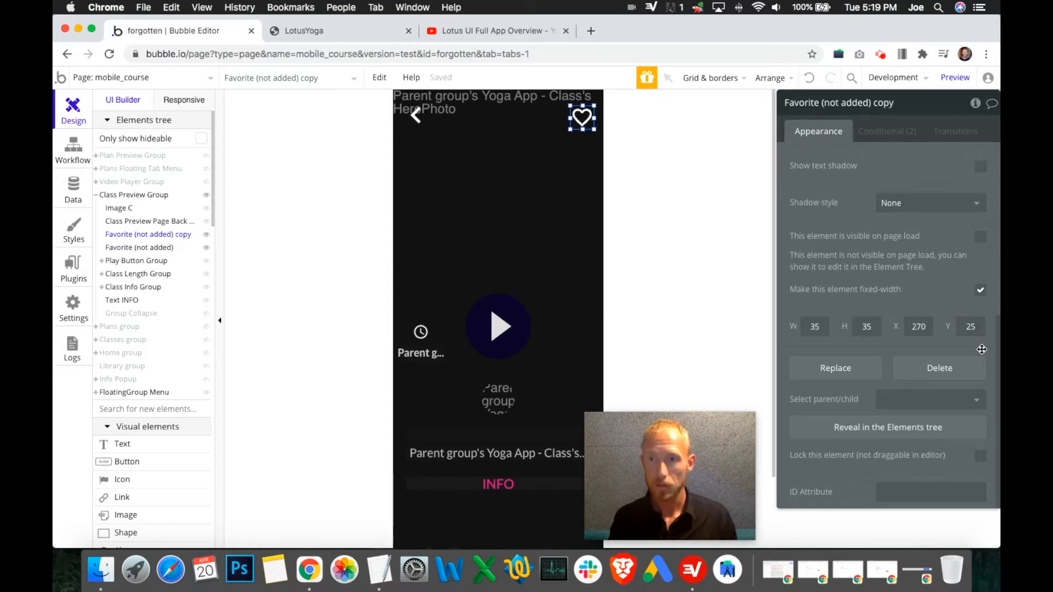
- Search the icon library for "fav" and change the copied Favorite element's icon to the filled heart
{"action": "scroll", "coordinate": [884, 198], "scroll_direction": "up", "scroll_amount": 6}
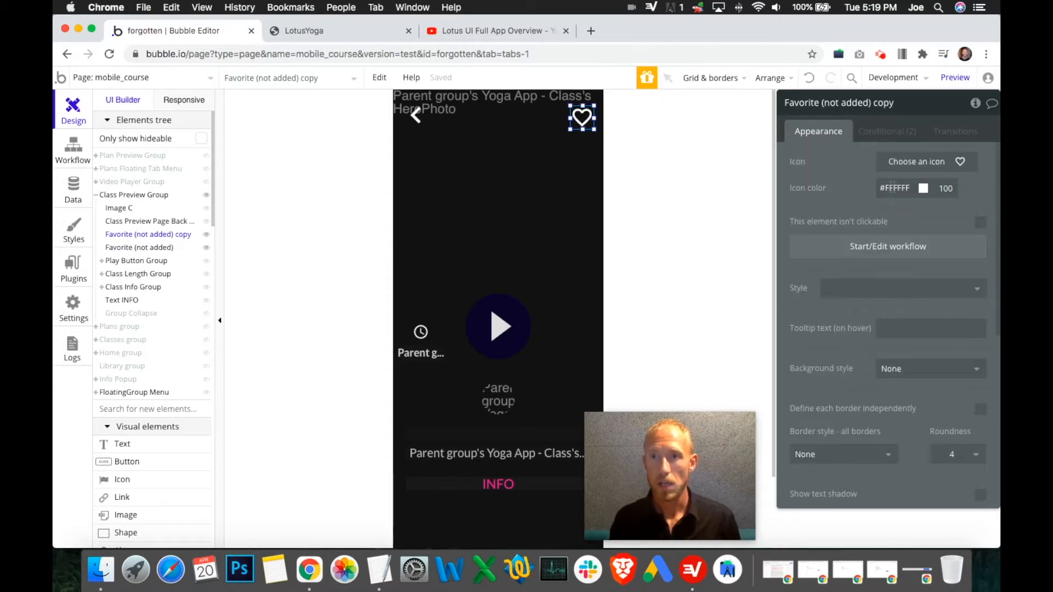
{"action": "left_click", "coordinate": [943, 159]}
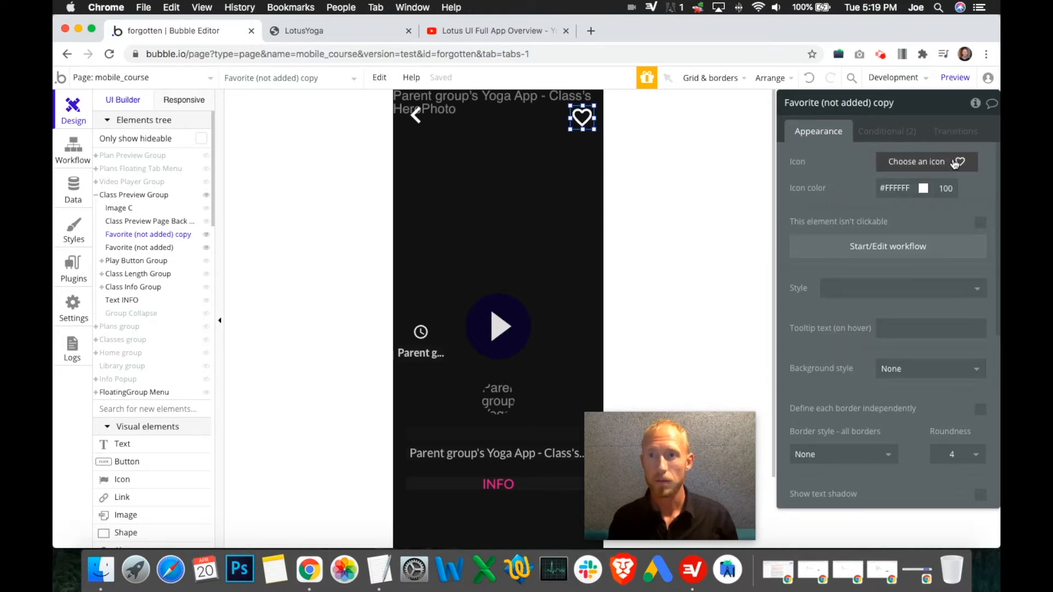
{"action": "type", "text": "fav"}
{"action": "left_click", "coordinate": [837, 182]}
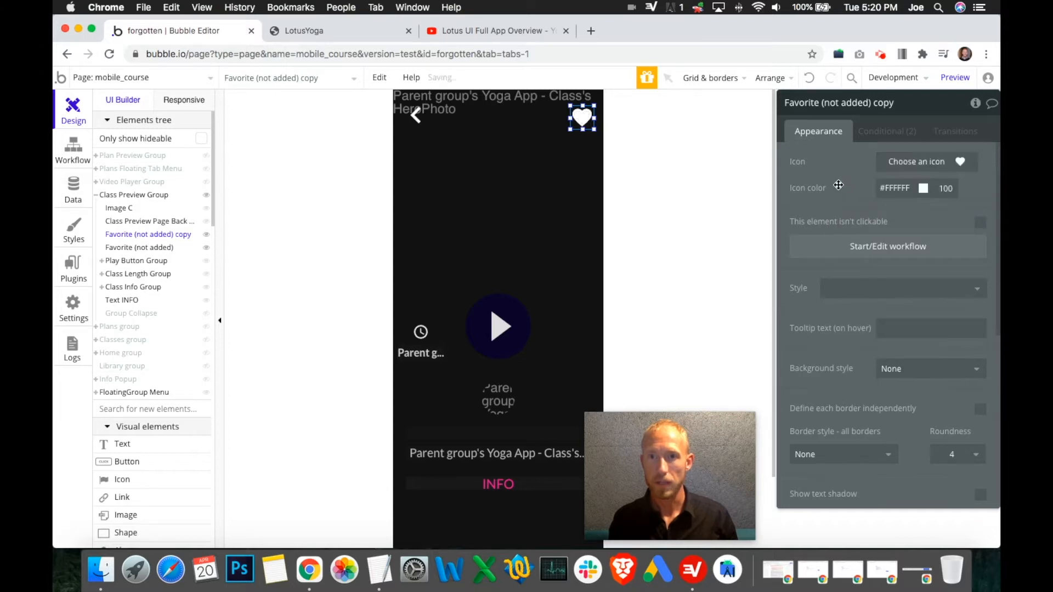
{"action": "left_click", "coordinate": [499, 485]}
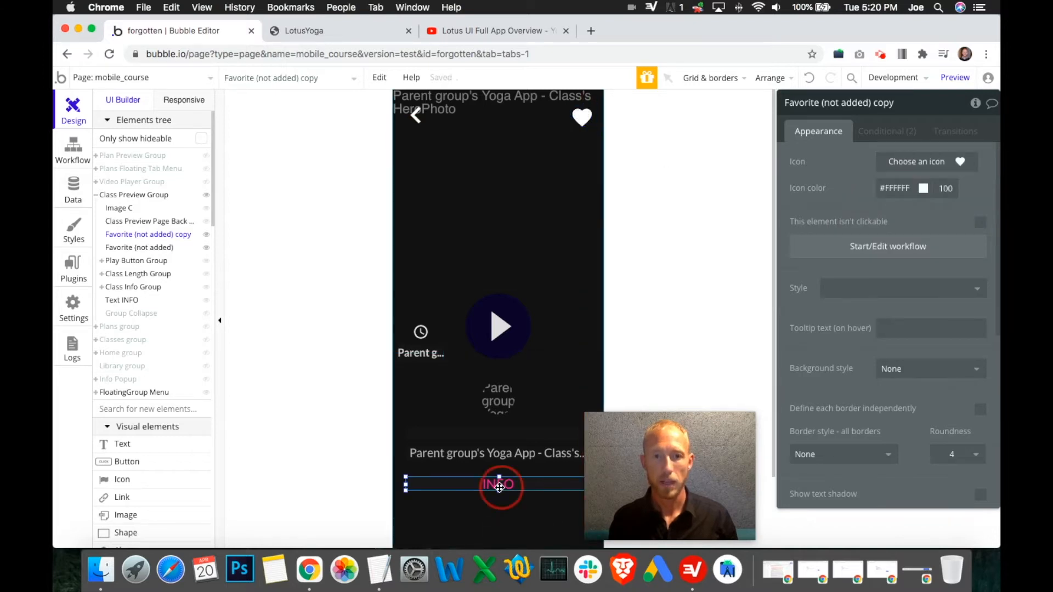
{"action": "left_click", "coordinate": [961, 477]}
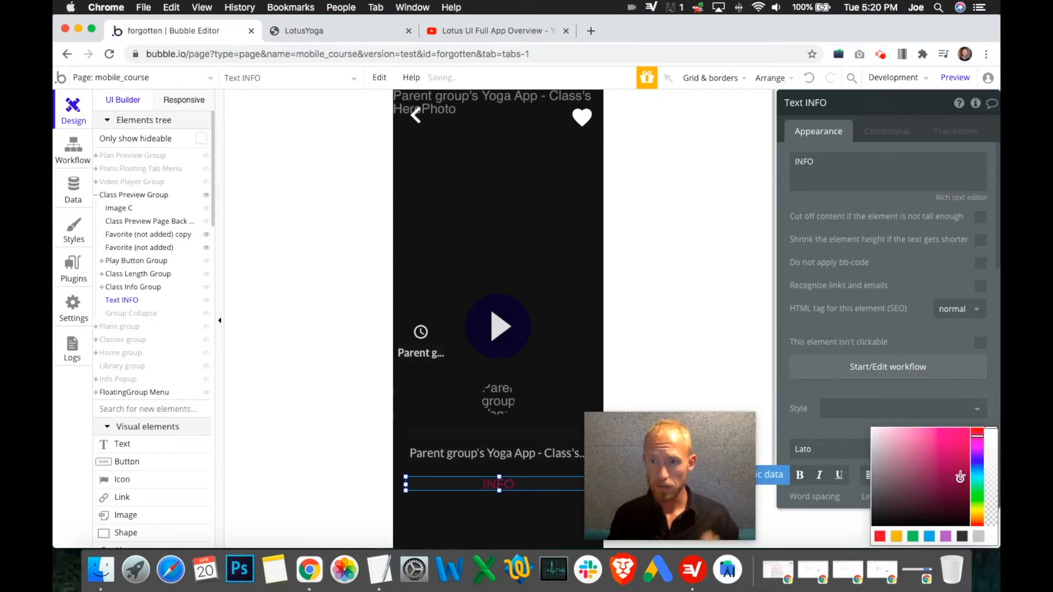
{"action": "left_click", "coordinate": [878, 342]}
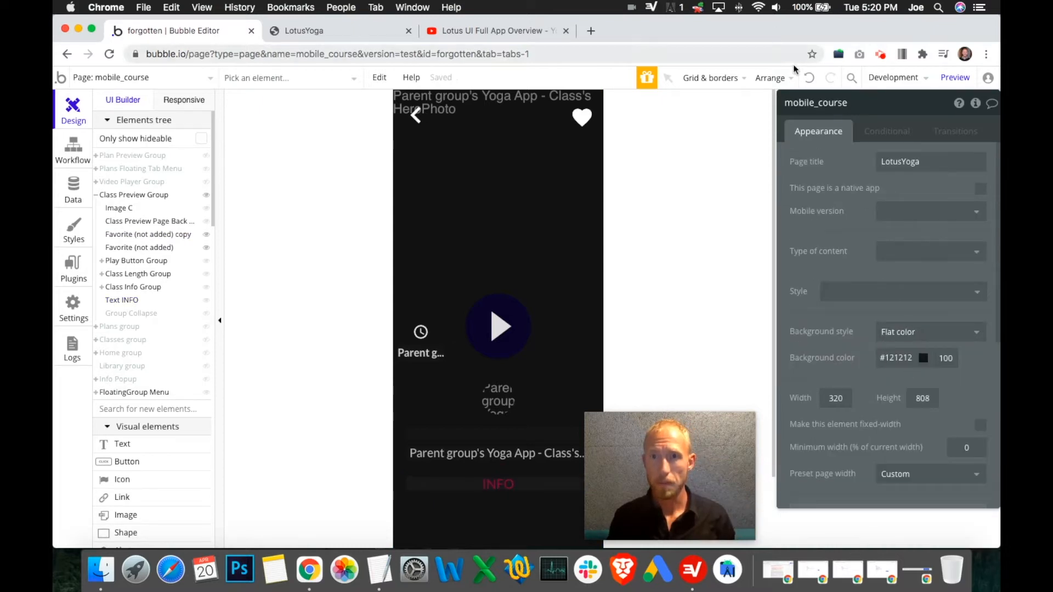
{"action": "left_click", "coordinate": [808, 82]}
{"action": "left_click", "coordinate": [498, 484]}
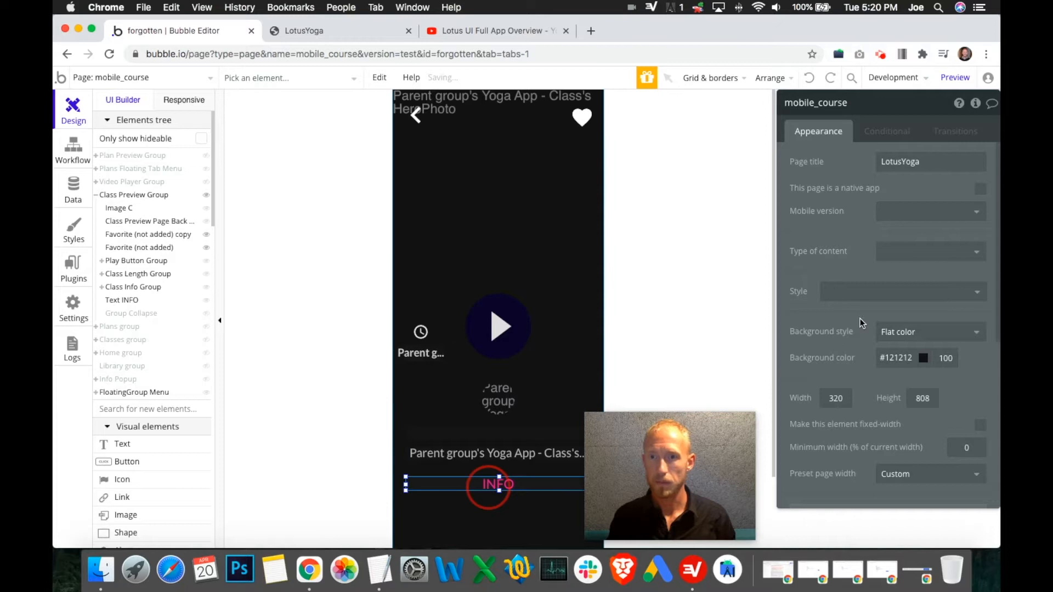
{"action": "scroll", "coordinate": [870, 290], "scroll_direction": "down", "scroll_amount": 8}
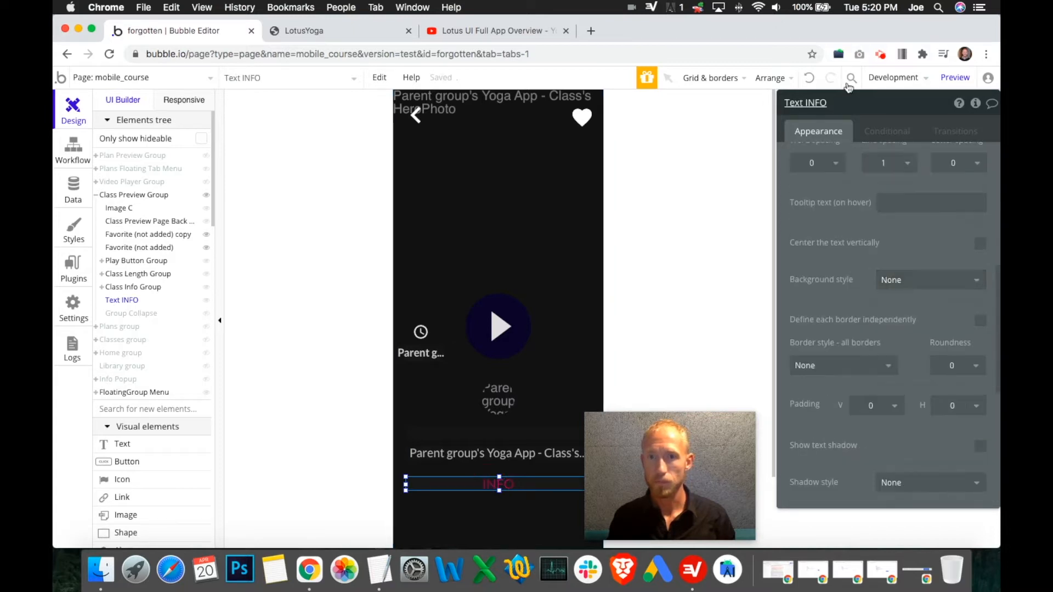
{"action": "left_click", "coordinate": [808, 82]}
- Copy the INFO text's colour code and apply it, #F74AA3, as the filled heart icon's colour
{"action": "scroll", "coordinate": [933, 290], "scroll_direction": "up", "scroll_amount": 5}
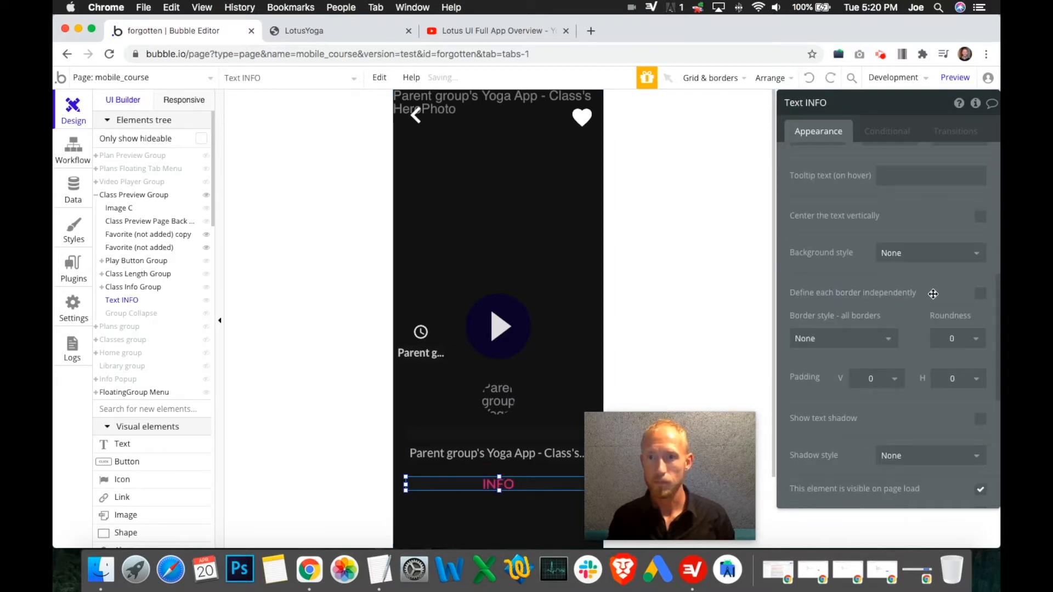
{"action": "scroll", "coordinate": [941, 310], "scroll_direction": "down", "scroll_amount": 2}
{"action": "left_click", "coordinate": [953, 256]}
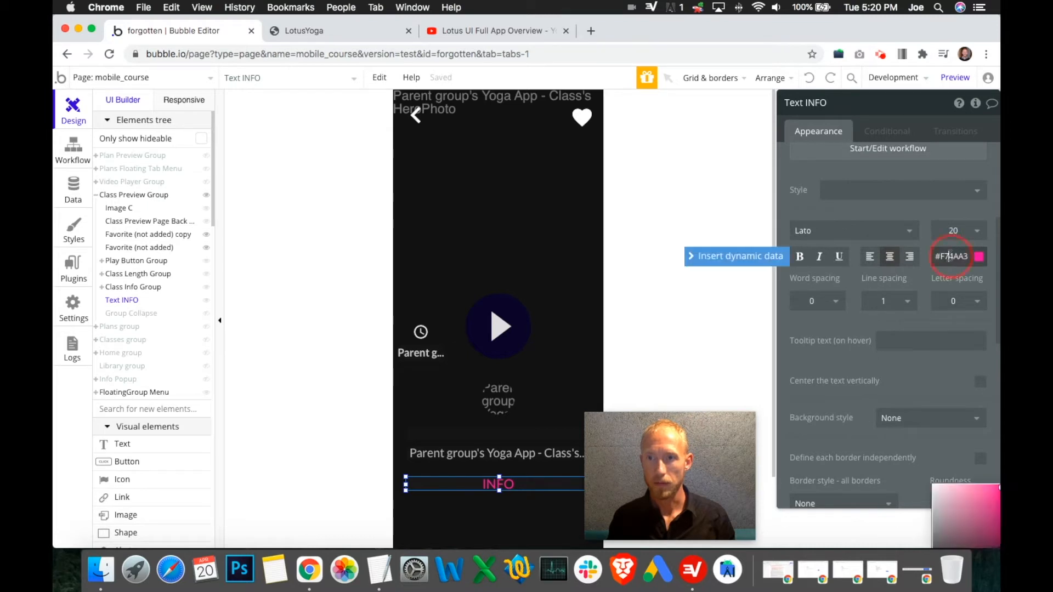
{"action": "double_click", "coordinate": [953, 256]}
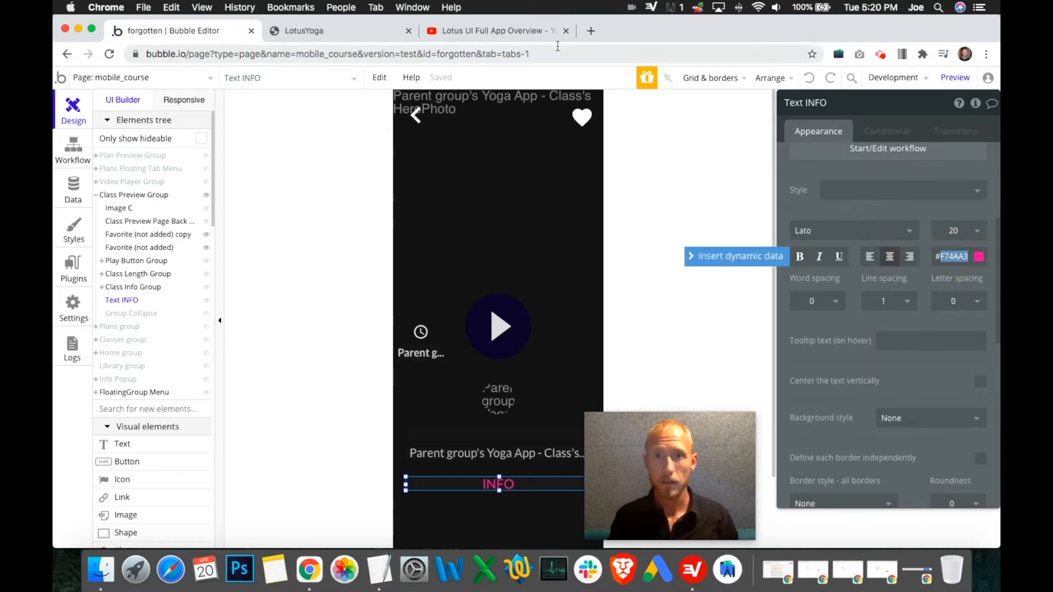
{"action": "left_click", "coordinate": [582, 117]}
{"action": "scroll", "coordinate": [850, 261], "scroll_direction": "up", "scroll_amount": 4}
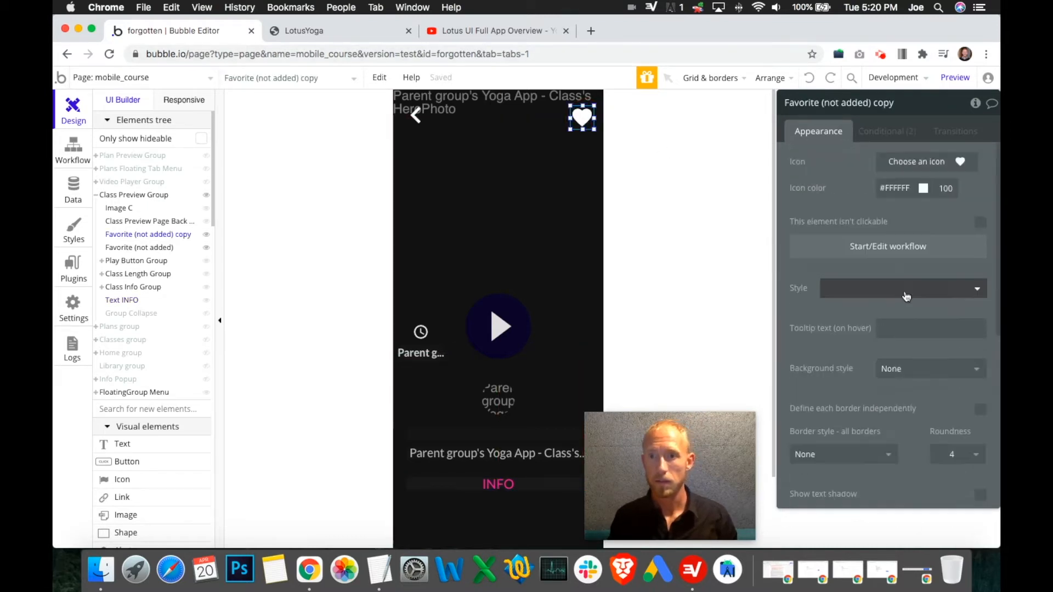
{"action": "left_click", "coordinate": [899, 188]}
{"action": "key", "text": "super+v"}
{"action": "left_click", "coordinate": [862, 187]}
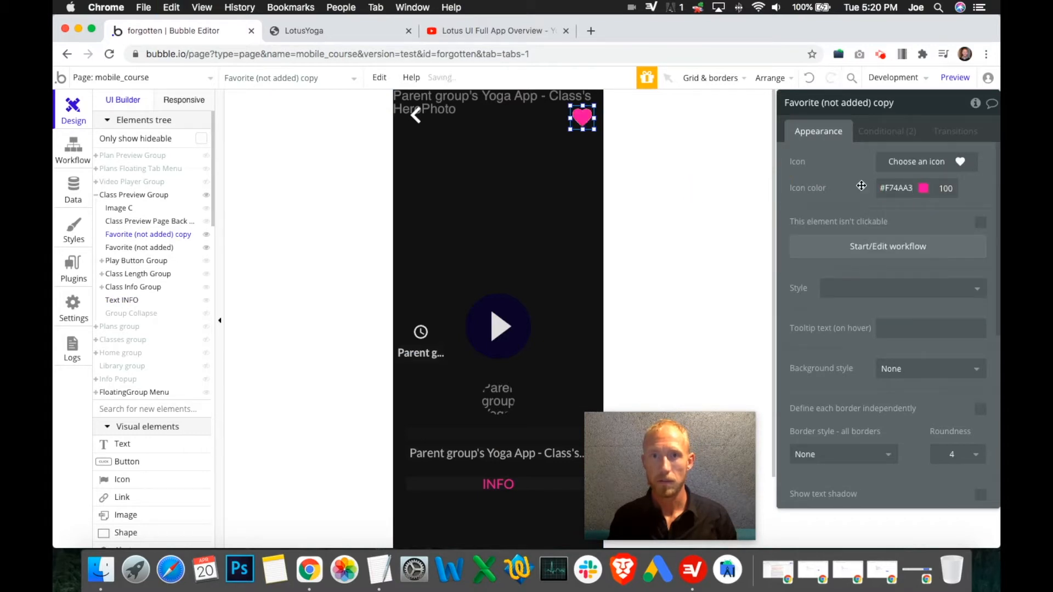
- Reverse the filled heart's conditions: check This element is visible when favorites contain the class's unique id, and uncheck it for doesn't contain
{"action": "left_click", "coordinate": [887, 133]}
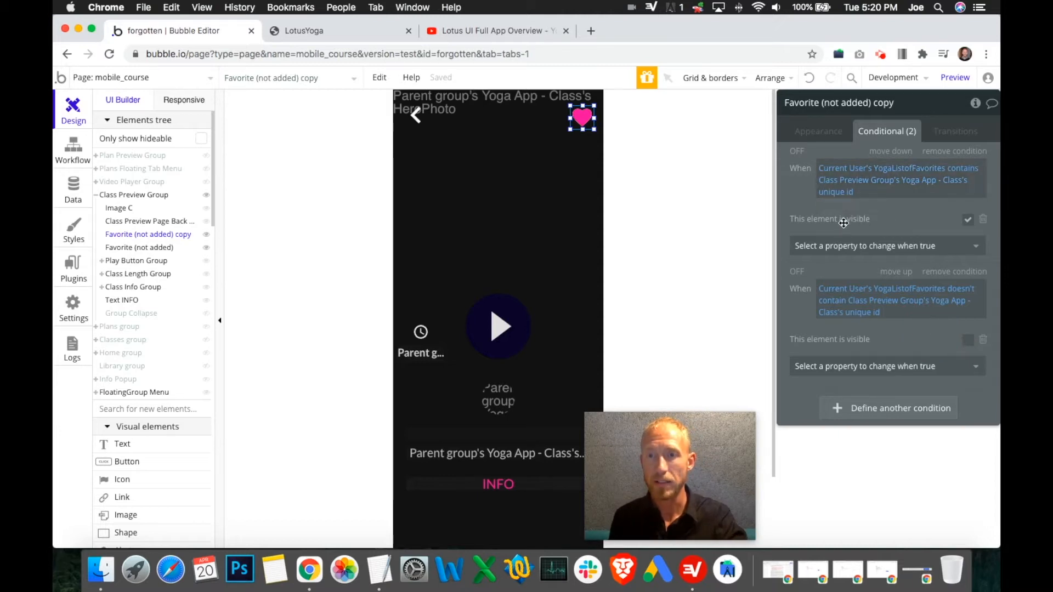
- Start a workflow for when the filled heart icon is clicked and add a Make changes to thing action
{"action": "left_click", "coordinate": [832, 134]}
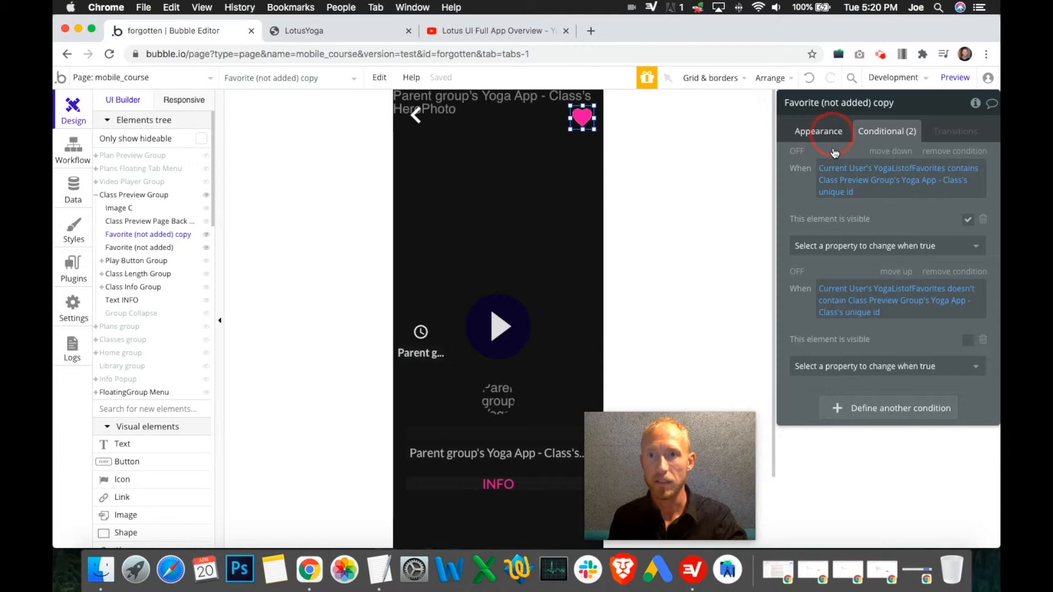
{"action": "left_click", "coordinate": [850, 244]}
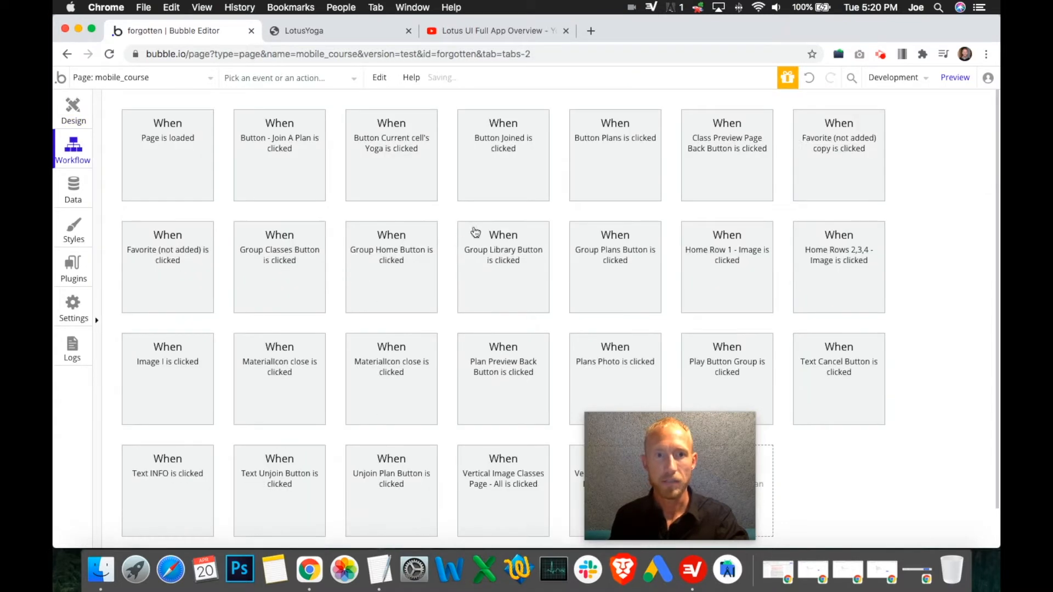
{"action": "left_click", "coordinate": [190, 239]}
{"action": "mouse_move", "coordinate": [197, 318]}
{"action": "mouse_move", "coordinate": [201, 339]}
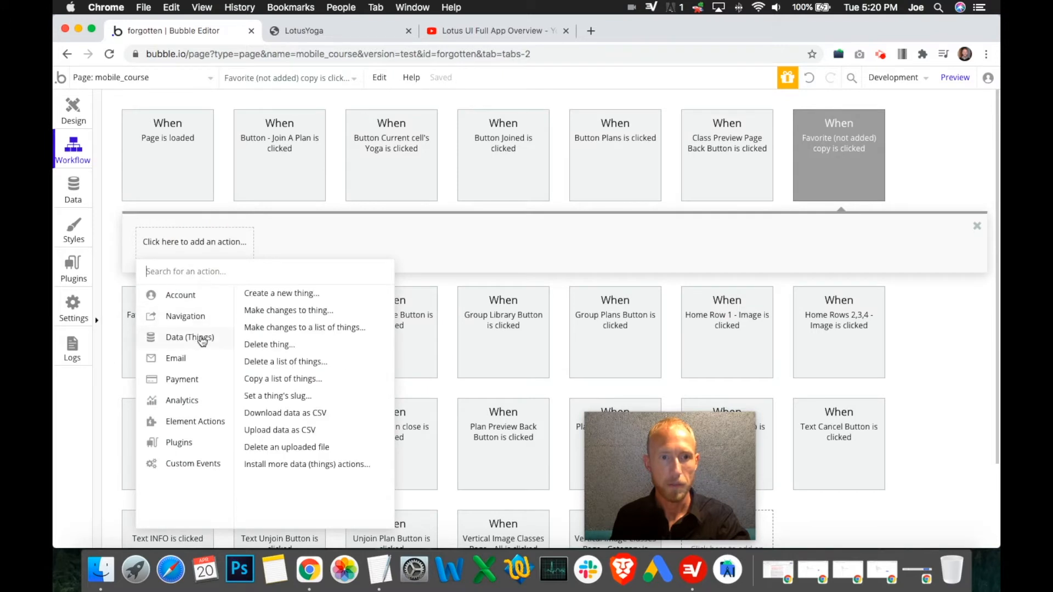
{"action": "left_click", "coordinate": [272, 312]}
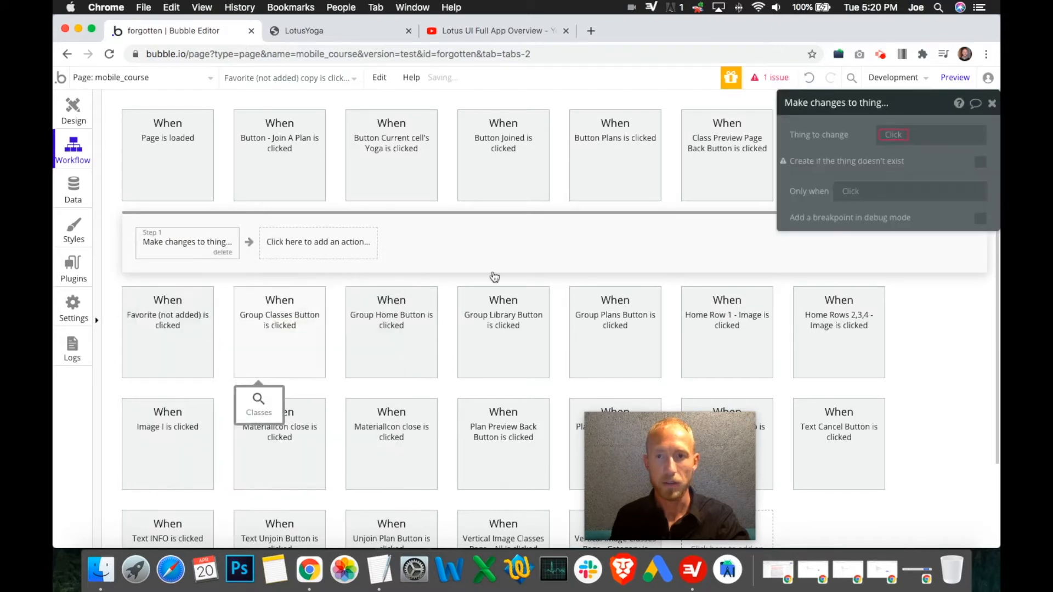
- Set the action's thing to change to Current User and choose the YogaListofFavorites field with the remove operation
{"action": "left_click", "coordinate": [899, 138]}
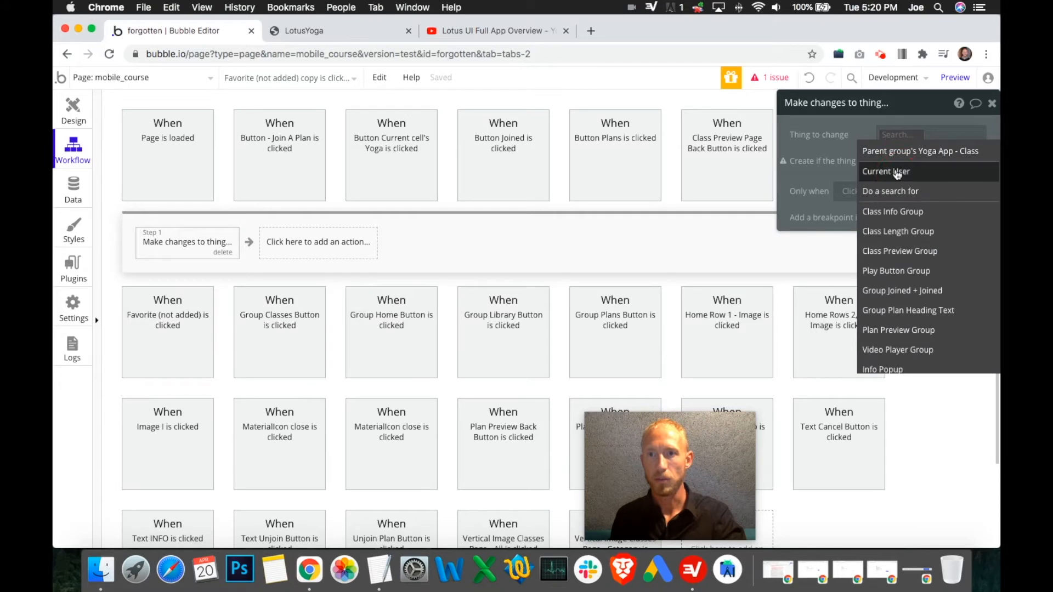
{"action": "left_click", "coordinate": [895, 172]}
{"action": "left_click", "coordinate": [810, 165]}
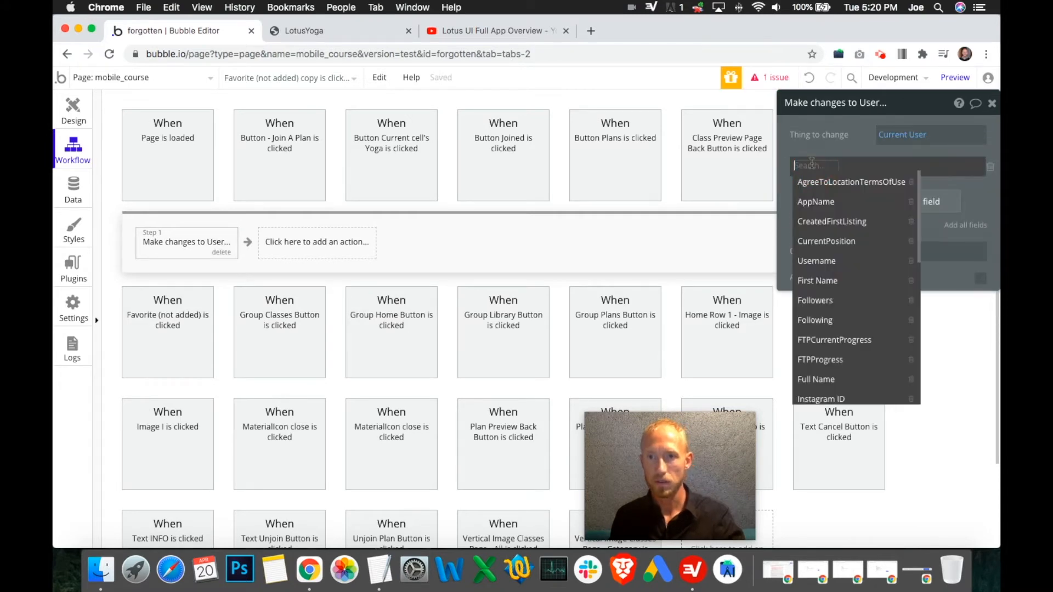
{"action": "type", "text": "yog"}
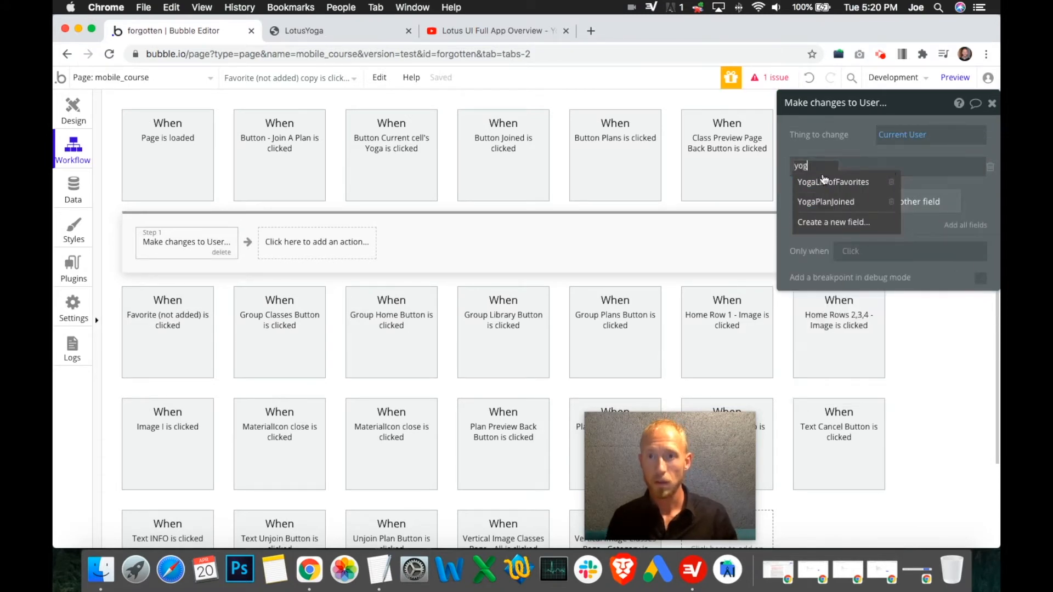
{"action": "left_click", "coordinate": [830, 182]}
{"action": "left_click", "coordinate": [876, 169]}
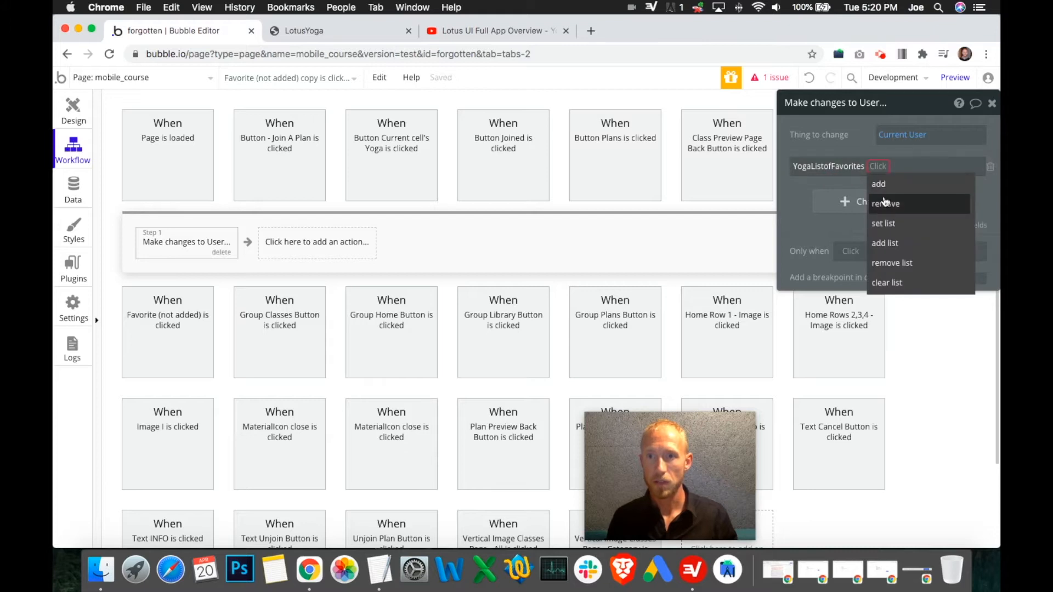
{"action": "left_click", "coordinate": [886, 203]}
- Set the item to remove from YogaListofFavorites to Class Preview Group's Yoga App - Class's unique id
{"action": "left_click", "coordinate": [917, 167]}
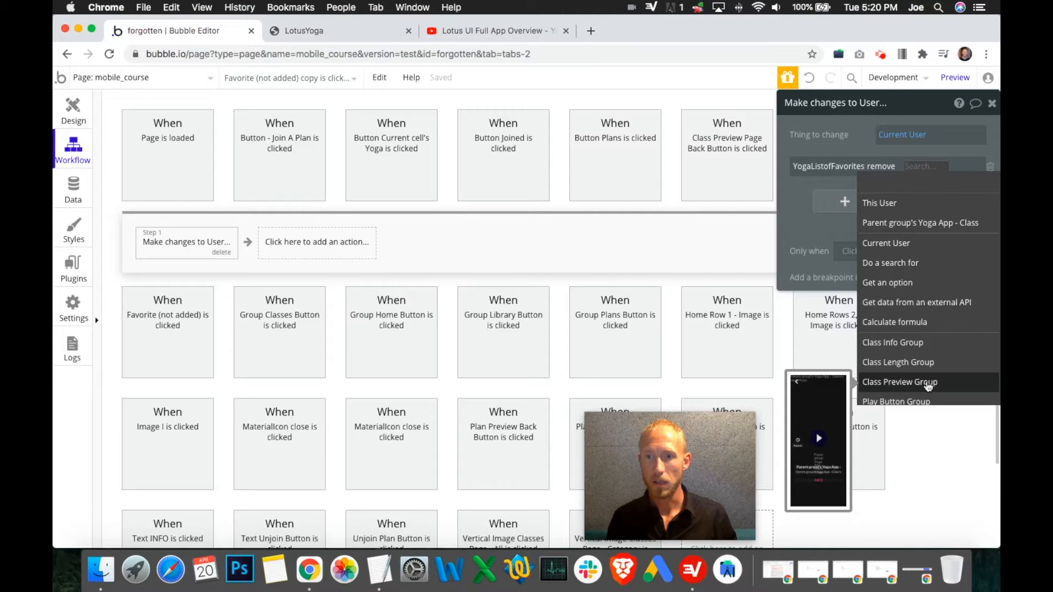
{"action": "left_click", "coordinate": [928, 387]}
{"action": "left_click", "coordinate": [872, 199]}
{"action": "scroll", "coordinate": [884, 228], "scroll_direction": "down", "scroll_amount": 5}
{"action": "left_click", "coordinate": [872, 345]}
{"action": "left_click", "coordinate": [811, 237]}
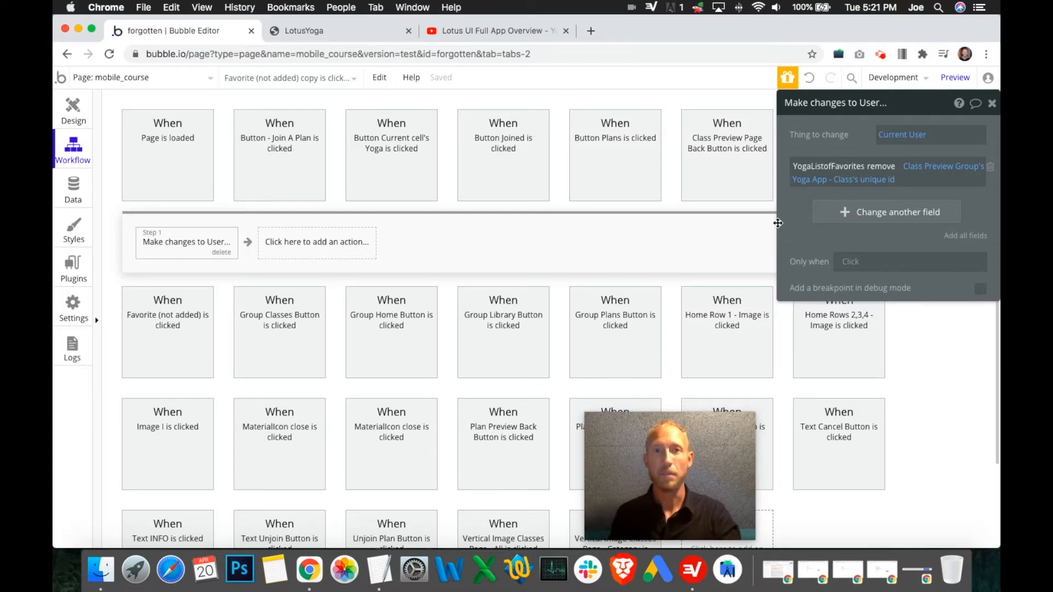
{"action": "left_click", "coordinate": [993, 104]}
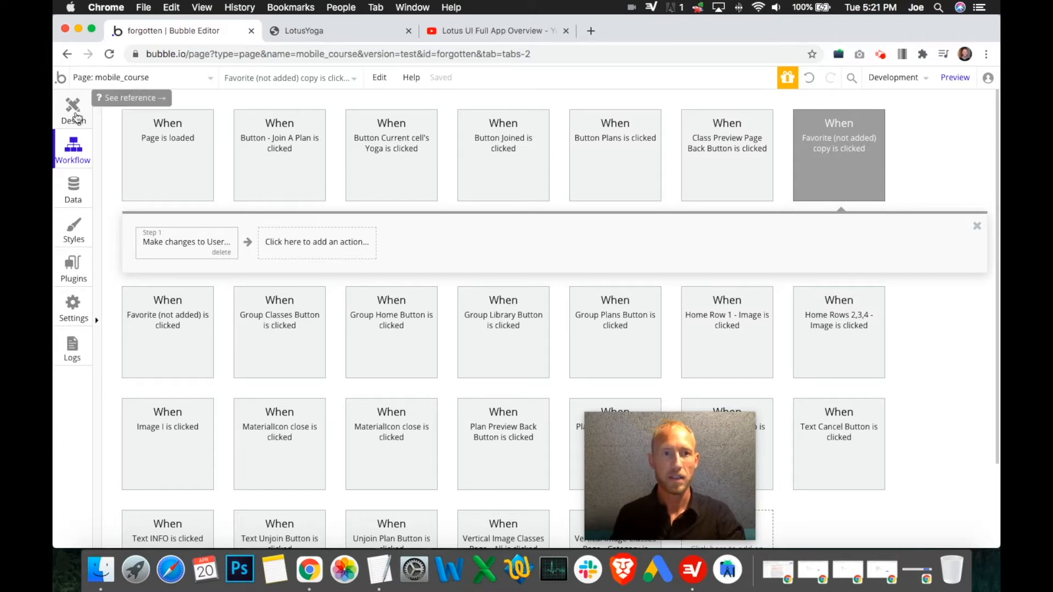
- Return to the page design and rename the filled heart icon as Favorite (added)
{"action": "left_click", "coordinate": [75, 116]}
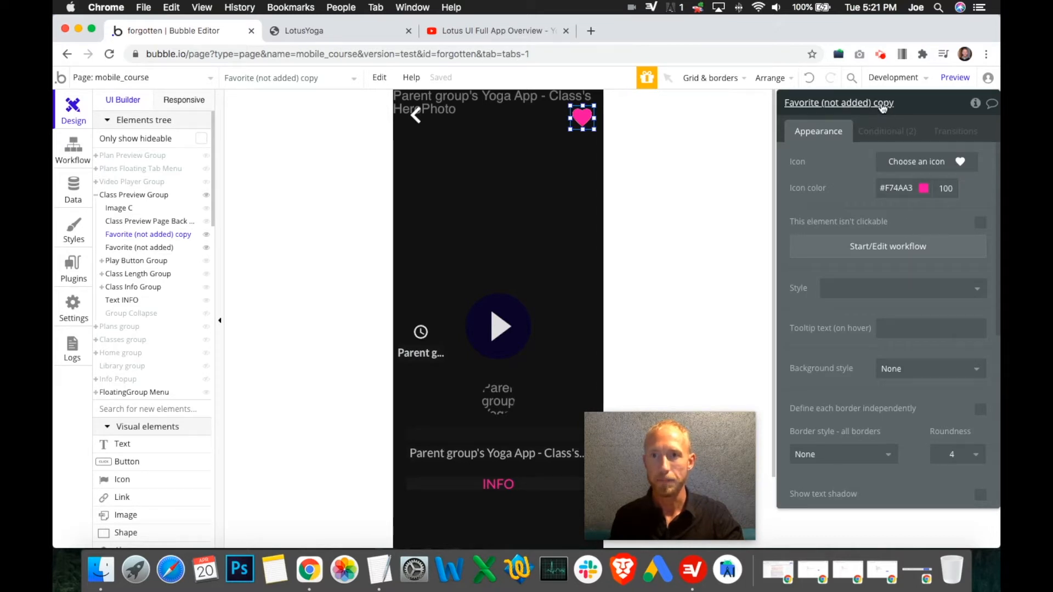
{"action": "key", "text": "BackSpace"}
{"action": "double_click", "coordinate": [861, 94]}
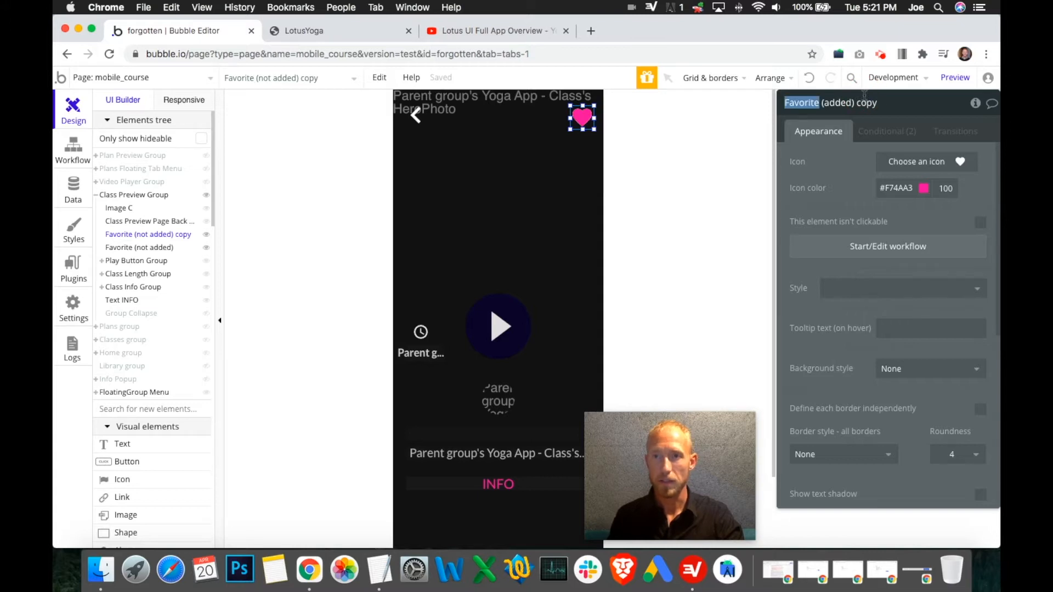
{"action": "double_click", "coordinate": [865, 95]}
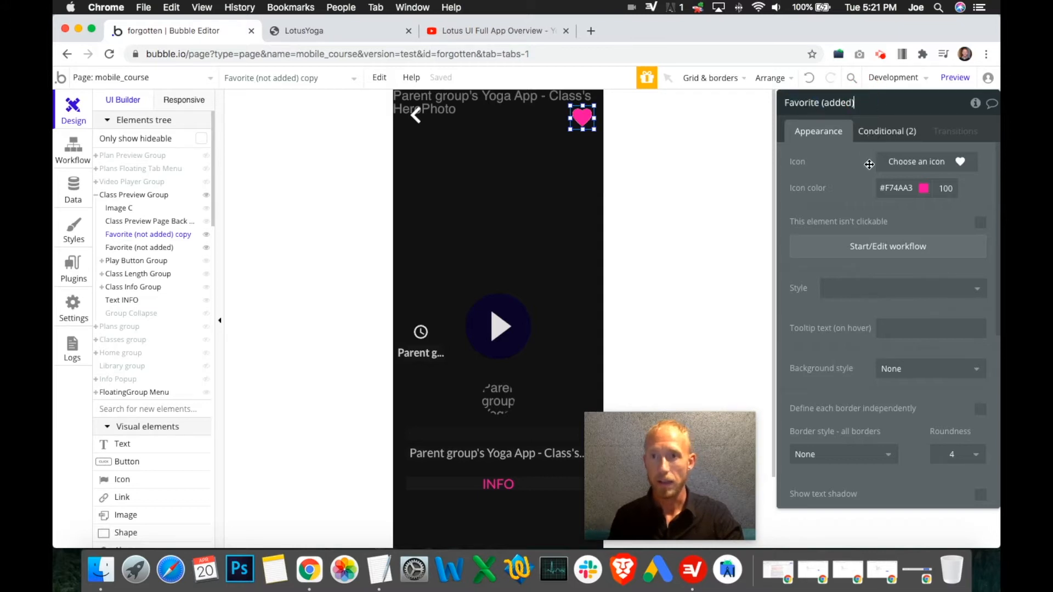
{"action": "scroll", "coordinate": [869, 165], "scroll_direction": "down", "scroll_amount": 6}
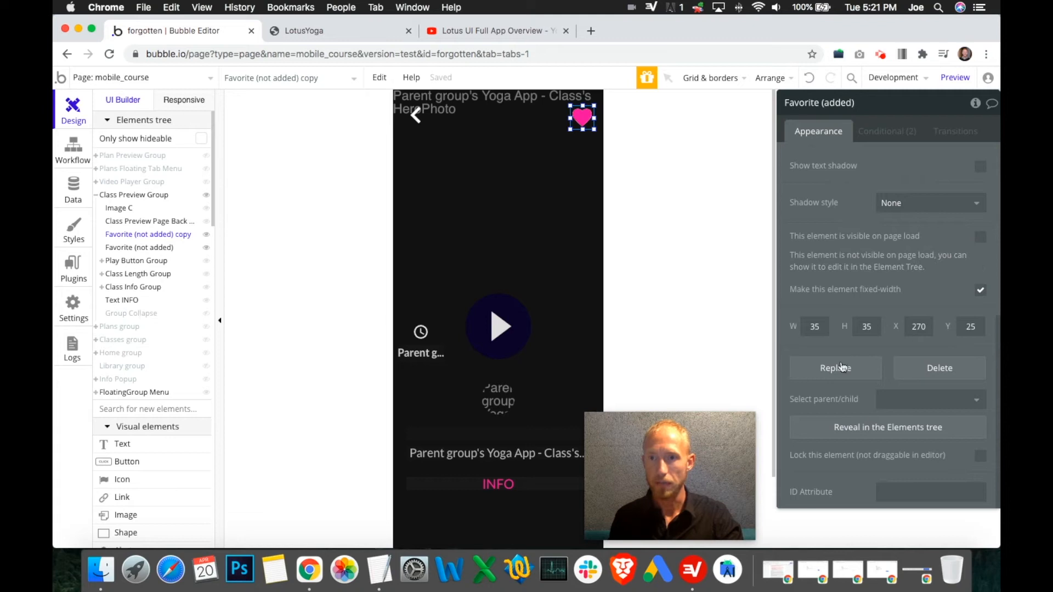
{"action": "scroll", "coordinate": [905, 275], "scroll_direction": "up", "scroll_amount": 6}
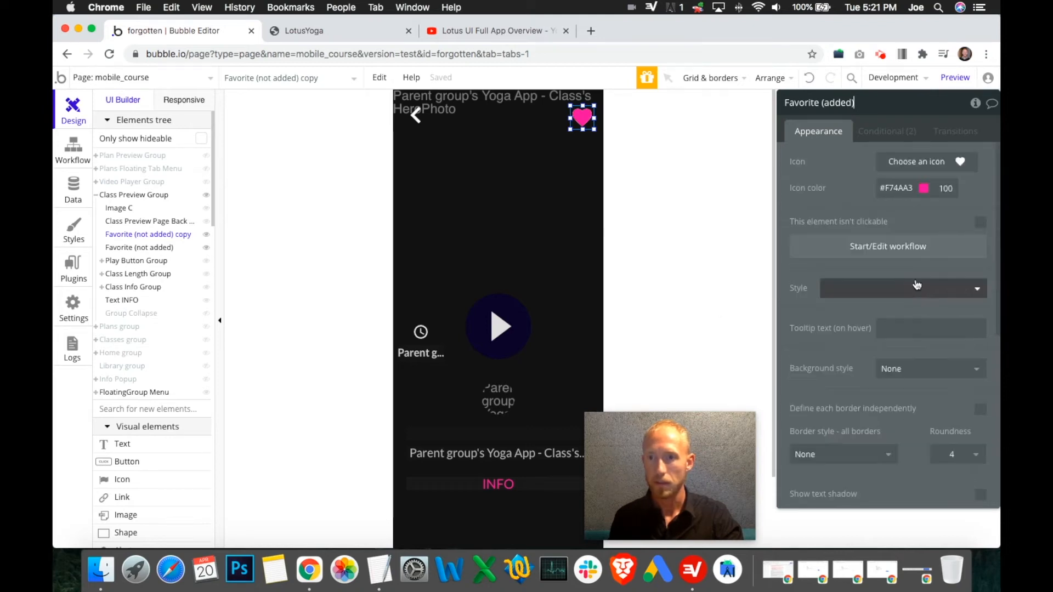
{"action": "mouse_move", "coordinate": [747, 439]}
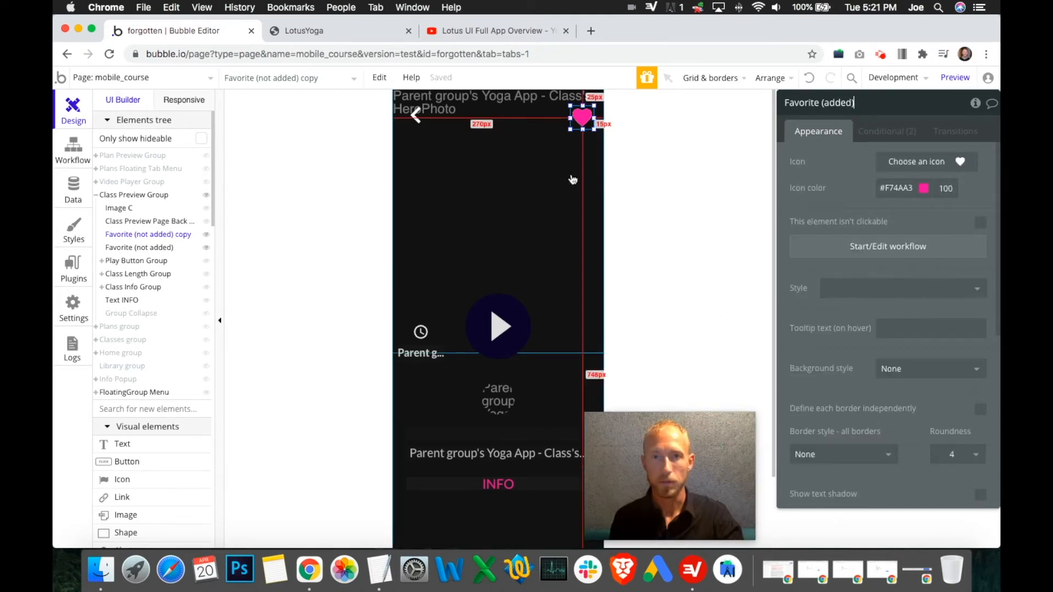
- Display the outlined heart instead of the filled one in the editor, and collapse and hide the Class Preview Group
{"action": "left_click", "coordinate": [170, 250]}
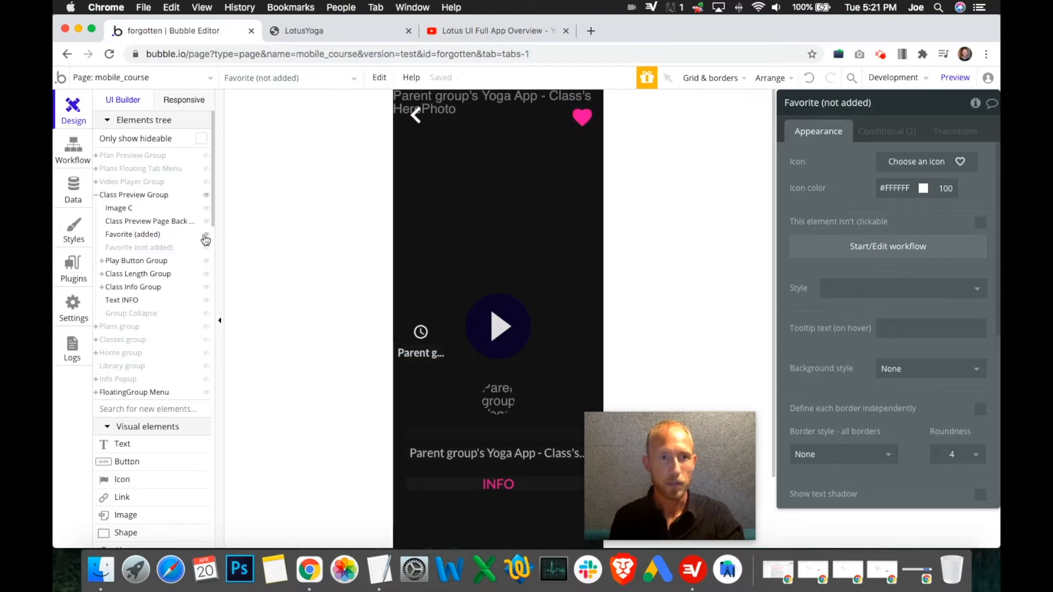
{"action": "left_click", "coordinate": [206, 235]}
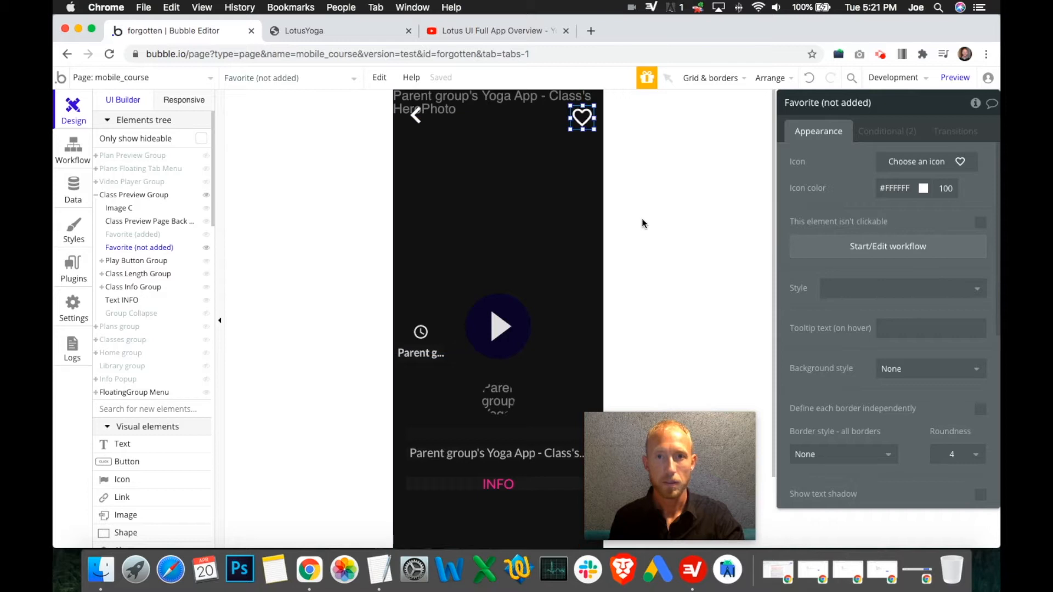
{"action": "left_click", "coordinate": [98, 195]}
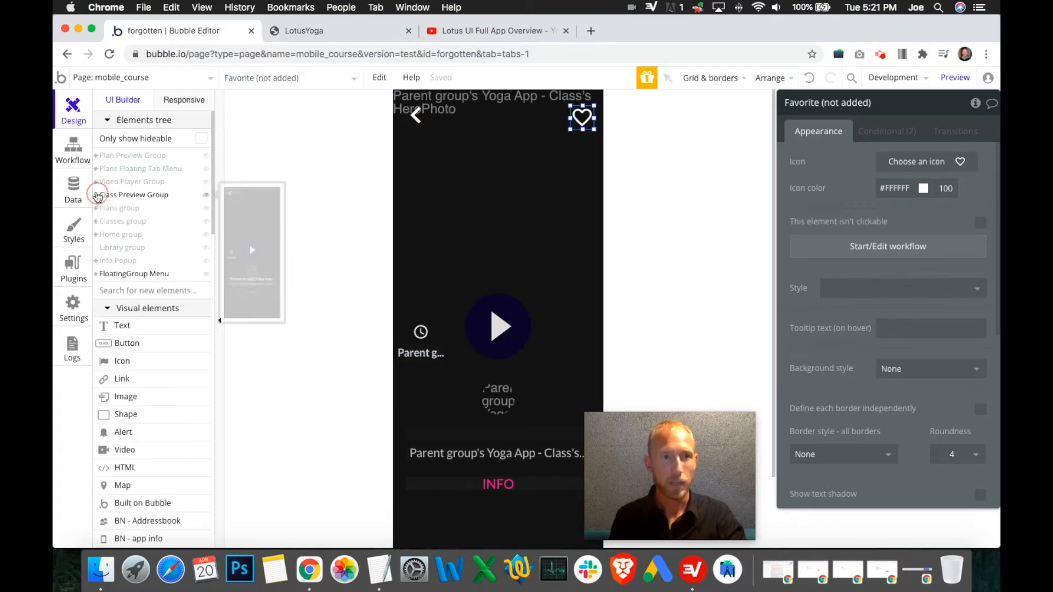
{"action": "left_click", "coordinate": [207, 197]}
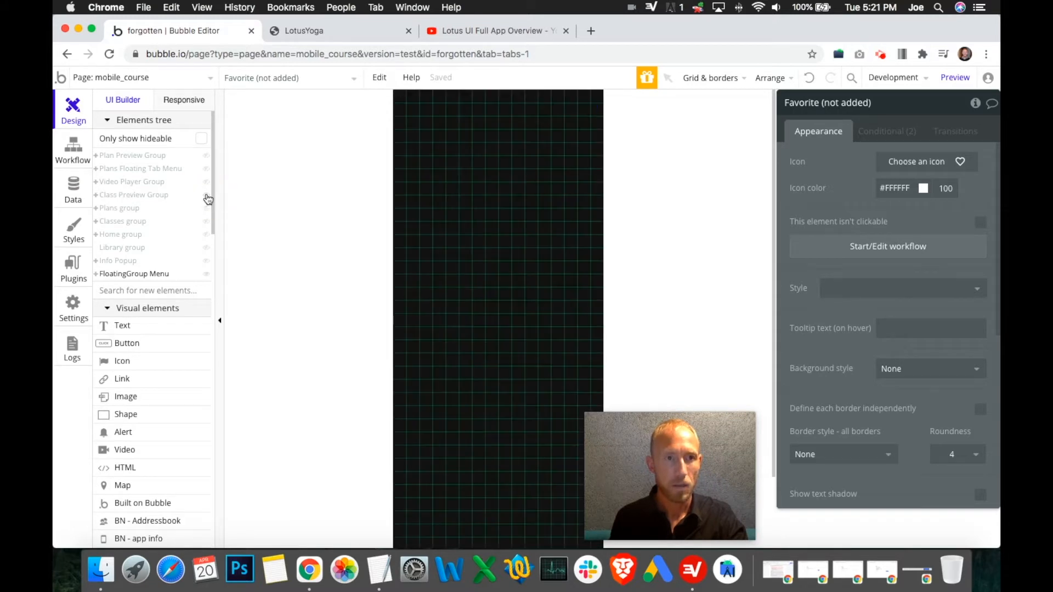
- Preview the Classes group and the Plans Floating Tab Menu on the canvas
{"action": "left_click", "coordinate": [206, 222]}
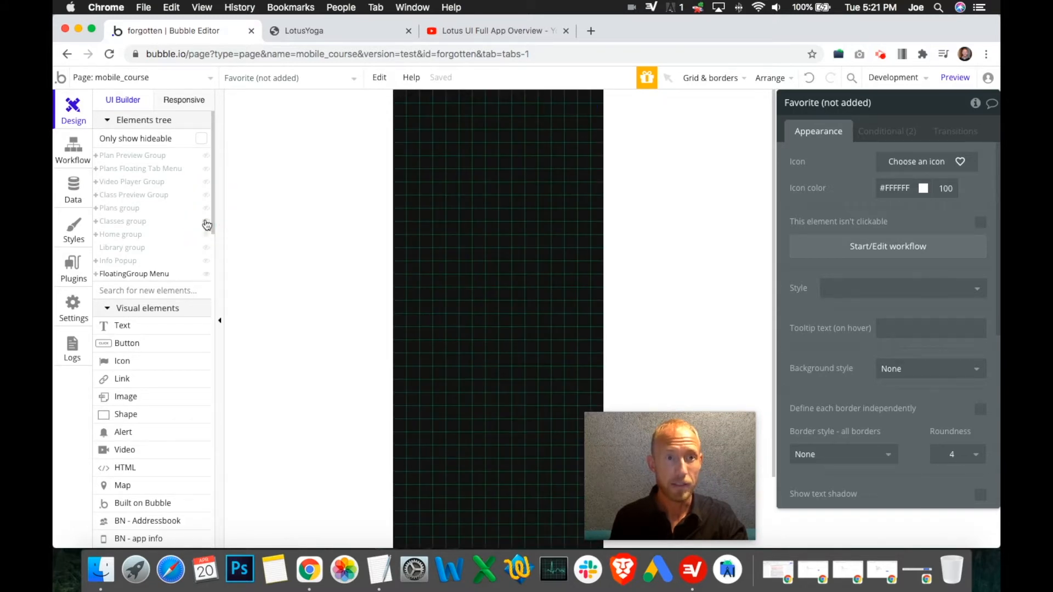
{"action": "left_click", "coordinate": [96, 222]}
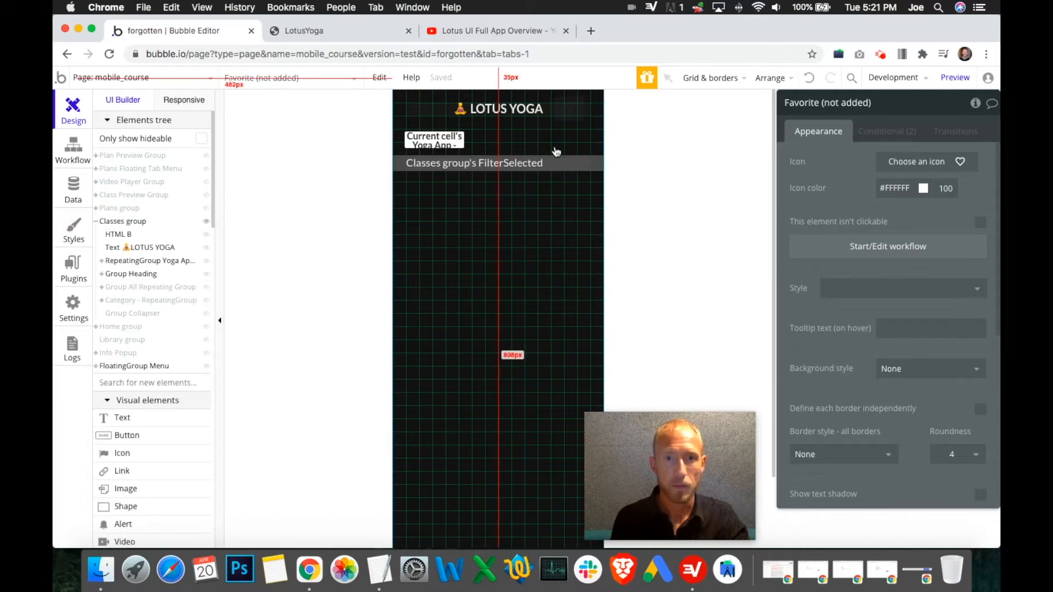
{"action": "mouse_move", "coordinate": [209, 292]}
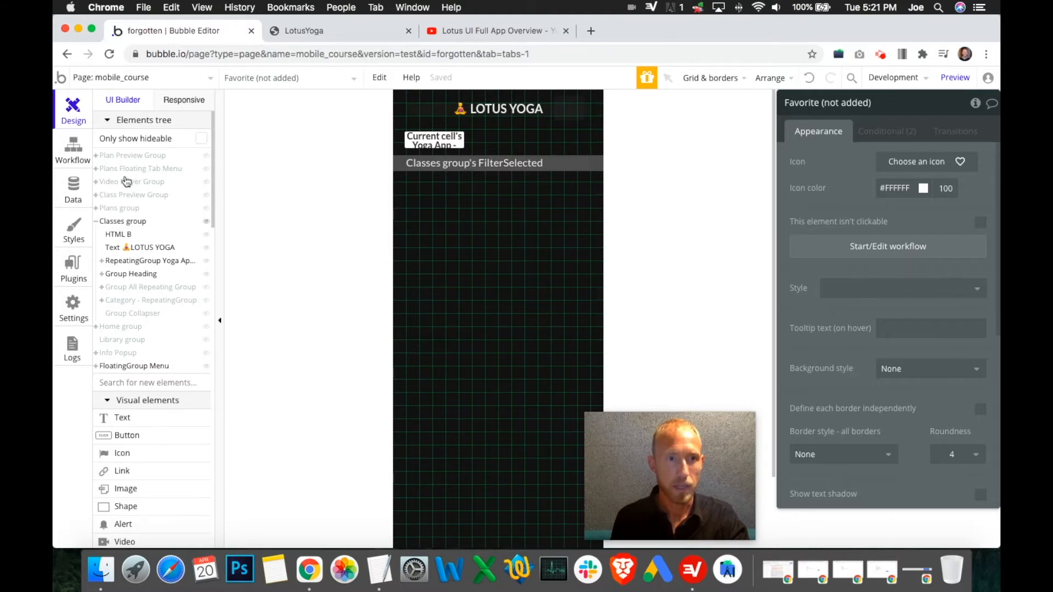
{"action": "left_click", "coordinate": [208, 222]}
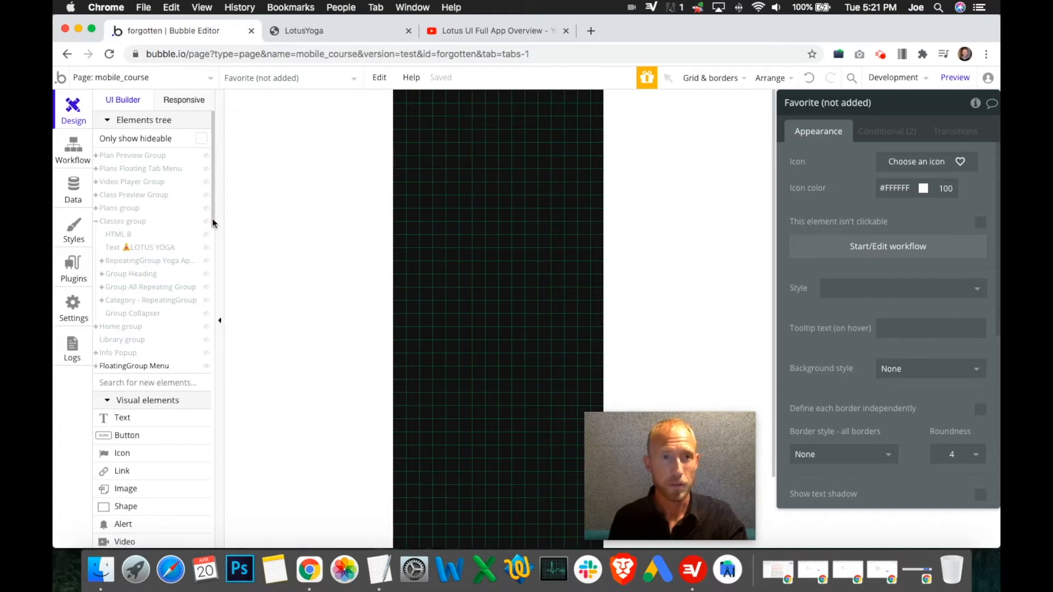
{"action": "left_click", "coordinate": [207, 169]}
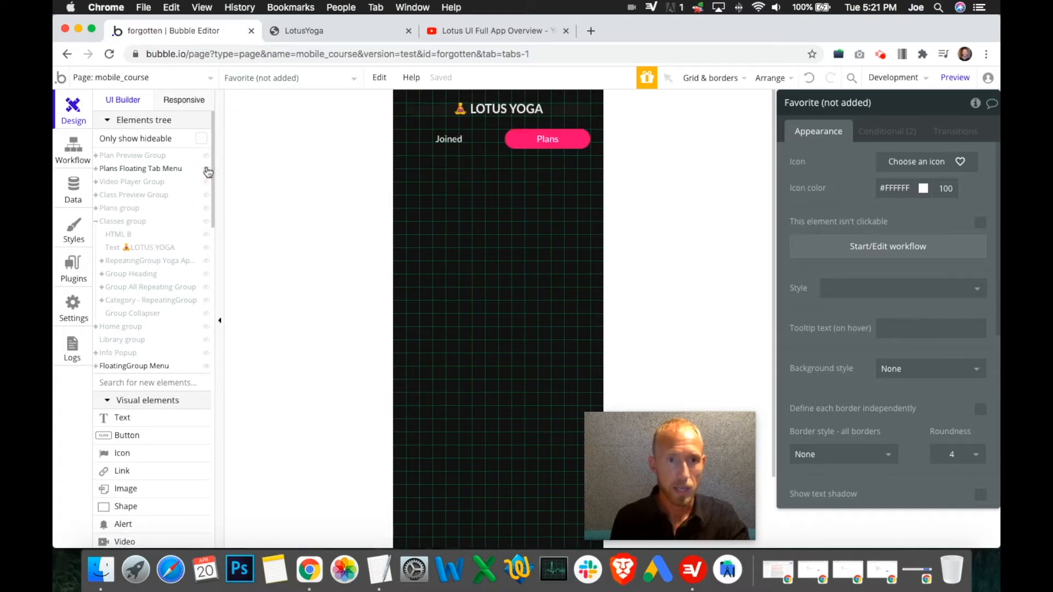
- Show the Class Preview Group again and copy the outlined heart icon with its workflows
{"action": "left_click", "coordinate": [206, 191]}
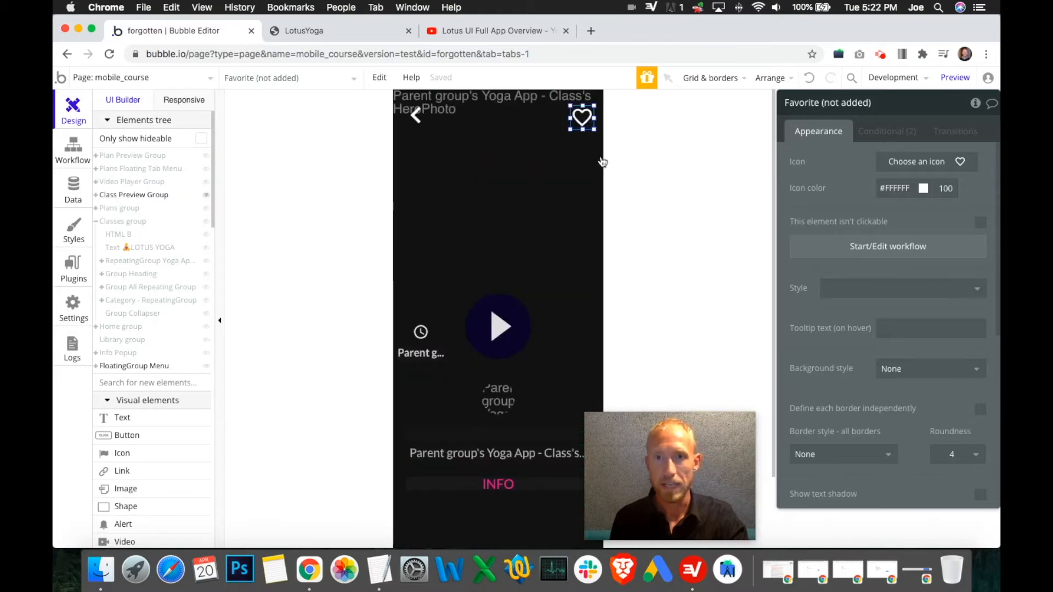
{"action": "right_click", "coordinate": [580, 115]}
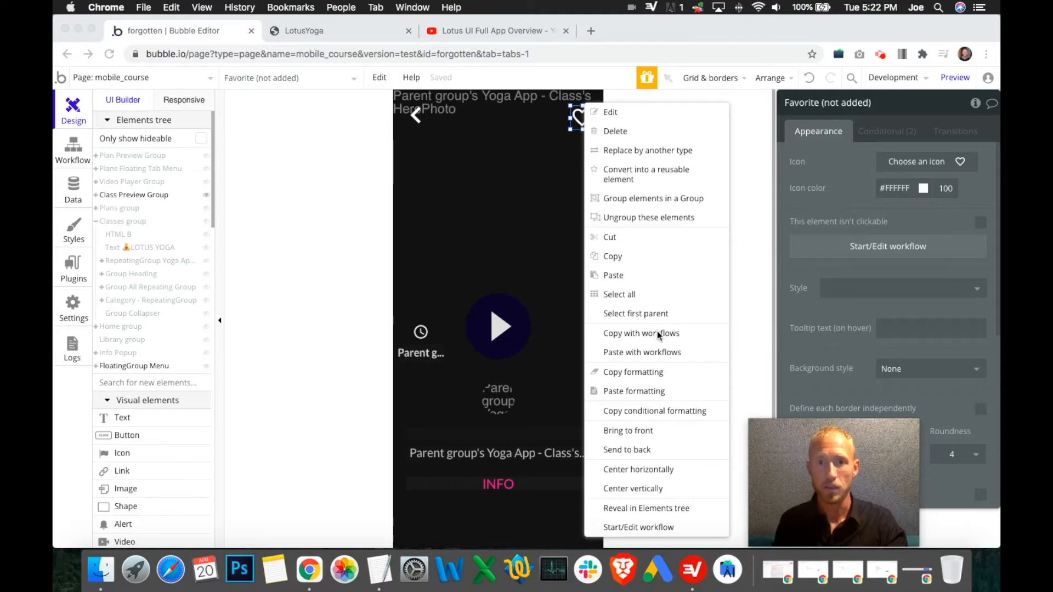
{"action": "left_click", "coordinate": [670, 335]}
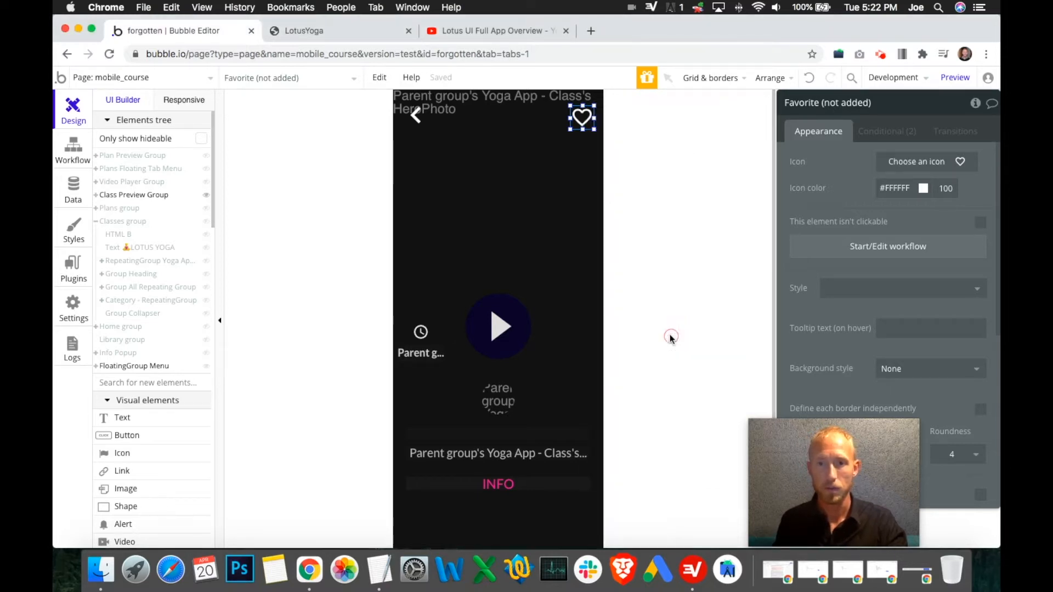
- Hide the Class Preview Group, display the All - RepeatingGroup inside the Classes group, and select its class thumbnail image
{"action": "left_click", "coordinate": [206, 196]}
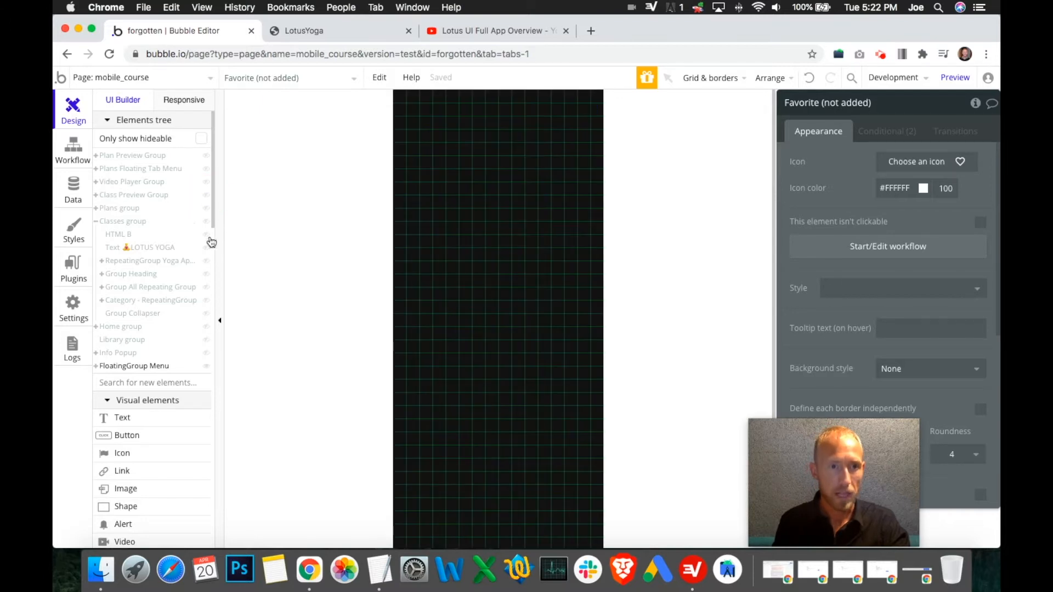
{"action": "left_click", "coordinate": [208, 223]}
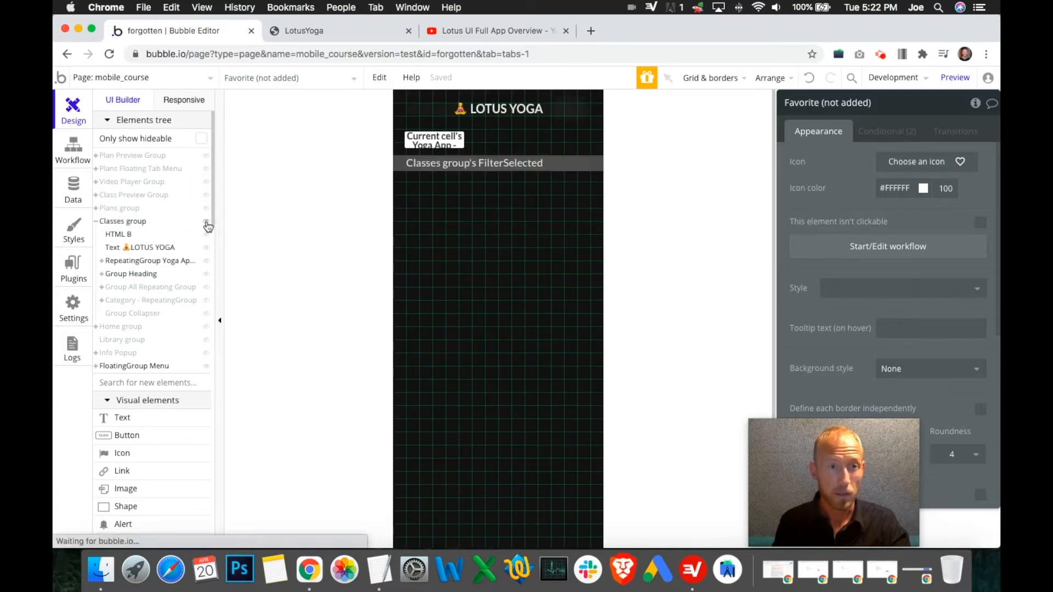
{"action": "left_click", "coordinate": [209, 302]}
{"action": "left_click", "coordinate": [207, 302]}
{"action": "left_click", "coordinate": [209, 288]}
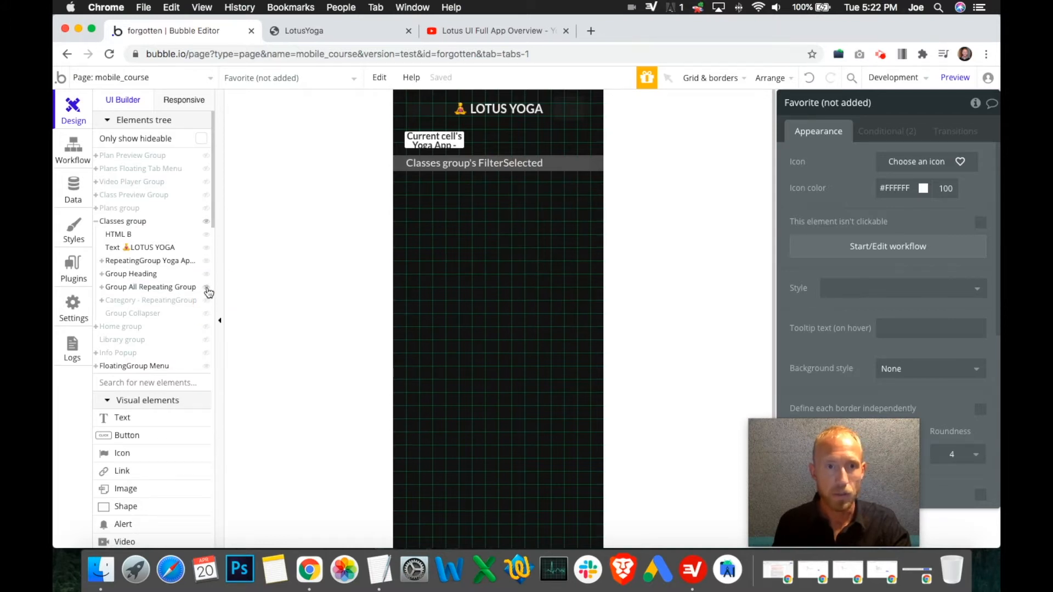
{"action": "left_click", "coordinate": [101, 287]}
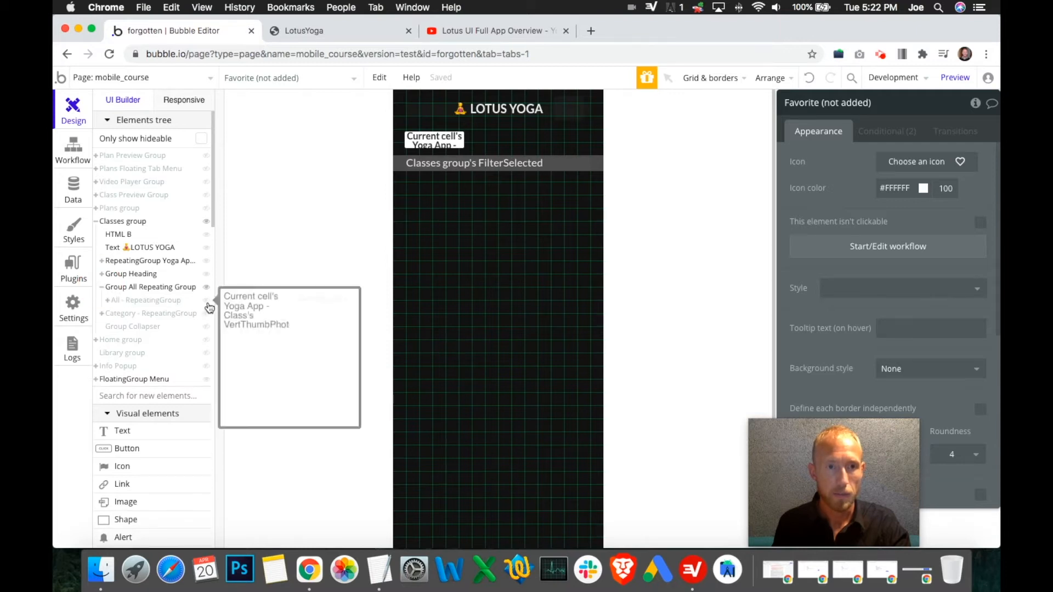
{"action": "left_click", "coordinate": [207, 301]}
{"action": "left_click", "coordinate": [478, 280]}
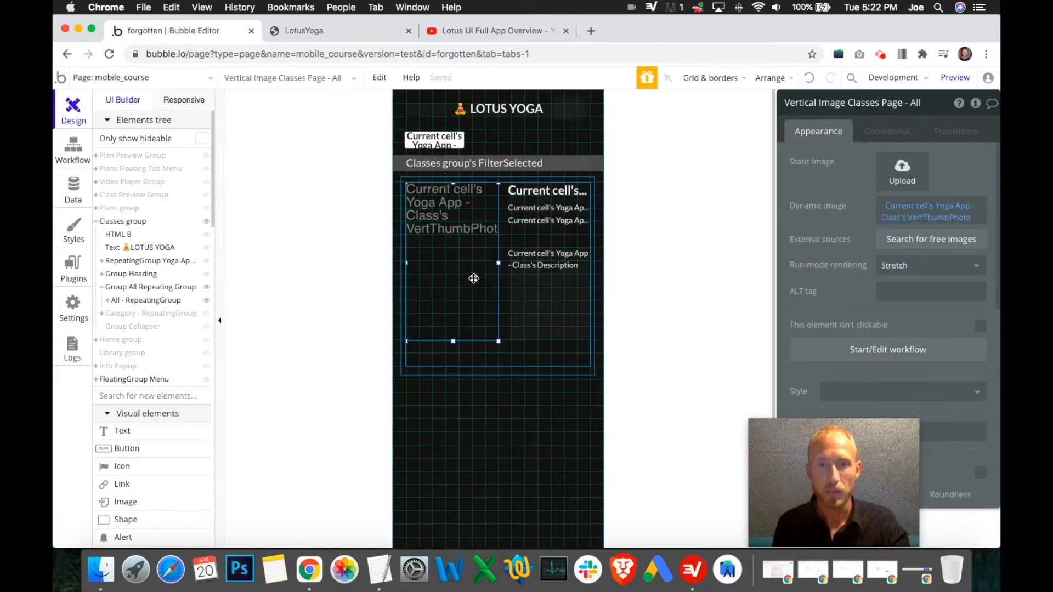
- Try to paste the outlined heart with its workflows over the class thumbnail image, and undo the paste
{"action": "right_click", "coordinate": [446, 269]}
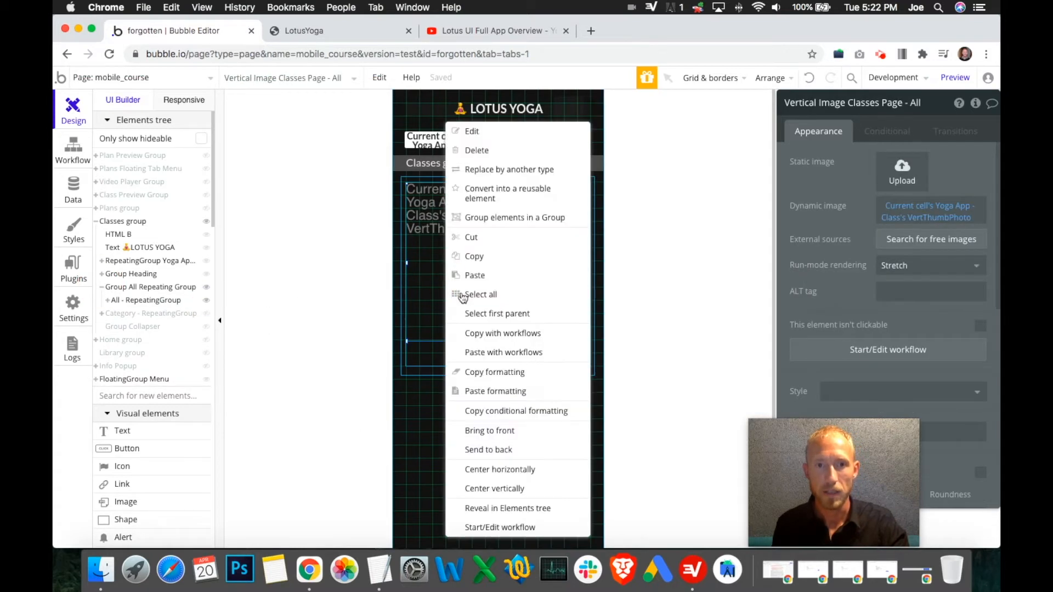
{"action": "left_click", "coordinate": [501, 355]}
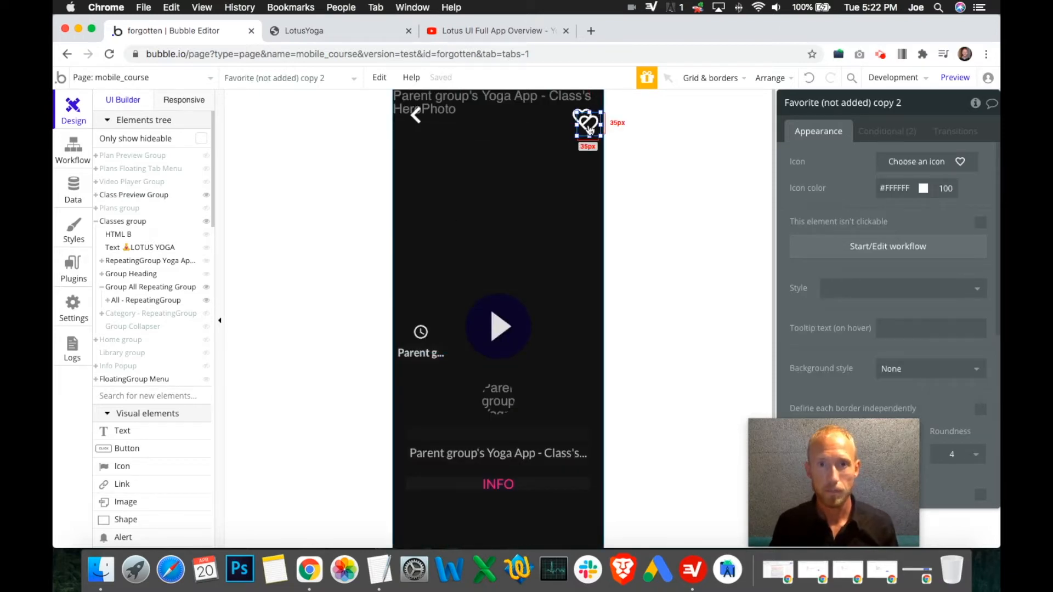
{"action": "left_click", "coordinate": [809, 80]}
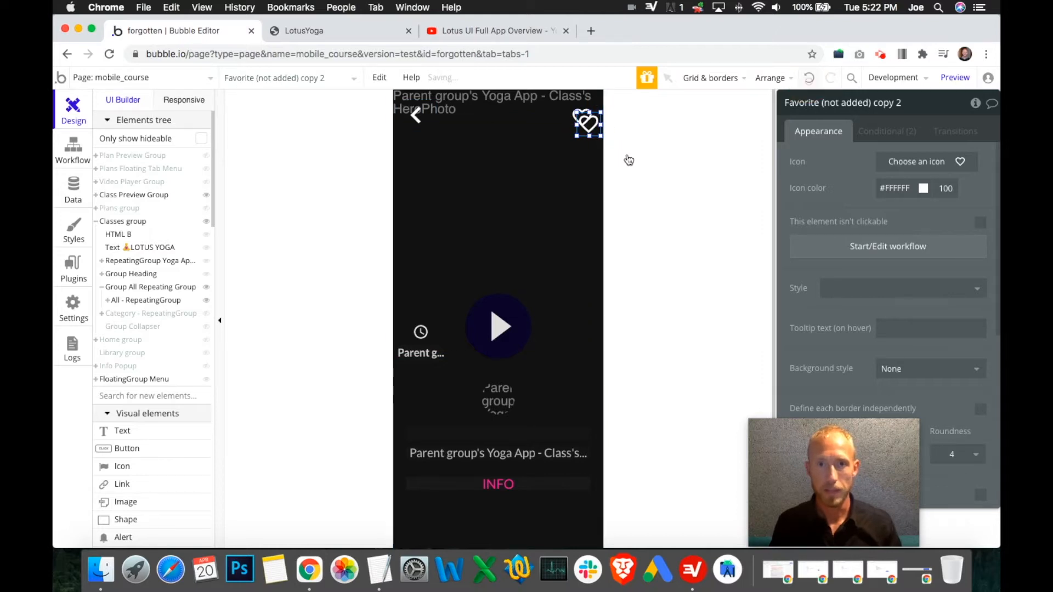
{"action": "left_click", "coordinate": [628, 160]}
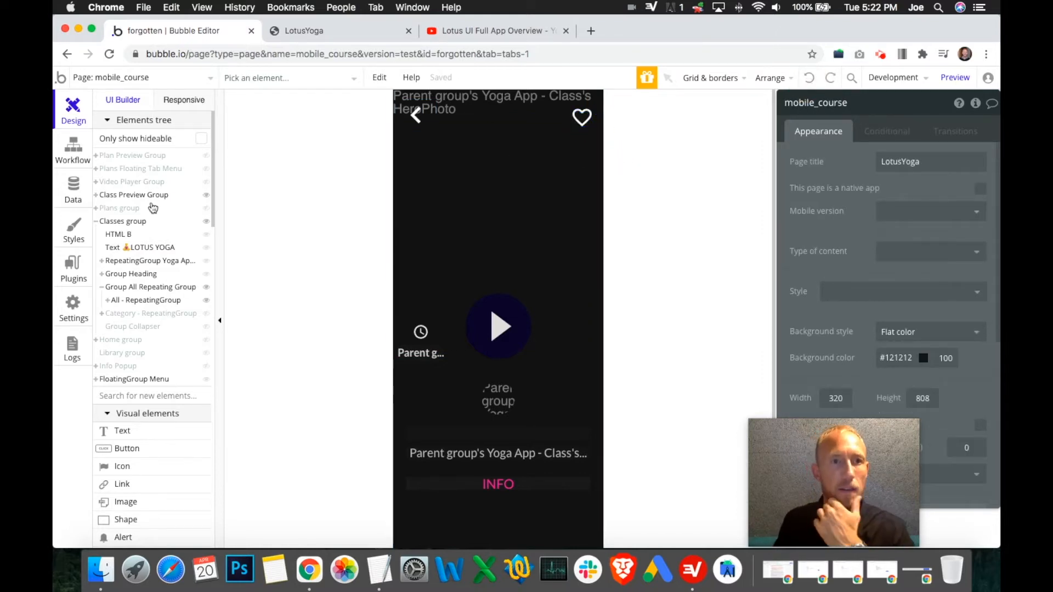
- Hide the Class Preview Group, keep the All - RepeatingGroup displayed, and expand its child elements
{"action": "left_click", "coordinate": [206, 196]}
{"action": "left_click", "coordinate": [154, 301]}
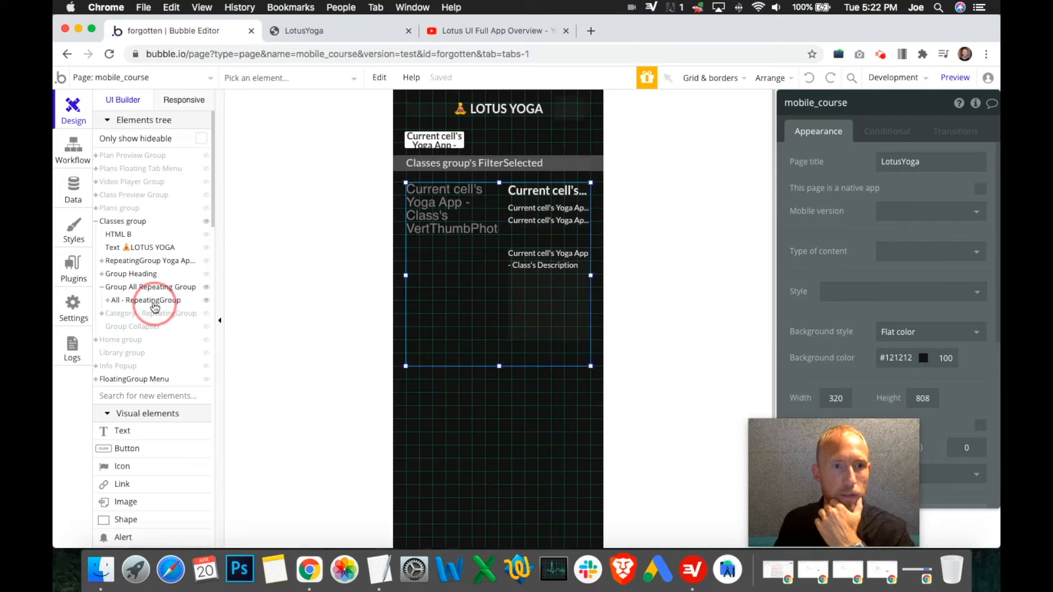
{"action": "left_click", "coordinate": [111, 301]}
{"action": "left_click", "coordinate": [497, 307]}
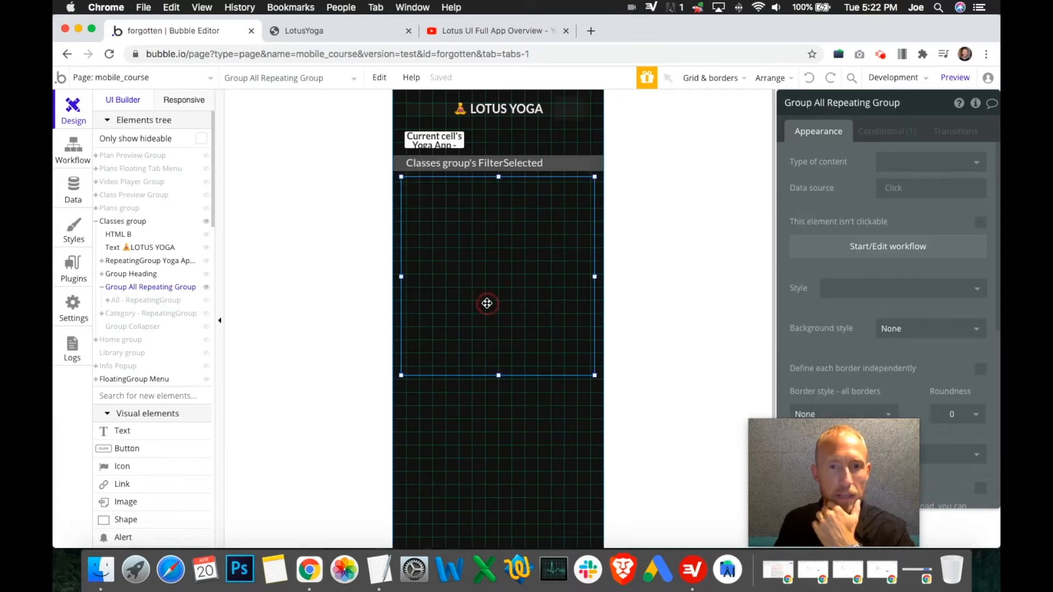
{"action": "left_click", "coordinate": [206, 300]}
{"action": "left_click", "coordinate": [108, 300]}
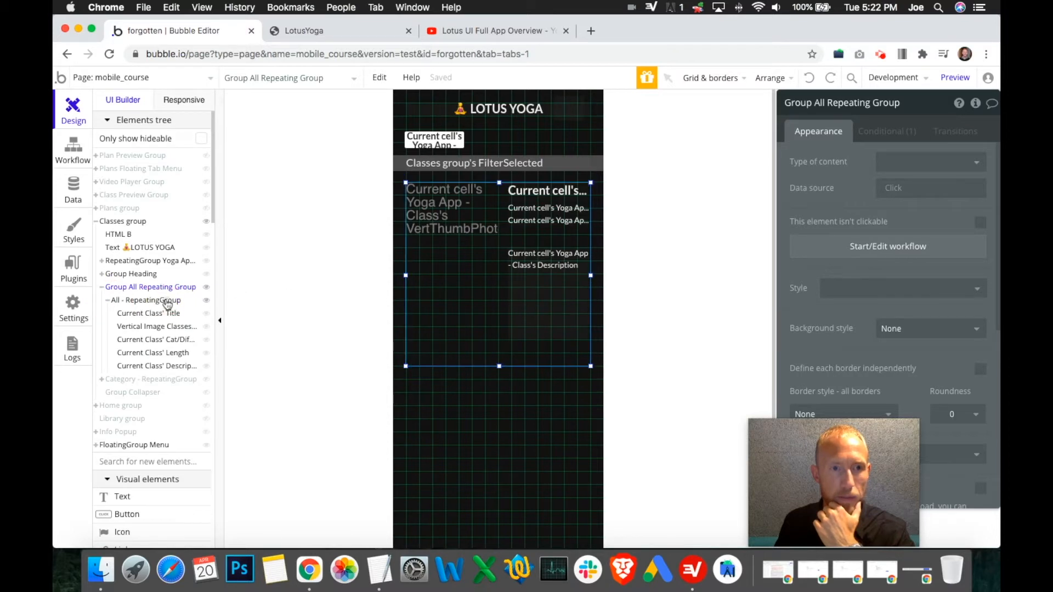
- Try to paste the copied heart with its workflows onto the class thumbnail image again, and undo the paste
{"action": "left_click", "coordinate": [452, 250]}
{"action": "left_click", "coordinate": [452, 251]}
{"action": "right_click", "coordinate": [452, 250]}
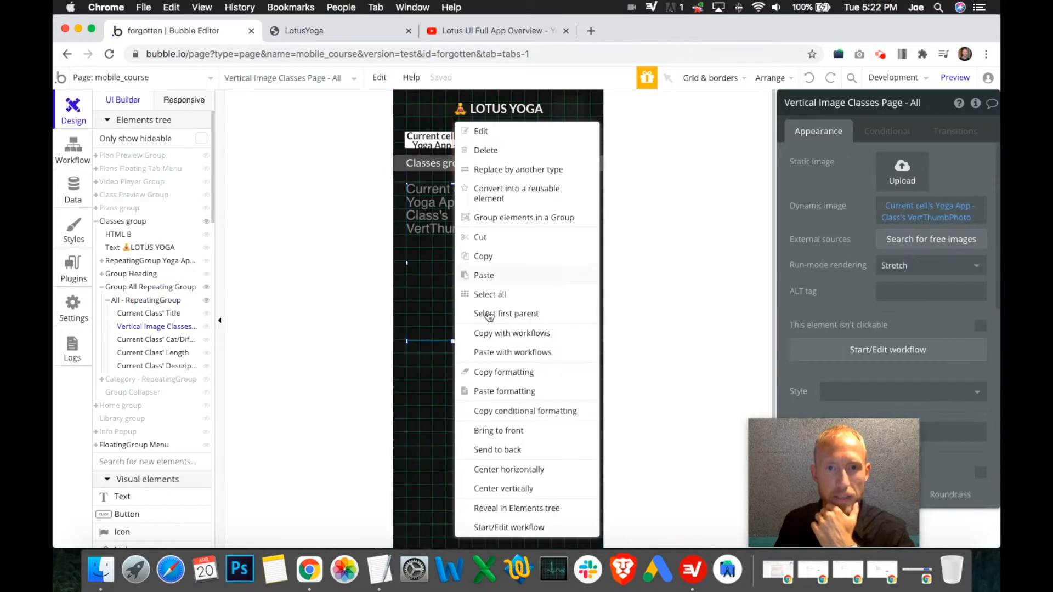
{"action": "left_click", "coordinate": [502, 353]}
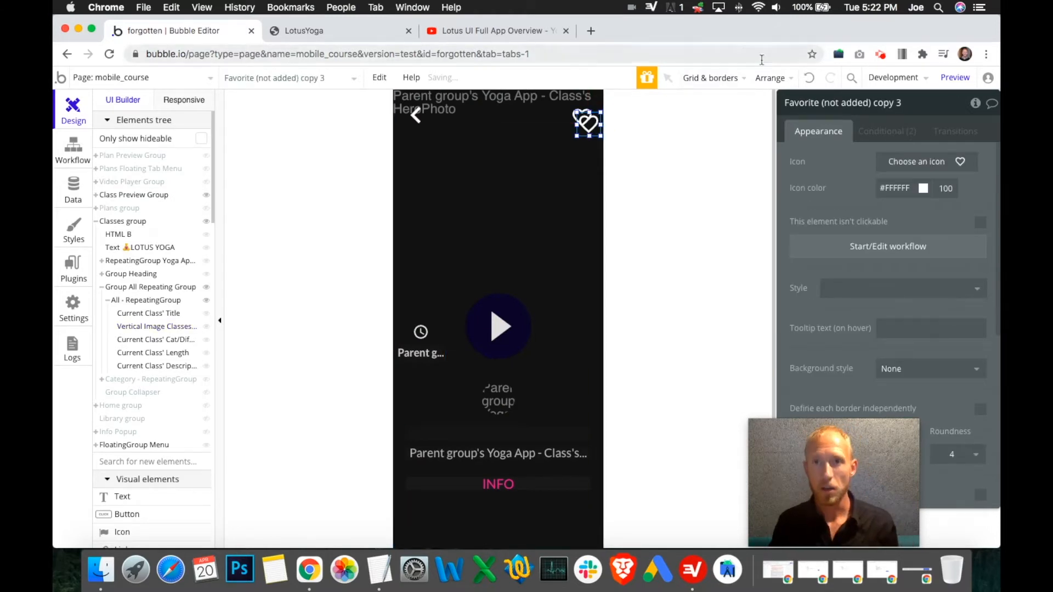
{"action": "left_click", "coordinate": [810, 80]}
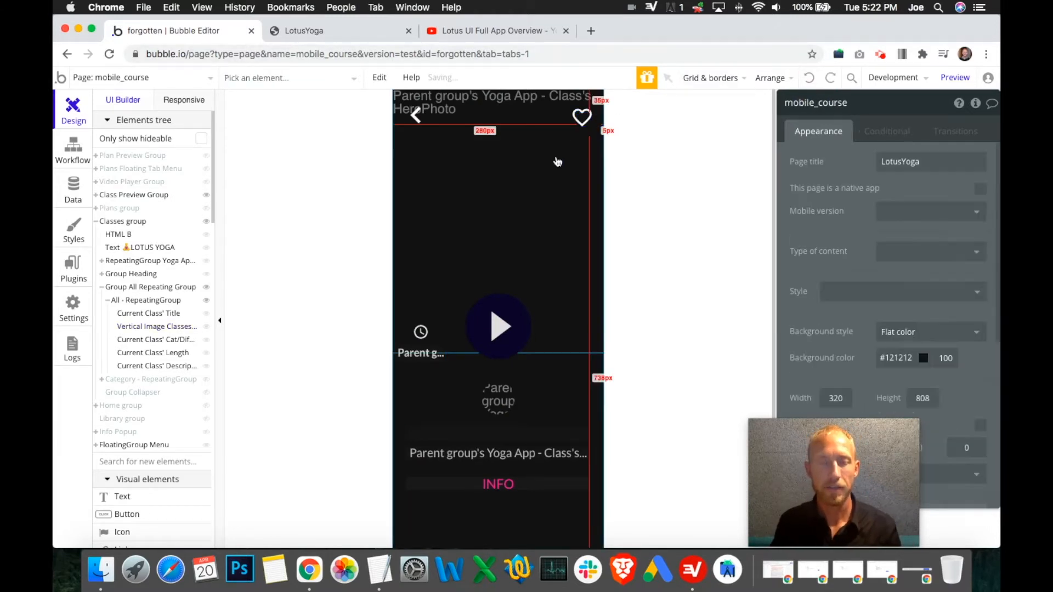
- Hide the Class Preview Group again and select the vertical class thumbnail image in the All - RepeatingGroup
{"action": "left_click", "coordinate": [206, 196]}
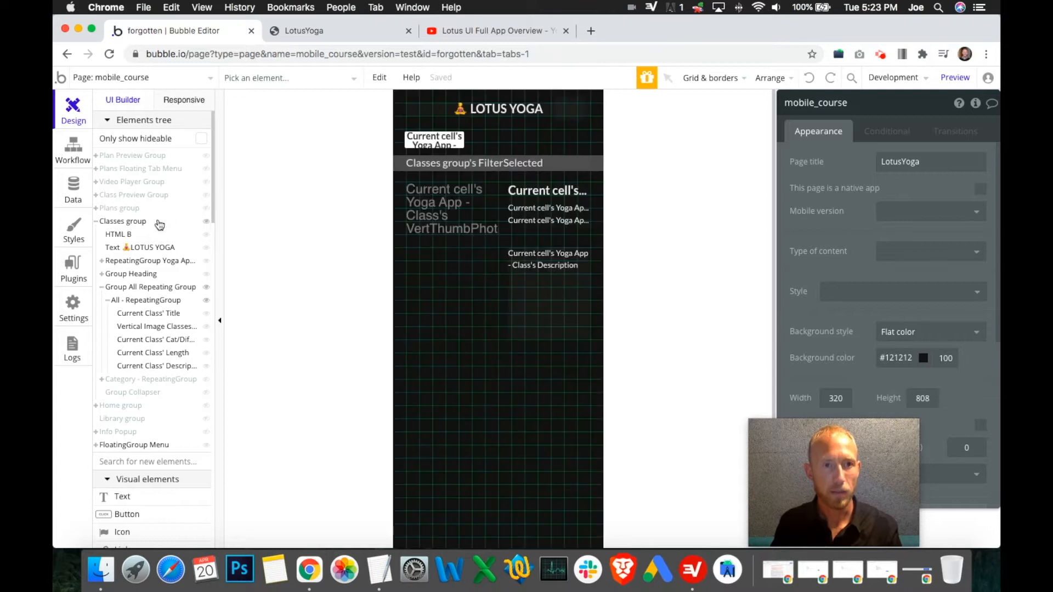
{"action": "left_click", "coordinate": [158, 222]}
{"action": "left_click", "coordinate": [206, 301]}
{"action": "left_click", "coordinate": [171, 287]}
{"action": "left_click", "coordinate": [207, 301]}
{"action": "left_click", "coordinate": [466, 256]}
- Place a Material Icon about 23 by 22 px over the class thumbnail's upper-right corner and set it to the outlined heart
{"action": "scroll", "coordinate": [149, 446], "scroll_direction": "down", "scroll_amount": 10}
{"action": "scroll", "coordinate": [149, 433], "scroll_direction": "down", "scroll_amount": 10}
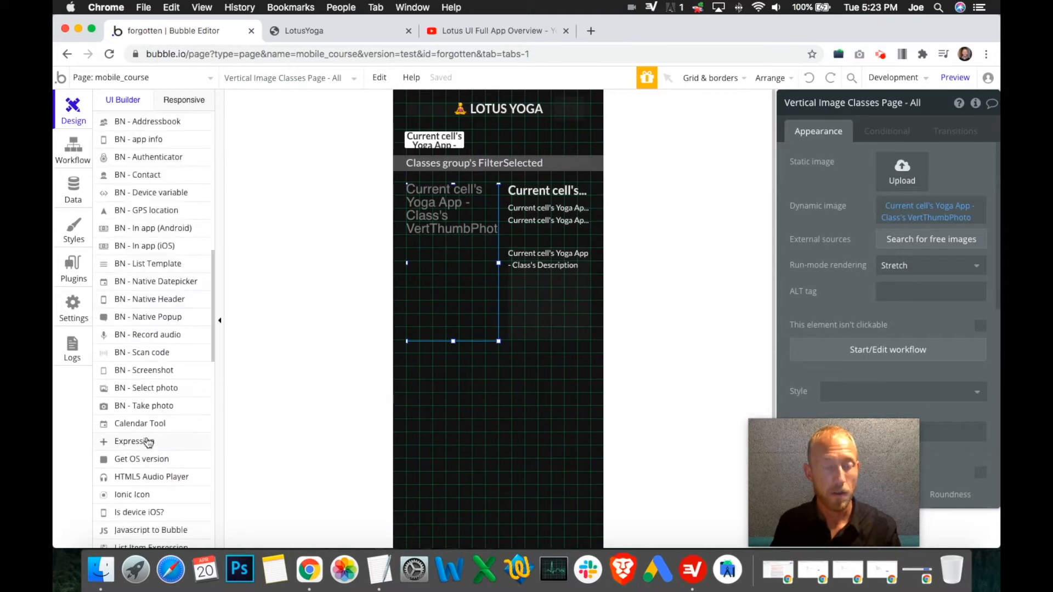
{"action": "scroll", "coordinate": [168, 291], "scroll_direction": "up", "scroll_amount": 5}
{"action": "left_click", "coordinate": [159, 412]}
{"action": "left_click_drag", "start_coordinate": [481, 207], "coordinate": [499, 187]}
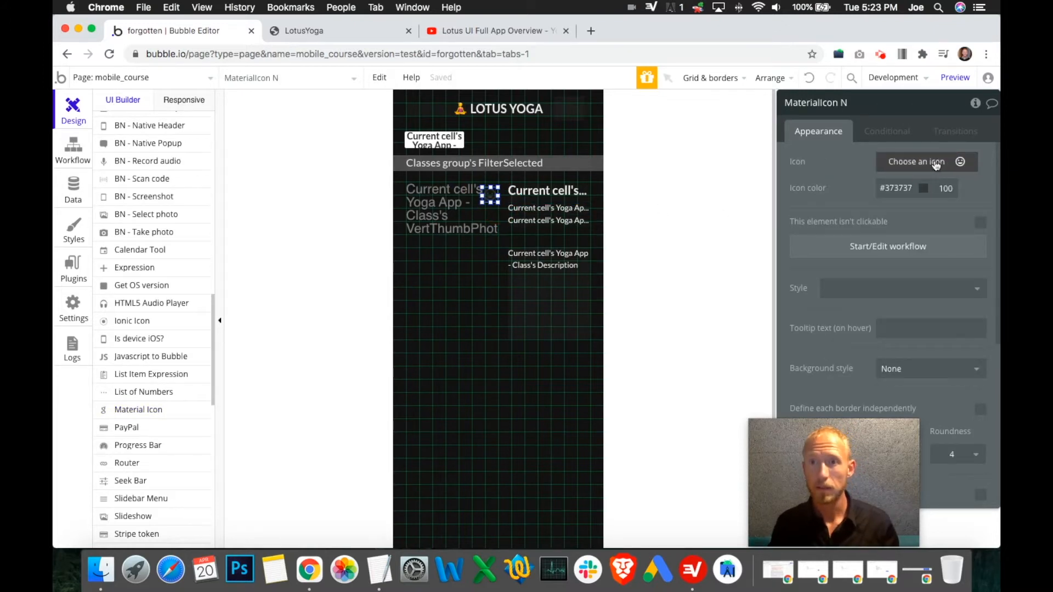
{"action": "left_click", "coordinate": [924, 162]}
{"action": "type", "text": "fav"}
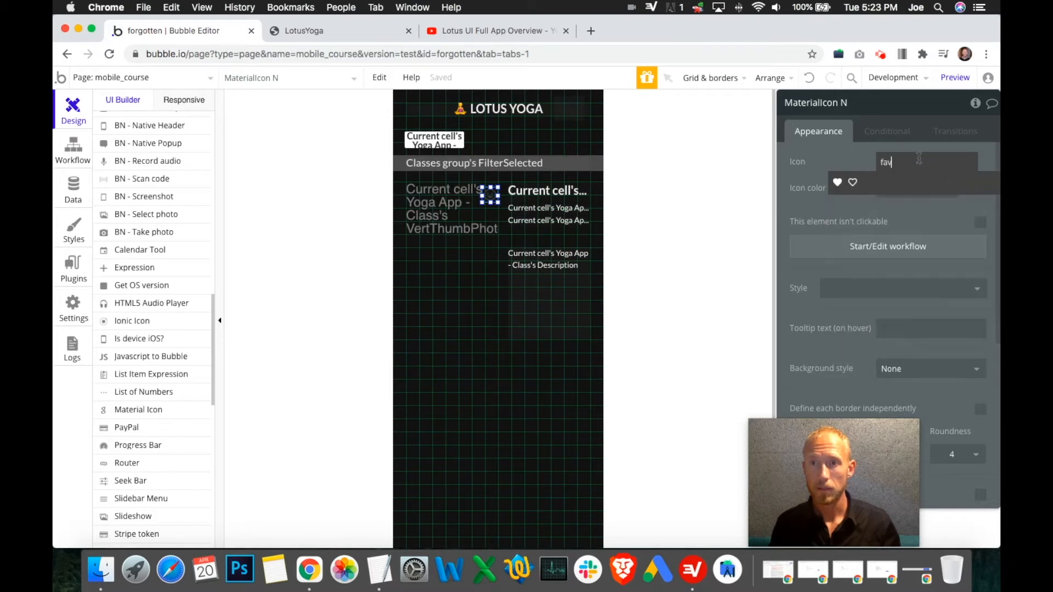
{"action": "left_click", "coordinate": [853, 183]}
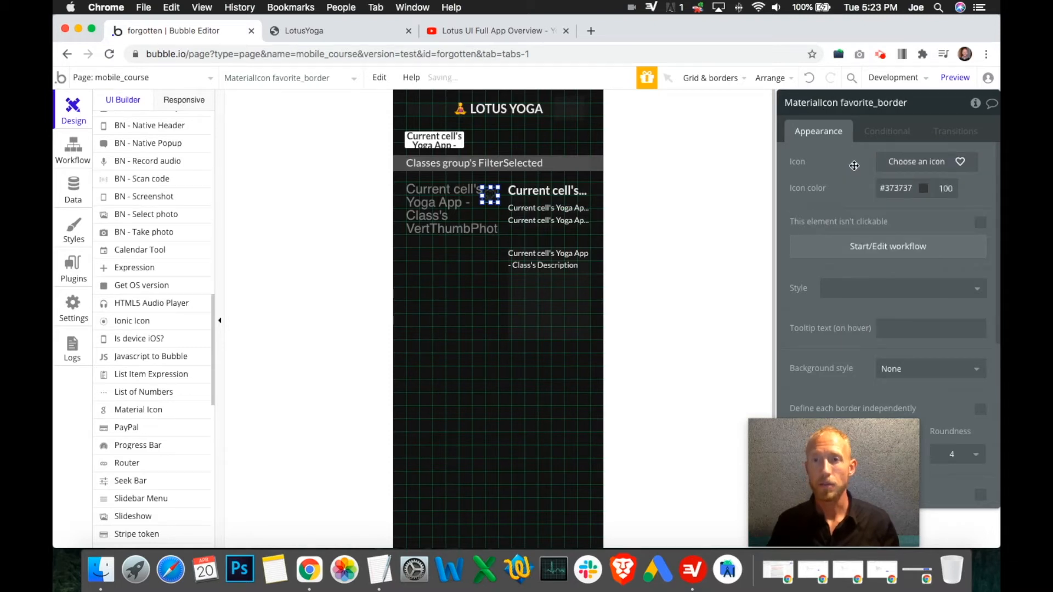
- Begin renaming the new heart icon with "Favorite (" and set its icon color to white, #FFFFFF
{"action": "left_click", "coordinate": [830, 102]}
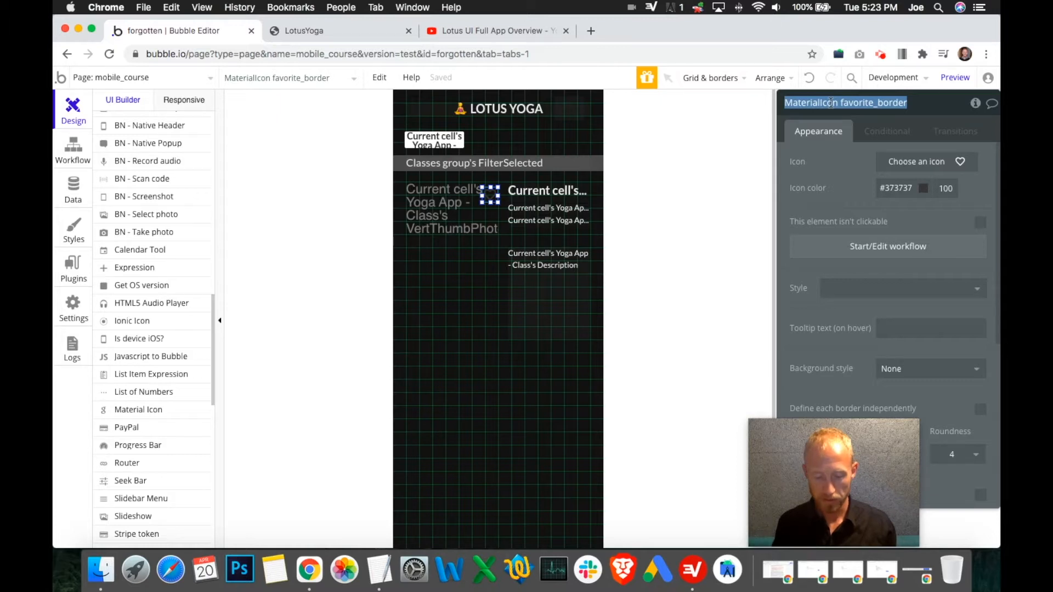
{"action": "type", "text": "Favorite ("}
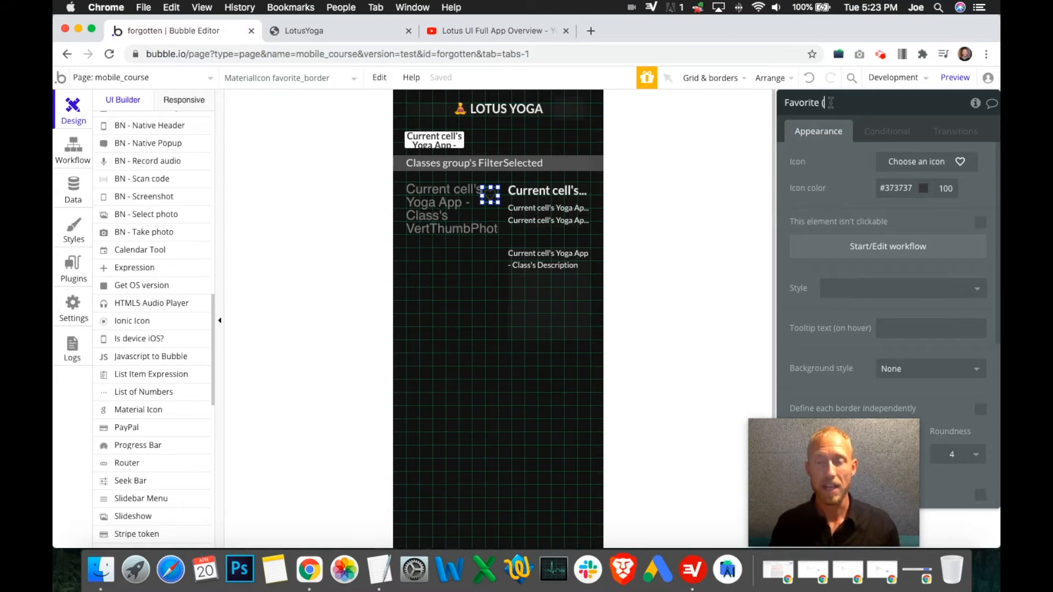
{"action": "left_click", "coordinate": [904, 188]}
{"action": "left_click_drag", "start_coordinate": [879, 213], "coordinate": [847, 190]}
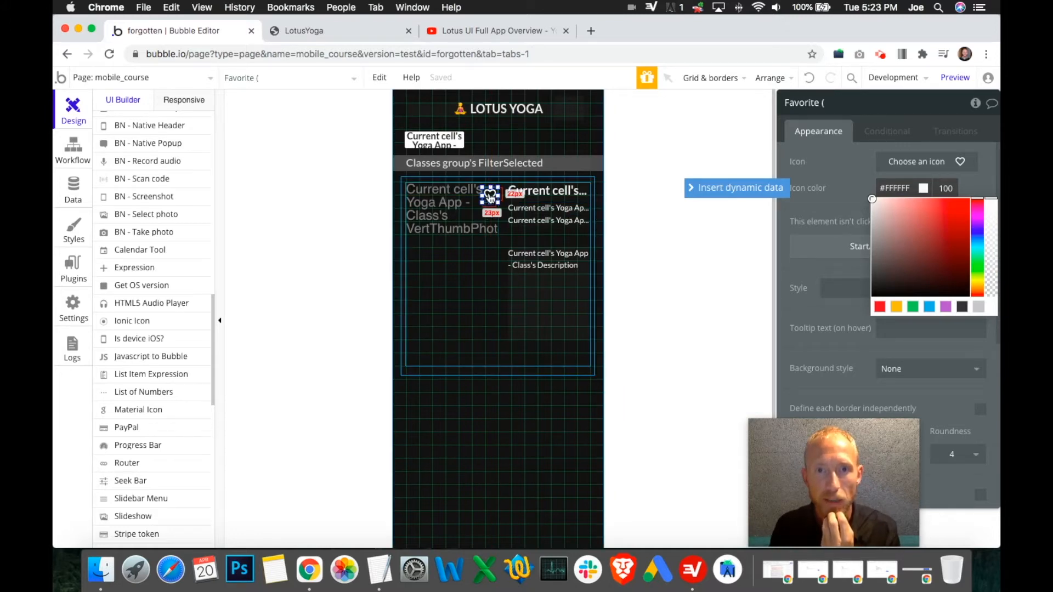
- Size the heart to 25 by 25 at X 110, Y 10, and complete its name as Favorite (not added)
{"action": "left_click_drag", "start_coordinate": [491, 195], "coordinate": [489, 198]}
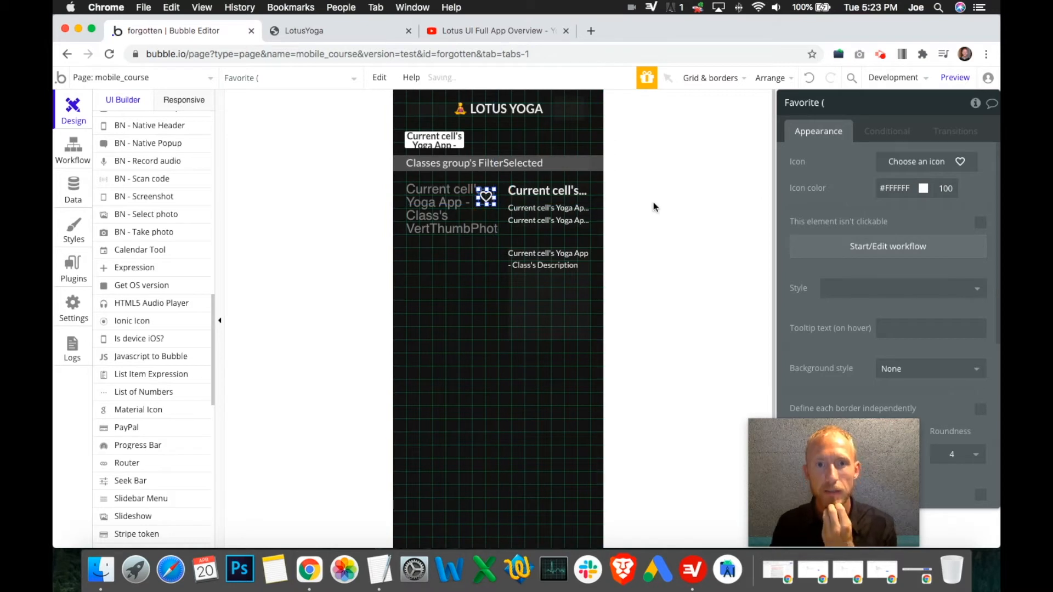
{"action": "scroll", "coordinate": [868, 307], "scroll_direction": "down", "scroll_amount": 5}
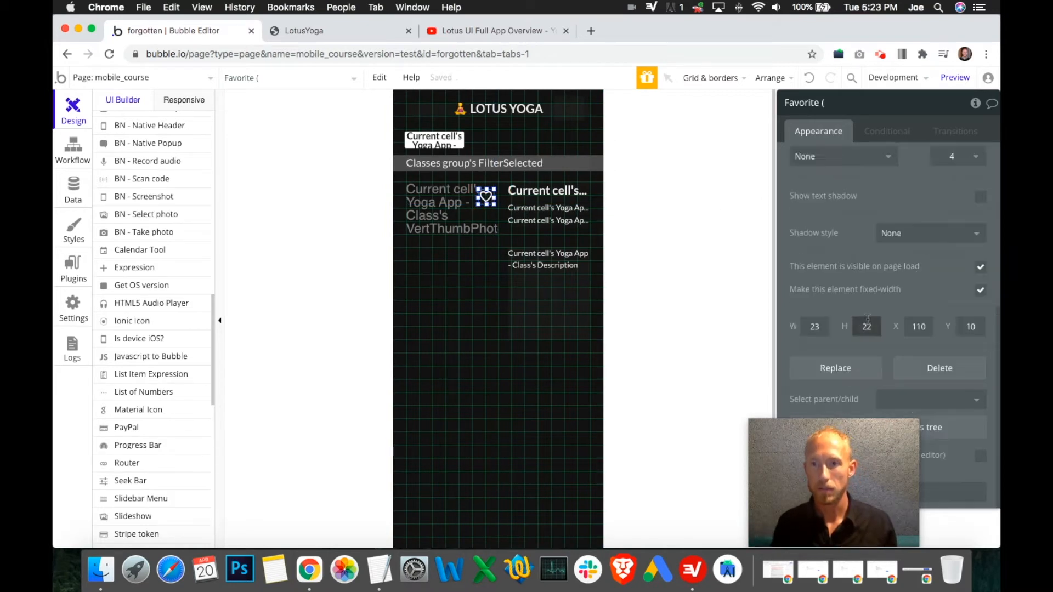
{"action": "type", "text": "5"}
{"action": "left_click", "coordinate": [872, 327]}
{"action": "type", "text": "52"}
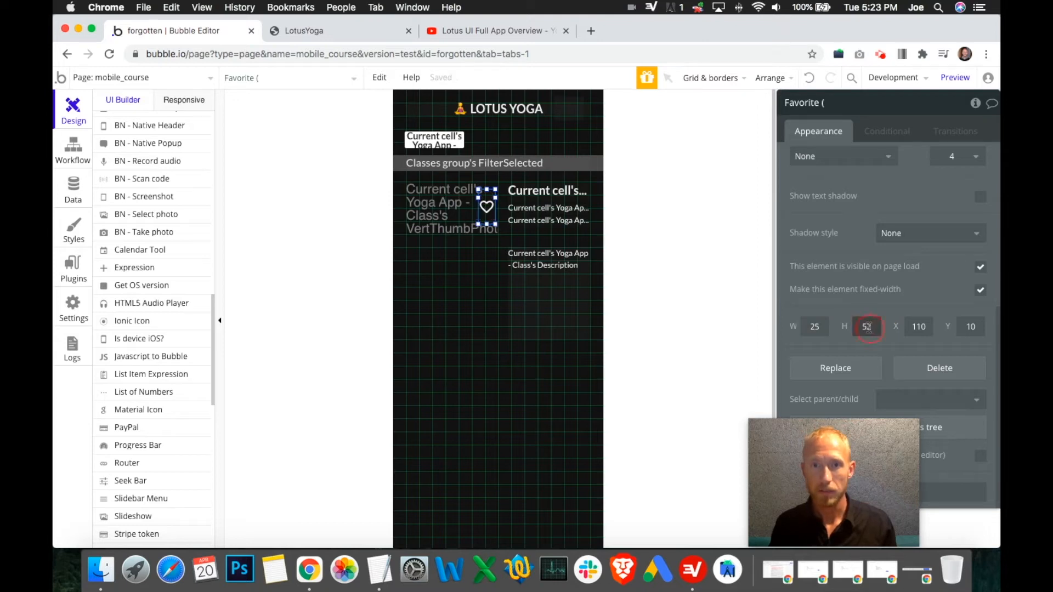
{"action": "type", "text": "25"}
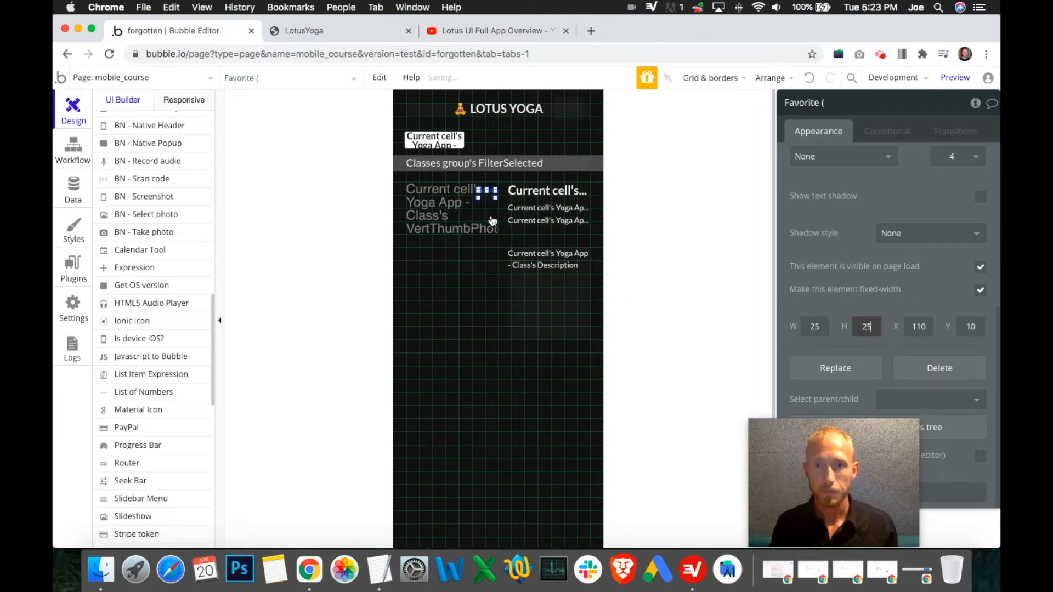
{"action": "scroll", "coordinate": [853, 155], "scroll_direction": "up", "scroll_amount": 5}
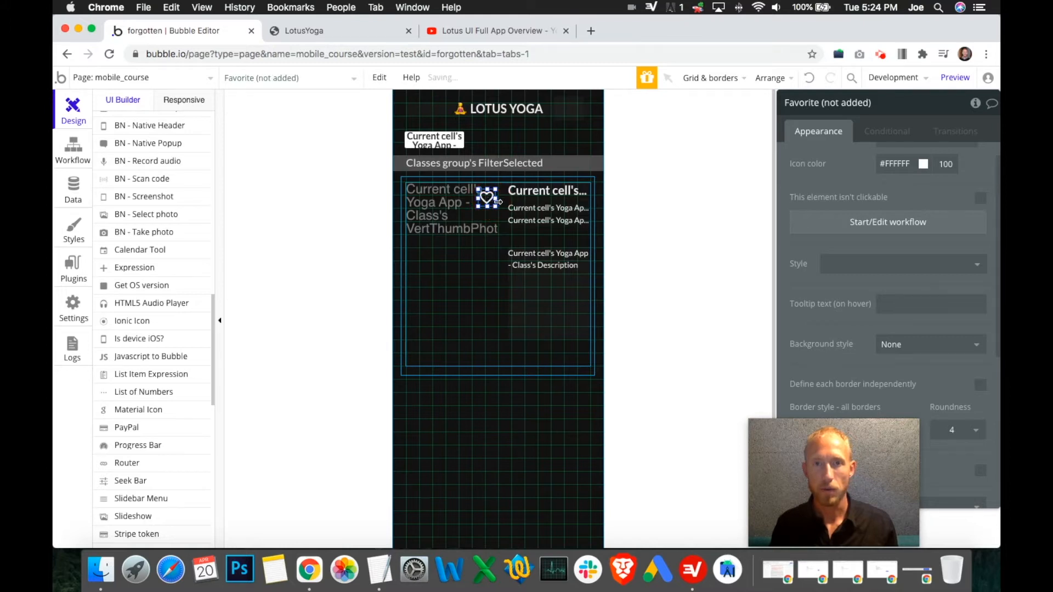
- Duplicate the Favorite (not added) heart and place the copy at X 110, Y 10, exactly over the original
{"action": "key", "text": "super+v"}
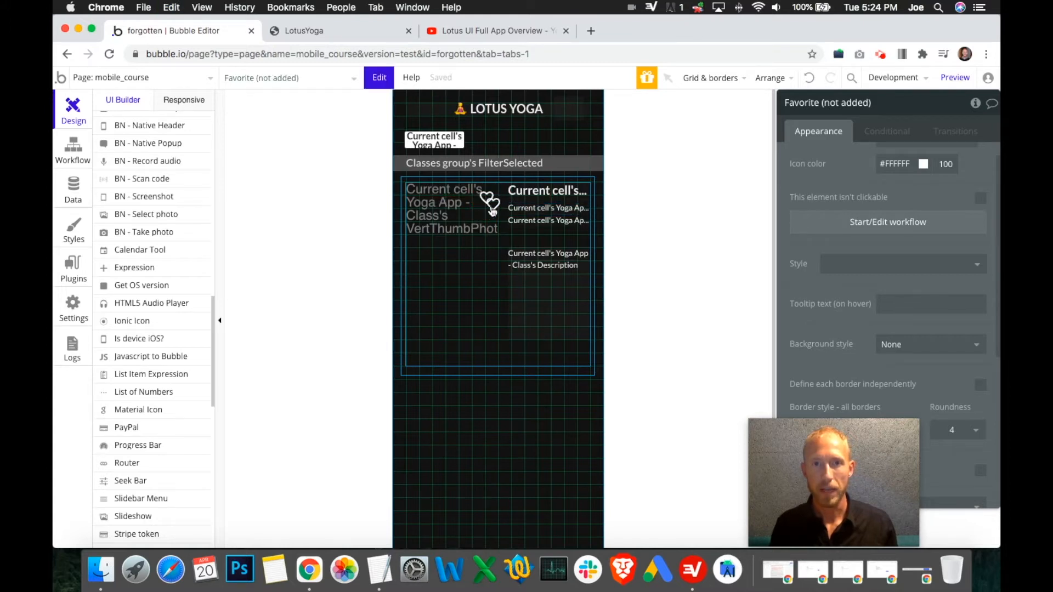
{"action": "scroll", "coordinate": [905, 224], "scroll_direction": "down", "scroll_amount": 5}
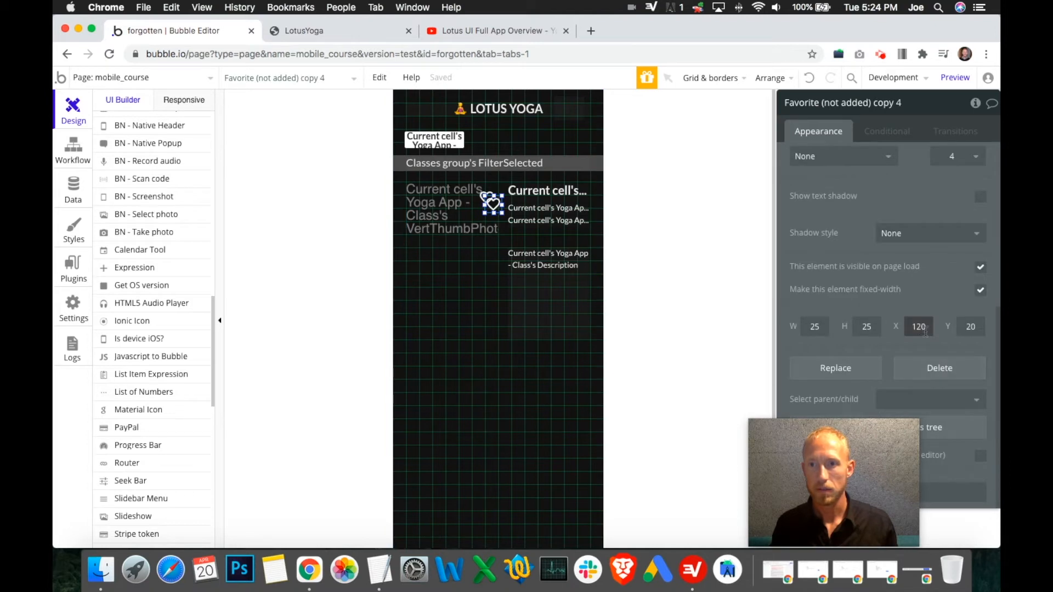
{"action": "type", "text": "1"}
{"action": "left_click", "coordinate": [966, 327]}
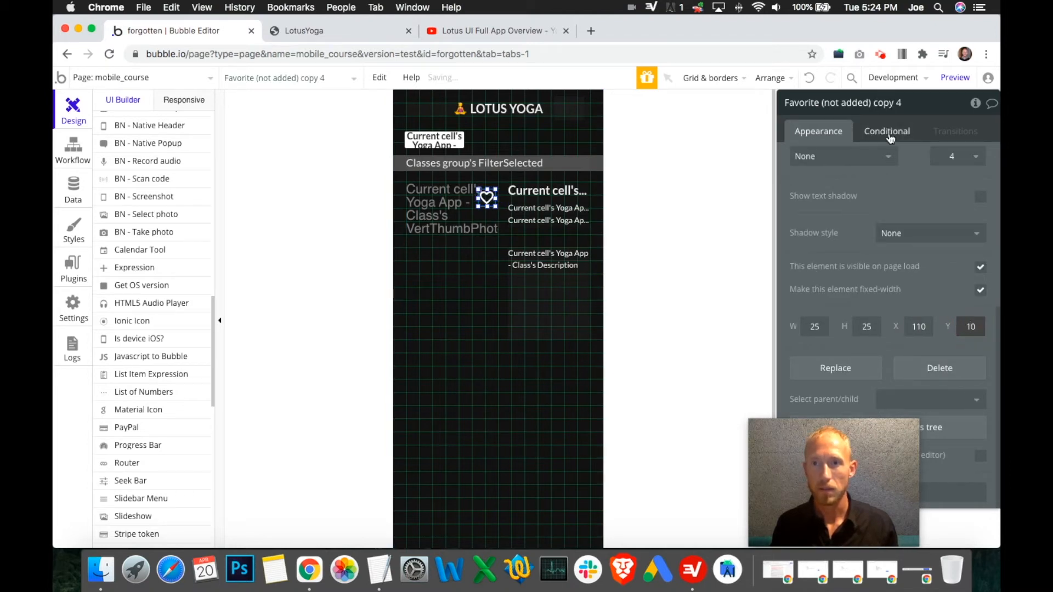
- Copy the "YogaListofFavorites contains" condition expression from the outlined heart in the Class Preview Group
{"action": "scroll", "coordinate": [119, 207], "scroll_direction": "up", "scroll_amount": 15}
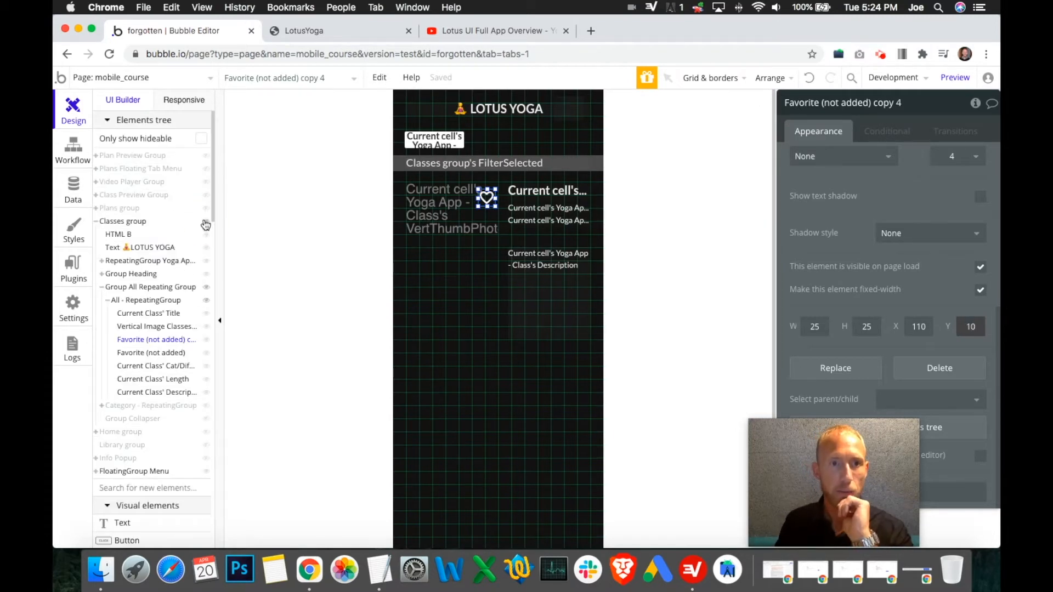
{"action": "left_click", "coordinate": [206, 196]}
{"action": "left_click", "coordinate": [582, 117]}
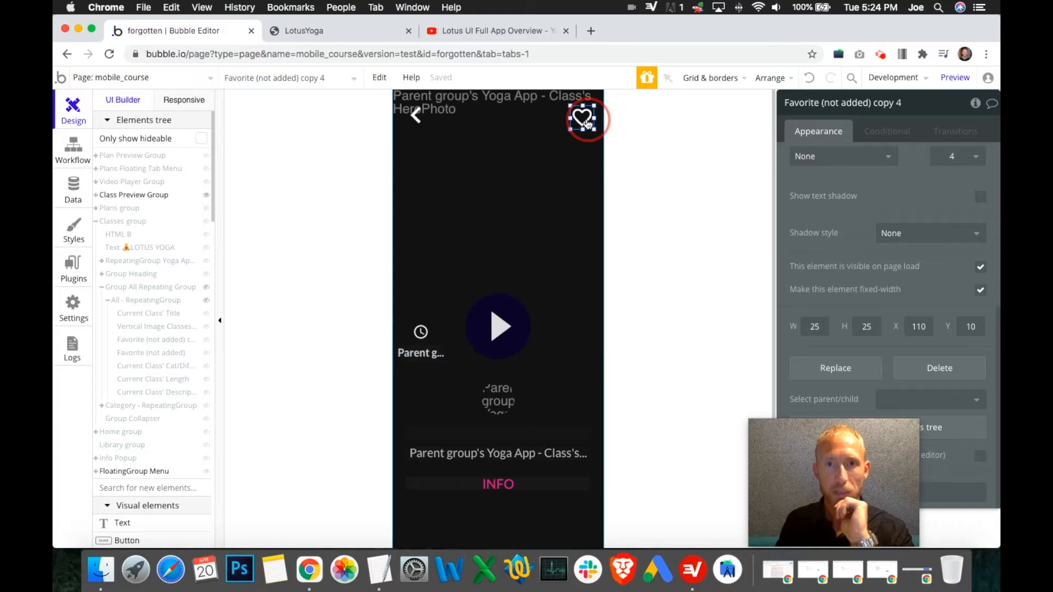
{"action": "left_click", "coordinate": [902, 131]}
{"action": "right_click", "coordinate": [882, 187]}
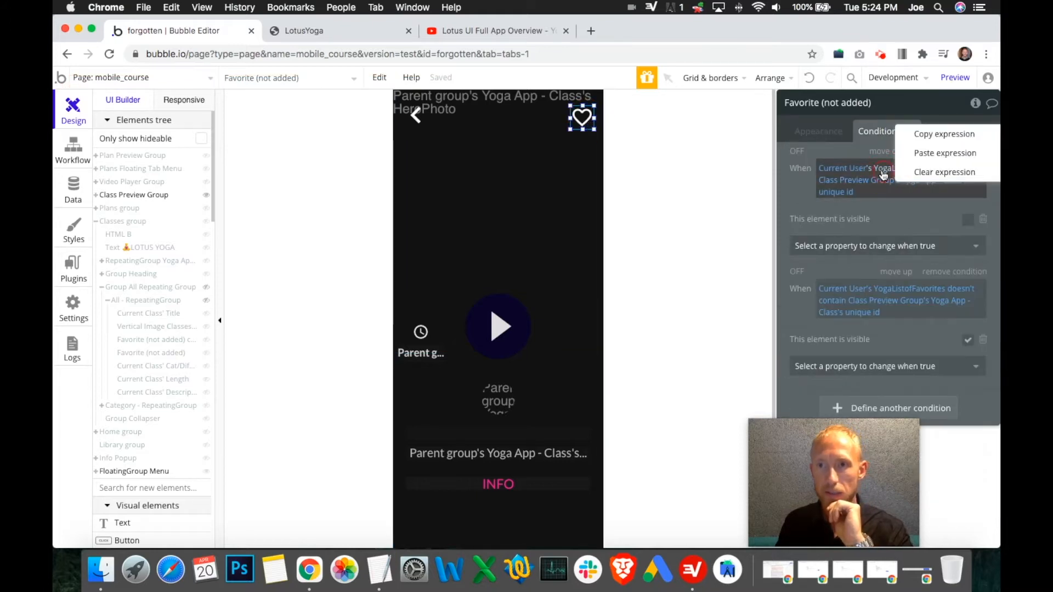
{"action": "left_click", "coordinate": [939, 135]}
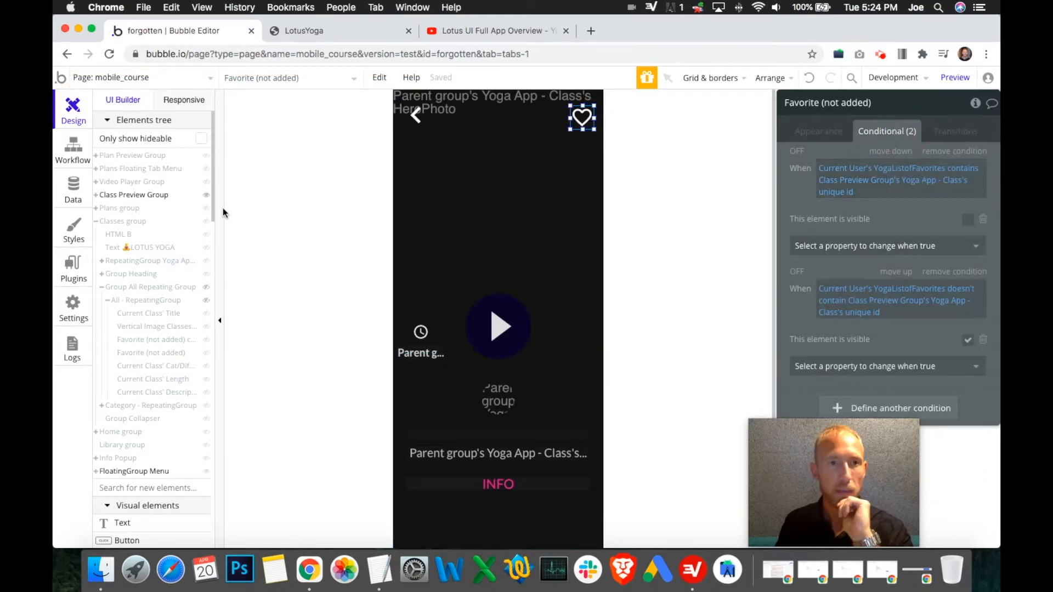
- Return to the classes list and add an empty condition to the duplicated heart icon
{"action": "left_click", "coordinate": [205, 195]}
{"action": "left_click", "coordinate": [206, 288]}
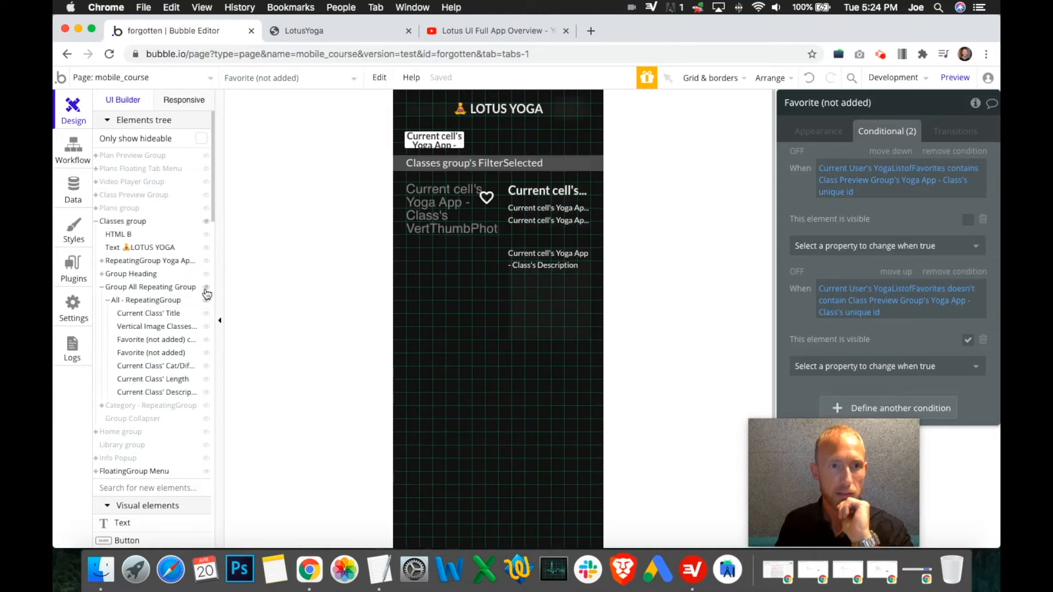
{"action": "left_click", "coordinate": [487, 198]}
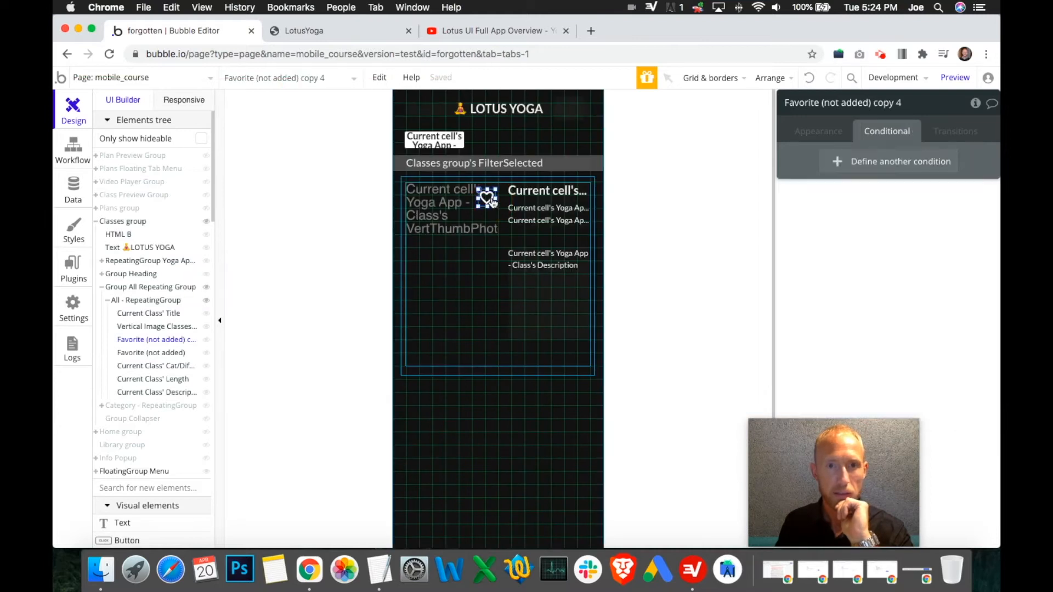
{"action": "left_click", "coordinate": [864, 172]}
- Rename the duplicated heart icon to Favorite (added)
{"action": "left_click", "coordinate": [852, 105]}
{"action": "double_click", "coordinate": [852, 106]}
{"action": "left_click_drag", "start_coordinate": [841, 103], "coordinate": [825, 95]}
{"action": "key", "text": "BackSpace"}
{"action": "double_click", "coordinate": [867, 102]}
{"action": "key", "text": "BackSpace"}
{"action": "key", "text": "BackSpace"}
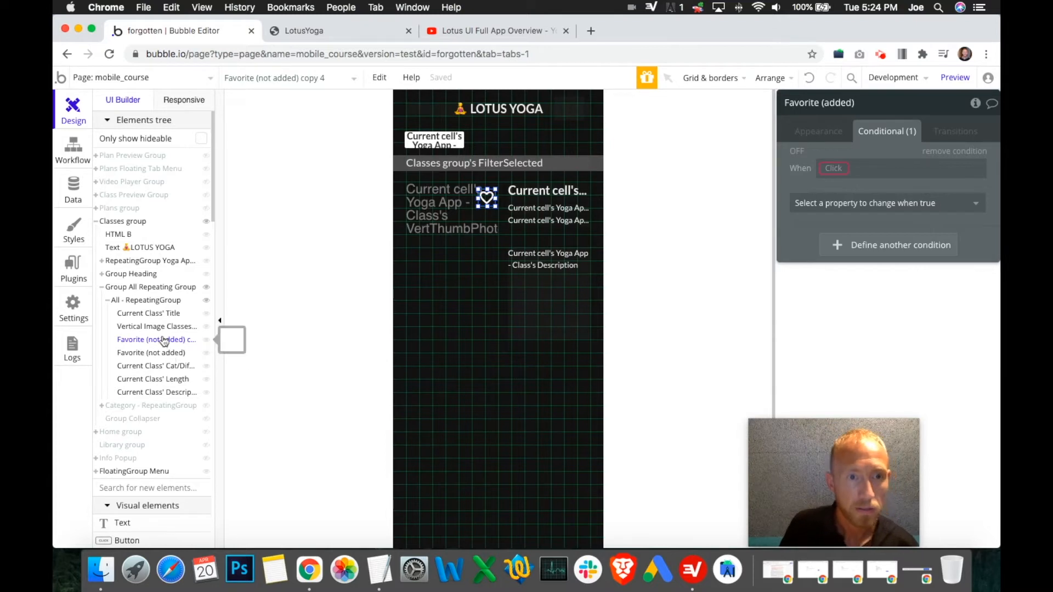
- Paste the copied expression into the condition and change its class reference to Current cell's Yoga App - Class's unique id
{"action": "right_click", "coordinate": [834, 168]}
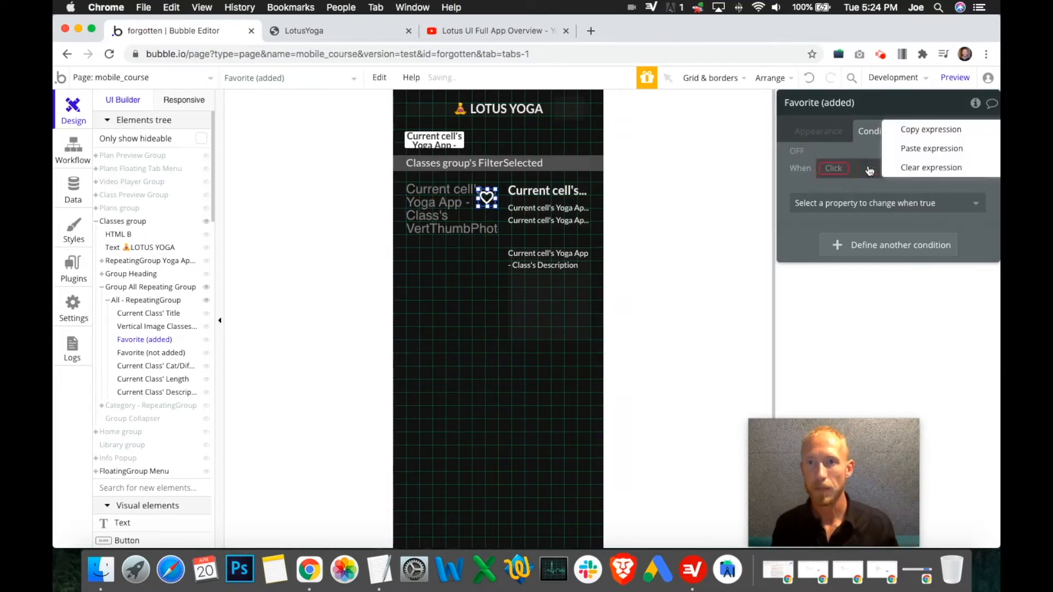
{"action": "left_click", "coordinate": [902, 148]}
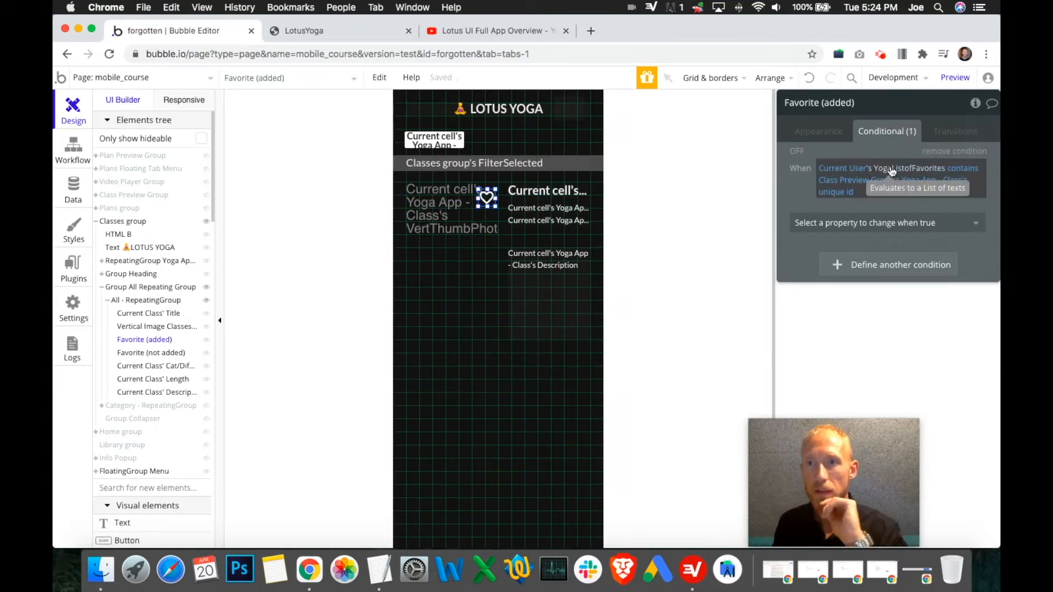
{"action": "mouse_move", "coordinate": [844, 183]}
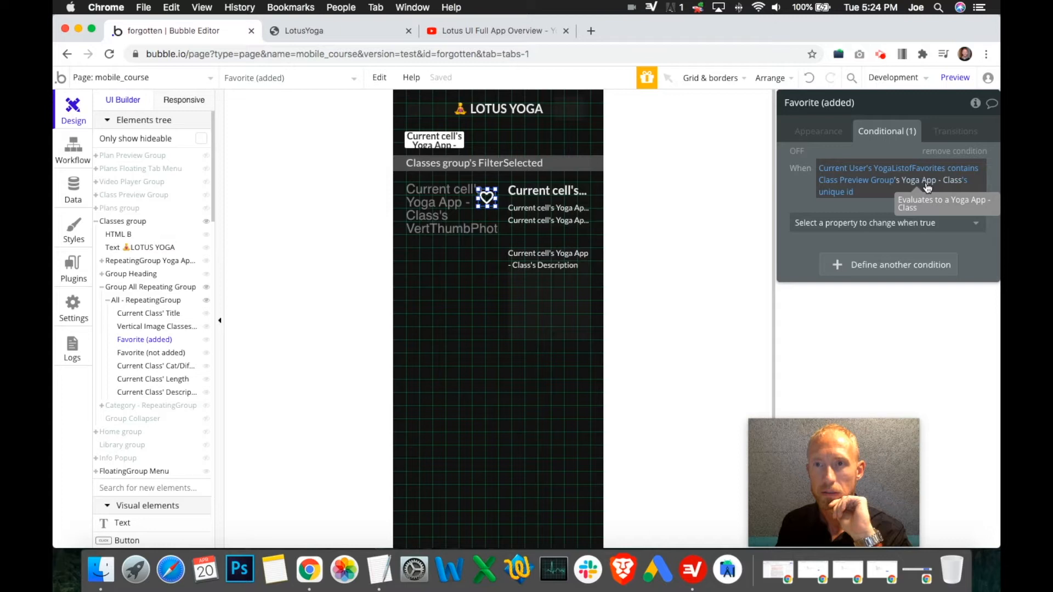
{"action": "left_click", "coordinate": [875, 182]}
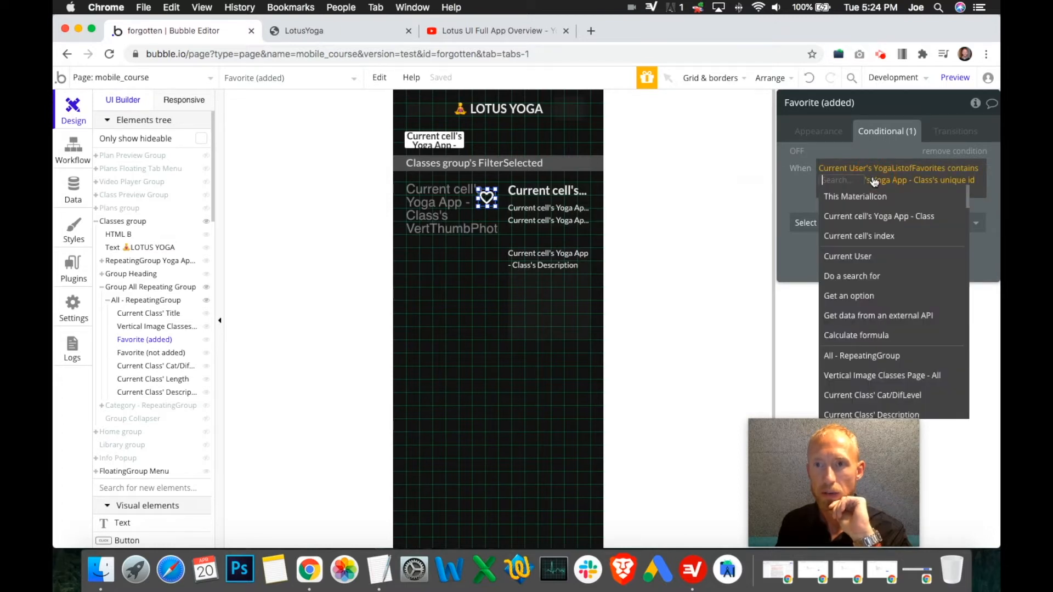
{"action": "left_click", "coordinate": [878, 217]}
{"action": "scroll", "coordinate": [925, 207], "scroll_direction": "down", "scroll_amount": 10}
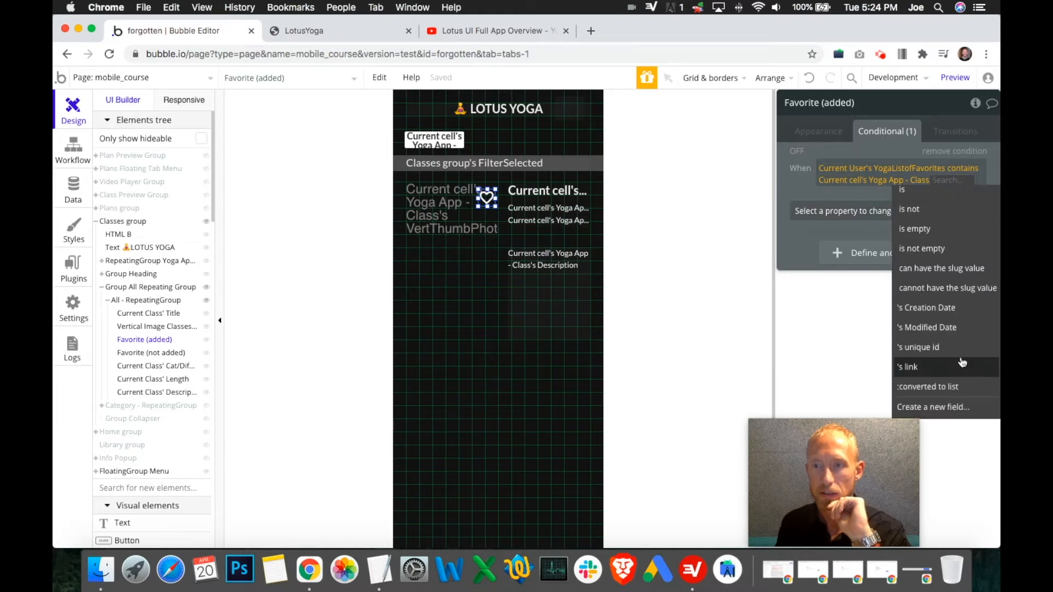
{"action": "left_click", "coordinate": [949, 354]}
- Add the "This element is visible" property to Favorite (added)'s condition and make the icon not visible on page load
{"action": "left_click", "coordinate": [795, 198]}
{"action": "left_click", "coordinate": [878, 211]}
{"action": "left_click", "coordinate": [830, 247]}
{"action": "left_click", "coordinate": [817, 134]}
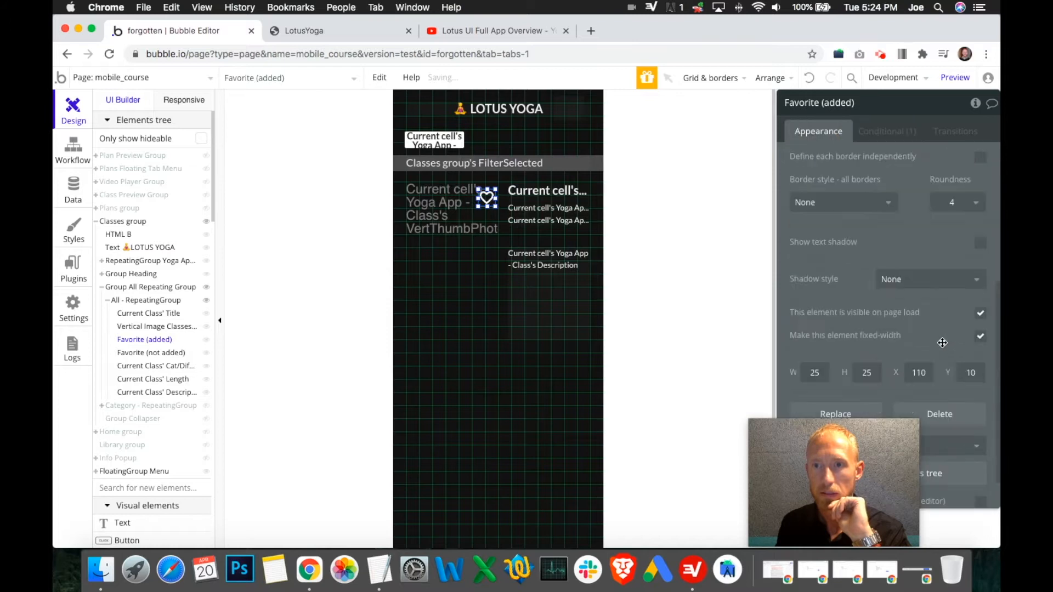
{"action": "left_click", "coordinate": [980, 289]}
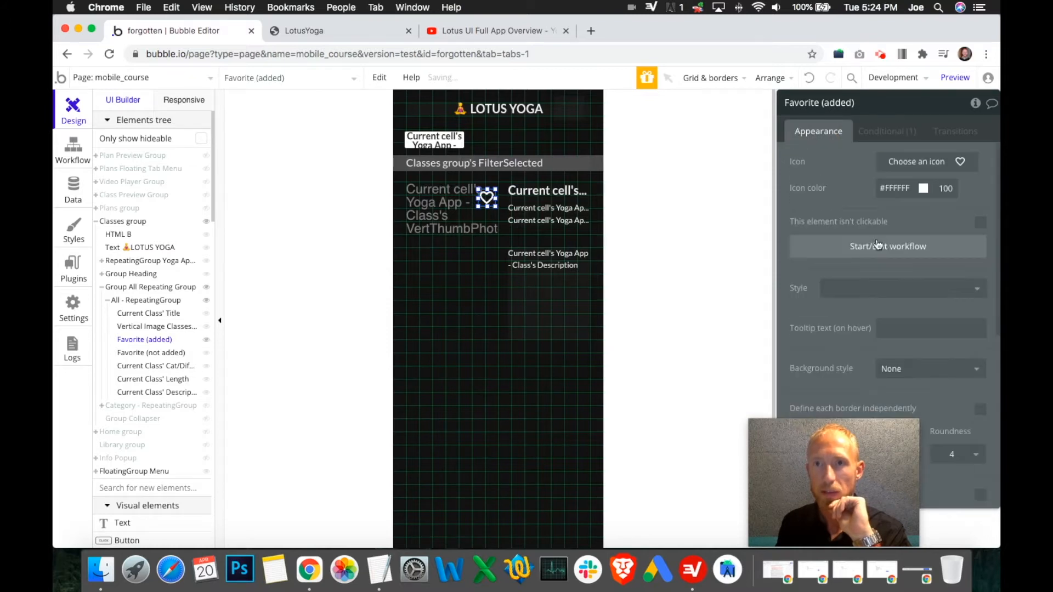
- Add a second condition to Favorite (added) and paste a copy of the first condition's expression into it
{"action": "left_click", "coordinate": [882, 134]}
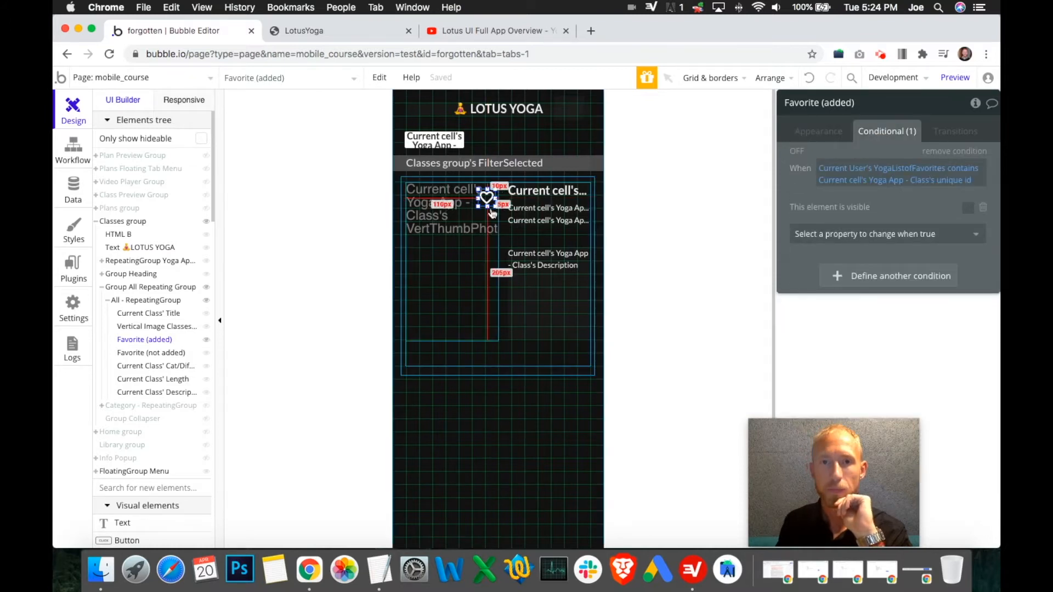
{"action": "right_click", "coordinate": [902, 171]}
{"action": "left_click", "coordinate": [929, 144]}
{"action": "left_click", "coordinate": [915, 276]}
{"action": "right_click", "coordinate": [831, 283]}
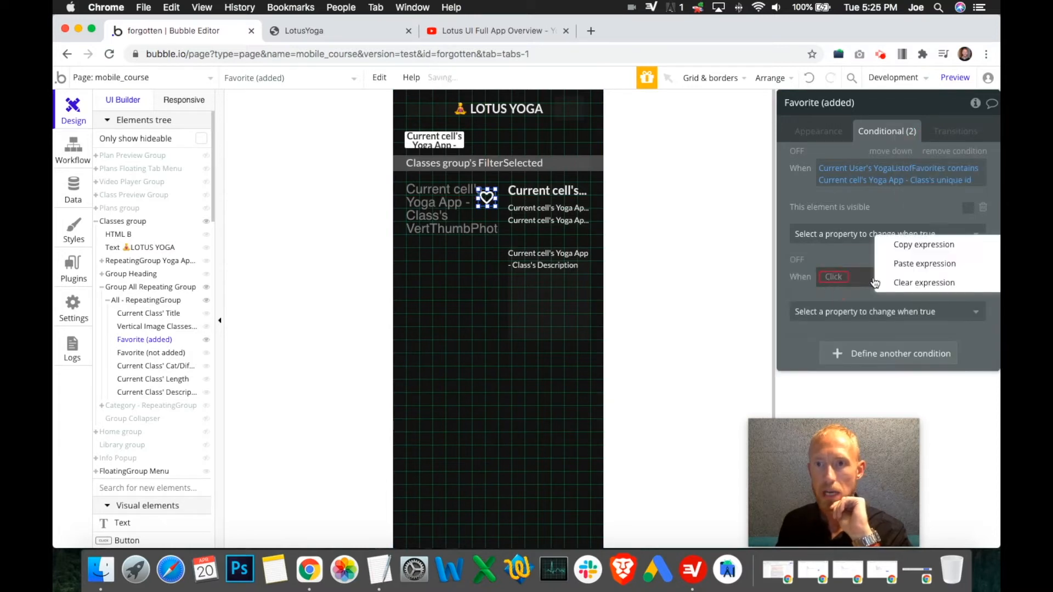
{"action": "left_click", "coordinate": [926, 261]}
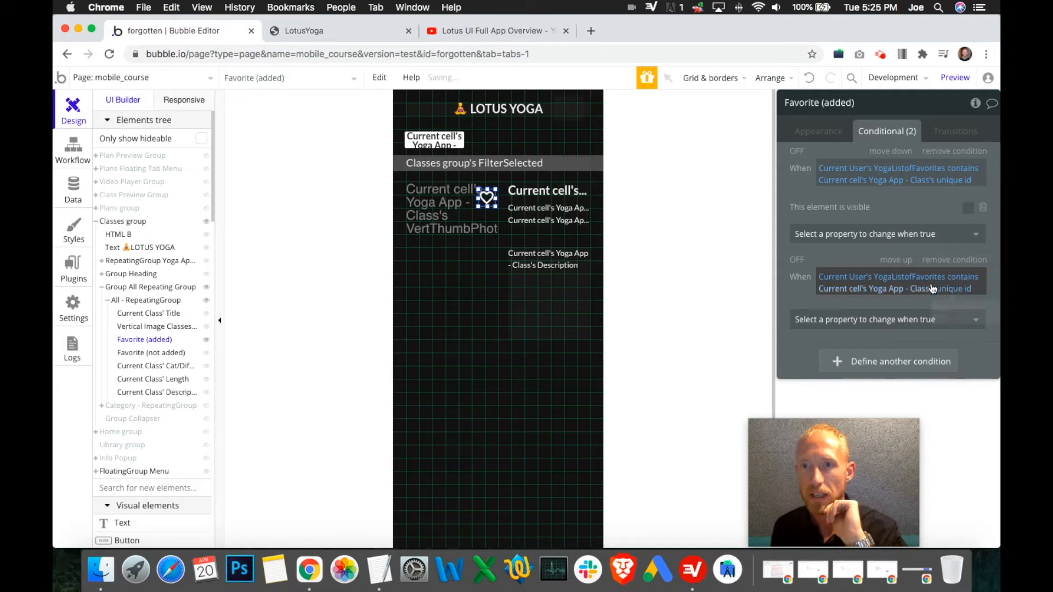
- Change the second condition's operator to "doesn't contain" and add the "This element is visible" property to it
{"action": "left_click", "coordinate": [963, 277]}
{"action": "left_click", "coordinate": [837, 344]}
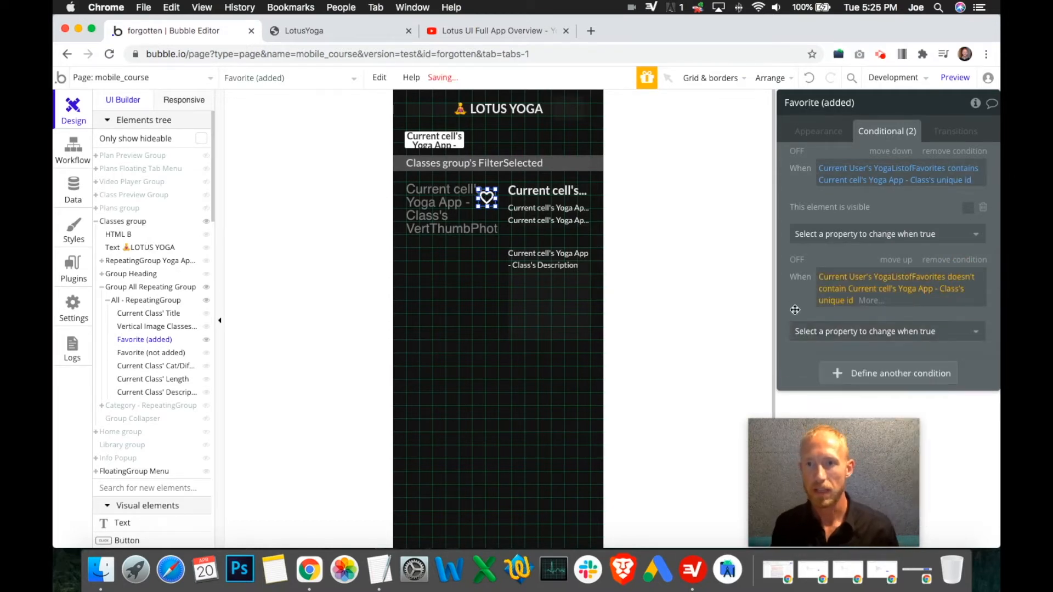
{"action": "left_click", "coordinate": [891, 333]}
{"action": "left_click", "coordinate": [876, 376]}
{"action": "left_click_drag", "start_coordinate": [806, 453], "coordinate": [581, 444]}
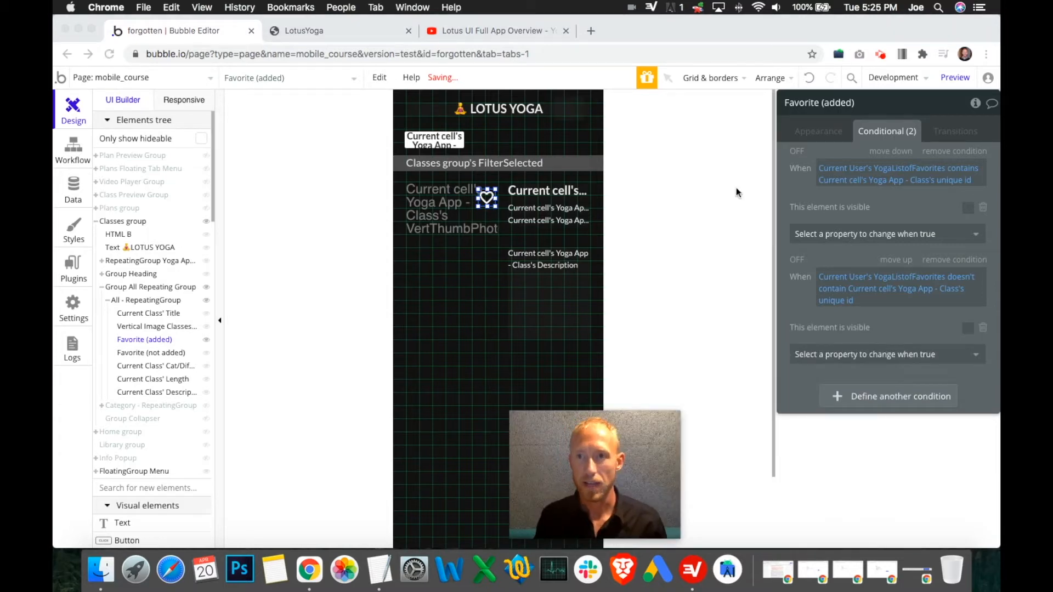
- Copy Favorite (added)'s "contains" expression and add an empty condition to Favorite (not added)
{"action": "right_click", "coordinate": [874, 176]}
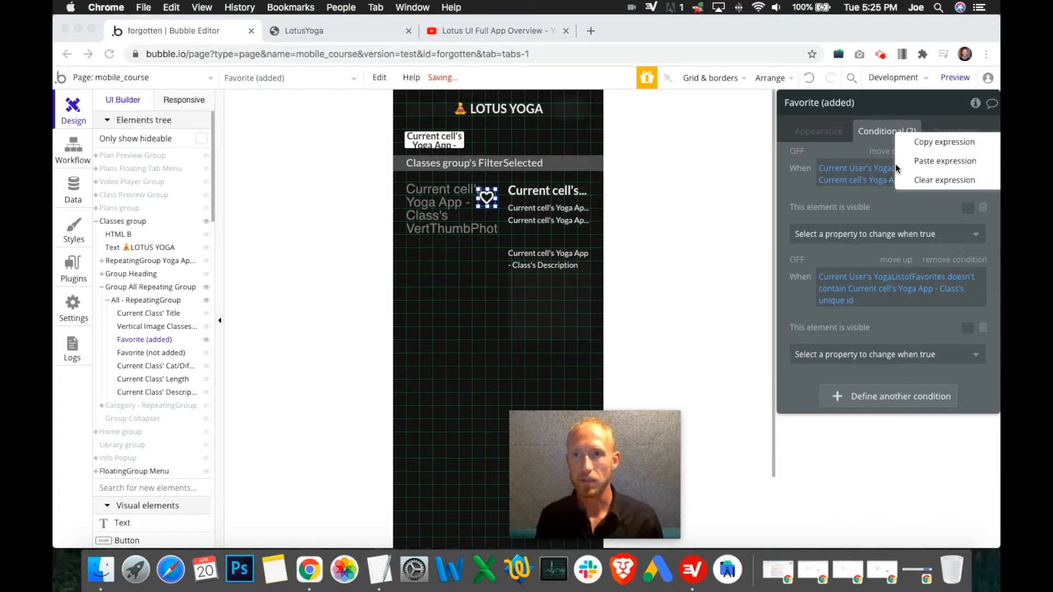
{"action": "left_click", "coordinate": [922, 143]}
{"action": "left_click", "coordinate": [179, 353]}
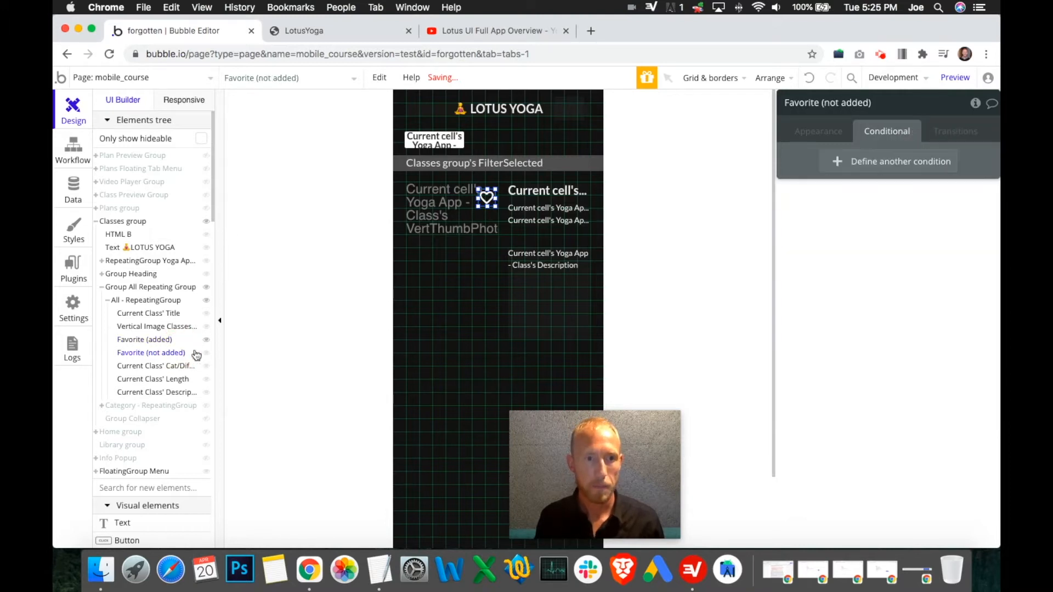
{"action": "left_click", "coordinate": [508, 249]}
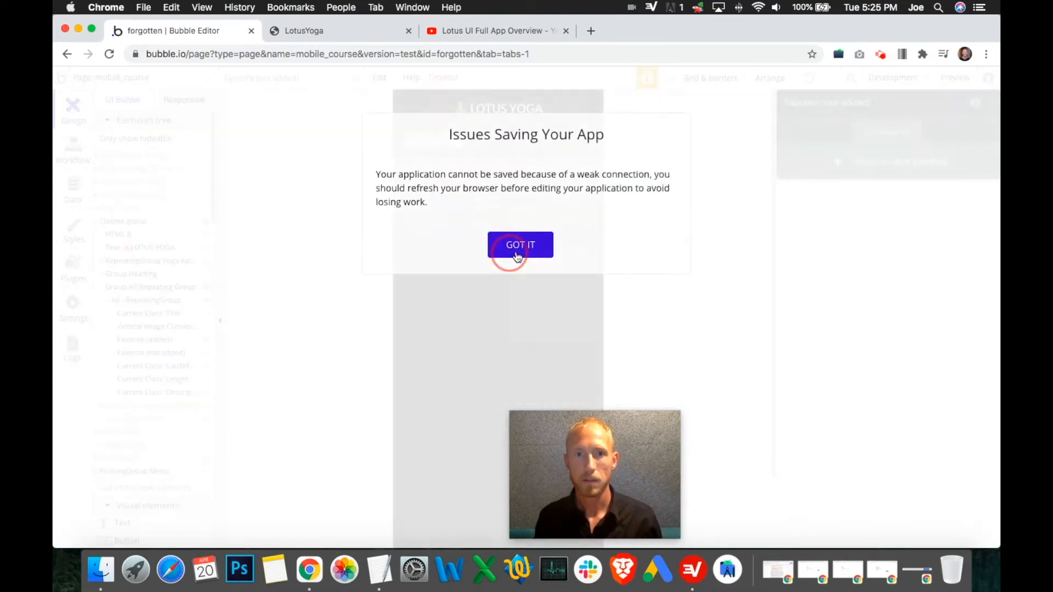
{"action": "left_click", "coordinate": [909, 164]}
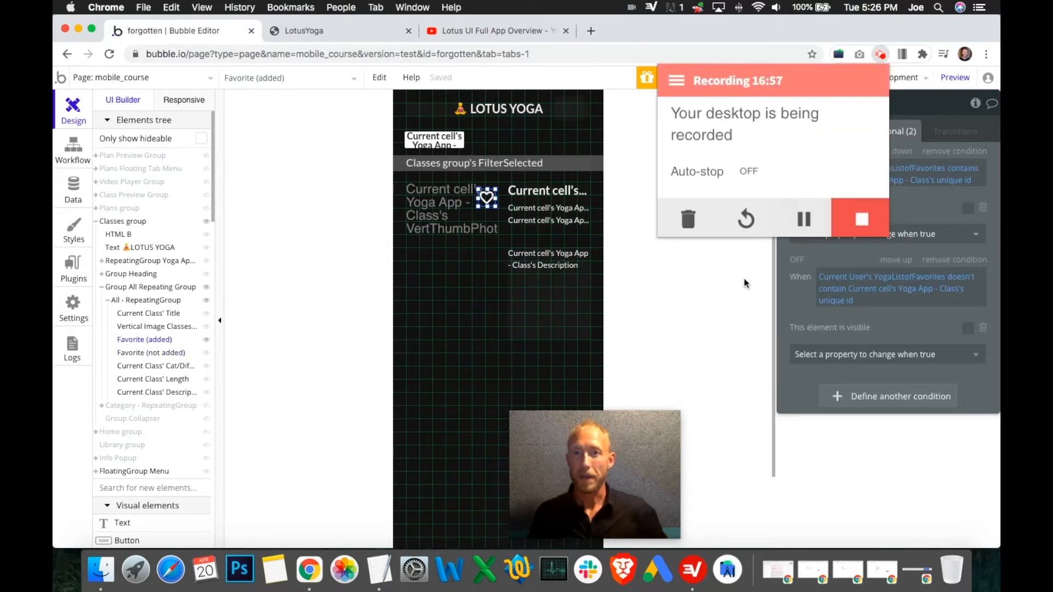
- Copy Favorite (added)'s "contains" expression into Favorite (not added)'s condition and add the "This element is visible" property
{"action": "left_click", "coordinate": [713, 280]}
{"action": "right_click", "coordinate": [853, 174]}
{"action": "left_click", "coordinate": [915, 141]}
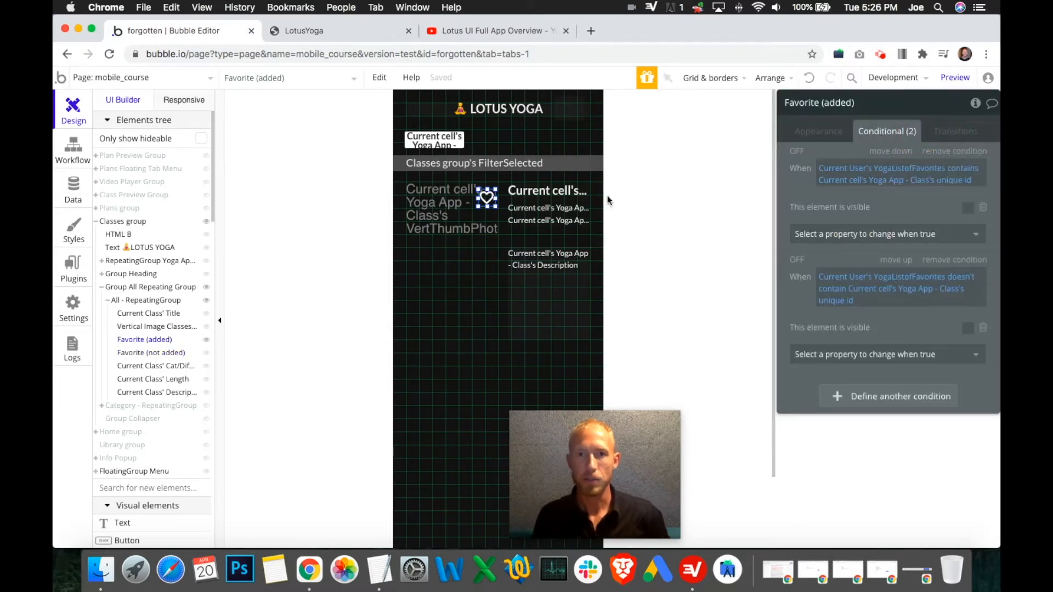
{"action": "left_click", "coordinate": [165, 355]}
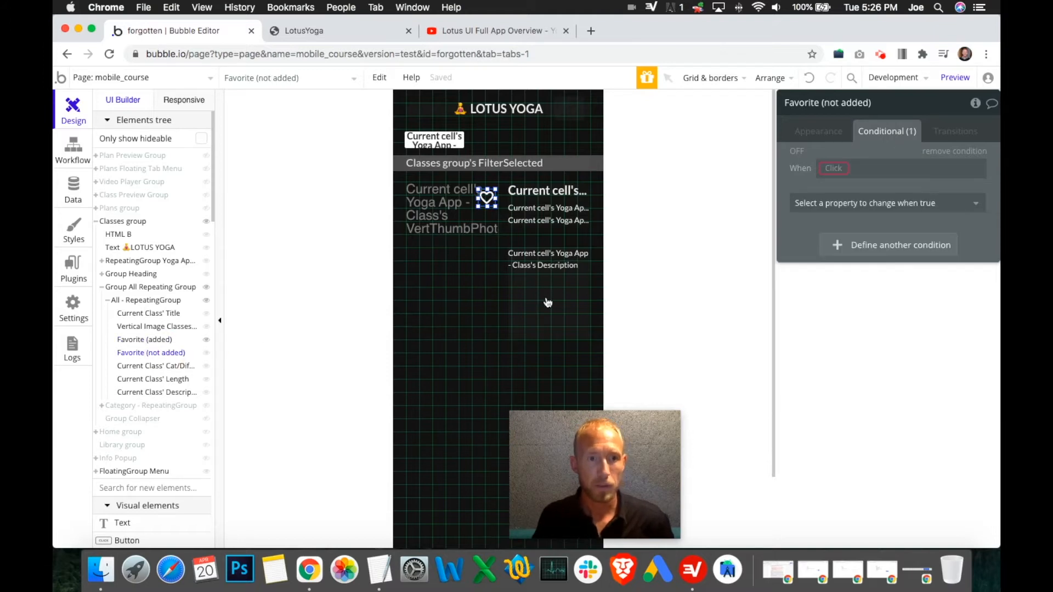
{"action": "right_click", "coordinate": [834, 168]}
{"action": "left_click", "coordinate": [909, 152]}
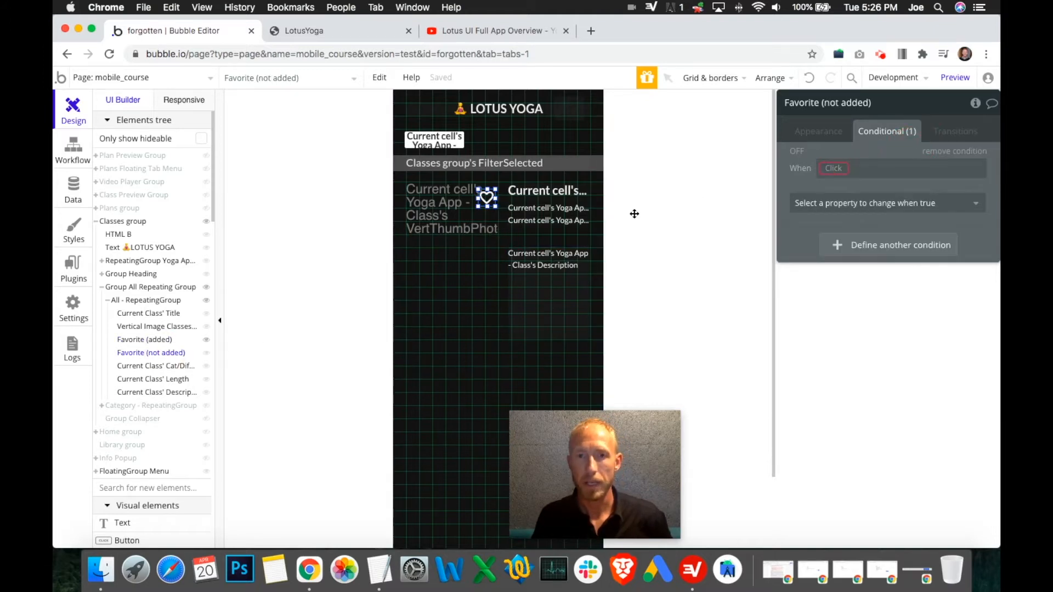
{"action": "left_click", "coordinate": [926, 252]}
{"action": "left_click", "coordinate": [894, 211]}
{"action": "left_click", "coordinate": [866, 253]}
- Paste the copied expression into a second condition on Favorite (not added) and change its operator to "doesn't contain"
{"action": "right_click", "coordinate": [834, 276]}
{"action": "left_click", "coordinate": [913, 264]}
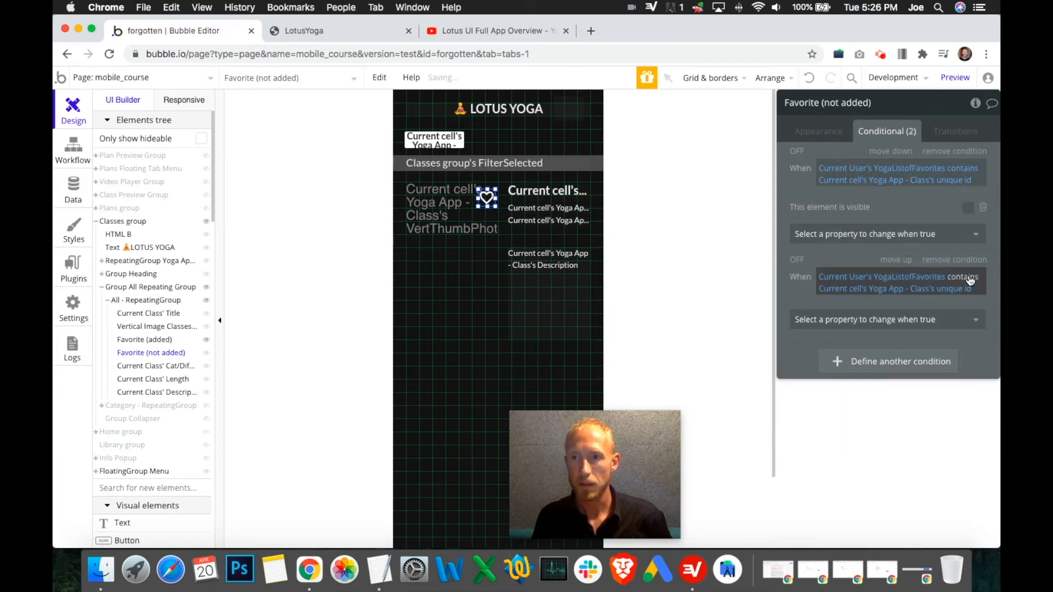
{"action": "left_click", "coordinate": [964, 277]}
{"action": "left_click", "coordinate": [859, 345]}
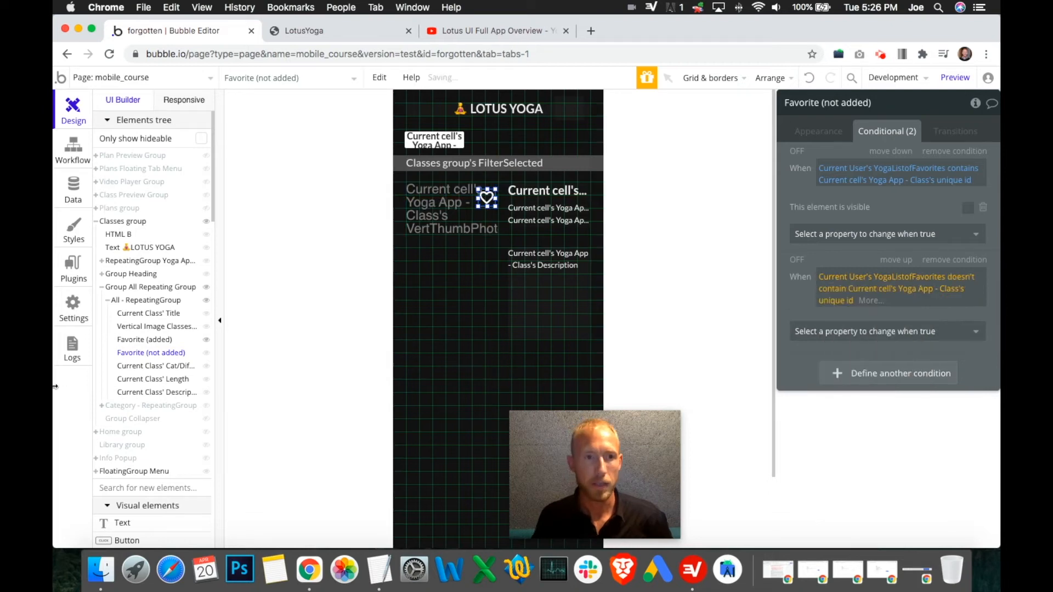
- Compare with Favorite (added)'s conditions and add "This element is visible" to Favorite (not added)'s "doesn't contain" condition
{"action": "left_click", "coordinate": [139, 341]}
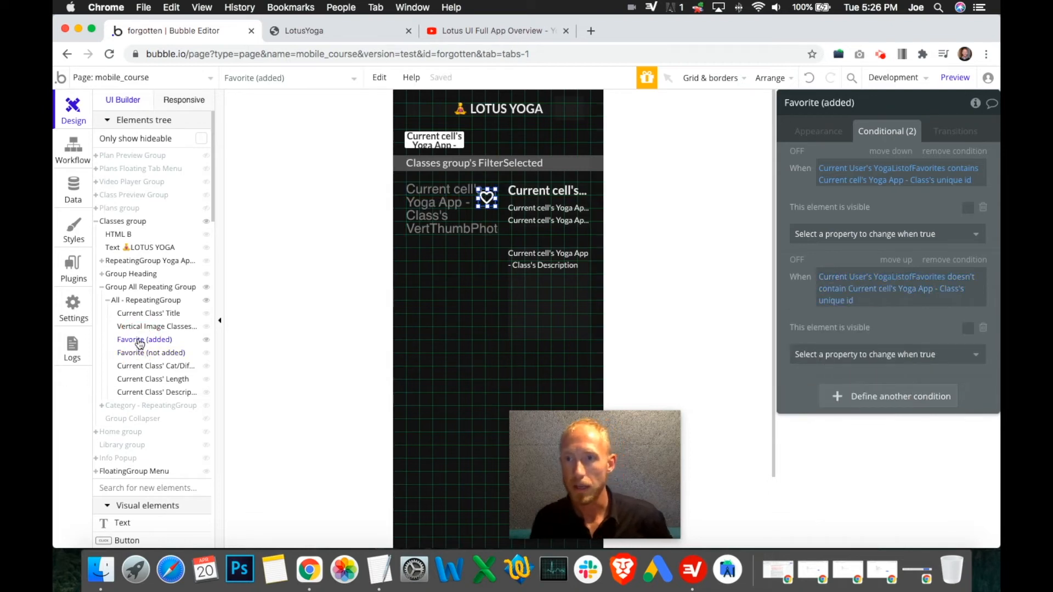
{"action": "left_click", "coordinate": [143, 354]}
{"action": "left_click", "coordinate": [949, 331]}
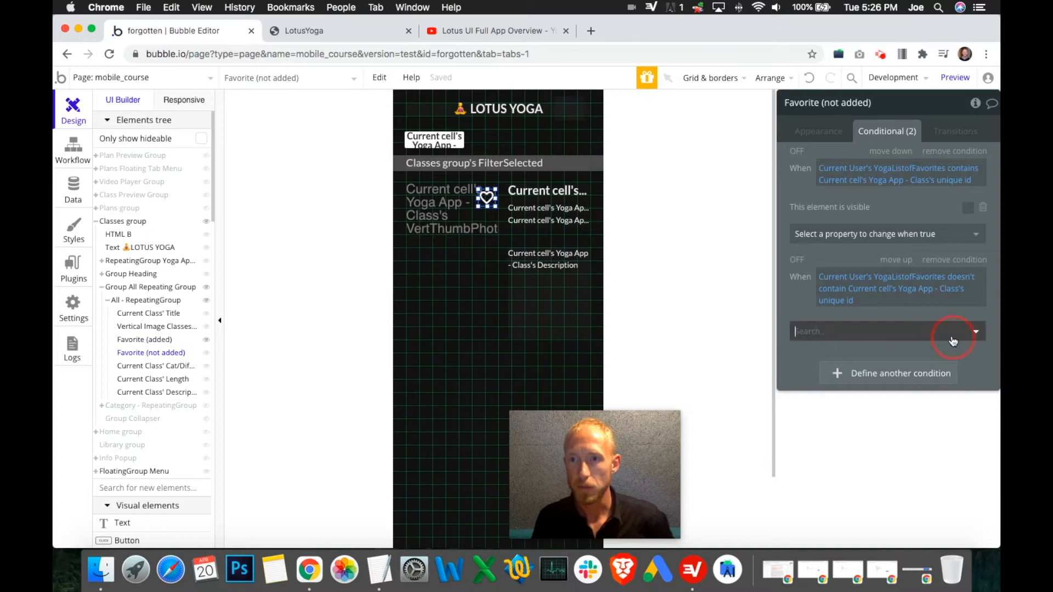
{"action": "left_click", "coordinate": [887, 378]}
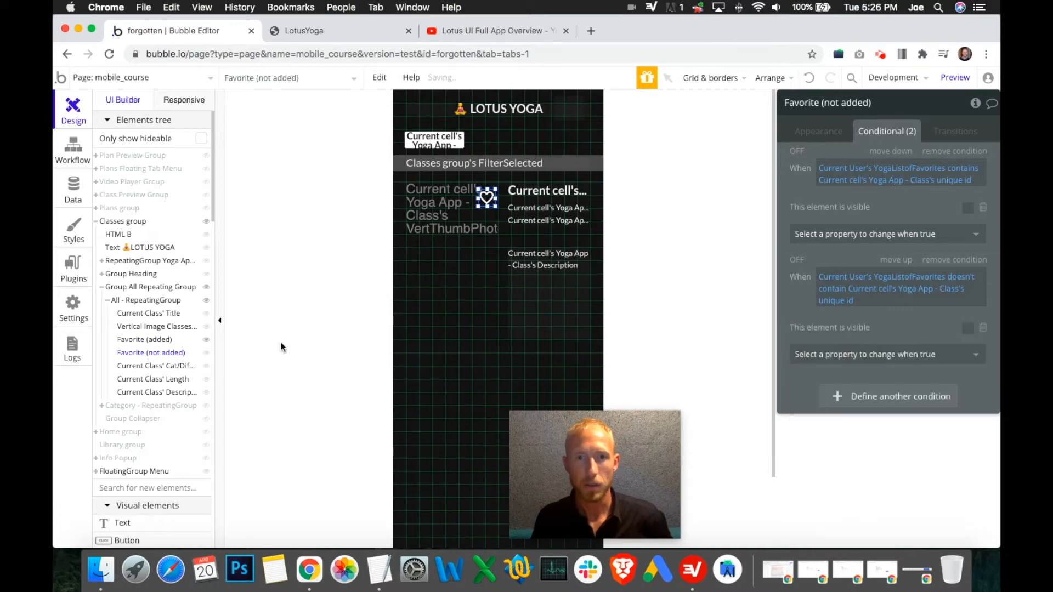
- Hide Favorite (not added) in the editor and change Favorite (added)'s icon to the filled heart found with "fav"
{"action": "left_click", "coordinate": [206, 353]}
{"action": "left_click", "coordinate": [176, 342]}
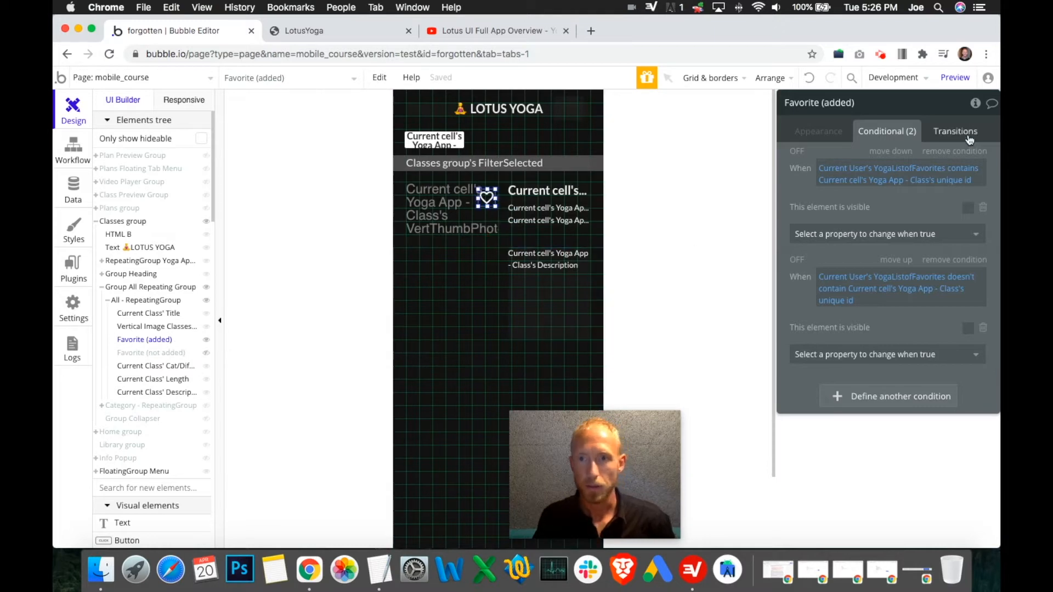
{"action": "left_click", "coordinate": [818, 132]}
{"action": "left_click", "coordinate": [935, 161]}
{"action": "type", "text": "fav"}
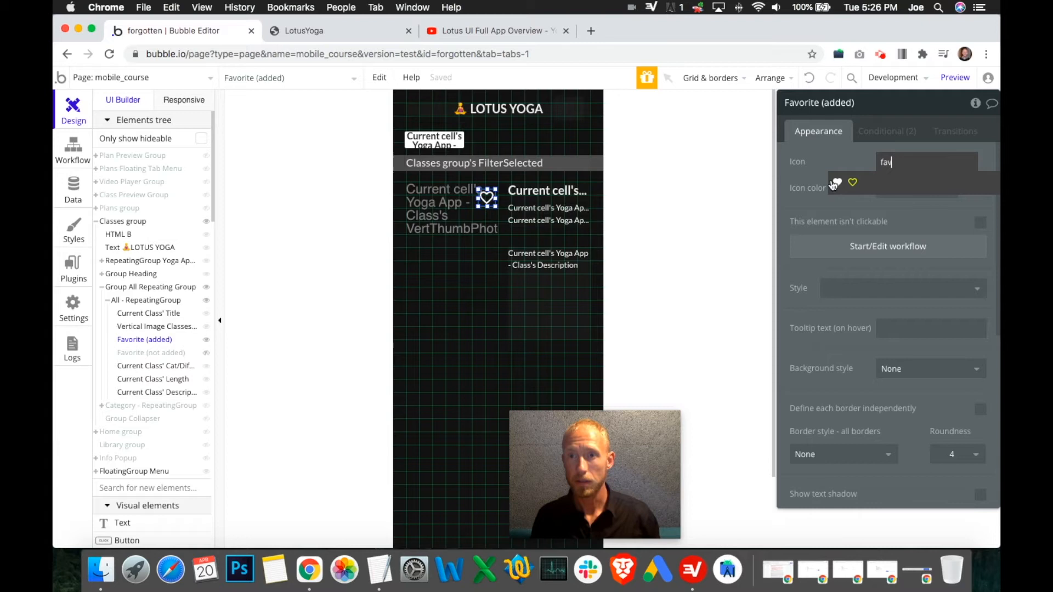
{"action": "left_click", "coordinate": [838, 182]}
{"action": "scroll", "coordinate": [935, 290], "scroll_direction": "down", "scroll_amount": 3}
{"action": "scroll", "coordinate": [935, 291], "scroll_direction": "up", "scroll_amount": 3}
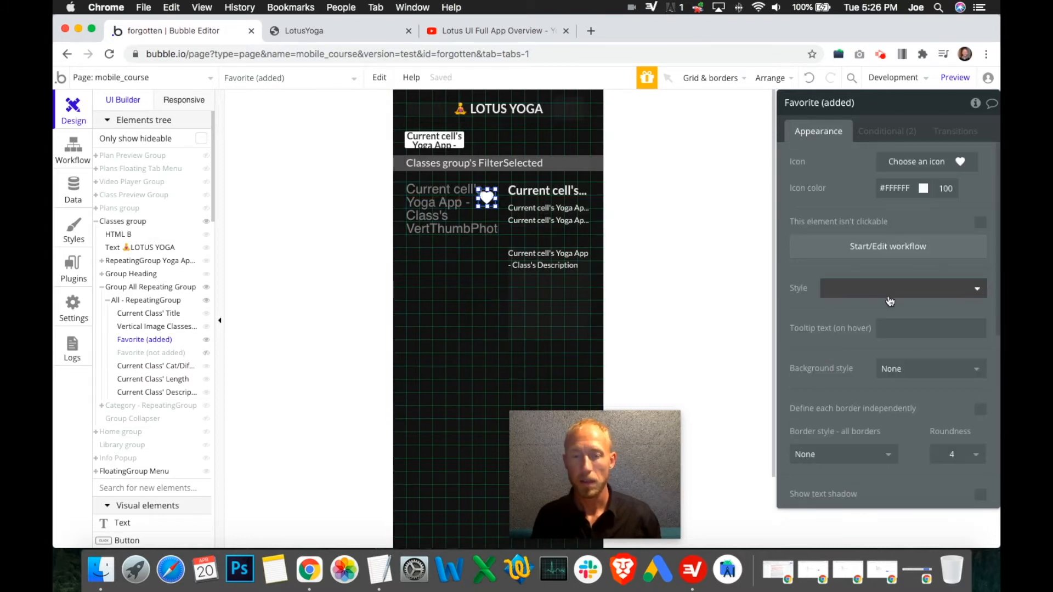
- Show the Class Preview Group in place of the Classes group and copy the INFO text's pink color code
{"action": "left_click", "coordinate": [206, 195]}
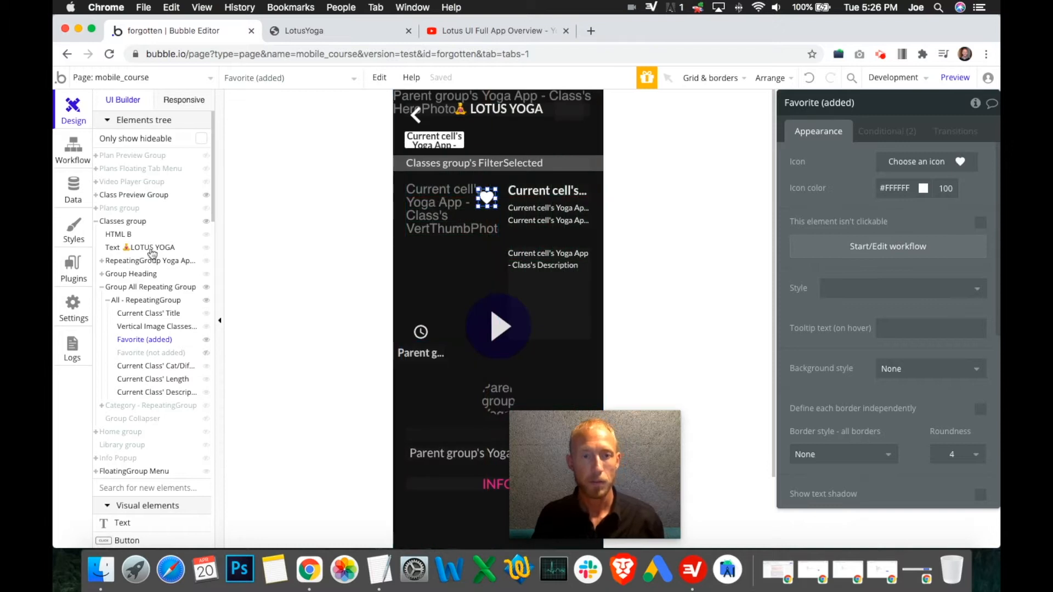
{"action": "left_click", "coordinate": [97, 197]}
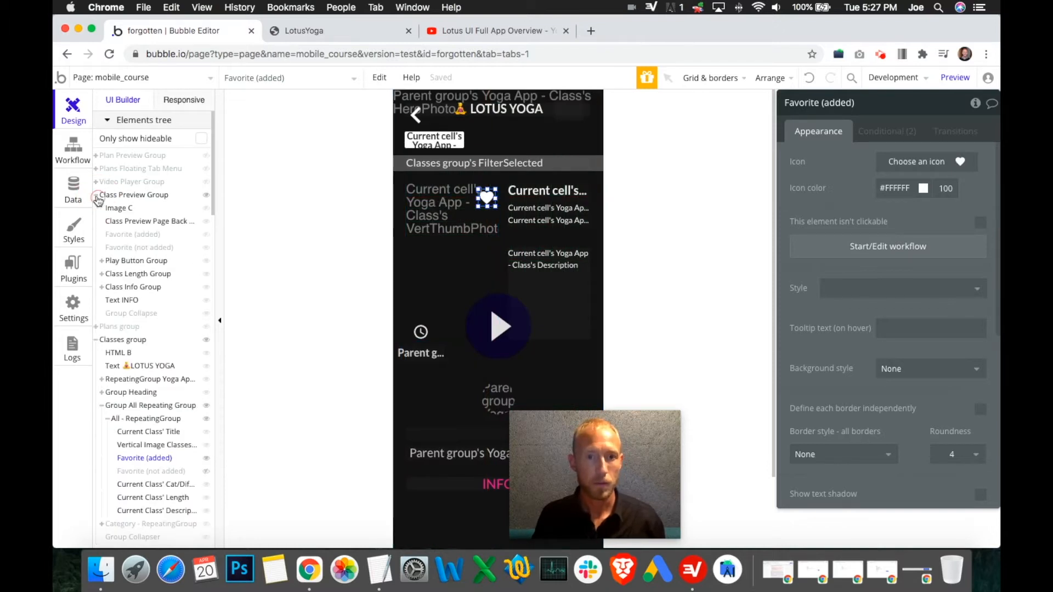
{"action": "left_click", "coordinate": [479, 484]}
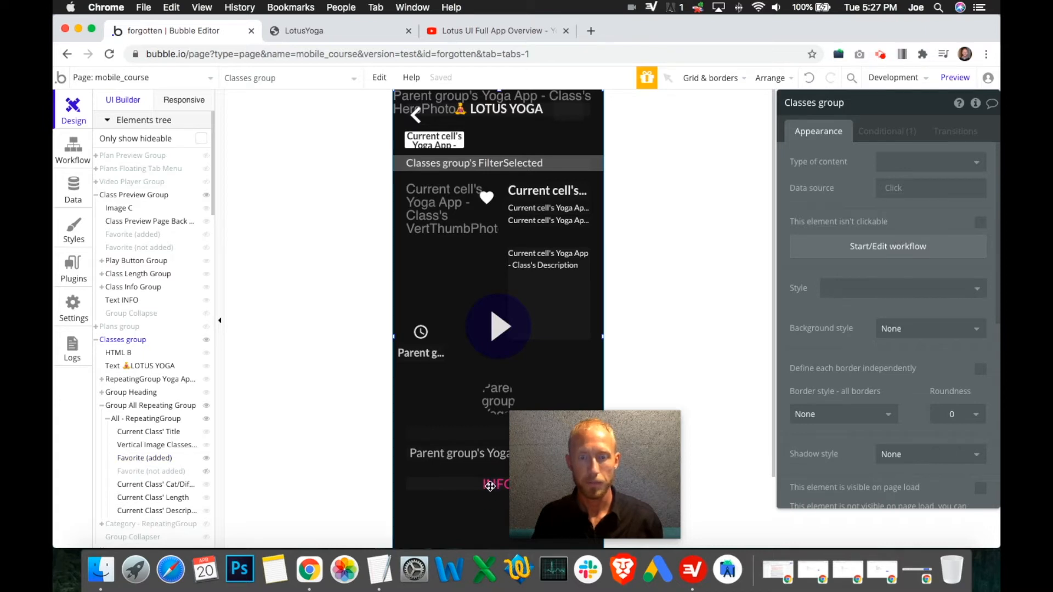
{"action": "left_click", "coordinate": [206, 341]}
{"action": "left_click", "coordinate": [482, 484]}
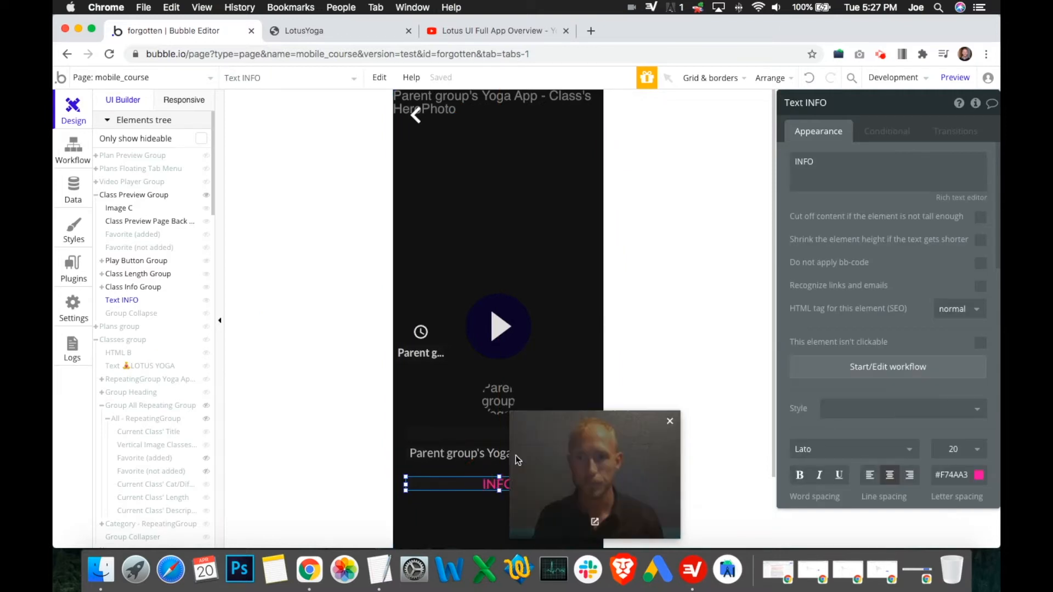
{"action": "scroll", "coordinate": [883, 320], "scroll_direction": "down", "scroll_amount": 5}
{"action": "scroll", "coordinate": [882, 320], "scroll_direction": "up", "scroll_amount": 5}
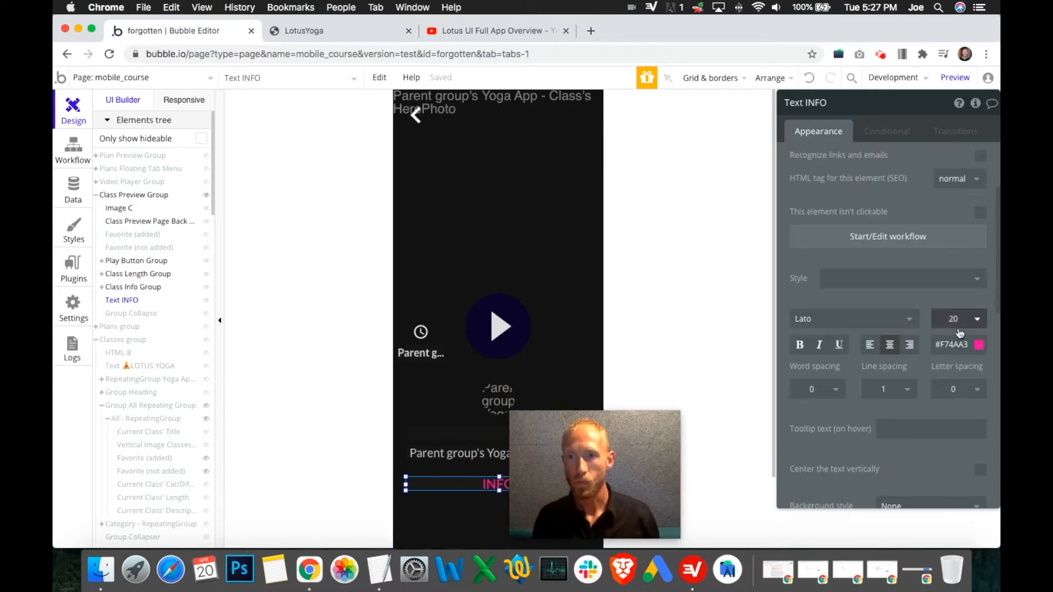
{"action": "left_click", "coordinate": [954, 339]}
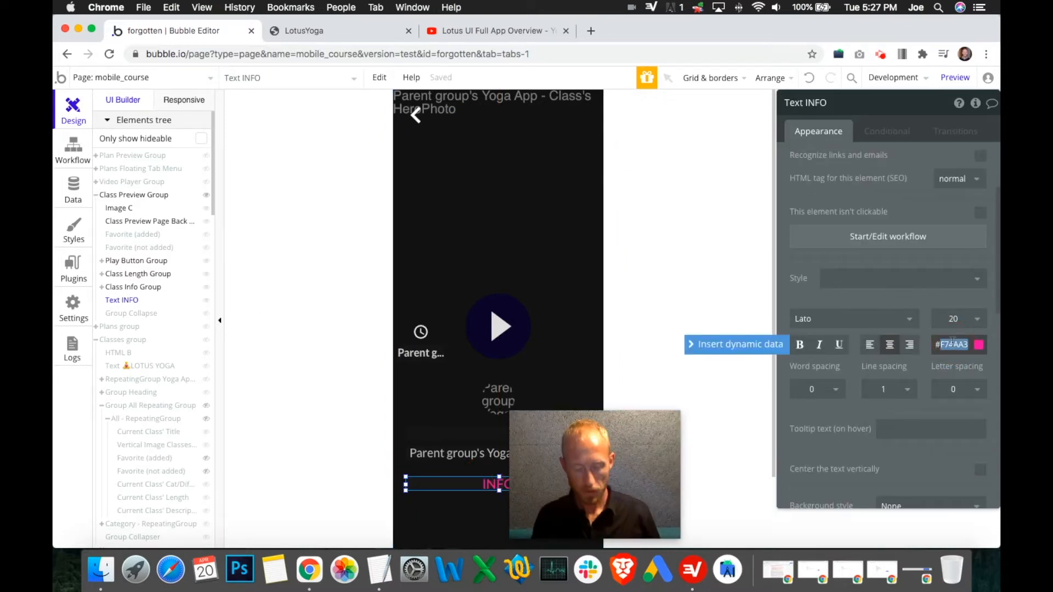
- Return to the Classes group and set Favorite (added)'s icon color to #F74AA3
{"action": "left_click", "coordinate": [207, 196]}
{"action": "left_click", "coordinate": [206, 340]}
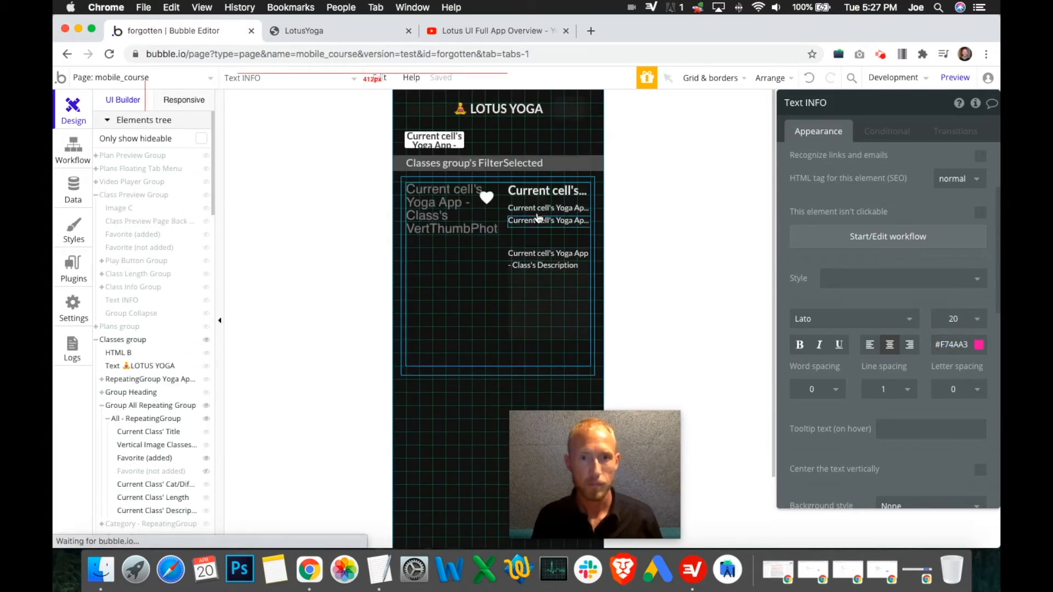
{"action": "left_click", "coordinate": [487, 197]}
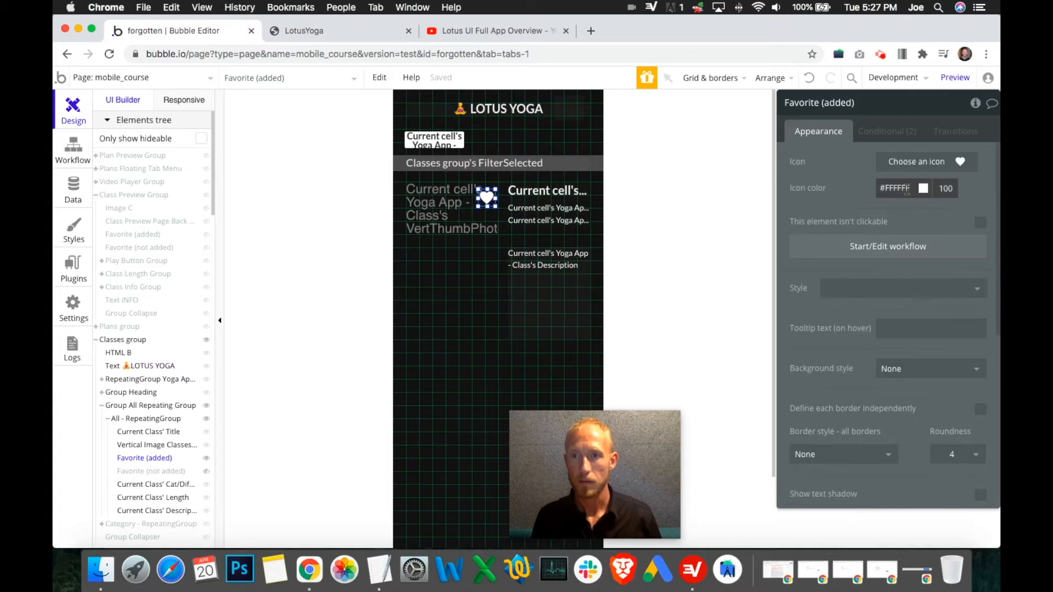
{"action": "left_click", "coordinate": [907, 189]}
{"action": "type", "text": "#F74AA3"}
{"action": "left_click", "coordinate": [851, 182]}
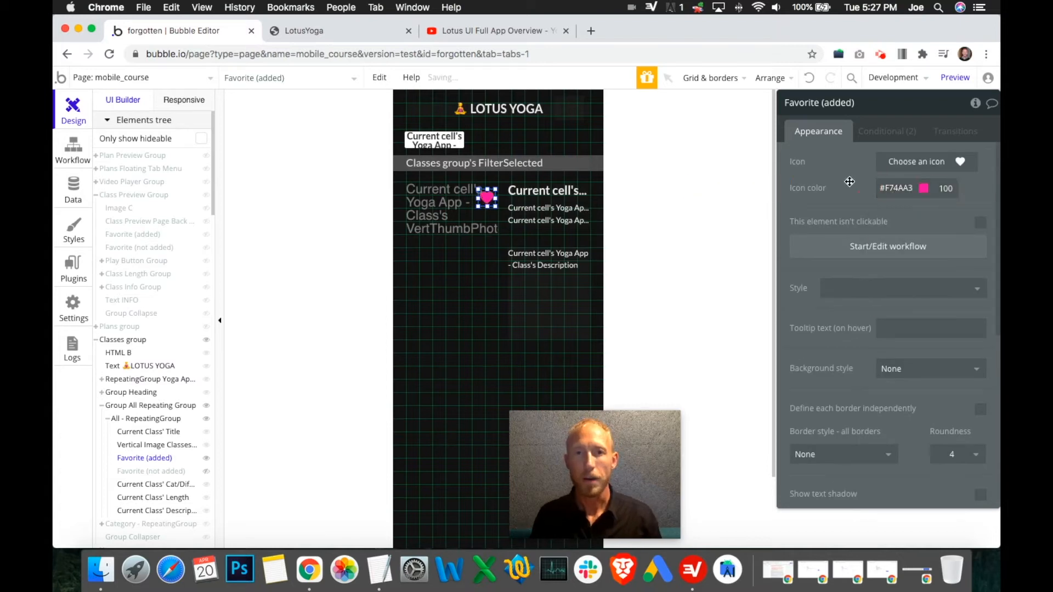
- Review Favorite (added)'s page-load visibility and enable "This element is visible" for its "contains" condition
{"action": "scroll", "coordinate": [877, 275], "scroll_direction": "down", "scroll_amount": 5}
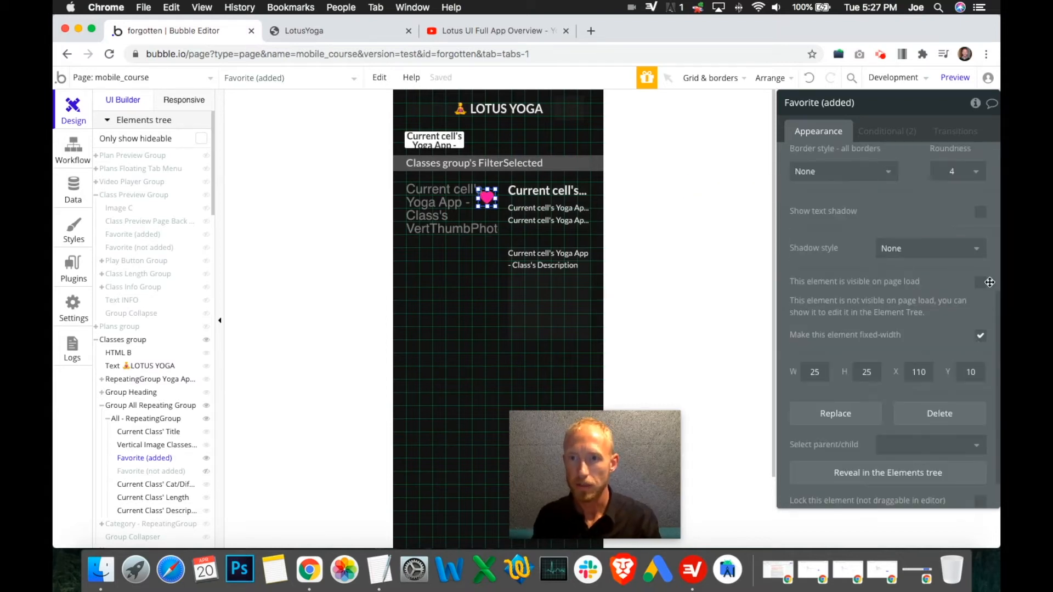
{"action": "left_click", "coordinate": [885, 132]}
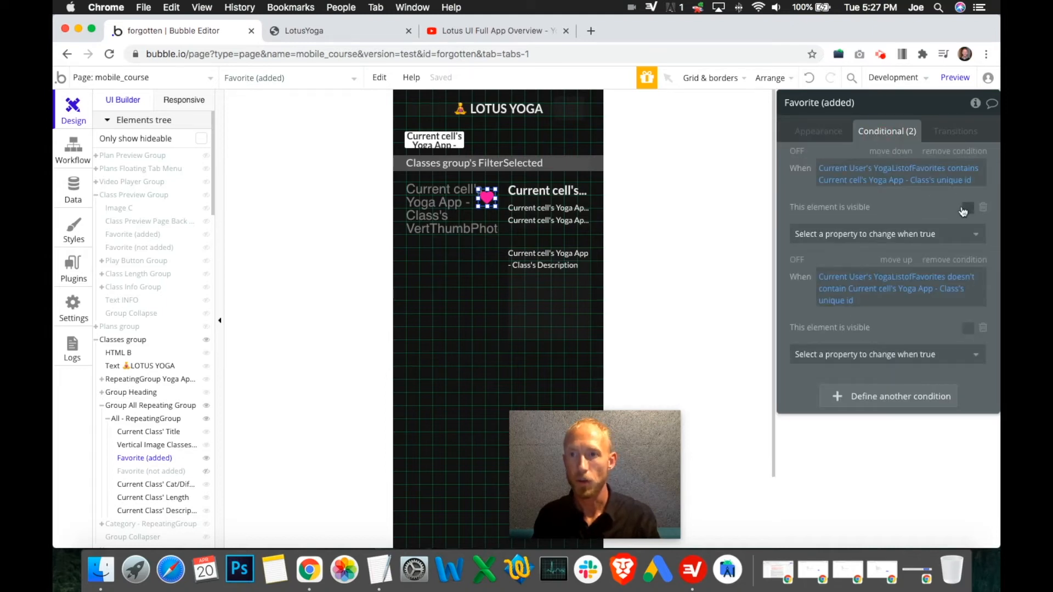
{"action": "left_click", "coordinate": [967, 208]}
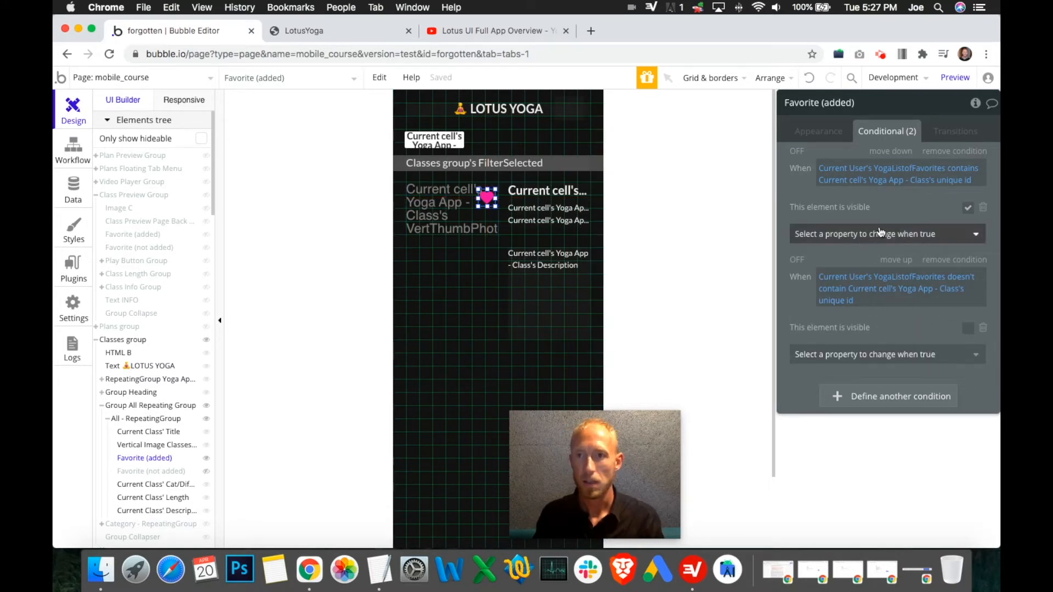
- Compare the two overlapping heart icons in the classes list and review Favorite (not added)'s visibility conditions
{"action": "left_click", "coordinate": [206, 459]}
{"action": "left_click", "coordinate": [206, 472]}
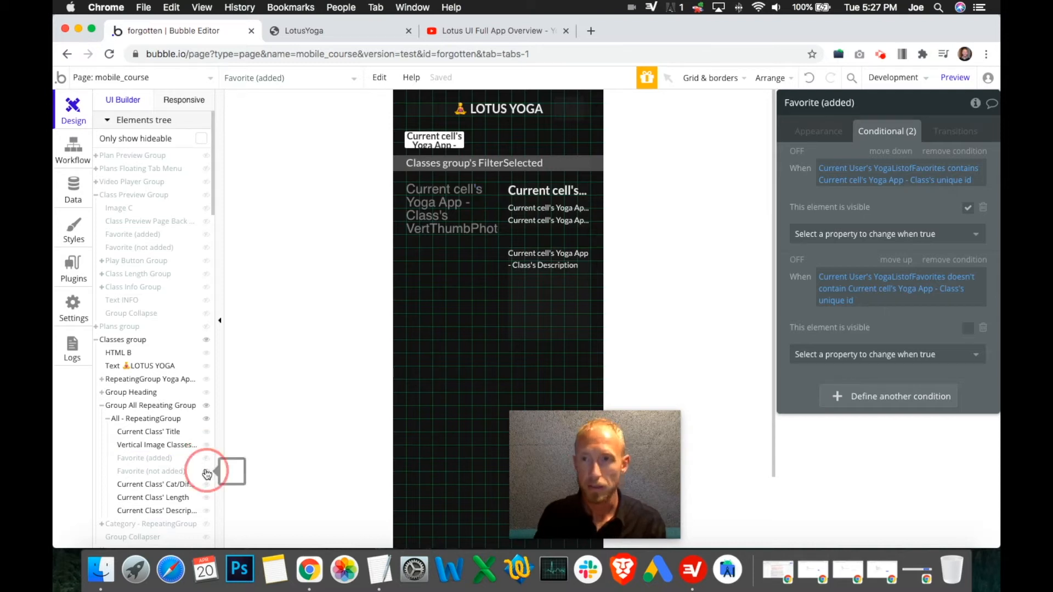
{"action": "left_click", "coordinate": [175, 473]}
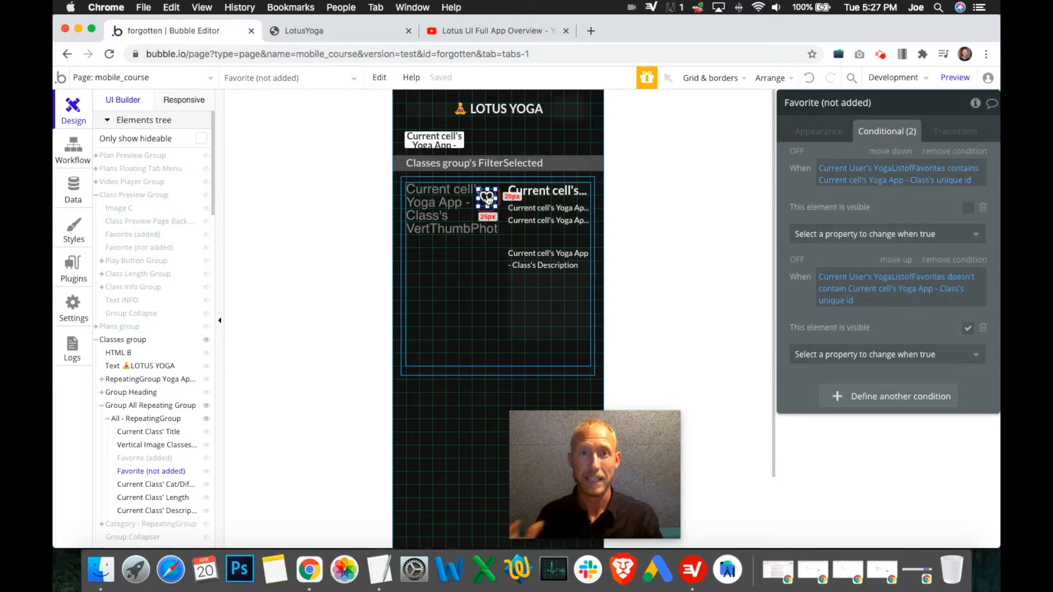
{"action": "left_click", "coordinate": [208, 478]}
{"action": "left_click", "coordinate": [206, 458]}
{"action": "left_click", "coordinate": [207, 475]}
{"action": "left_click", "coordinate": [206, 459]}
{"action": "left_click", "coordinate": [176, 471]}
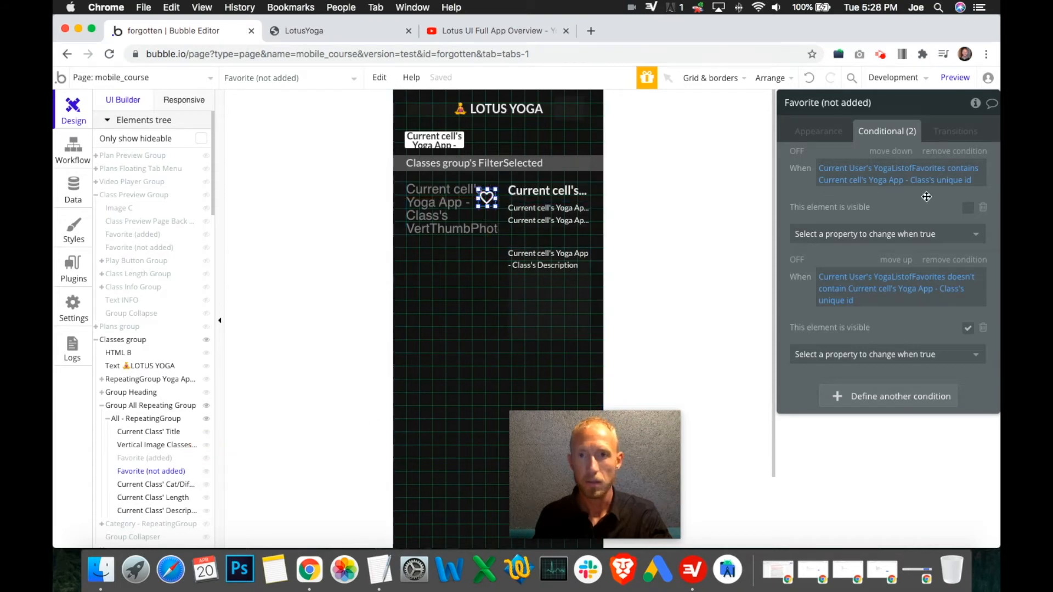
- Create a click workflow for the classes list's Favorite (not added) and copy the existing Favorite (not added) workflow's Make changes to User action into it
{"action": "left_click", "coordinate": [817, 132]}
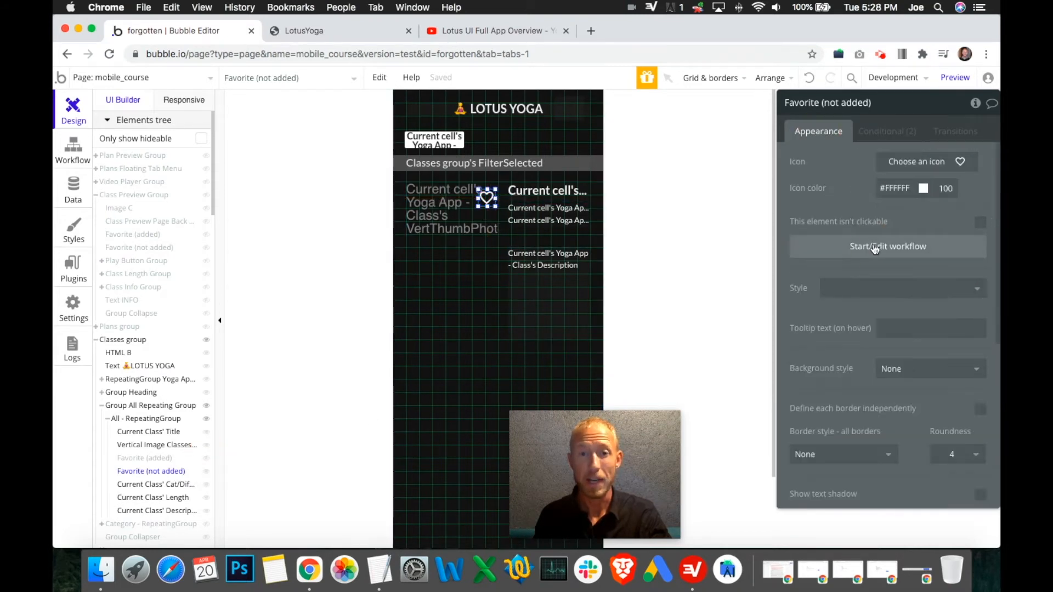
{"action": "left_click", "coordinate": [875, 248]}
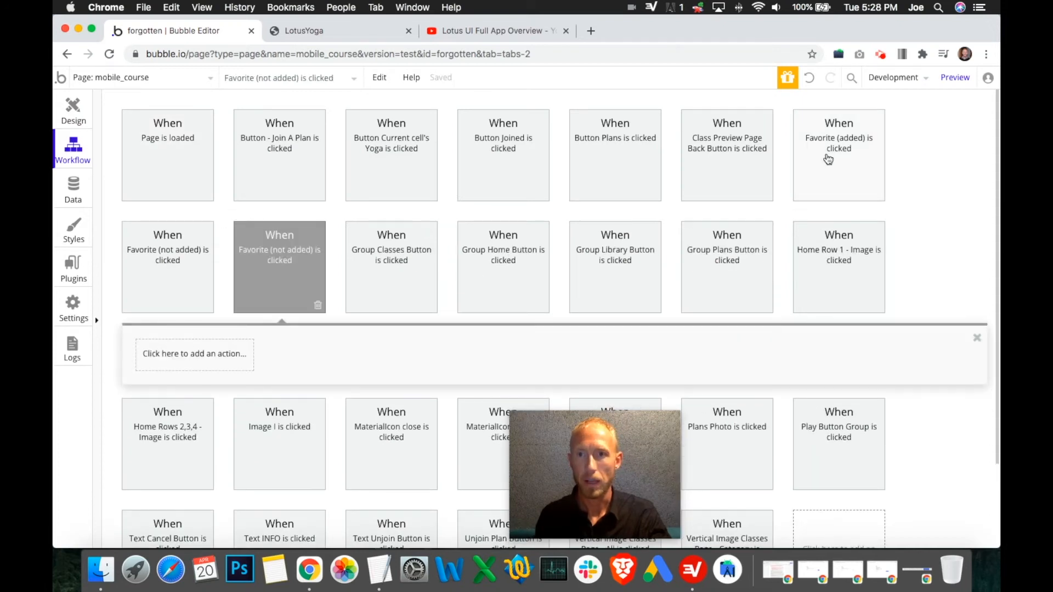
{"action": "double_click", "coordinate": [157, 266]}
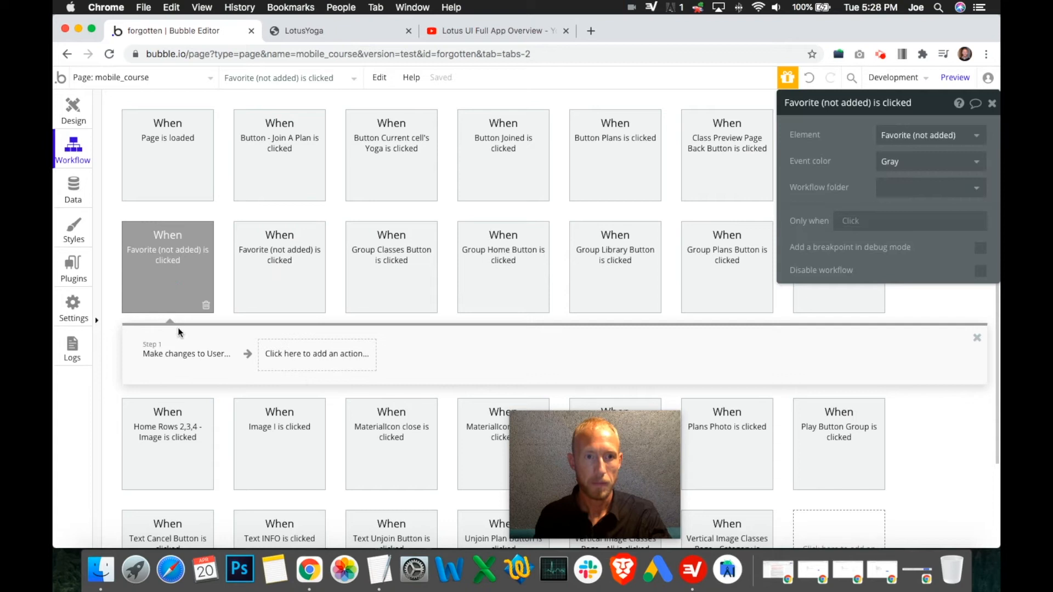
{"action": "right_click", "coordinate": [189, 356]}
{"action": "left_click", "coordinate": [224, 446]}
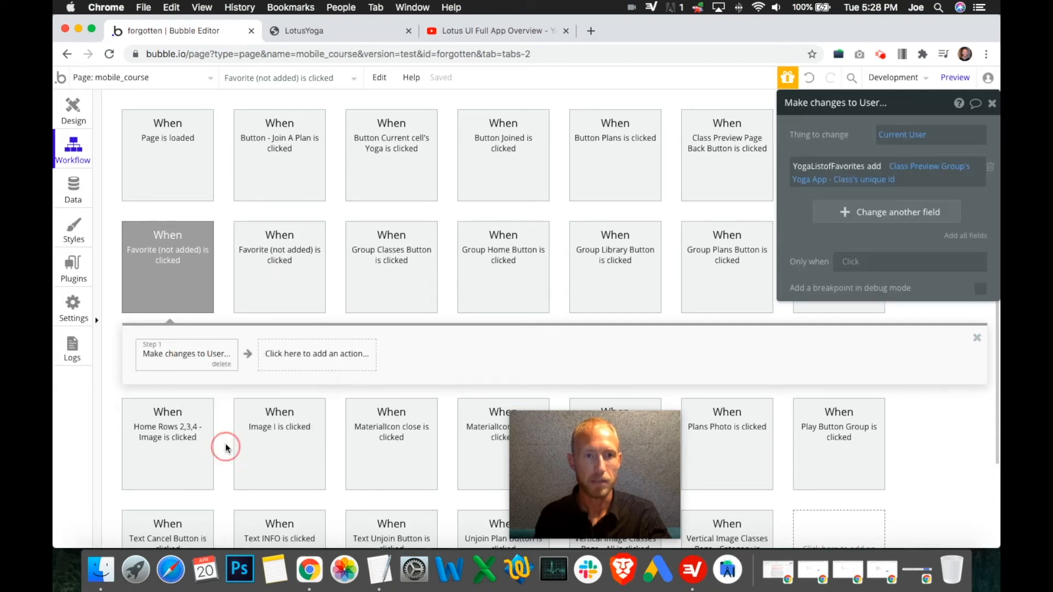
{"action": "left_click", "coordinate": [296, 248]}
{"action": "right_click", "coordinate": [211, 369]}
{"action": "left_click", "coordinate": [226, 378]}
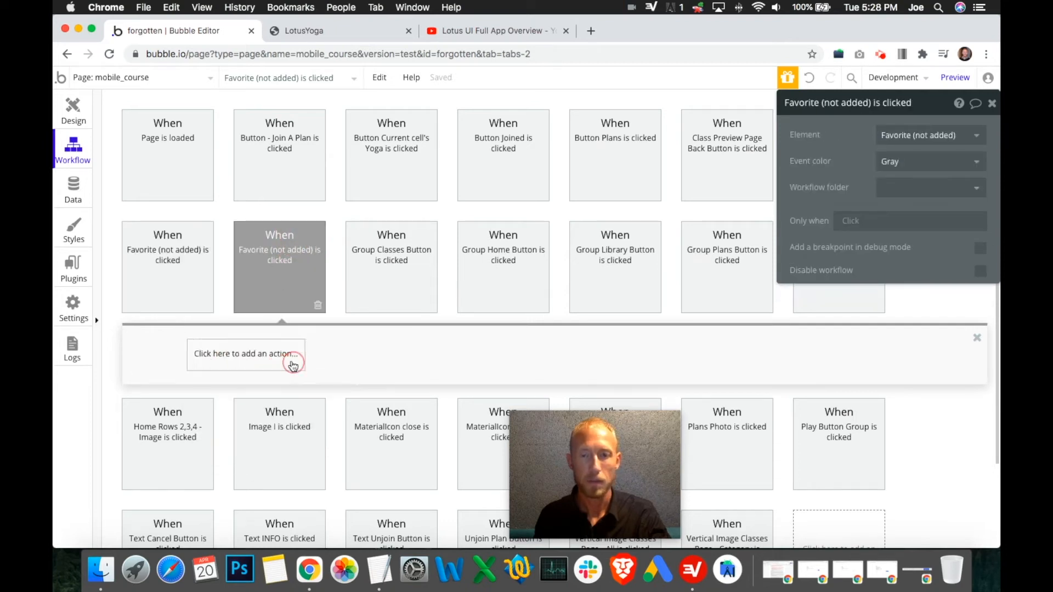
- Set the value added to YogaListofFavorites to Current cell's Yoga App - Class's unique id
{"action": "left_click", "coordinate": [903, 166]}
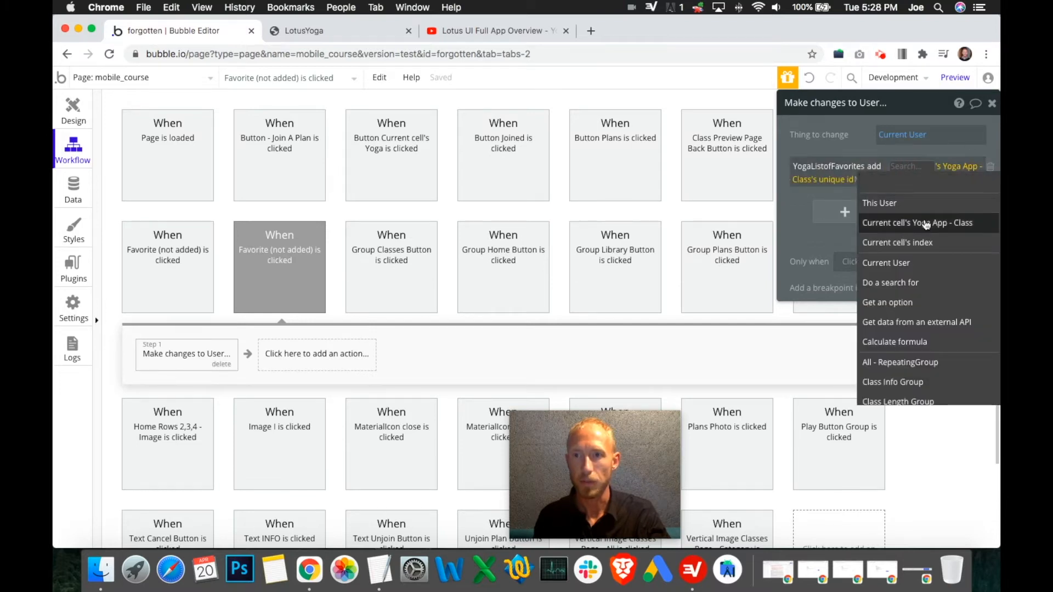
{"action": "left_click", "coordinate": [883, 223]}
{"action": "scroll", "coordinate": [865, 375], "scroll_direction": "down", "scroll_amount": 5}
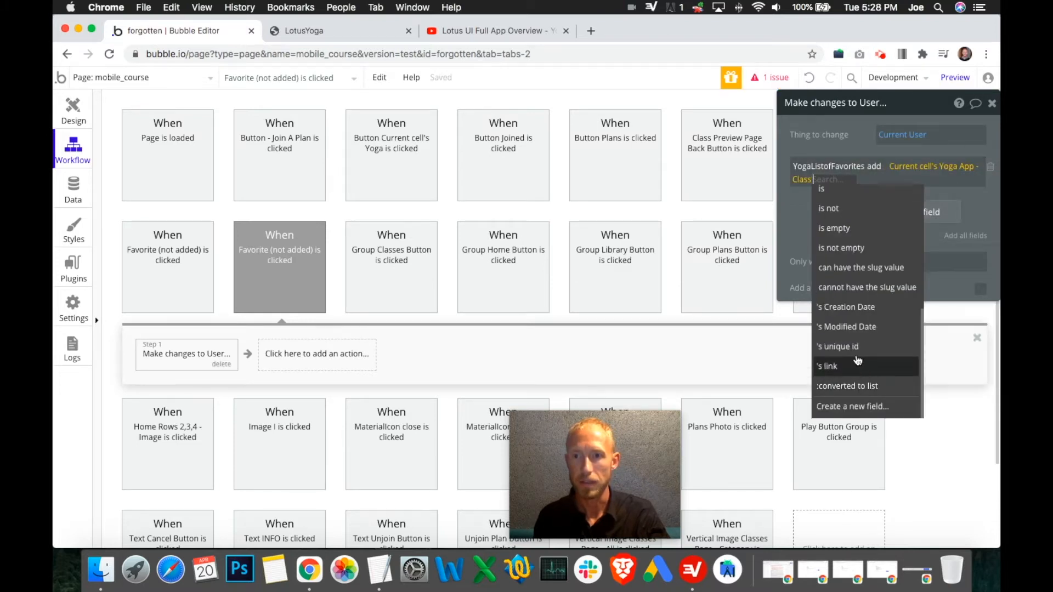
{"action": "left_click", "coordinate": [855, 346]}
{"action": "left_click", "coordinate": [945, 167]}
{"action": "left_click", "coordinate": [755, 207]}
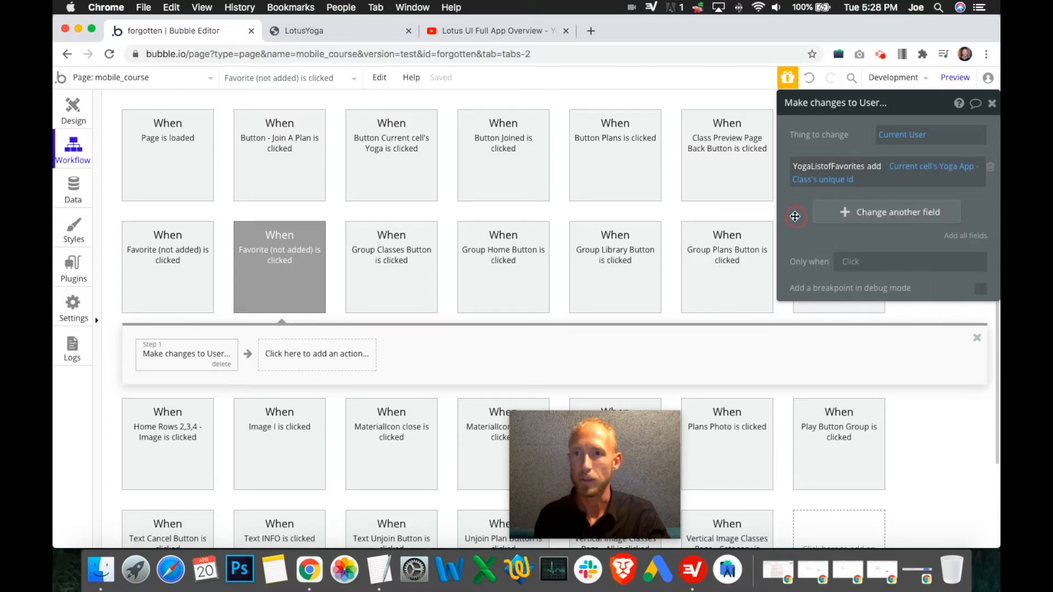
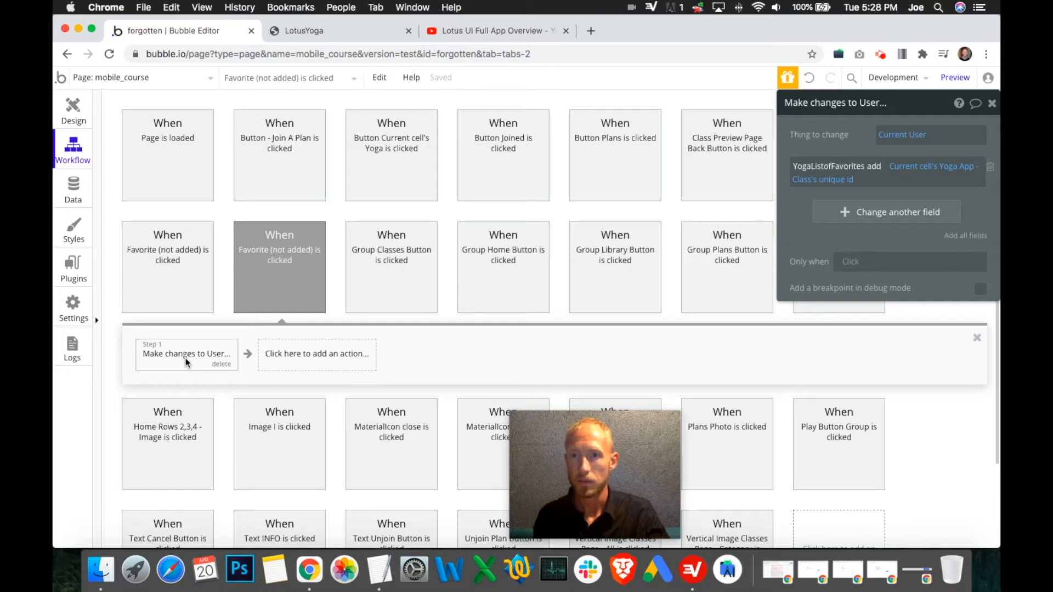
- Show Favorite (added) in place of Favorite (not added) in the classes list and create its click workflow
{"action": "left_click", "coordinate": [83, 109]}
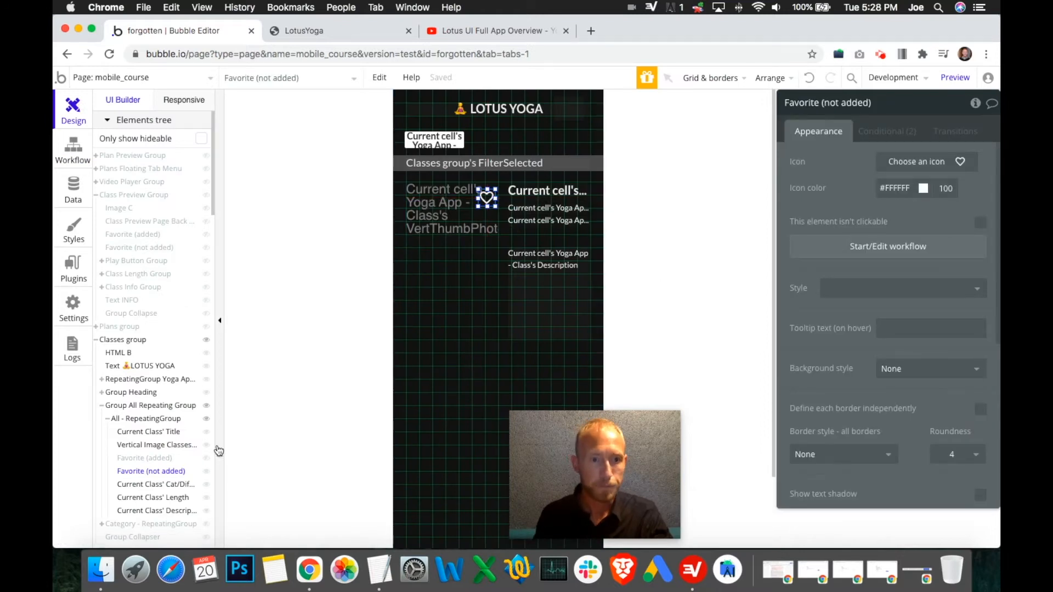
{"action": "left_click", "coordinate": [206, 471]}
{"action": "left_click", "coordinate": [206, 458]}
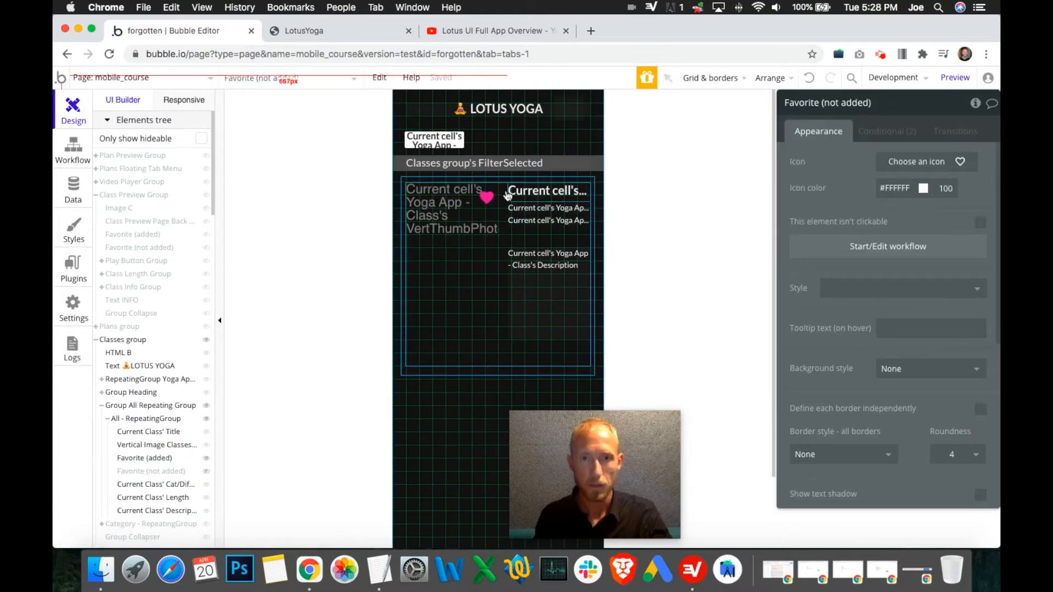
{"action": "left_click", "coordinate": [489, 201]}
{"action": "left_click", "coordinate": [872, 247]}
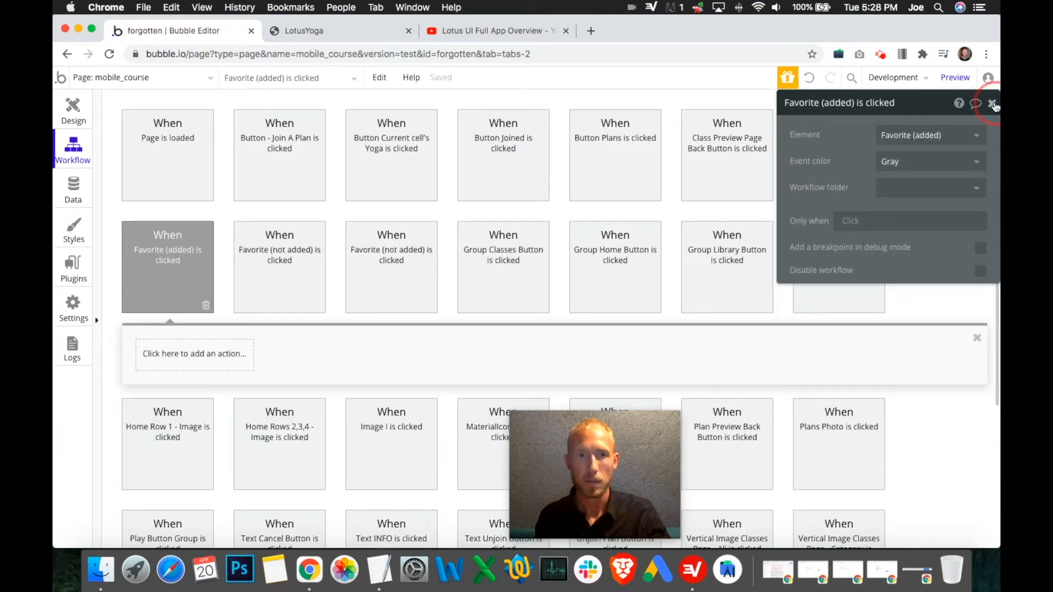
- Copy the Make changes to User action from the existing Favorite (added) workflow into the new, empty Favorite (added) workflow
{"action": "left_click", "coordinate": [993, 104]}
{"action": "left_click", "coordinate": [812, 170]}
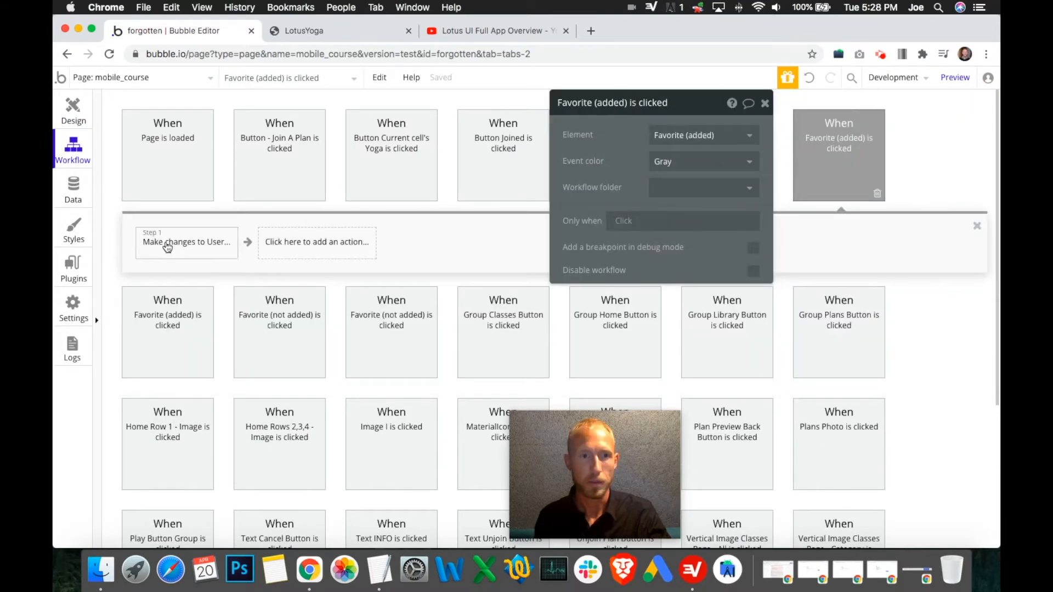
{"action": "right_click", "coordinate": [165, 244]}
{"action": "left_click", "coordinate": [198, 331]}
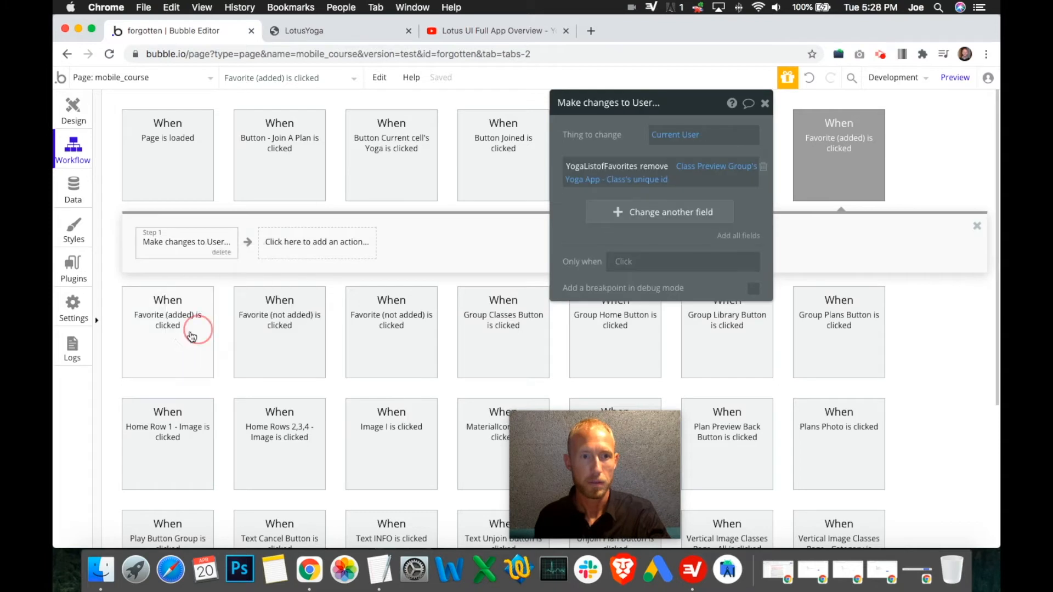
{"action": "left_click", "coordinate": [179, 335]}
{"action": "right_click", "coordinate": [182, 363]}
{"action": "left_click", "coordinate": [208, 366]}
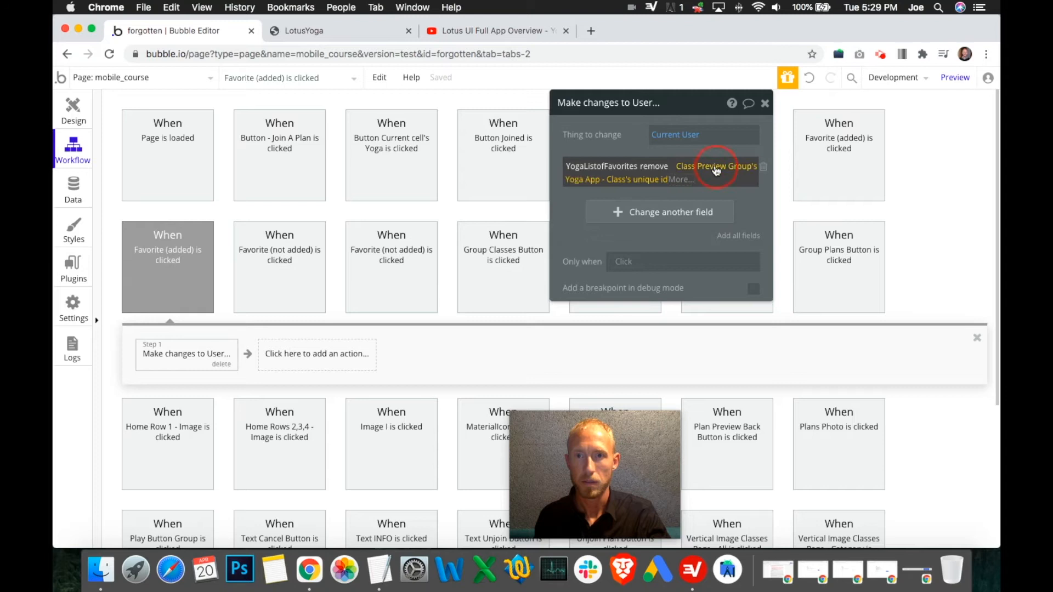
- Set the value removed from YogaListofFavorites to Current cell's Yoga App - Class's unique id and close the action's properties
{"action": "left_click", "coordinate": [715, 167]}
{"action": "left_click", "coordinate": [736, 225]}
{"action": "scroll", "coordinate": [669, 323], "scroll_direction": "down", "scroll_amount": 5}
{"action": "left_click", "coordinate": [653, 346]}
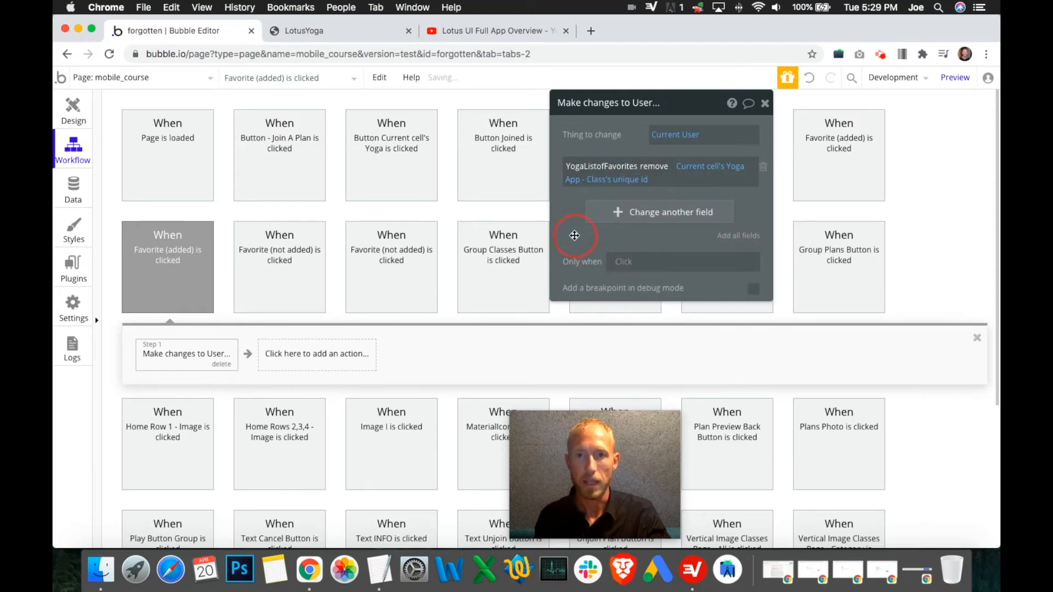
{"action": "left_click", "coordinate": [766, 103]}
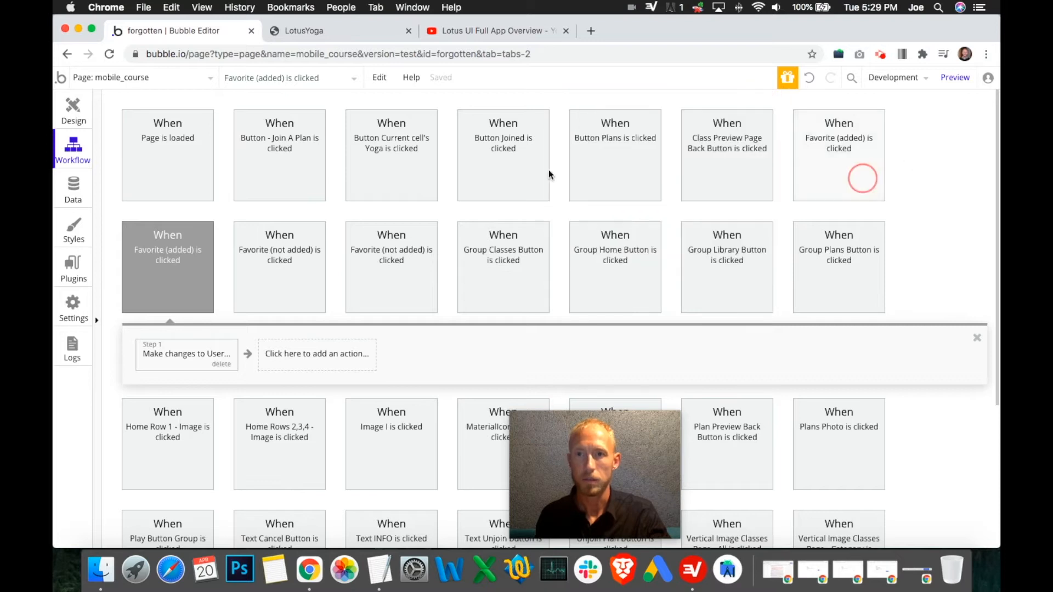
- Hide Favorite (added) and the collapsed Classes group in the page design, and reload the LotusYoga preview
{"action": "left_click", "coordinate": [85, 113]}
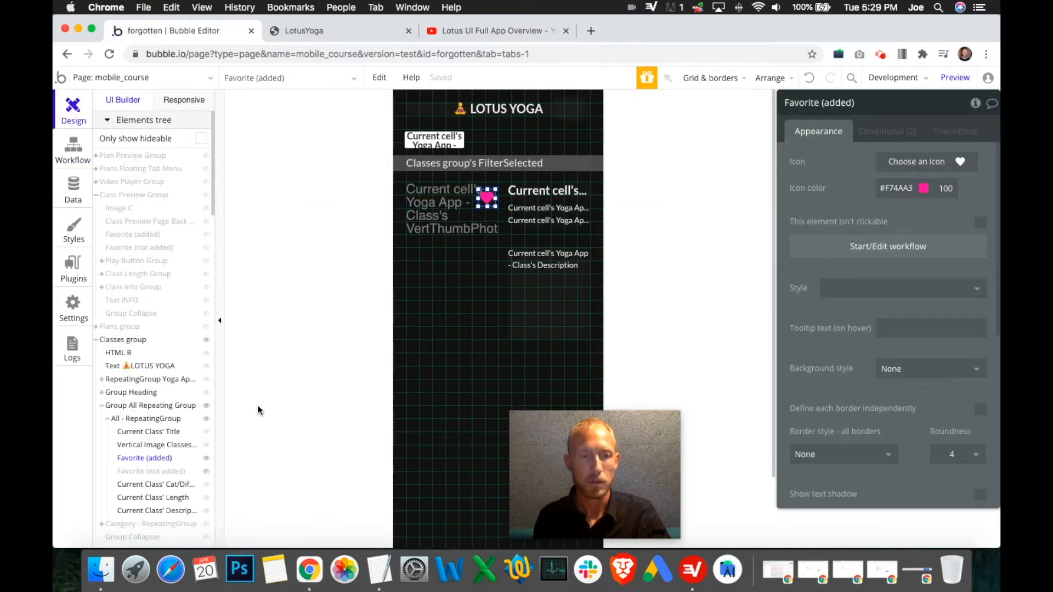
{"action": "left_click", "coordinate": [204, 459]}
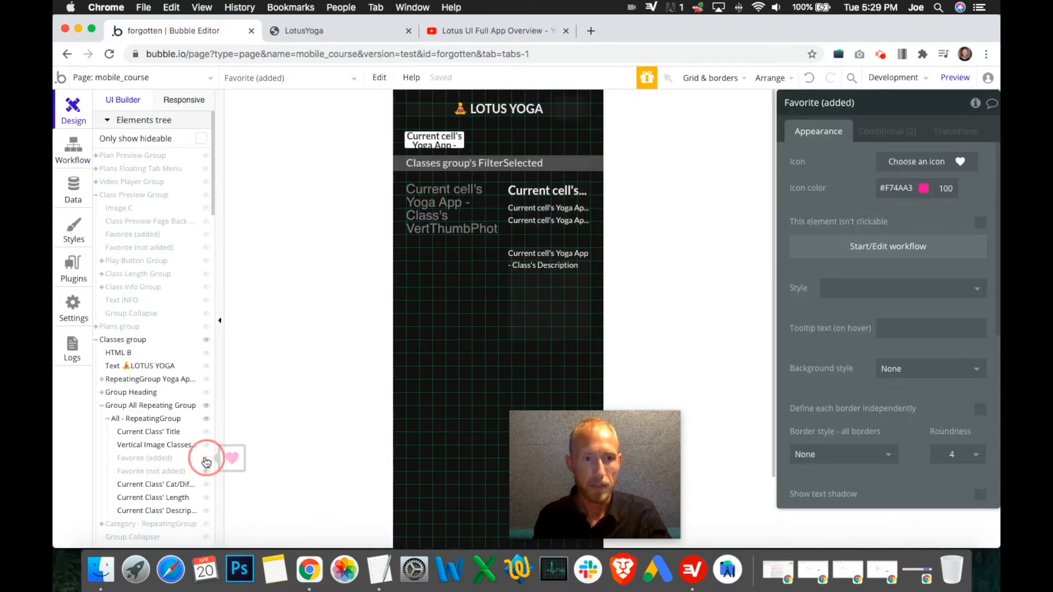
{"action": "left_click", "coordinate": [97, 341]}
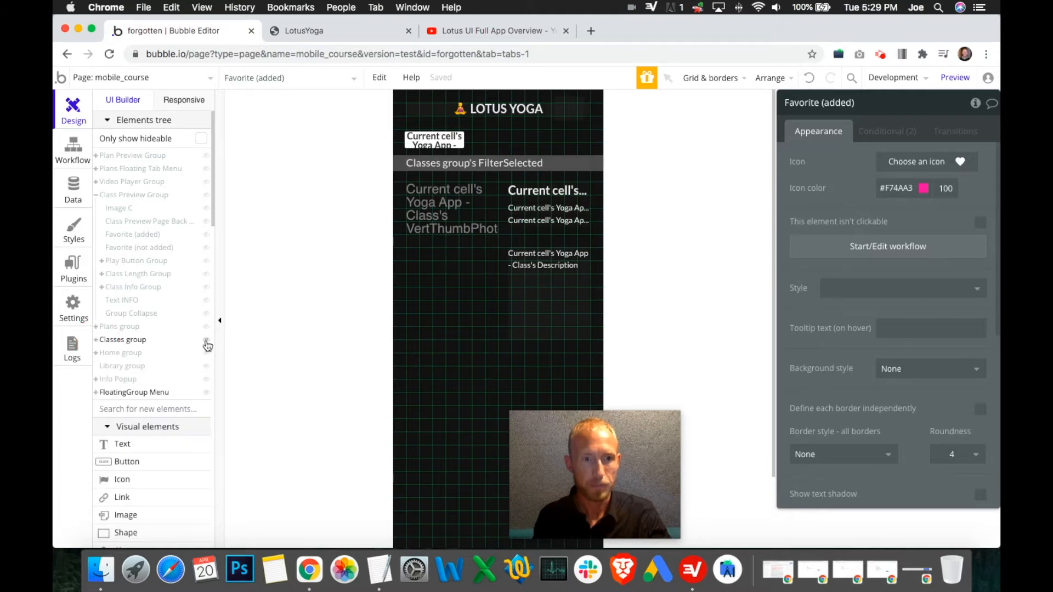
{"action": "left_click", "coordinate": [206, 341]}
{"action": "left_click", "coordinate": [345, 24]}
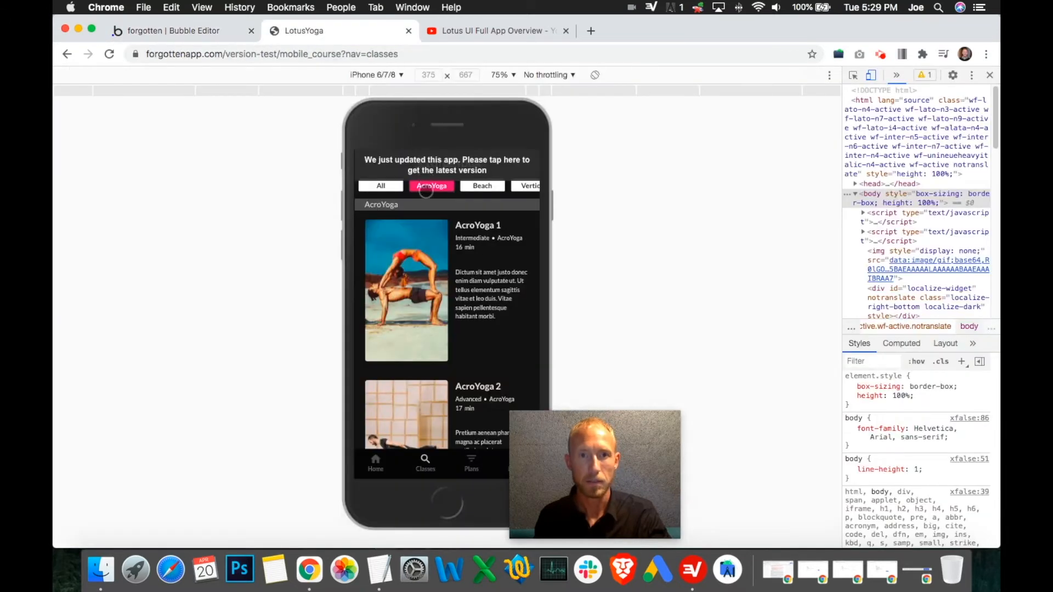
- Return to the Bubble editor, collapse the Class Preview Group, and show and expand the Classes group
{"action": "left_click", "coordinate": [193, 31]}
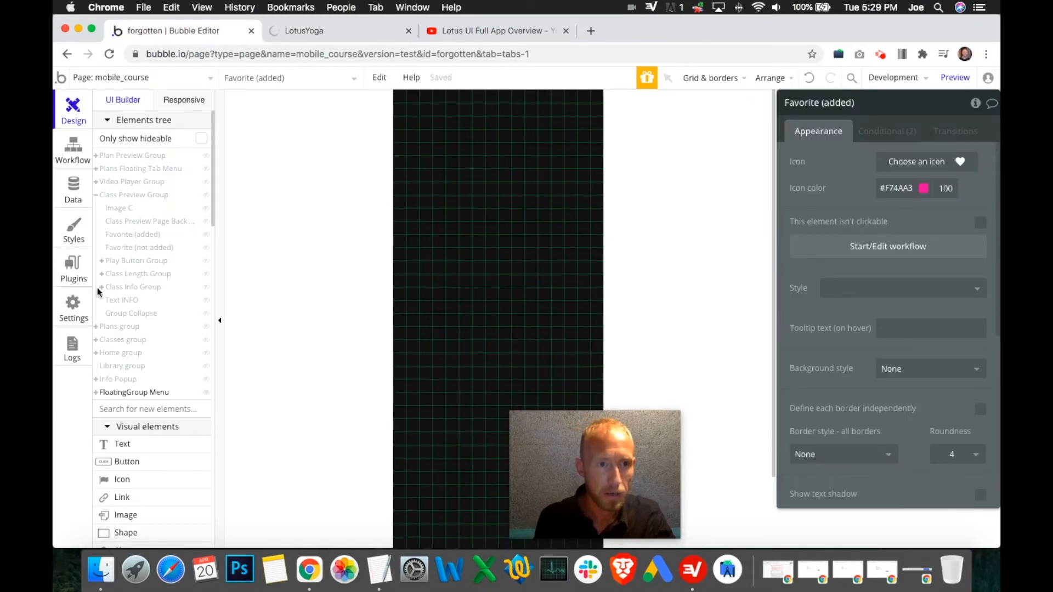
{"action": "left_click", "coordinate": [206, 195]}
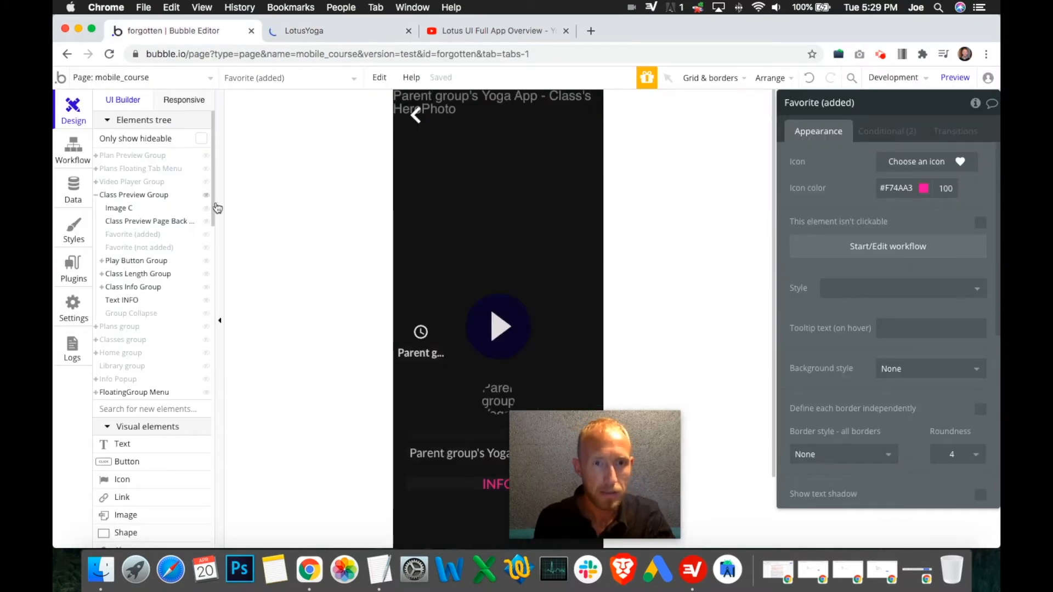
{"action": "left_click", "coordinate": [96, 195]}
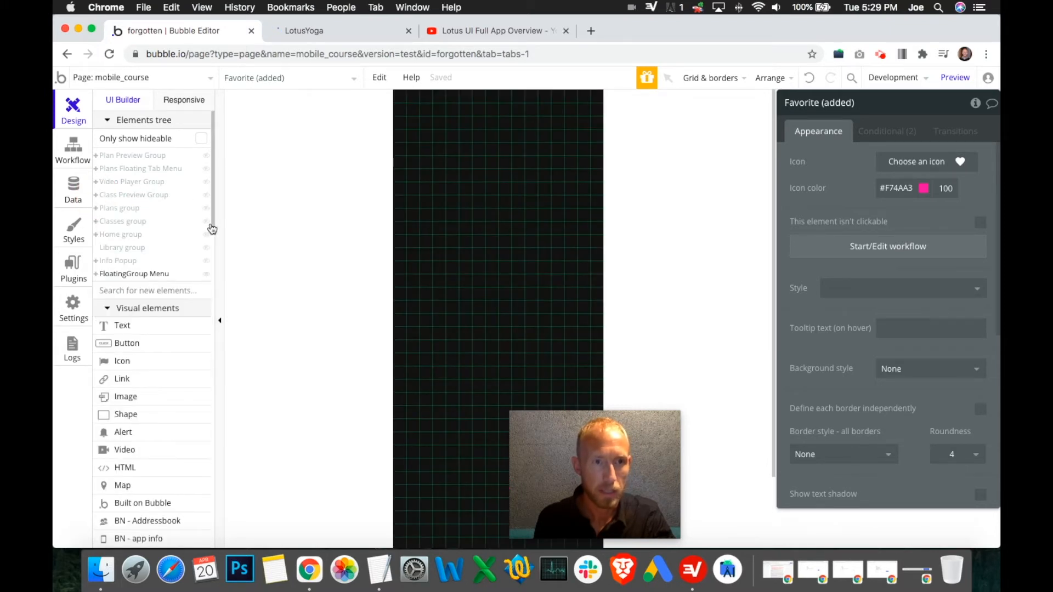
{"action": "left_click", "coordinate": [206, 222]}
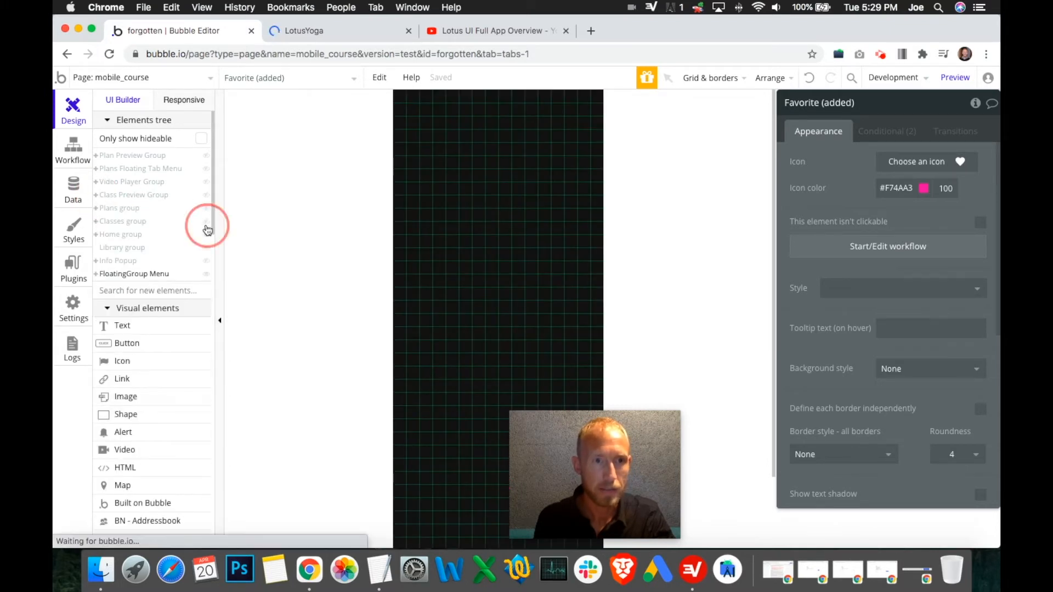
{"action": "left_click", "coordinate": [96, 222]}
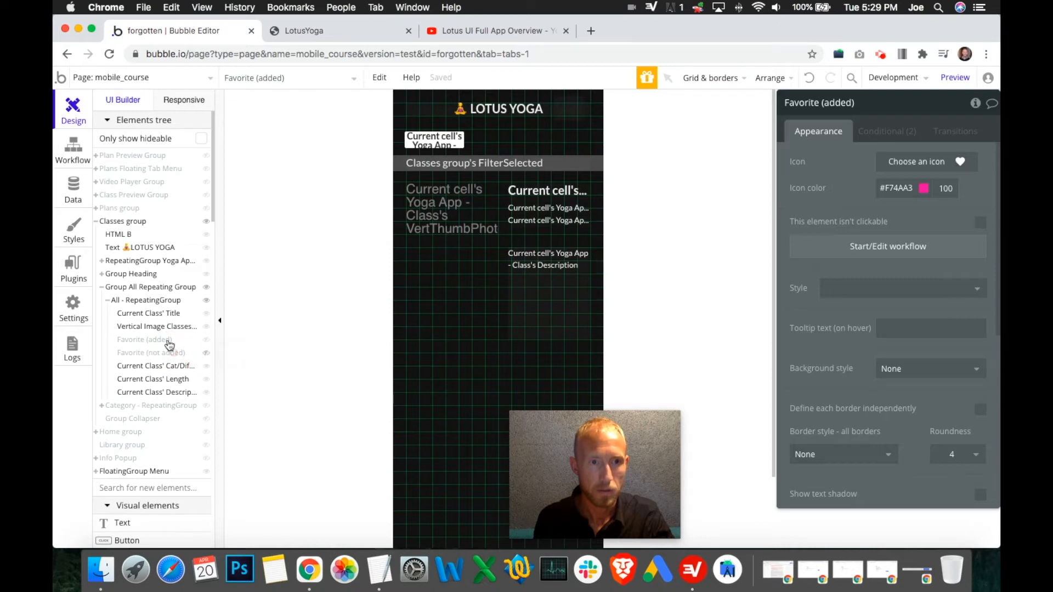
- Copy the All - RepeatingGroup's Favorite (not added) icon together with its workflows
{"action": "left_click", "coordinate": [164, 352]}
{"action": "right_click", "coordinate": [485, 198]}
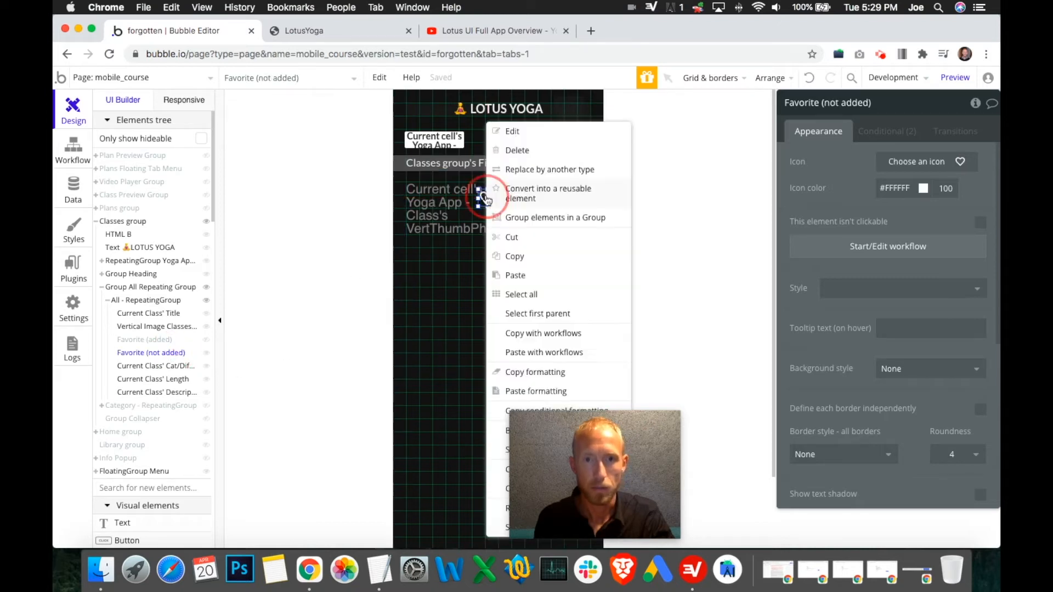
{"action": "left_click", "coordinate": [530, 336]}
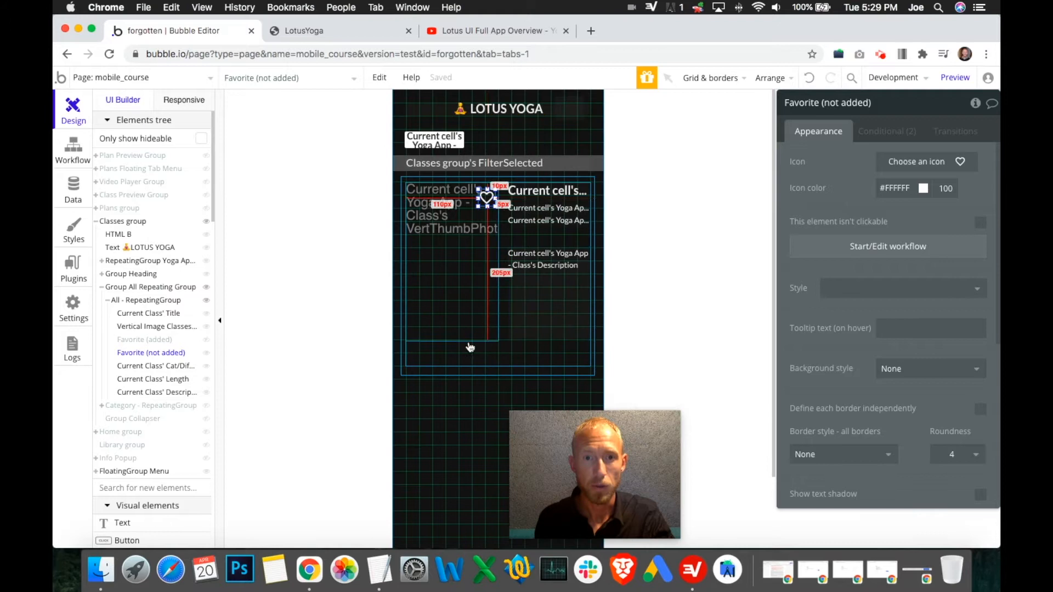
- Hide Group All Repeating Group, show Category - RepeatingGroup, and paste the copied Favorite (not added) icon with its workflows
{"action": "left_click", "coordinate": [206, 290]}
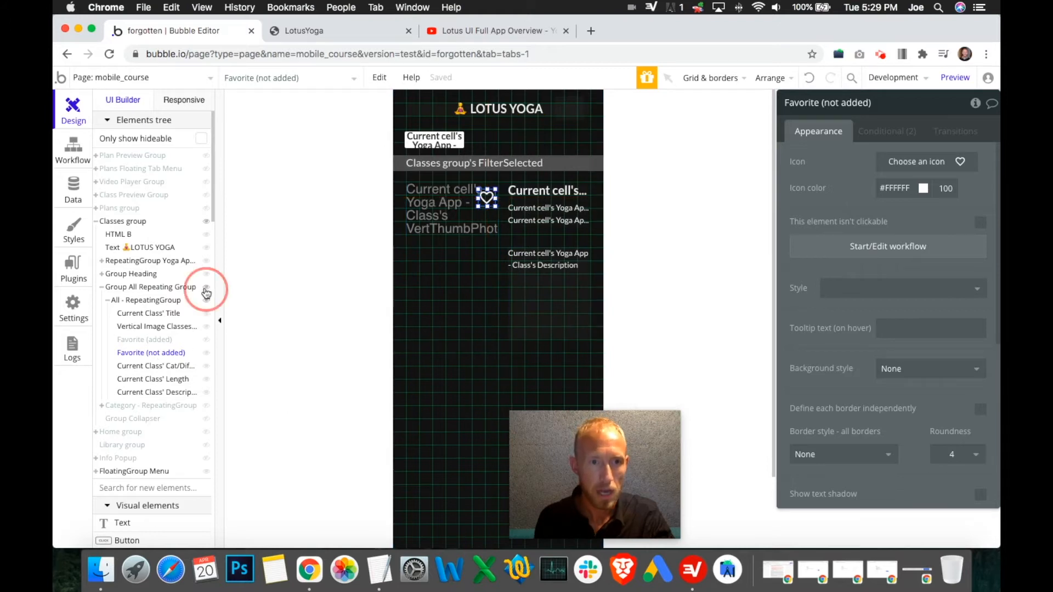
{"action": "left_click", "coordinate": [207, 406]}
{"action": "left_click", "coordinate": [476, 258]}
{"action": "right_click", "coordinate": [452, 245]}
{"action": "left_click_drag", "start_coordinate": [546, 432], "coordinate": [688, 418]}
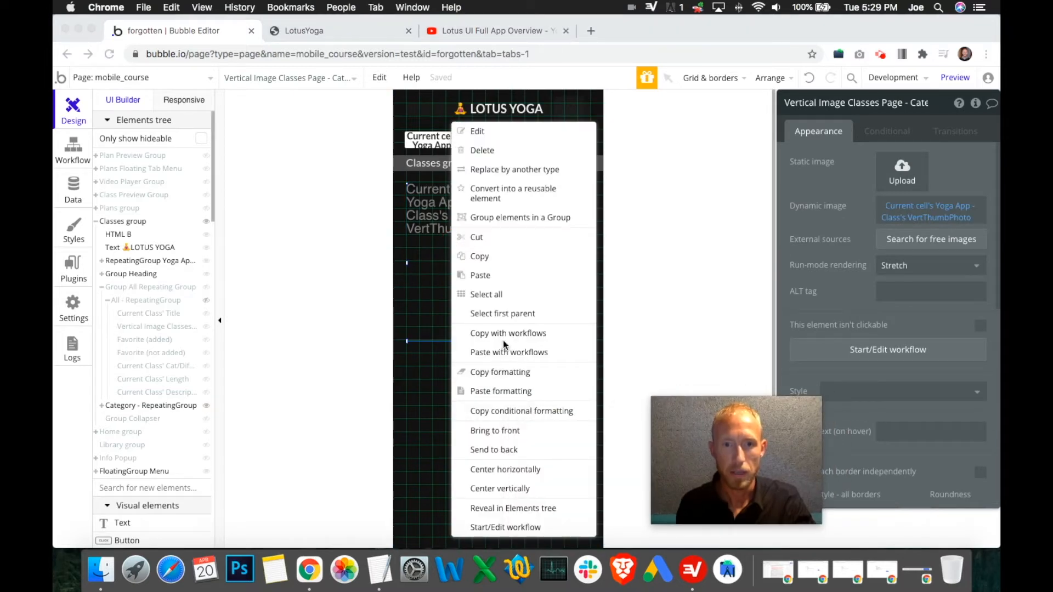
{"action": "left_click", "coordinate": [512, 354]}
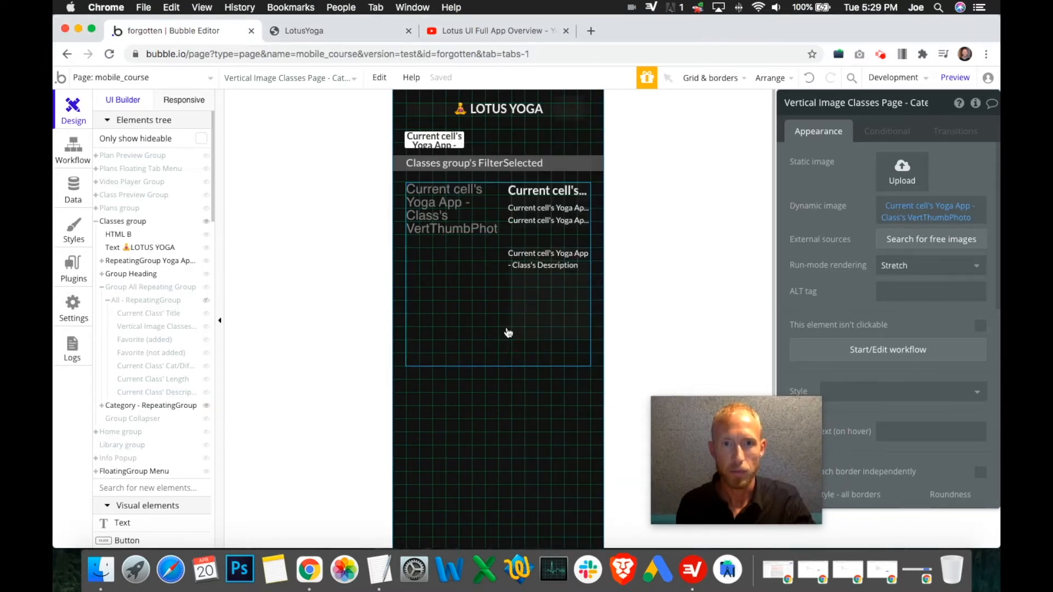
{"action": "left_click", "coordinate": [479, 241]}
{"action": "right_click", "coordinate": [480, 239]}
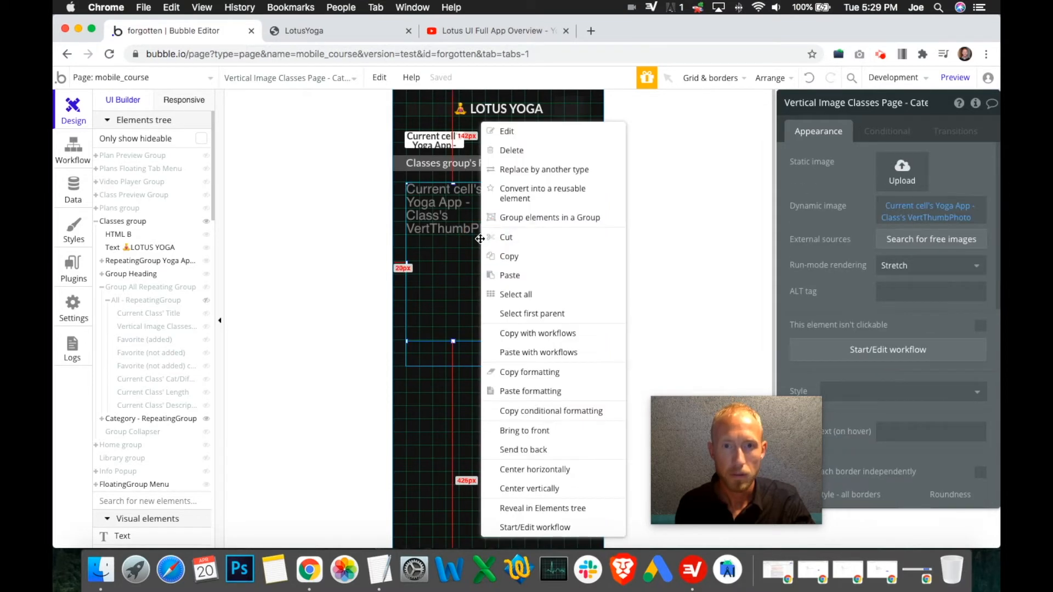
{"action": "left_click", "coordinate": [531, 357]}
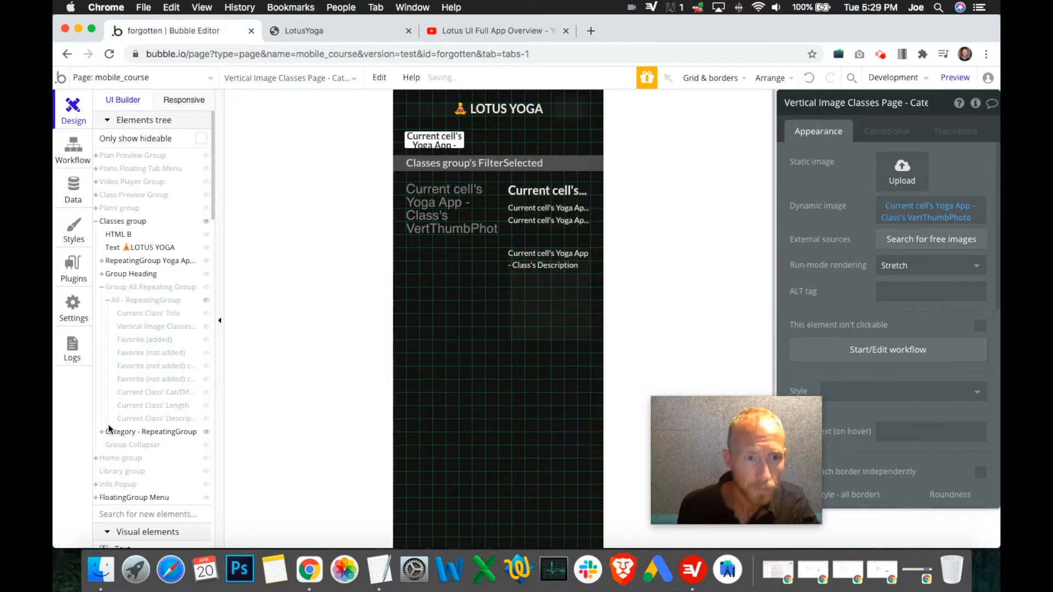
{"action": "left_click", "coordinate": [102, 433]}
{"action": "scroll", "coordinate": [159, 427], "scroll_direction": "down", "scroll_amount": 2}
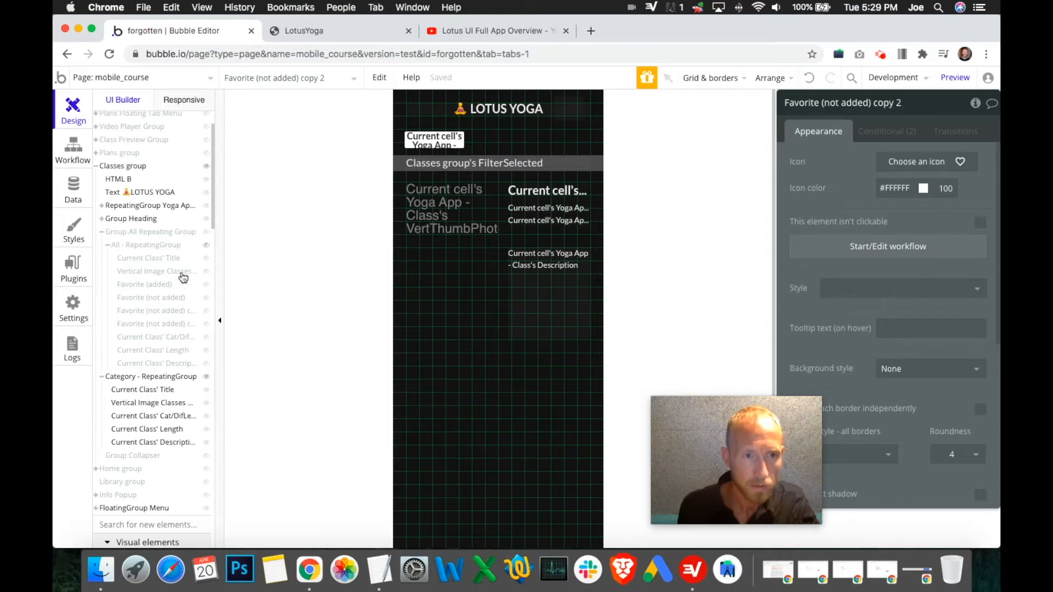
{"action": "left_click", "coordinate": [173, 313]}
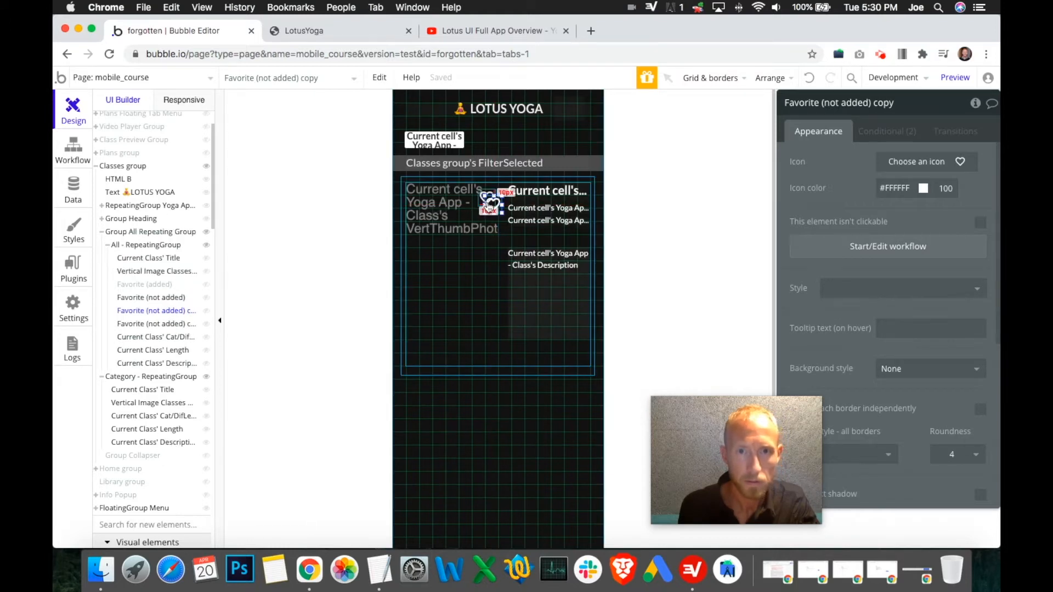
{"action": "left_click", "coordinate": [809, 81]}
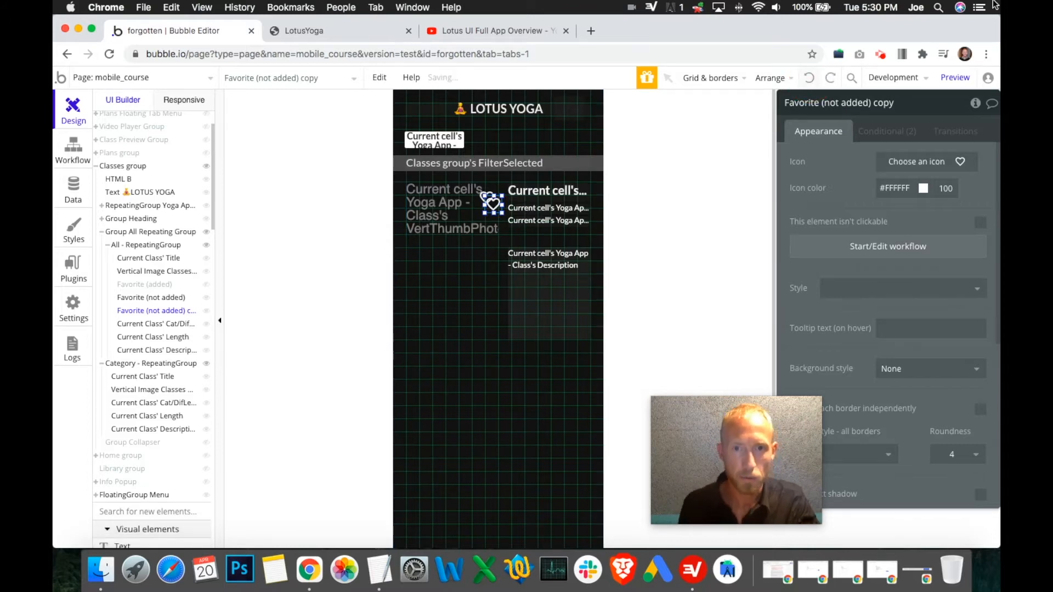
- Move the pasted Favorite (not added) copy out of the All list and into Category - RepeatingGroup, over the class image, with the All group hidden
{"action": "left_click_drag", "start_coordinate": [491, 207], "coordinate": [451, 440]}
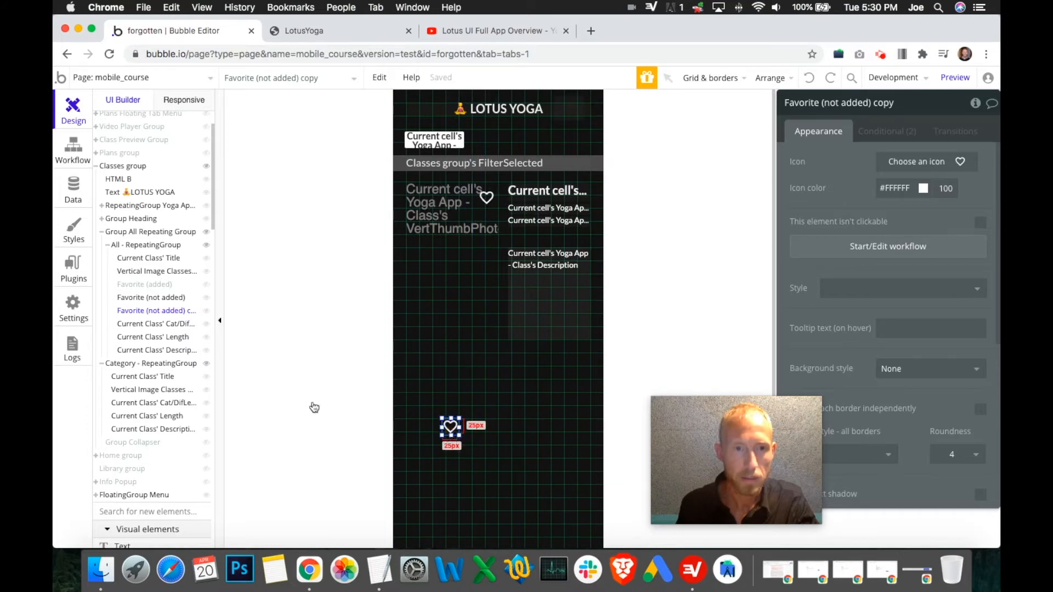
{"action": "left_click", "coordinate": [207, 236]}
{"action": "left_click_drag", "start_coordinate": [451, 428], "coordinate": [481, 203]}
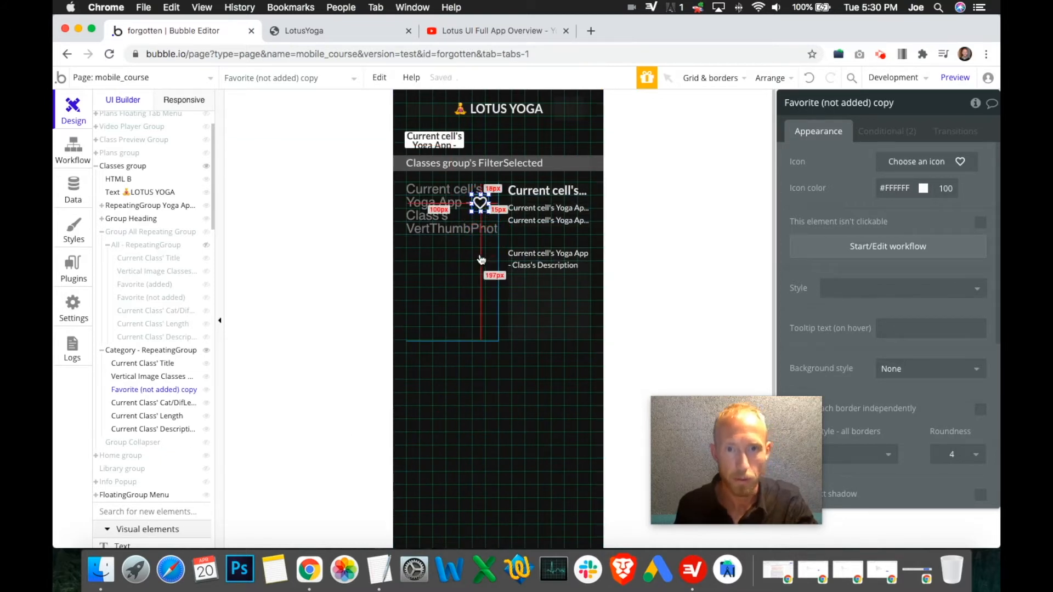
- Rename the Category list's heart copy to Favorite (not added) and hide it in the page design
{"action": "double_click", "coordinate": [883, 102]}
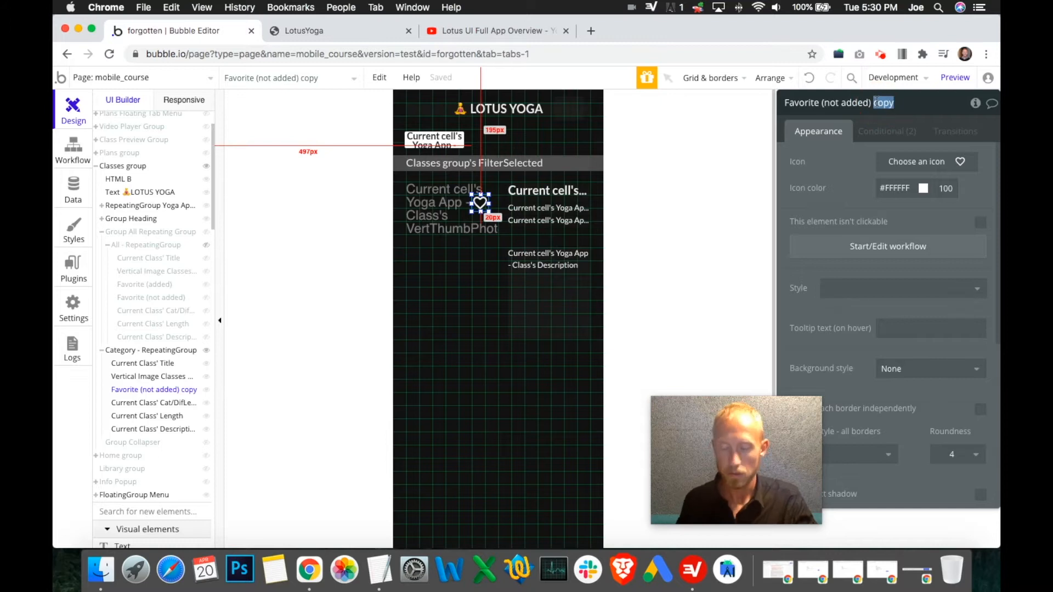
{"action": "key", "text": "BackSpace"}
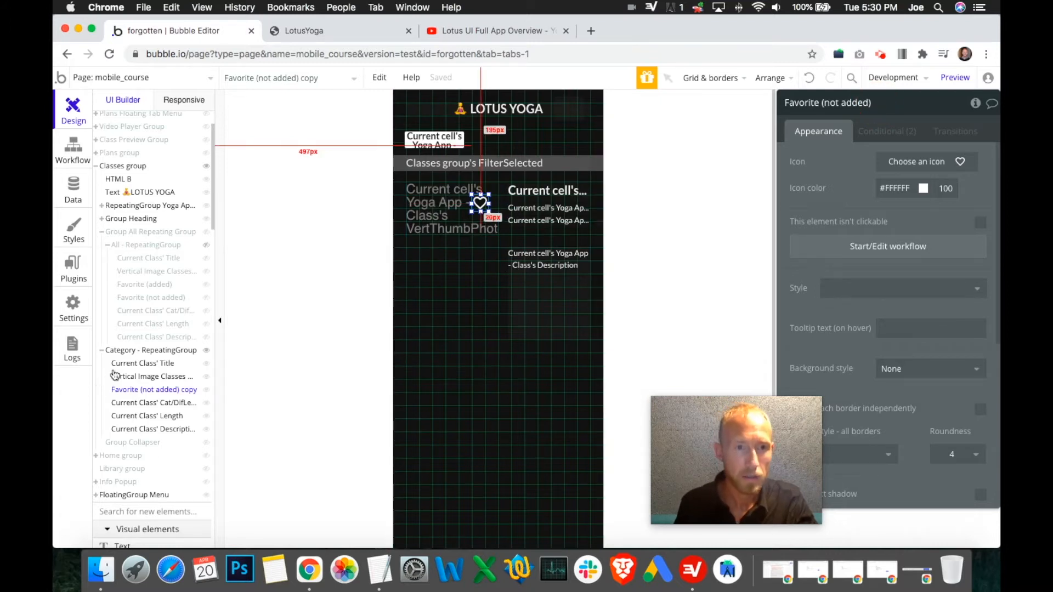
{"action": "left_click", "coordinate": [205, 392]}
{"action": "left_click", "coordinate": [205, 393]}
{"action": "left_click", "coordinate": [204, 395]}
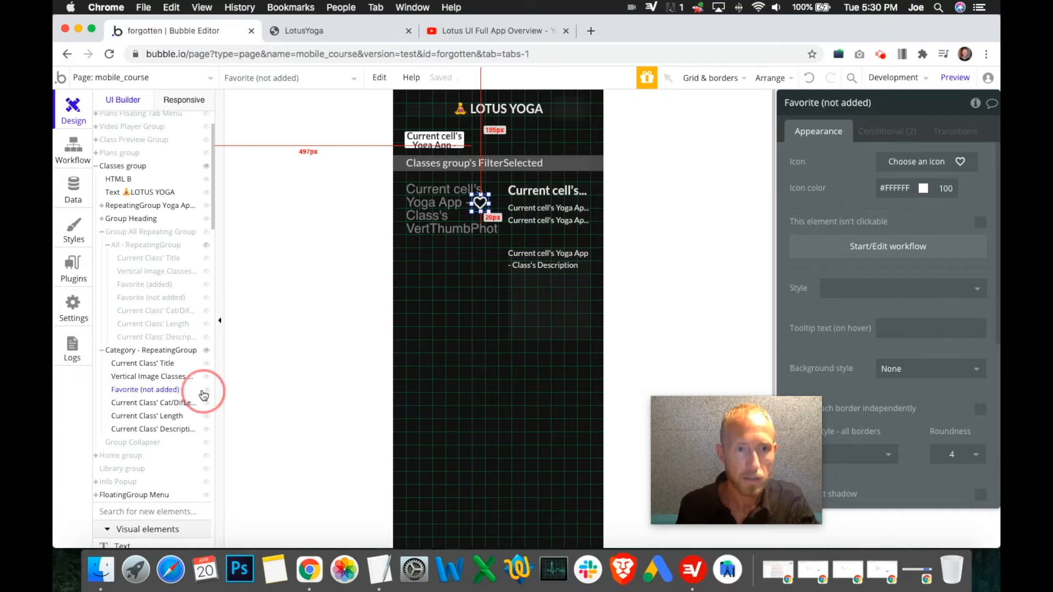
- Match the Category list's Favorite (not added) icon to its All-list counterpart's position by setting X to 110 and Y to 10
{"action": "left_click", "coordinate": [168, 297]}
{"action": "scroll", "coordinate": [869, 351], "scroll_direction": "down", "scroll_amount": 4}
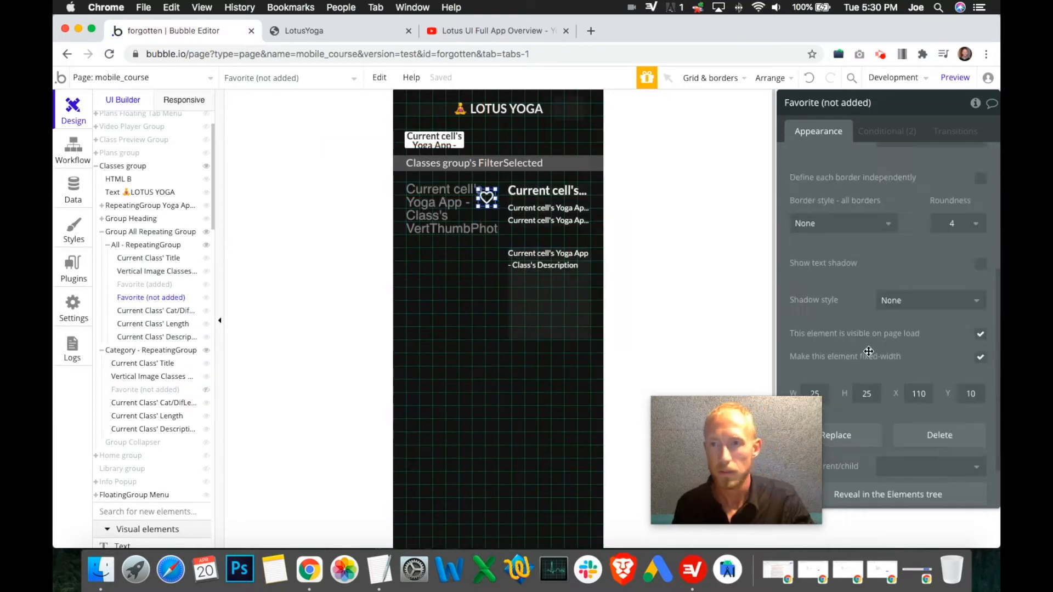
{"action": "scroll", "coordinate": [869, 351], "scroll_direction": "down", "scroll_amount": 2}
{"action": "double_click", "coordinate": [917, 326]}
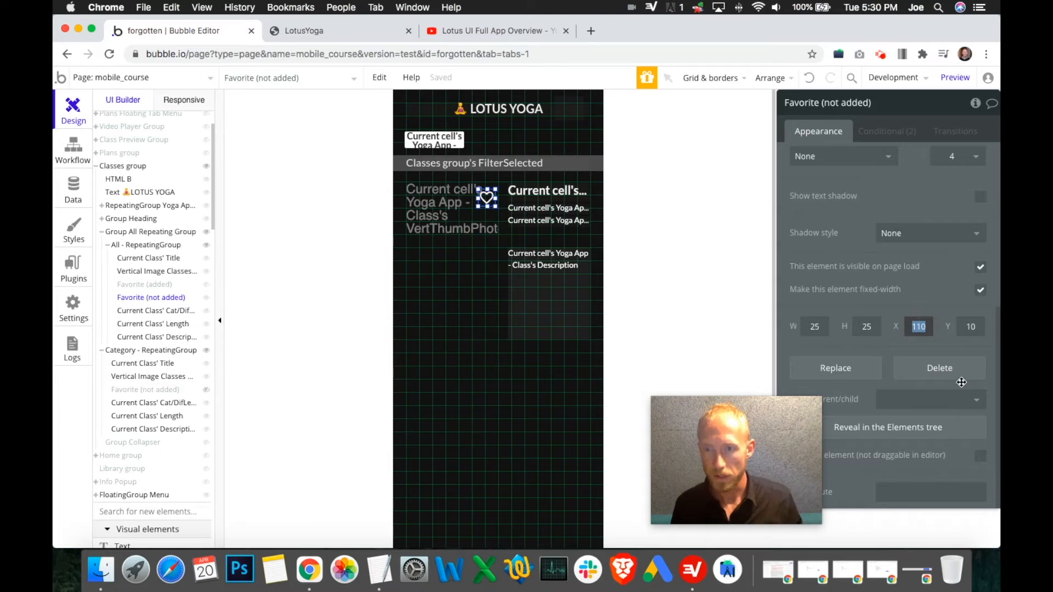
{"action": "left_click", "coordinate": [206, 297]}
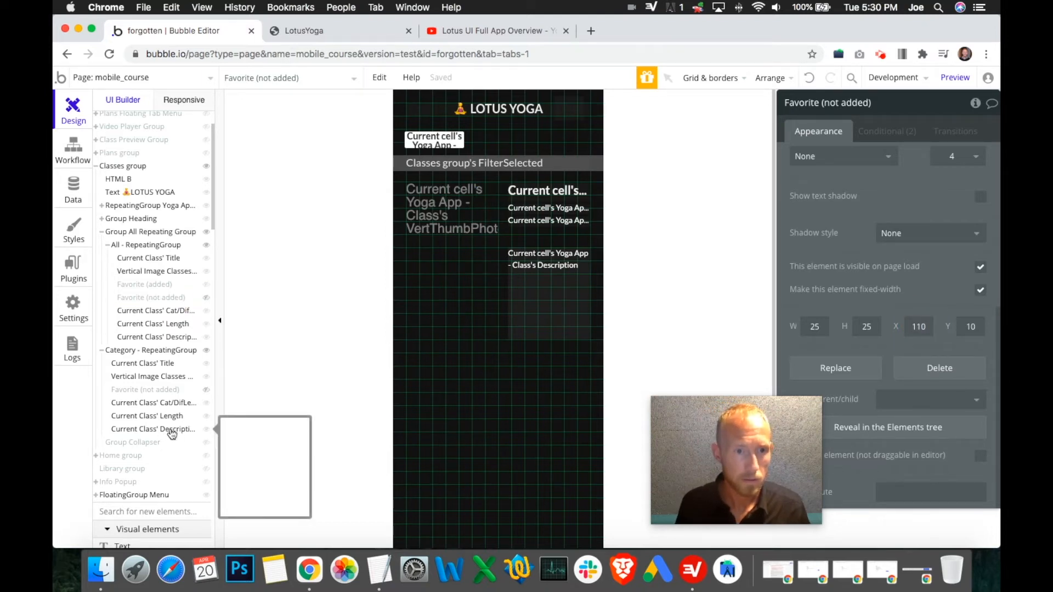
{"action": "left_click", "coordinate": [156, 390]}
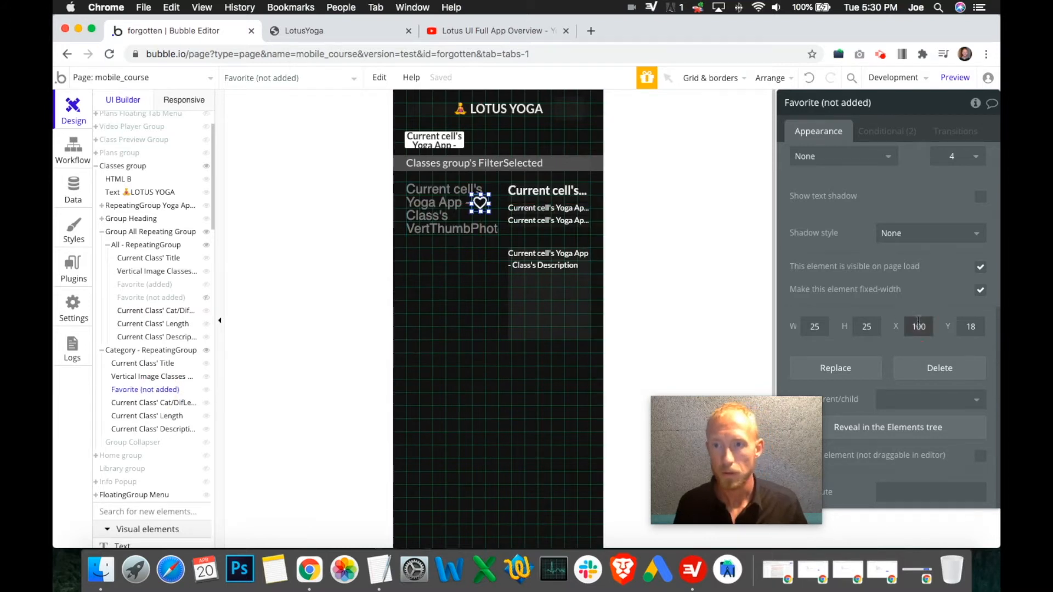
{"action": "type", "text": "1"}
{"action": "left_click", "coordinate": [977, 329]}
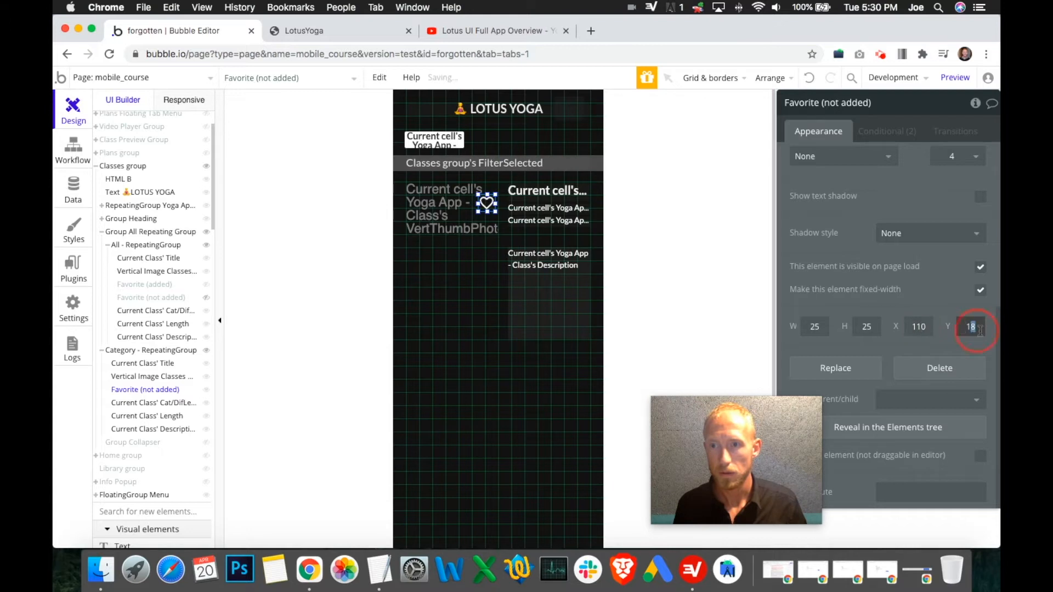
{"action": "type", "text": "10"}
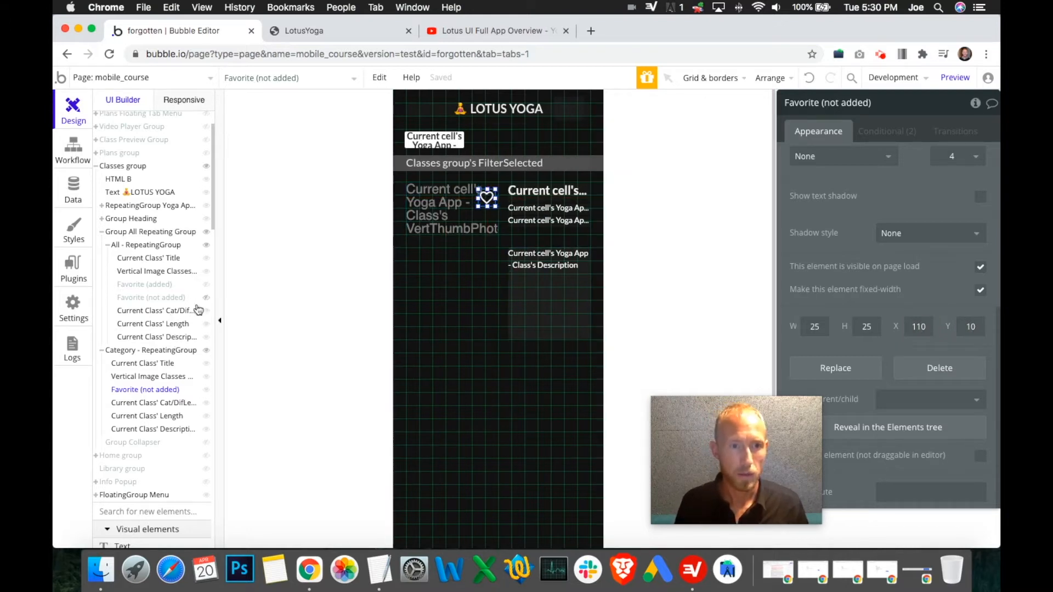
- Hide both Favorite (not added) icons, show the All list's Favorite (added) heart, and copy it together with its workflows
{"action": "left_click", "coordinate": [206, 389]}
{"action": "left_click", "coordinate": [206, 297]}
{"action": "left_click", "coordinate": [206, 284]}
{"action": "left_click", "coordinate": [206, 298]}
{"action": "left_click", "coordinate": [488, 196]}
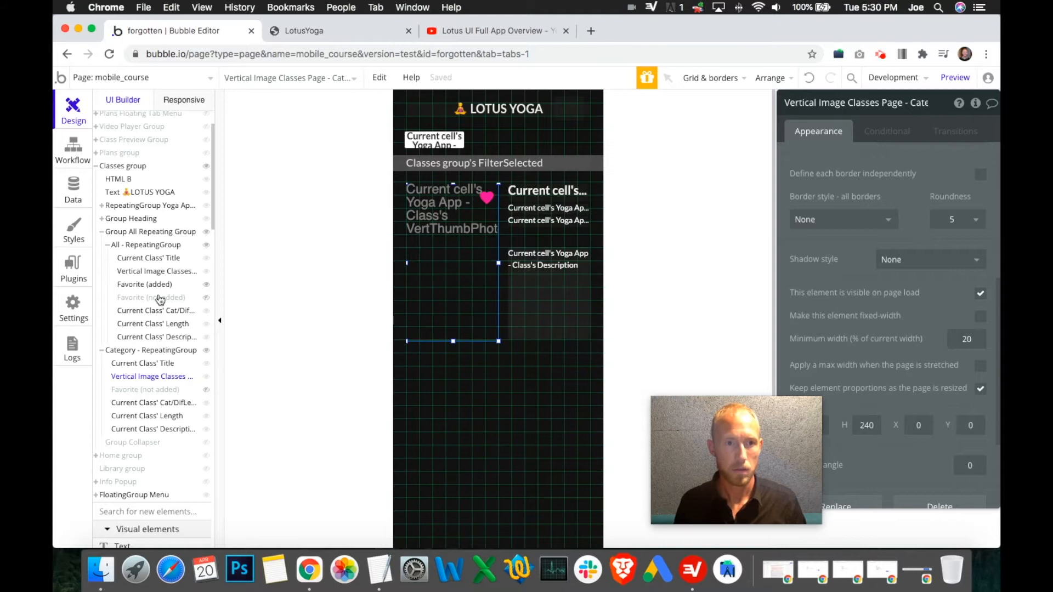
{"action": "left_click", "coordinate": [489, 197]}
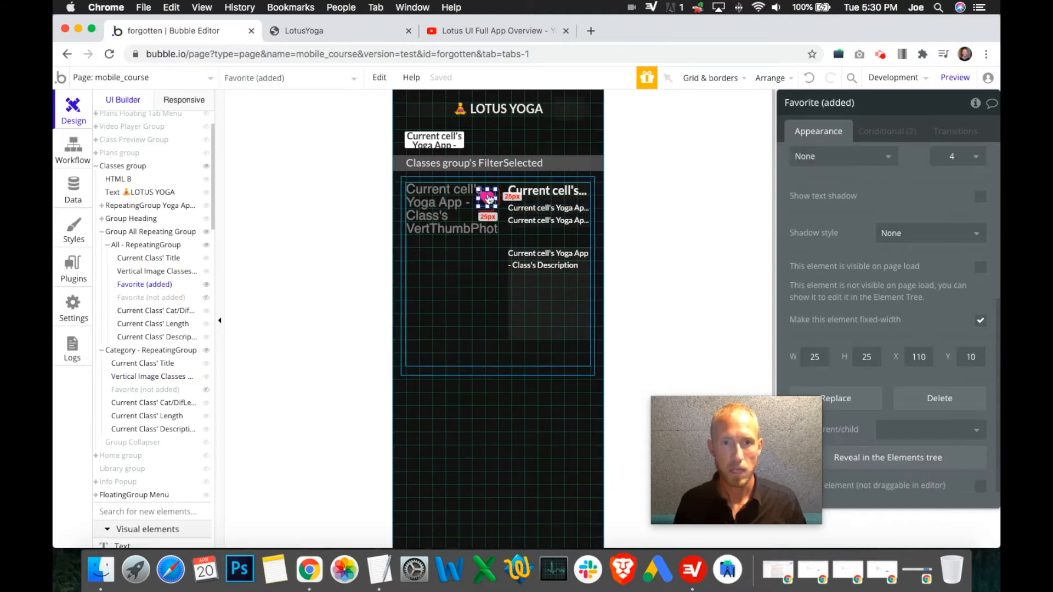
{"action": "right_click", "coordinate": [488, 198]}
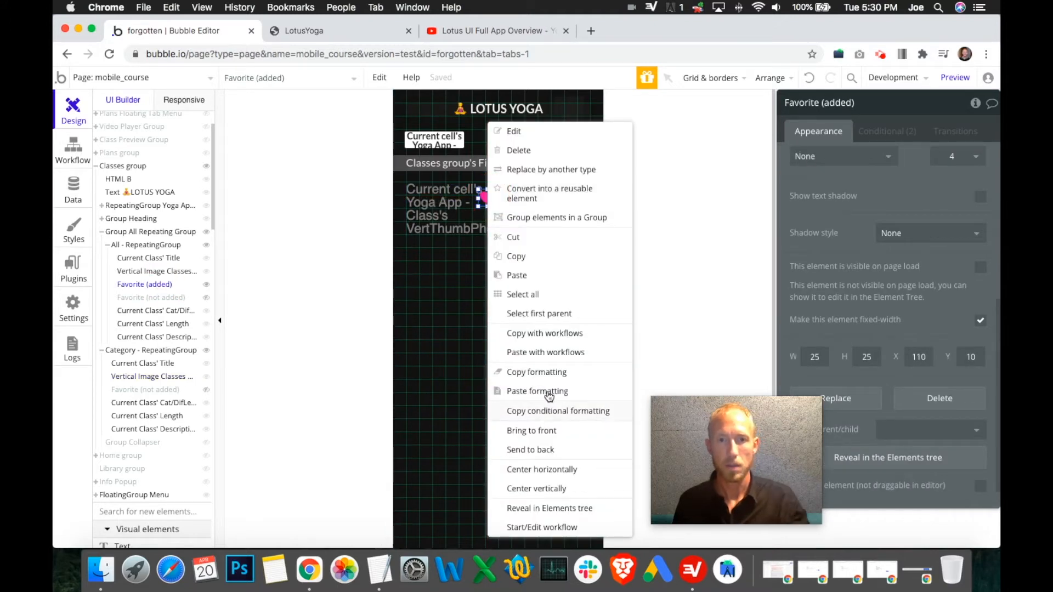
{"action": "left_click", "coordinate": [545, 337]}
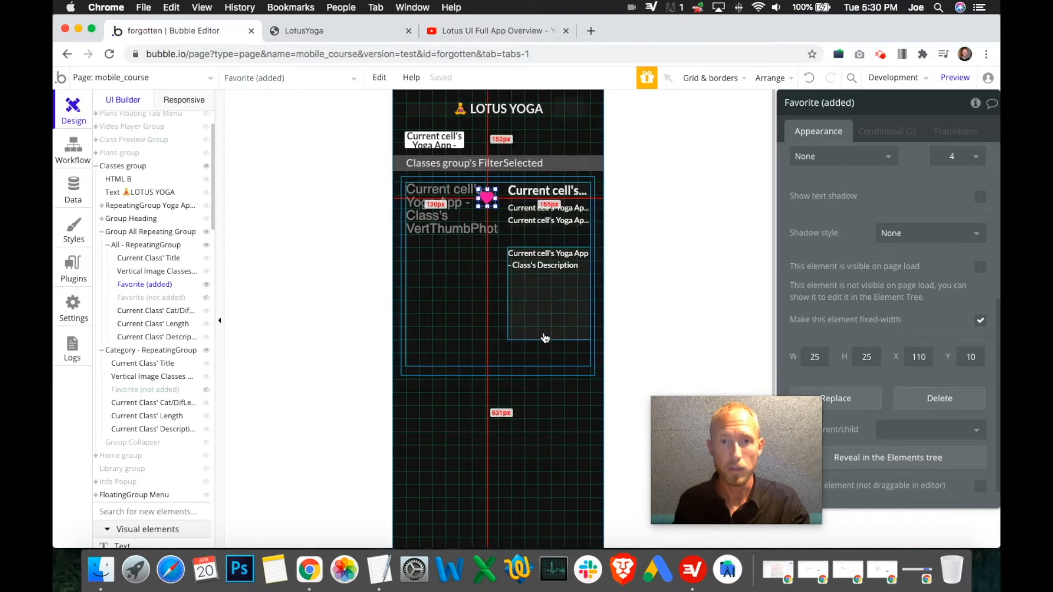
- Paste the Favorite (added) heart with its workflows, hide the All group, and move the copy into Category - RepeatingGroup over the class image
{"action": "right_click", "coordinate": [458, 278]}
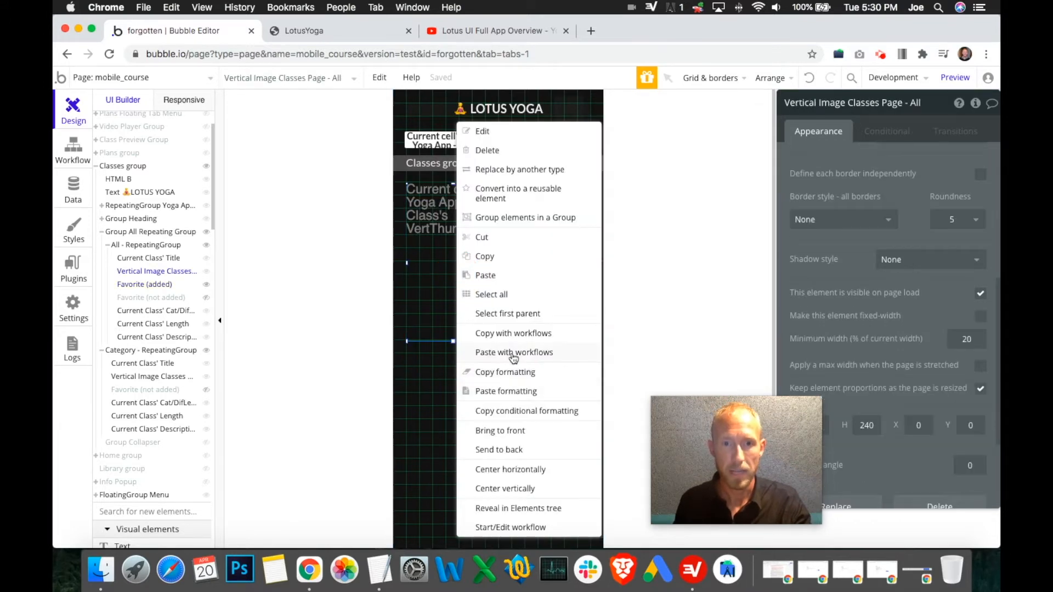
{"action": "left_click", "coordinate": [514, 353]}
{"action": "left_click_drag", "start_coordinate": [493, 205], "coordinate": [445, 406]}
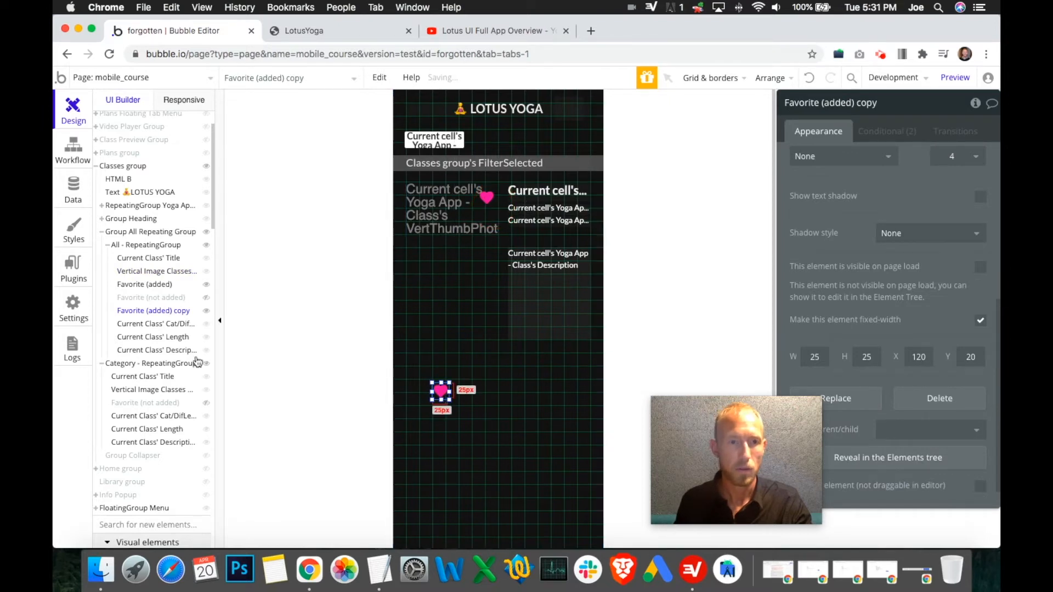
{"action": "left_click", "coordinate": [206, 245]}
{"action": "left_click", "coordinate": [206, 232]}
{"action": "left_click_drag", "start_coordinate": [439, 394], "coordinate": [479, 221]}
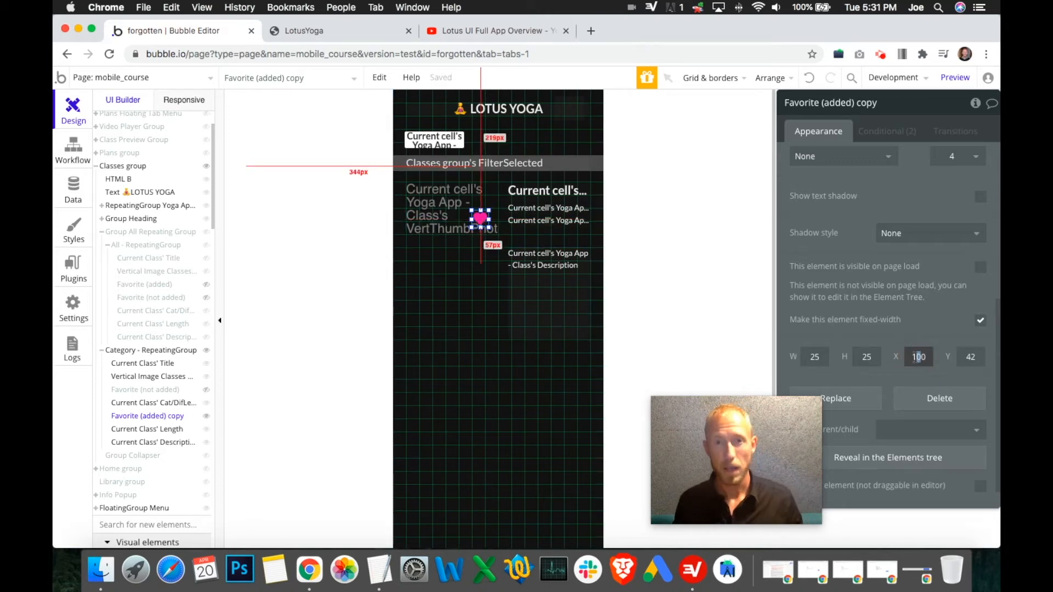
- Set the Category list's Favorite (added) copy to X 110 and Y 10
{"action": "type", "text": "1"}
{"action": "double_click", "coordinate": [969, 356]}
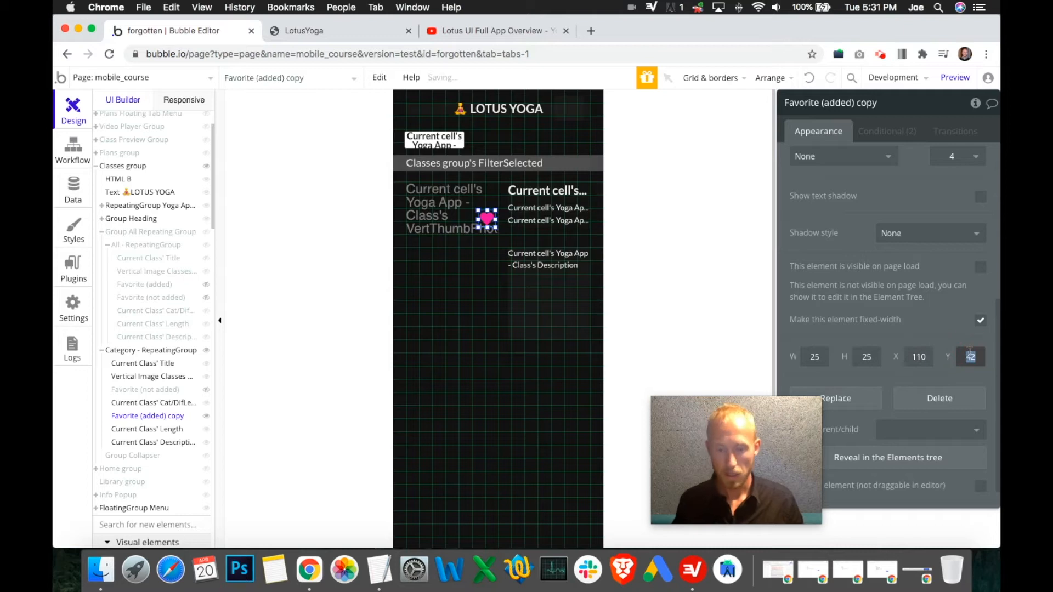
{"action": "type", "text": "10"}
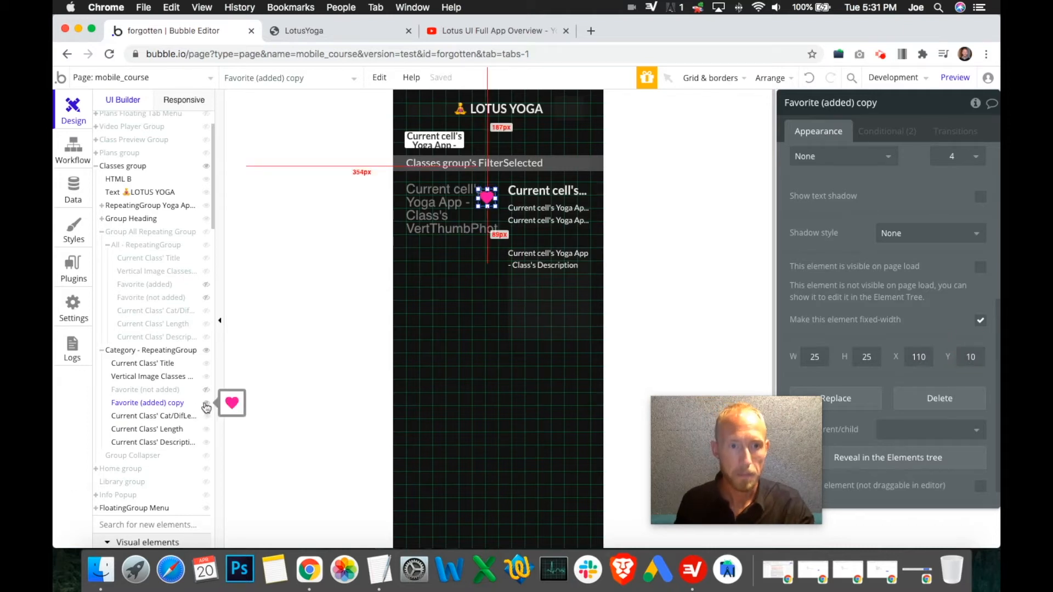
- Rename the Category list's pink heart to Favorite (added), and review its conditions and page-load visibility
{"action": "left_click", "coordinate": [882, 132]}
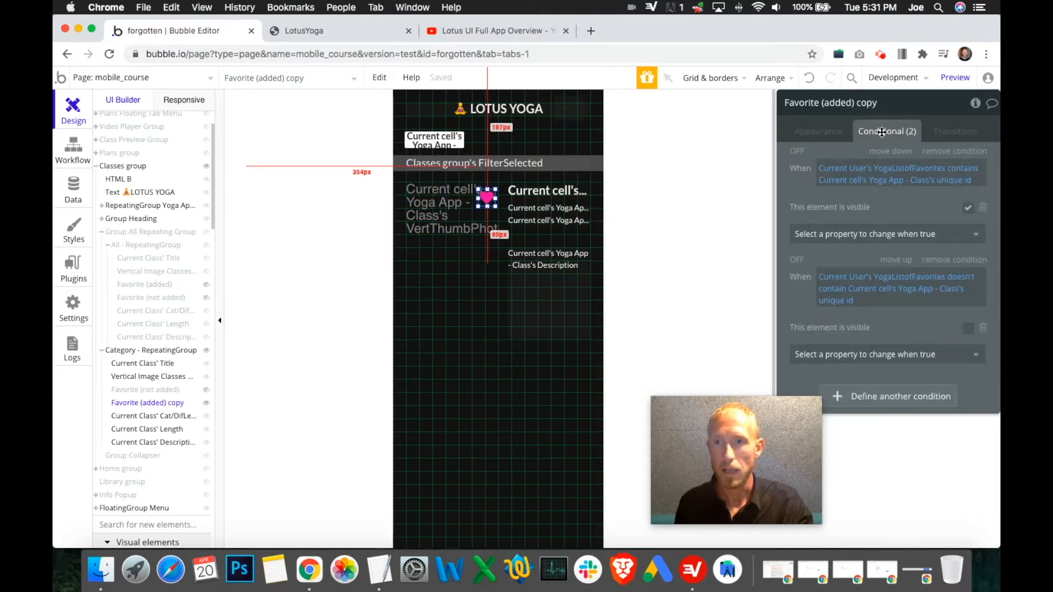
{"action": "double_click", "coordinate": [868, 104]}
{"action": "key", "text": "BackSpace"}
{"action": "left_click", "coordinate": [816, 132]}
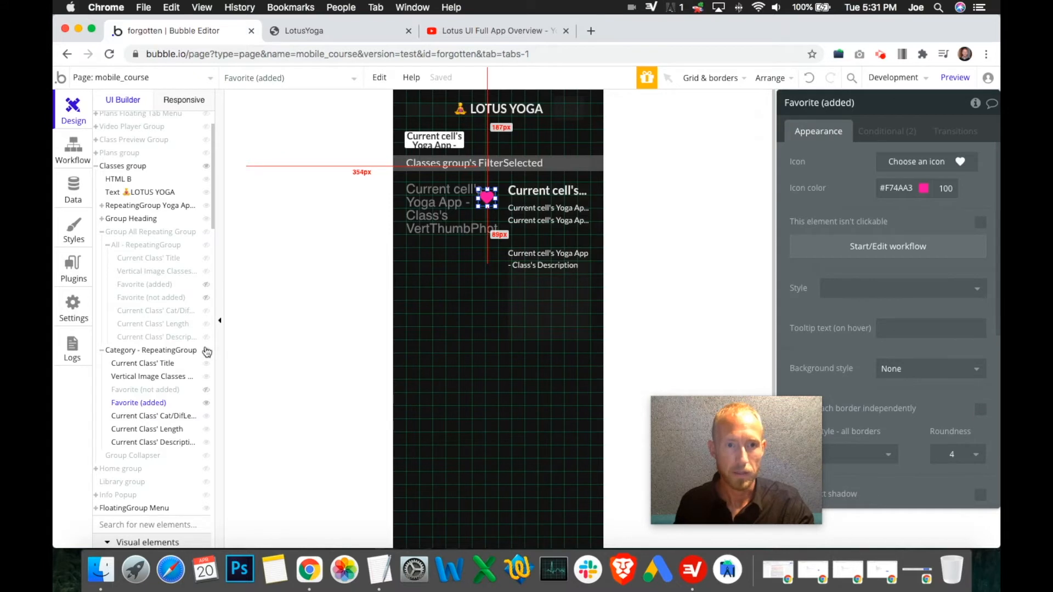
{"action": "scroll", "coordinate": [979, 307], "scroll_direction": "down", "scroll_amount": 5}
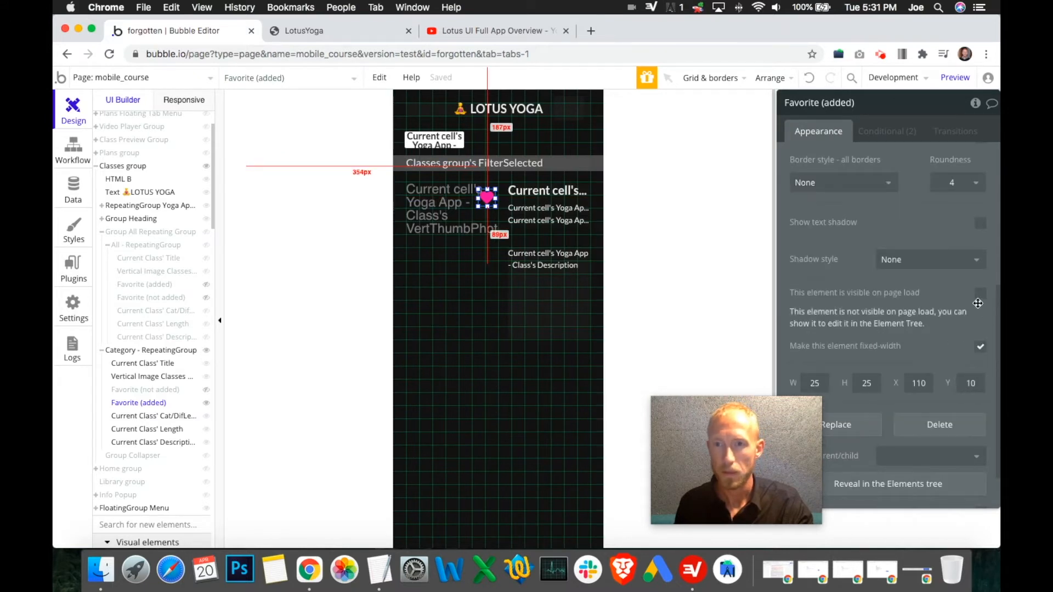
- Hide Category - RepeatingGroup in the page design and reload the LotusYoga preview
{"action": "left_click", "coordinate": [207, 351]}
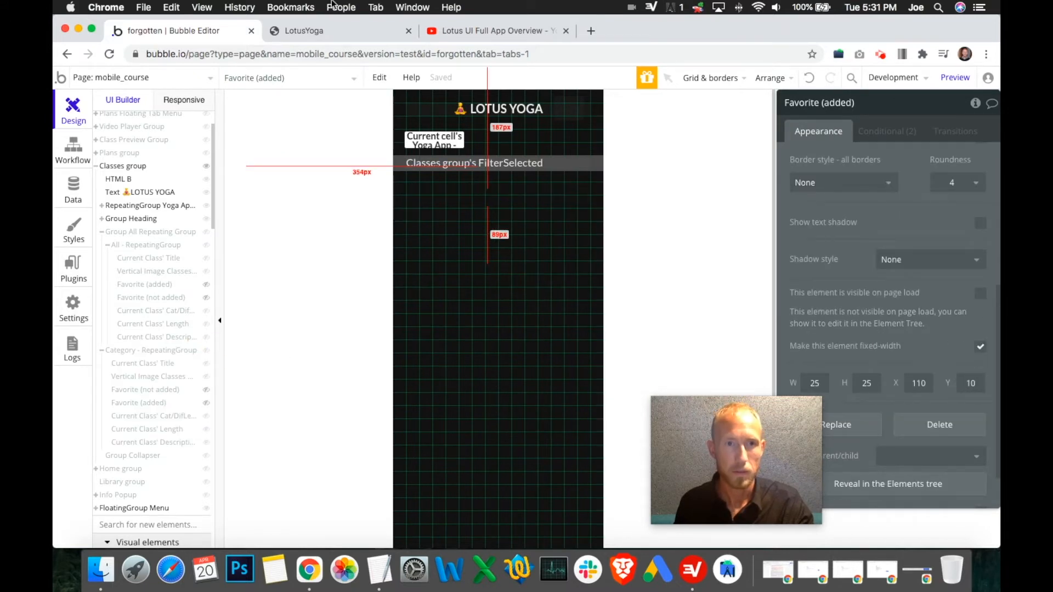
{"action": "left_click", "coordinate": [330, 34]}
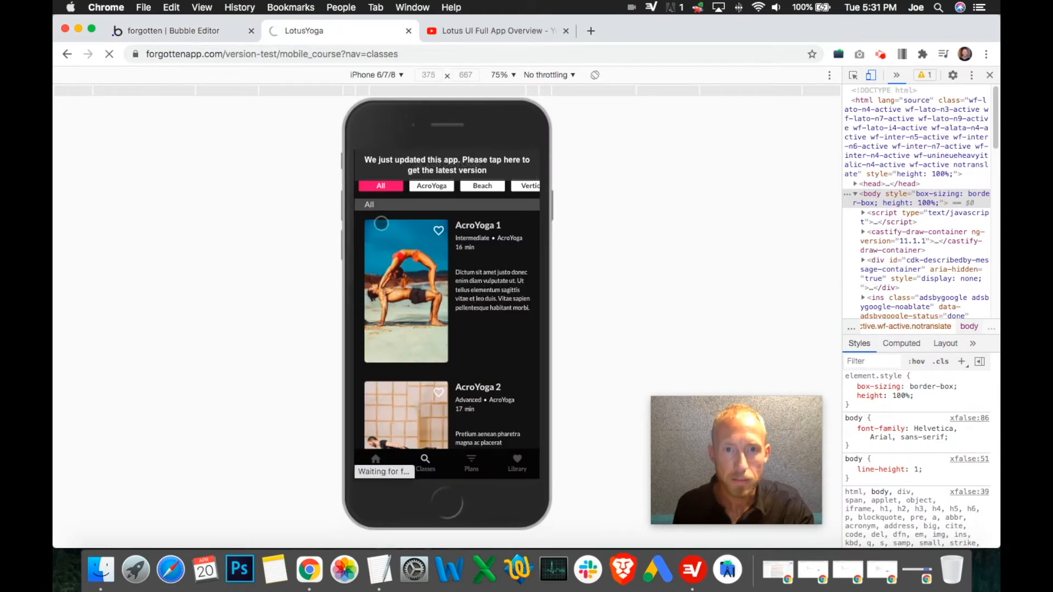
- Switch to the Bubble editor, show Category - RepeatingGroup, and review the change-user action in its Favorite (not added) heart's click workflow
{"action": "left_click", "coordinate": [167, 31]}
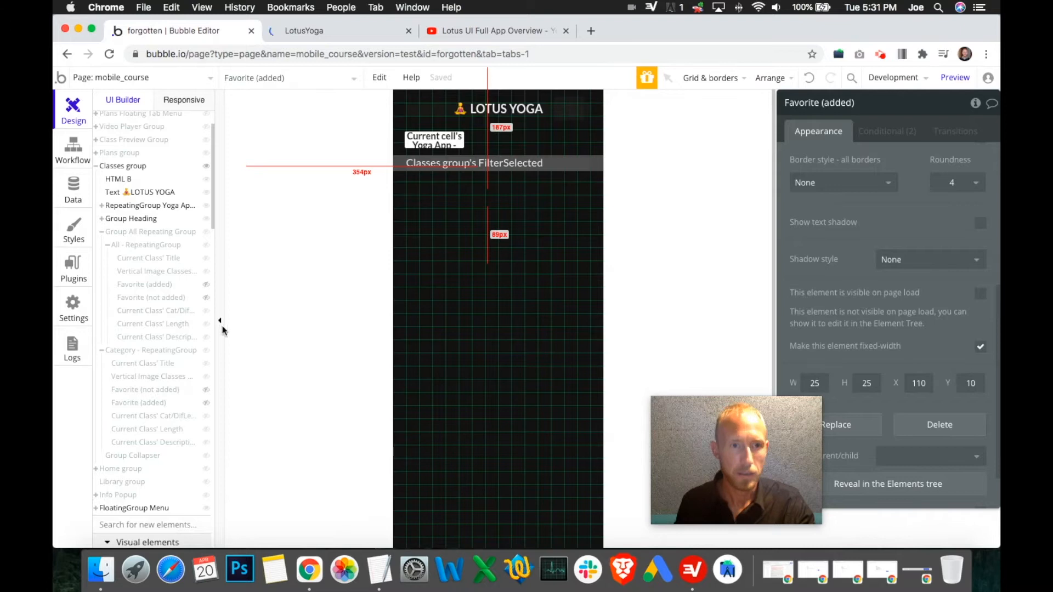
{"action": "left_click", "coordinate": [207, 352]}
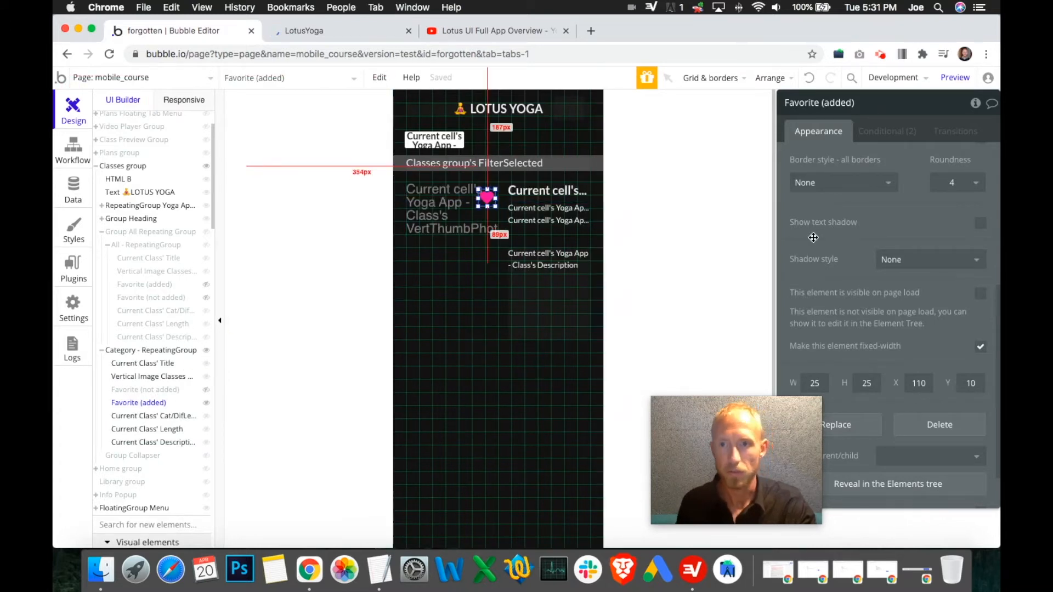
{"action": "left_click", "coordinate": [206, 403]}
{"action": "left_click", "coordinate": [206, 389]}
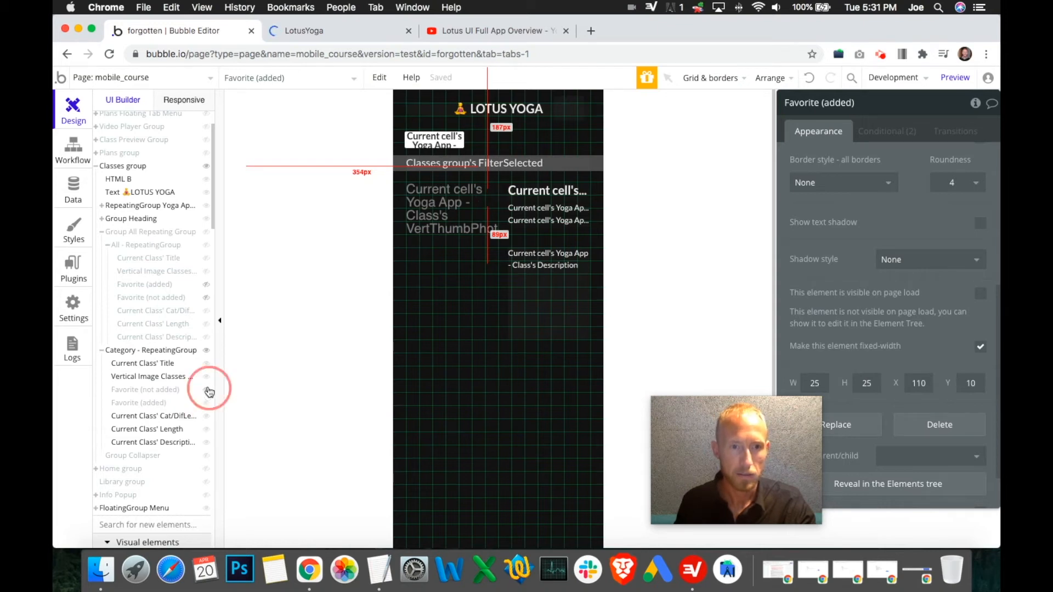
{"action": "scroll", "coordinate": [907, 234], "scroll_direction": "up", "scroll_amount": 5}
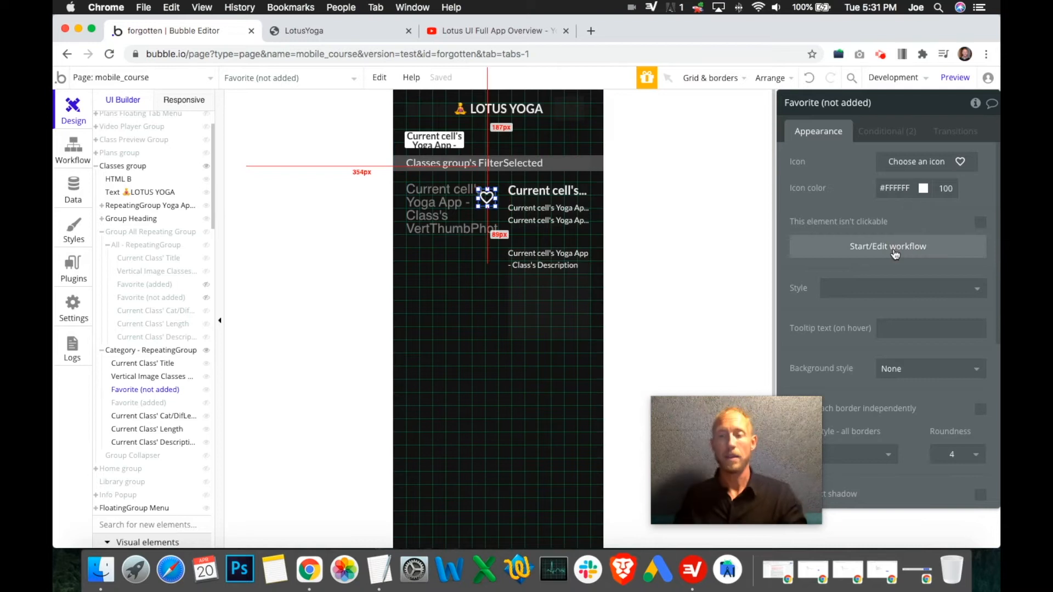
{"action": "left_click", "coordinate": [894, 251]}
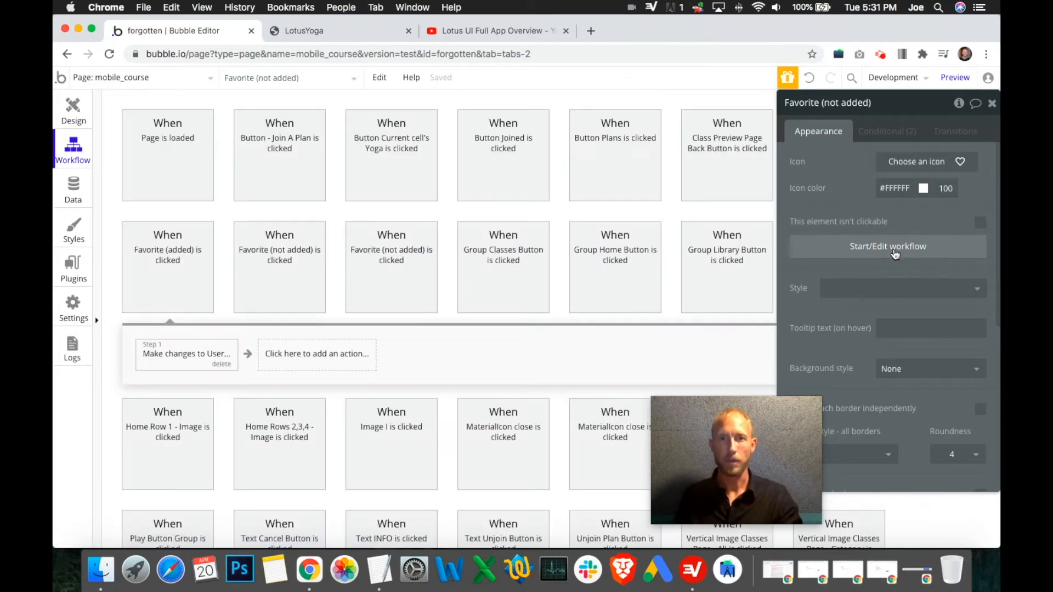
{"action": "left_click", "coordinate": [201, 368]}
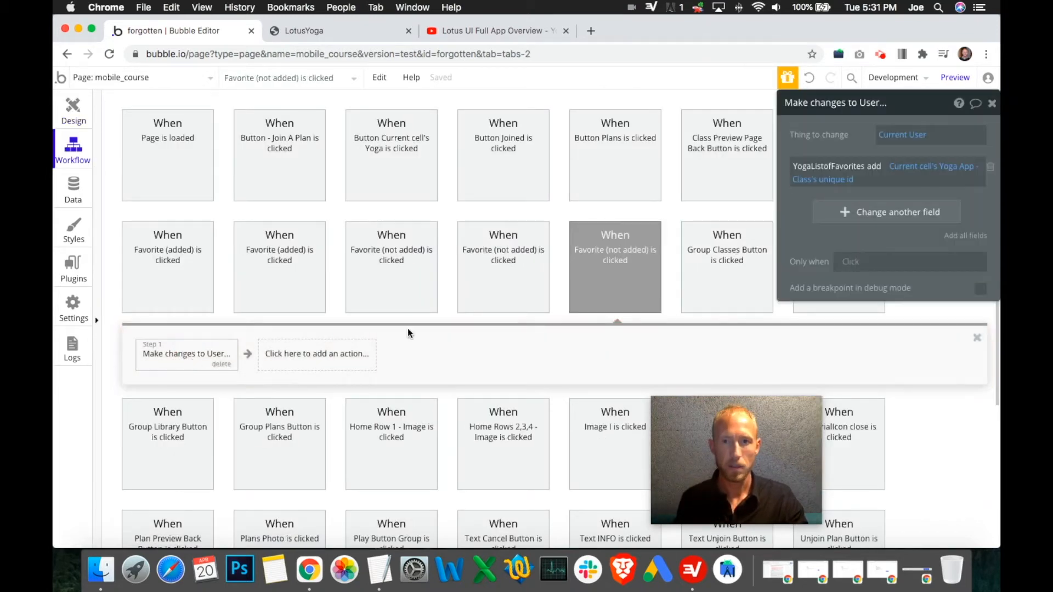
{"action": "left_click", "coordinate": [926, 174]}
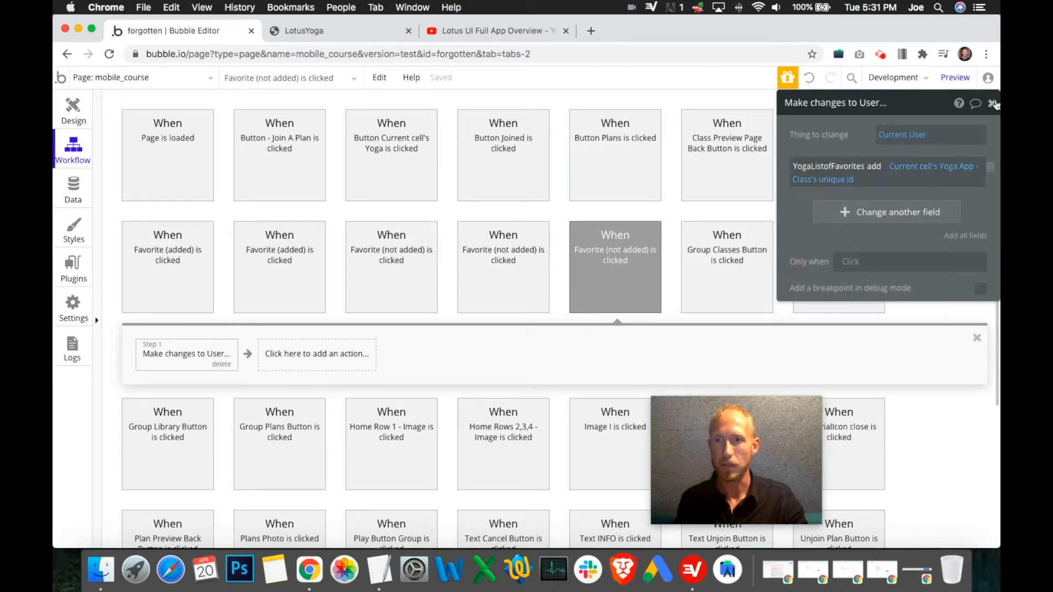
{"action": "left_click", "coordinate": [994, 104]}
- Show the Category list's Favorite (added) heart in the design and review the change-user action in its click workflow
{"action": "left_click", "coordinate": [73, 108]}
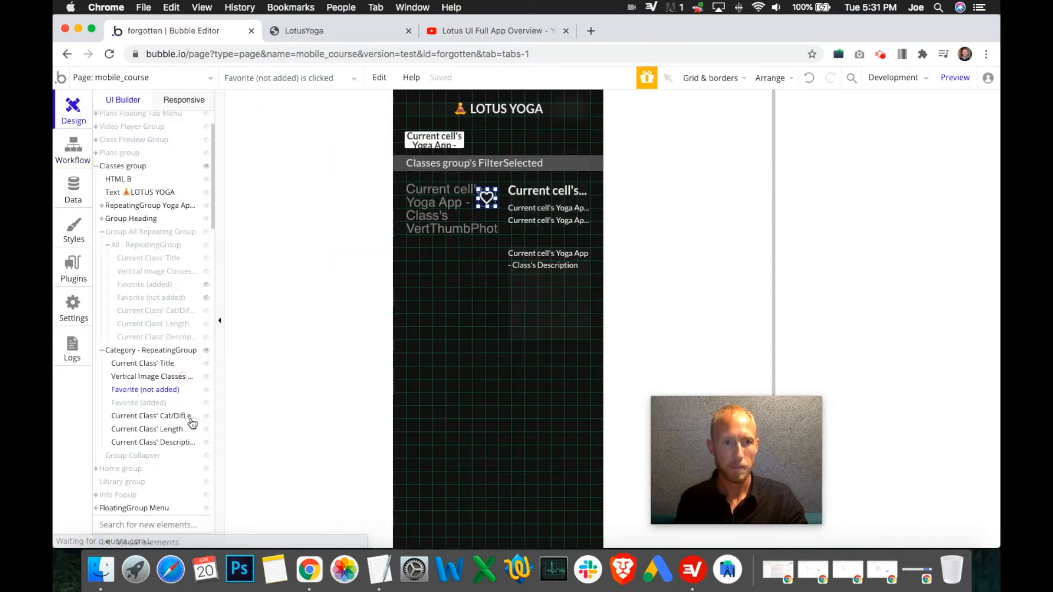
{"action": "left_click", "coordinate": [196, 395]}
{"action": "left_click", "coordinate": [206, 390]}
{"action": "left_click", "coordinate": [206, 403]}
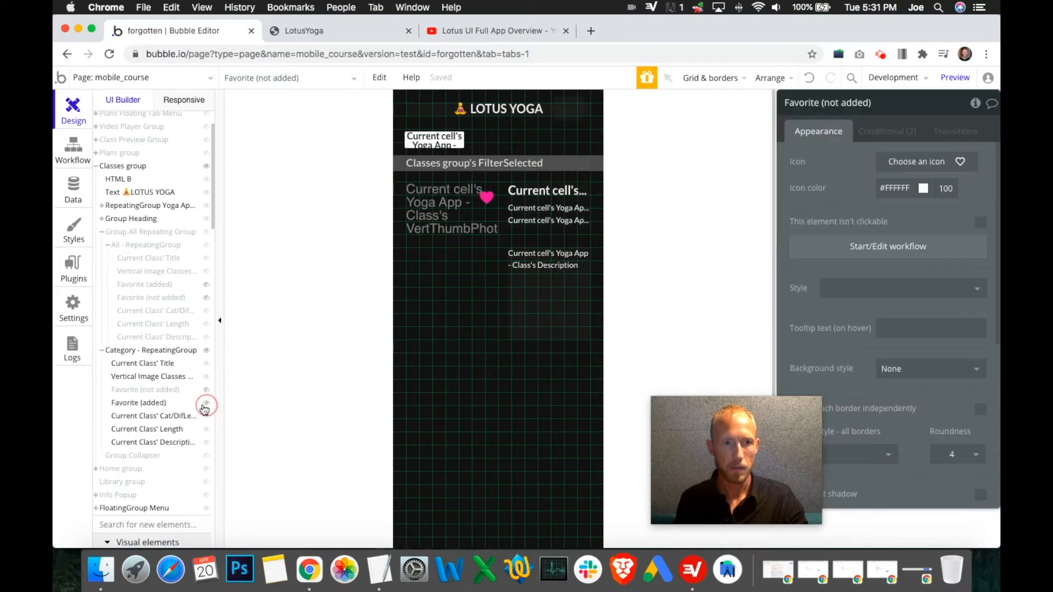
{"action": "left_click", "coordinate": [486, 197]}
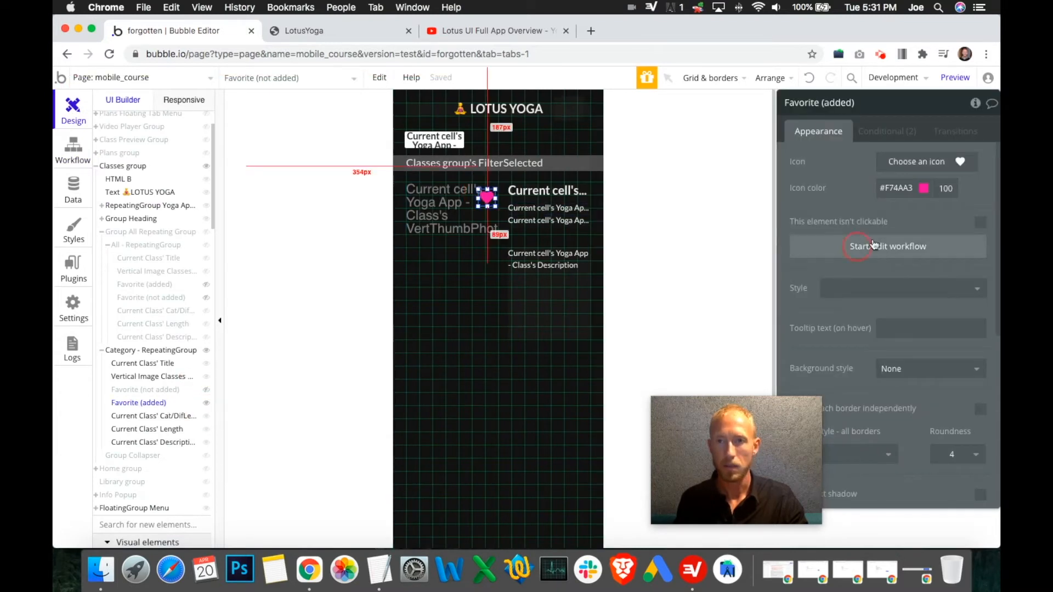
{"action": "left_click", "coordinate": [889, 248]}
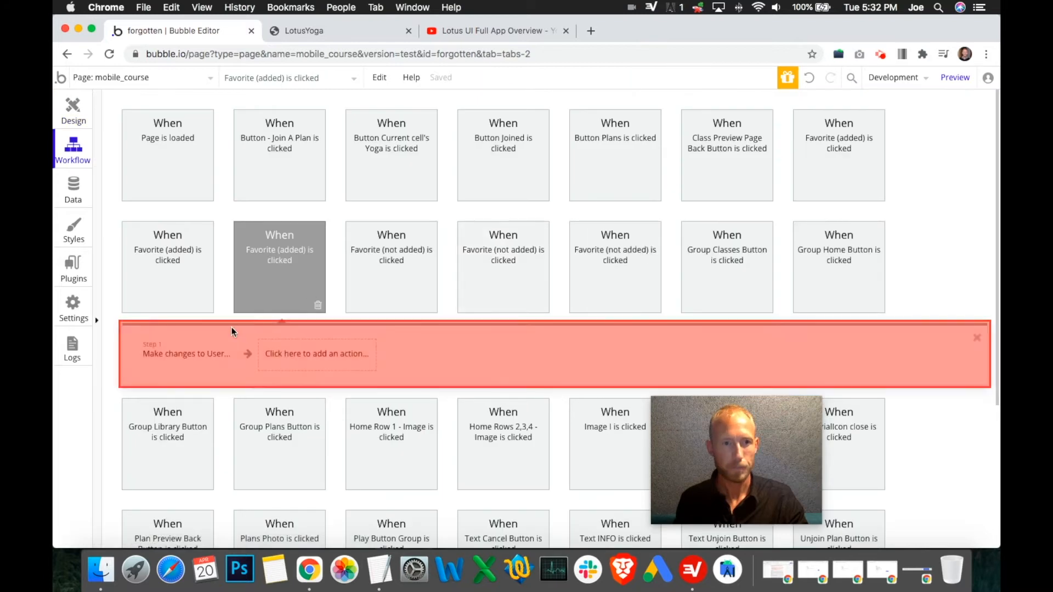
{"action": "left_click", "coordinate": [187, 355]}
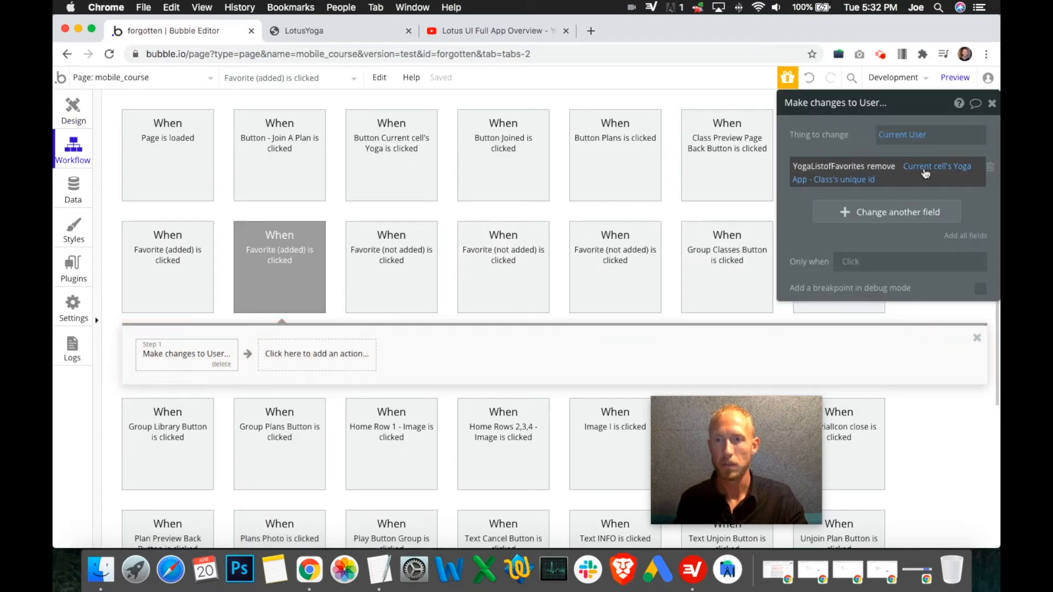
{"action": "left_click", "coordinate": [993, 104]}
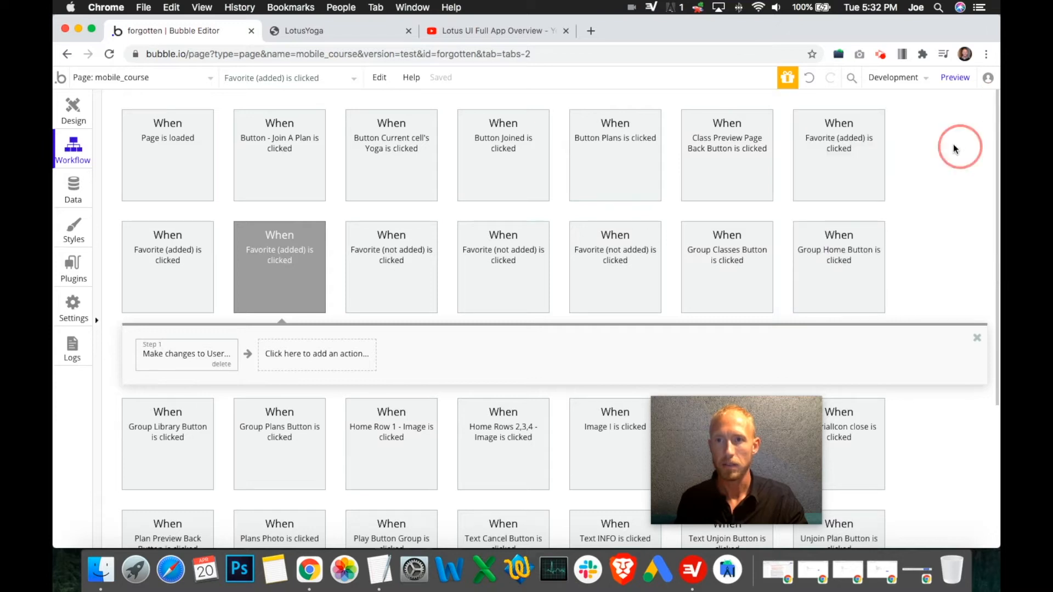
- Switch to the LotusYoga preview and test the category hearts under AcroYoga and Beach, adding Beach Yoga 1 and Beach Yoga 2 to favorites
{"action": "left_click", "coordinate": [375, 32]}
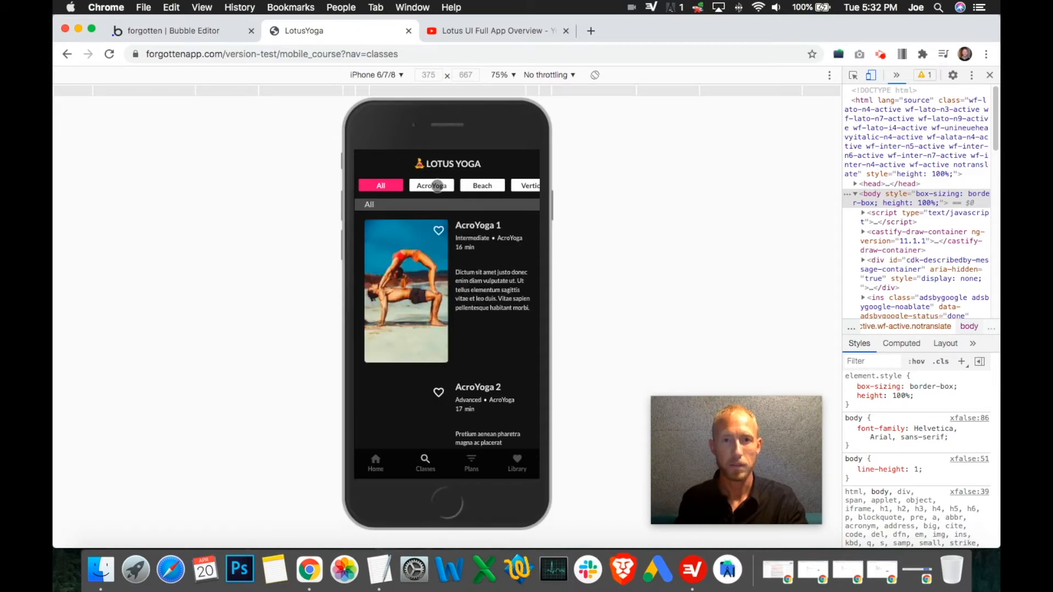
{"action": "left_click", "coordinate": [436, 185]}
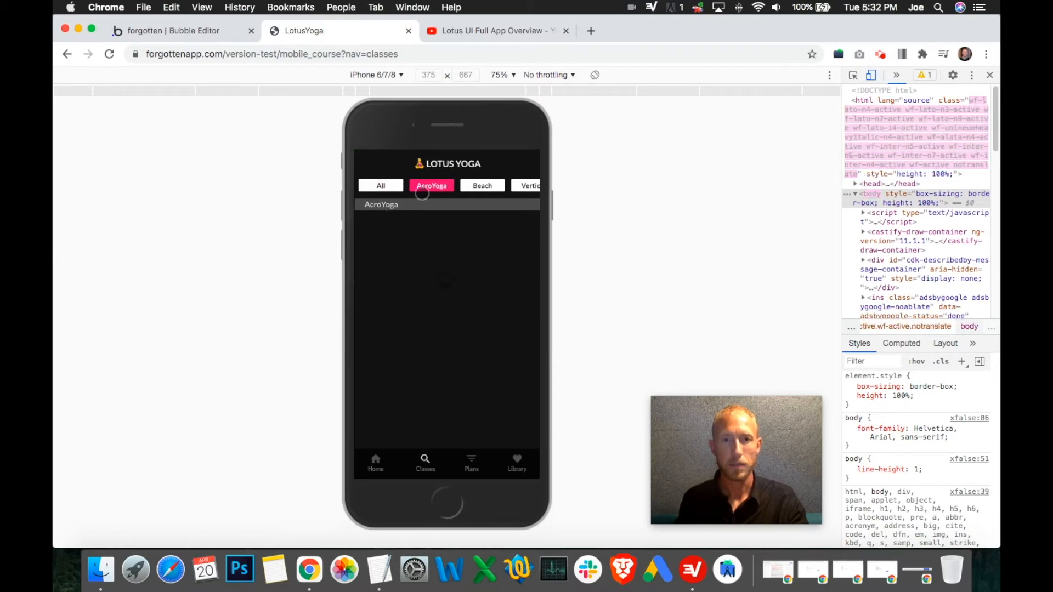
{"action": "left_click", "coordinate": [494, 184]}
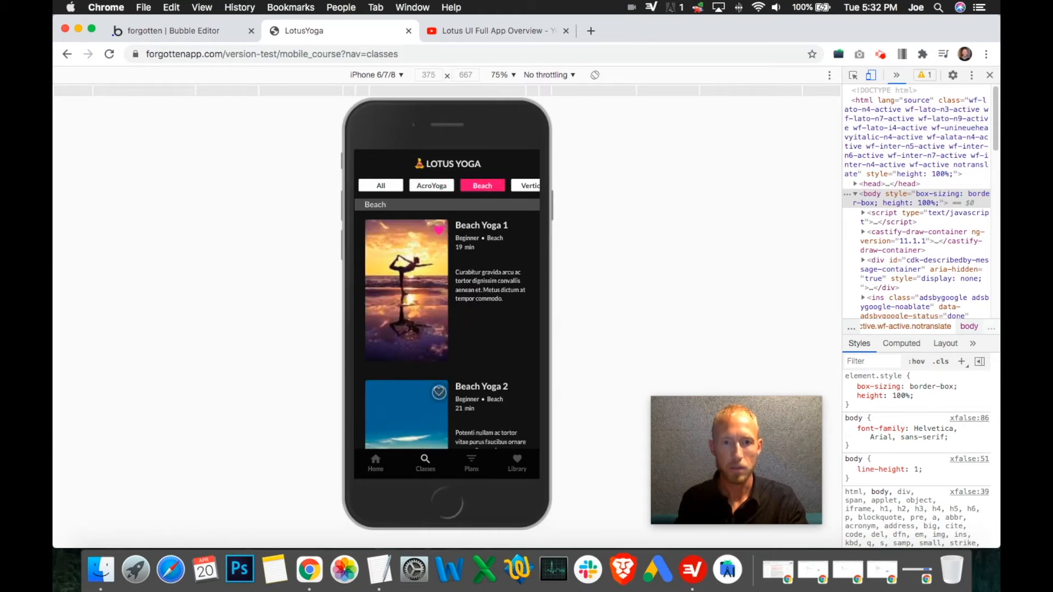
{"action": "left_click_drag", "start_coordinate": [484, 379], "coordinate": [488, 329]}
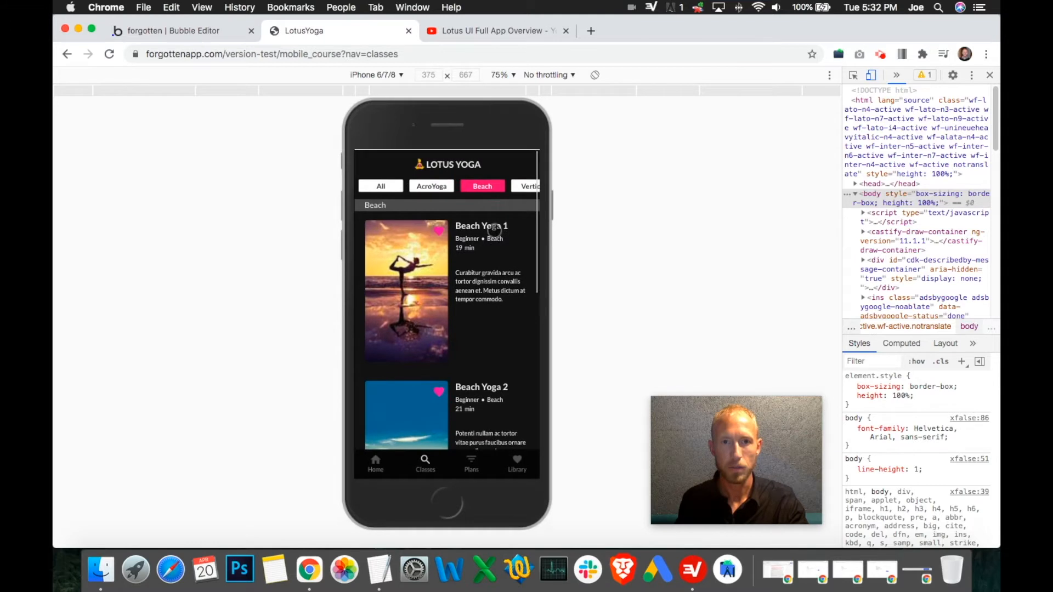
- Filter the preview's classes by Vinyasa, add Further Vinyasa to favorites, and return to the AcroYoga category
{"action": "left_click_drag", "start_coordinate": [509, 177], "coordinate": [407, 186]}
{"action": "left_click", "coordinate": [514, 187]}
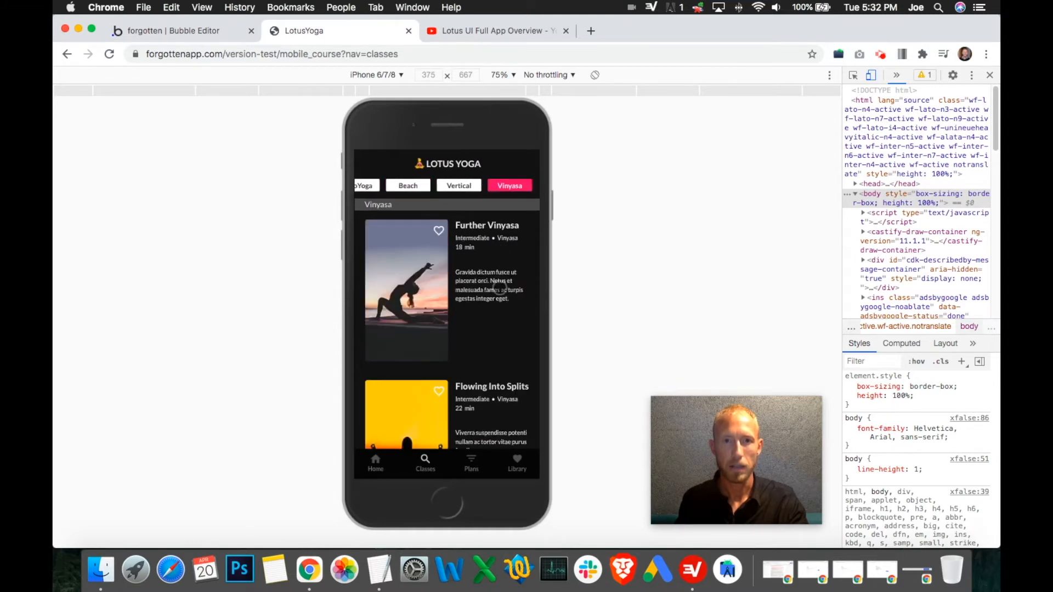
{"action": "left_click_drag", "start_coordinate": [487, 329], "coordinate": [479, 224]}
{"action": "left_click_drag", "start_coordinate": [482, 266], "coordinate": [482, 307]}
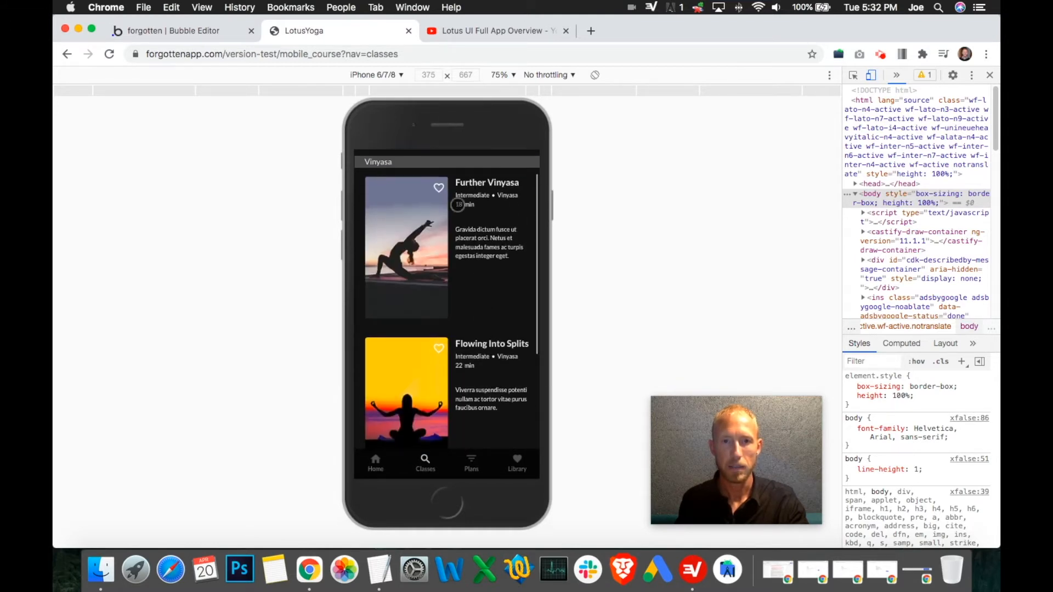
{"action": "left_click_drag", "start_coordinate": [503, 214], "coordinate": [501, 264]}
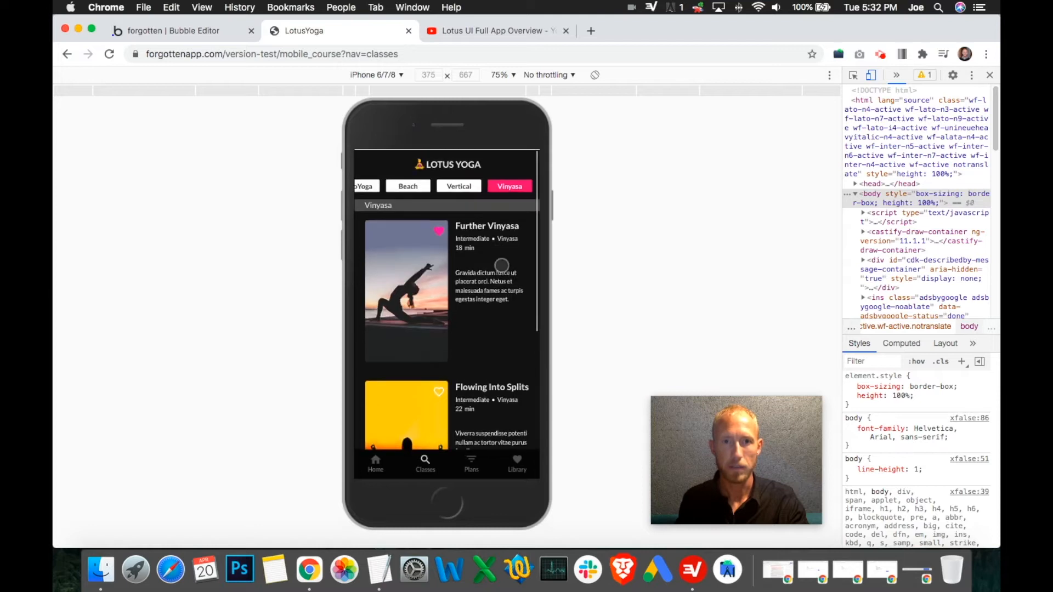
{"action": "left_click_drag", "start_coordinate": [436, 187], "coordinate": [489, 187]}
{"action": "left_click", "coordinate": [410, 185]}
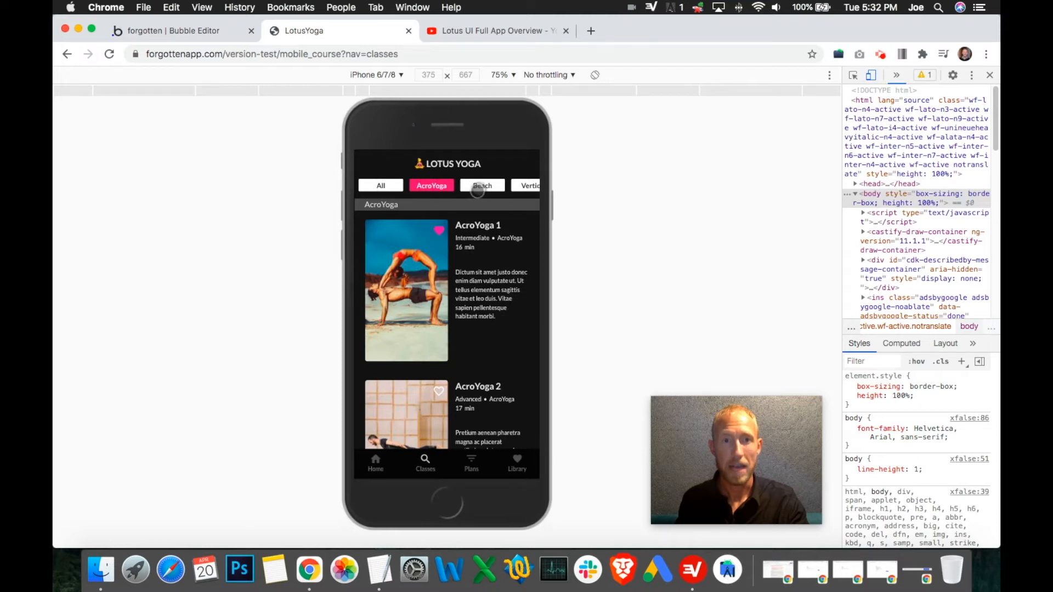
- Open Further Vinyasa from the preview's Home page, remove it from favorites, and view the Library page
{"action": "left_click", "coordinate": [377, 459]}
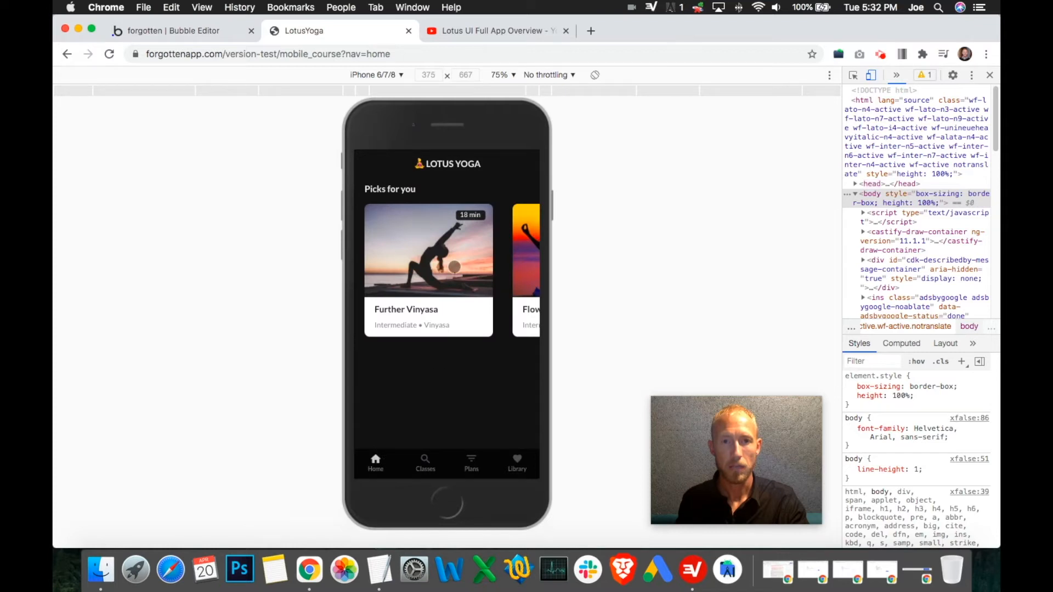
{"action": "left_click", "coordinate": [454, 268]}
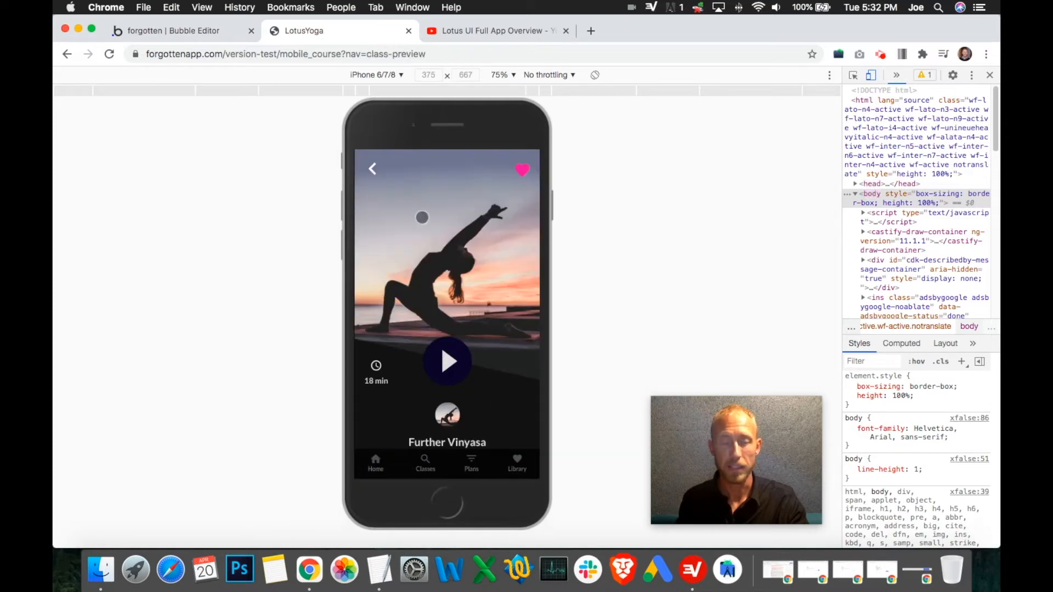
{"action": "left_click", "coordinate": [522, 171]}
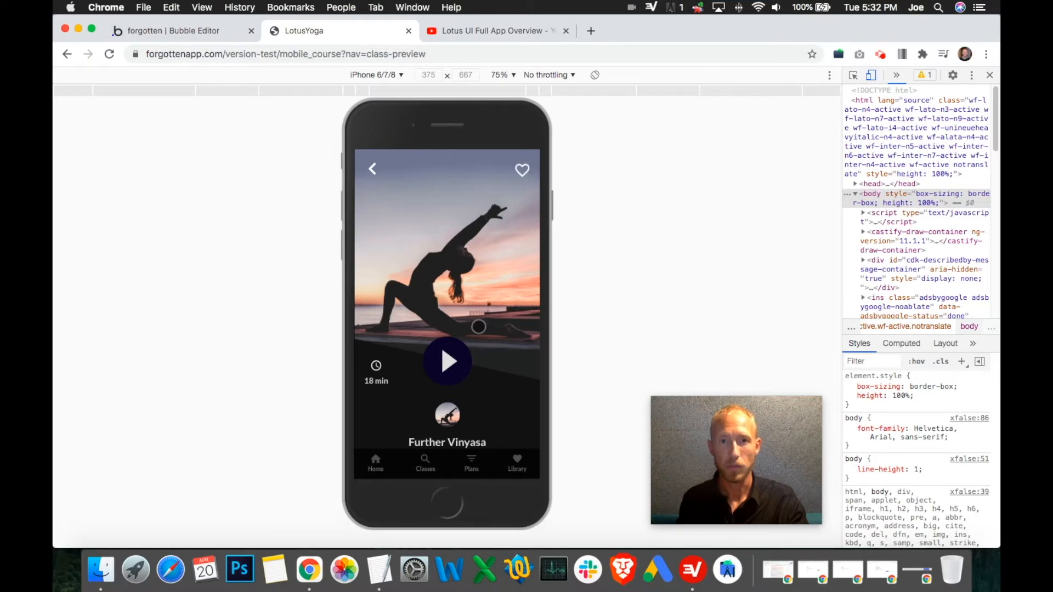
{"action": "left_click", "coordinate": [373, 170]}
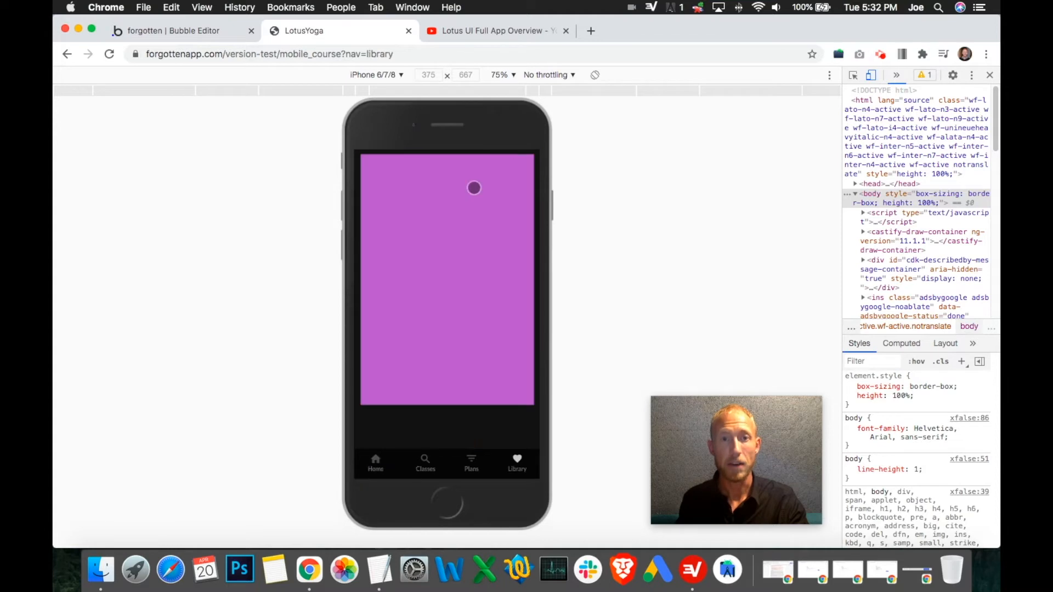
{"action": "left_click_drag", "start_coordinate": [446, 230], "coordinate": [456, 187]}
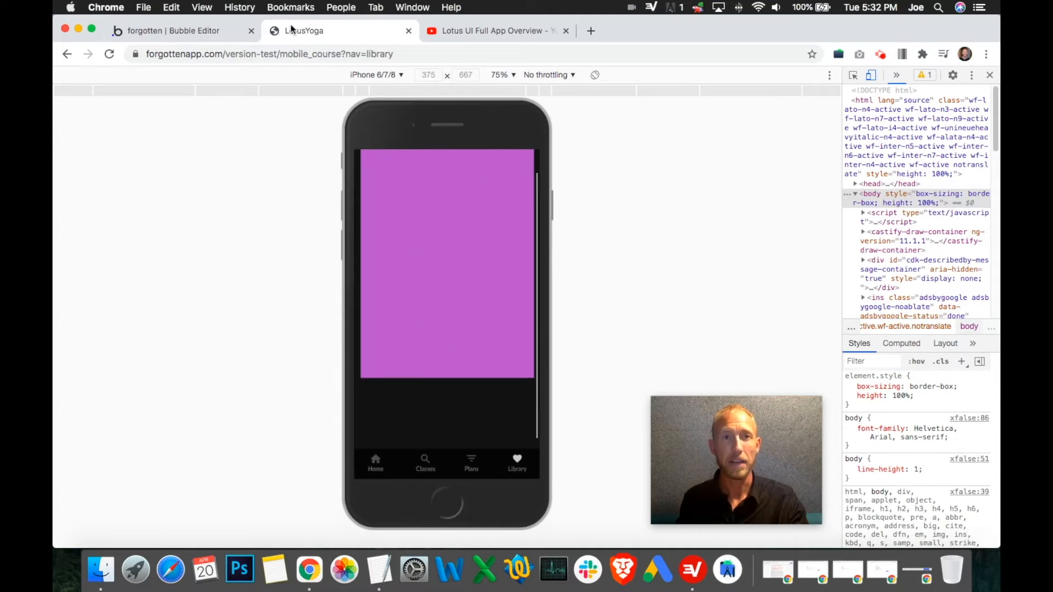
- Examine the Library profile and Favorite Classes screens in the Lotus UI Full App Overview video on YouTube, and return to the Bubble design view
{"action": "left_click", "coordinate": [165, 30]}
{"action": "left_click", "coordinate": [78, 113]}
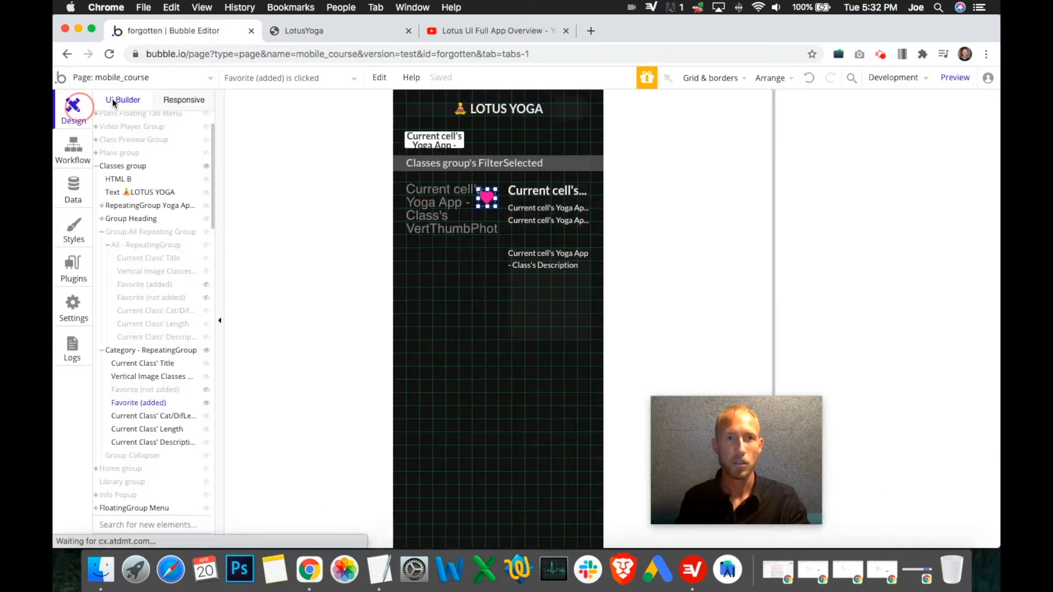
{"action": "left_click", "coordinate": [488, 31]}
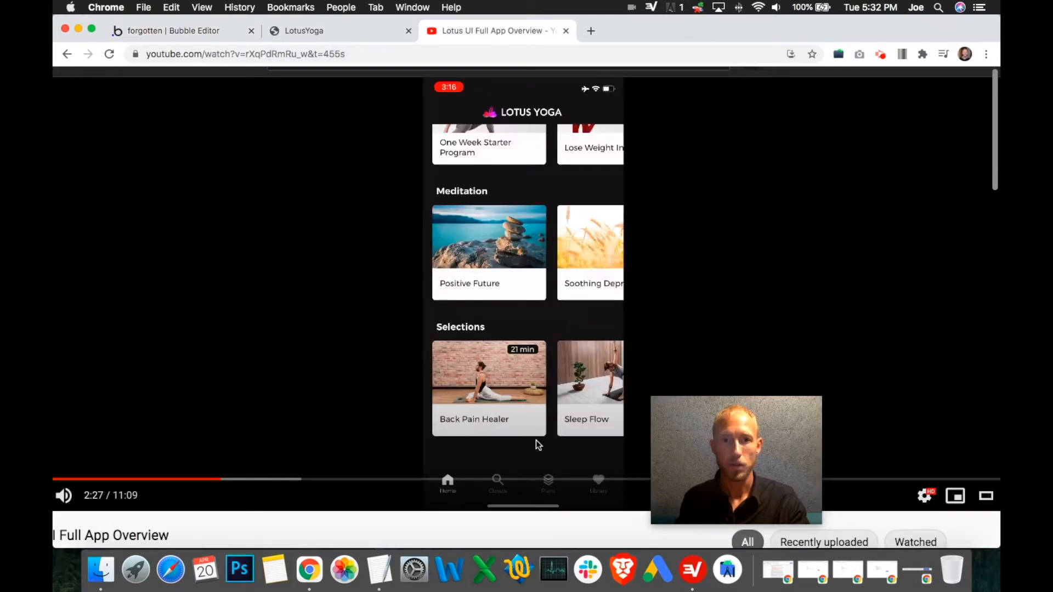
{"action": "left_click", "coordinate": [720, 480]}
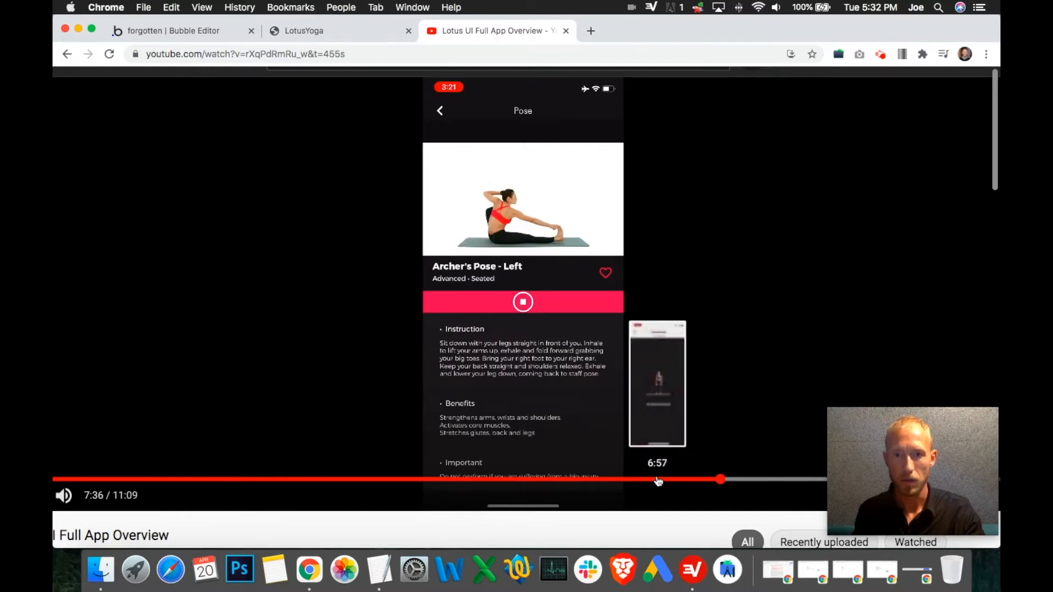
{"action": "left_click", "coordinate": [637, 481]}
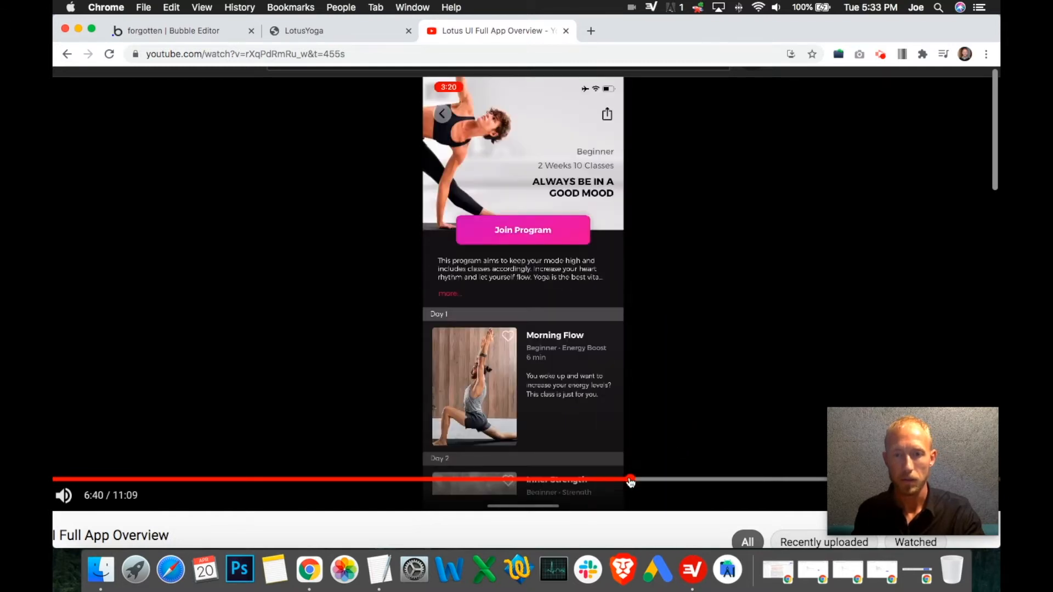
{"action": "left_click", "coordinate": [637, 481]}
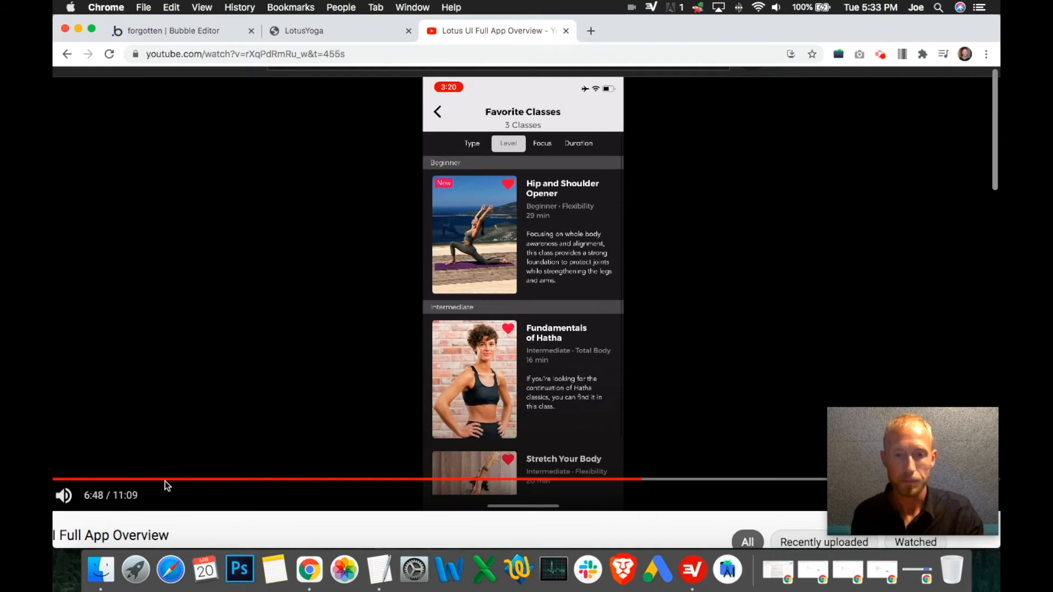
{"action": "key", "text": "Left"}
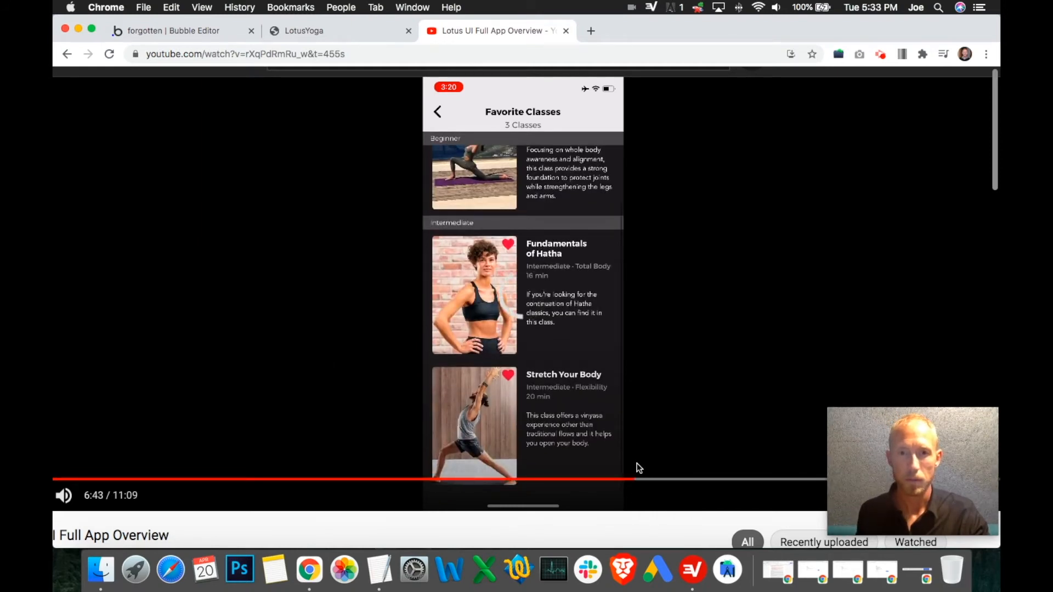
{"action": "key", "text": "Left"}
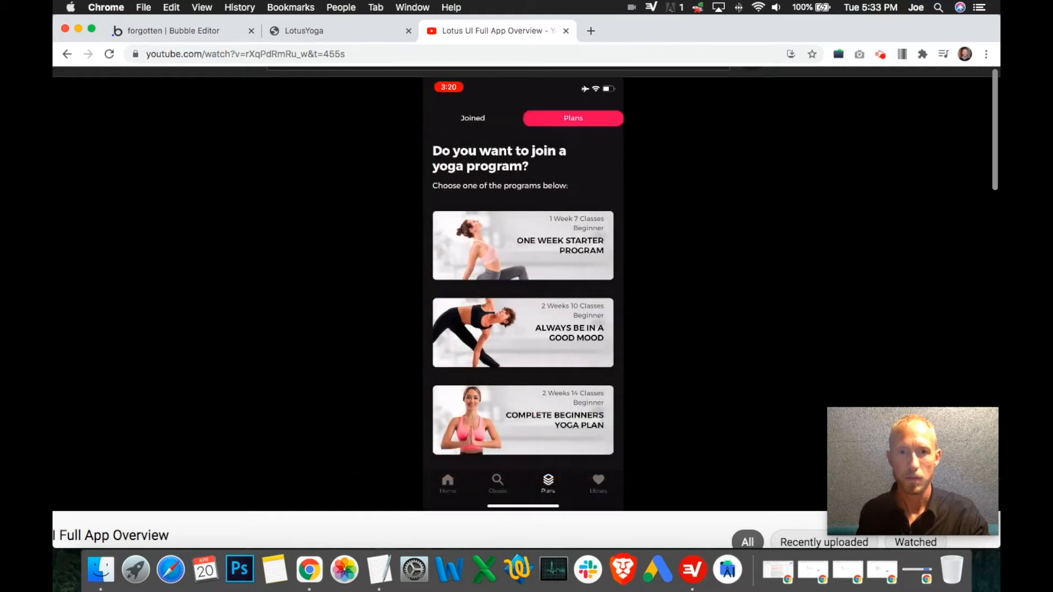
{"action": "key", "text": "space"}
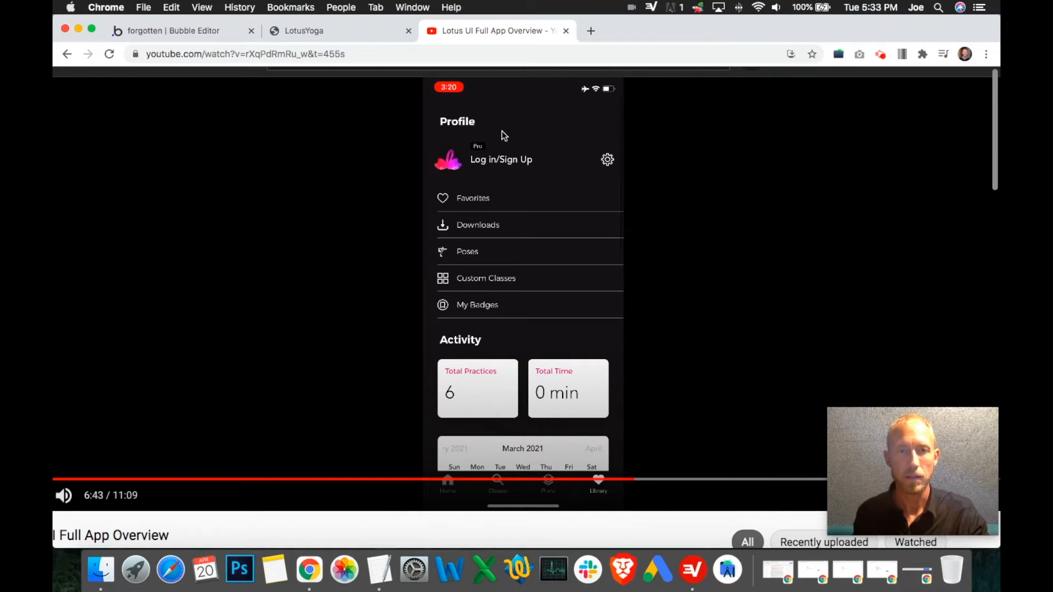
{"action": "left_click", "coordinate": [196, 31]}
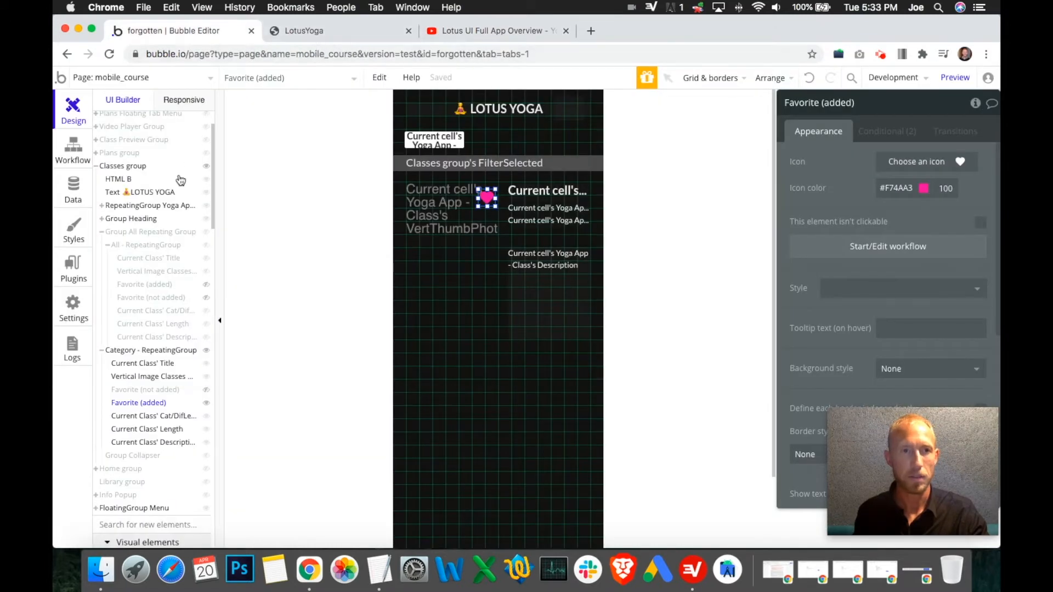
- Show the Library group instead of the Classes group and set its background style to None
{"action": "left_click", "coordinate": [110, 173]}
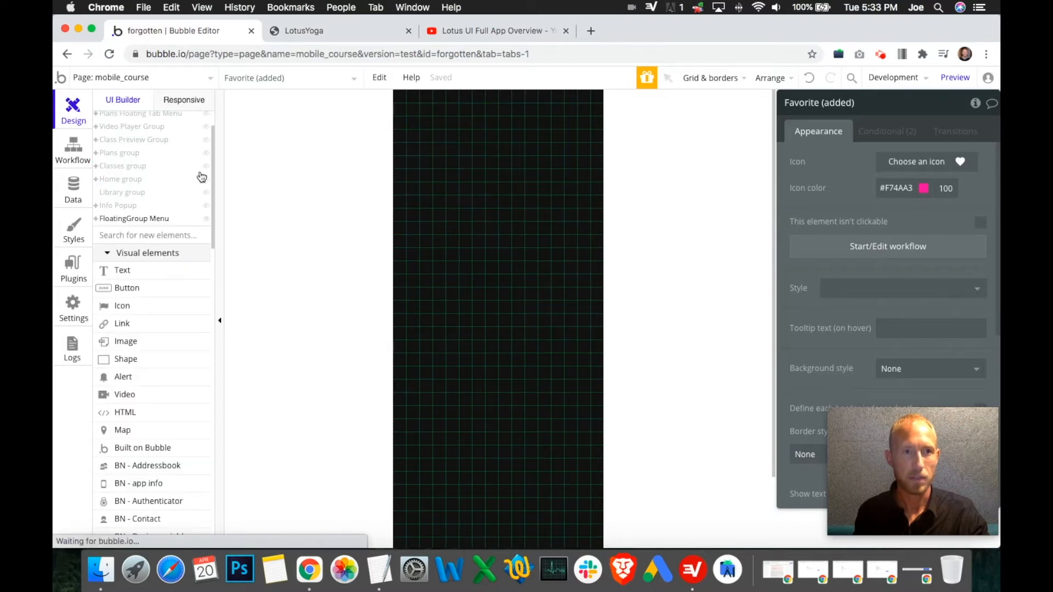
{"action": "left_click", "coordinate": [207, 192]}
{"action": "left_click", "coordinate": [518, 202]}
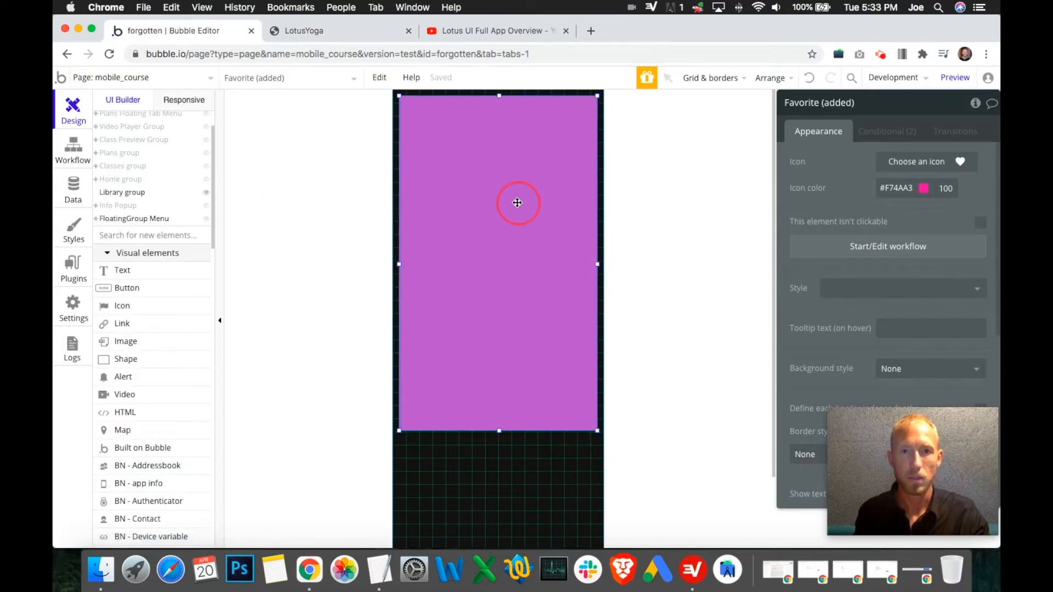
{"action": "left_click", "coordinate": [894, 355]}
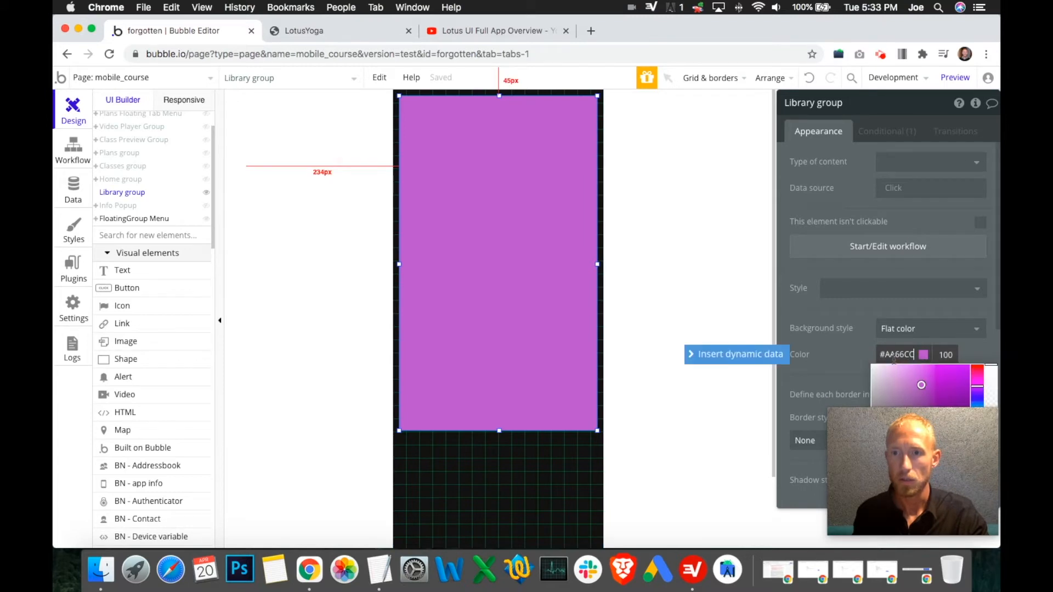
{"action": "left_click", "coordinate": [884, 382]}
{"action": "left_click", "coordinate": [900, 329]}
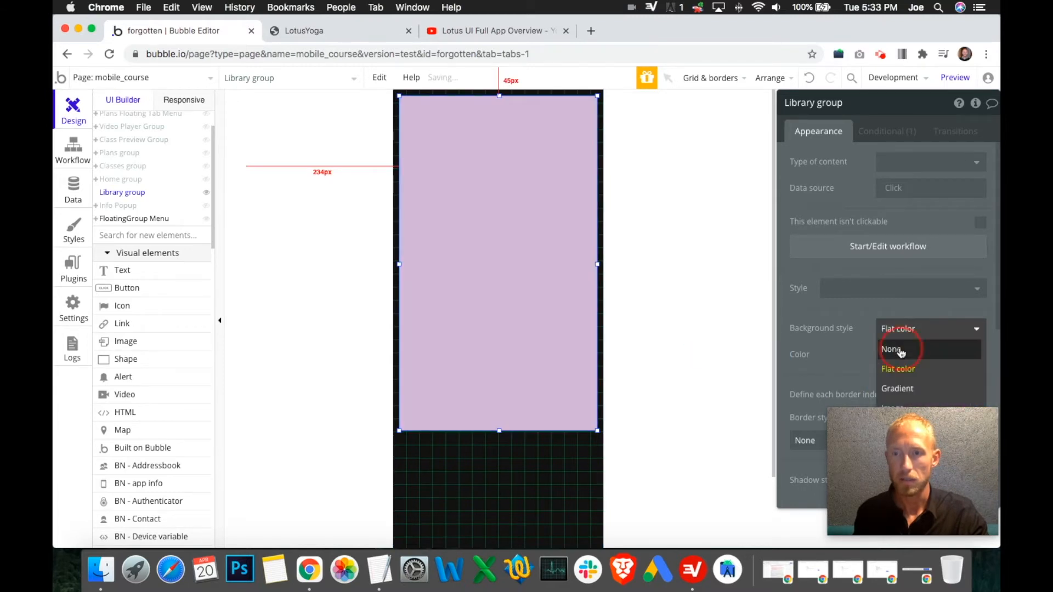
{"action": "left_click", "coordinate": [902, 347]}
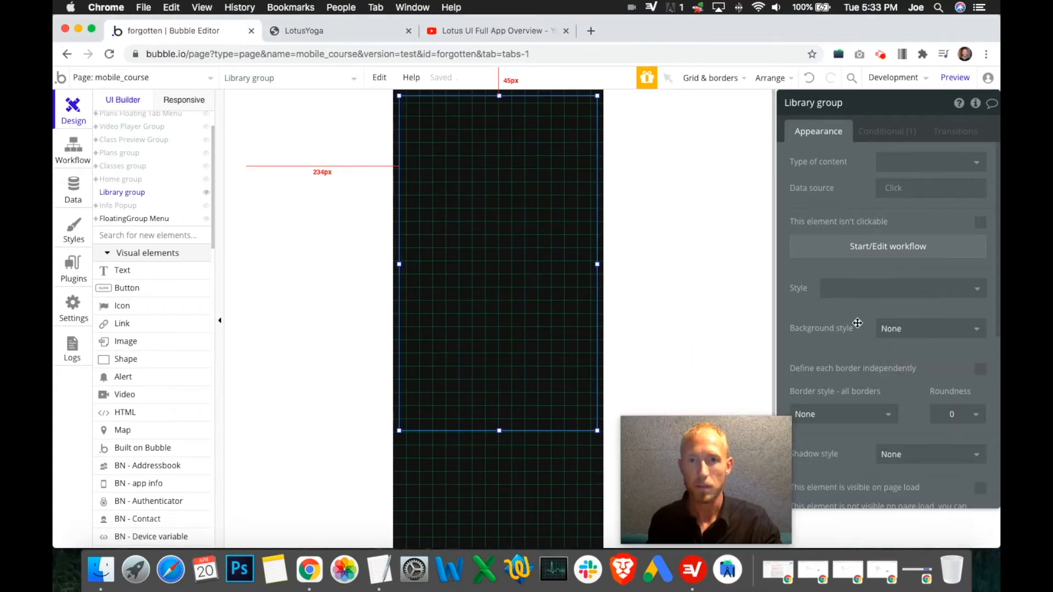
- Position the Library group at X 0 and Y 0
{"action": "scroll", "coordinate": [933, 356], "scroll_direction": "down", "scroll_amount": 5}
{"action": "double_click", "coordinate": [919, 378]}
{"action": "type", "text": "0"}
{"action": "double_click", "coordinate": [971, 378]}
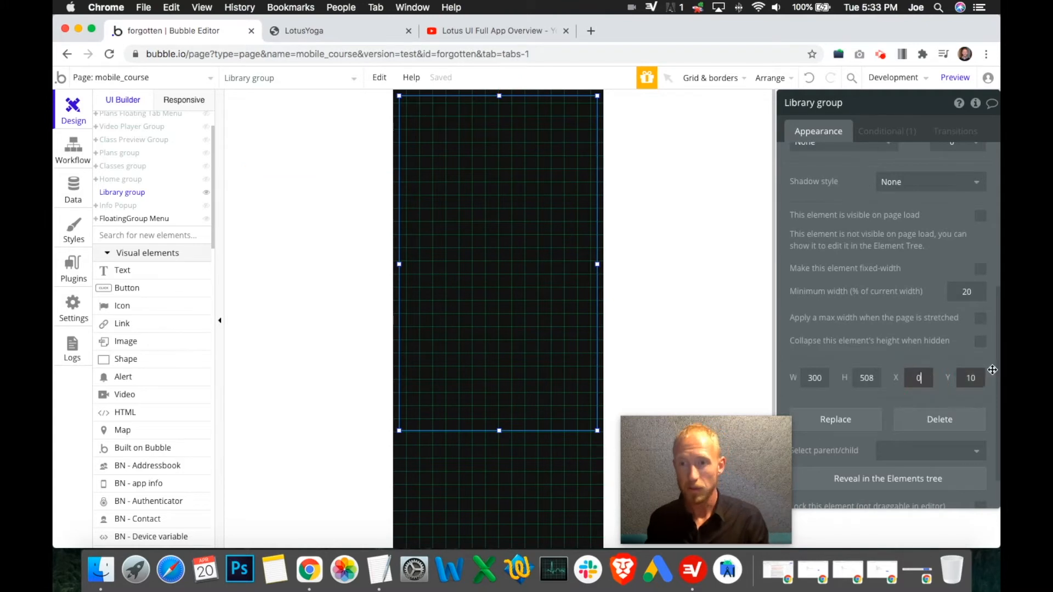
{"action": "type", "text": "0"}
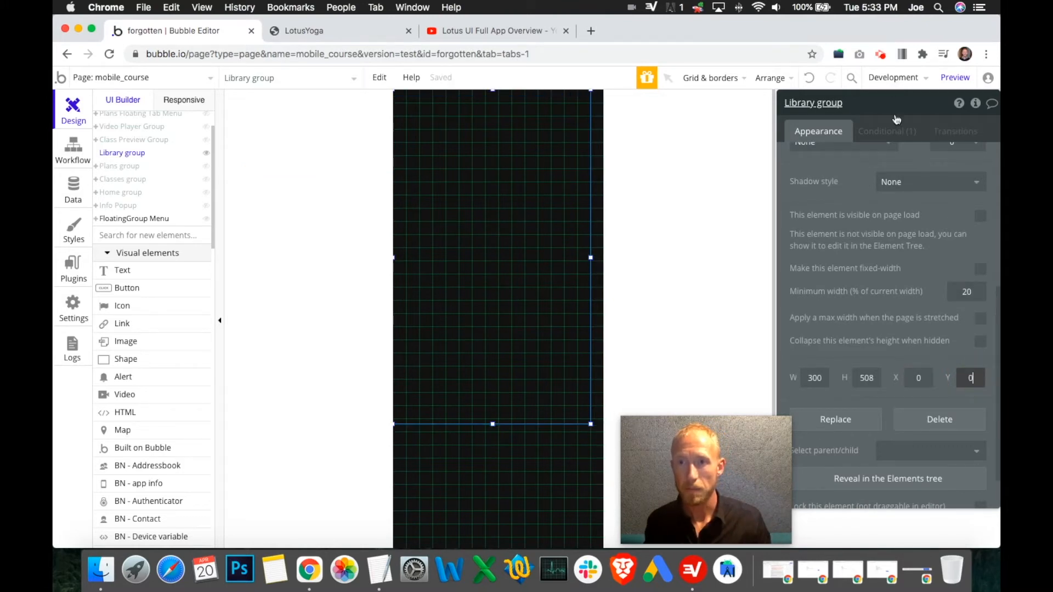
{"action": "left_click", "coordinate": [885, 131]}
{"action": "left_click", "coordinate": [818, 131]}
{"action": "scroll", "coordinate": [924, 384], "scroll_direction": "down", "scroll_amount": 5}
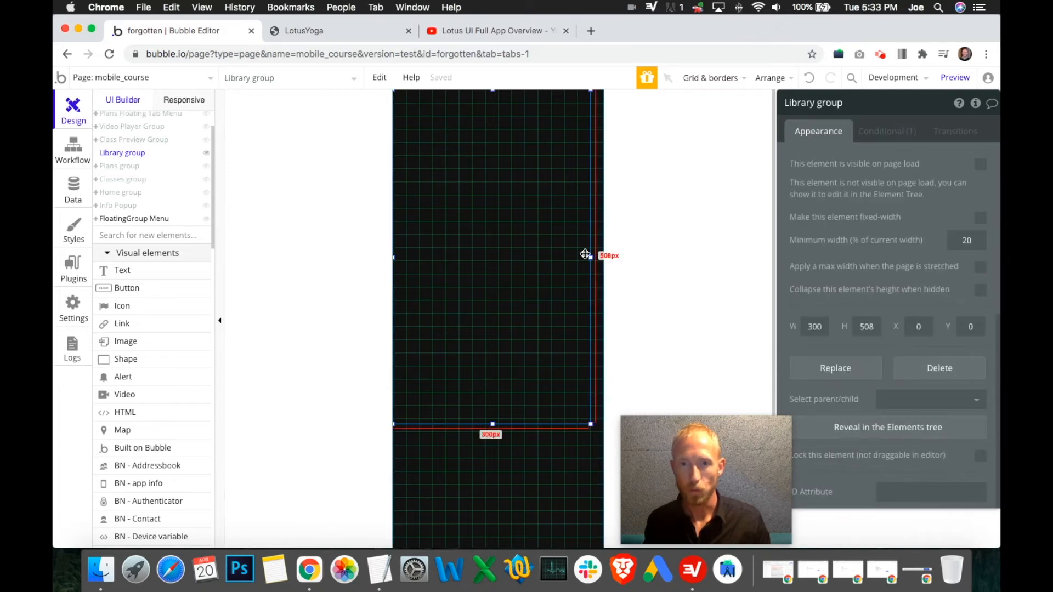
- Enlarge the Library group to 320 wide and 748 high, filling the page down to the navigation menu
{"action": "left_click_drag", "start_coordinate": [593, 257], "coordinate": [609, 259]}
{"action": "left_click", "coordinate": [505, 440]}
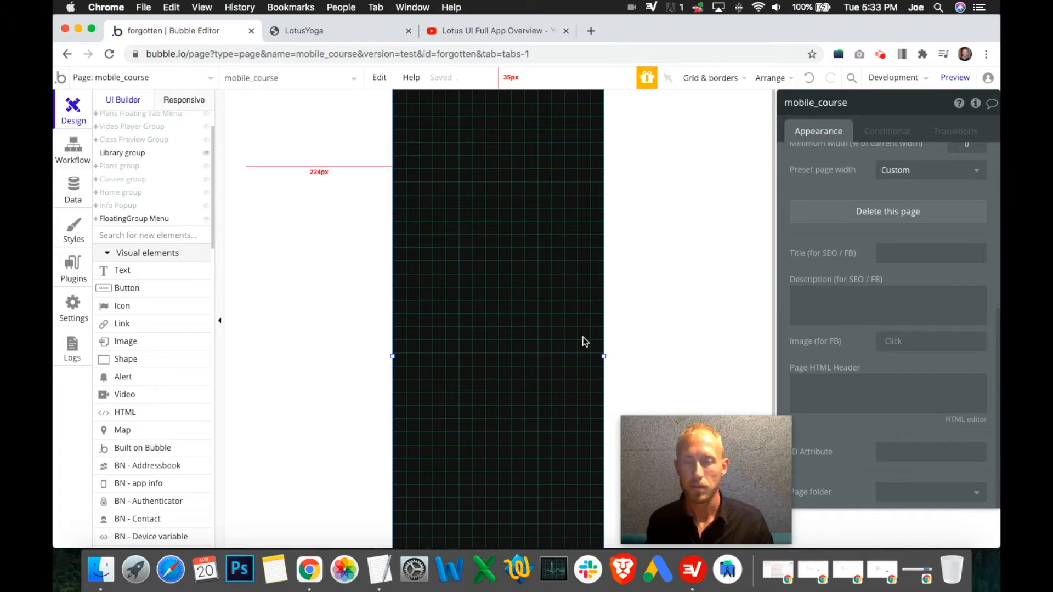
{"action": "scroll", "coordinate": [582, 337], "scroll_direction": "down", "scroll_amount": 3}
{"action": "left_click", "coordinate": [468, 230]}
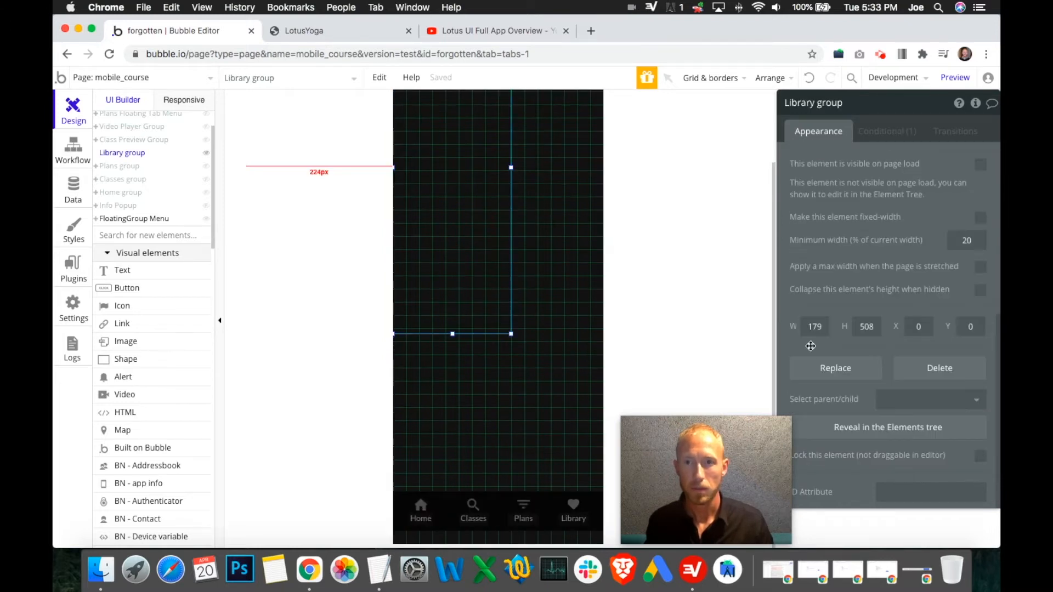
{"action": "left_click_drag", "start_coordinate": [511, 334], "coordinate": [605, 488]}
{"action": "left_click_drag", "start_coordinate": [499, 487], "coordinate": [499, 492]}
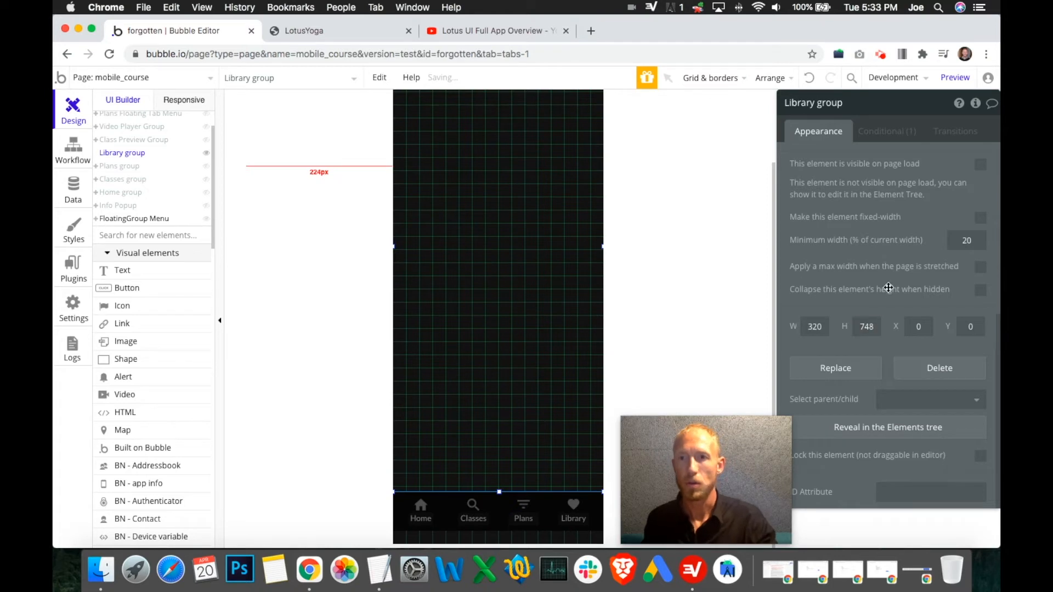
- Apply a maximum width of 200% of current width to the Library group when the page is stretched
{"action": "left_click", "coordinate": [979, 269]}
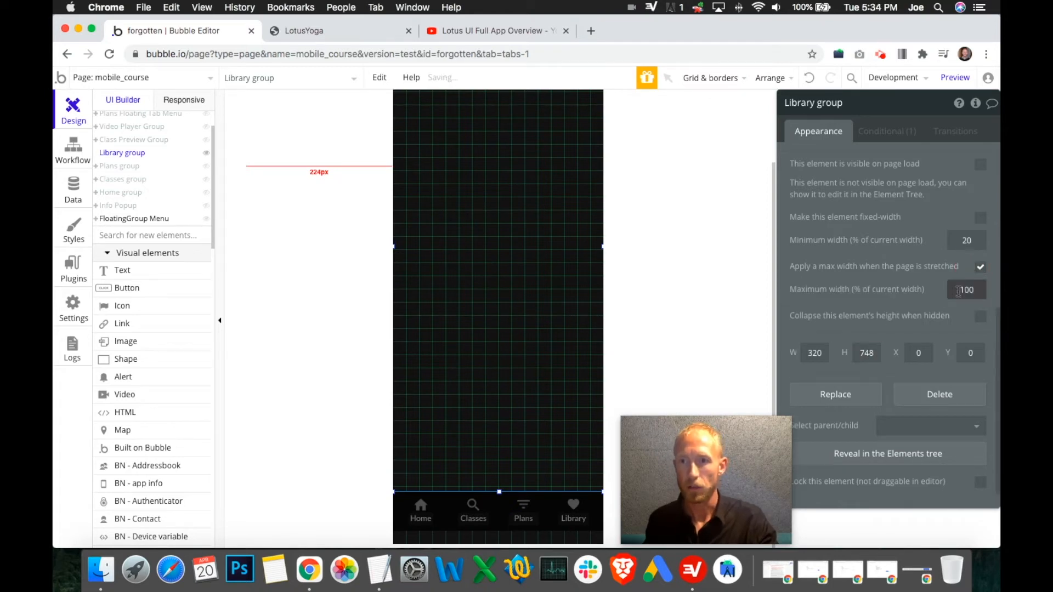
{"action": "type", "text": "2"}
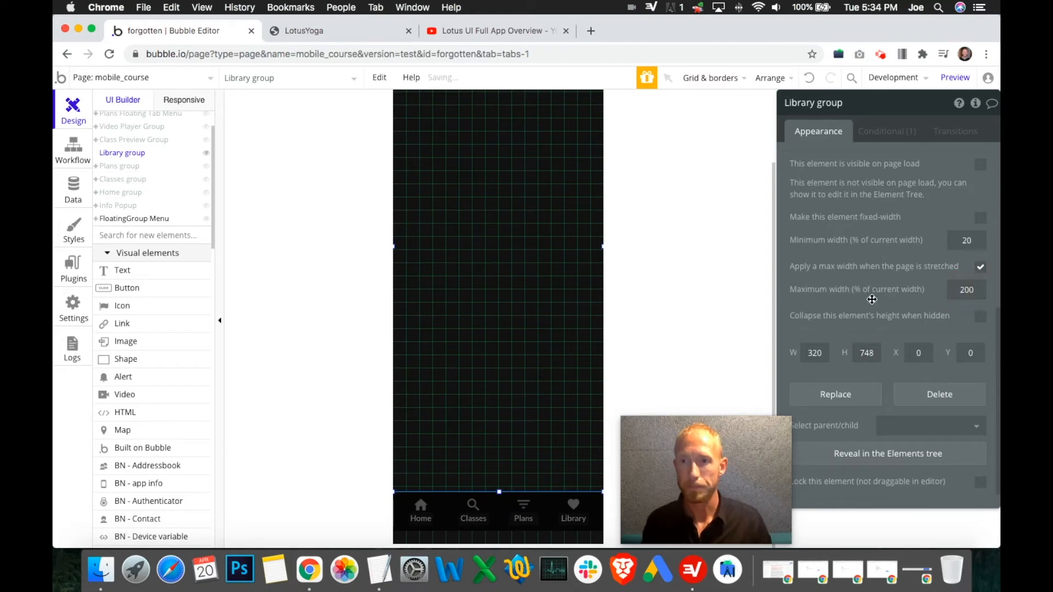
{"action": "scroll", "coordinate": [886, 336], "scroll_direction": "up", "scroll_amount": 6}
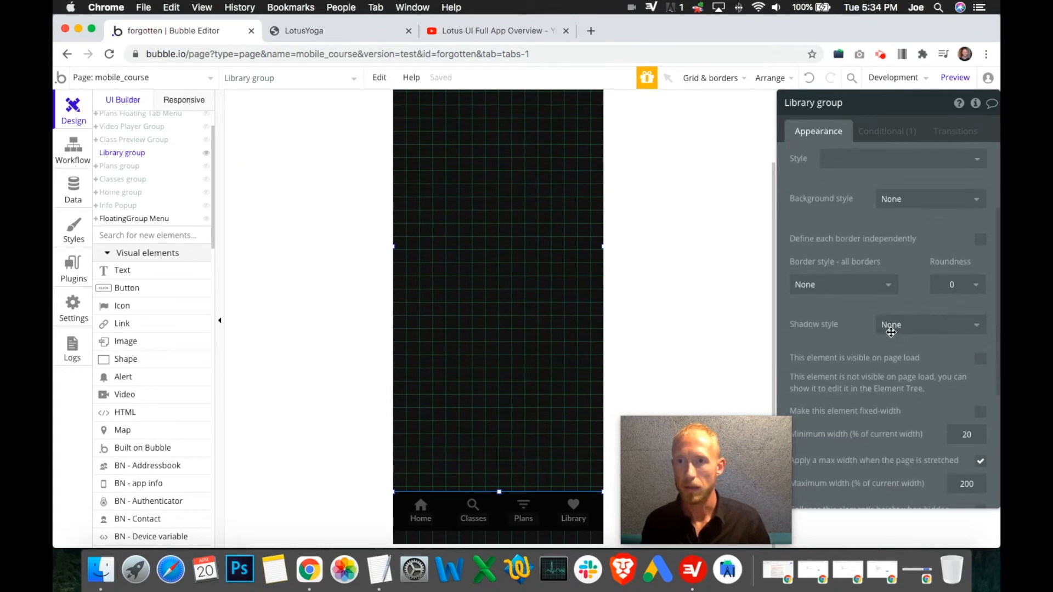
{"action": "left_click_drag", "start_coordinate": [738, 459], "coordinate": [789, 448]}
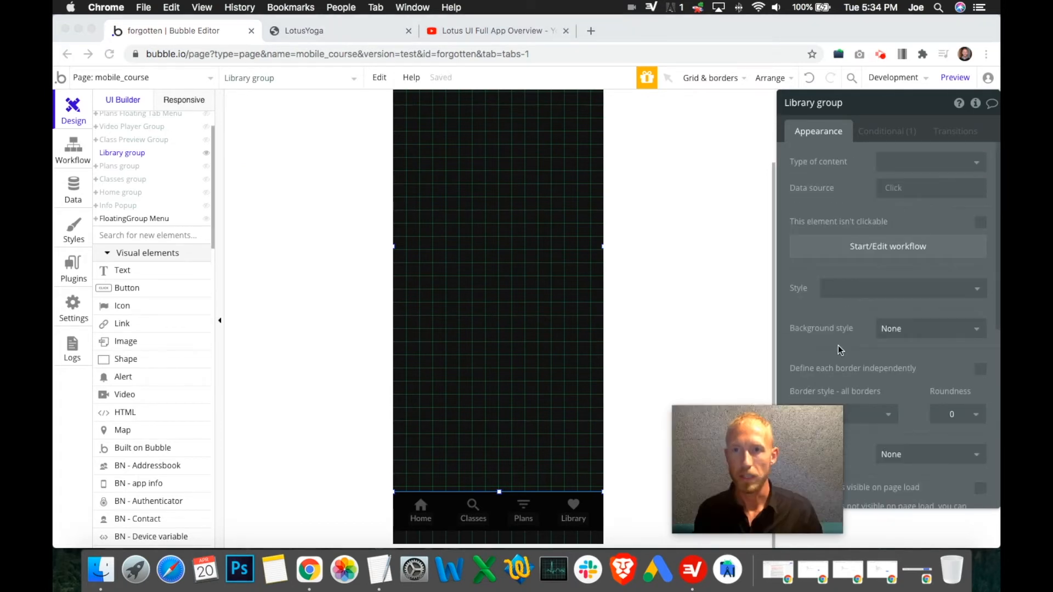
- Copy the LOTUS YOGA title from the Home group and paste it near the top of the Library group
{"action": "left_click", "coordinate": [505, 230]}
{"action": "scroll", "coordinate": [164, 200], "scroll_direction": "up", "scroll_amount": 2}
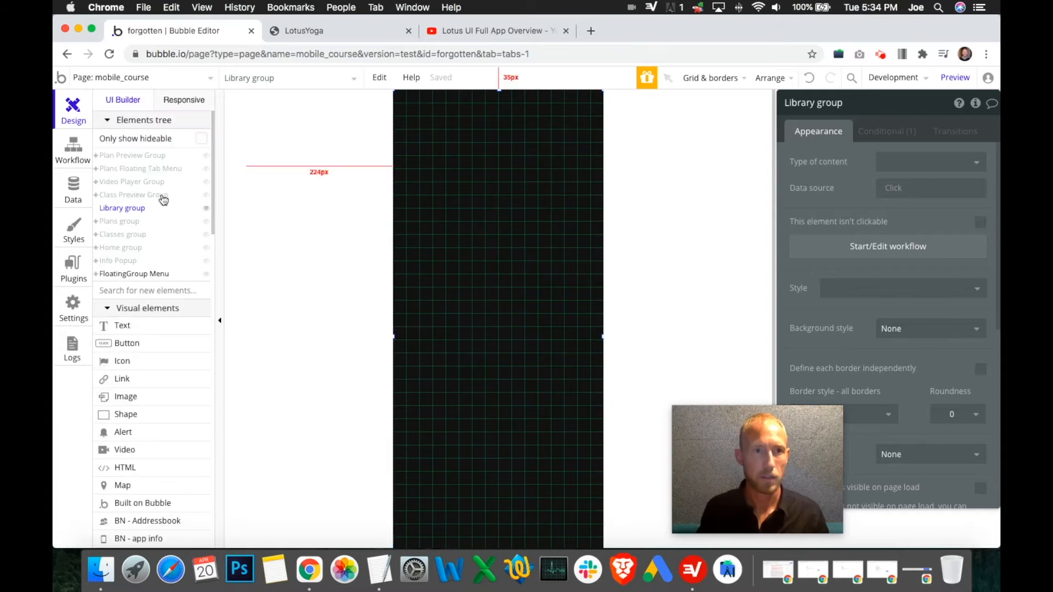
{"action": "left_click", "coordinate": [207, 208]}
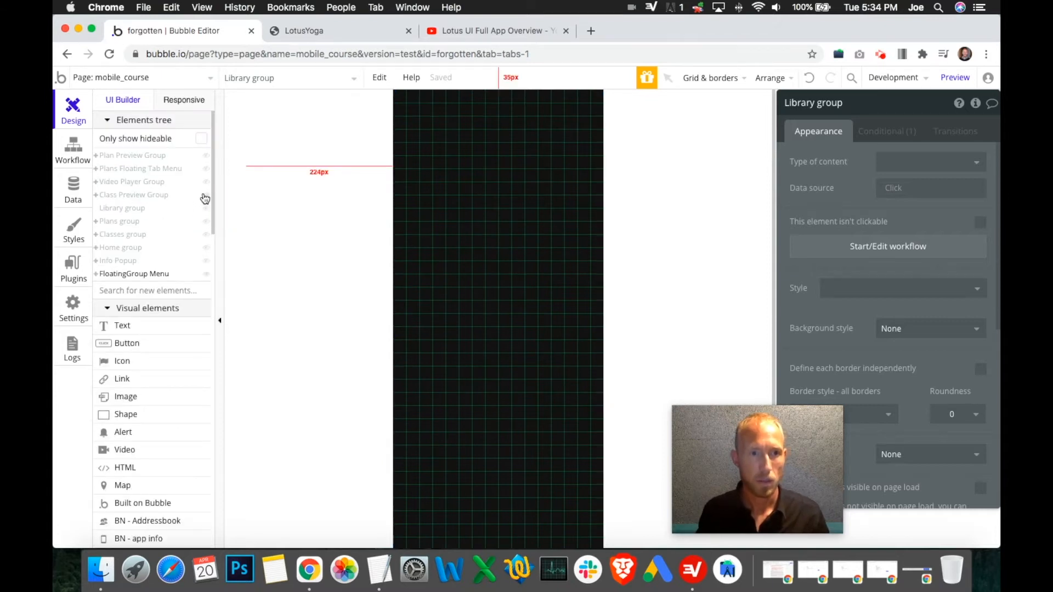
{"action": "left_click", "coordinate": [206, 248]}
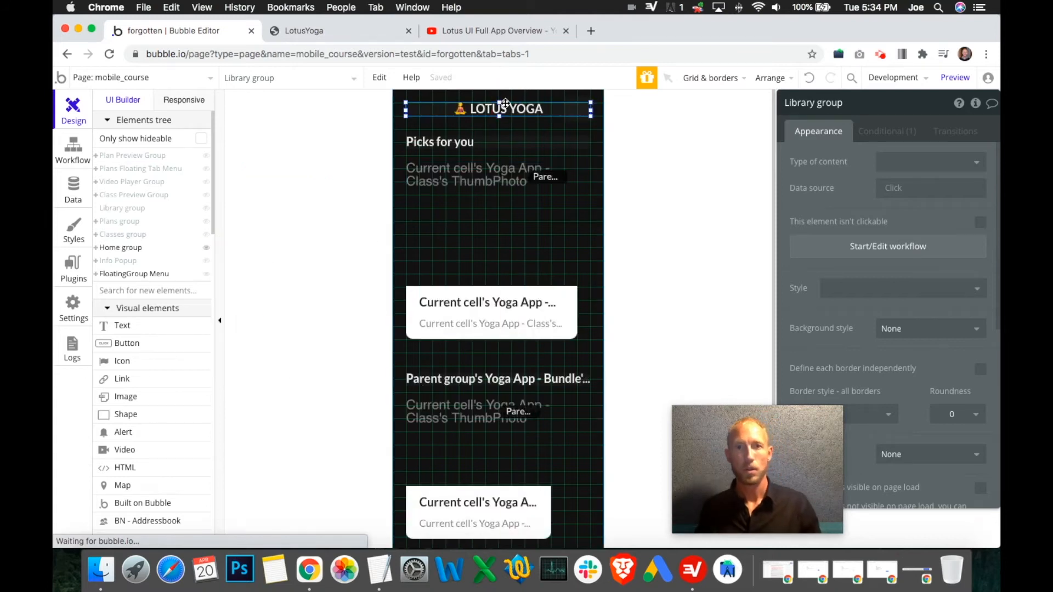
{"action": "left_click", "coordinate": [207, 248]}
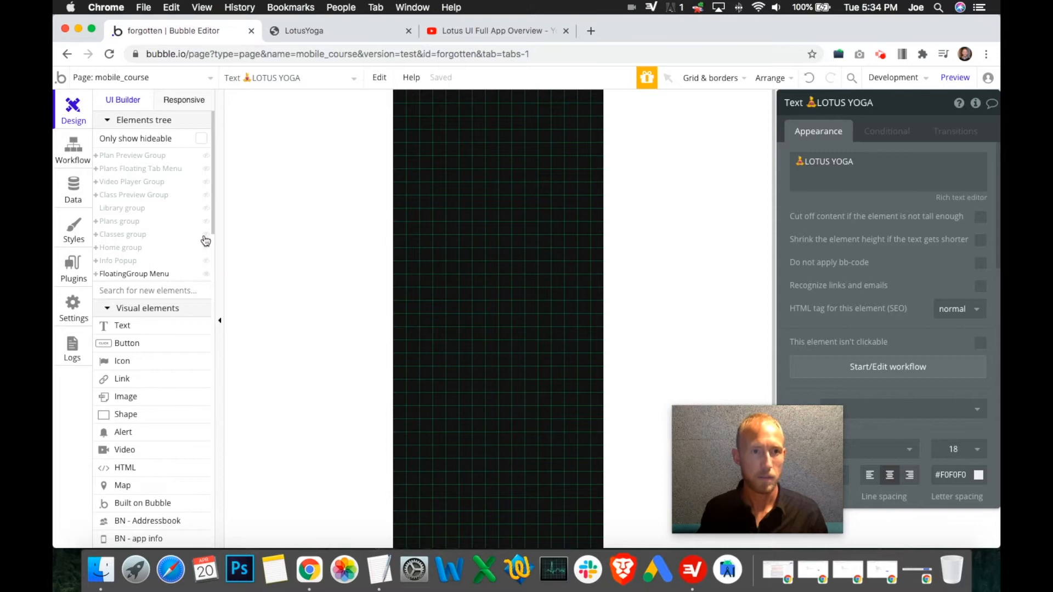
{"action": "left_click", "coordinate": [207, 209]}
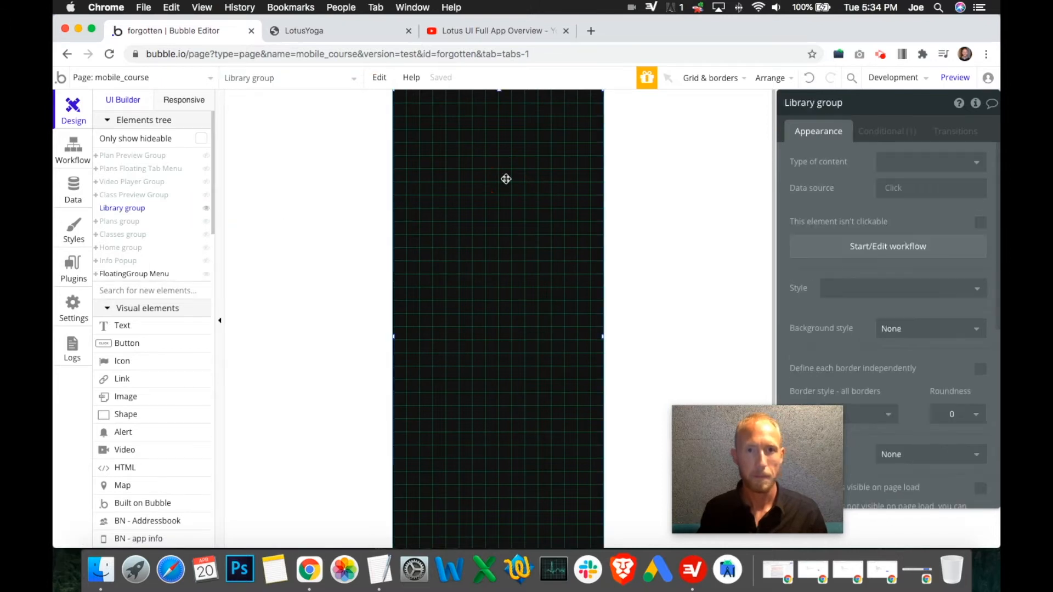
{"action": "key", "text": "super+v"}
{"action": "left_click_drag", "start_coordinate": [486, 92], "coordinate": [519, 109]}
{"action": "key", "text": "super+z"}
{"action": "left_click", "coordinate": [516, 129]}
{"action": "left_click", "coordinate": [512, 98]}
- Compare the reference video's Profile screen on YouTube with the LotusYoga preview's Library page, and return to the Bubble editor
{"action": "left_click", "coordinate": [462, 31]}
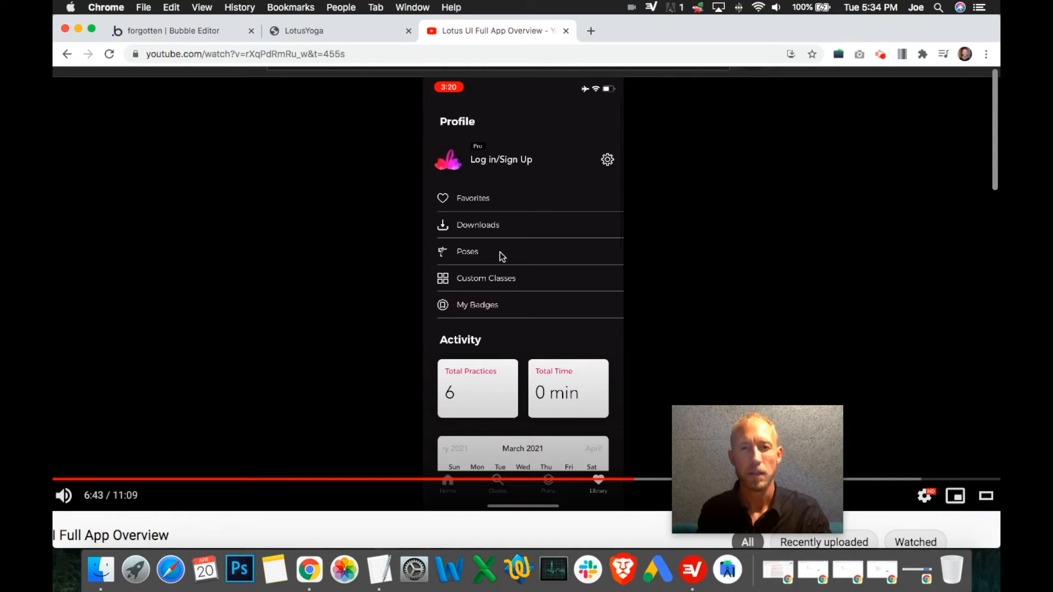
{"action": "left_click_drag", "start_coordinate": [706, 453], "coordinate": [779, 451]}
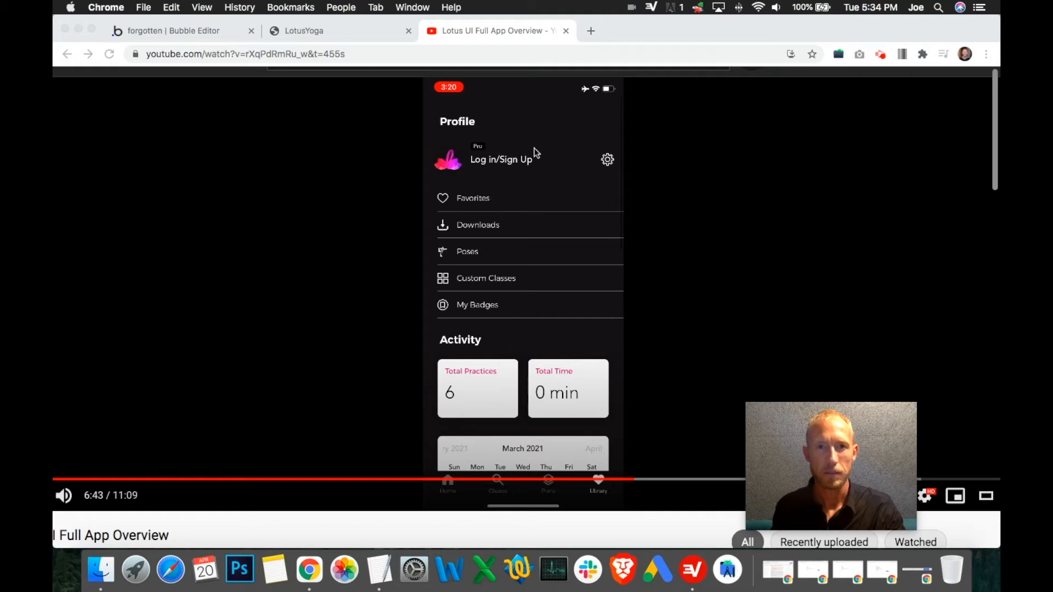
{"action": "left_click", "coordinate": [320, 34]}
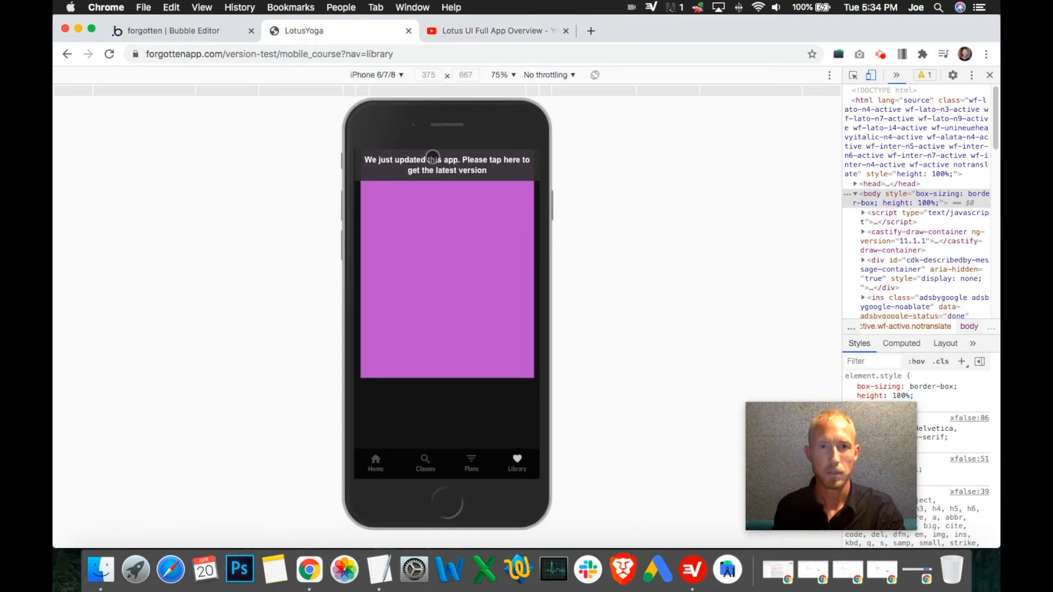
{"action": "left_click", "coordinate": [466, 38]}
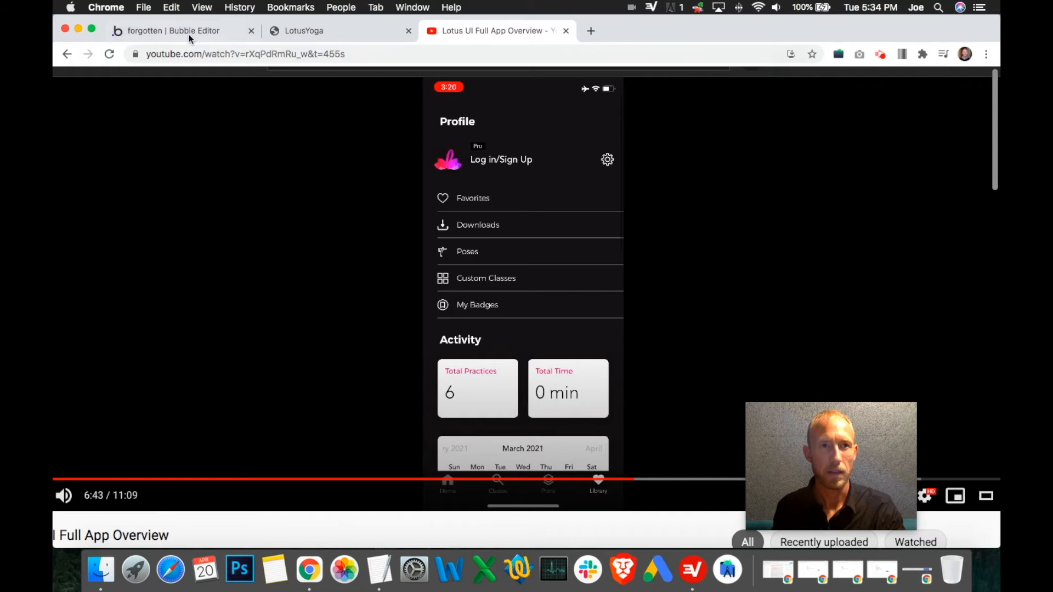
{"action": "left_click", "coordinate": [189, 34]}
{"action": "left_click", "coordinate": [446, 34]}
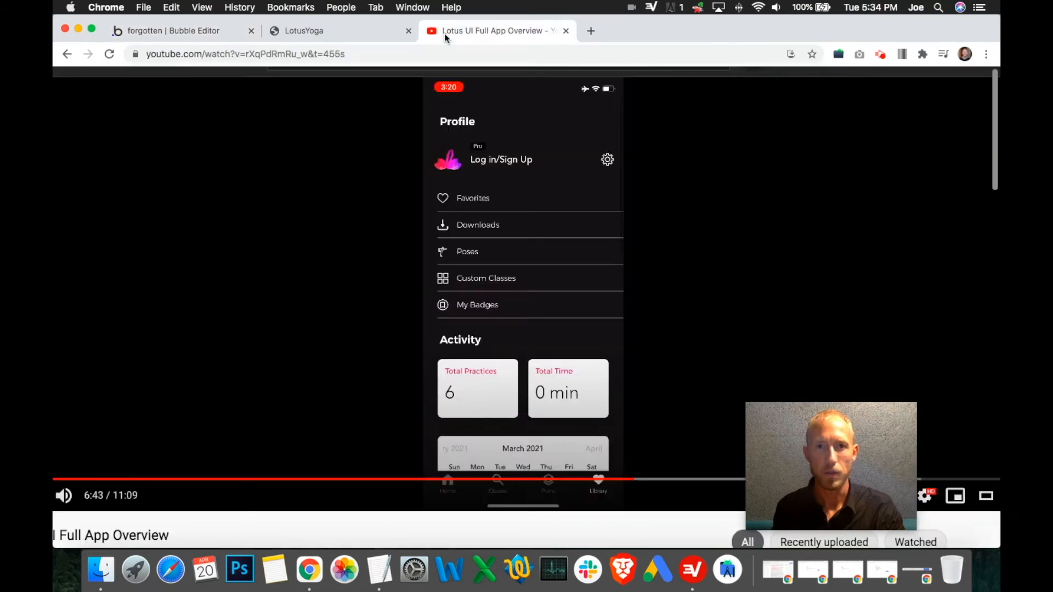
{"action": "left_click", "coordinate": [391, 35]}
{"action": "left_click", "coordinate": [231, 32]}
- Adjust the placement of the LOTUS YOGA title near the top of the Library group
{"action": "left_click", "coordinate": [496, 120]}
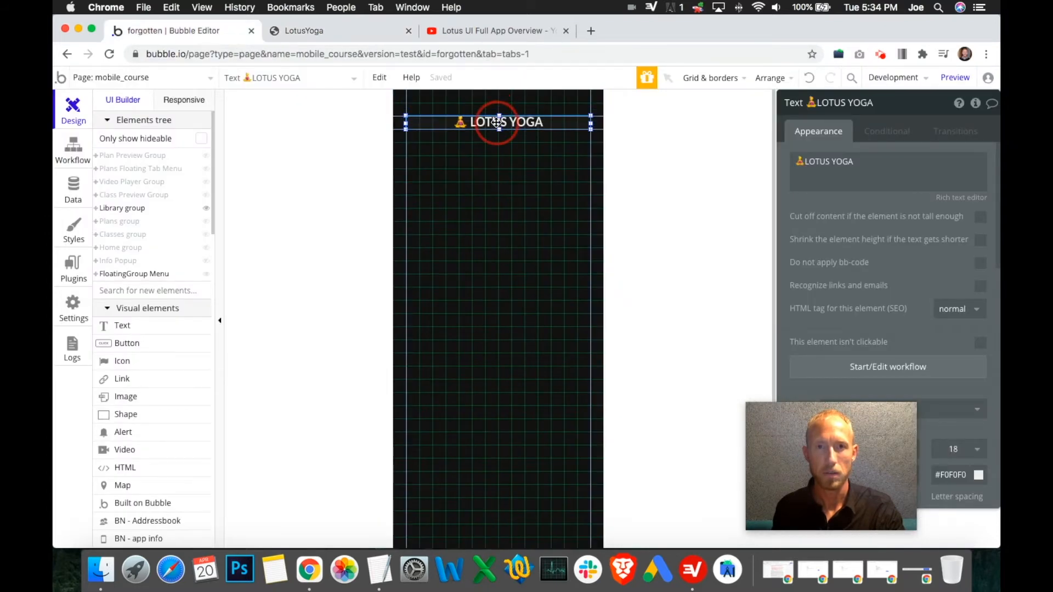
{"action": "scroll", "coordinate": [890, 306], "scroll_direction": "down", "scroll_amount": 5}
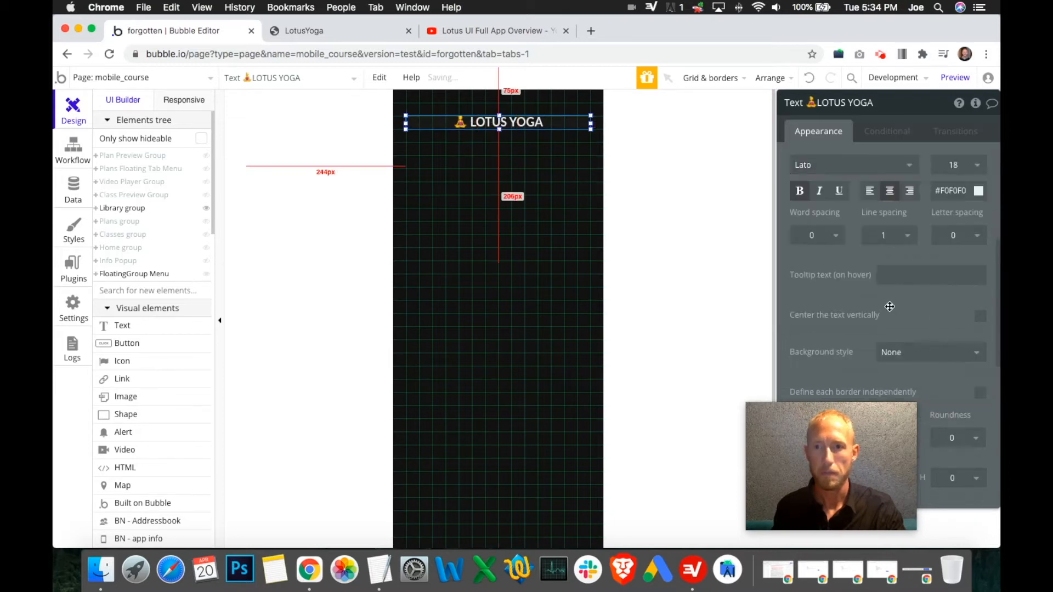
- Left-align the LOTUS YOGA heading in the Library group and change its text to "Profile"
{"action": "left_click", "coordinate": [869, 192]}
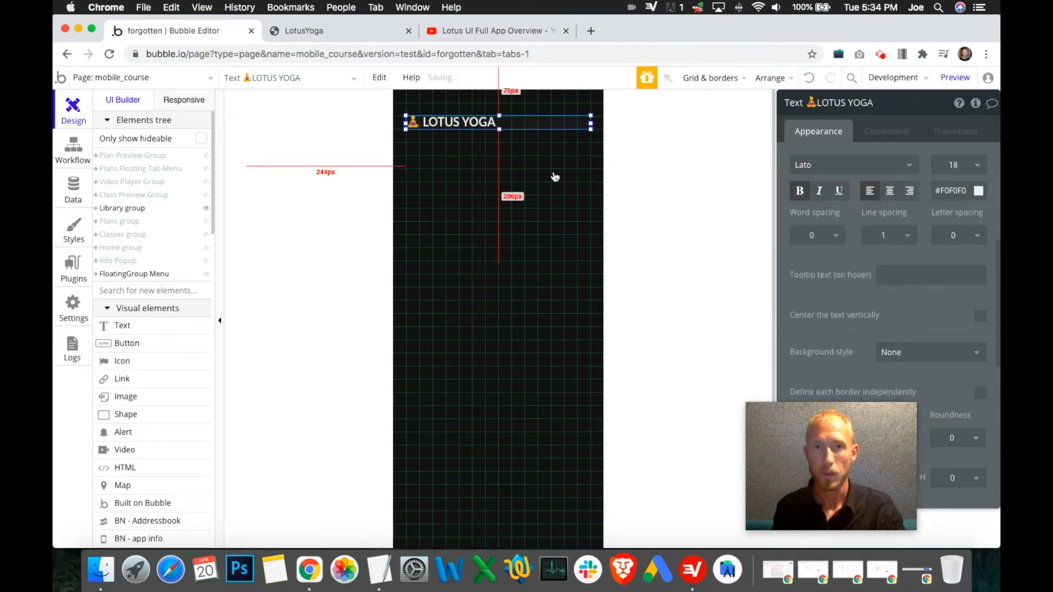
{"action": "left_click", "coordinate": [473, 122]}
{"action": "scroll", "coordinate": [841, 219], "scroll_direction": "up", "scroll_amount": 5}
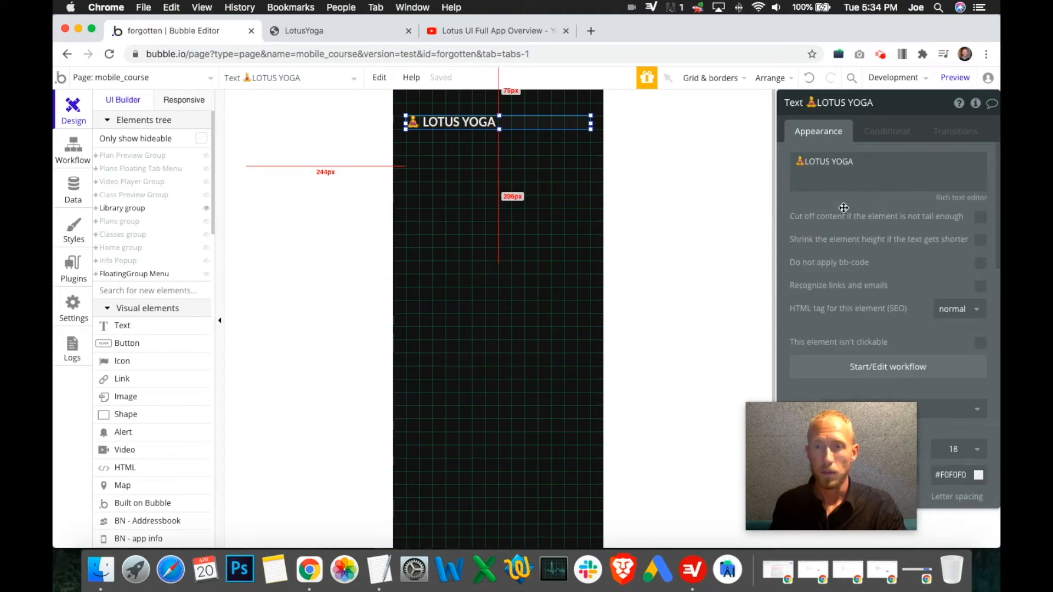
{"action": "triple_click", "coordinate": [841, 163]}
{"action": "type", "text": "Profile"}
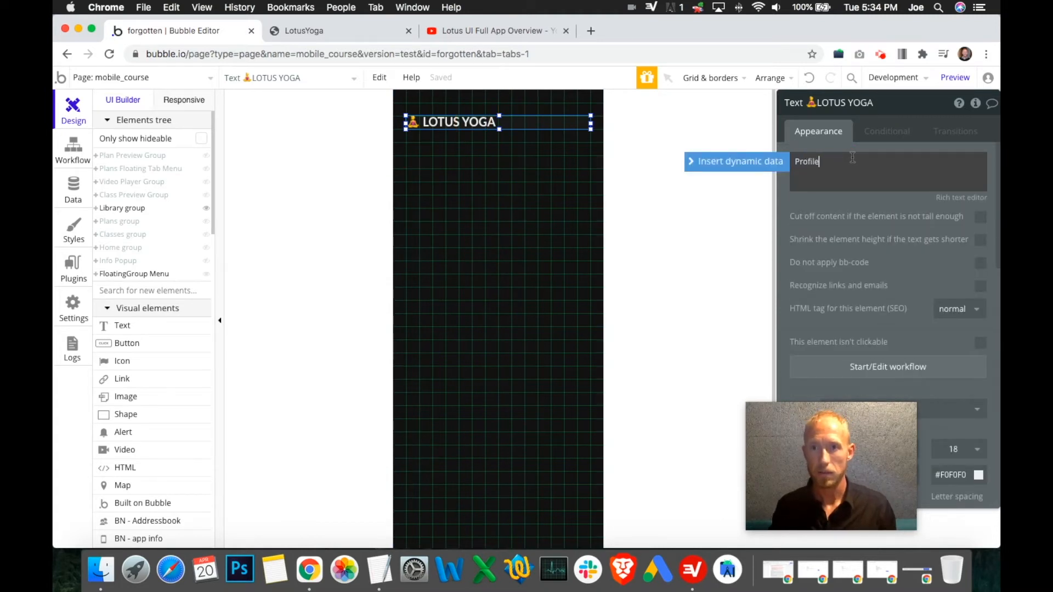
- Set the Profile heading's font to Lato (900)
{"action": "scroll", "coordinate": [844, 176], "scroll_direction": "down", "scroll_amount": 5}
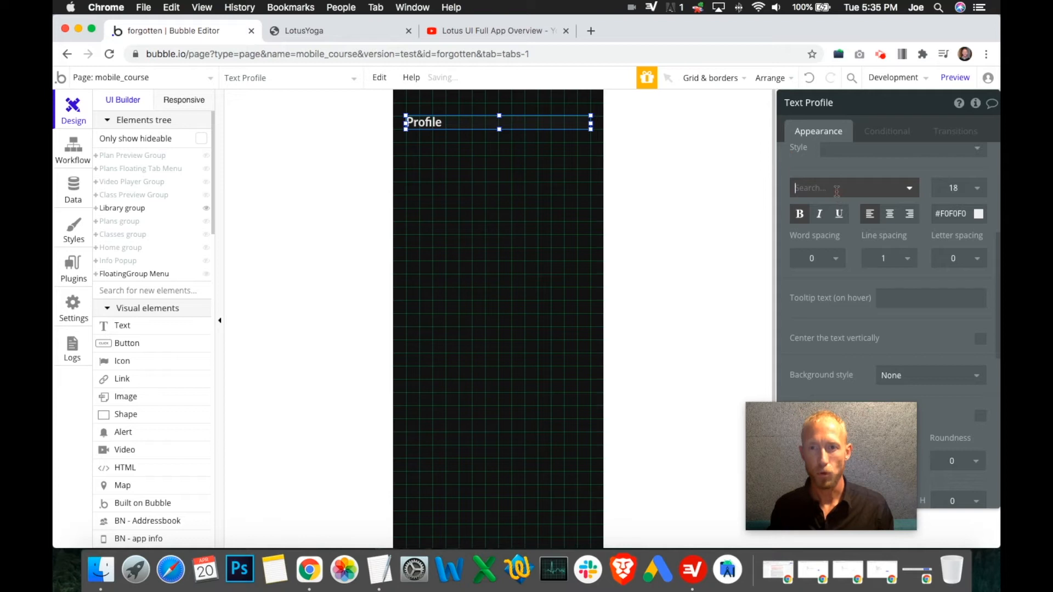
{"action": "left_click", "coordinate": [838, 193]}
{"action": "type", "text": "lato"}
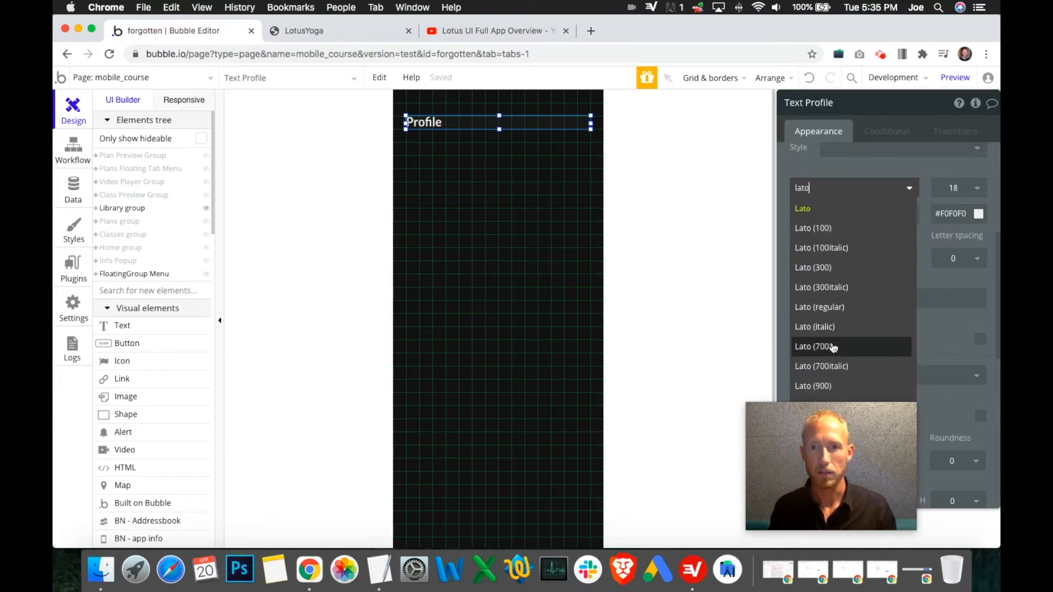
{"action": "left_click", "coordinate": [833, 386]}
{"action": "left_click_drag", "start_coordinate": [816, 418], "coordinate": [643, 439]}
{"action": "left_click", "coordinate": [855, 232]}
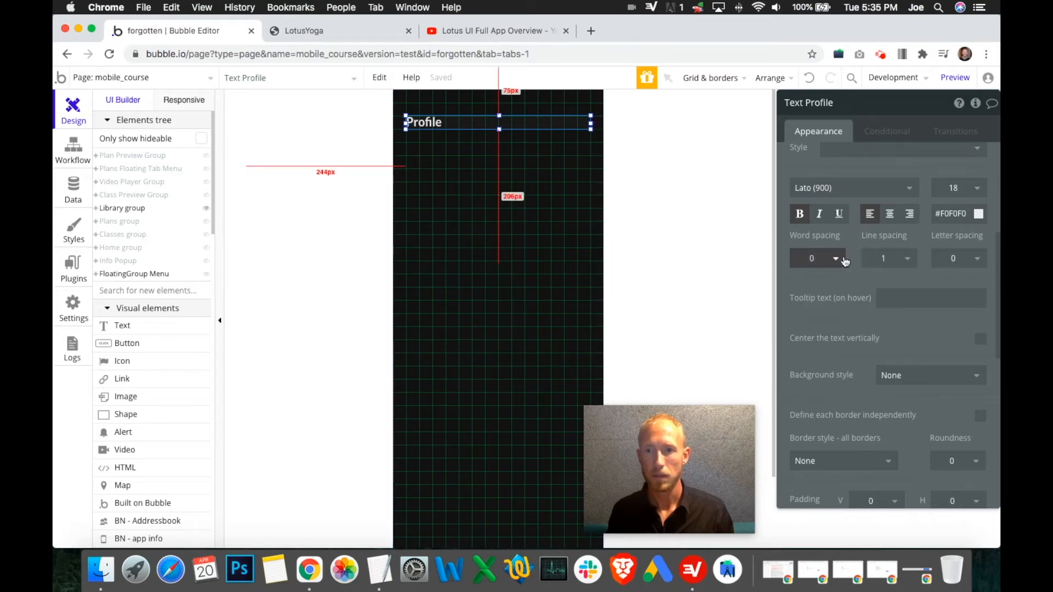
- Set the Profile heading's letter spacing to 0.5
{"action": "scroll", "coordinate": [838, 267], "scroll_direction": "down", "scroll_amount": 5}
{"action": "scroll", "coordinate": [838, 267], "scroll_direction": "down", "scroll_amount": 4}
{"action": "scroll", "coordinate": [839, 269], "scroll_direction": "up", "scroll_amount": 10}
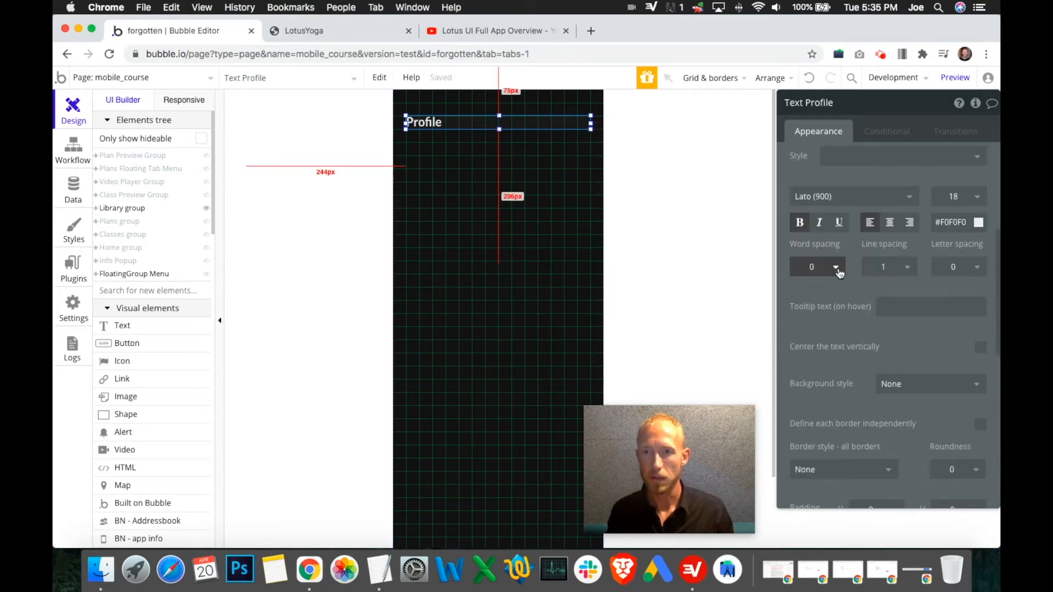
{"action": "left_click", "coordinate": [963, 268]}
{"action": "left_click", "coordinate": [951, 346]}
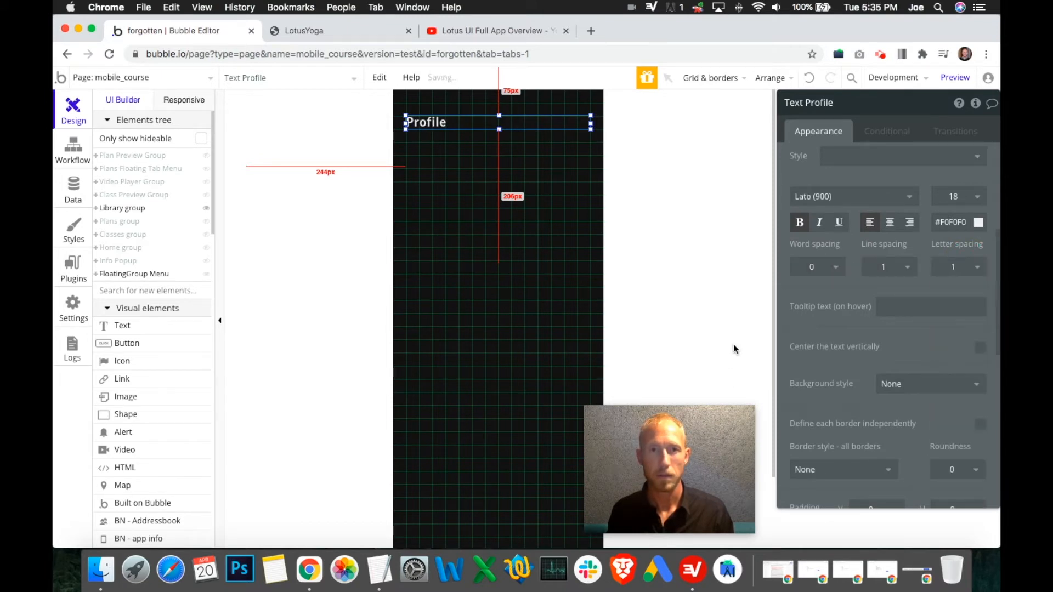
{"action": "left_click", "coordinate": [957, 266]}
{"action": "left_click", "coordinate": [956, 265]}
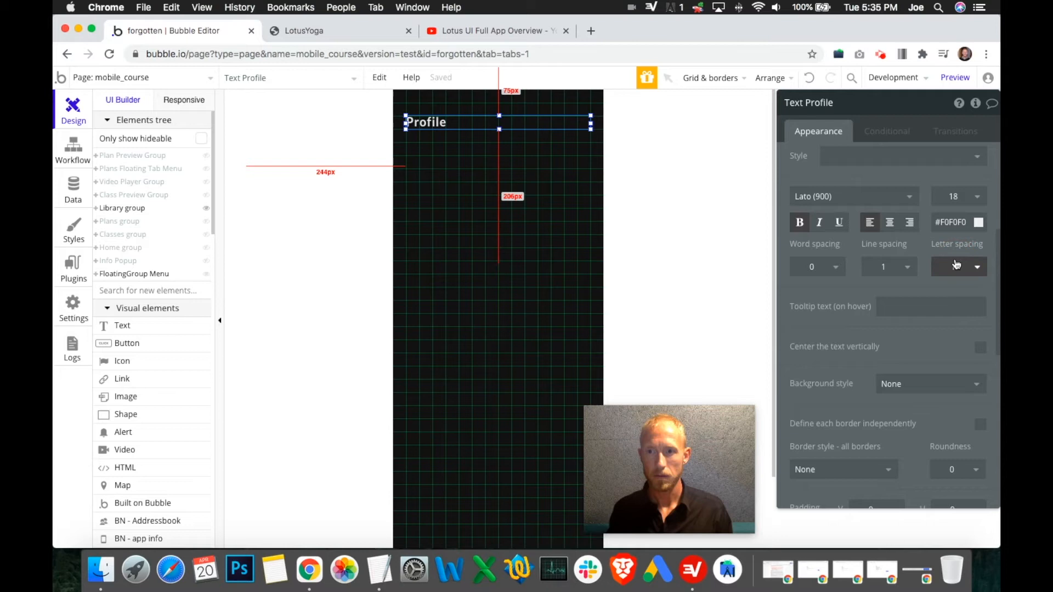
{"action": "type", "text": "0.5"}
{"action": "key", "text": "Return"}
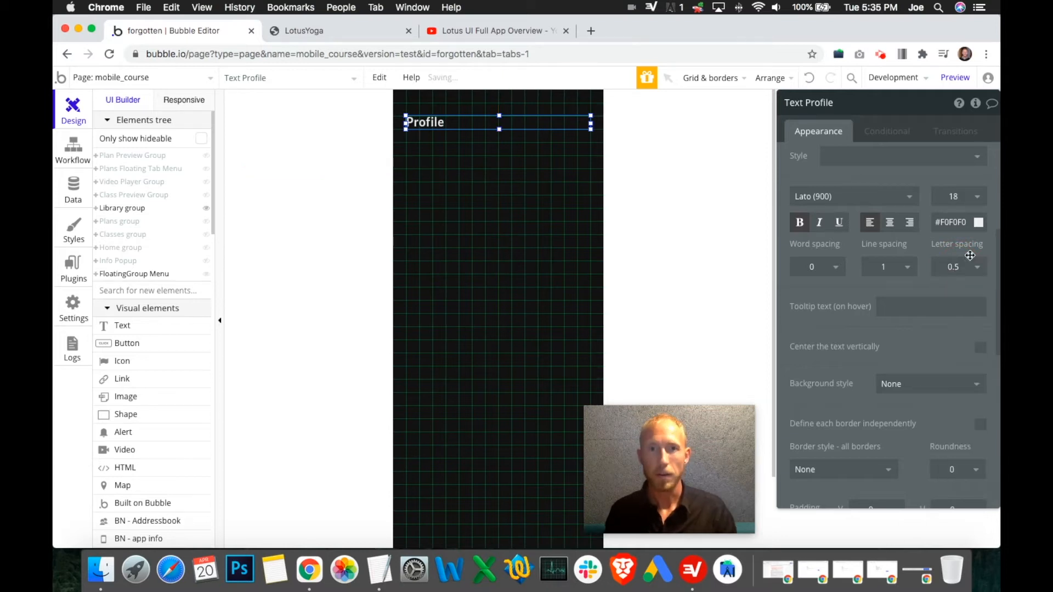
- Check the reference video's profile screen and paste another copy of the LOTUS YOGA text below the Profile heading
{"action": "left_click", "coordinate": [462, 34]}
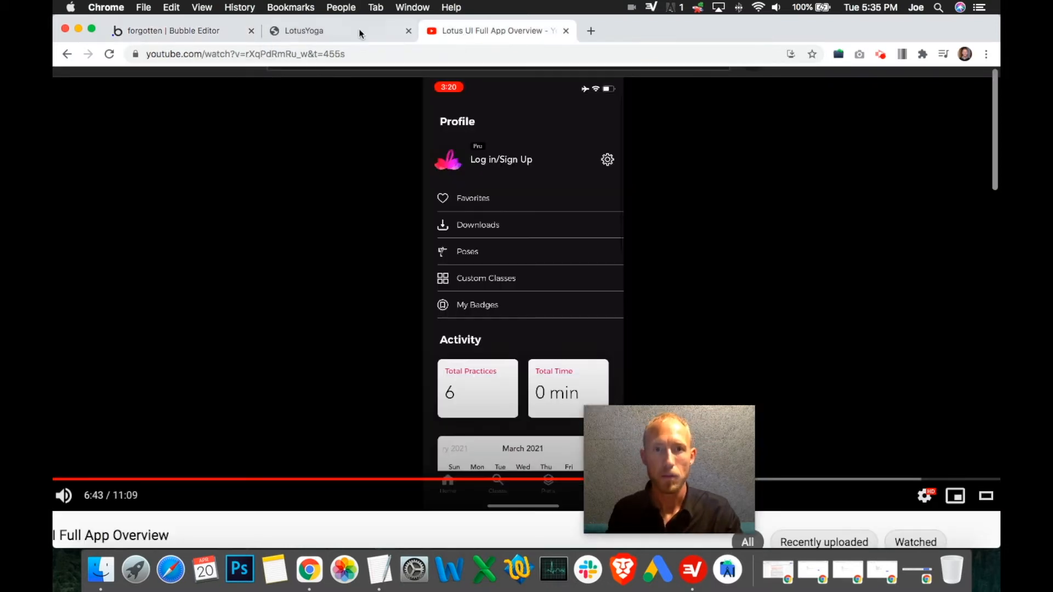
{"action": "left_click", "coordinate": [209, 31]}
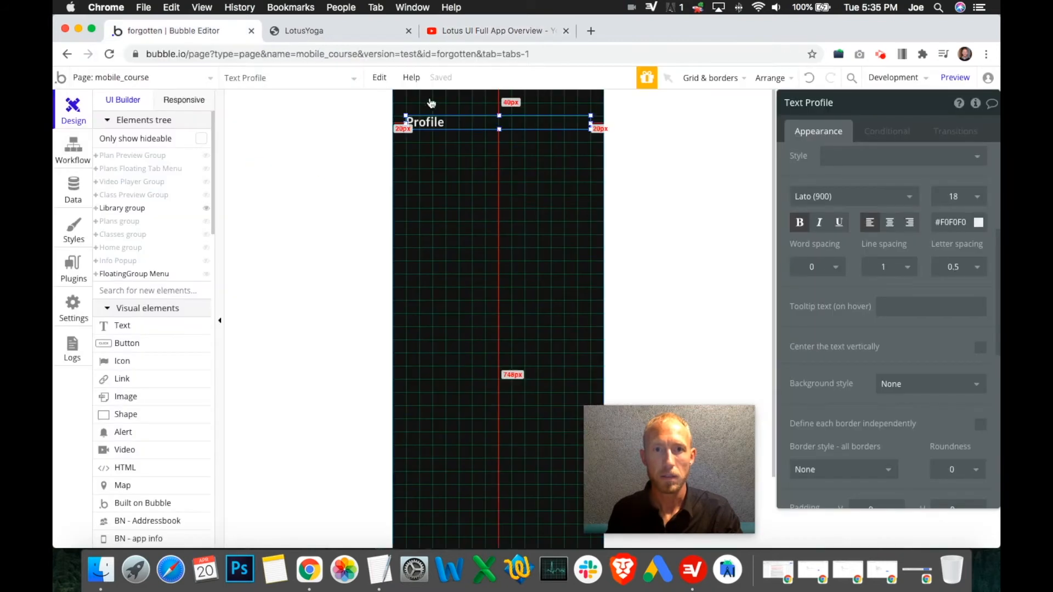
{"action": "left_click", "coordinate": [519, 148]}
{"action": "key", "text": "super+v"}
{"action": "left_click_drag", "start_coordinate": [489, 102], "coordinate": [505, 178]}
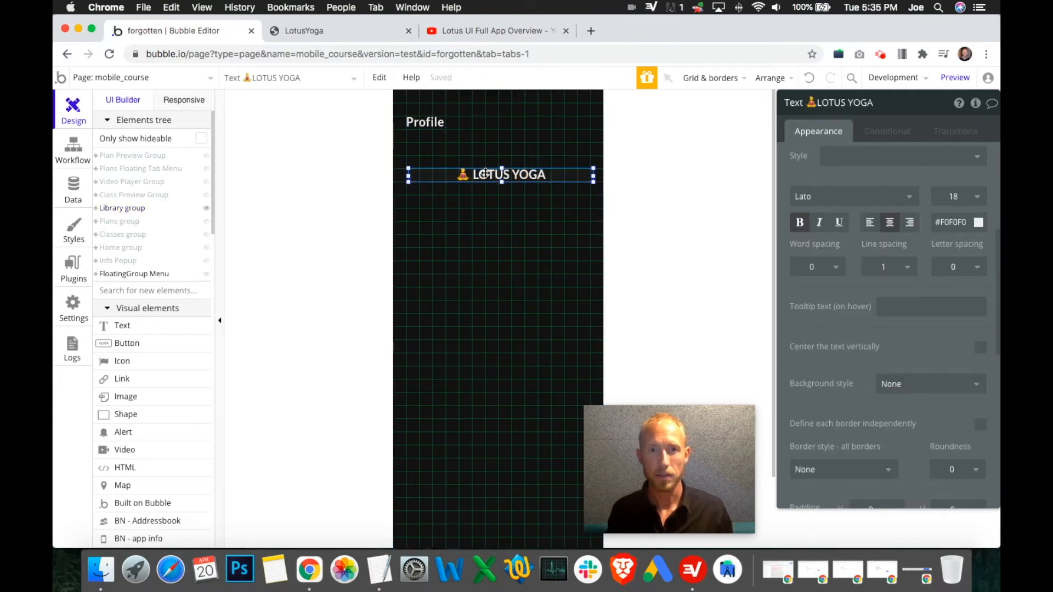
- Remove the words LOTUS YOGA from the pasted text, leaving only the yoga emoji
{"action": "double_click", "coordinate": [485, 174]}
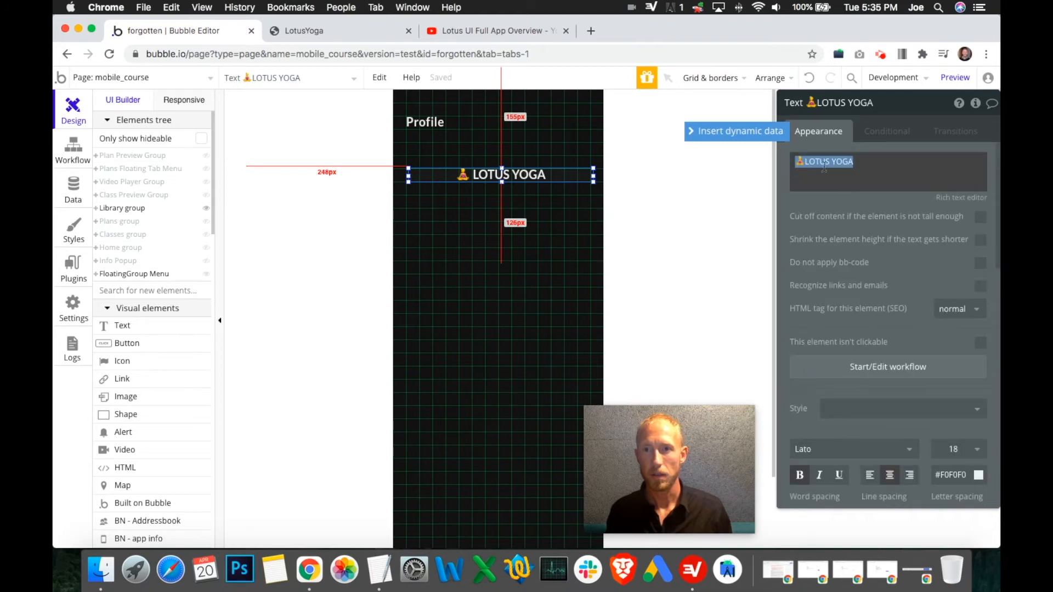
{"action": "double_click", "coordinate": [819, 162]}
{"action": "key", "text": "BackSpace"}
{"action": "double_click", "coordinate": [816, 162]}
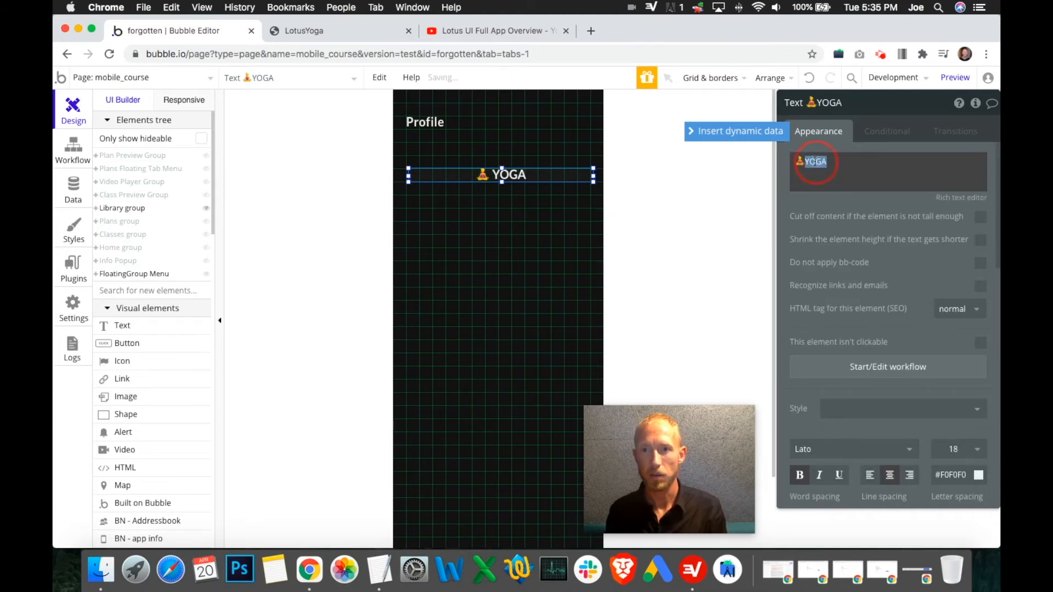
{"action": "key", "text": "super+a"}
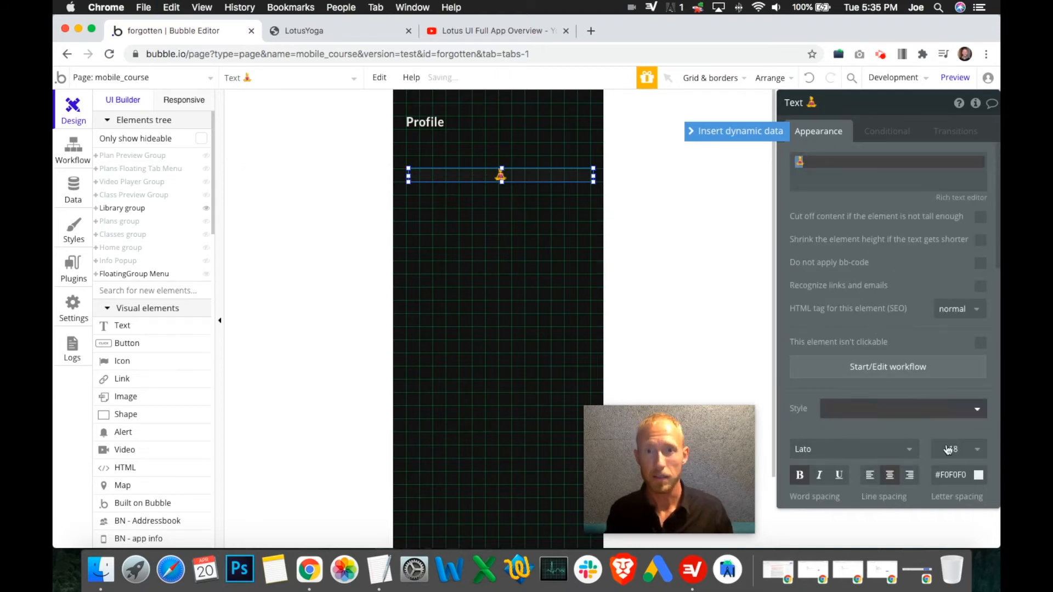
- Set the emoji text's font size to 36 and its element height to 40 px
{"action": "left_click", "coordinate": [957, 449]}
{"action": "scroll", "coordinate": [954, 471], "scroll_direction": "down", "scroll_amount": 5}
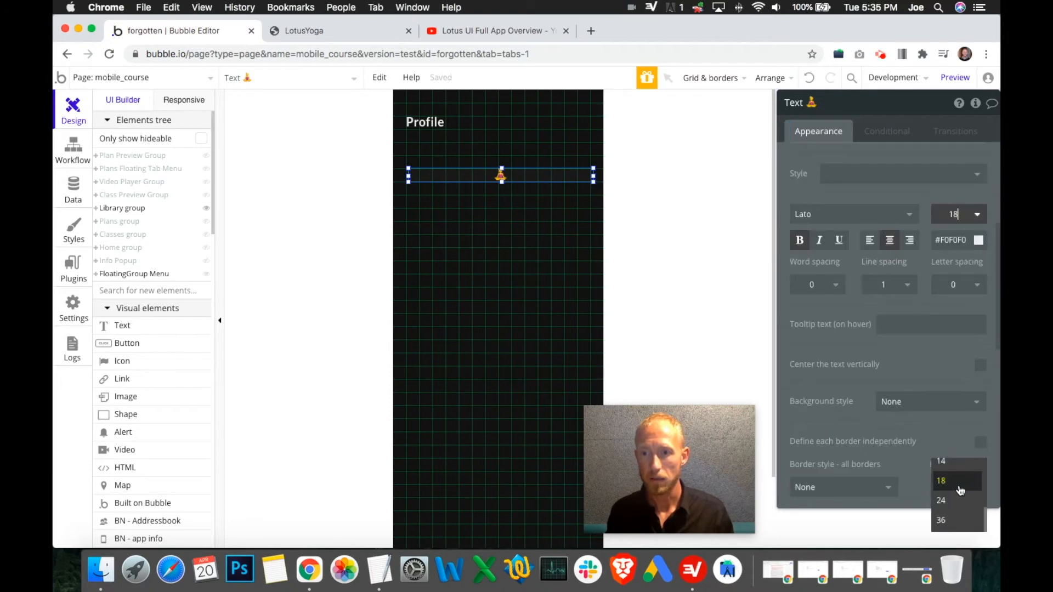
{"action": "left_click", "coordinate": [955, 520]}
{"action": "scroll", "coordinate": [886, 357], "scroll_direction": "down", "scroll_amount": 10}
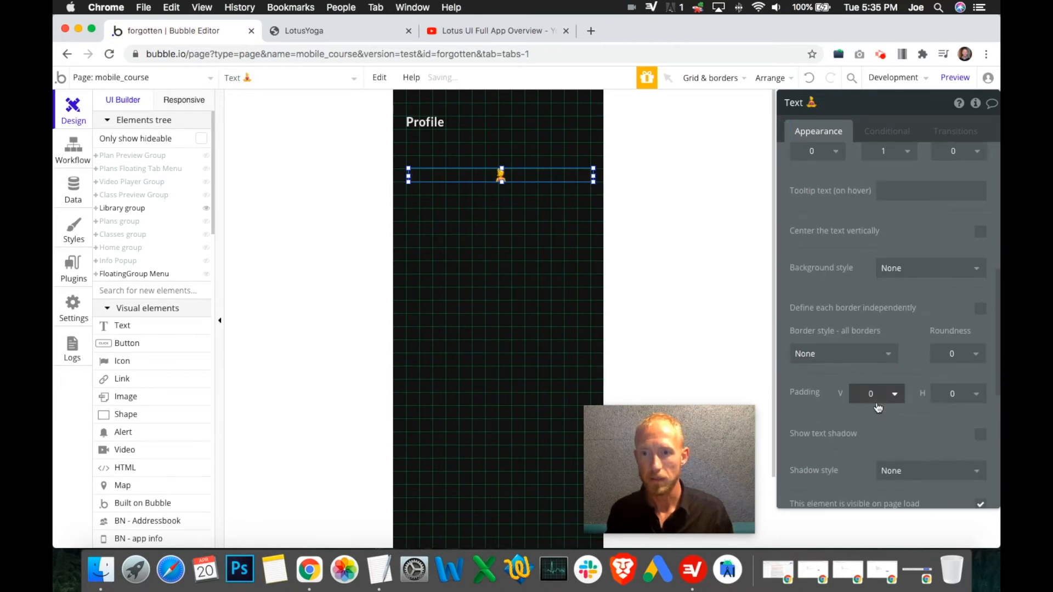
{"action": "type", "text": "40"}
{"action": "scroll", "coordinate": [910, 329], "scroll_direction": "up", "scroll_amount": 10}
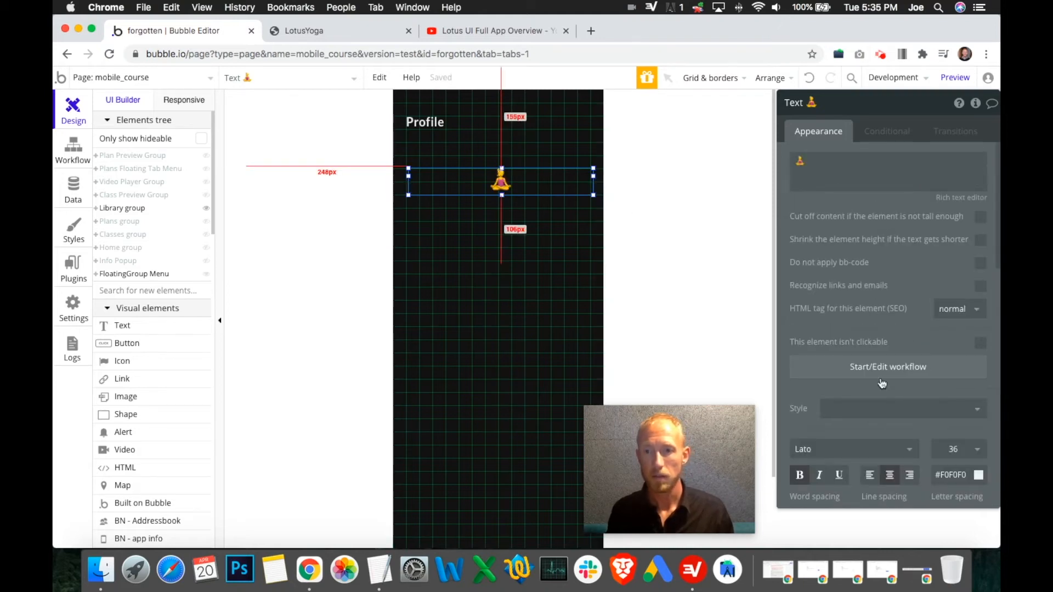
- Left-align the emoji and move it directly beneath the Profile heading at X 20, Y 80, following the reference layout
{"action": "left_click", "coordinate": [871, 476]}
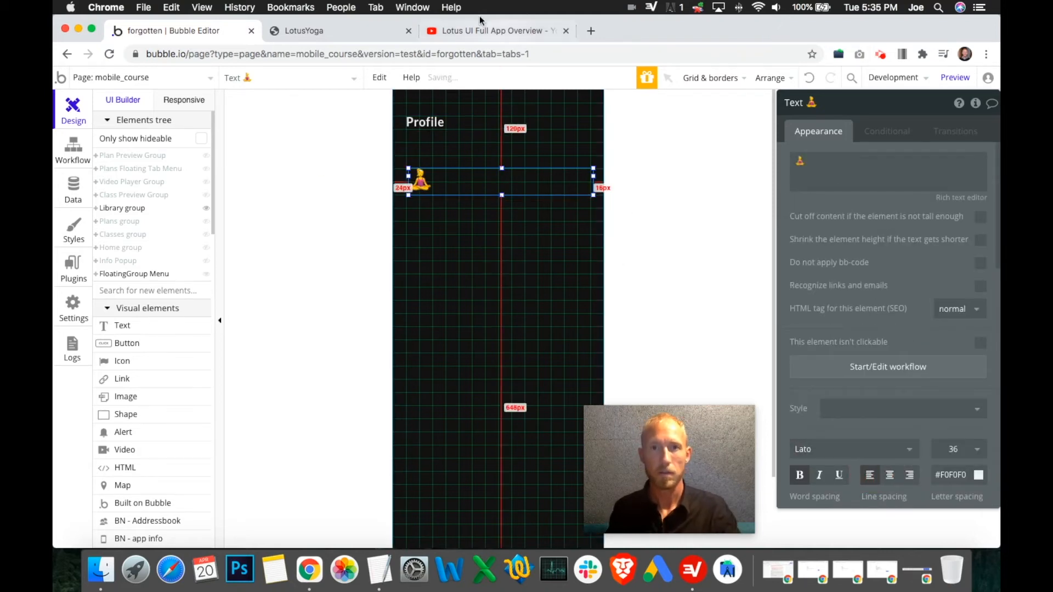
{"action": "left_click", "coordinate": [478, 30]}
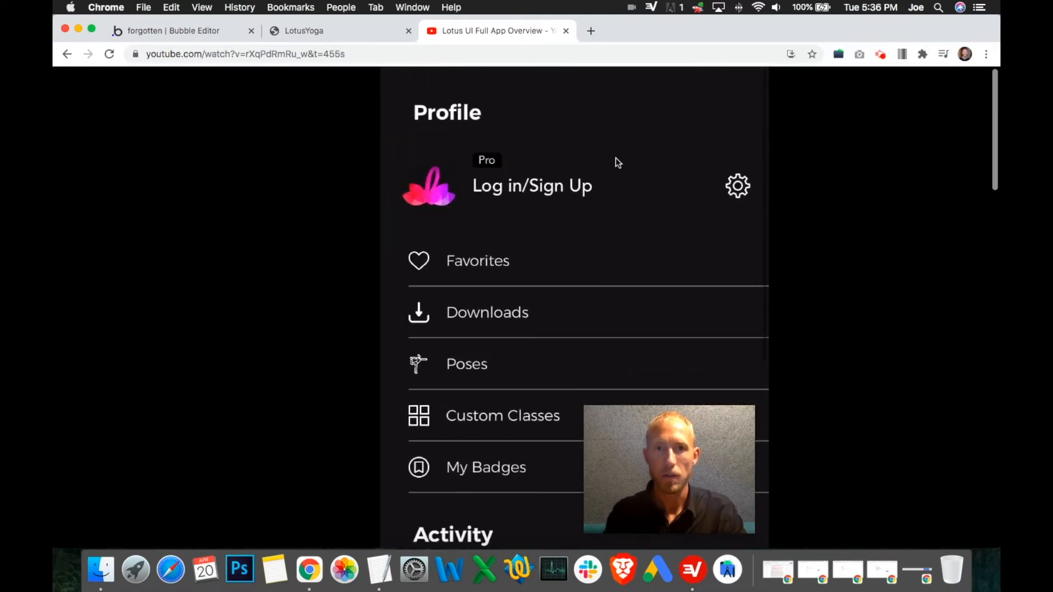
{"action": "left_click", "coordinate": [307, 33]}
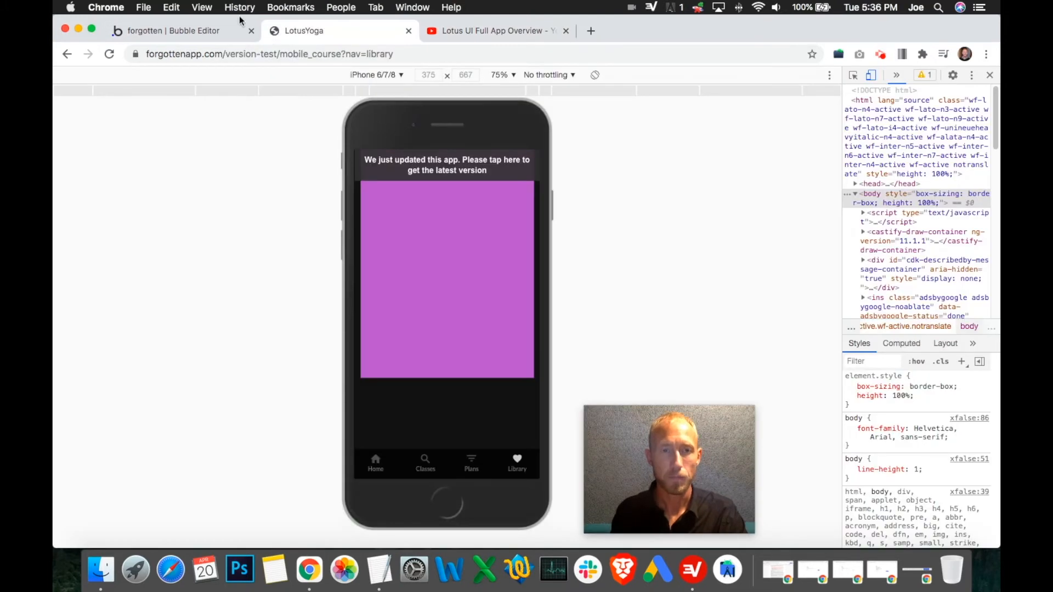
{"action": "left_click", "coordinate": [187, 33]}
{"action": "left_click_drag", "start_coordinate": [513, 185], "coordinate": [499, 159]}
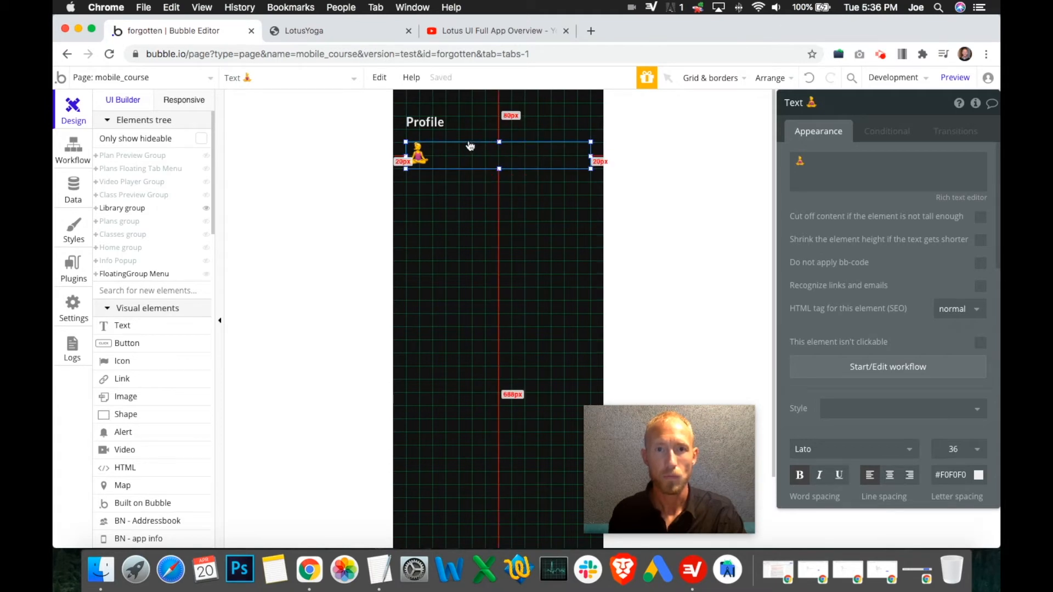
- Narrow the emoji element to 40 px wide and make it fixed-width
{"action": "left_click_drag", "start_coordinate": [591, 157], "coordinate": [434, 157]}
{"action": "scroll", "coordinate": [854, 260], "scroll_direction": "down", "scroll_amount": 10}
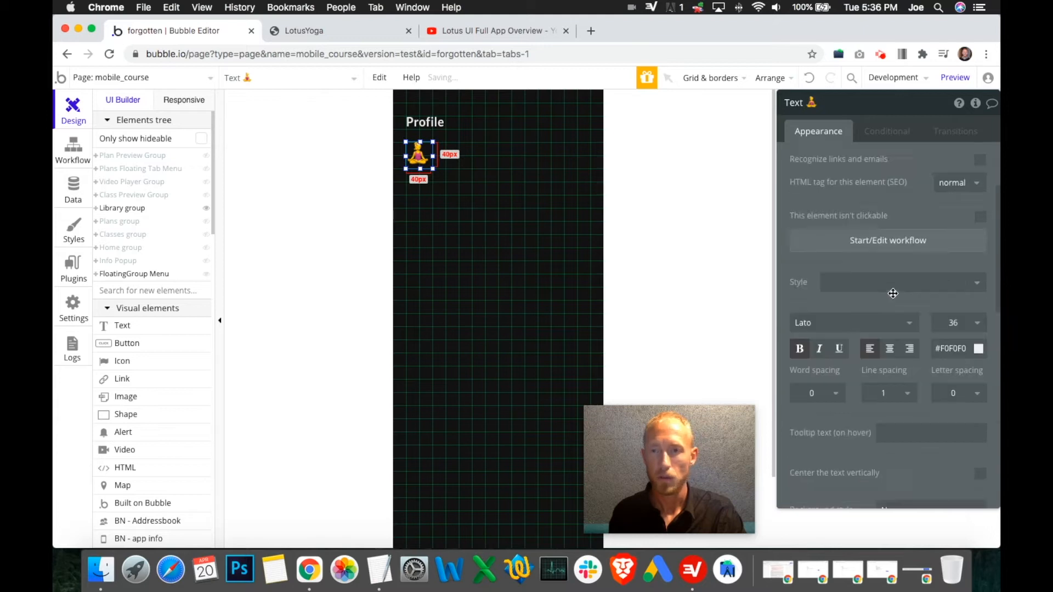
{"action": "scroll", "coordinate": [946, 373], "scroll_direction": "down", "scroll_amount": 5}
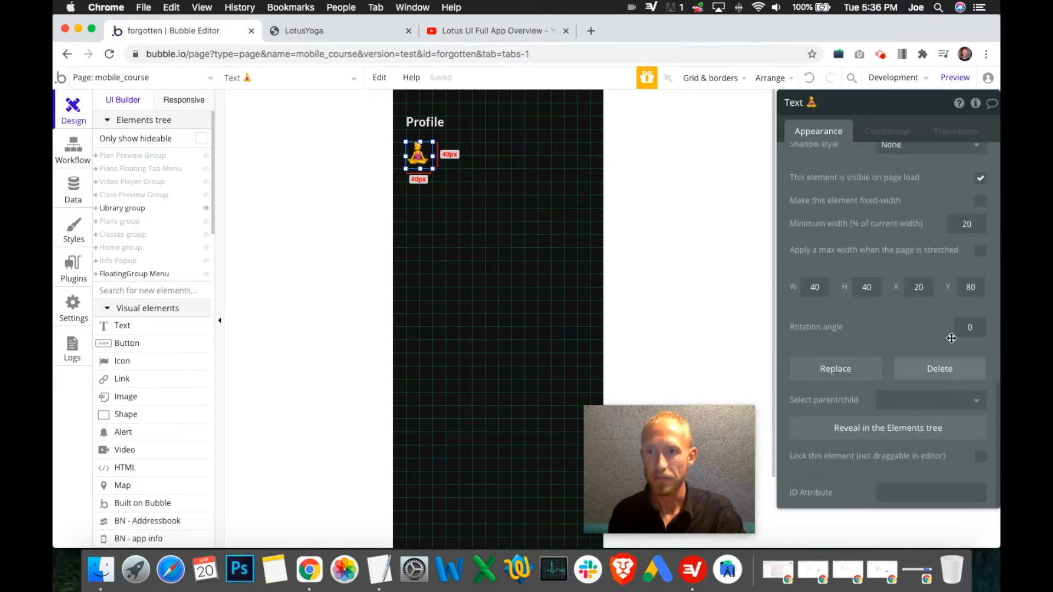
{"action": "left_click", "coordinate": [979, 204]}
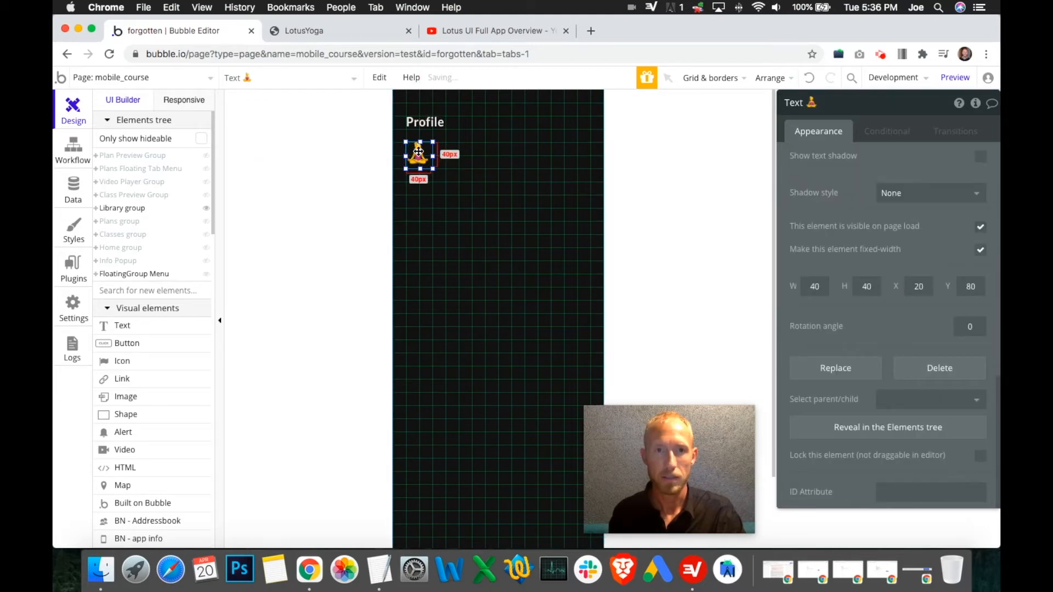
- Duplicate the Profile heading beside the emoji at X 61, Y 80 and resize the copy to 239 by 40 px
{"action": "left_click", "coordinate": [433, 122]}
{"action": "left_click_drag", "start_coordinate": [433, 122], "coordinate": [482, 150]}
{"action": "left_click_drag", "start_coordinate": [410, 150], "coordinate": [433, 151]}
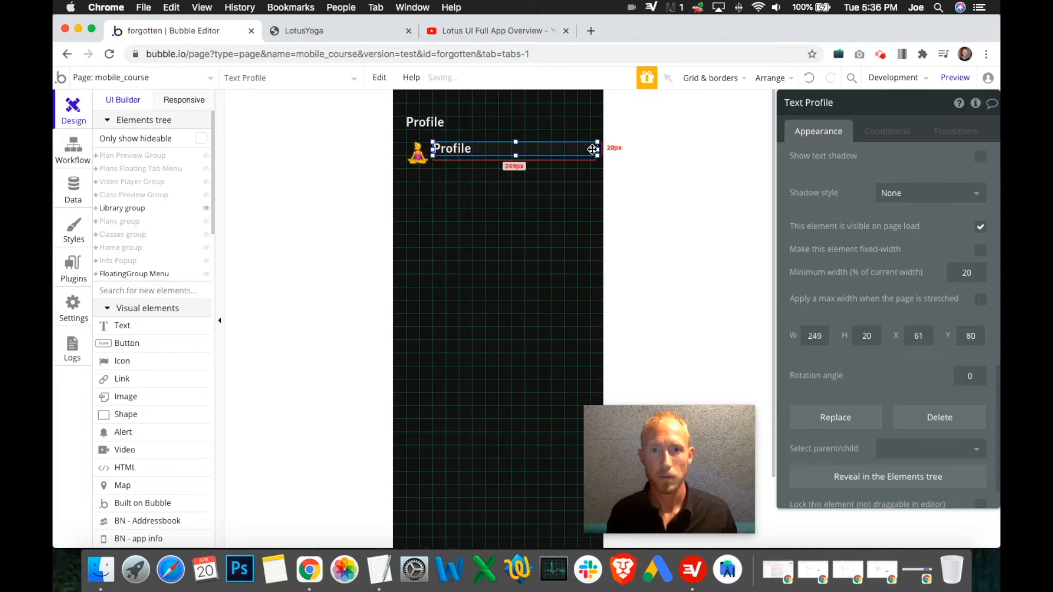
{"action": "left_click_drag", "start_coordinate": [597, 150], "coordinate": [591, 150]}
{"action": "left_click", "coordinate": [513, 158]}
{"action": "left_click_drag", "start_coordinate": [513, 158], "coordinate": [513, 169]}
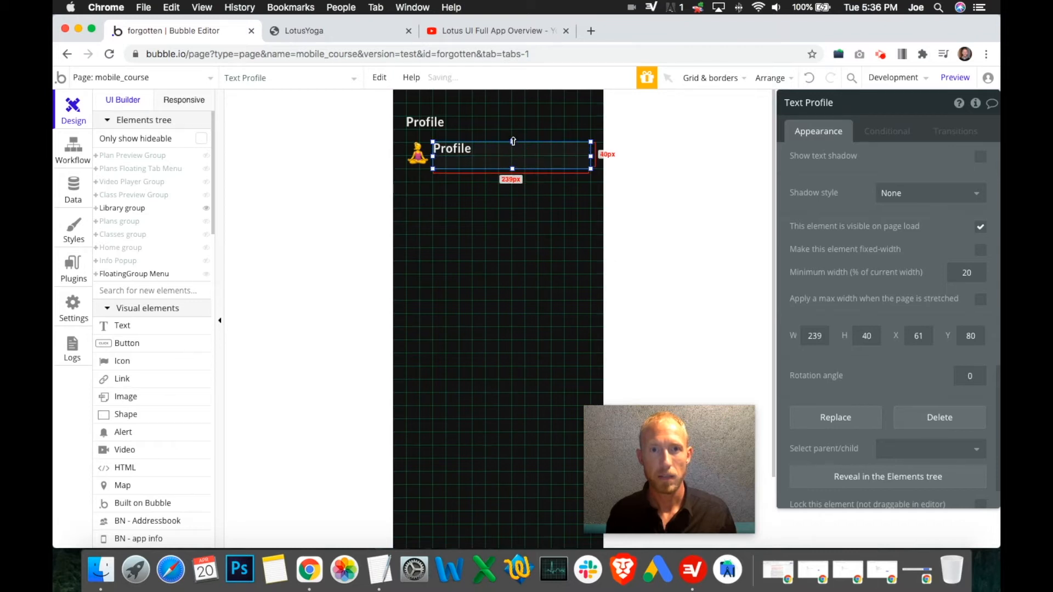
- Replace the text of the heading copy beside the emoji with "Log In / Sign Up", checking the wording against the reference video
{"action": "left_click", "coordinate": [406, 150]}
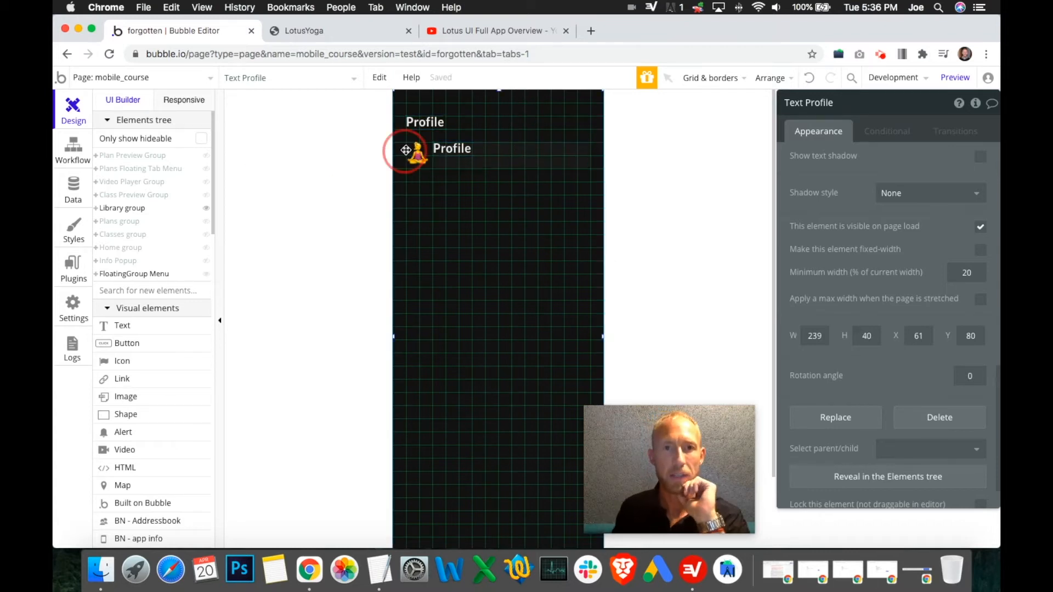
{"action": "left_click", "coordinate": [420, 155]}
{"action": "left_click", "coordinate": [457, 33]}
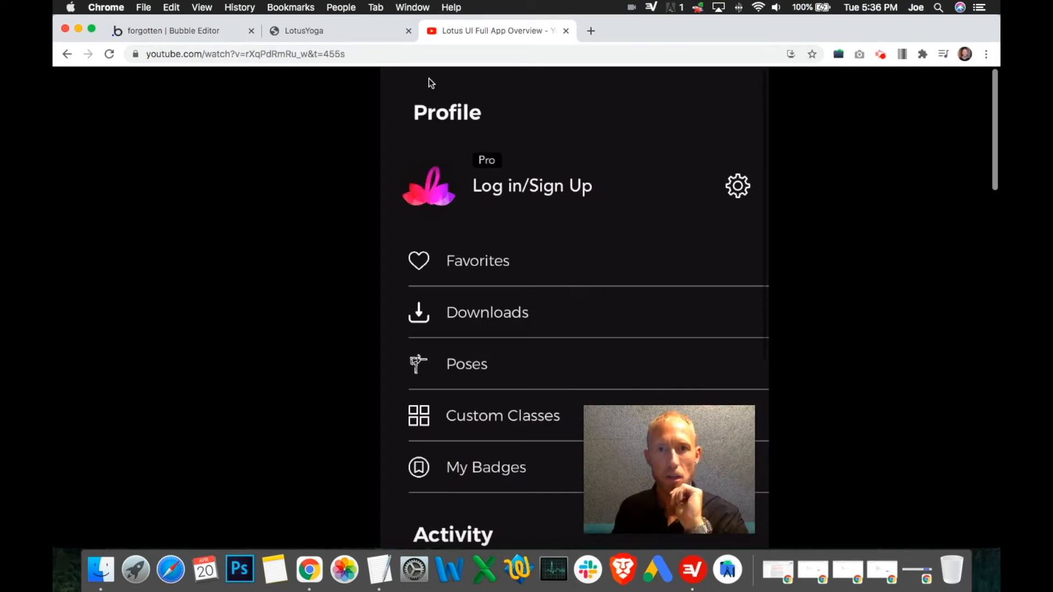
{"action": "left_click", "coordinate": [339, 33]}
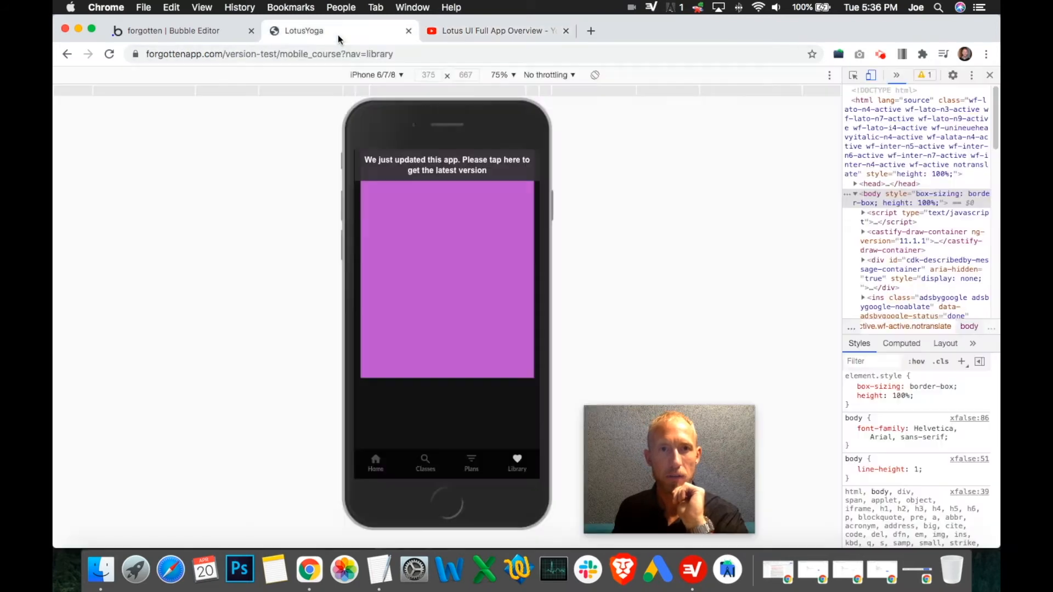
{"action": "left_click", "coordinate": [186, 32]}
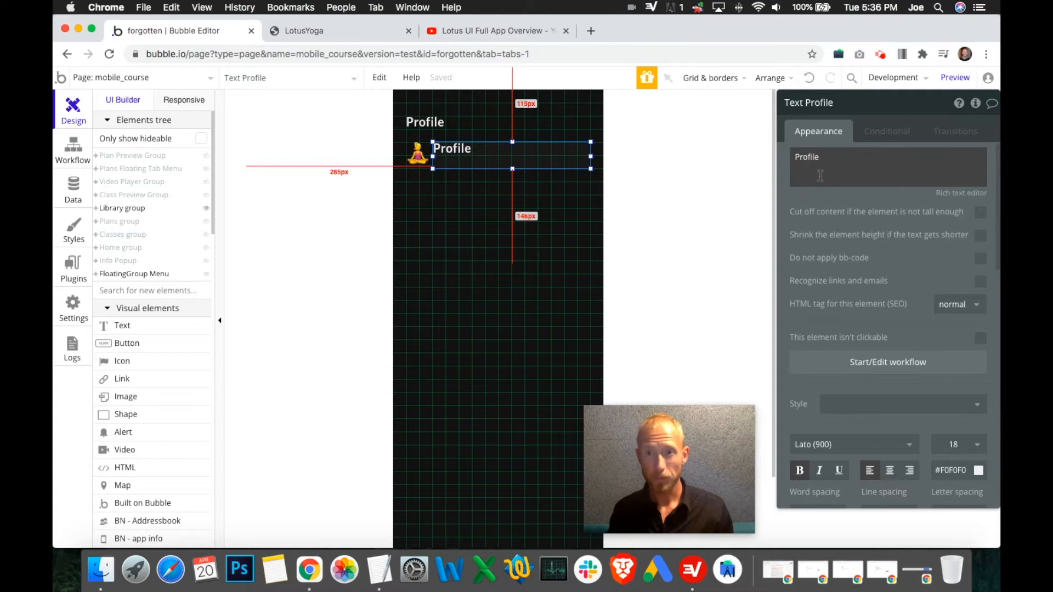
{"action": "triple_click", "coordinate": [820, 175]}
{"action": "type", "text": "Login"}
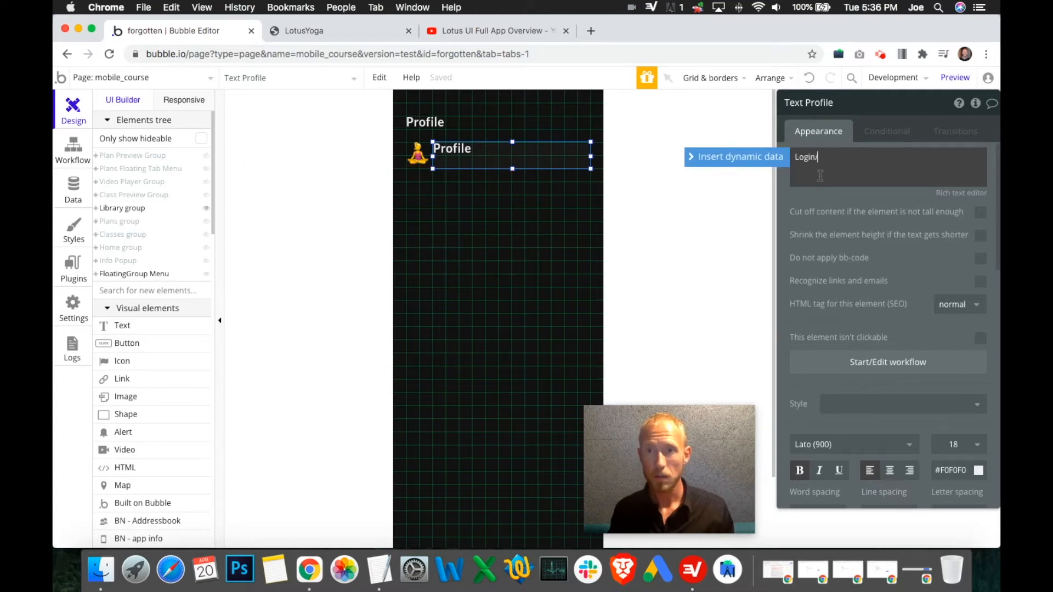
{"action": "type", "text": " /"}
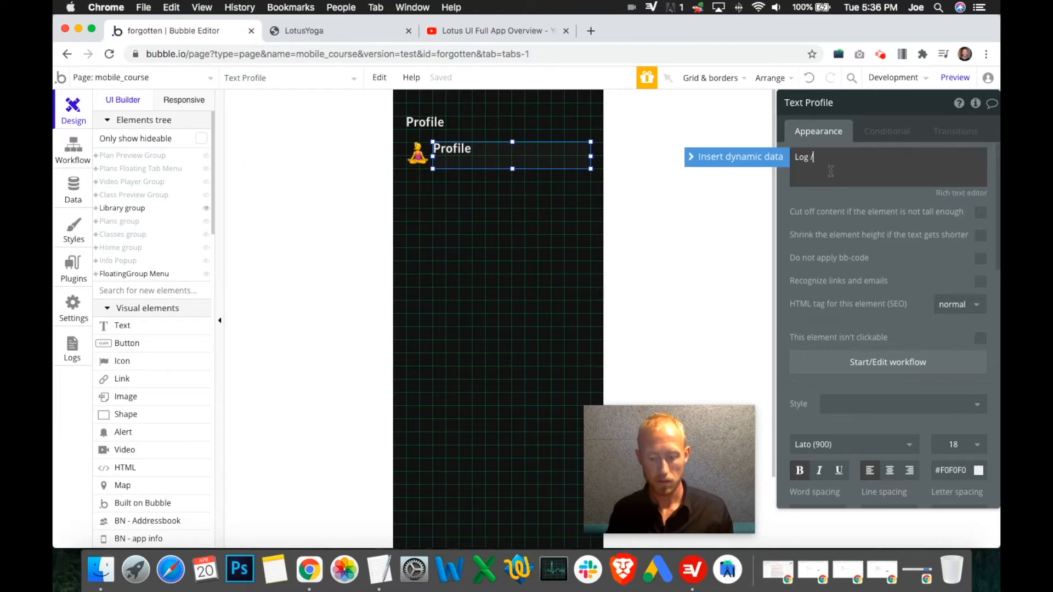
{"action": "left_click", "coordinate": [518, 32]}
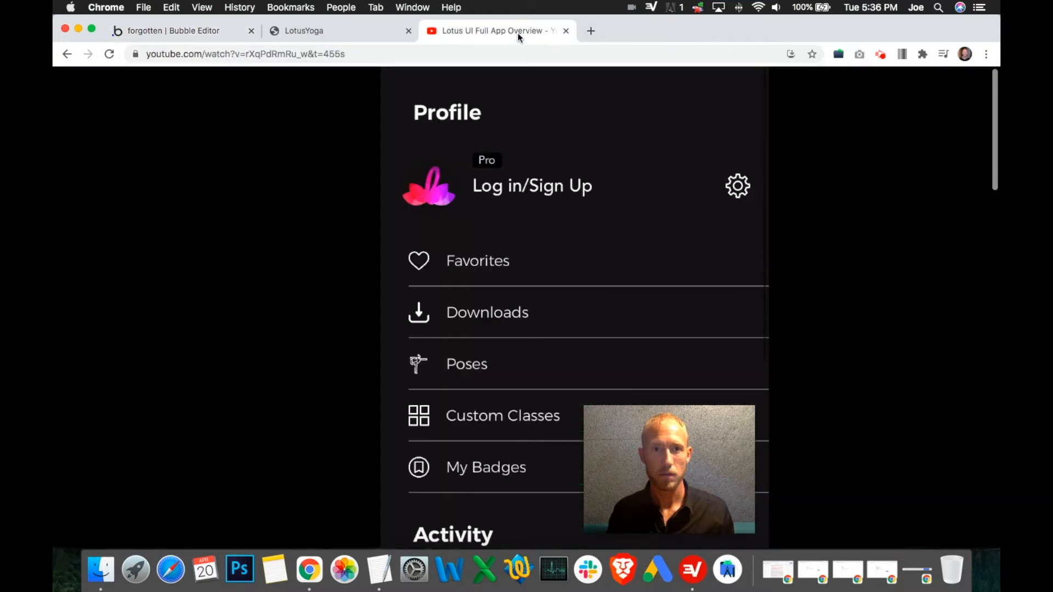
{"action": "left_click", "coordinate": [193, 33]}
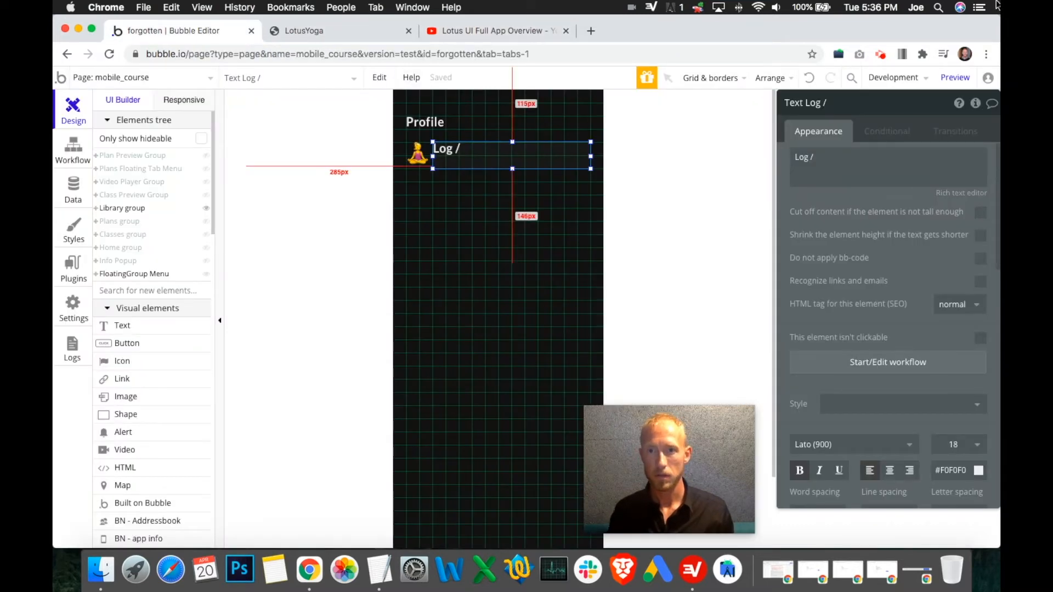
{"action": "triple_click", "coordinate": [843, 172]}
{"action": "left_click", "coordinate": [842, 172]}
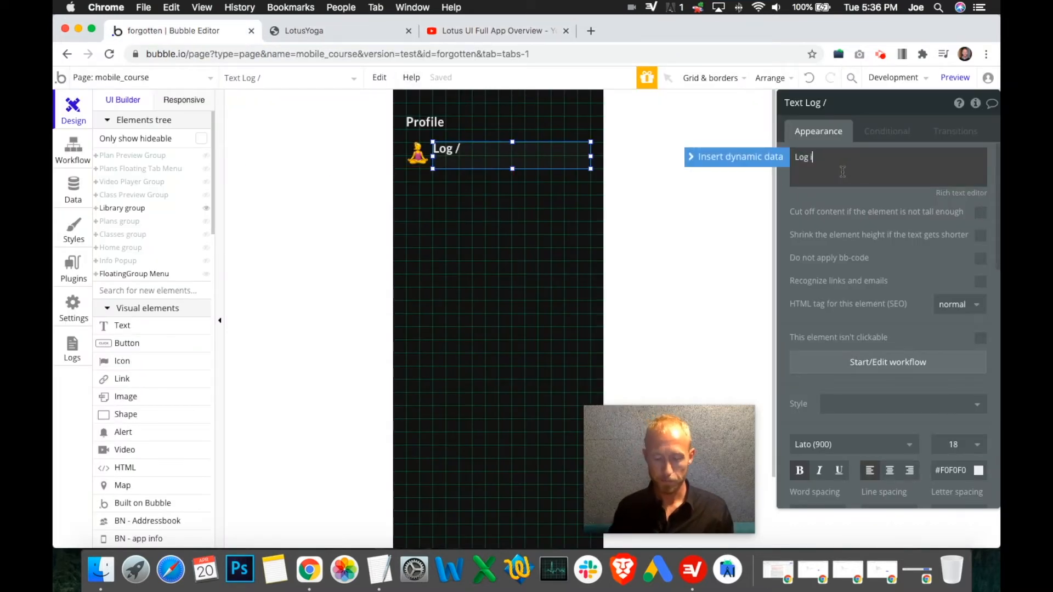
{"action": "type", "text": "ingup"}
{"action": "left_click", "coordinate": [456, 27]}
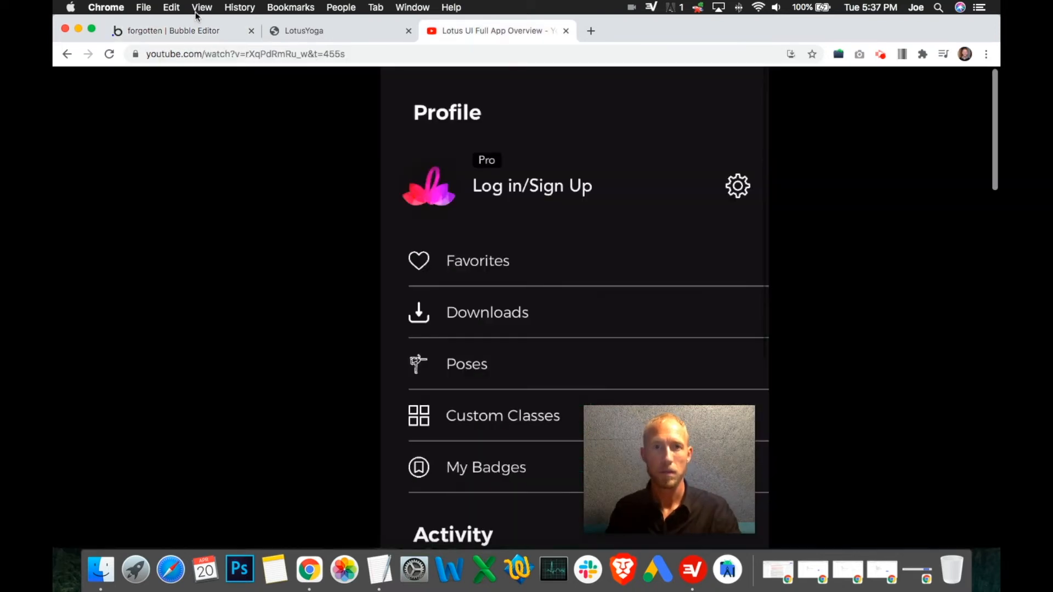
{"action": "left_click", "coordinate": [183, 32]}
{"action": "left_click", "coordinate": [846, 167]}
{"action": "key", "text": "BackSpace"}
{"action": "type", "text": "gn Up"}
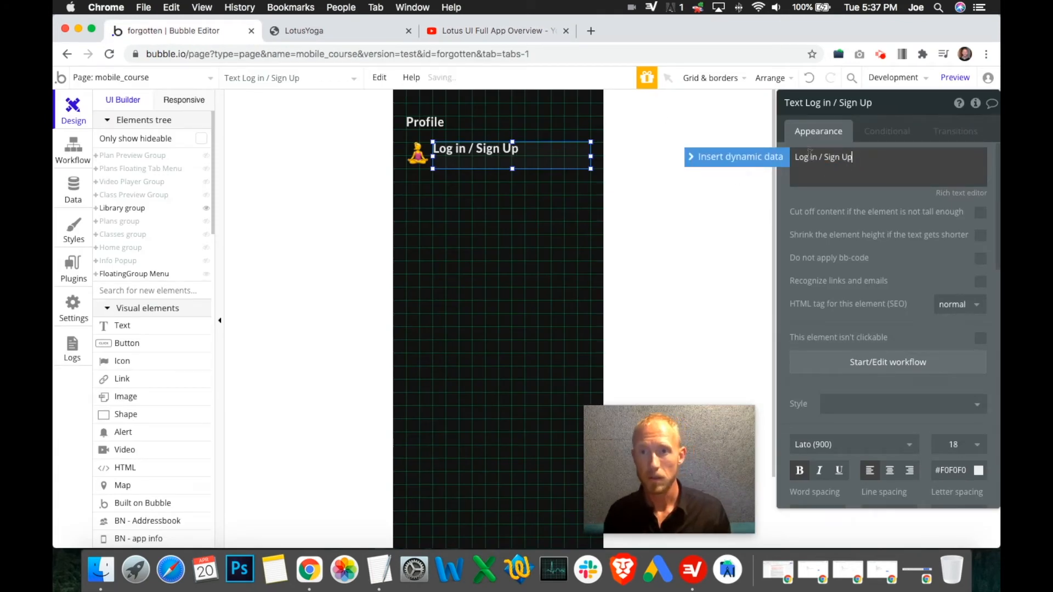
{"action": "key", "text": "BackSpace"}
{"action": "type", "text": "I"}
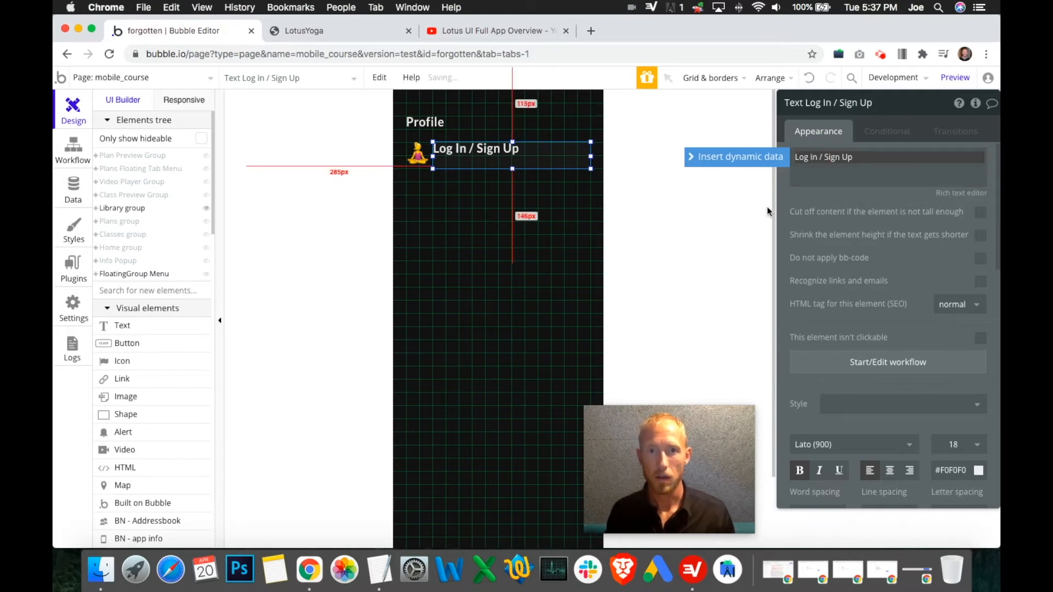
- Set the Log In / Sign Up text's line spacing to 2 and narrow the element to 199 px wide
{"action": "scroll", "coordinate": [887, 287], "scroll_direction": "down", "scroll_amount": 4}
{"action": "left_click", "coordinate": [887, 286]}
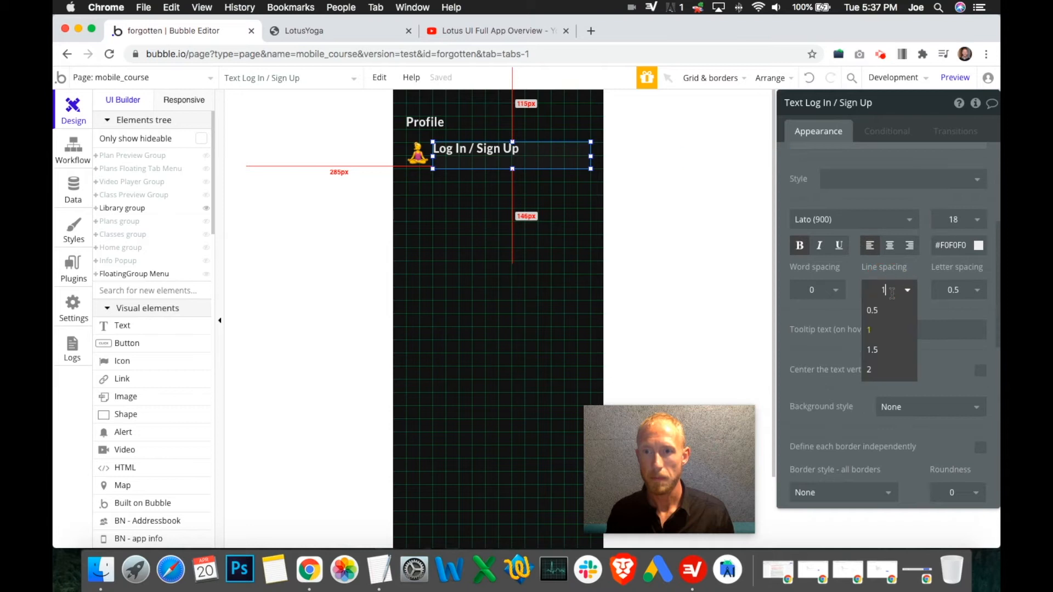
{"action": "left_click", "coordinate": [886, 366]}
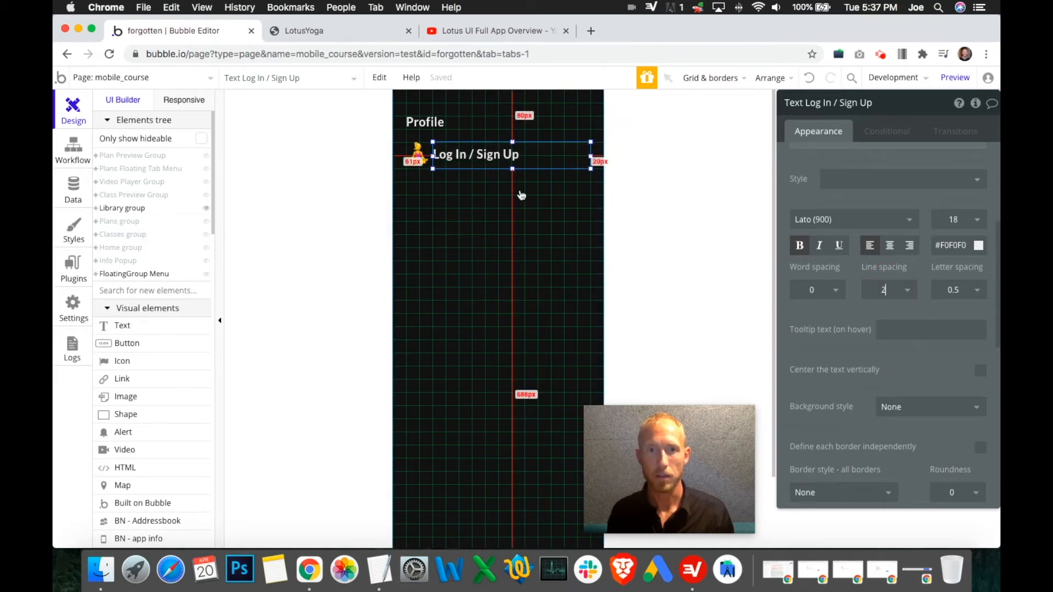
{"action": "left_click_drag", "start_coordinate": [581, 158], "coordinate": [564, 160]}
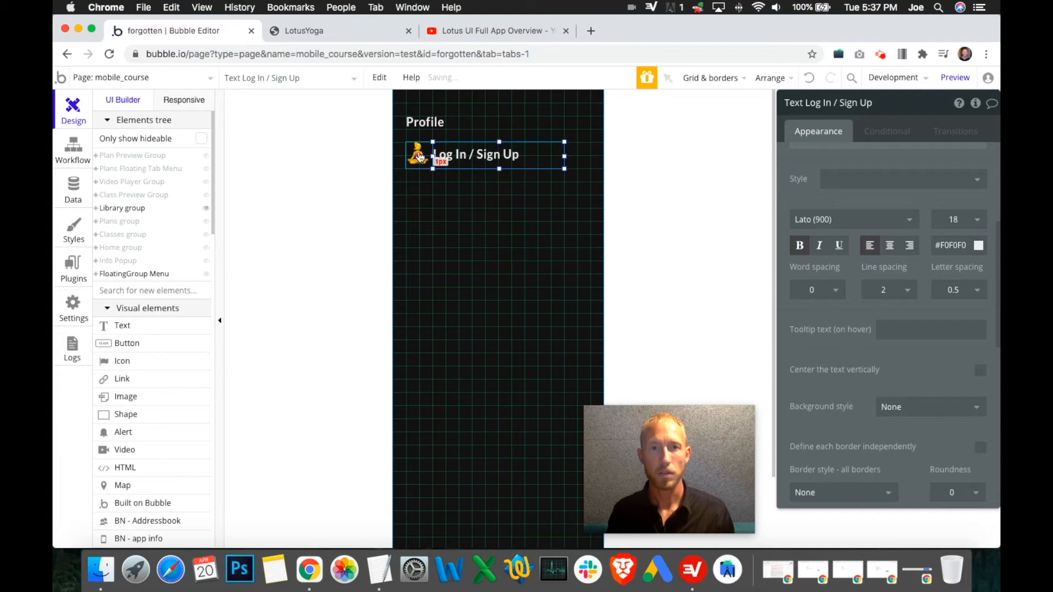
{"action": "scroll", "coordinate": [897, 396], "scroll_direction": "down", "scroll_amount": 5}
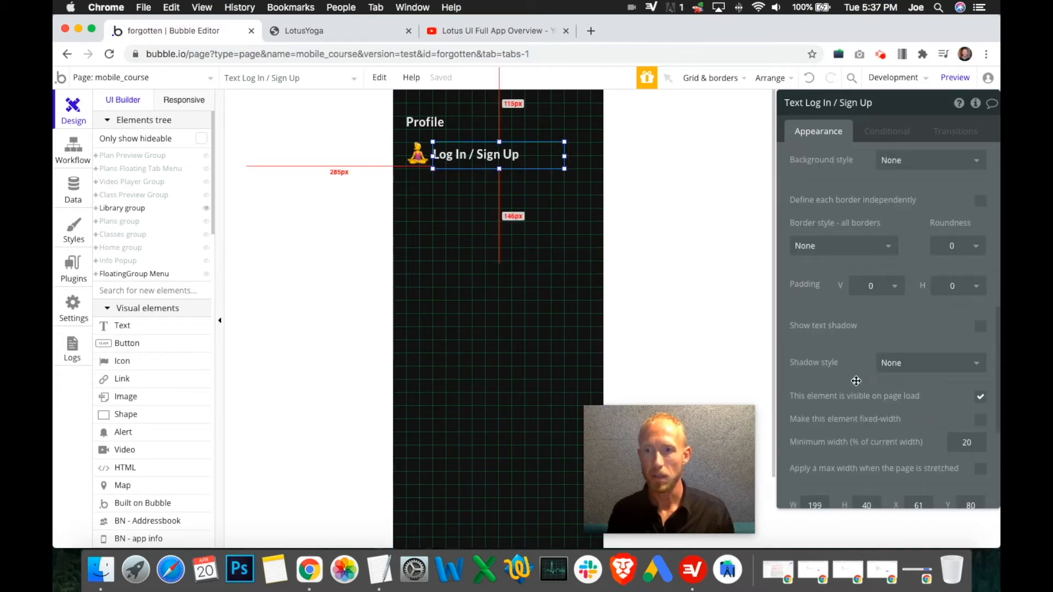
{"action": "scroll", "coordinate": [856, 380], "scroll_direction": "down", "scroll_amount": 1}
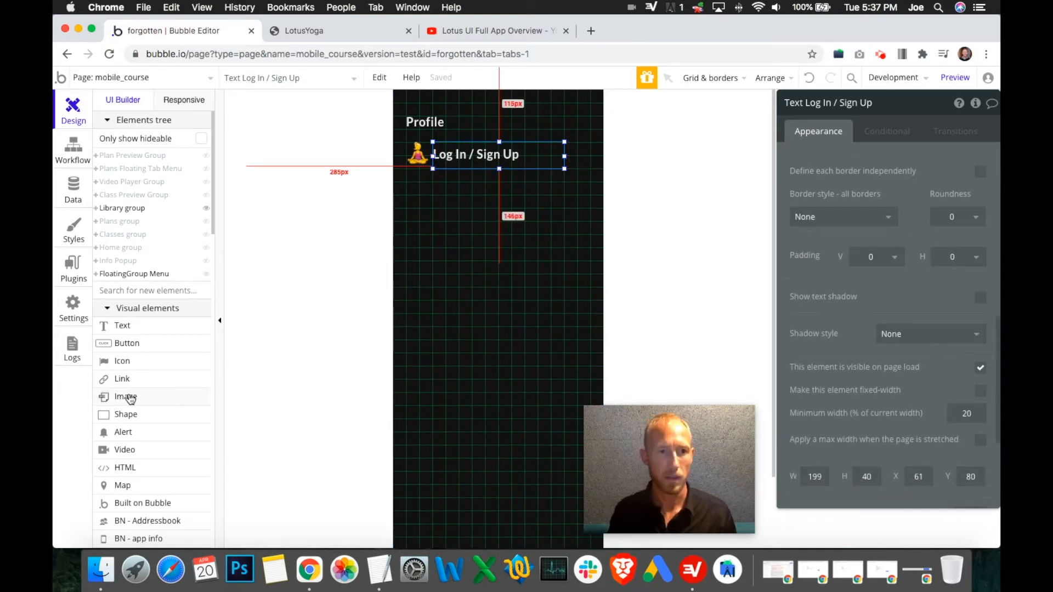
- Place a small Material Icon element, about 24 px high, after the Log In / Sign Up text near X 265, Y 89
{"action": "scroll", "coordinate": [130, 399], "scroll_direction": "down", "scroll_amount": 10}
{"action": "left_click", "coordinate": [141, 428]}
{"action": "left_click_drag", "start_coordinate": [584, 163], "coordinate": [570, 151]}
- Search the icon library for "gear" and "sett", and assign the settings gear to the new Material Icon
{"action": "scroll", "coordinate": [834, 339], "scroll_direction": "down", "scroll_amount": 5}
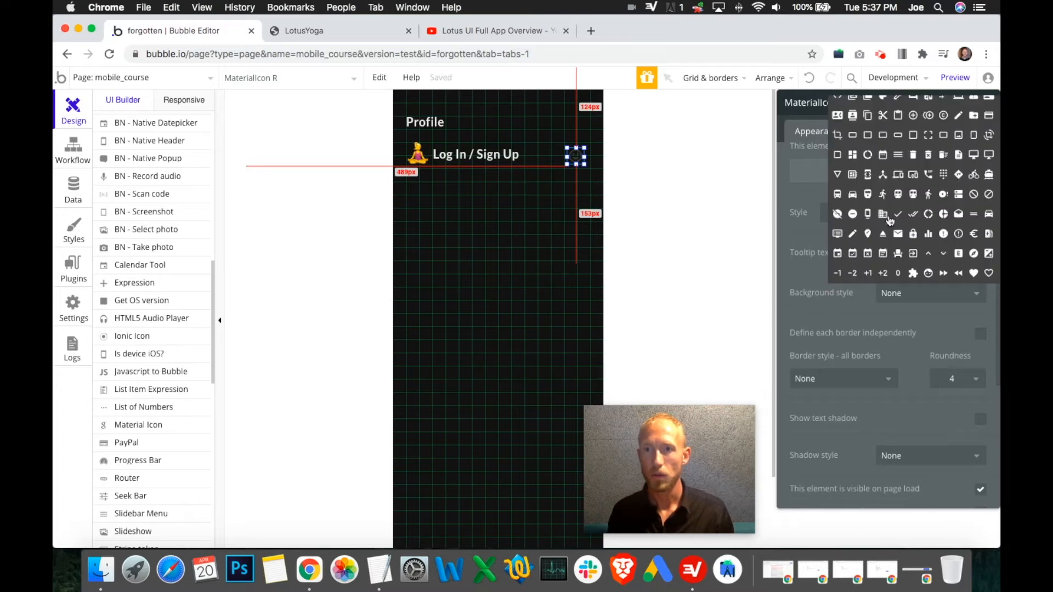
{"action": "scroll", "coordinate": [812, 232], "scroll_direction": "up", "scroll_amount": 5}
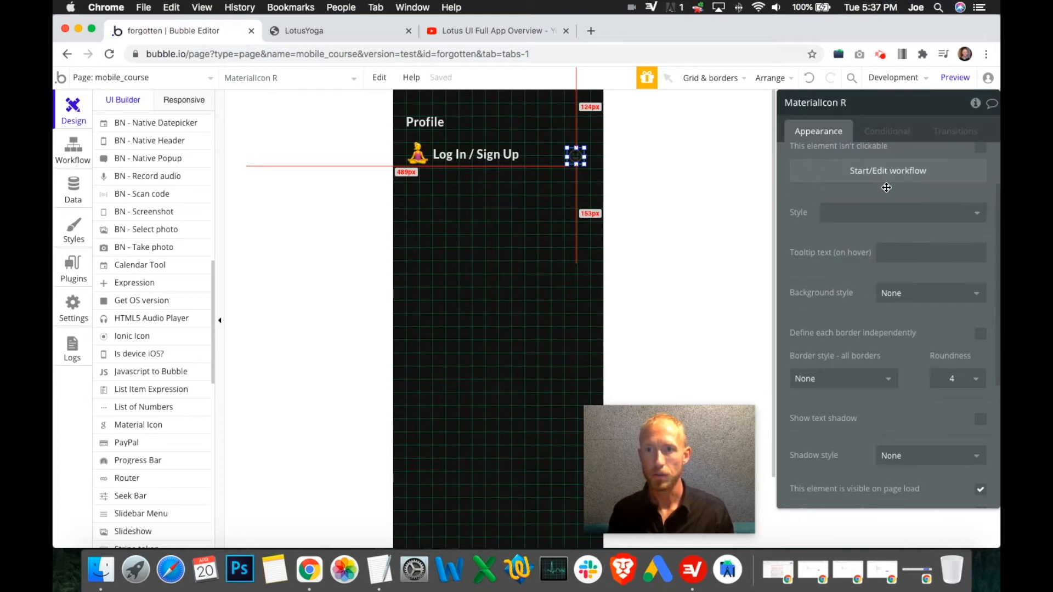
{"action": "left_click", "coordinate": [897, 164]}
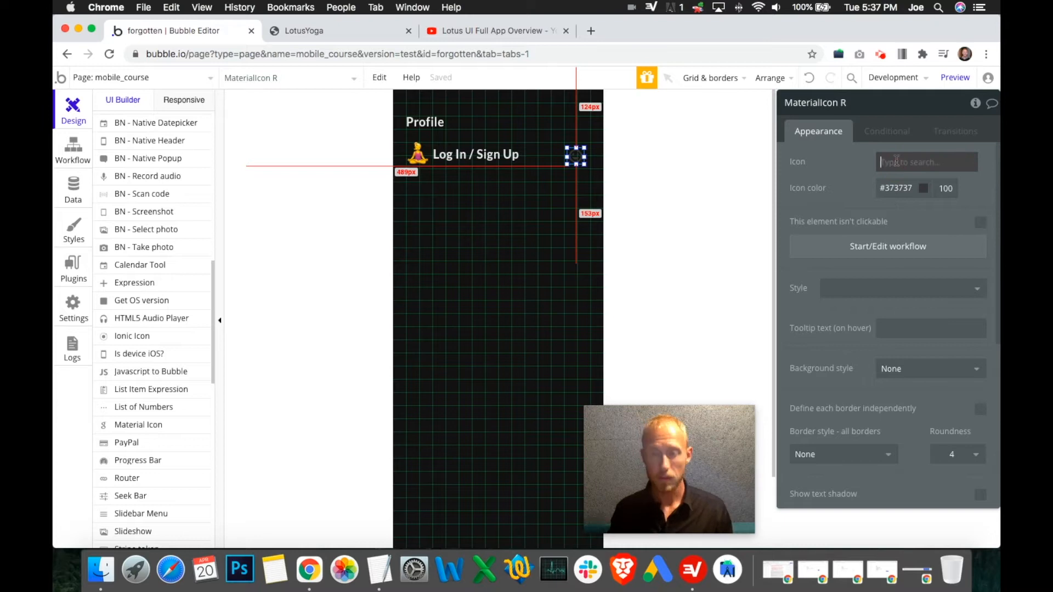
{"action": "type", "text": "gear"}
{"action": "key", "text": "BackSpace"}
{"action": "key", "text": "BackSpace"}
{"action": "key", "text": "BackSpace"}
{"action": "key", "text": "BackSpace"}
{"action": "type", "text": "sett"}
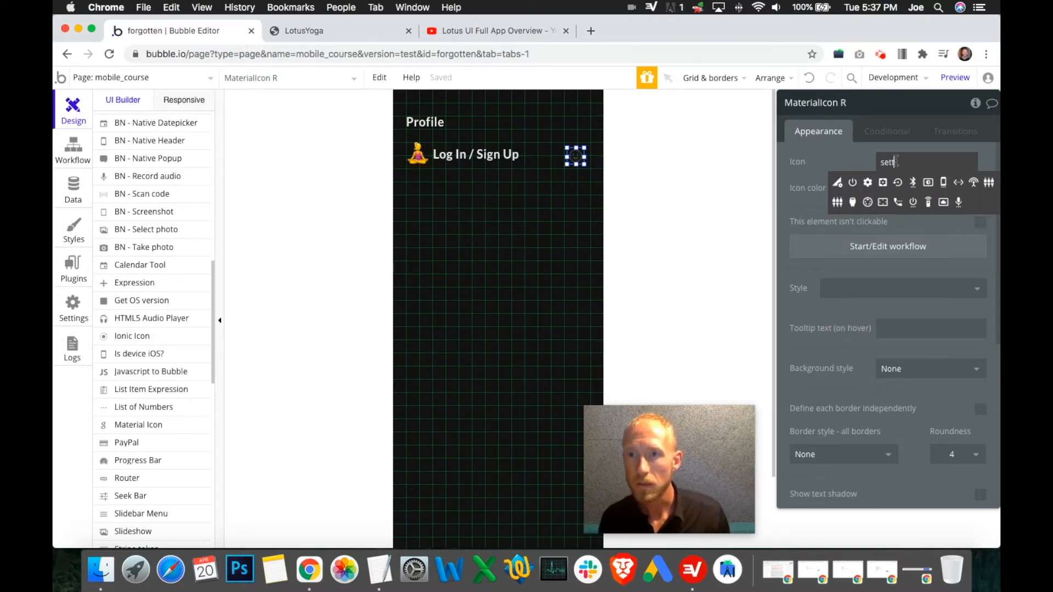
{"action": "left_click", "coordinate": [867, 182]}
- Change the settings gear icon's colour to white
{"action": "left_click", "coordinate": [919, 188]}
{"action": "left_click", "coordinate": [884, 218]}
{"action": "left_click", "coordinate": [835, 191]}
- Resize the gear icon to 40 by 40 px and move it to X 260, Y 80, in line with the emoji
{"action": "scroll", "coordinate": [913, 303], "scroll_direction": "down", "scroll_amount": 5}
{"action": "scroll", "coordinate": [914, 303], "scroll_direction": "down", "scroll_amount": 1}
{"action": "double_click", "coordinate": [814, 327]}
{"action": "type", "text": "40"}
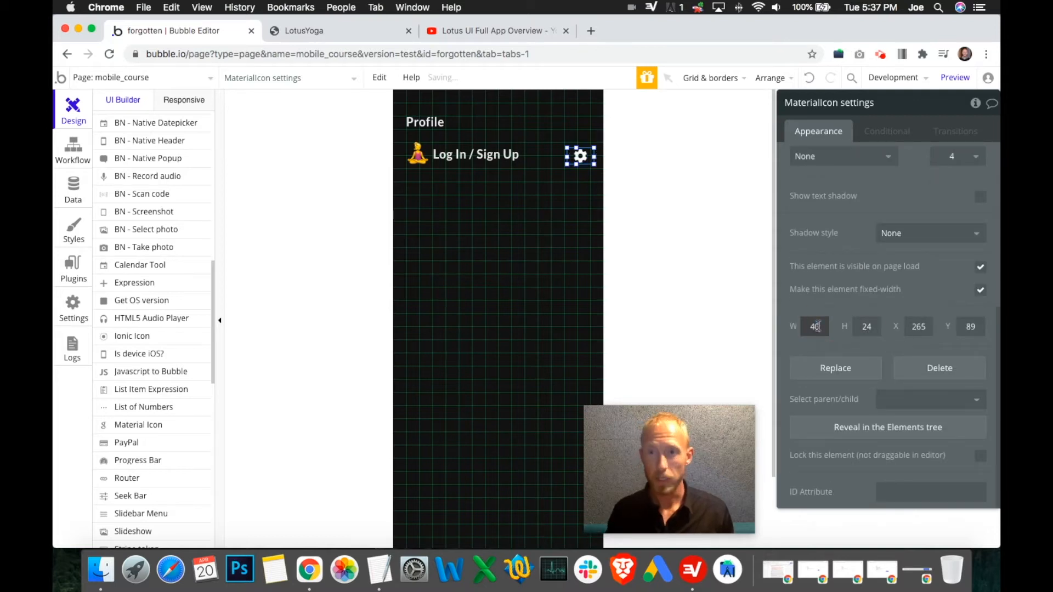
{"action": "double_click", "coordinate": [867, 326]}
{"action": "type", "text": "40"}
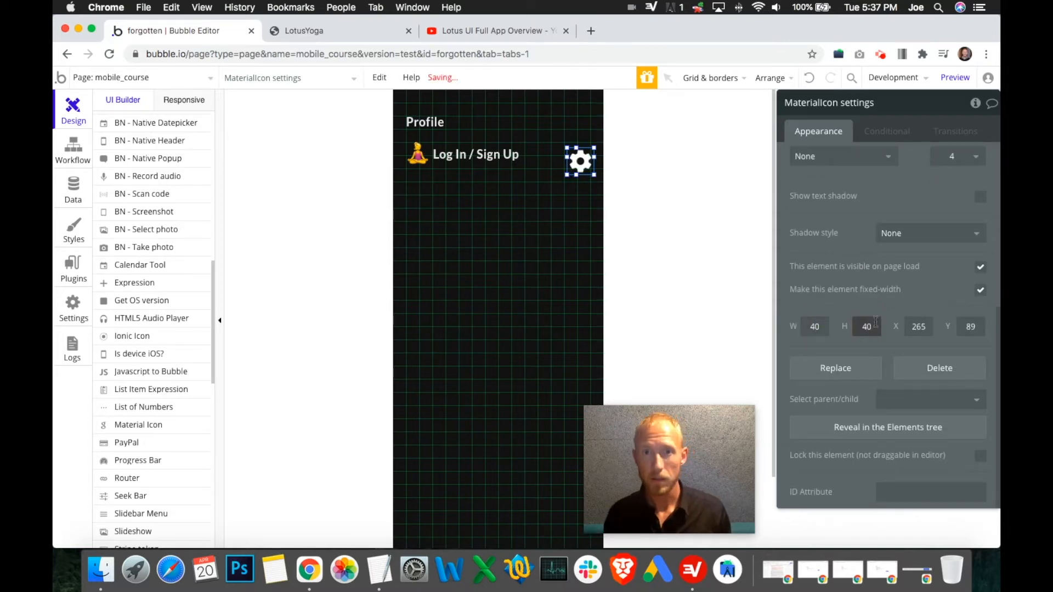
{"action": "left_click_drag", "start_coordinate": [580, 163], "coordinate": [577, 159]}
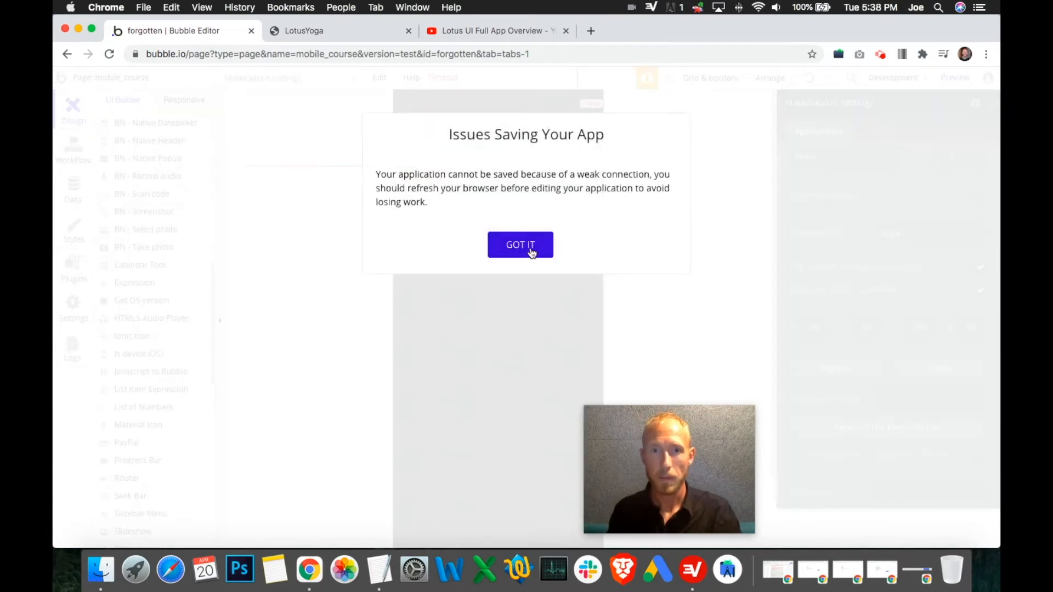
- Dismiss the app-saving notice and deselect the gear icon
{"action": "left_click", "coordinate": [527, 248]}
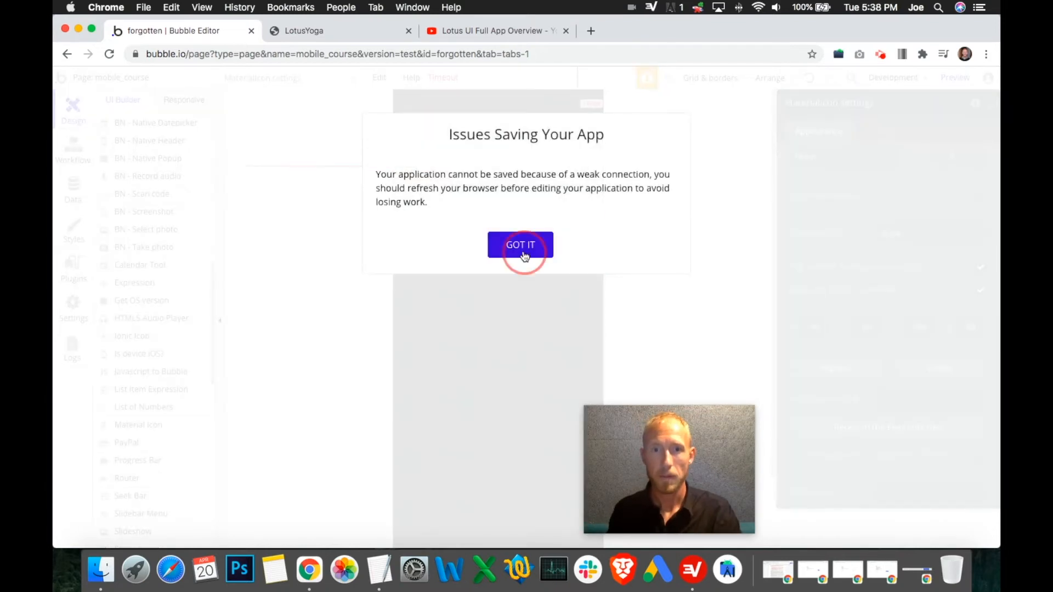
{"action": "left_click", "coordinate": [501, 99]}
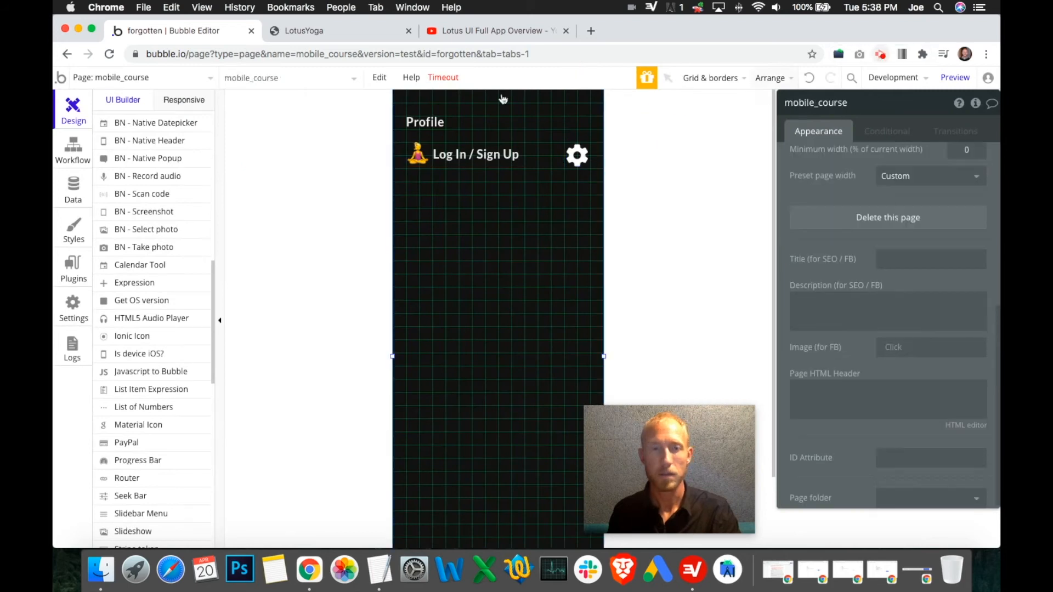
{"action": "left_click", "coordinate": [656, 146]}
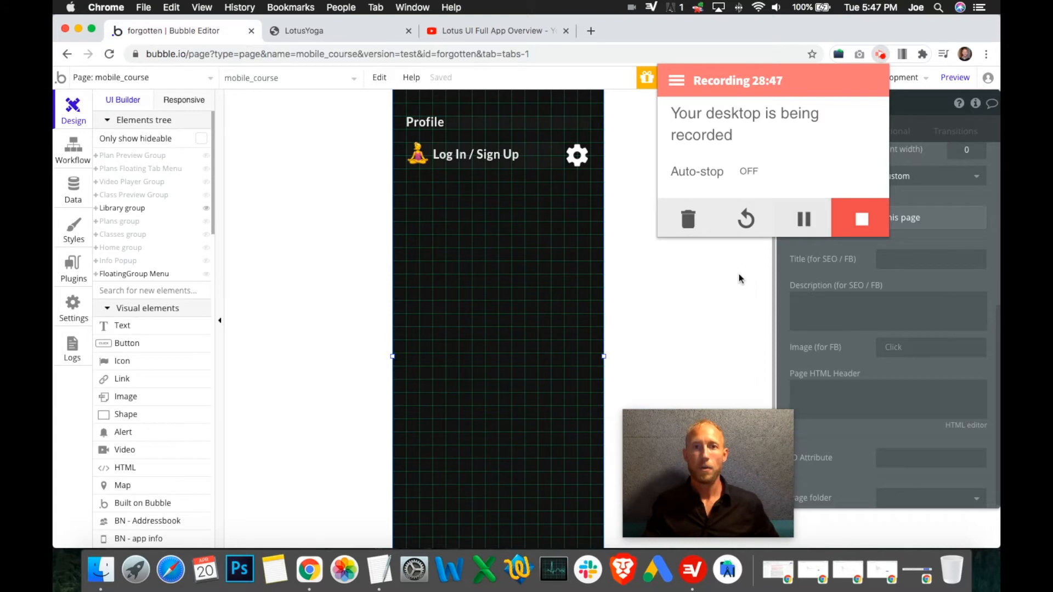
{"action": "left_click", "coordinate": [739, 278]}
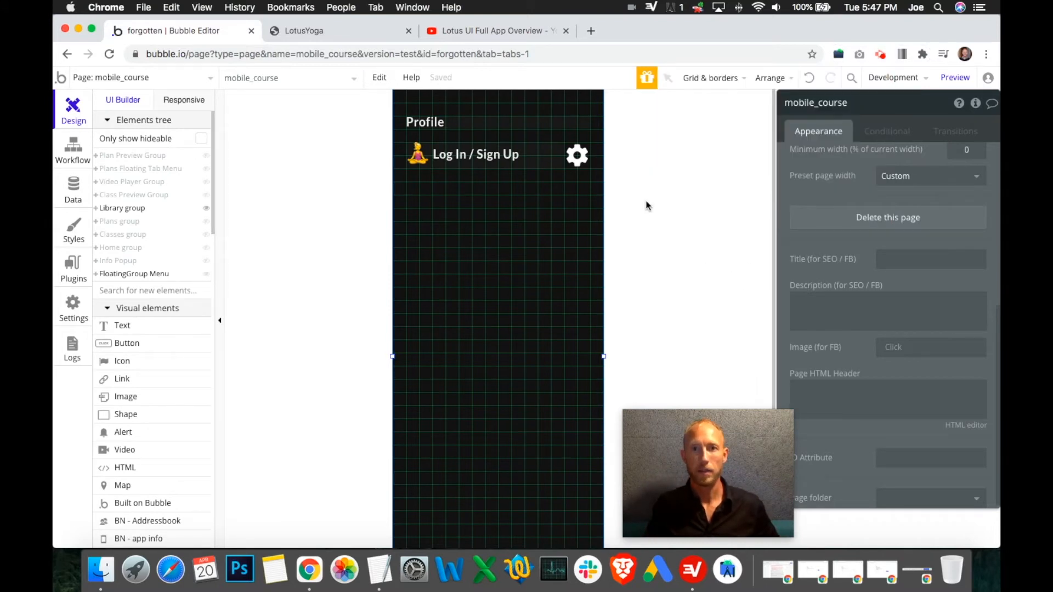
- Review the size and width settings of the gear icon and Log In / Sign Up text, comparing the row with the reference video
{"action": "left_click", "coordinate": [583, 158]}
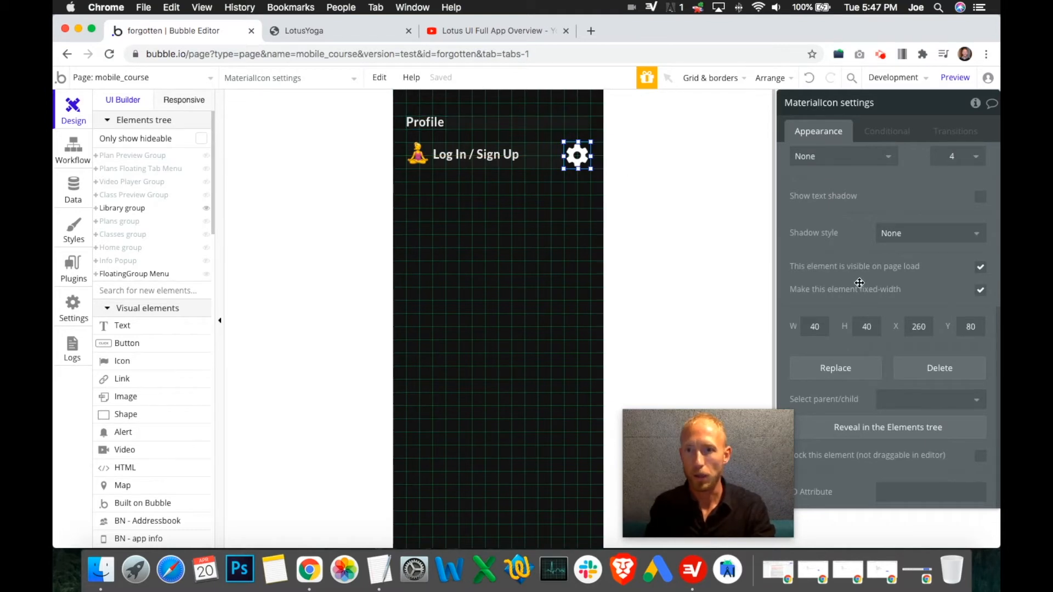
{"action": "left_click", "coordinate": [466, 30]}
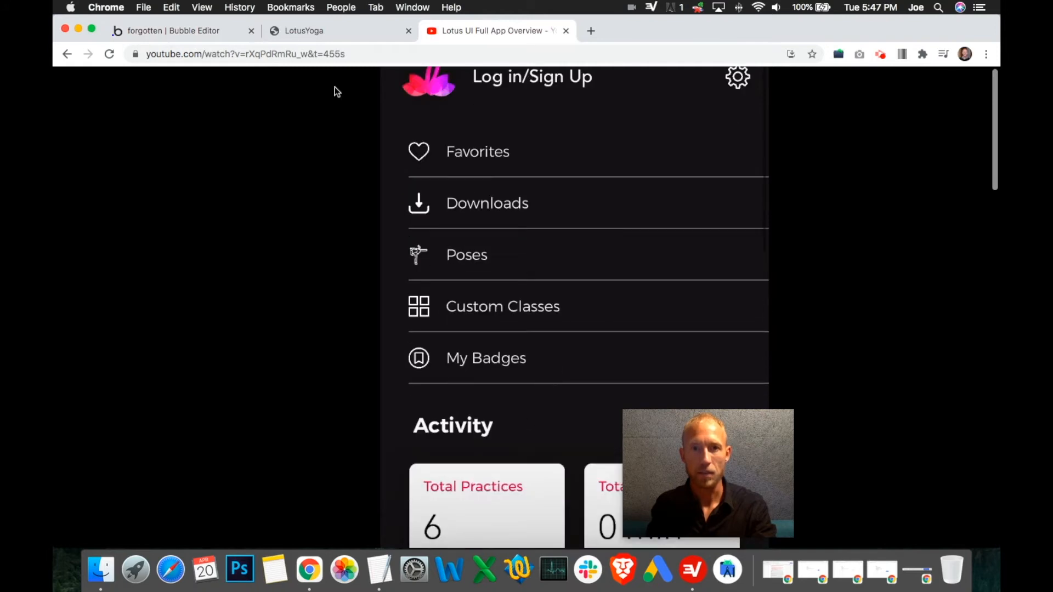
{"action": "left_click", "coordinate": [186, 34]}
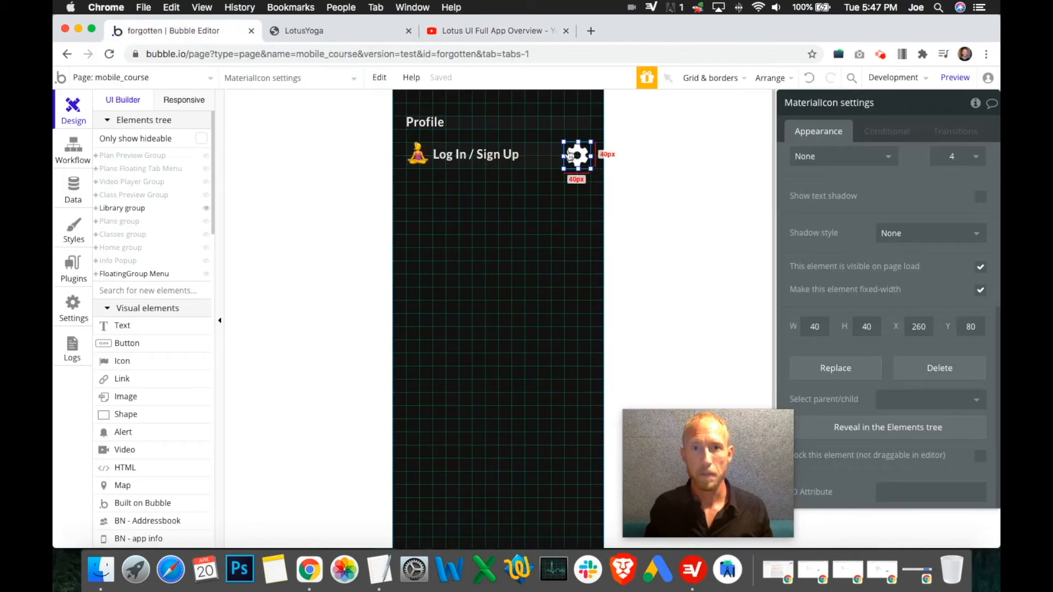
{"action": "left_click", "coordinate": [541, 149]}
{"action": "left_click", "coordinate": [577, 155]}
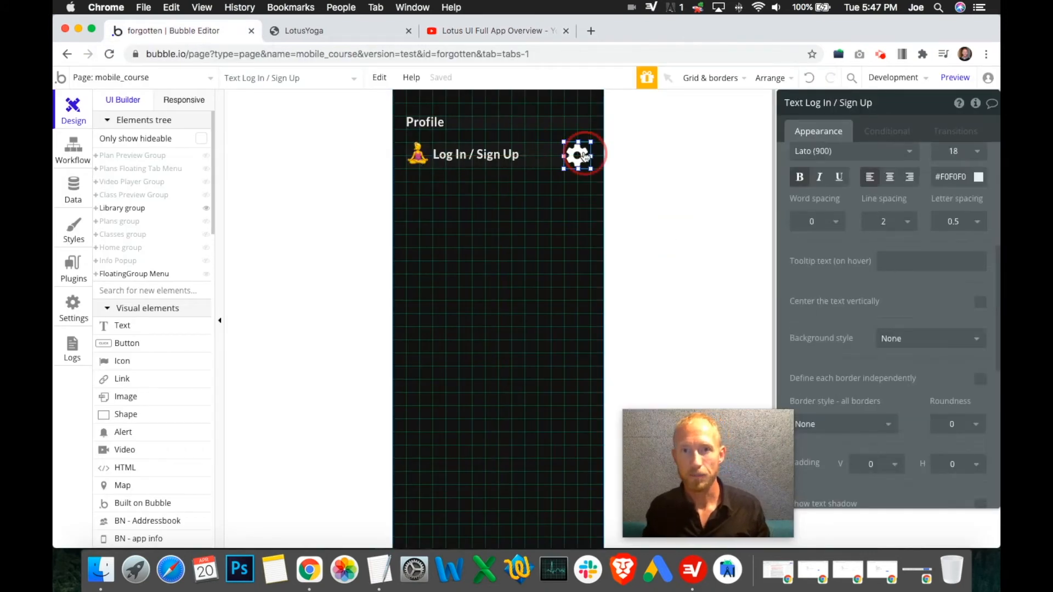
{"action": "left_click", "coordinate": [494, 155]}
{"action": "scroll", "coordinate": [926, 413], "scroll_direction": "down", "scroll_amount": 5}
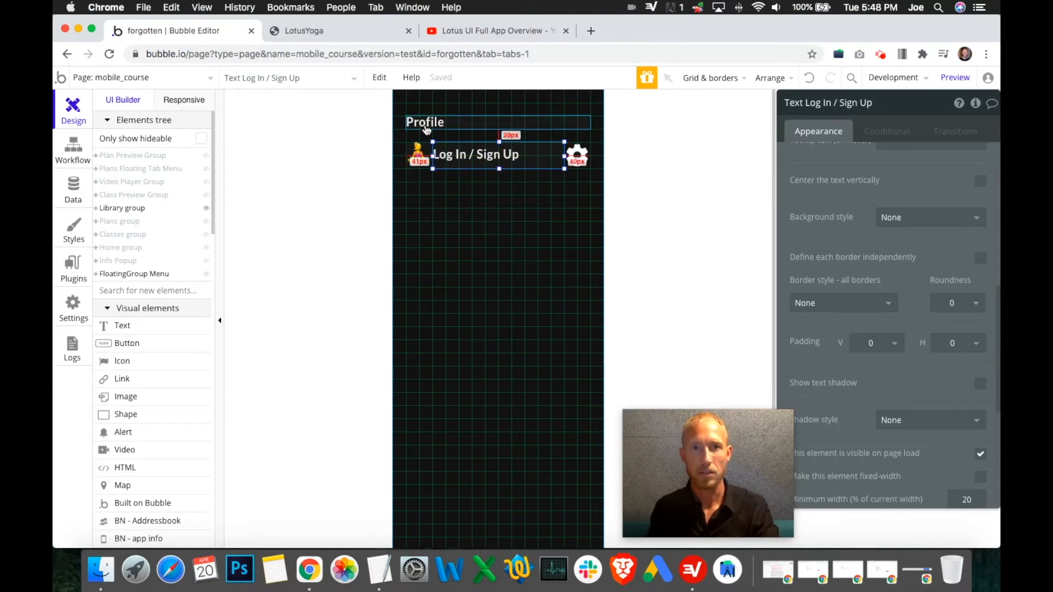
- Move the Profile title, emoji, Log In / Sign Up text and gear icon up together by 20 px
{"action": "left_click", "coordinate": [461, 119]}
{"action": "left_click", "coordinate": [421, 154], "text": "shift"}
{"action": "left_click", "coordinate": [489, 159], "text": "shift"}
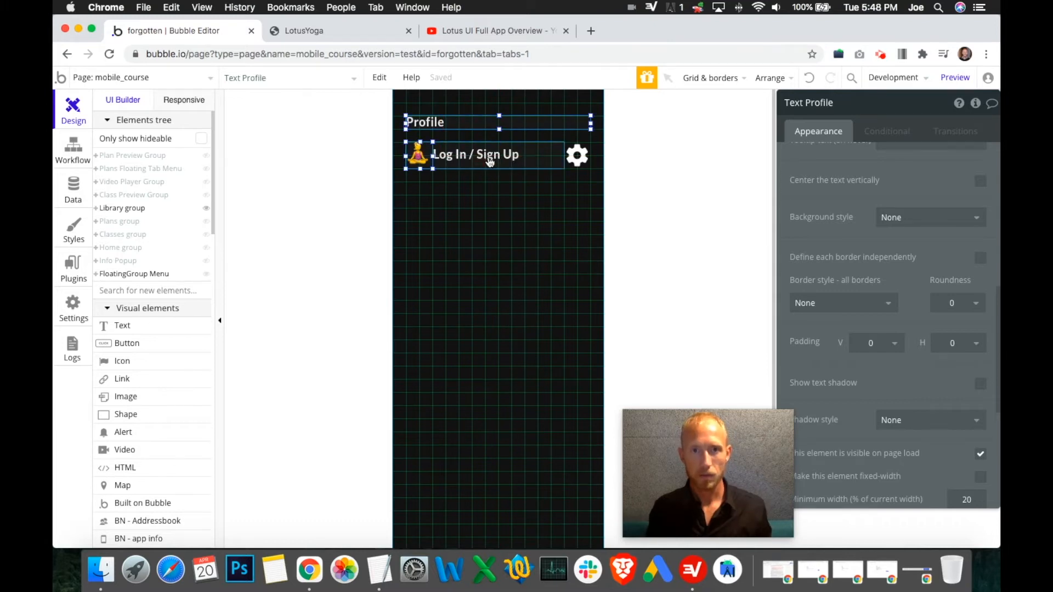
{"action": "left_click", "coordinate": [585, 156], "text": "shift"}
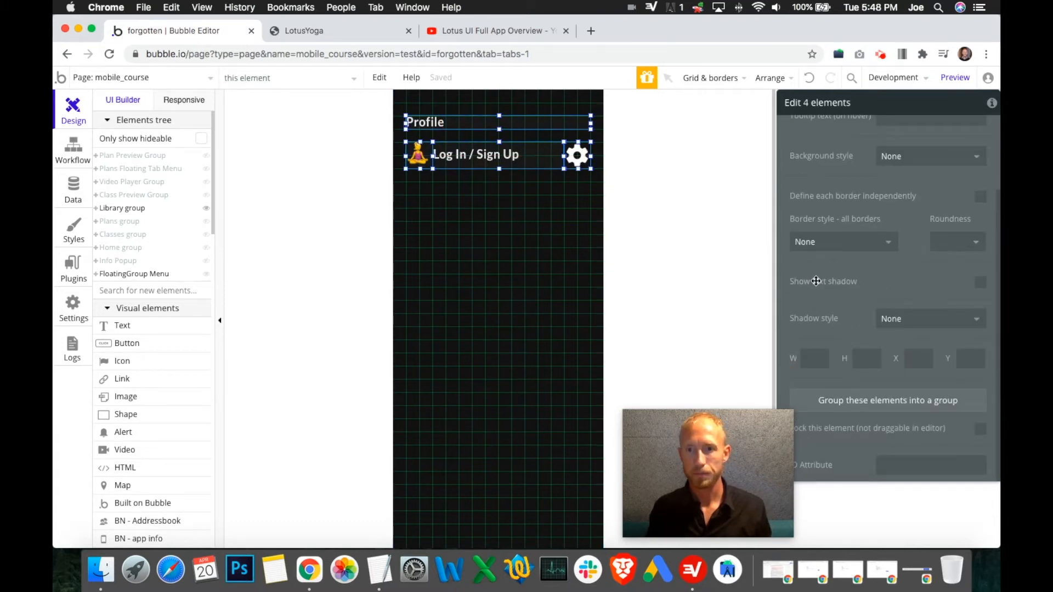
{"action": "key", "text": "Up"}
{"action": "key", "text": "Up"}
{"action": "key", "text": "Up"}
{"action": "key", "text": "Up"}
{"action": "key", "text": "Up"}
{"action": "key", "text": "Up"}
{"action": "key", "text": "Up"}
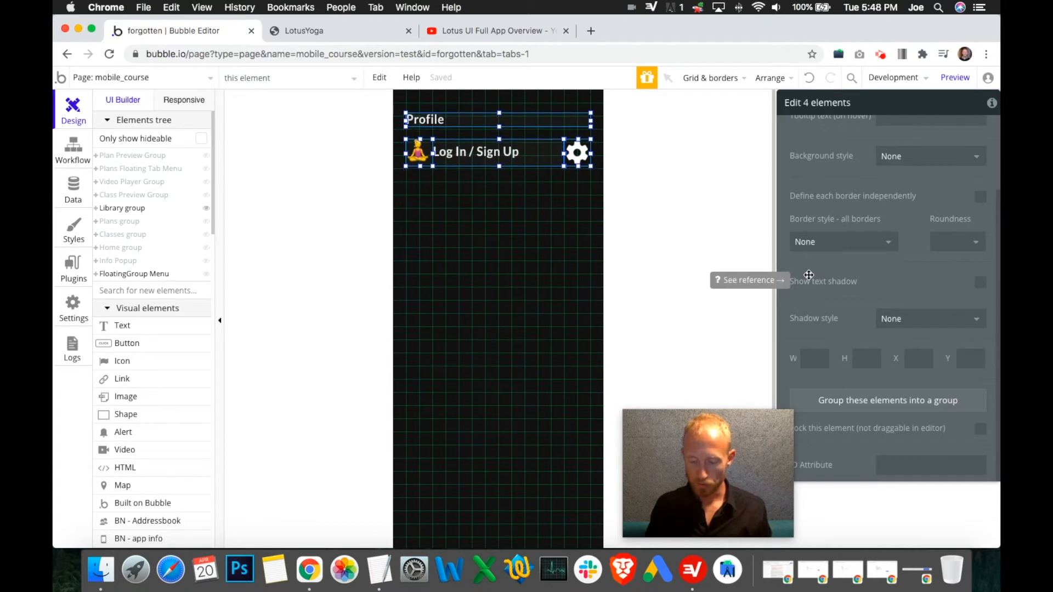
{"action": "key", "text": "Up"}
{"action": "key", "text": "Up"}
{"action": "key", "text": "Up"}
{"action": "key", "text": "Up"}
{"action": "key", "text": "Up"}
{"action": "key", "text": "Up"}
{"action": "key", "text": "Up"}
{"action": "key", "text": "Up"}
{"action": "key", "text": "Up"}
{"action": "key", "text": "Up"}
{"action": "key", "text": "Up"}
{"action": "key", "text": "Up"}
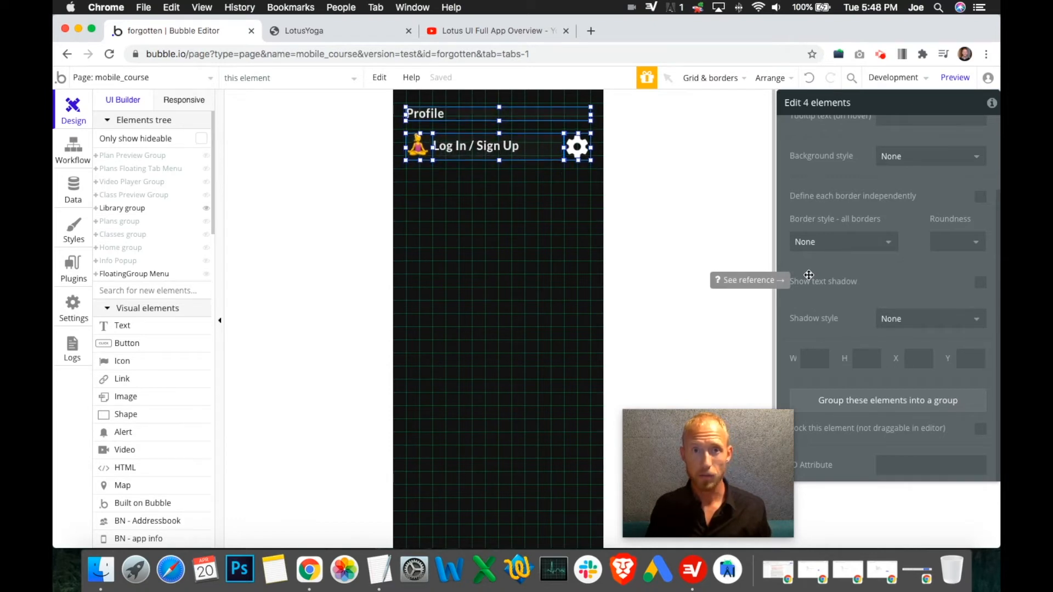
{"action": "key", "text": "Up"}
{"action": "key", "text": "Up"}
{"action": "key", "text": "Up"}
{"action": "key", "text": "Up"}
{"action": "key", "text": "Up"}
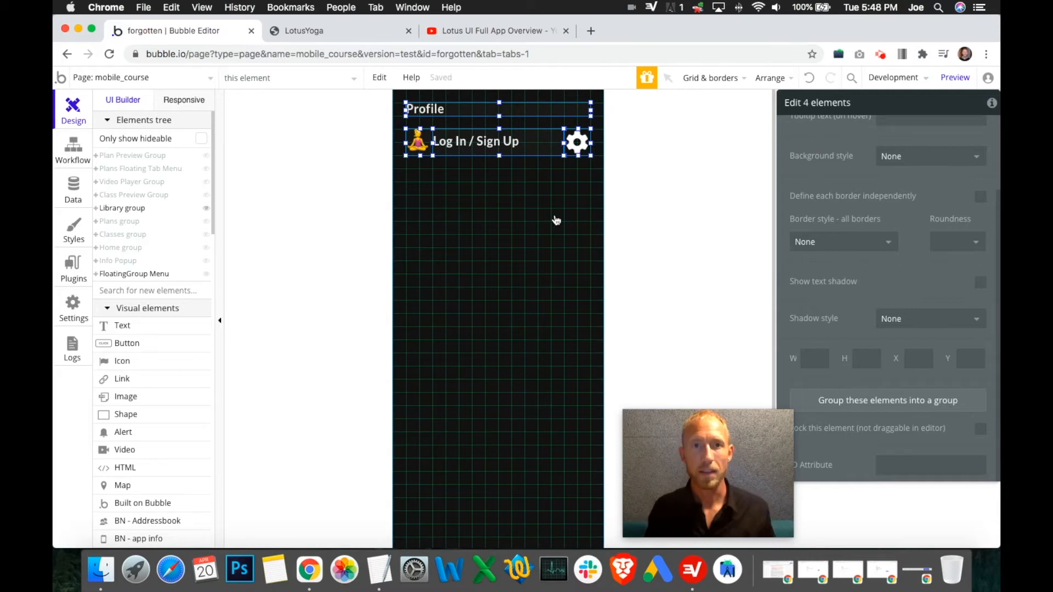
{"action": "left_click", "coordinate": [535, 211]}
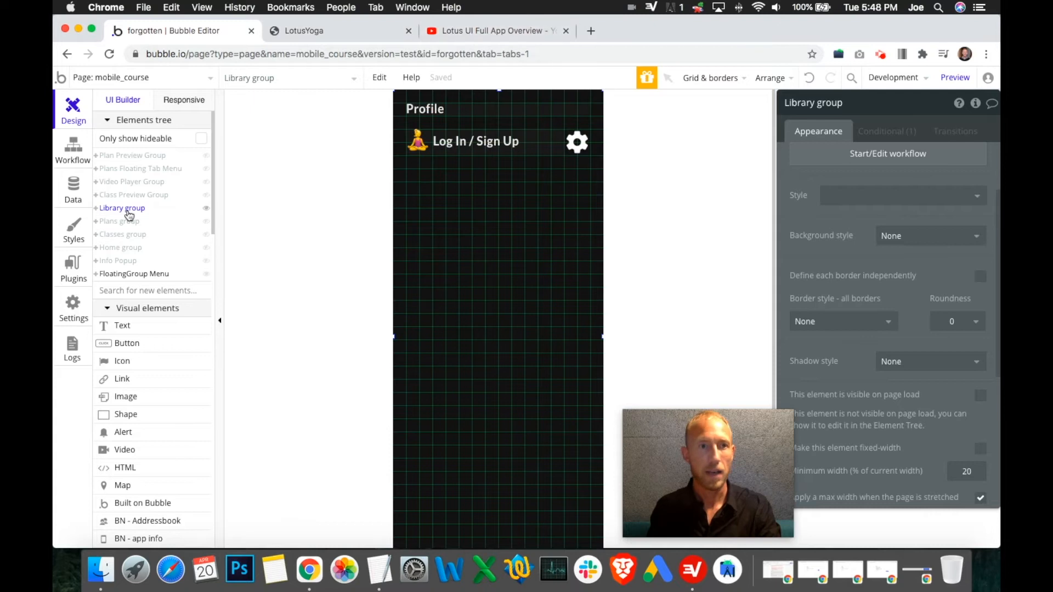
- Duplicate the Profile title below the Log In / Sign Up row at Y 120 and pull its left edge in to X 60
{"action": "left_click", "coordinate": [474, 109]}
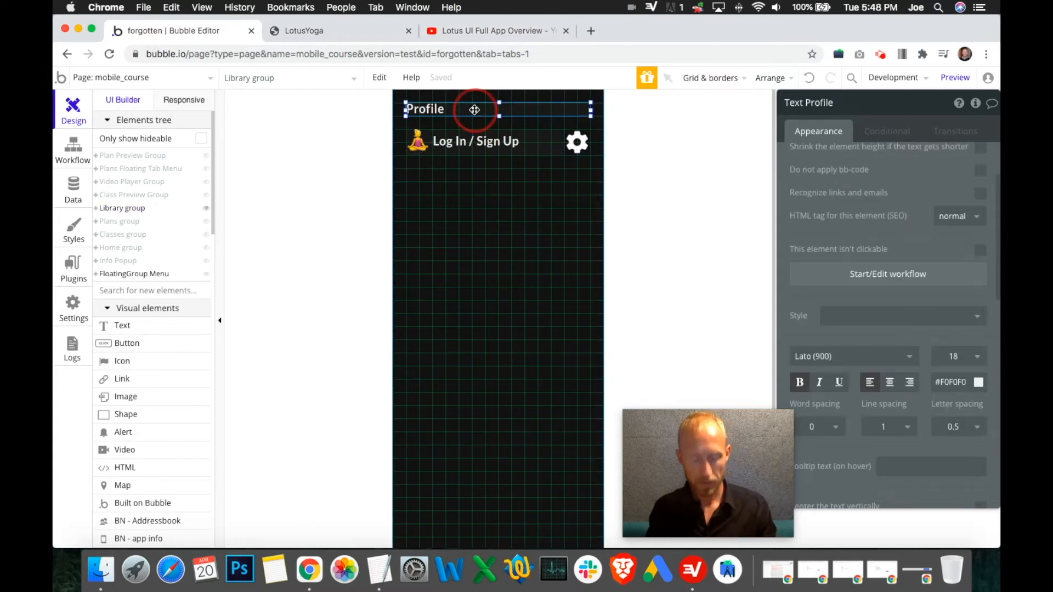
{"action": "left_click_drag", "start_coordinate": [470, 107], "coordinate": [471, 120]}
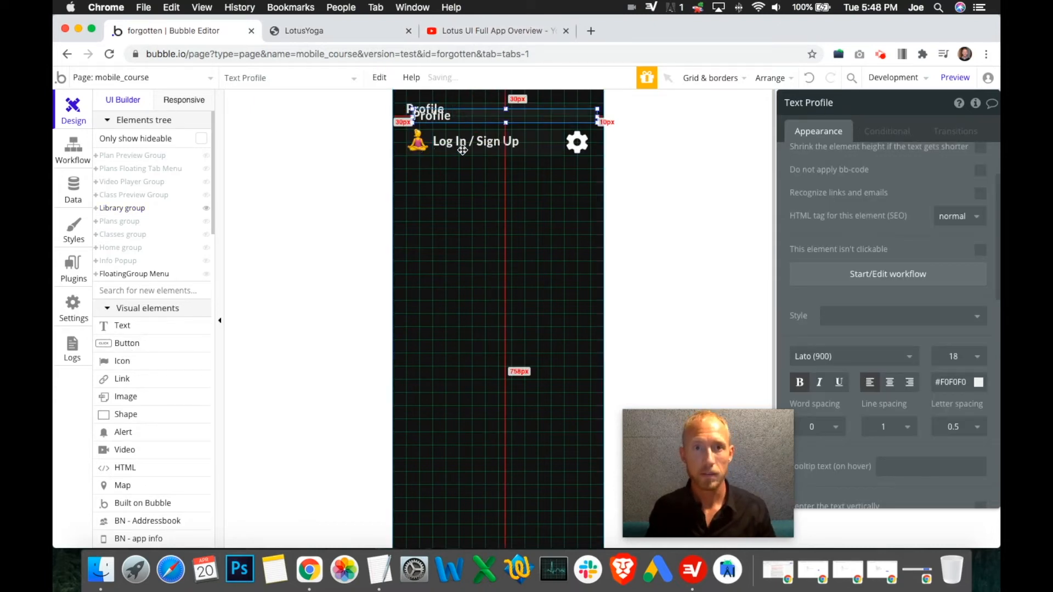
{"action": "left_click_drag", "start_coordinate": [461, 184], "coordinate": [518, 192]}
{"action": "left_click", "coordinate": [448, 24]}
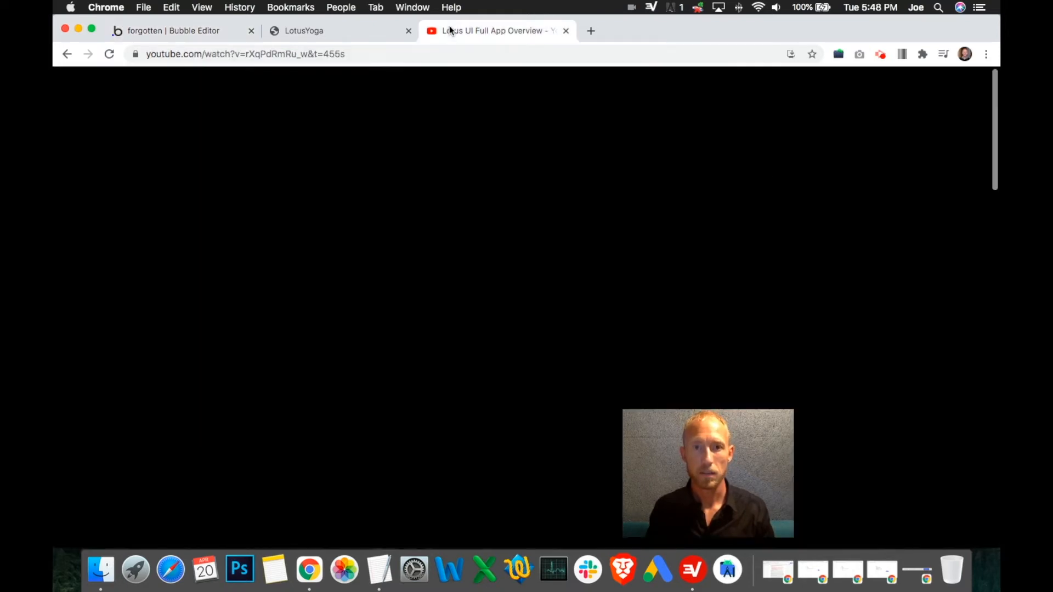
{"action": "left_click", "coordinate": [196, 32]}
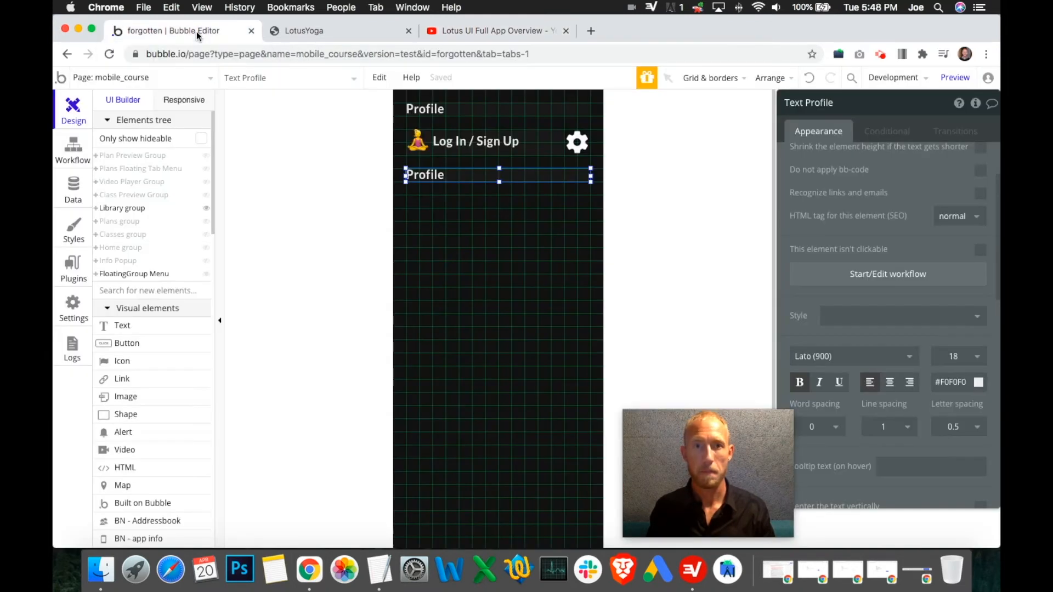
{"action": "left_click_drag", "start_coordinate": [405, 175], "coordinate": [431, 176]}
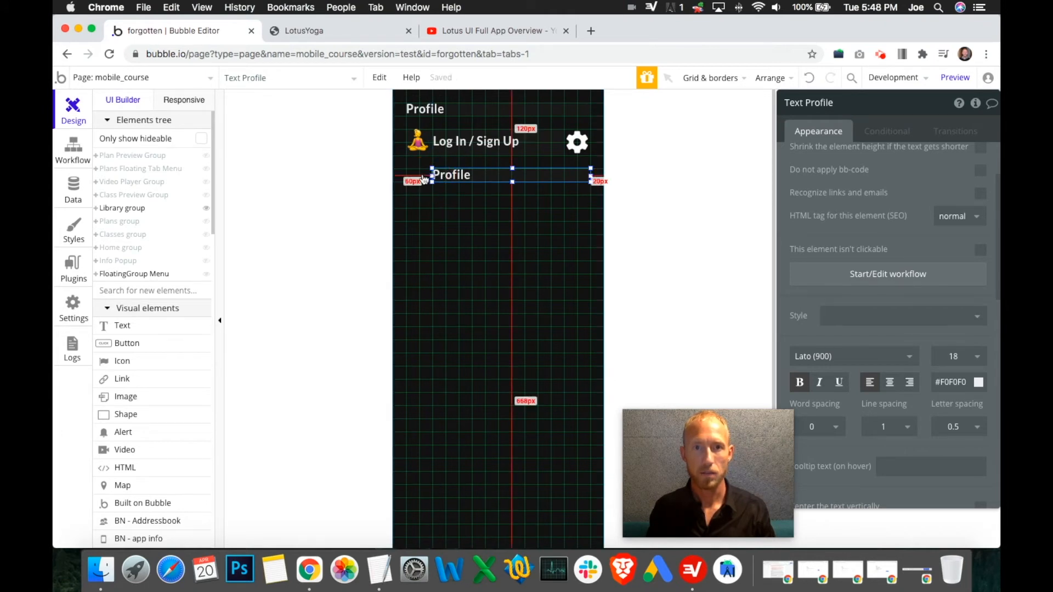
- Copy the gear icon to the start of the new row at X 20, Y 120, and change it to the favorite_border heart
{"action": "left_click", "coordinate": [580, 151]}
{"action": "key", "text": "super+c"}
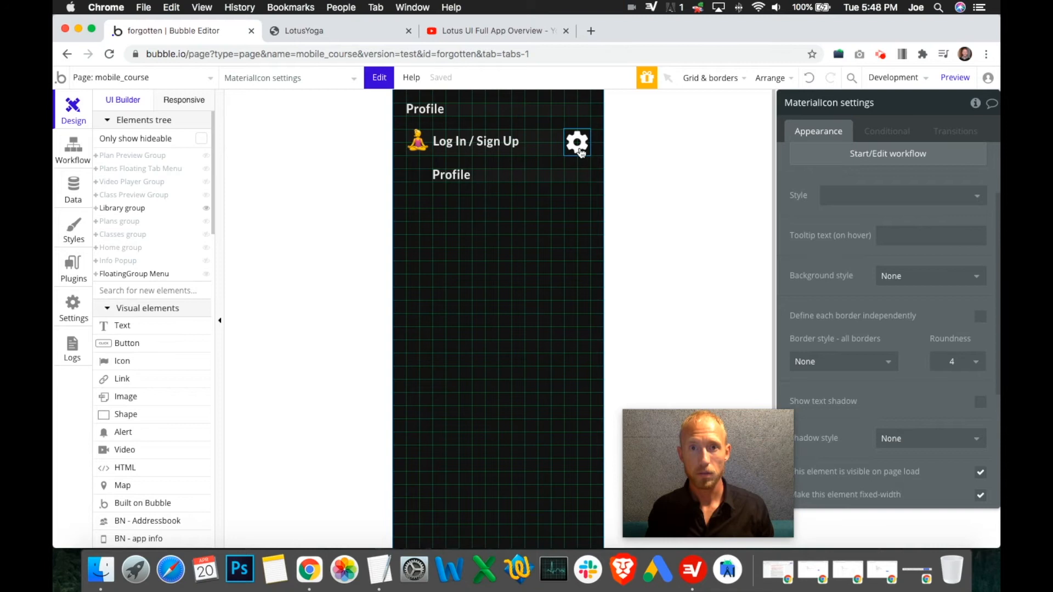
{"action": "key", "text": "super+v"}
{"action": "left_click", "coordinate": [415, 185]}
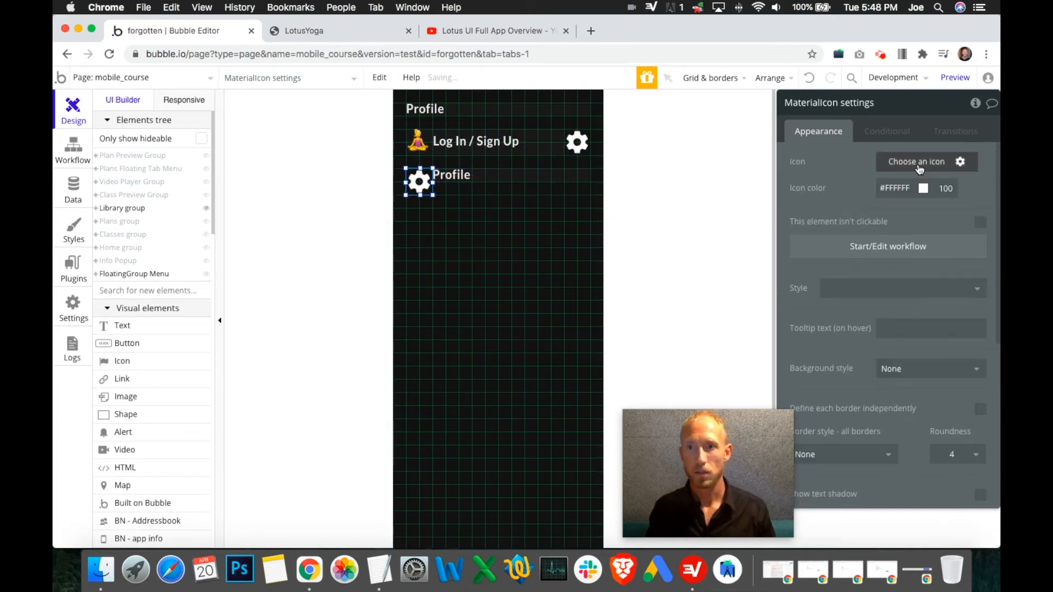
{"action": "left_click", "coordinate": [920, 168]}
{"action": "type", "text": "favor"}
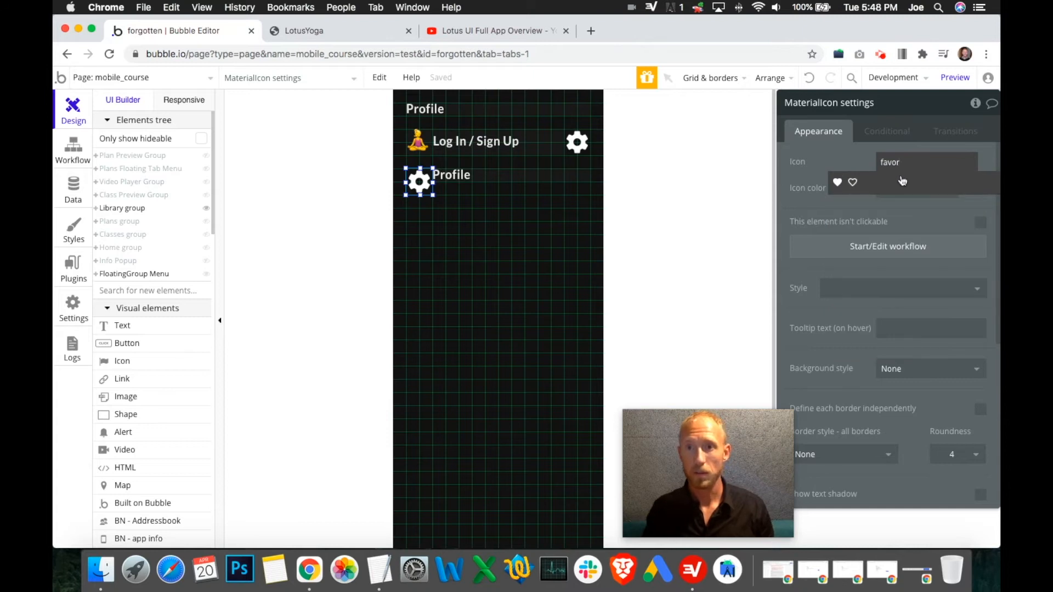
{"action": "left_click", "coordinate": [853, 182]}
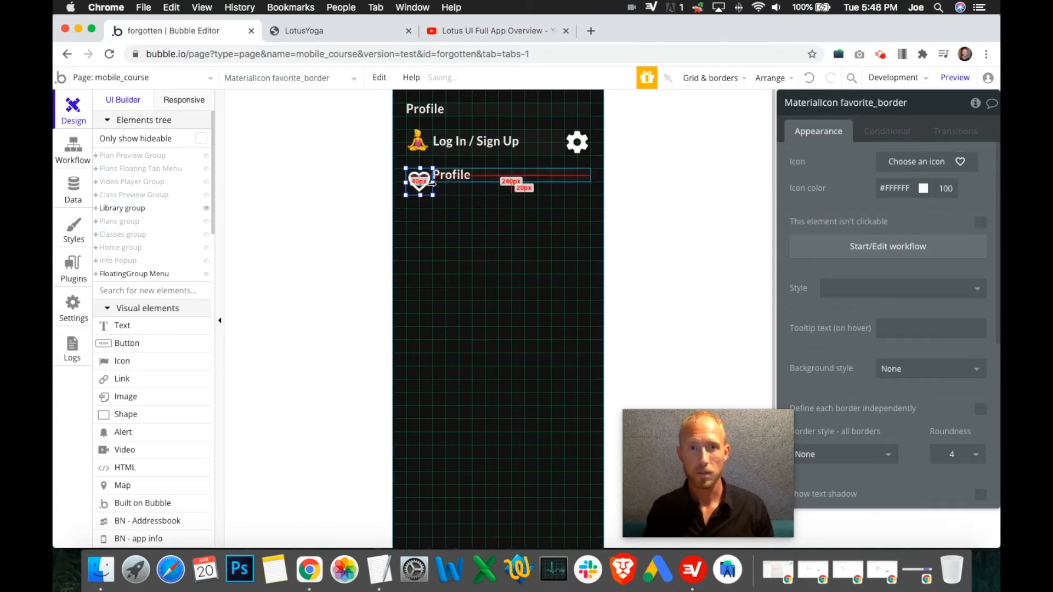
- Resize the heart icon to 25 by 25 px
{"action": "scroll", "coordinate": [842, 310], "scroll_direction": "down", "scroll_amount": 5}
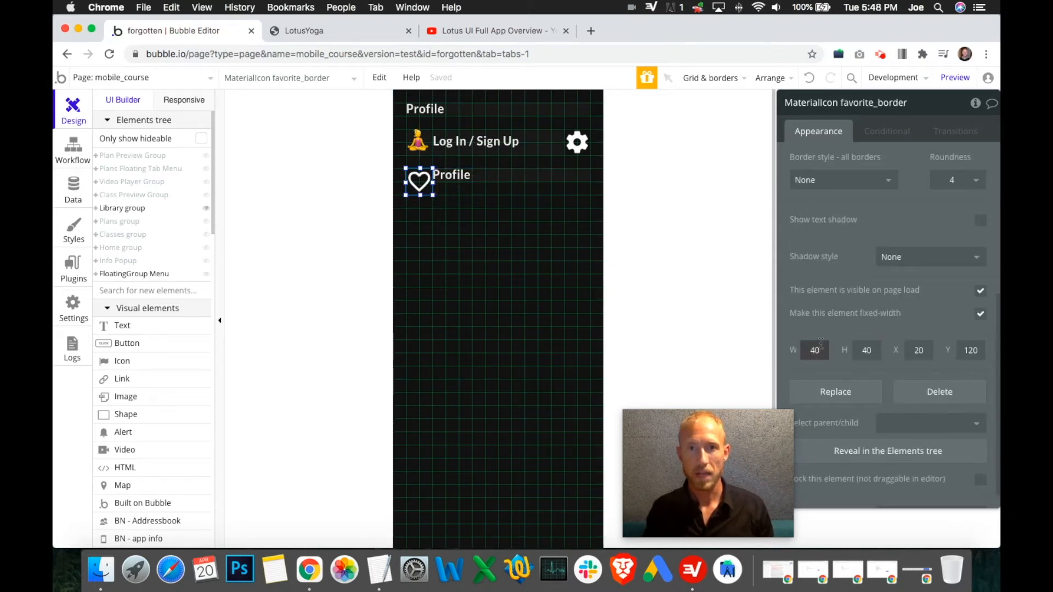
{"action": "double_click", "coordinate": [820, 351]}
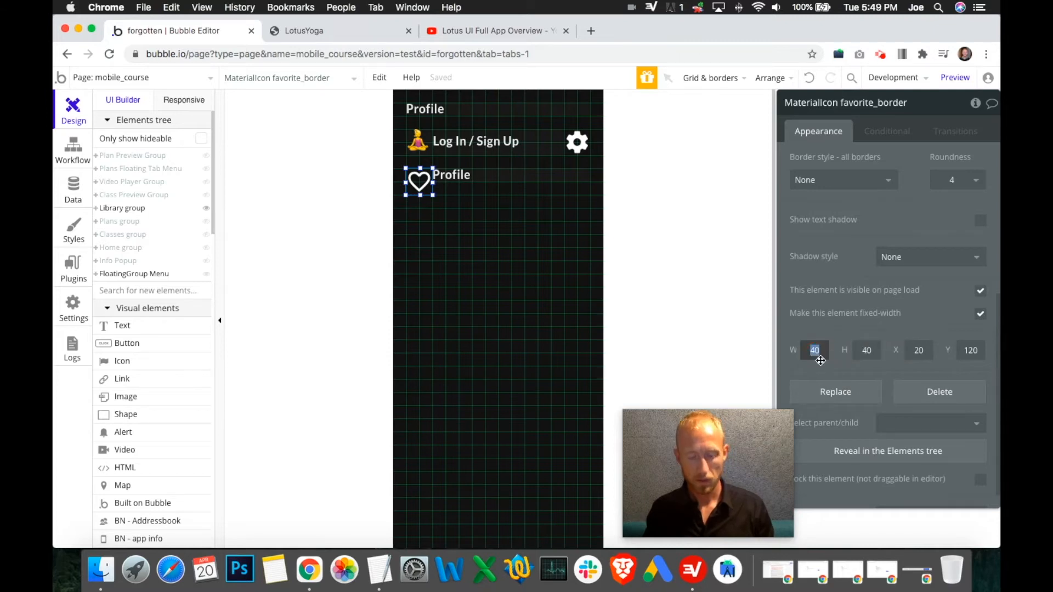
{"action": "type", "text": "25"}
{"action": "key", "text": "Tab"}
{"action": "type", "text": "25"}
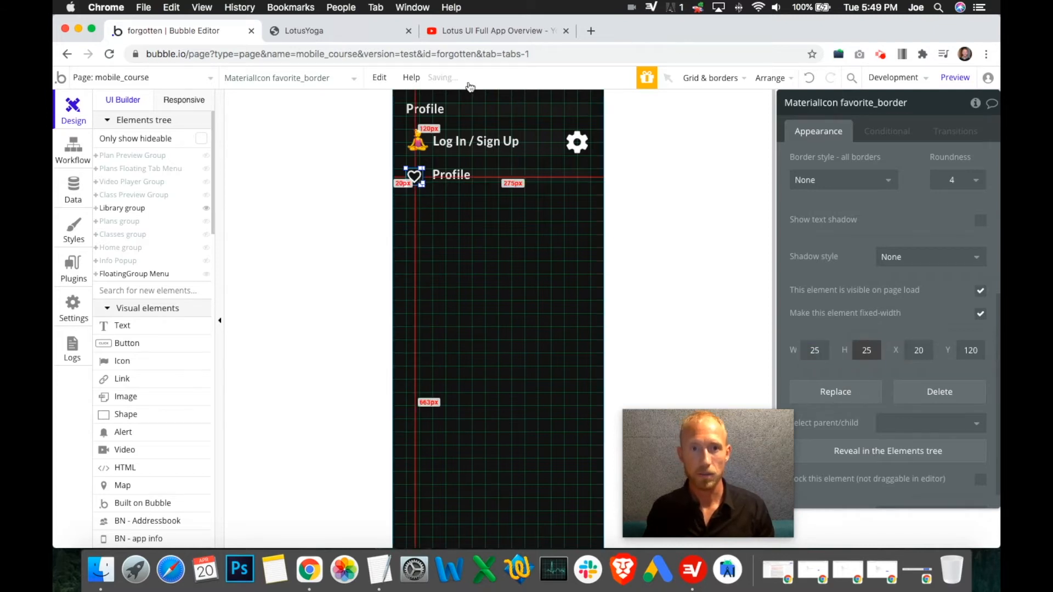
- Check the gear in the reference video, resize the header gear icon to 35 by 35 px and move it to X 265, Y 63
{"action": "left_click", "coordinate": [459, 31]}
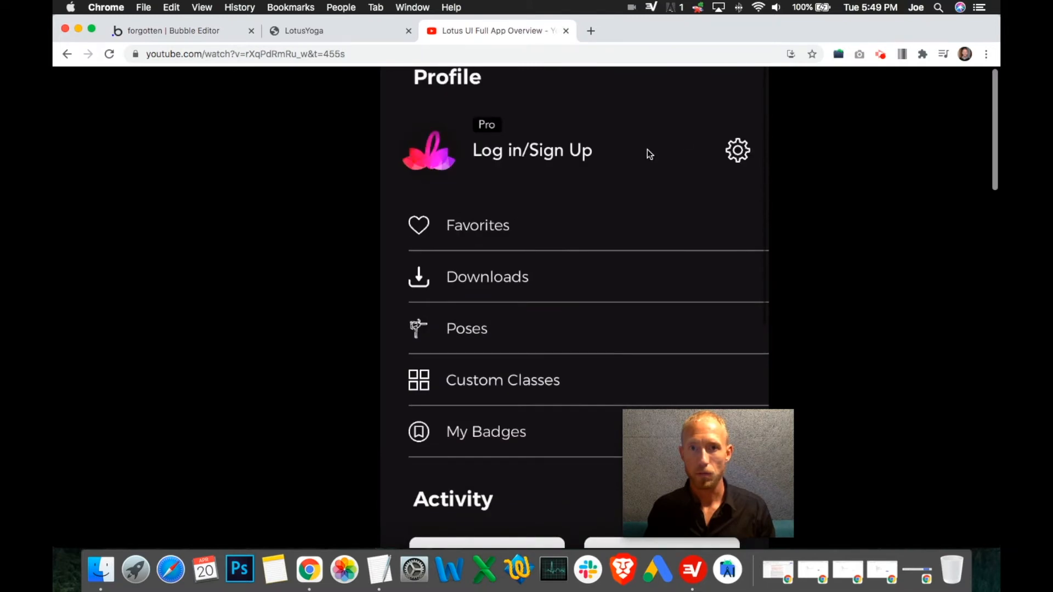
{"action": "left_click", "coordinate": [197, 31]}
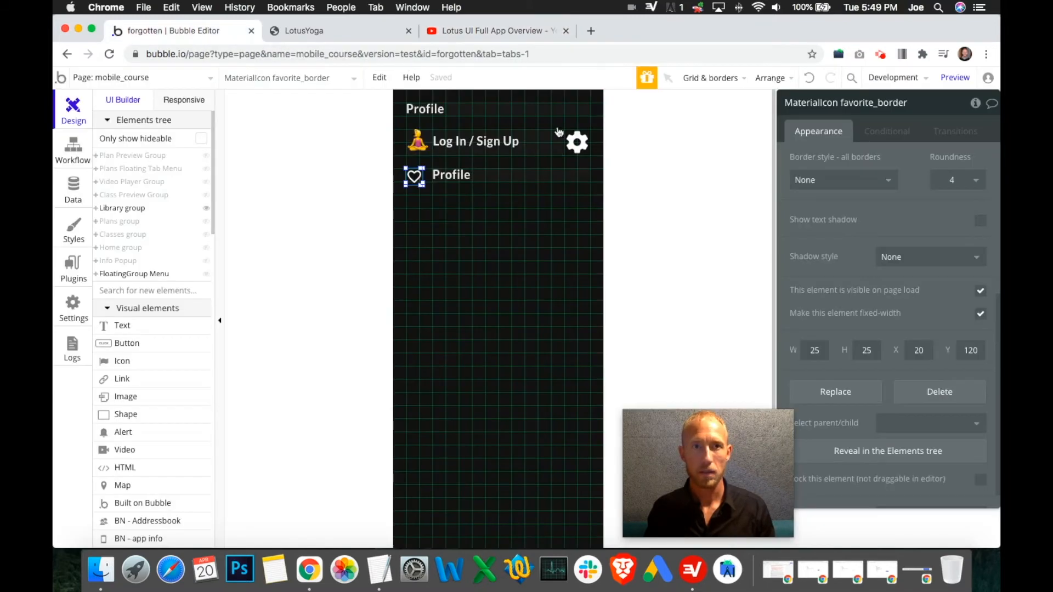
{"action": "left_click", "coordinate": [813, 349]}
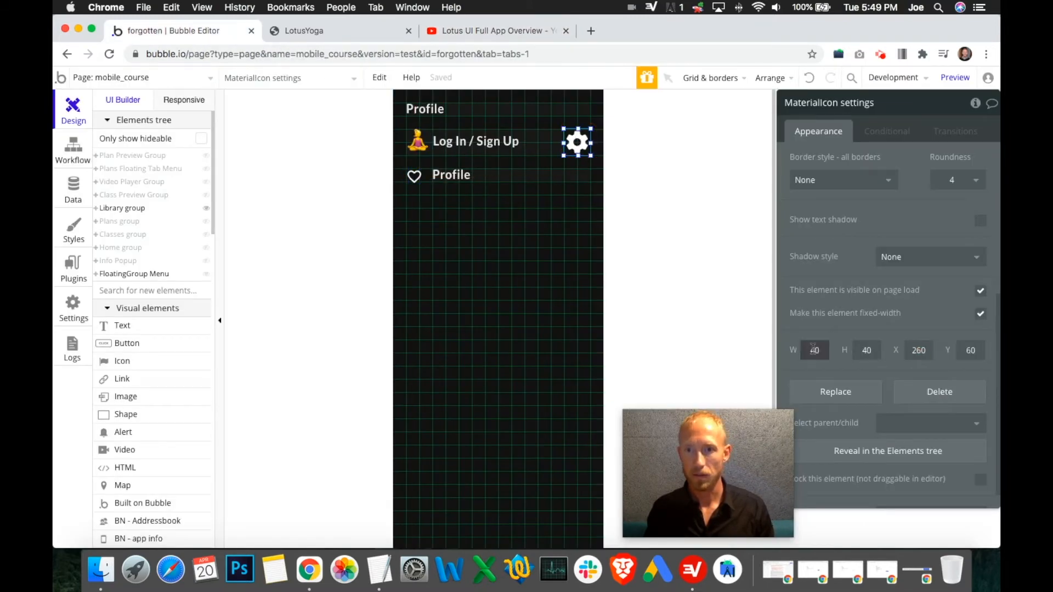
{"action": "type", "text": "35"}
{"action": "double_click", "coordinate": [825, 349]}
{"action": "type", "text": "35"}
{"action": "double_click", "coordinate": [865, 349]}
{"action": "type", "text": "35"}
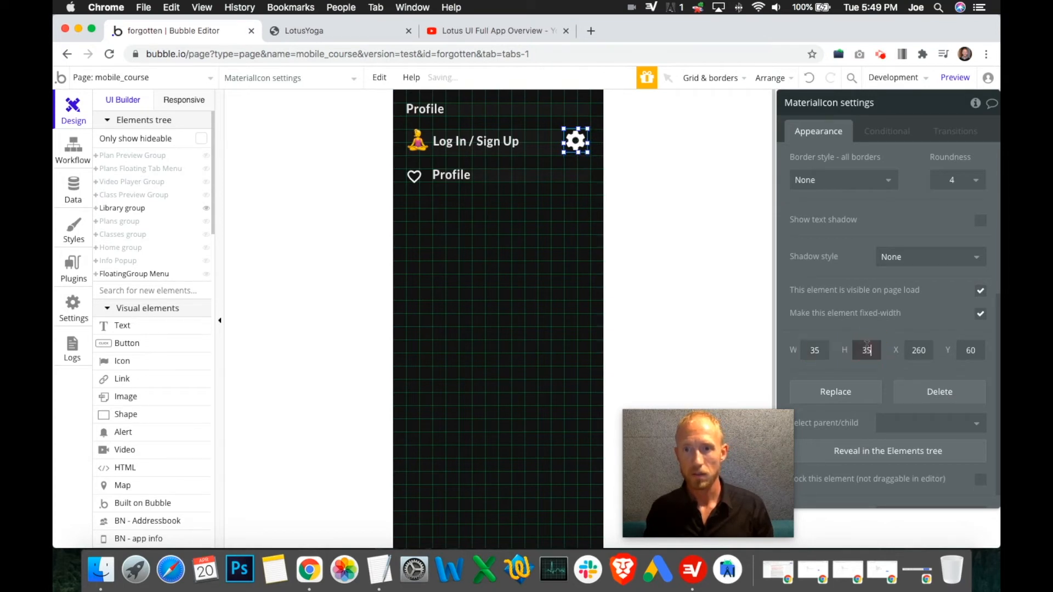
{"action": "left_click_drag", "start_coordinate": [576, 147], "coordinate": [586, 146]}
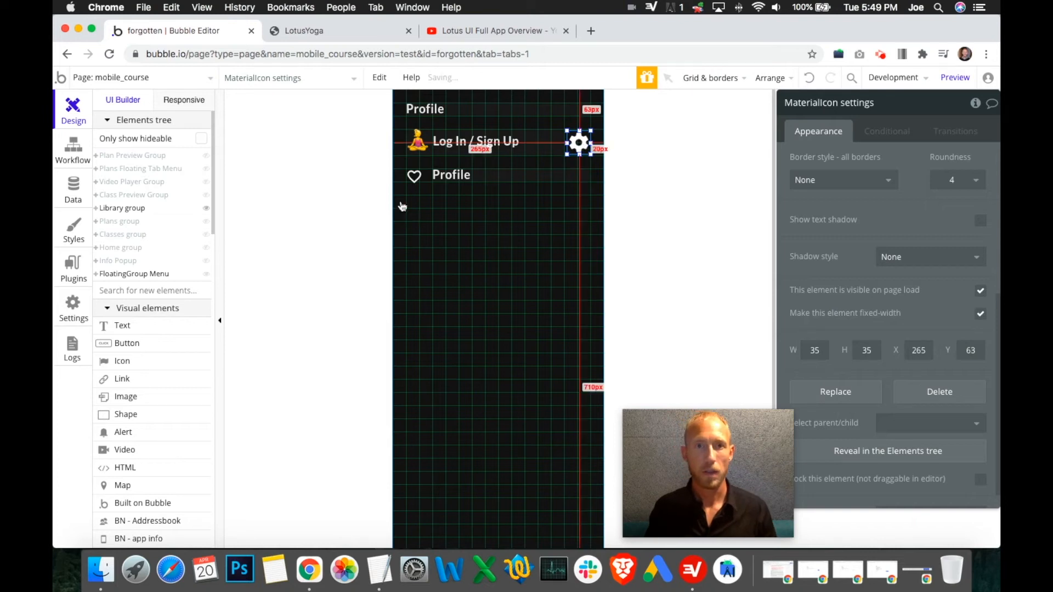
- Increase the height of the duplicated Profile text beside the heart to 30 px
{"action": "left_click", "coordinate": [455, 183]}
{"action": "left_click_drag", "start_coordinate": [512, 181], "coordinate": [513, 190]}
{"action": "scroll", "coordinate": [878, 307], "scroll_direction": "down", "scroll_amount": 5}
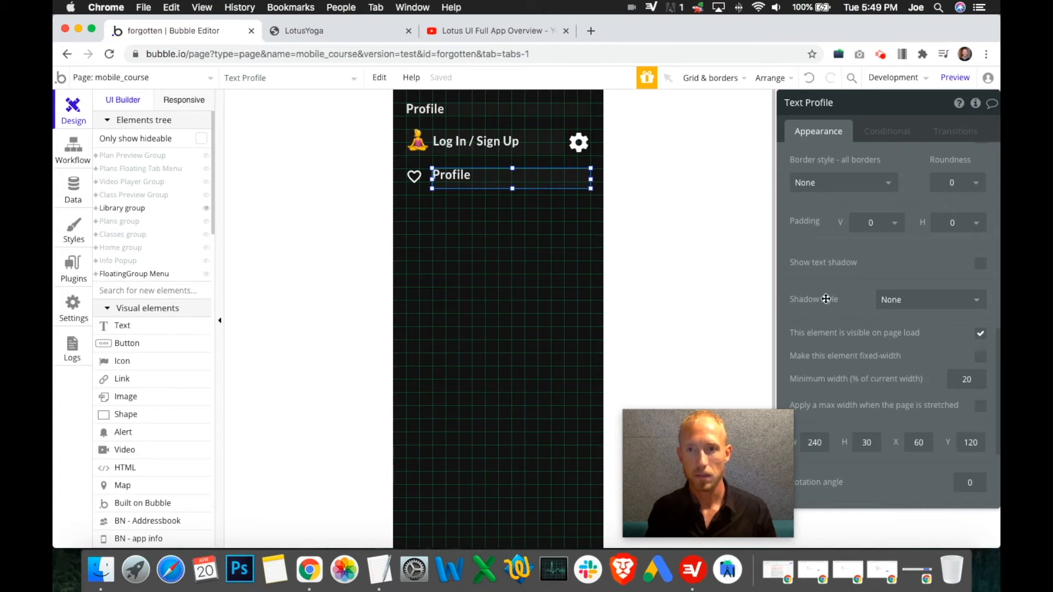
{"action": "scroll", "coordinate": [826, 299], "scroll_direction": "up", "scroll_amount": 5}
{"action": "left_click", "coordinate": [901, 234]}
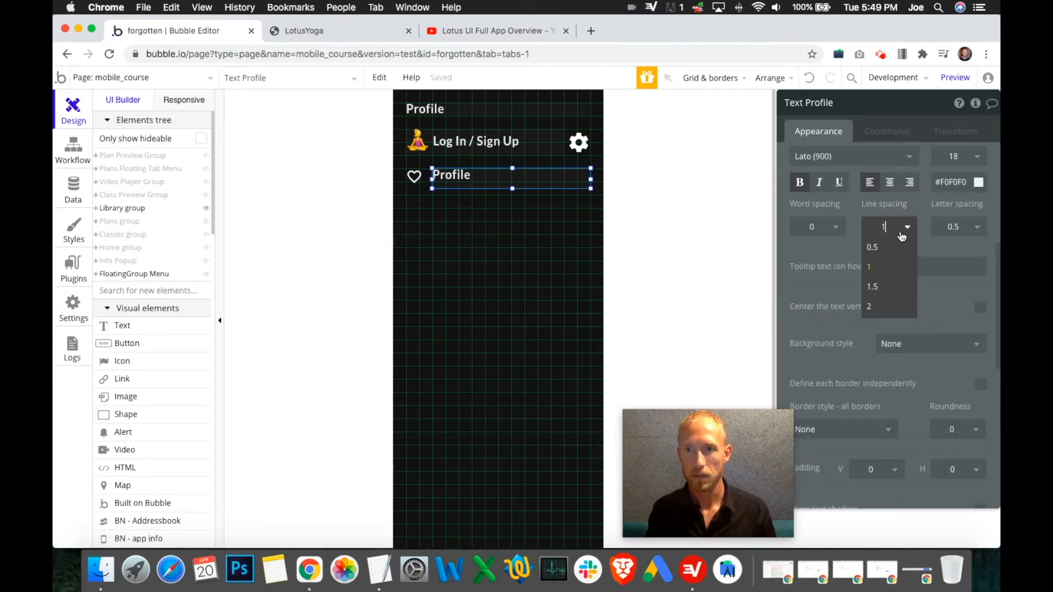
{"action": "left_click", "coordinate": [812, 254]}
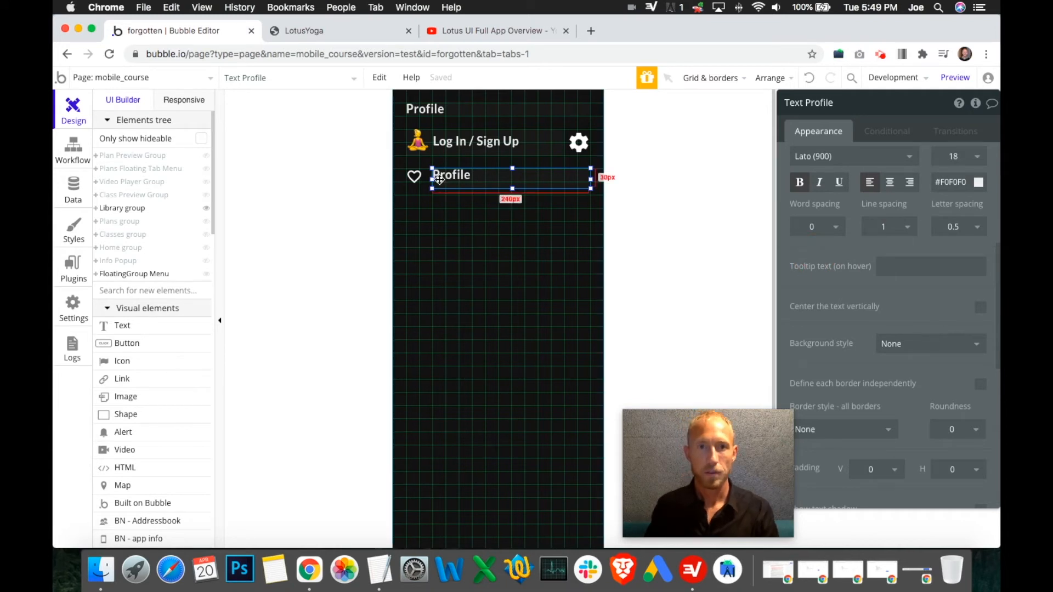
{"action": "left_click", "coordinate": [505, 251]}
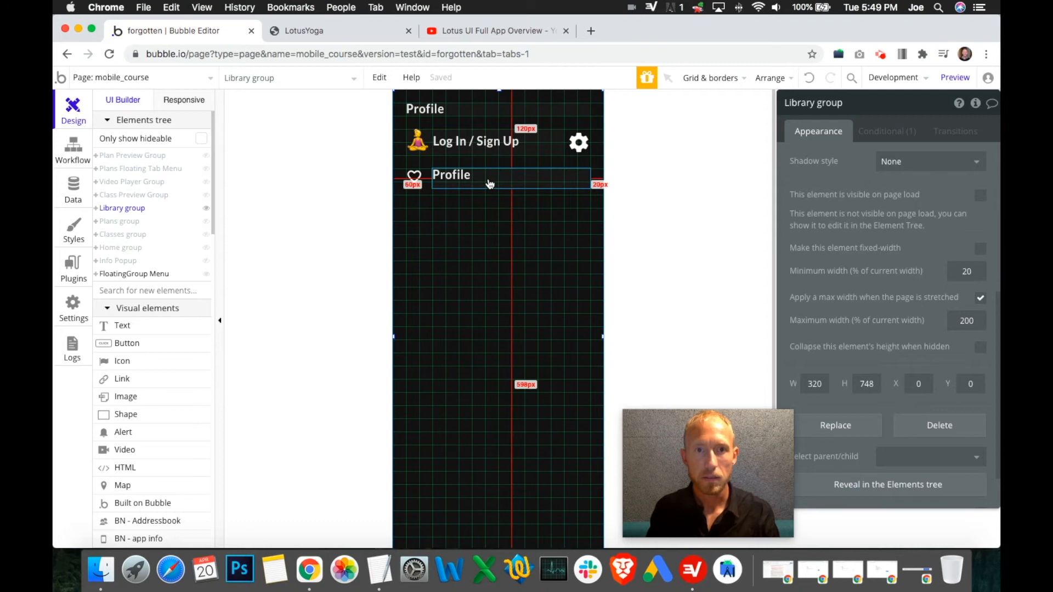
- Check the row dividers in the reference video and draw a group about 36 px high beneath the heart row
{"action": "left_click", "coordinate": [476, 32]}
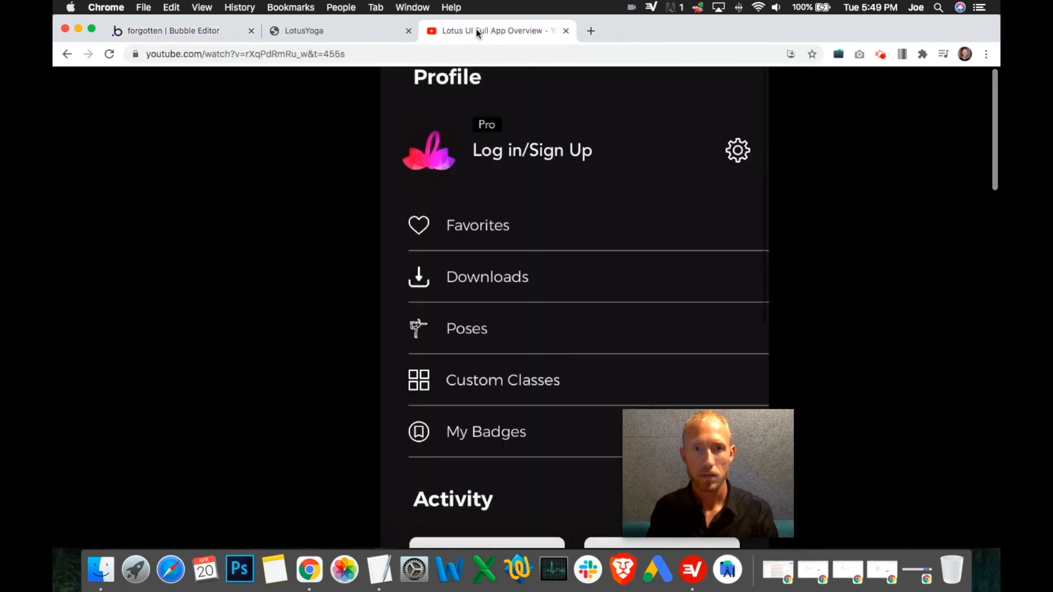
{"action": "left_click", "coordinate": [177, 32]}
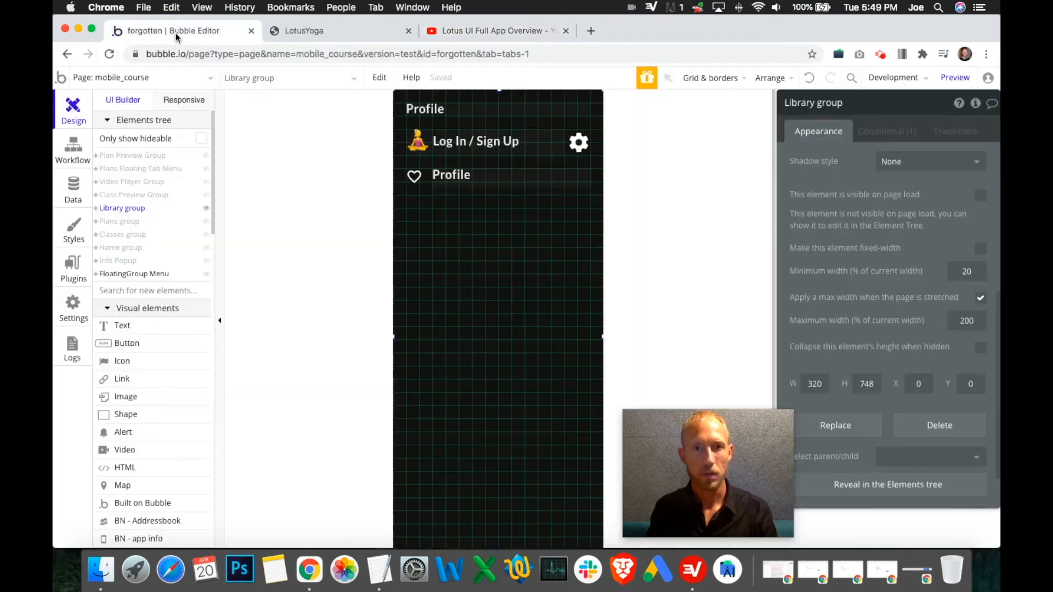
{"action": "scroll", "coordinate": [141, 362], "scroll_direction": "down", "scroll_amount": 8}
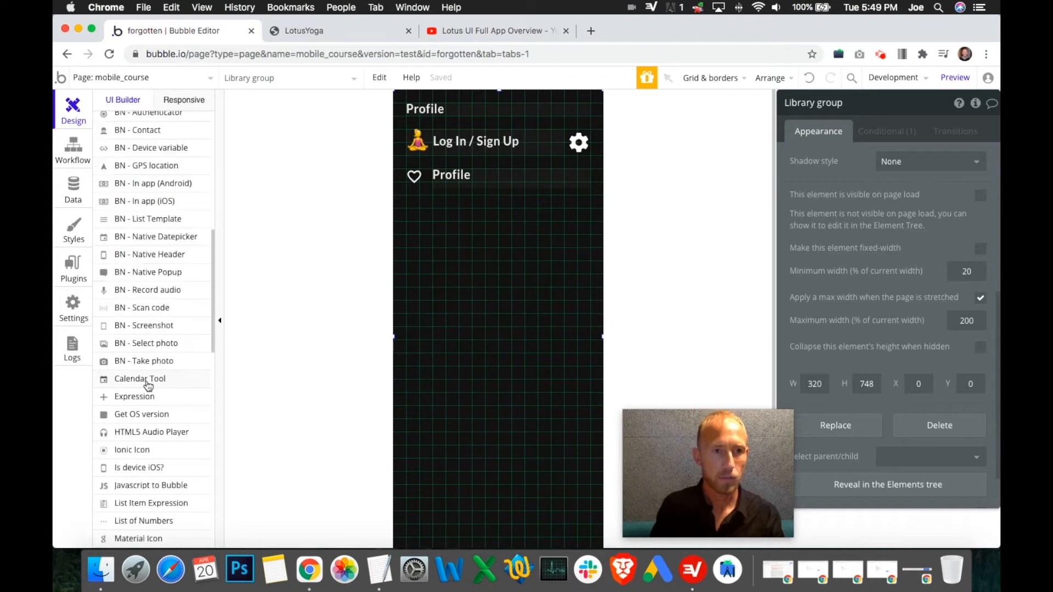
{"action": "scroll", "coordinate": [155, 414], "scroll_direction": "down", "scroll_amount": 5}
{"action": "left_click", "coordinate": [158, 474]}
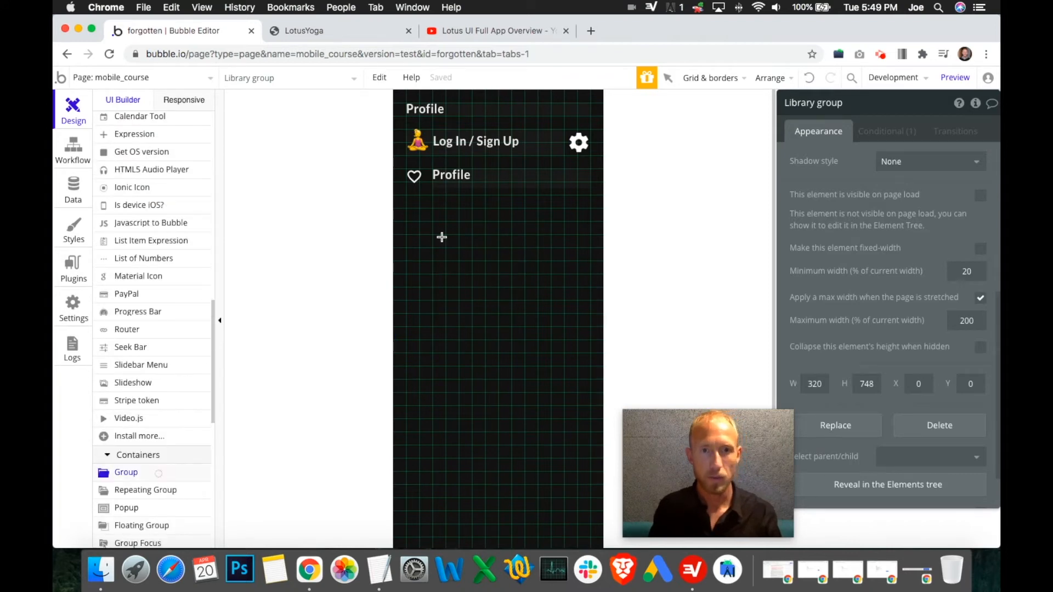
{"action": "left_click_drag", "start_coordinate": [407, 197], "coordinate": [589, 221]}
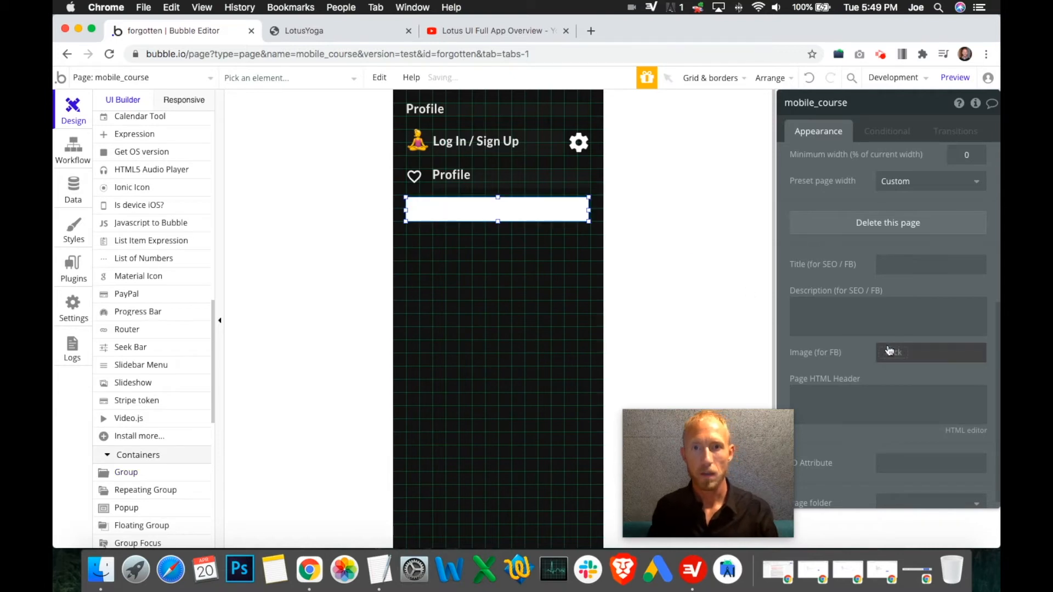
- Set the new group's width to 280 px and its Y position to 160
{"action": "double_click", "coordinate": [814, 326]}
{"action": "type", "text": "280"}
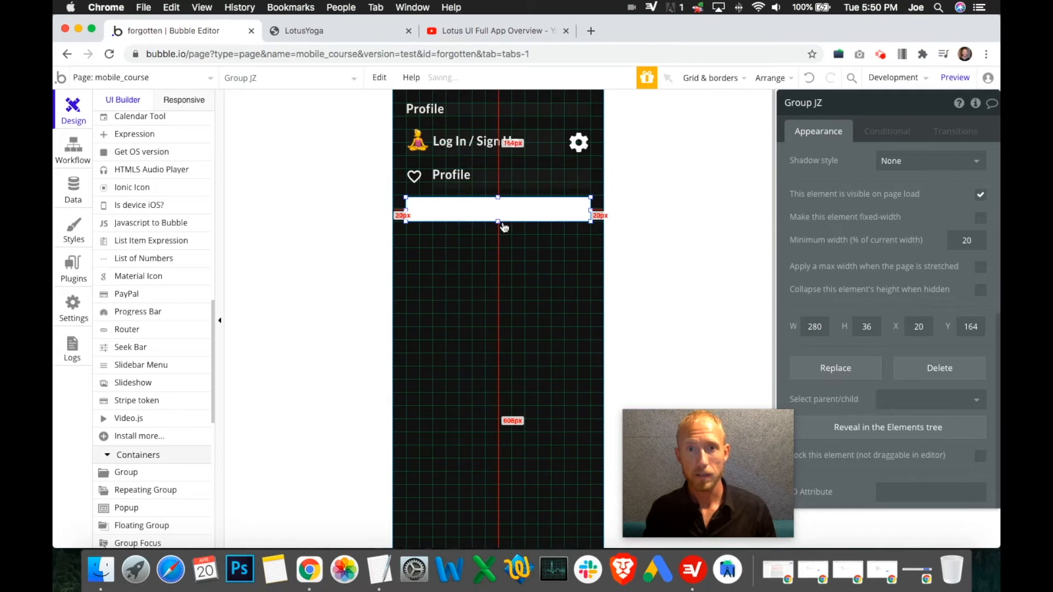
{"action": "right_click", "coordinate": [505, 225]}
{"action": "left_click", "coordinate": [551, 473]}
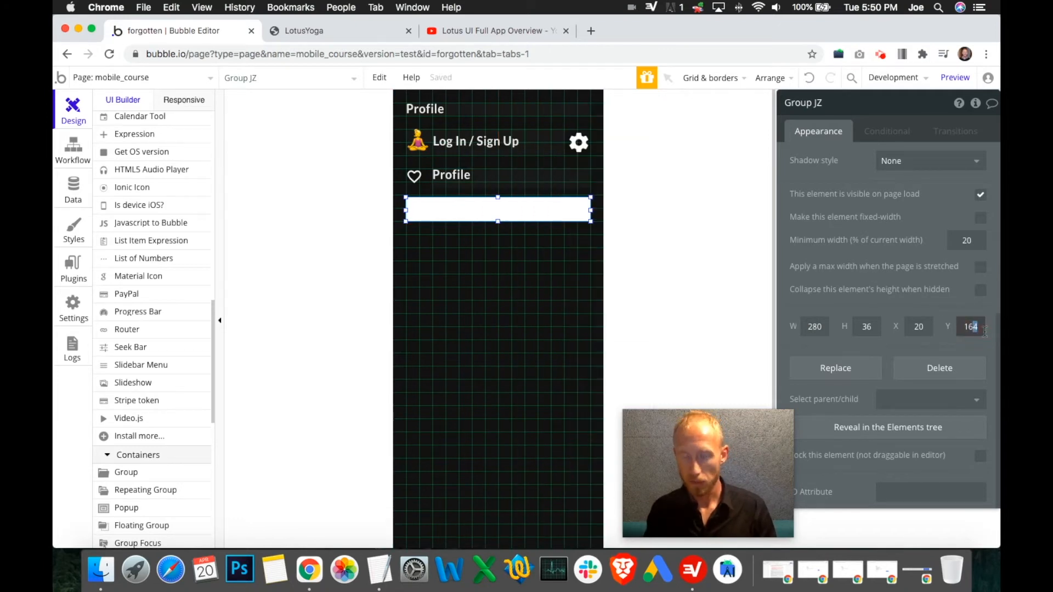
{"action": "type", "text": "0"}
{"action": "scroll", "coordinate": [965, 258], "scroll_direction": "up", "scroll_amount": 5}
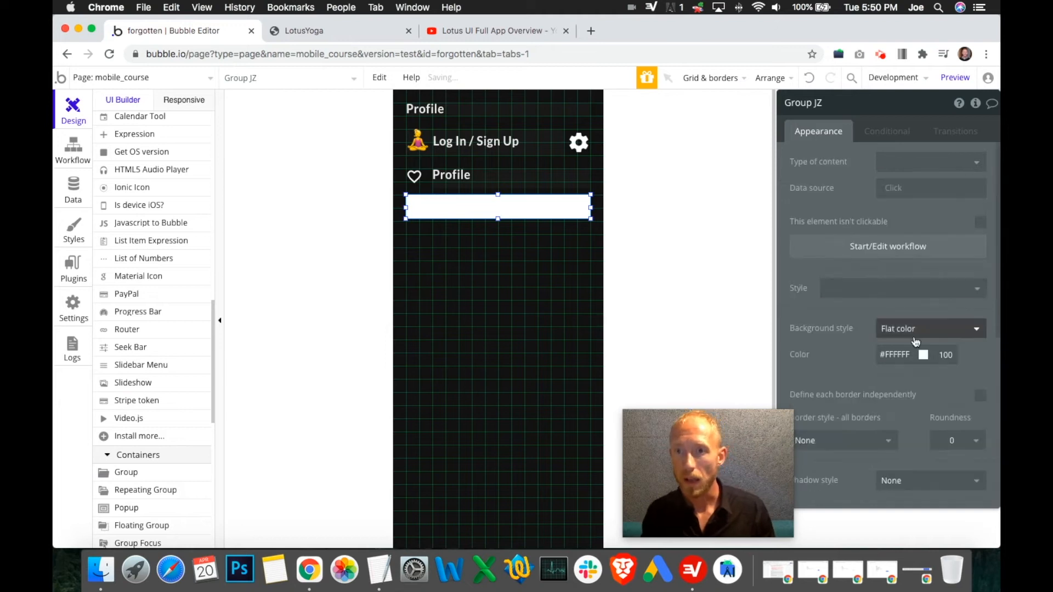
- Remove the new row group's background and give it only a solid bottom border 1 px wide
{"action": "left_click", "coordinate": [913, 335]}
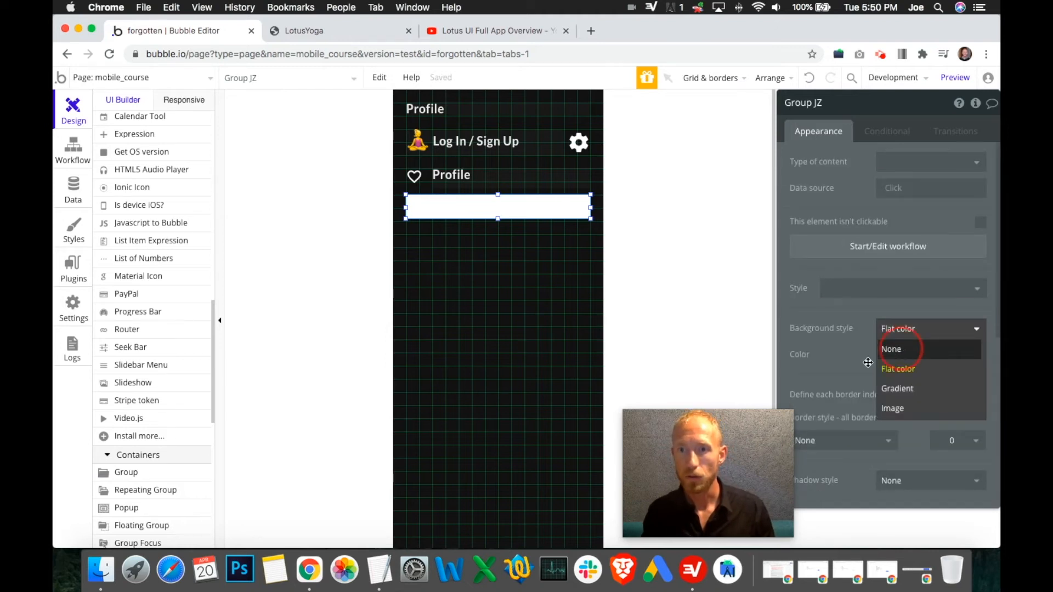
{"action": "scroll", "coordinate": [882, 416], "scroll_direction": "down", "scroll_amount": 3}
{"action": "left_click", "coordinate": [979, 284]}
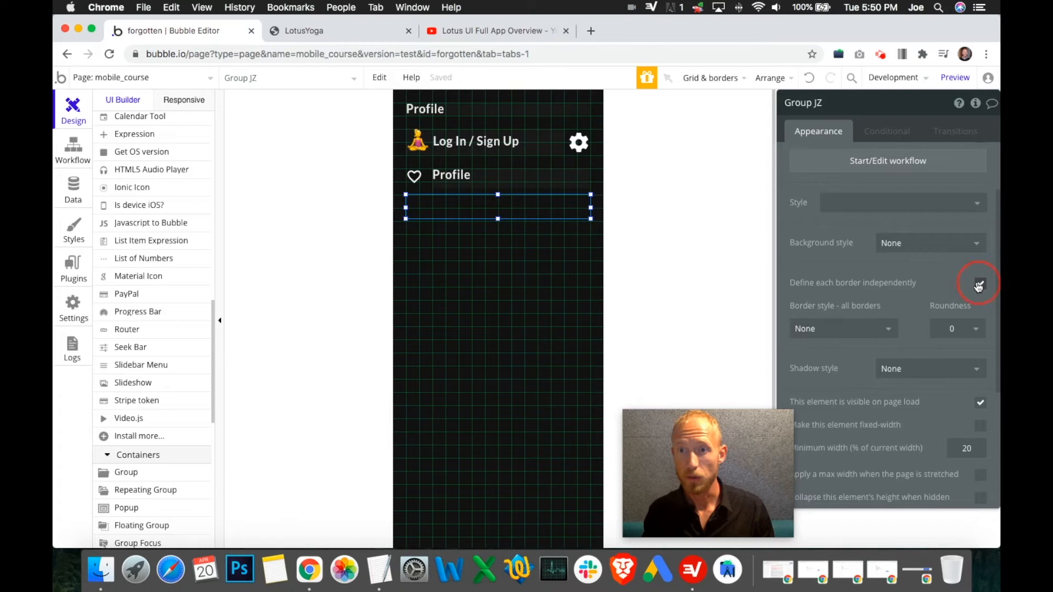
{"action": "scroll", "coordinate": [921, 296], "scroll_direction": "down", "scroll_amount": 3}
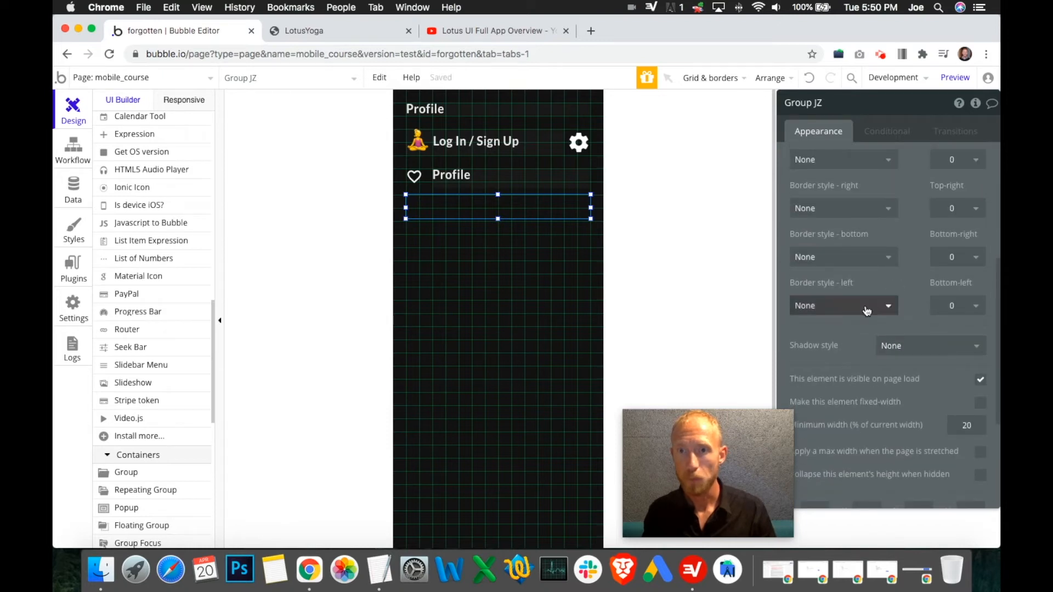
{"action": "left_click", "coordinate": [877, 258]}
{"action": "left_click", "coordinate": [847, 295]}
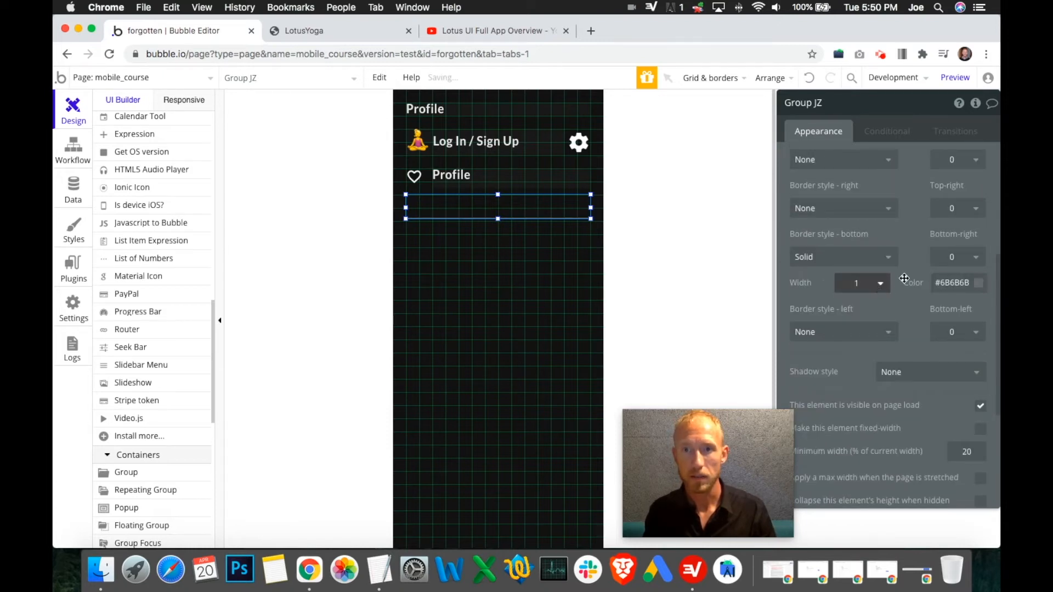
{"action": "left_click", "coordinate": [554, 281]}
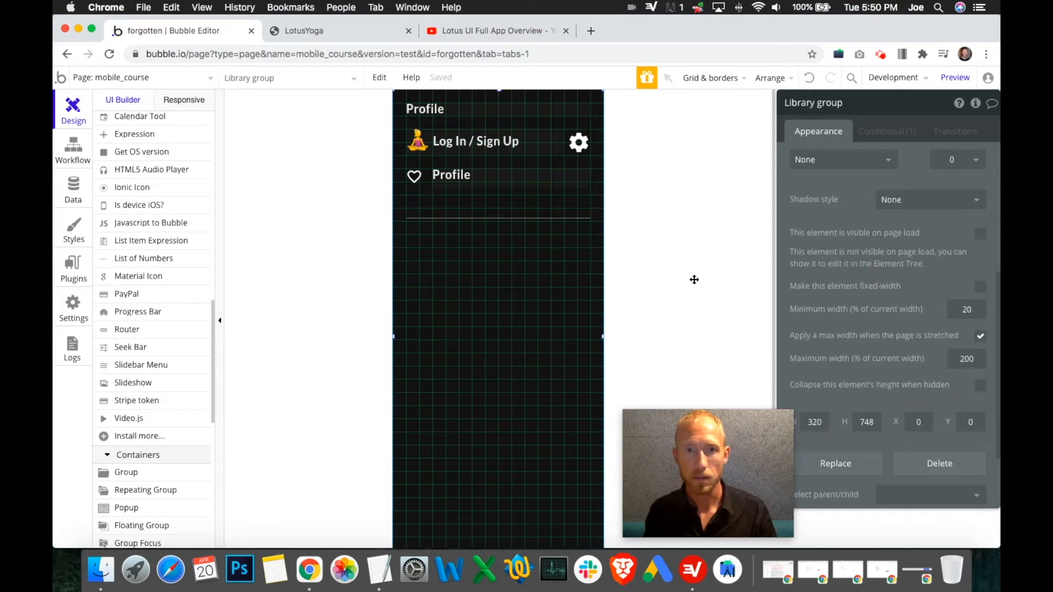
- Move the Profile text and its heart icon down into the bordered row group
{"action": "left_click_drag", "start_coordinate": [466, 176], "coordinate": [494, 206]}
{"action": "key", "text": "super+c"}
{"action": "left_click_drag", "start_coordinate": [414, 176], "coordinate": [419, 204]}
{"action": "left_click", "coordinate": [420, 205]}
{"action": "key", "text": "super+c"}
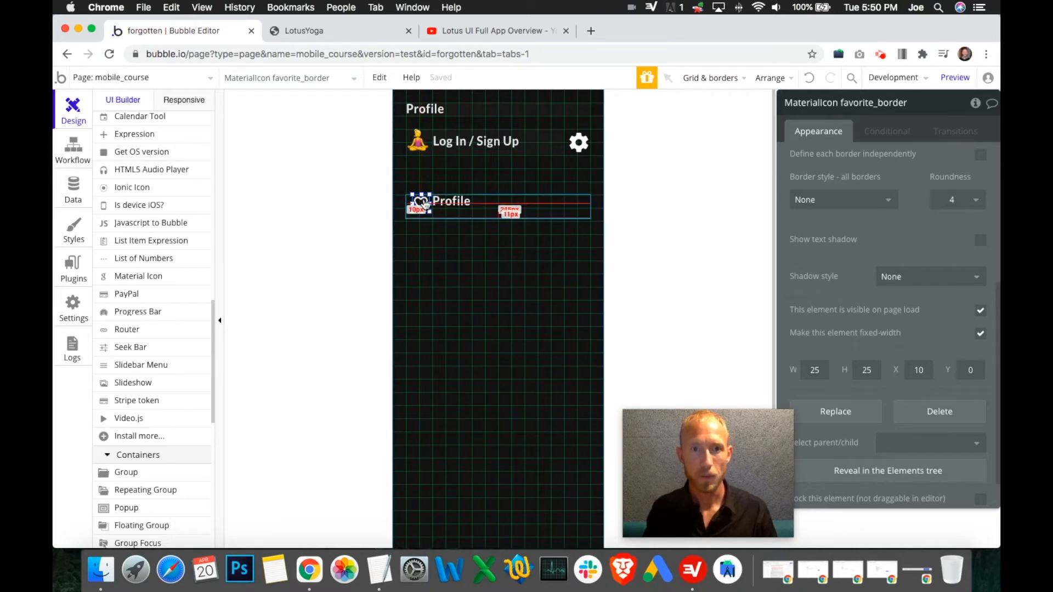
- Shift the heart icon to X 3 within the row group and centre it vertically
{"action": "key", "text": "Left"}
{"action": "key", "text": "Left"}
{"action": "key", "text": "Left"}
{"action": "key", "text": "Left"}
{"action": "key", "text": "Left"}
{"action": "key", "text": "Left"}
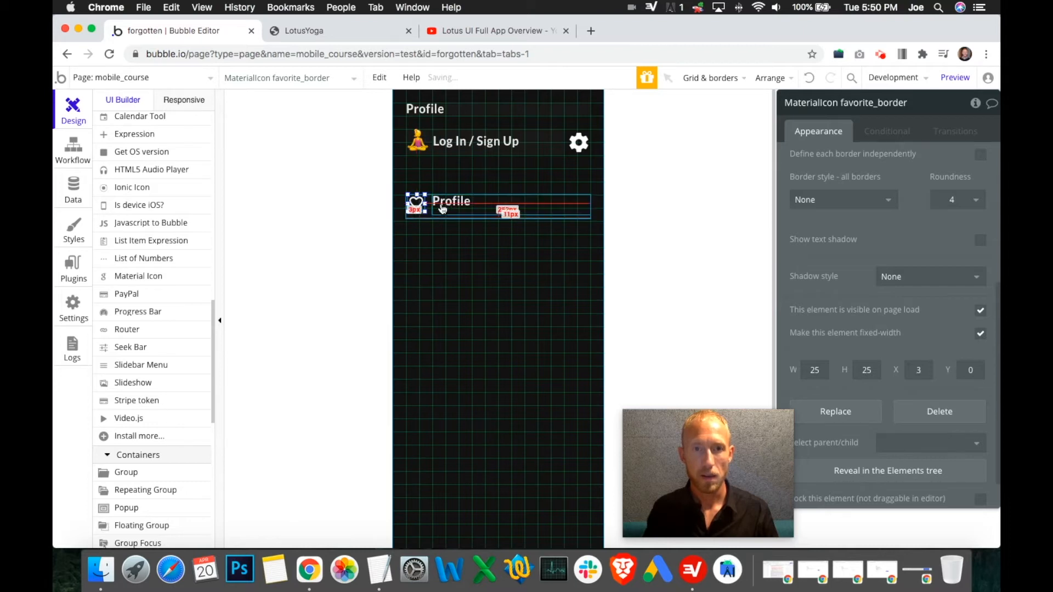
{"action": "right_click", "coordinate": [428, 213]}
{"action": "left_click", "coordinate": [479, 489]}
{"action": "left_click", "coordinate": [463, 196]}
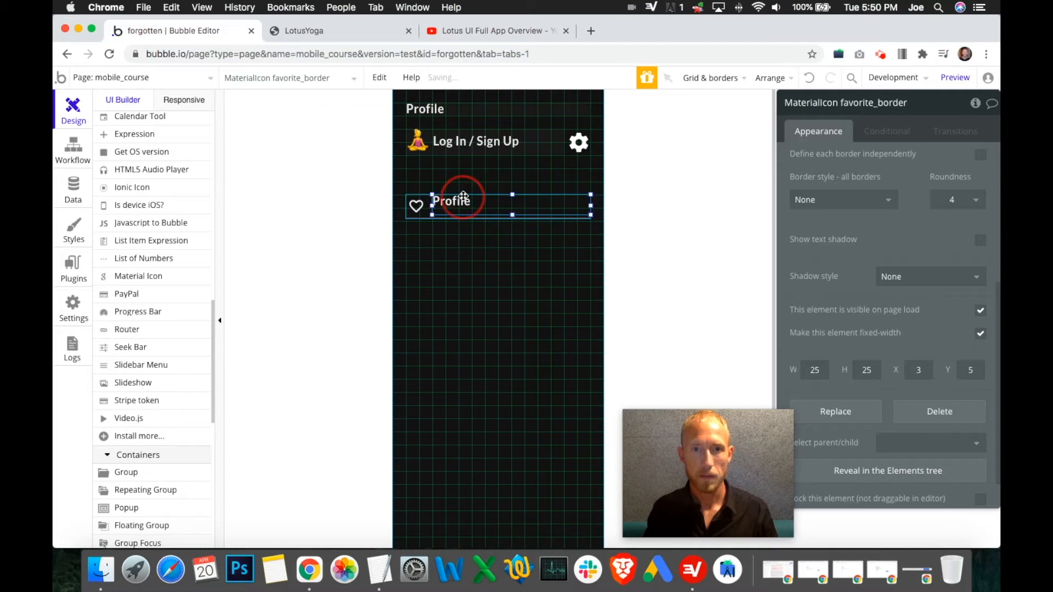
{"action": "left_click", "coordinate": [418, 205]}
{"action": "scroll", "coordinate": [908, 322], "scroll_direction": "down", "scroll_amount": 2}
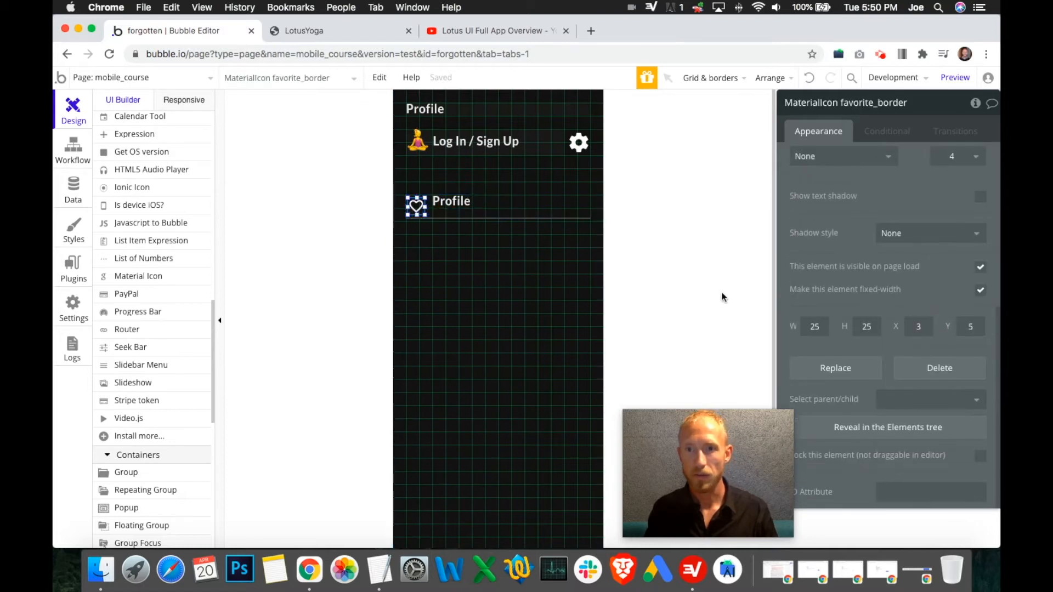
- Set the row's Profile text height to 25 px and centre it vertically in the group
{"action": "left_click", "coordinate": [494, 201]}
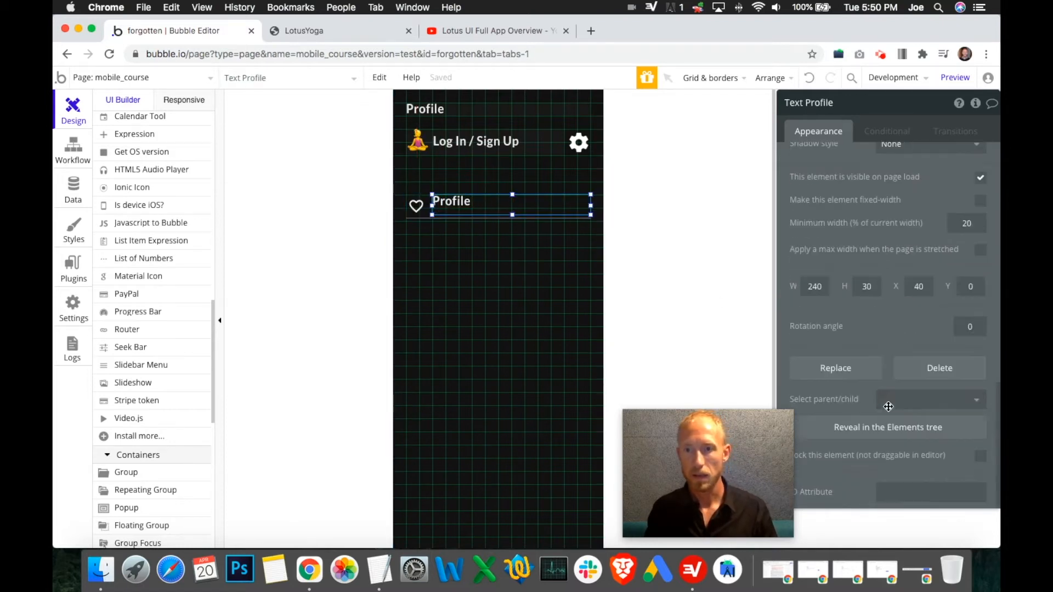
{"action": "double_click", "coordinate": [867, 286]}
{"action": "type", "text": "25"}
{"action": "scroll", "coordinate": [879, 264], "scroll_direction": "up", "scroll_amount": 8}
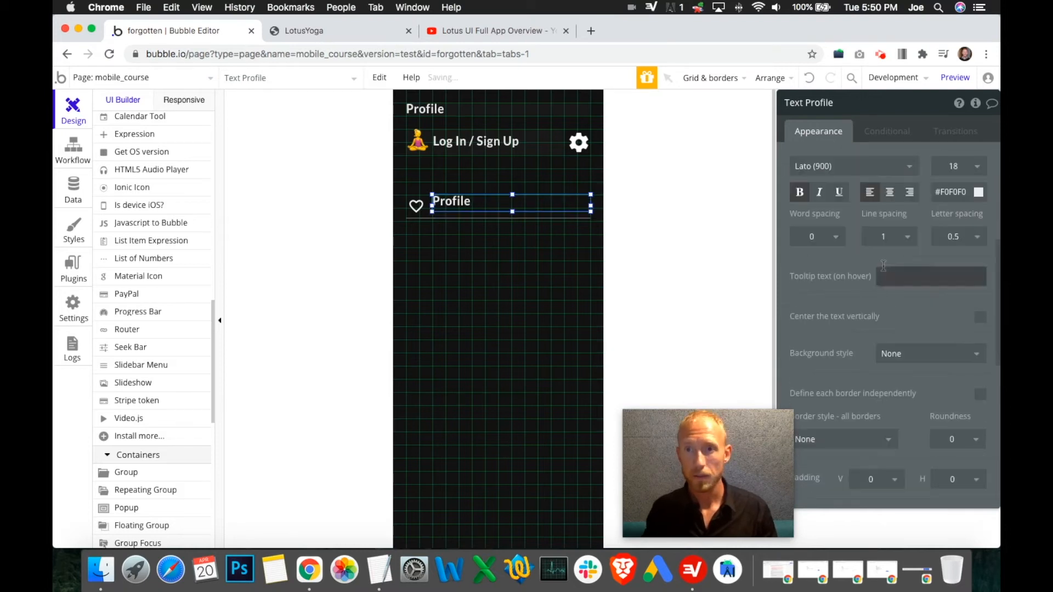
{"action": "right_click", "coordinate": [549, 204]}
{"action": "left_click", "coordinate": [587, 489]}
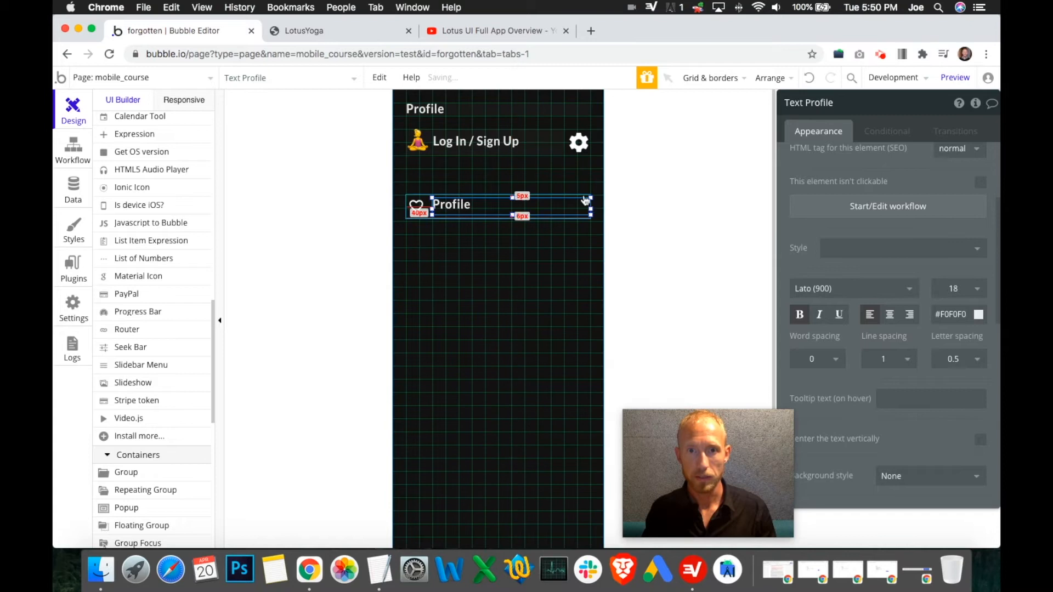
- Nudge the heart icon slightly left in its row and set the Profile text's line spacing to 1.5
{"action": "left_click", "coordinate": [418, 206]}
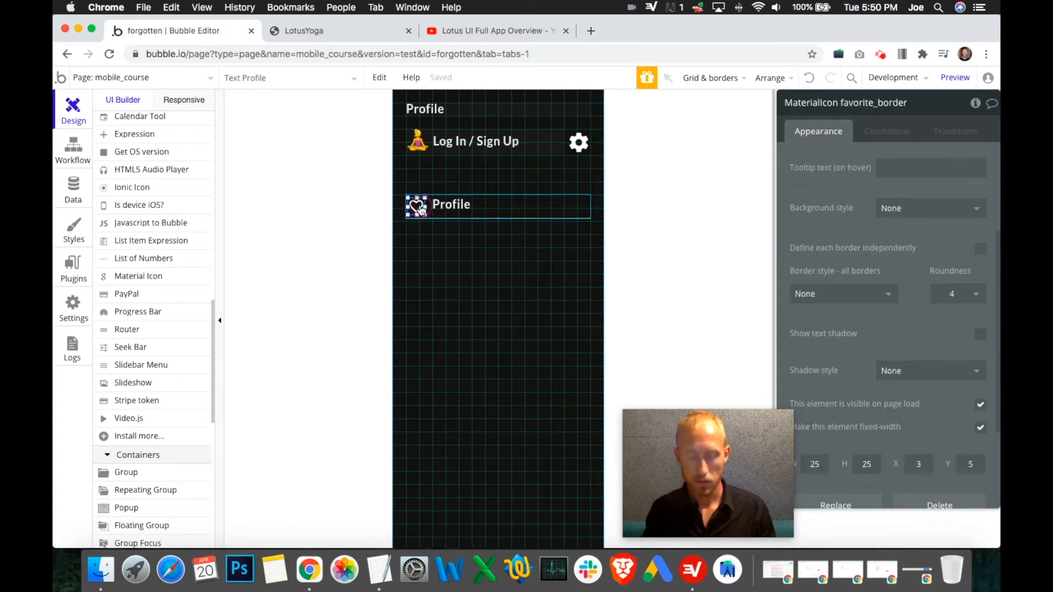
{"action": "left_click", "coordinate": [511, 197]}
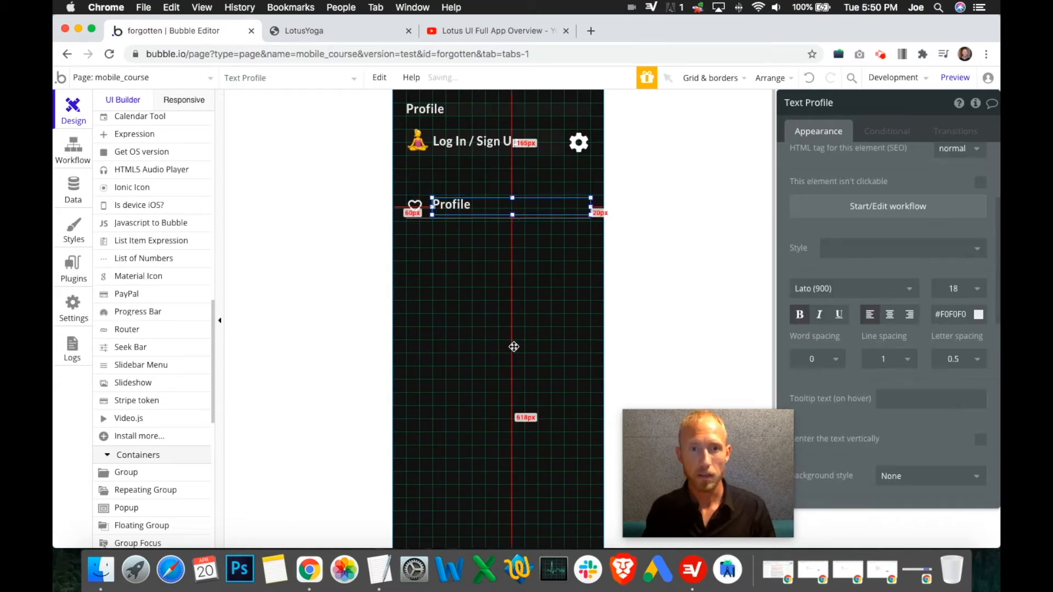
{"action": "left_click", "coordinate": [513, 346]}
{"action": "left_click", "coordinate": [491, 206]}
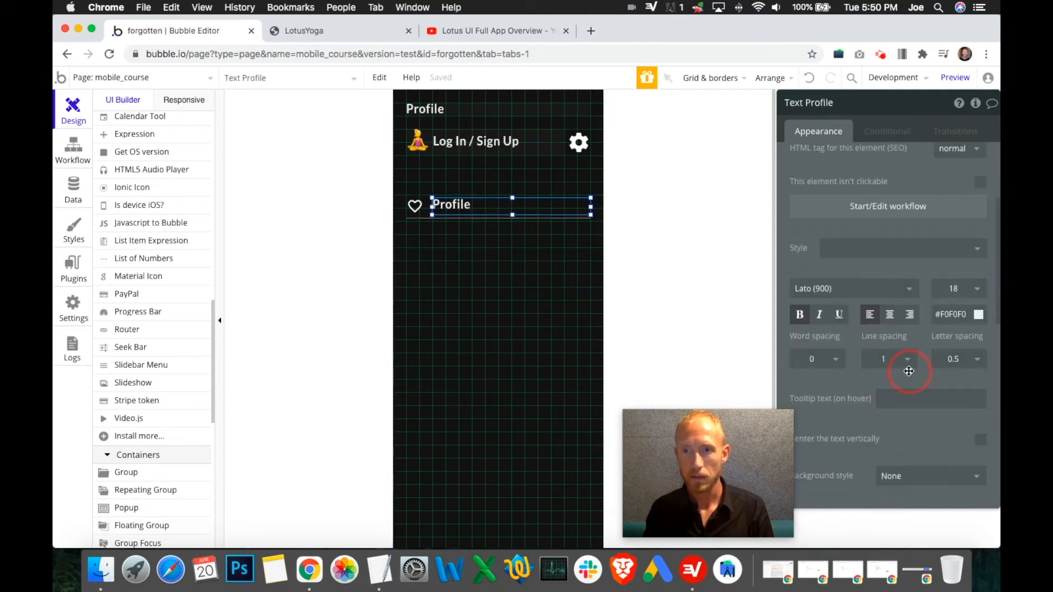
{"action": "left_click", "coordinate": [909, 372]}
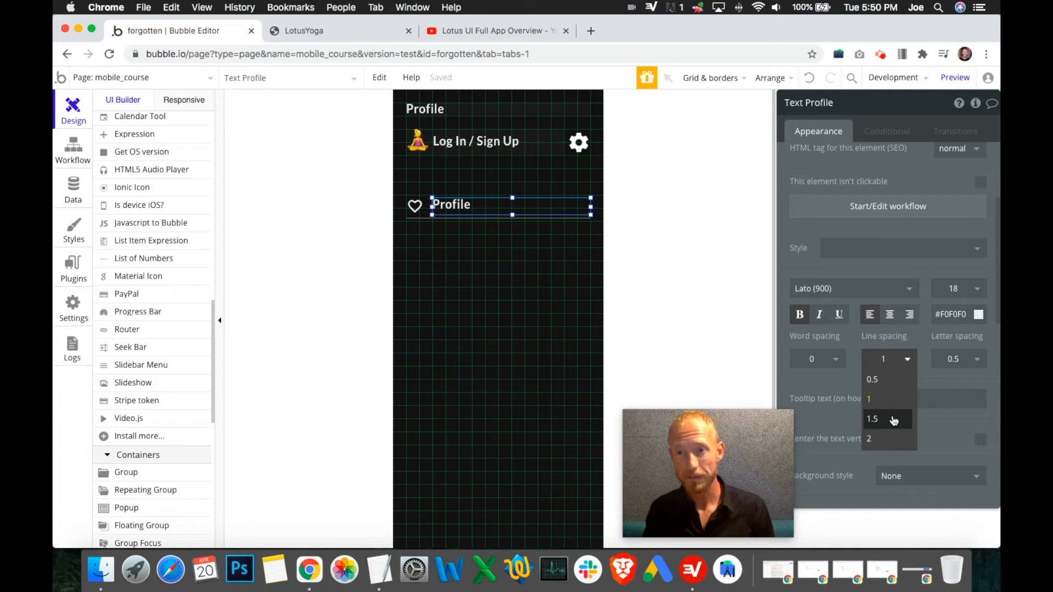
{"action": "left_click", "coordinate": [894, 420]}
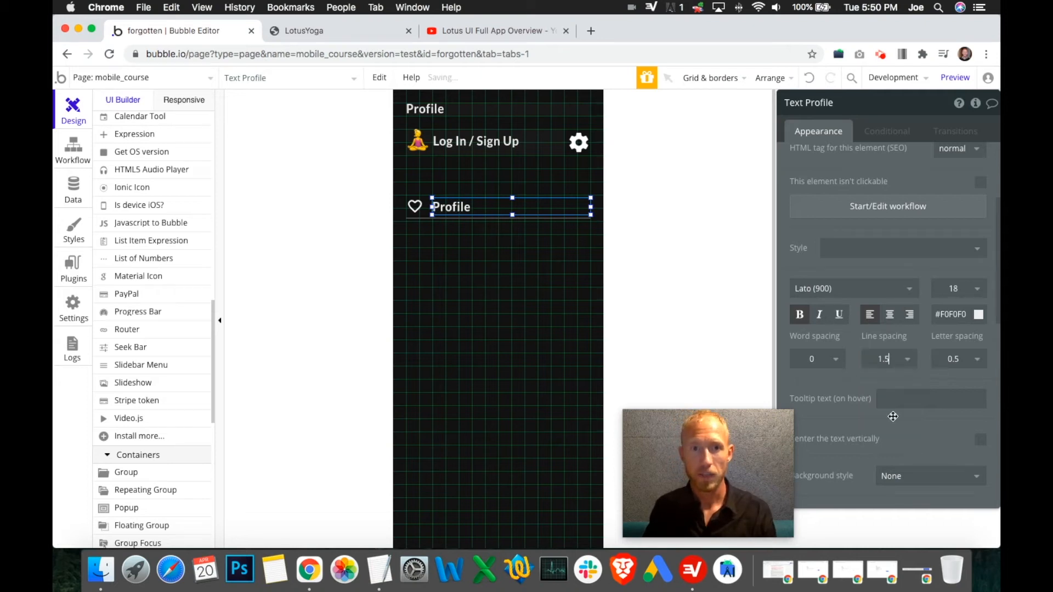
- Try a font size of 17 on the row's Profile text and set it back to 18
{"action": "left_click", "coordinate": [963, 292]}
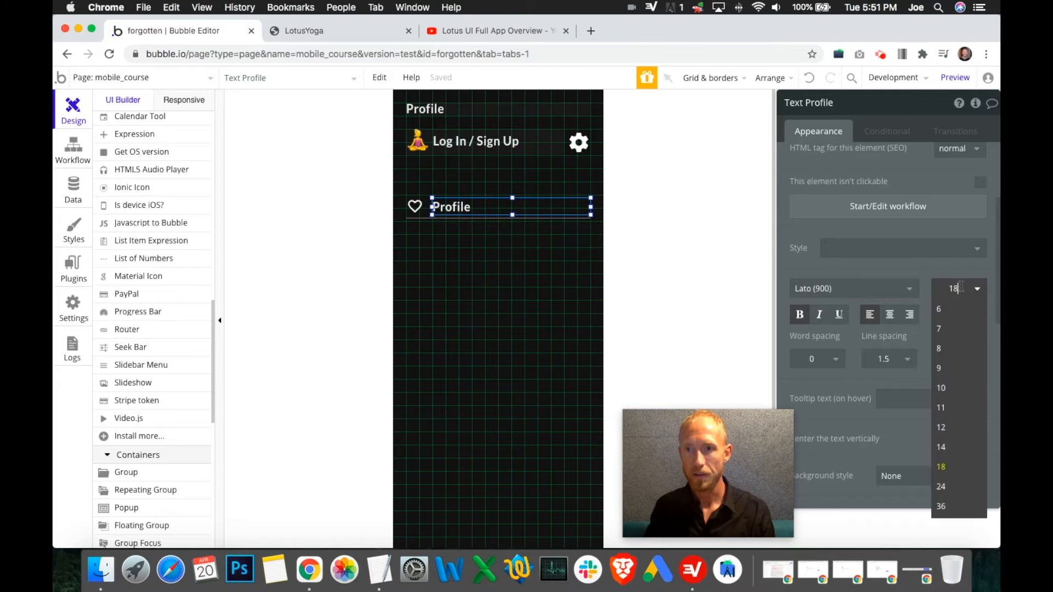
{"action": "left_click", "coordinate": [961, 296]}
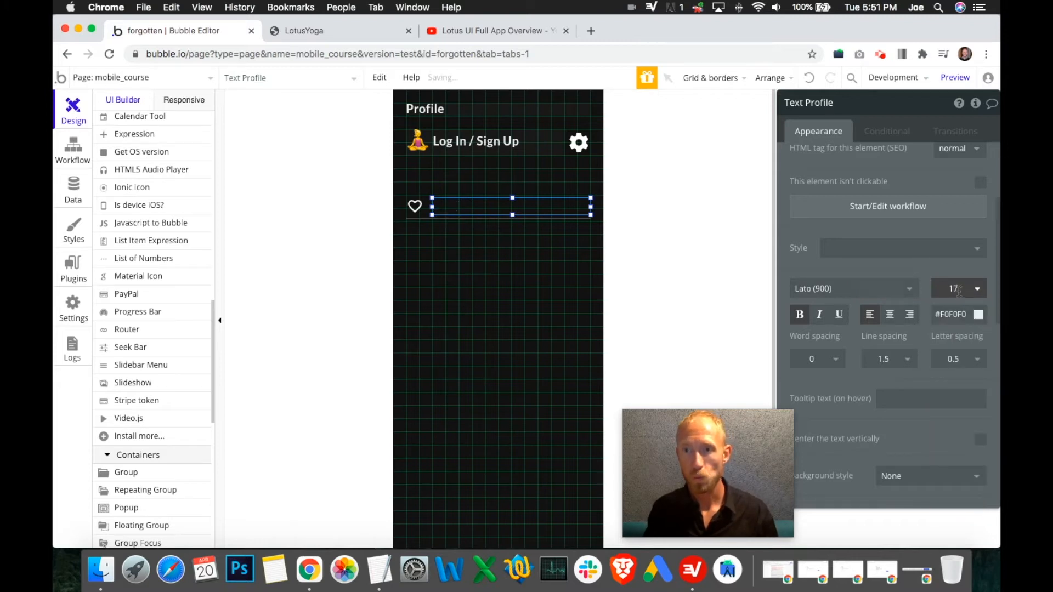
{"action": "left_click", "coordinate": [958, 291]}
{"action": "left_click", "coordinate": [963, 293]}
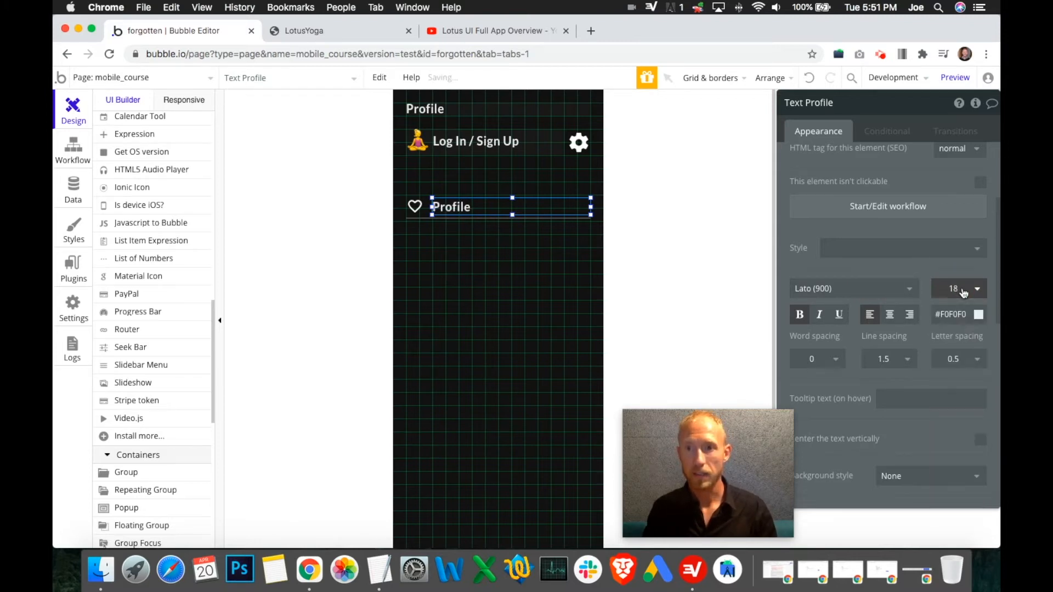
- Set the line spacing of the row's Profile text to 1.4
{"action": "left_click", "coordinate": [894, 365]}
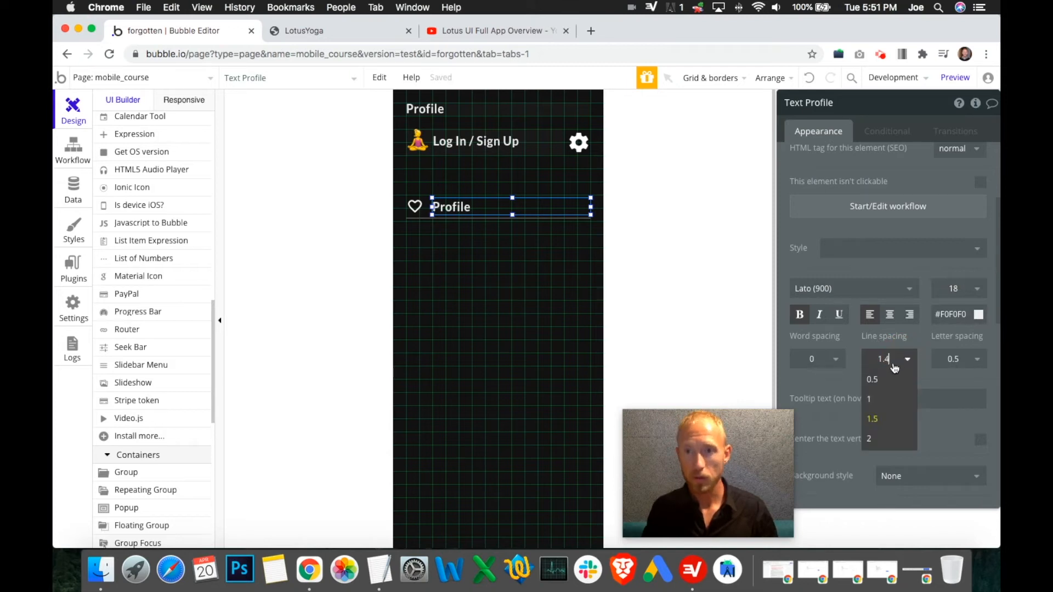
{"action": "key", "text": "Return"}
{"action": "left_click", "coordinate": [871, 380]}
- Check how the heart and Profile row looks in the updated LotusYoga phone preview
{"action": "left_click", "coordinate": [352, 38]}
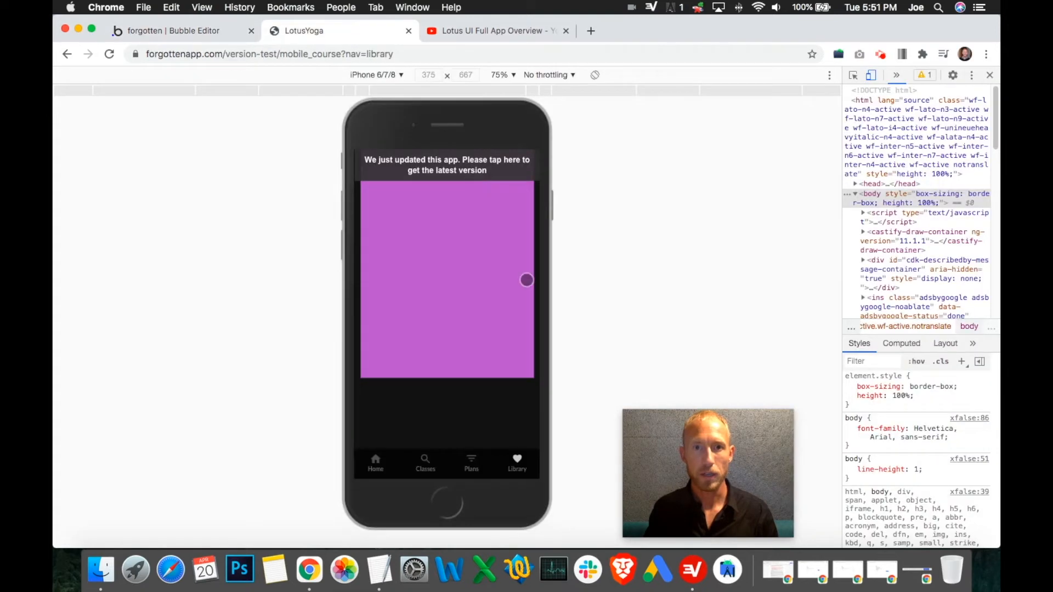
{"action": "left_click", "coordinate": [186, 31]}
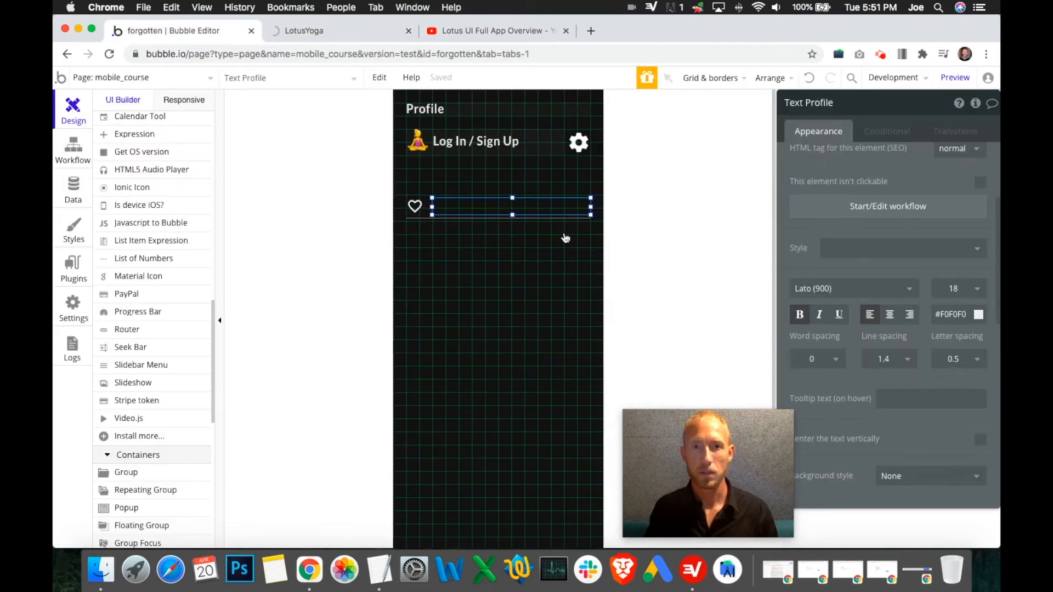
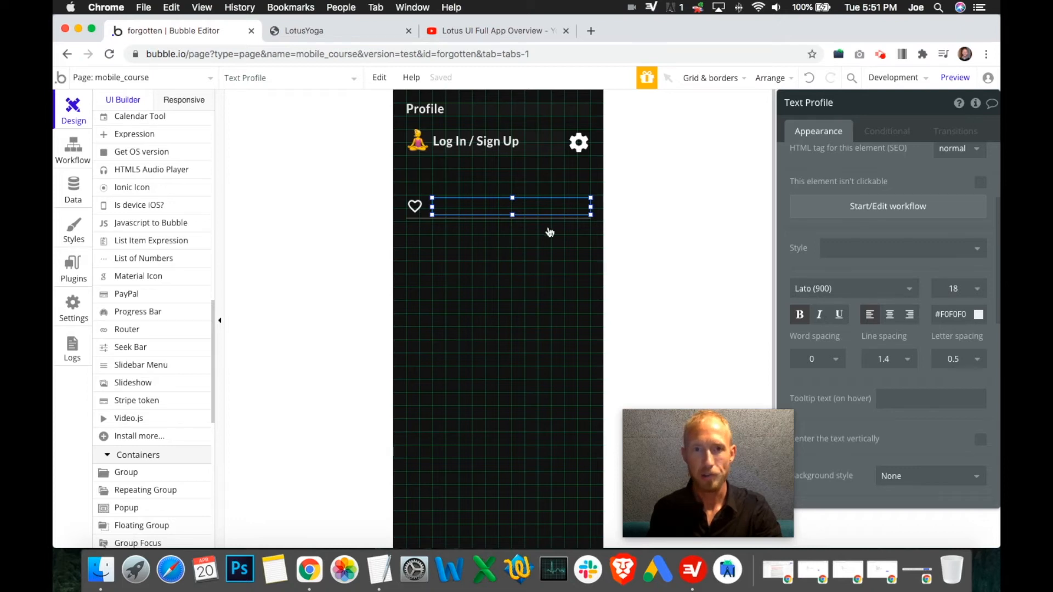
{"action": "left_click", "coordinate": [343, 28]}
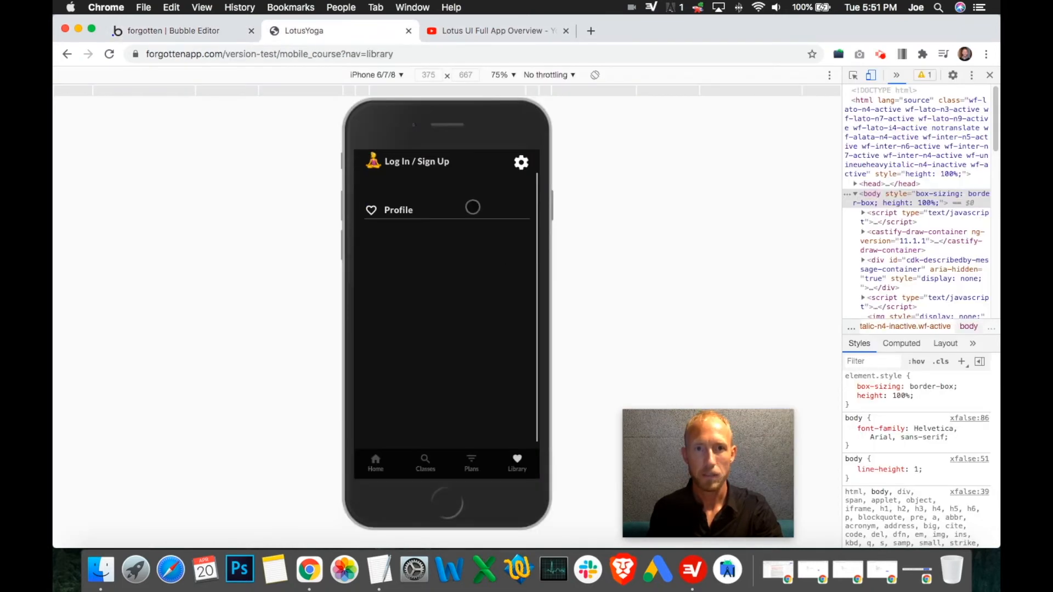
{"action": "left_click", "coordinate": [187, 31]}
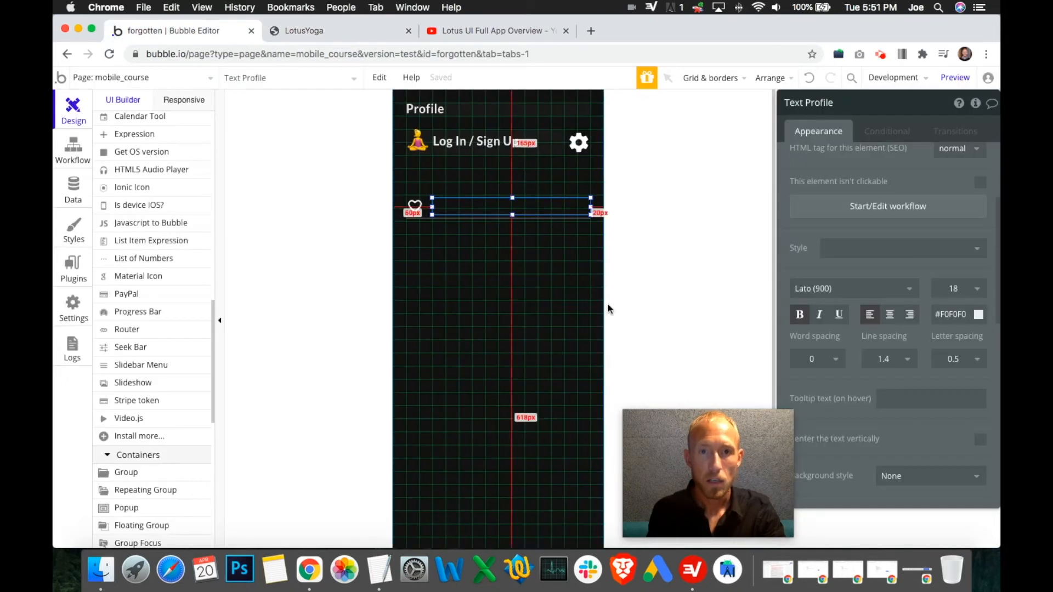
- Expand the Library group in the elements tree and make it visible in the editor
{"action": "left_click", "coordinate": [536, 219]}
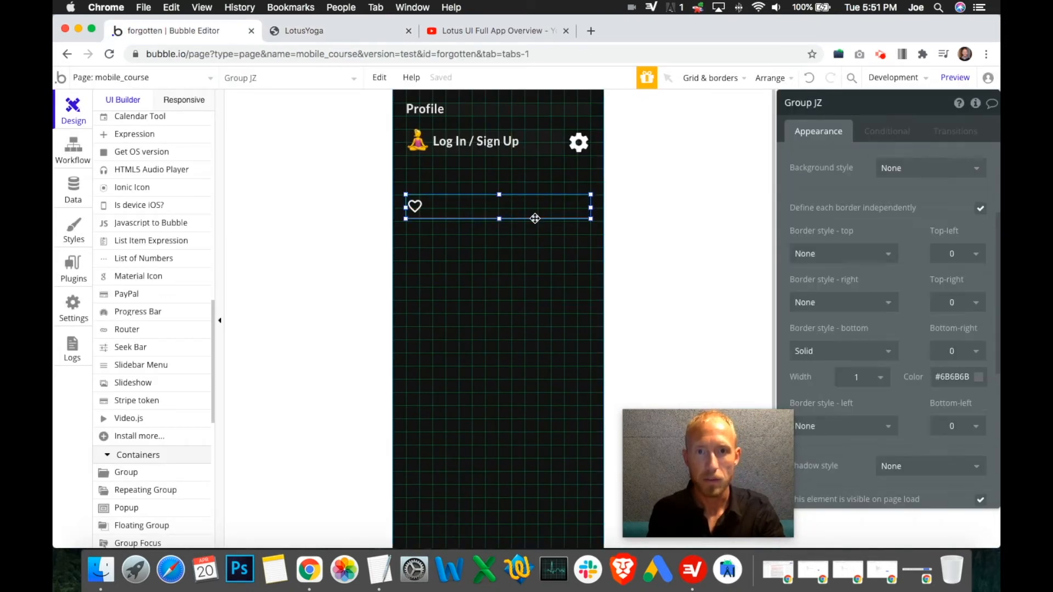
{"action": "scroll", "coordinate": [899, 378], "scroll_direction": "down", "scroll_amount": 1}
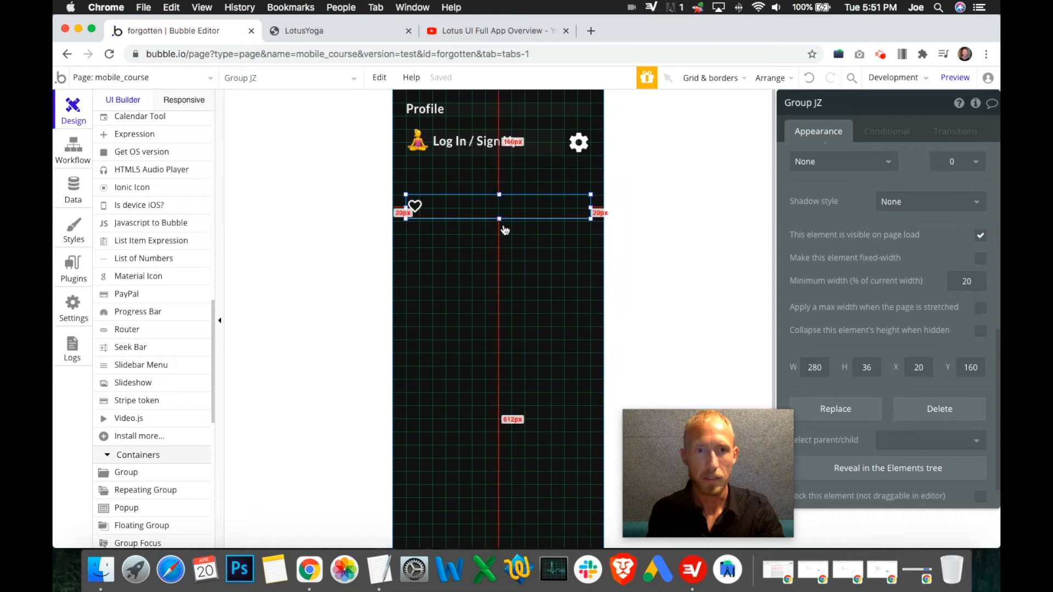
{"action": "scroll", "coordinate": [126, 329], "scroll_direction": "up", "scroll_amount": 10}
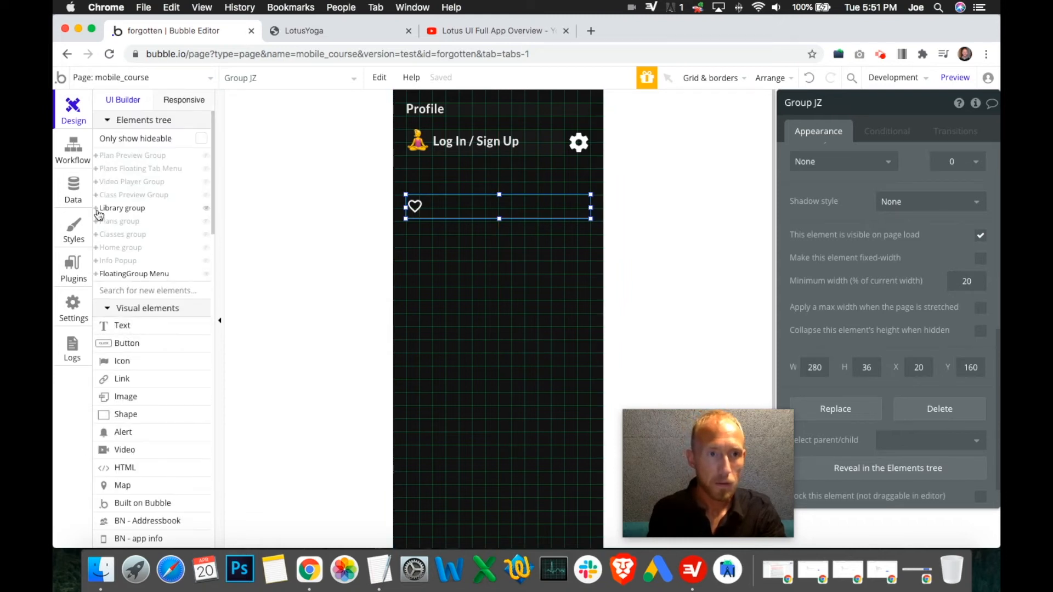
{"action": "left_click", "coordinate": [99, 214]}
{"action": "left_click", "coordinate": [97, 213]}
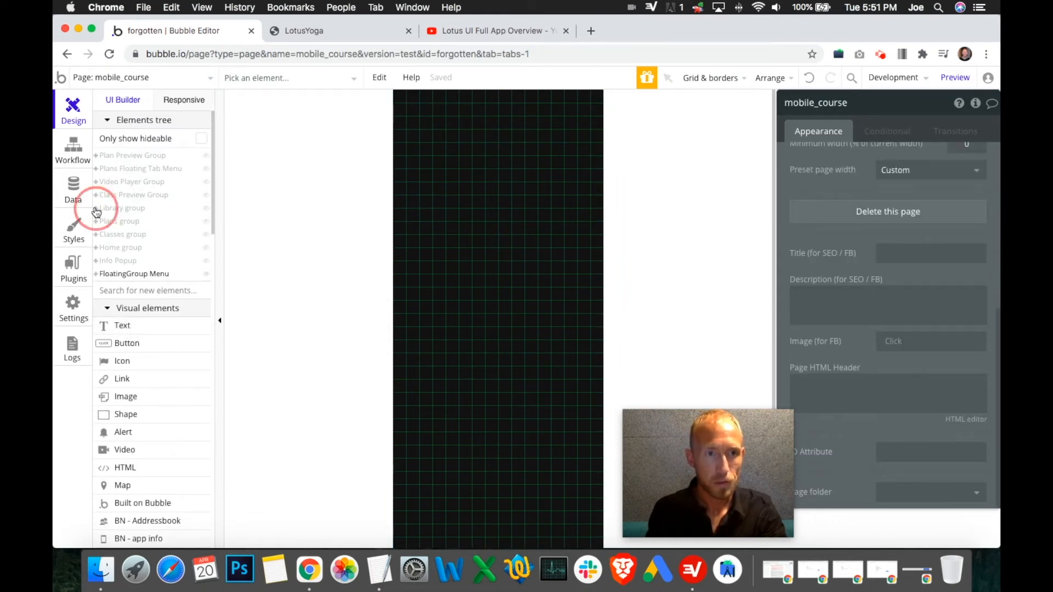
{"action": "left_click", "coordinate": [206, 209]}
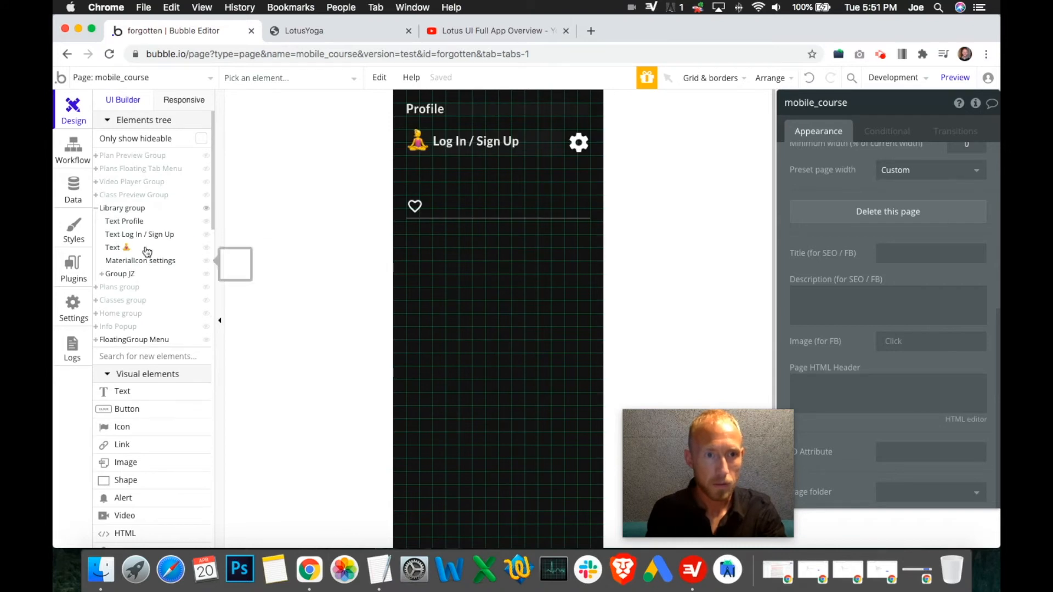
- Rename the header's gear icon element to "Settings Icon"
{"action": "left_click", "coordinate": [151, 266]}
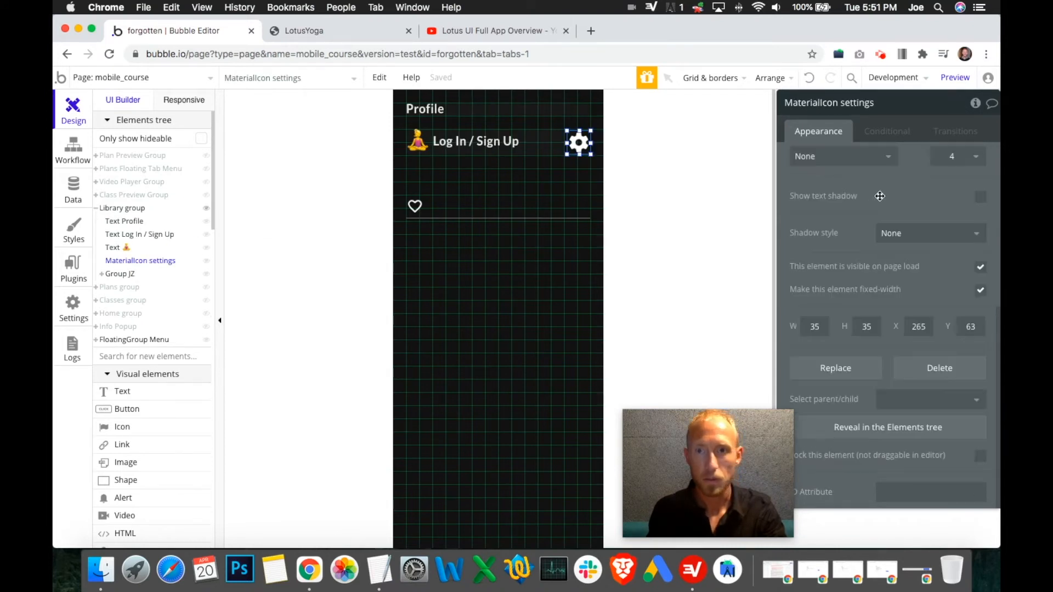
{"action": "double_click", "coordinate": [821, 103]}
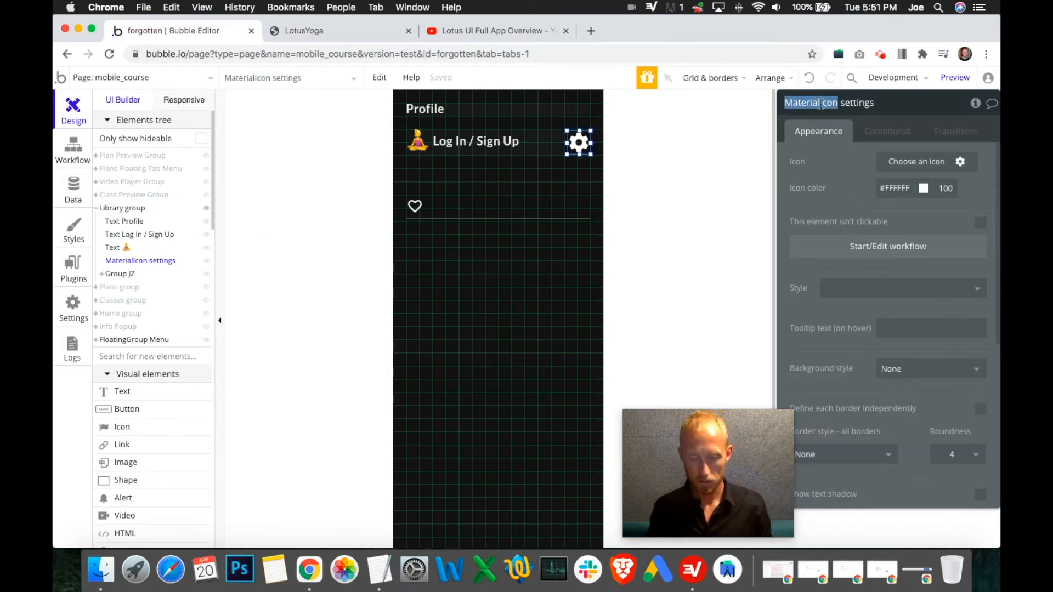
{"action": "key", "text": "BackSpace"}
{"action": "key", "text": "Delete"}
{"action": "type", "text": "Settings Icon"}
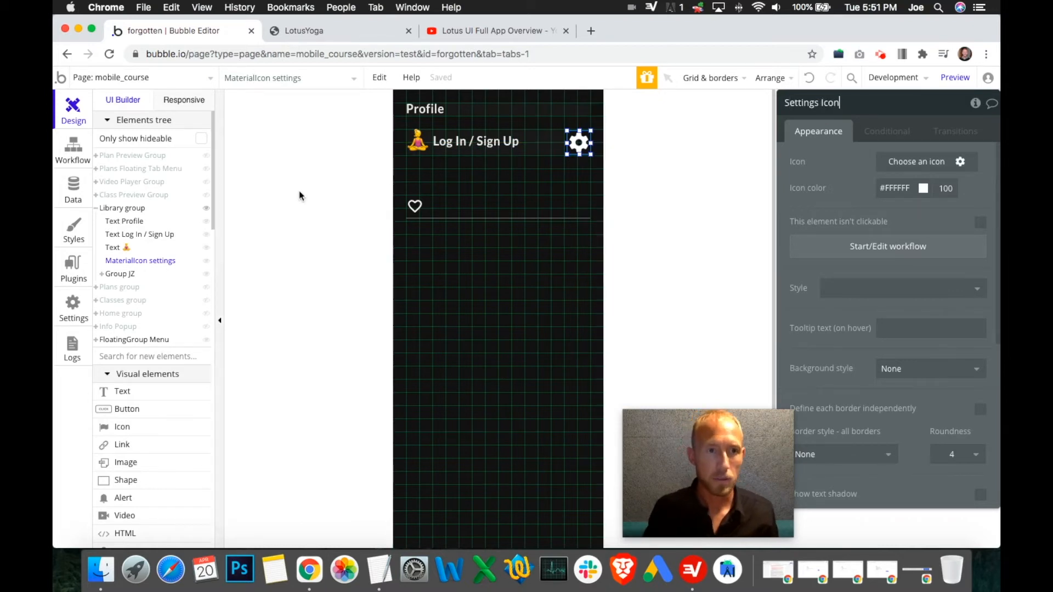
- Rename the yoga emoji text element in the header to "Logo"
{"action": "left_click", "coordinate": [422, 138]}
{"action": "left_click", "coordinate": [833, 102]}
{"action": "key", "text": "super+a"}
{"action": "type", "text": "L"}
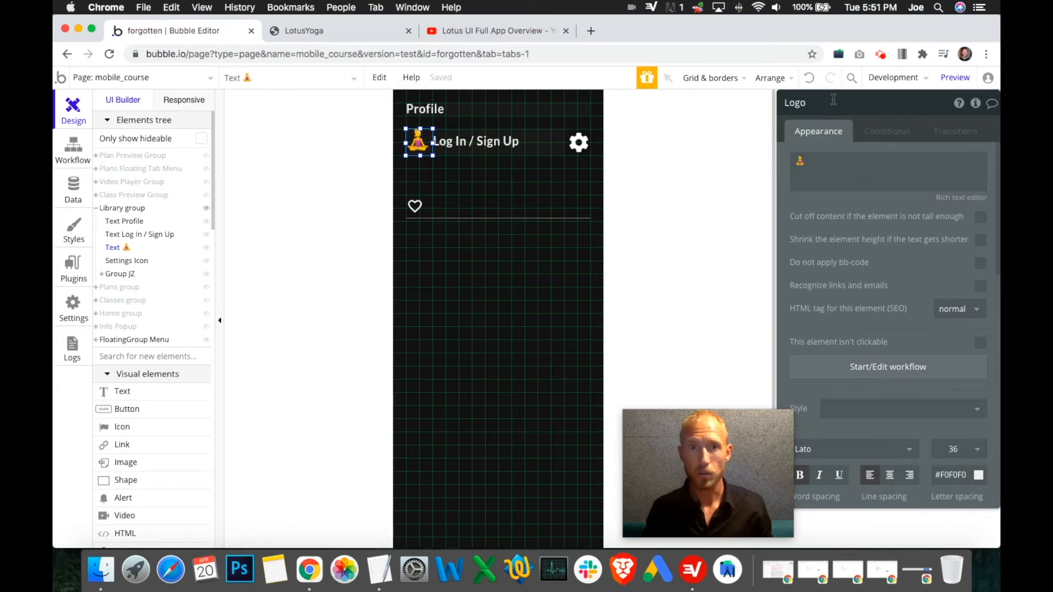
- Rename the Profile title text element at the head of the screen to "Text Profile Heading"
{"action": "left_click", "coordinate": [433, 108]}
{"action": "left_click", "coordinate": [831, 114]}
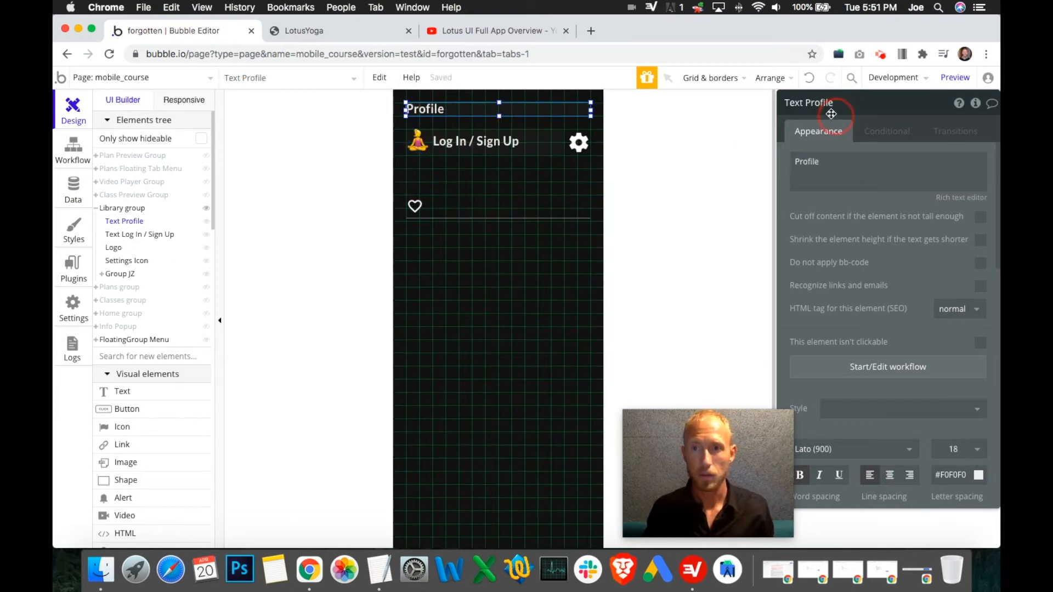
{"action": "double_click", "coordinate": [816, 102]}
{"action": "key", "text": "Right"}
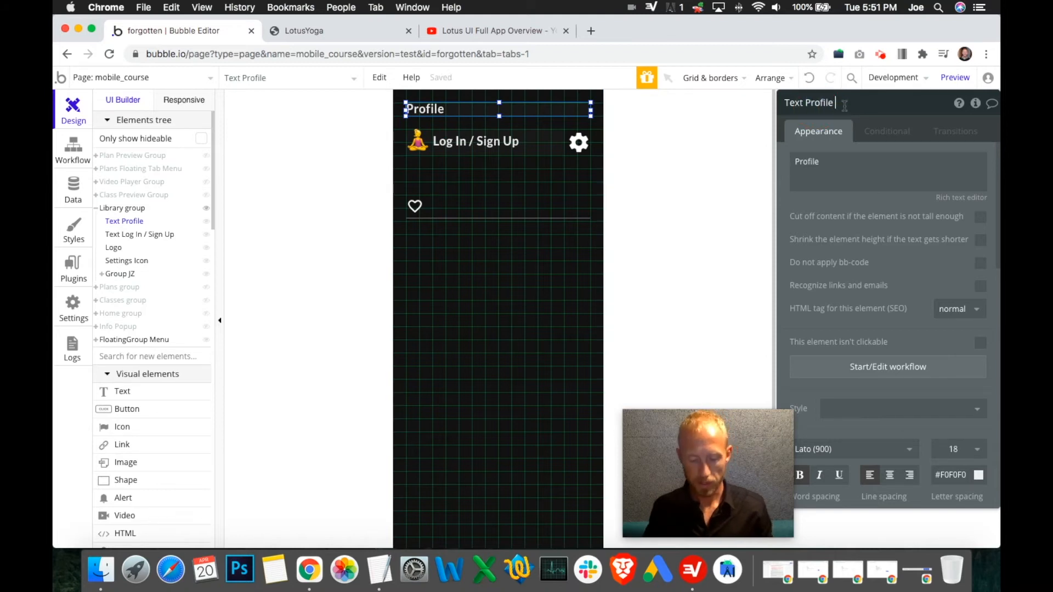
{"action": "type", "text": "Heading"}
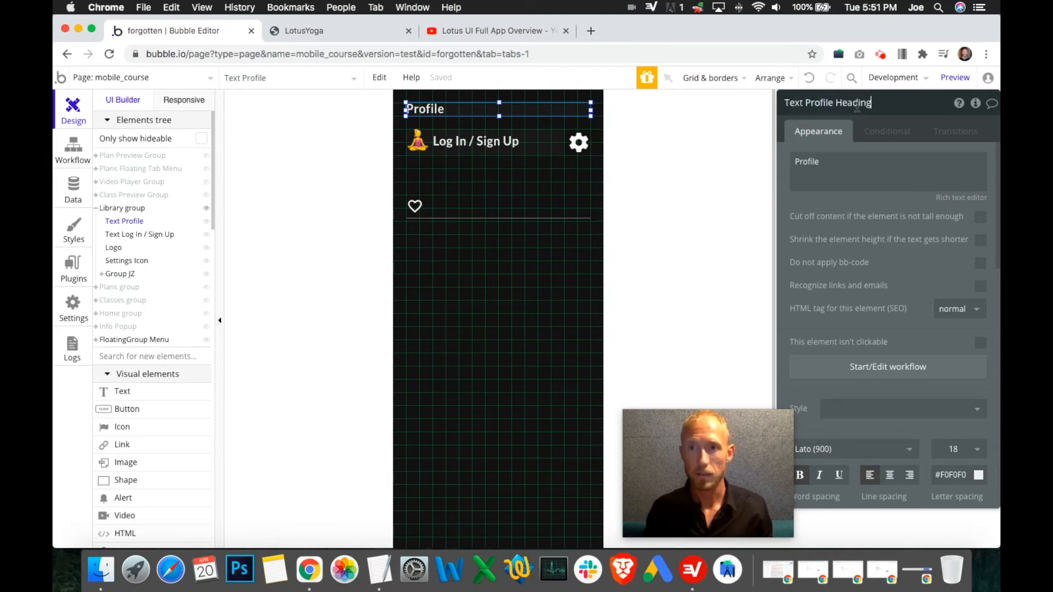
- Rename the JZ group that holds the heart icon row to "Group Favorites"
{"action": "left_click", "coordinate": [121, 274]}
{"action": "double_click", "coordinate": [818, 102]}
{"action": "type", "text": "Favorites"}
{"action": "key", "text": "Return"}
- Expand the Favorites group in the elements tree and rename its heart icon element to "Fav Icon"
{"action": "left_click", "coordinate": [103, 275]}
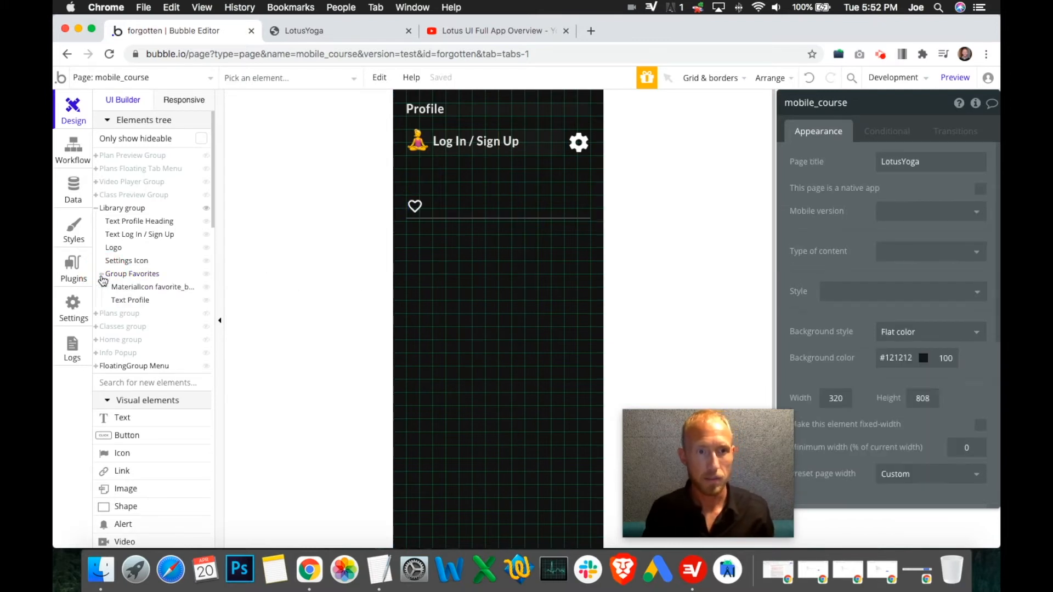
{"action": "left_click", "coordinate": [151, 288]}
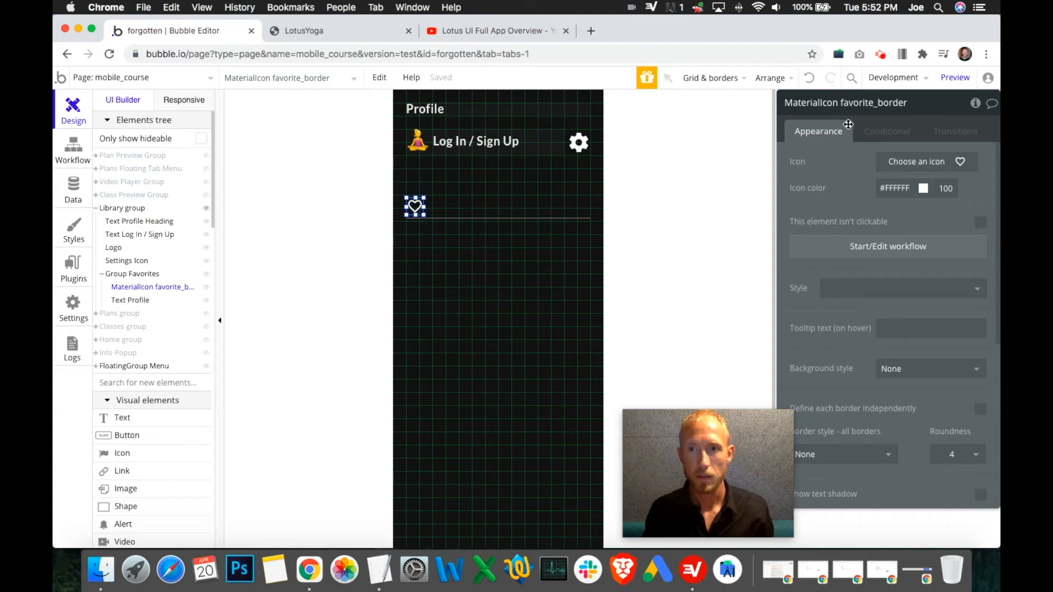
{"action": "double_click", "coordinate": [862, 103]}
{"action": "key", "text": "ctrl+a"}
{"action": "type", "text": "Fav"}
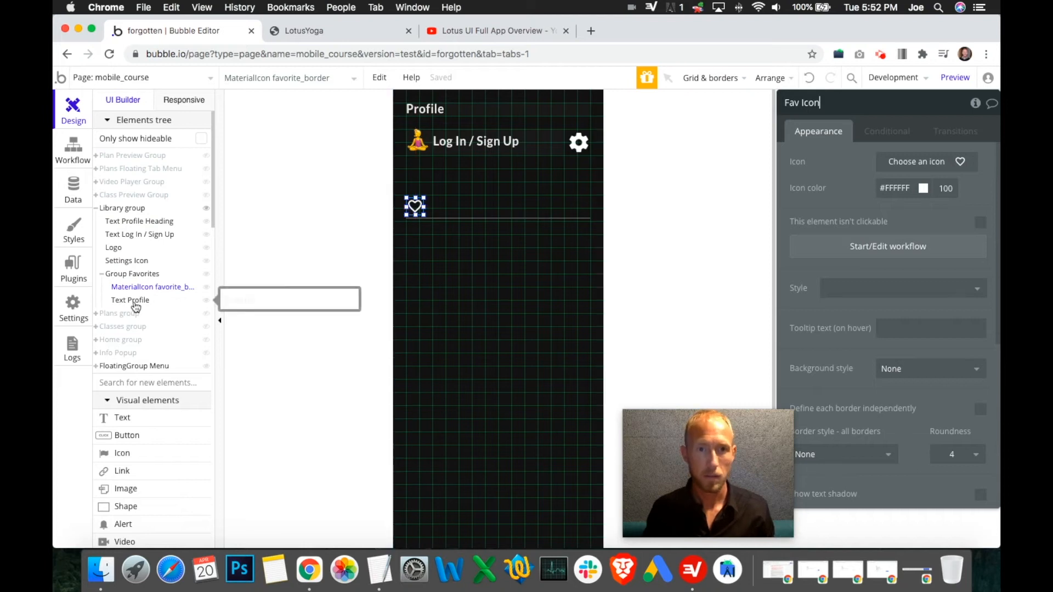
- Compare the row with the phone preview and set the Y position of the Favorites group's text element to 0
{"action": "left_click", "coordinate": [343, 32]}
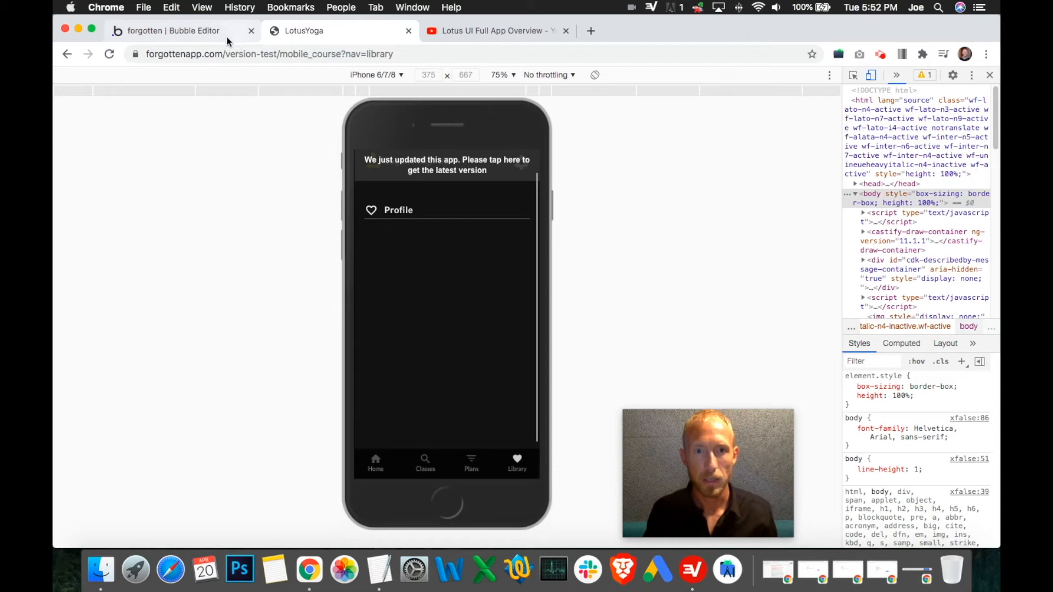
{"action": "left_click", "coordinate": [177, 34]}
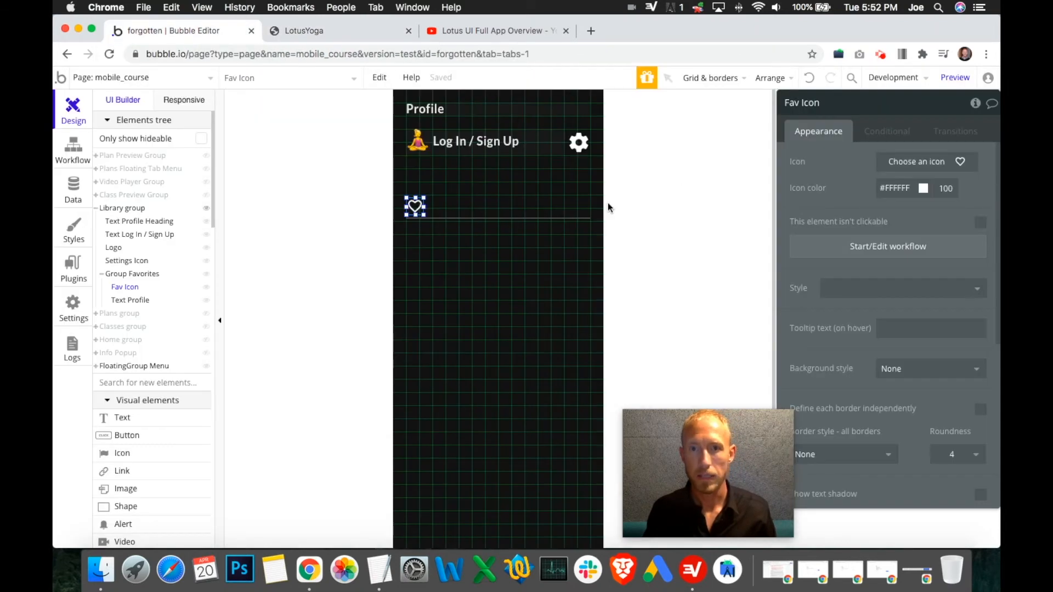
{"action": "left_click", "coordinate": [137, 300]}
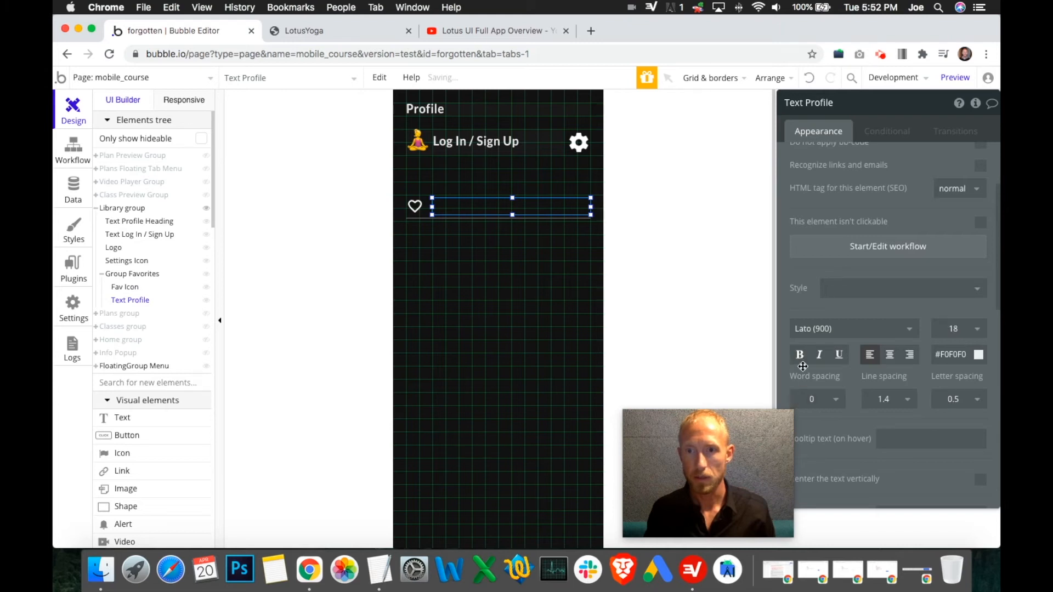
{"action": "left_click", "coordinate": [446, 218]}
{"action": "left_click", "coordinate": [446, 207]}
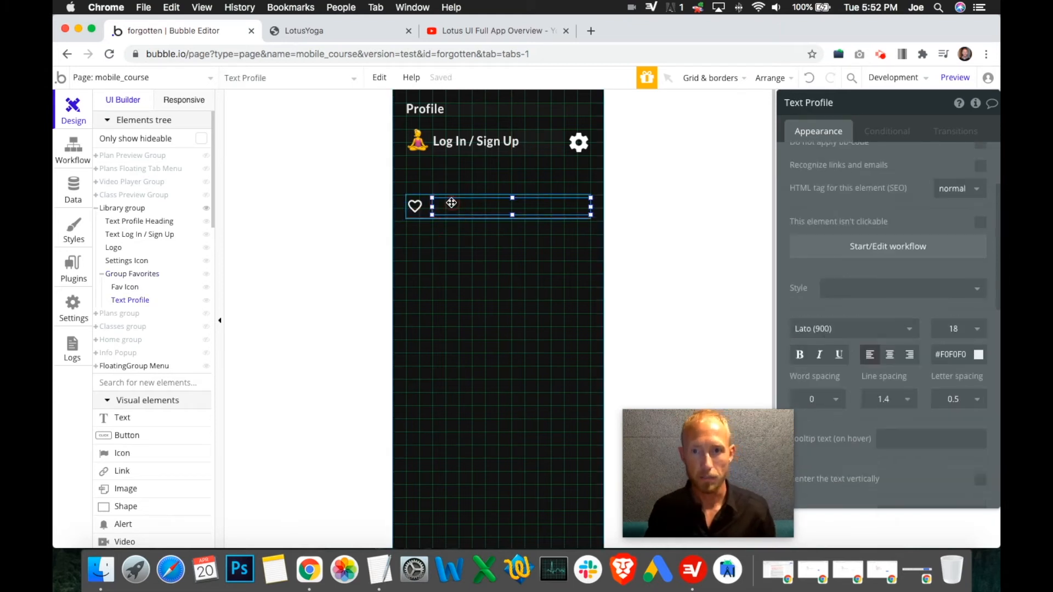
{"action": "scroll", "coordinate": [968, 385], "scroll_direction": "down", "scroll_amount": 10}
{"action": "left_click", "coordinate": [971, 286]}
{"action": "key", "text": "BackSpace"}
{"action": "type", "text": "0"}
- Set the Y position of the heart icon in the Favorites group to 0
{"action": "left_click", "coordinate": [422, 206]}
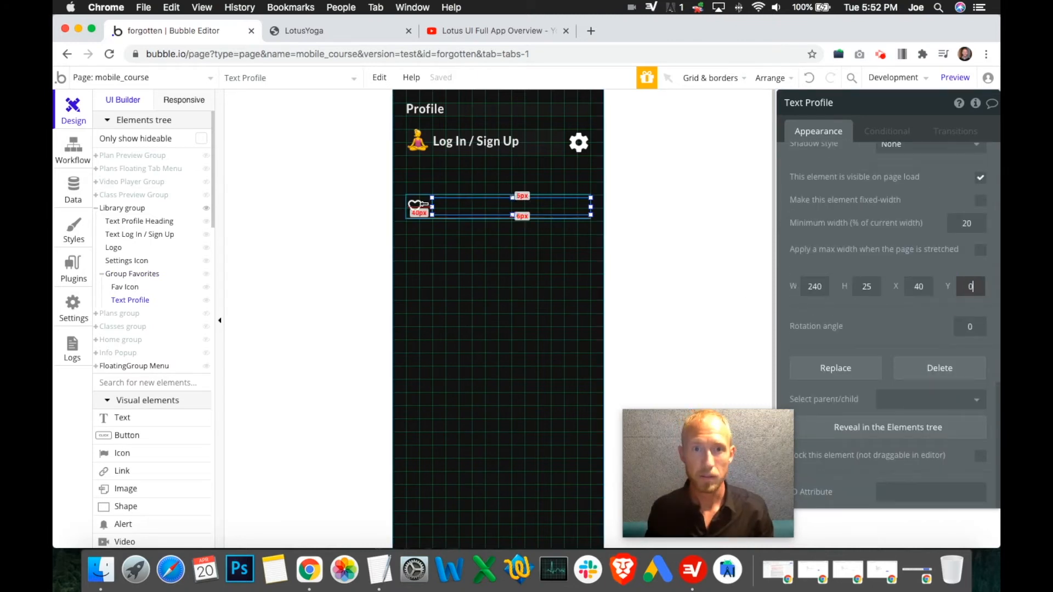
{"action": "left_click", "coordinate": [981, 326]}
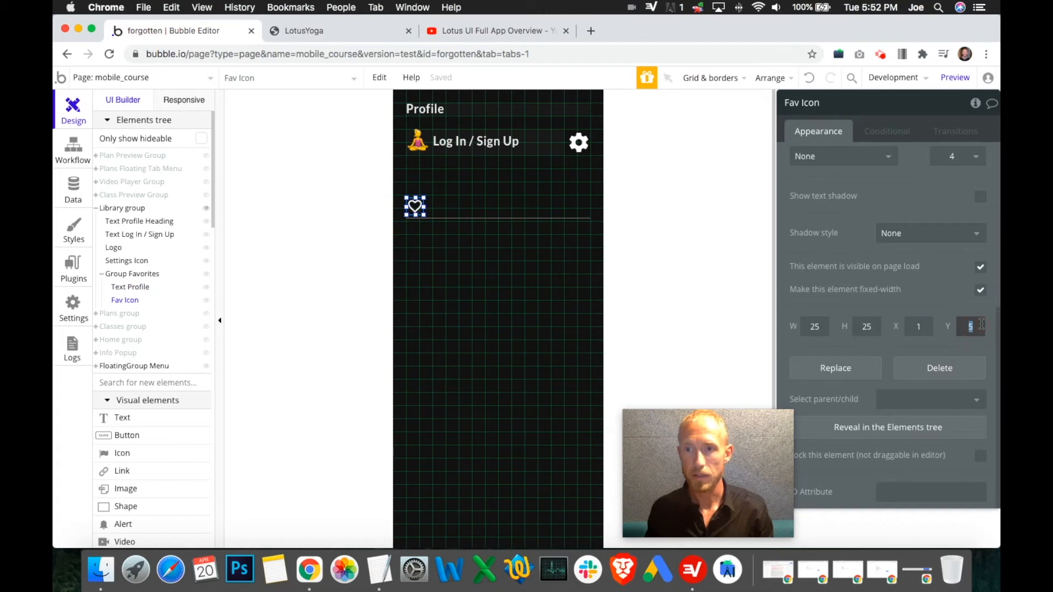
{"action": "type", "text": "0"}
- Load the latest version in the LotusYoga phone preview and check the Favorites row in the reference video
{"action": "left_click", "coordinate": [341, 28]}
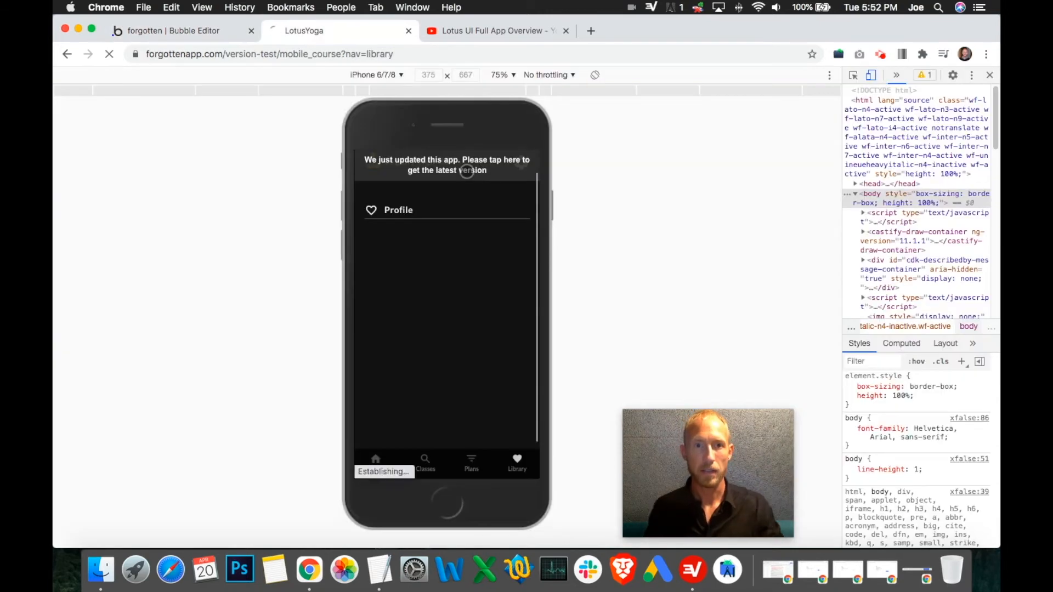
{"action": "left_click", "coordinate": [232, 33]}
{"action": "left_click", "coordinate": [460, 217]}
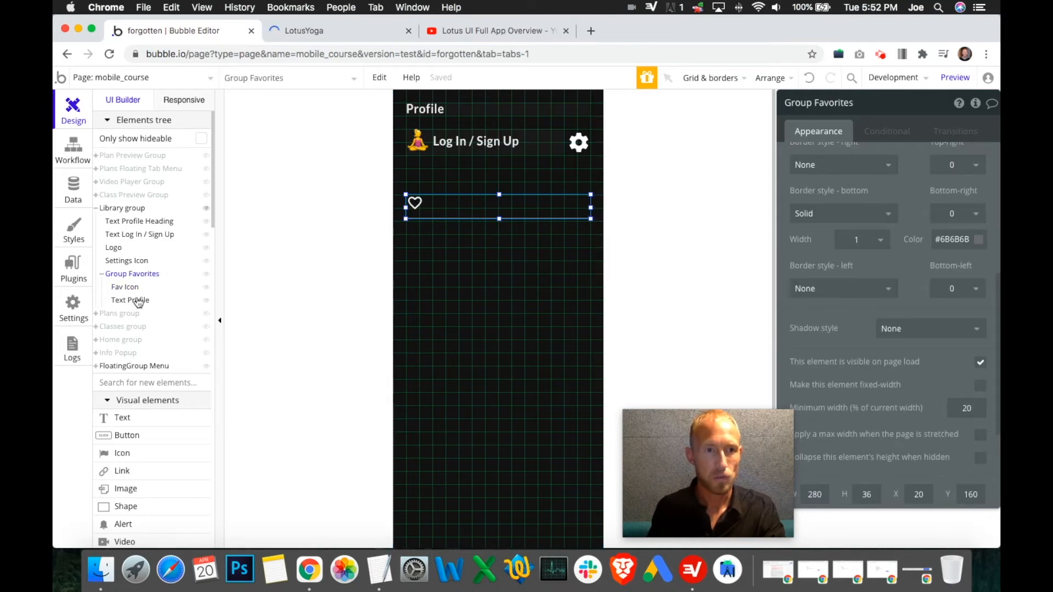
{"action": "left_click", "coordinate": [314, 29]}
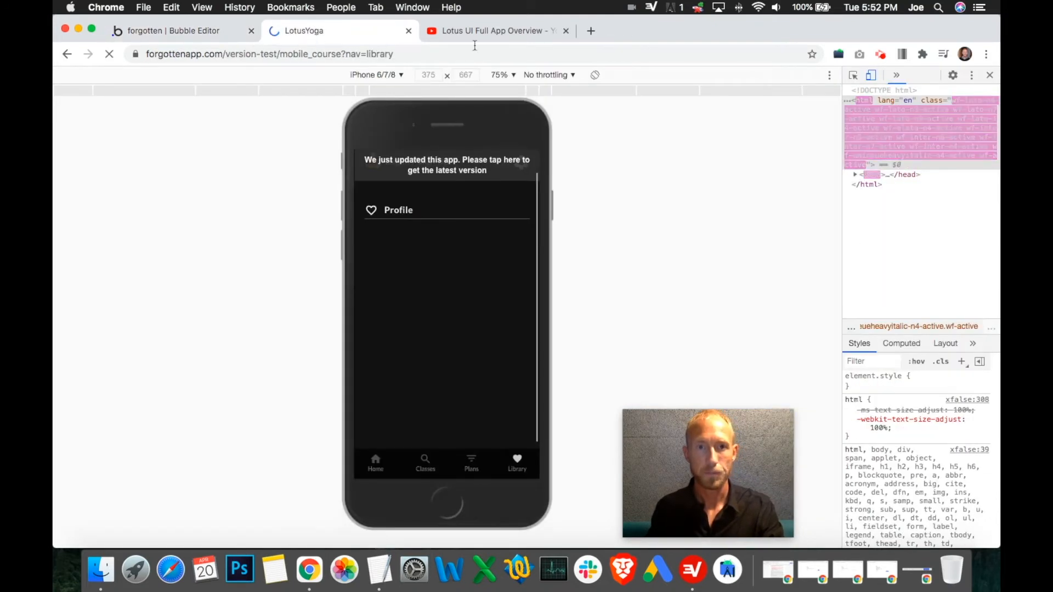
{"action": "left_click", "coordinate": [475, 32]}
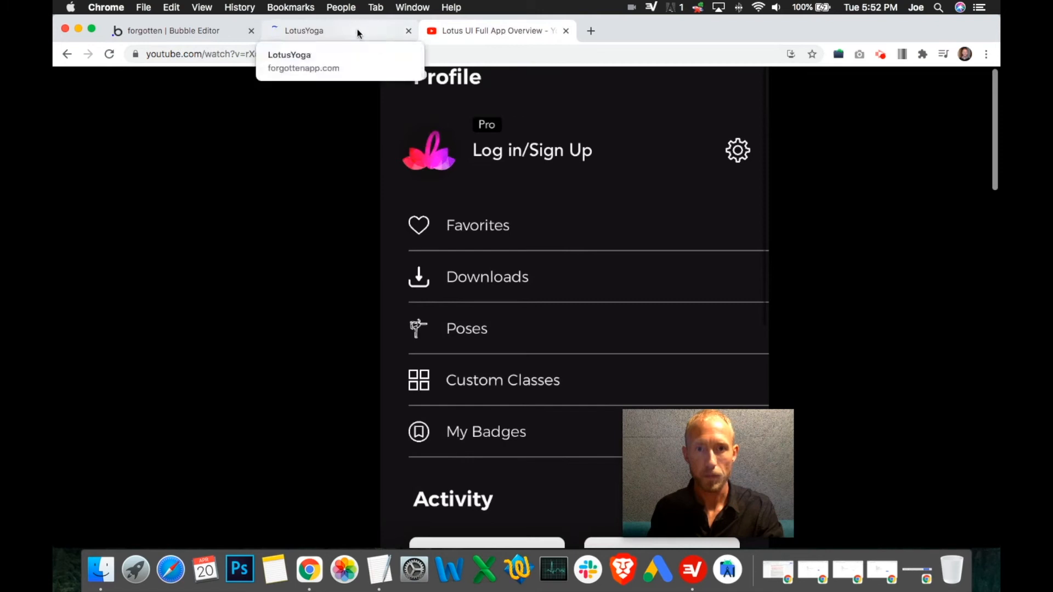
- Back in the Bubble editor, rename the text element inside the Favorites group to "Text Favorites"
{"action": "left_click", "coordinate": [216, 26]}
{"action": "left_click", "coordinate": [130, 301]}
{"action": "double_click", "coordinate": [818, 103]}
{"action": "type", "text": "Favorites"}
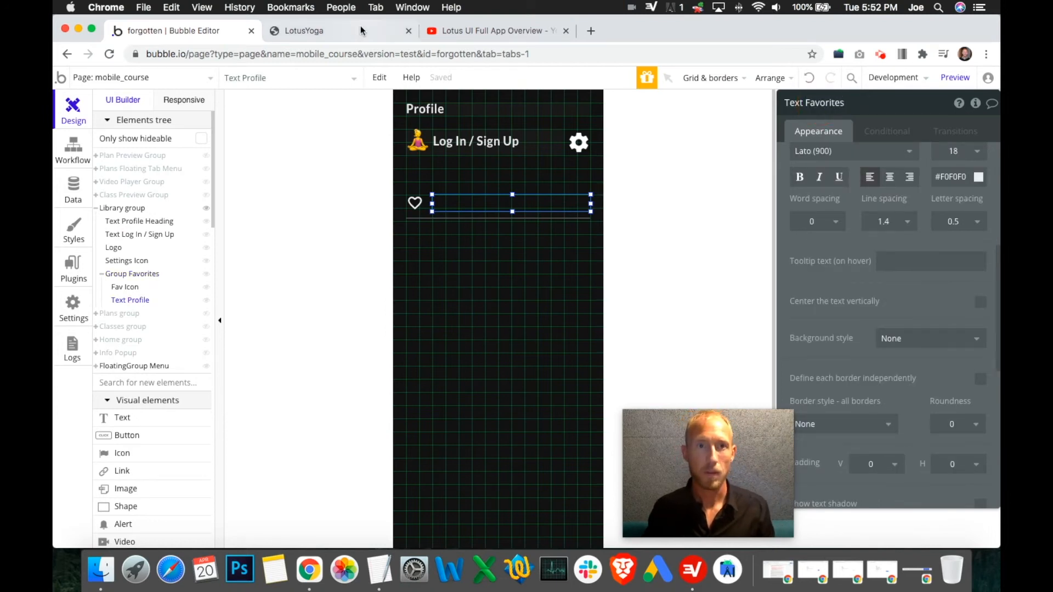
- Check the row in the phone preview and set the Favorites text element's font to Lato (300)
{"action": "left_click", "coordinate": [360, 27]}
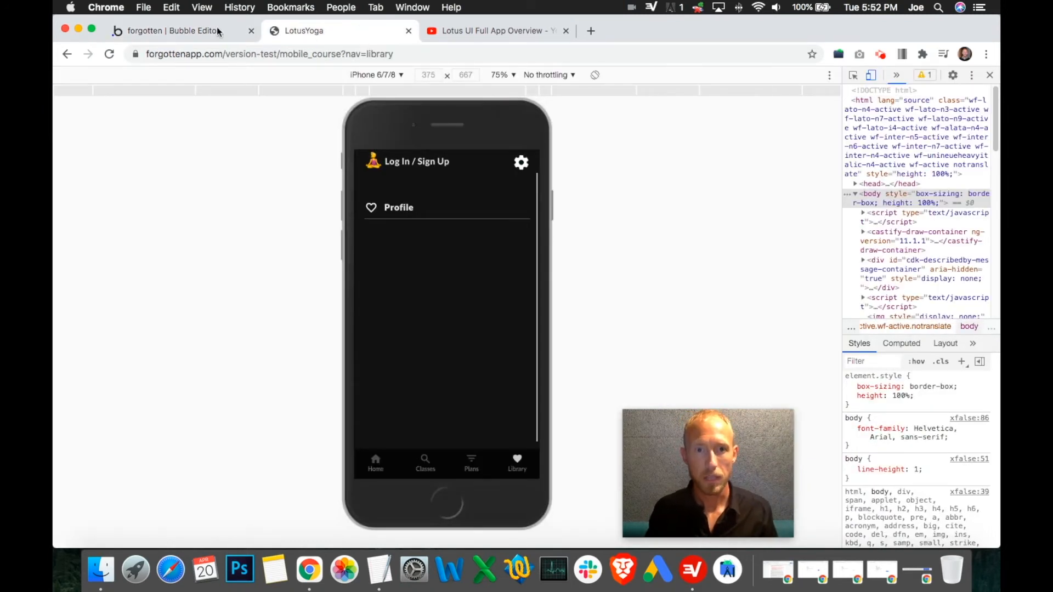
{"action": "left_click", "coordinate": [178, 27]}
{"action": "scroll", "coordinate": [880, 286], "scroll_direction": "up", "scroll_amount": 5}
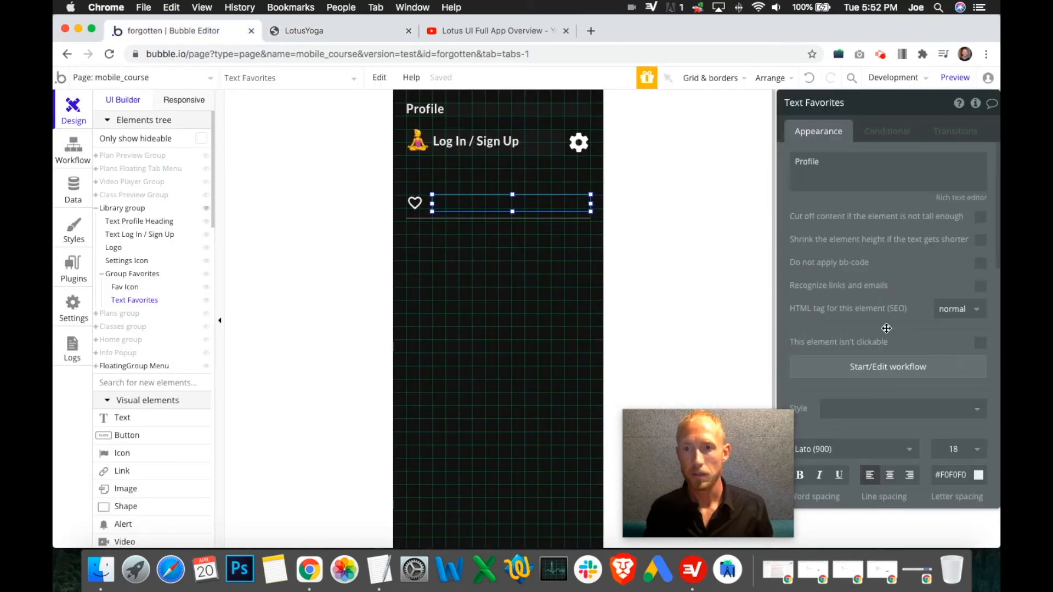
{"action": "scroll", "coordinate": [883, 275], "scroll_direction": "down", "scroll_amount": 3}
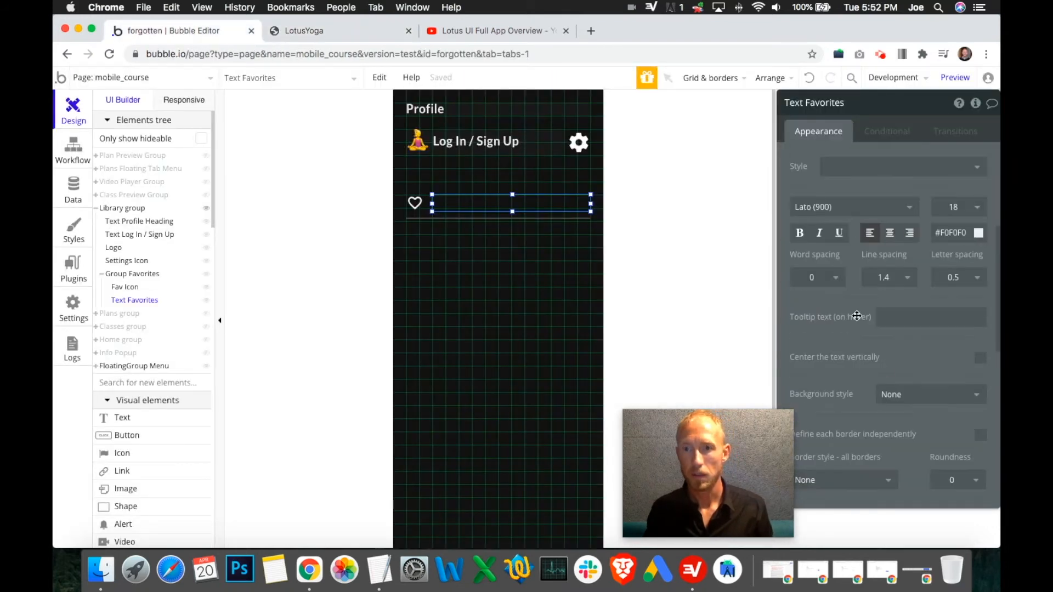
{"action": "left_click", "coordinate": [813, 210]}
{"action": "left_click", "coordinate": [812, 207]}
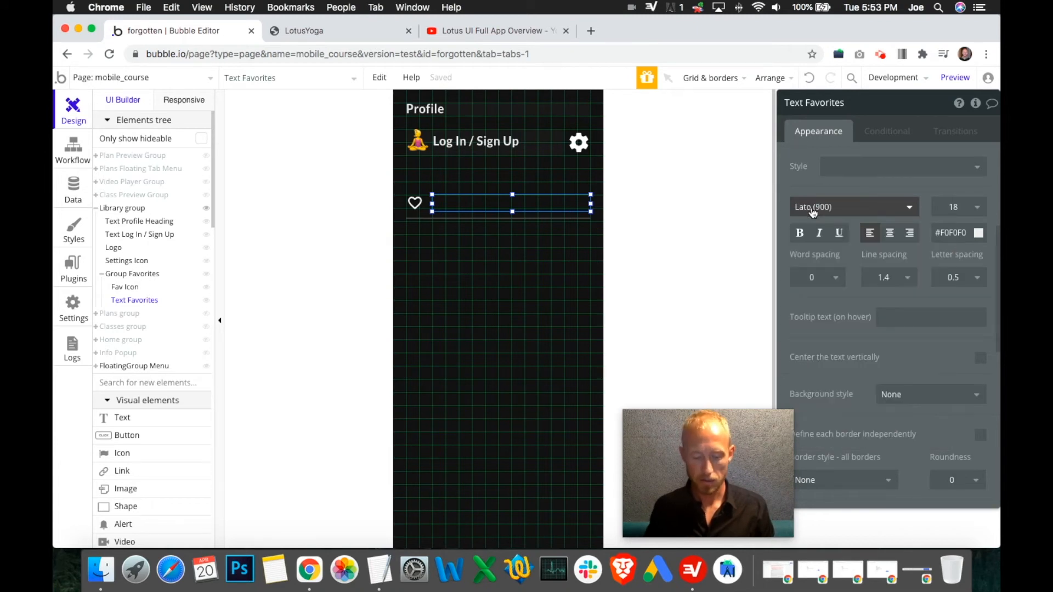
{"action": "left_click", "coordinate": [812, 210]}
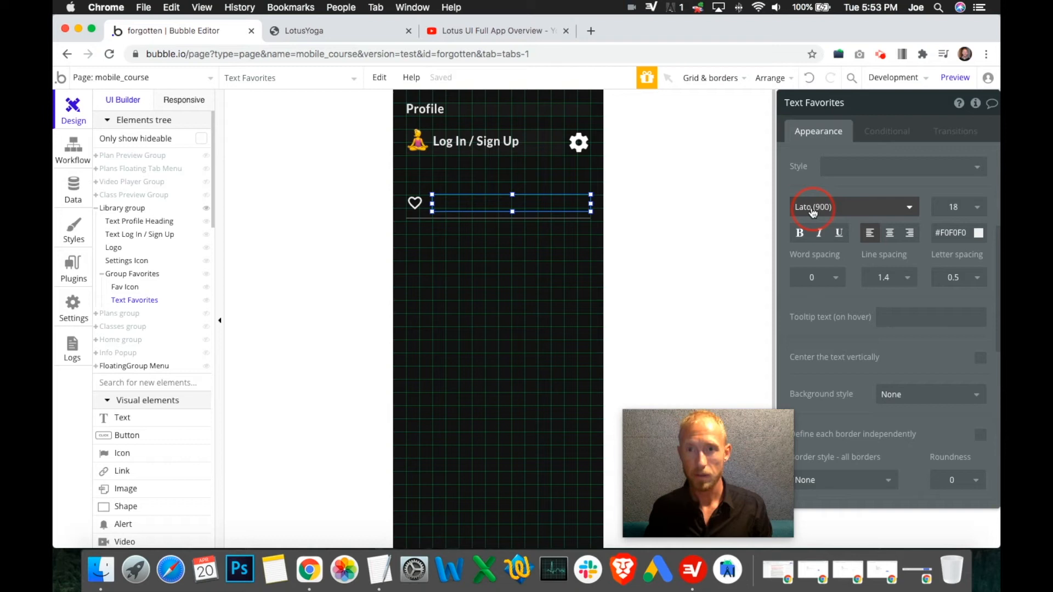
{"action": "type", "text": "lato"}
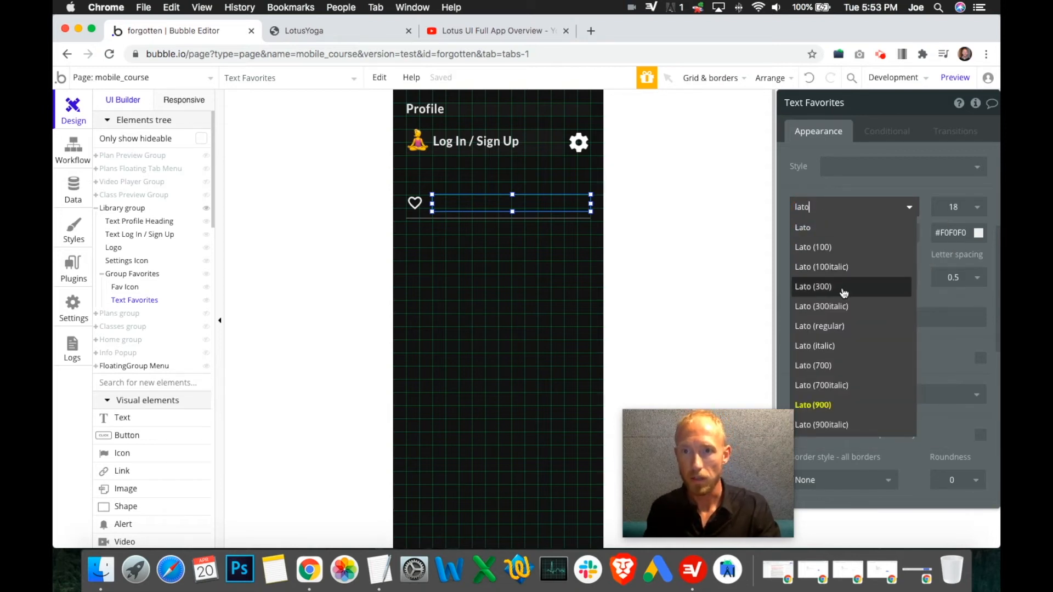
{"action": "left_click", "coordinate": [843, 288]}
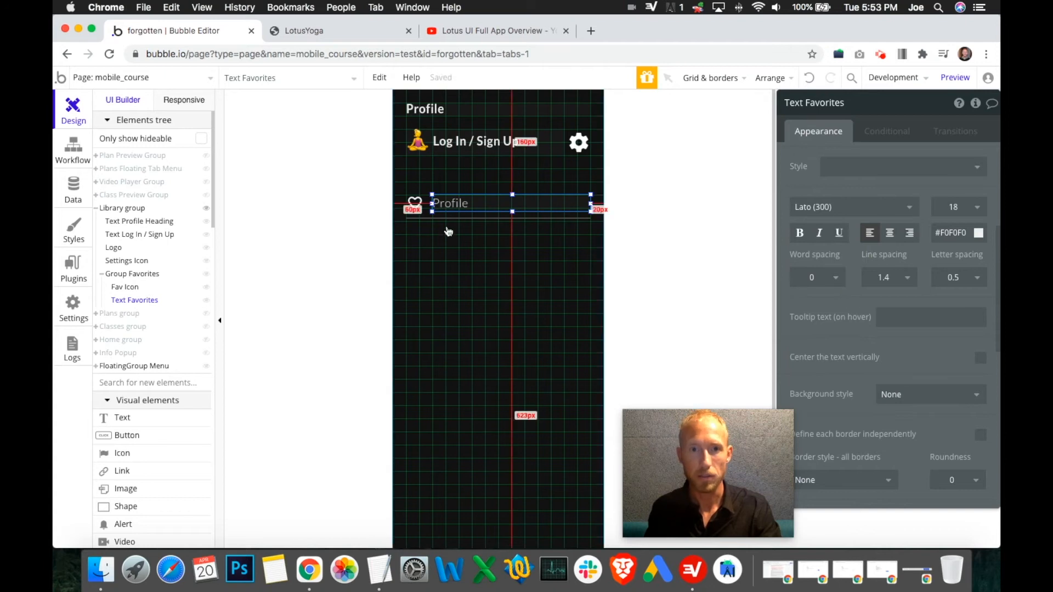
- Change the row label's content to "Favorites" and set its font color to white, #FFFFFF
{"action": "scroll", "coordinate": [851, 200], "scroll_direction": "up", "scroll_amount": 5}
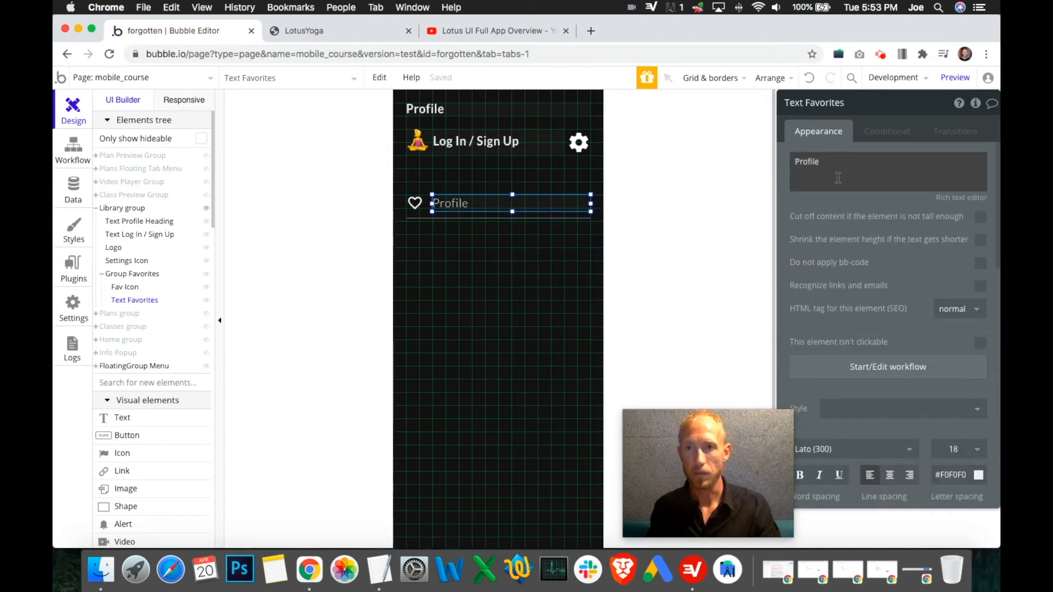
{"action": "double_click", "coordinate": [838, 177]}
{"action": "type", "text": "Favorites"}
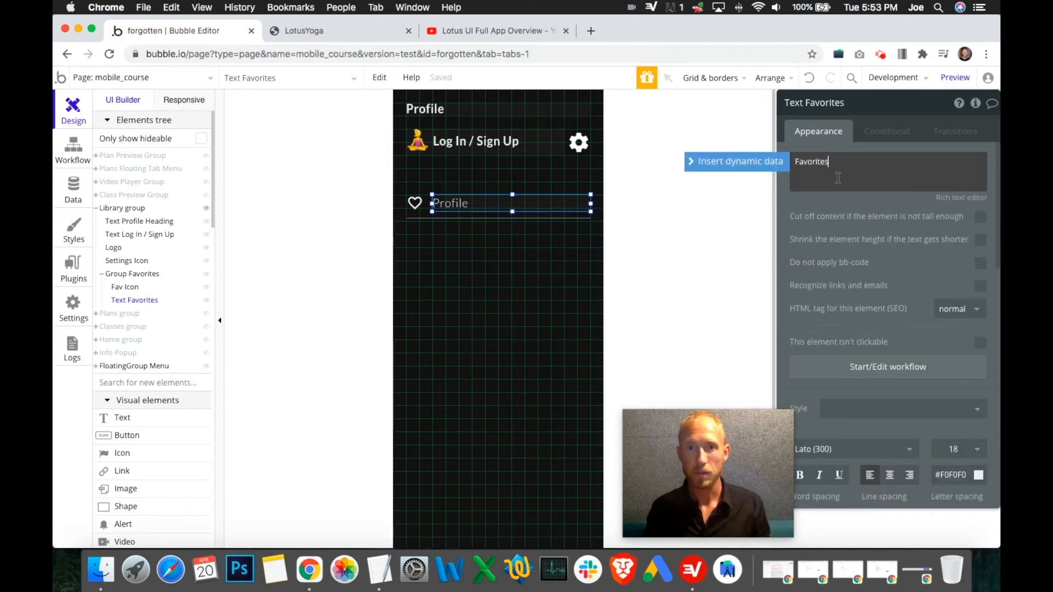
{"action": "left_click", "coordinate": [952, 474]}
{"action": "left_click", "coordinate": [856, 411]}
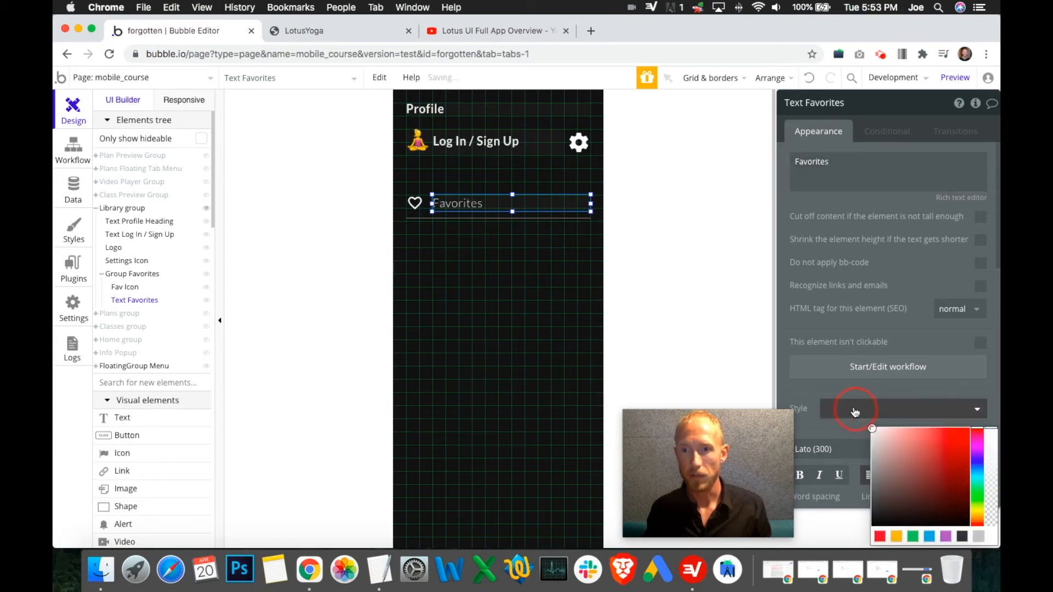
{"action": "left_click", "coordinate": [804, 387]}
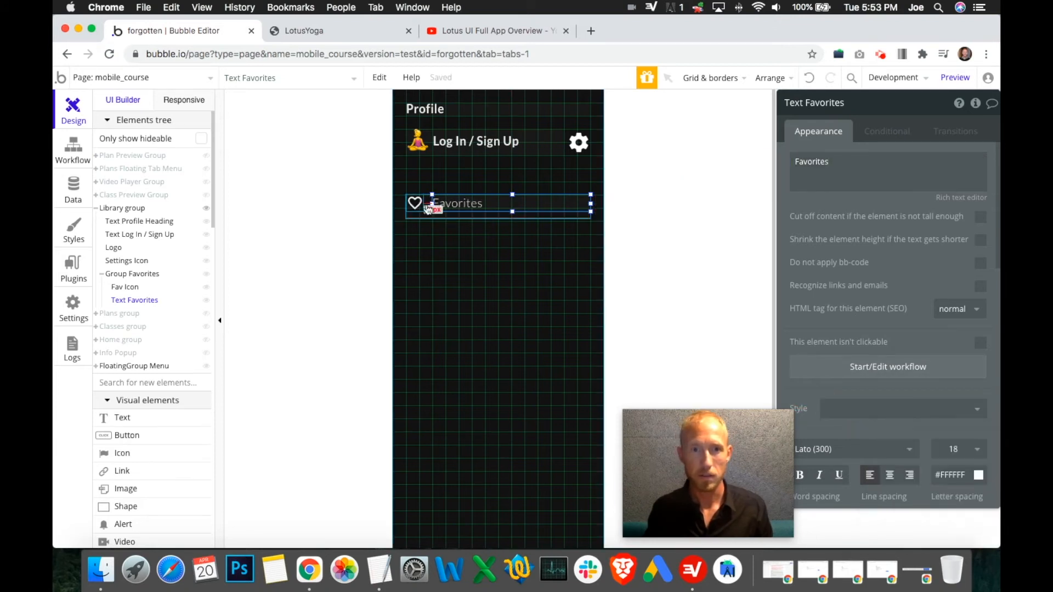
- Duplicate the Favorites group and place the copy just below the original row, leaving a small gap
{"action": "left_click", "coordinate": [467, 216]}
{"action": "key", "text": "ctrl+c"}
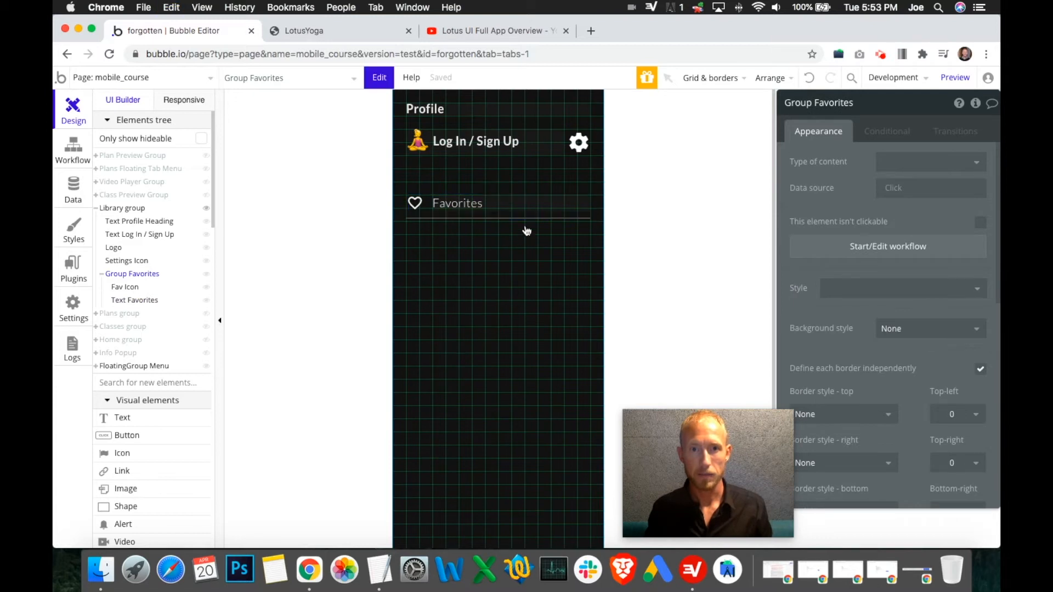
{"action": "key", "text": "ctrl+v"}
{"action": "left_click_drag", "start_coordinate": [517, 233], "coordinate": [513, 250]}
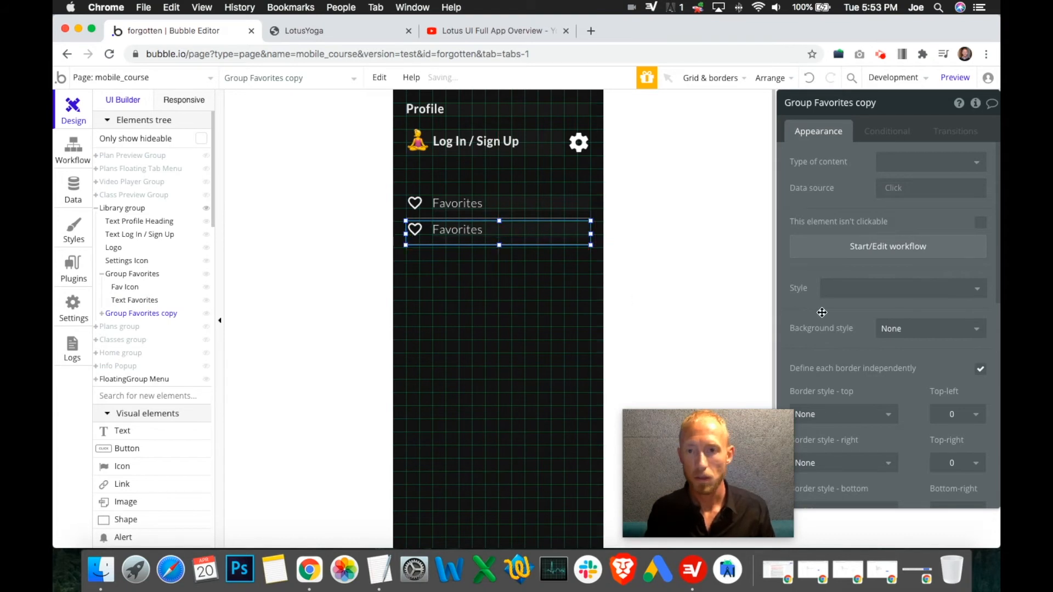
{"action": "key", "text": "Down"}
{"action": "key", "text": "Down"}
{"action": "key", "text": "Down"}
{"action": "key", "text": "Down"}
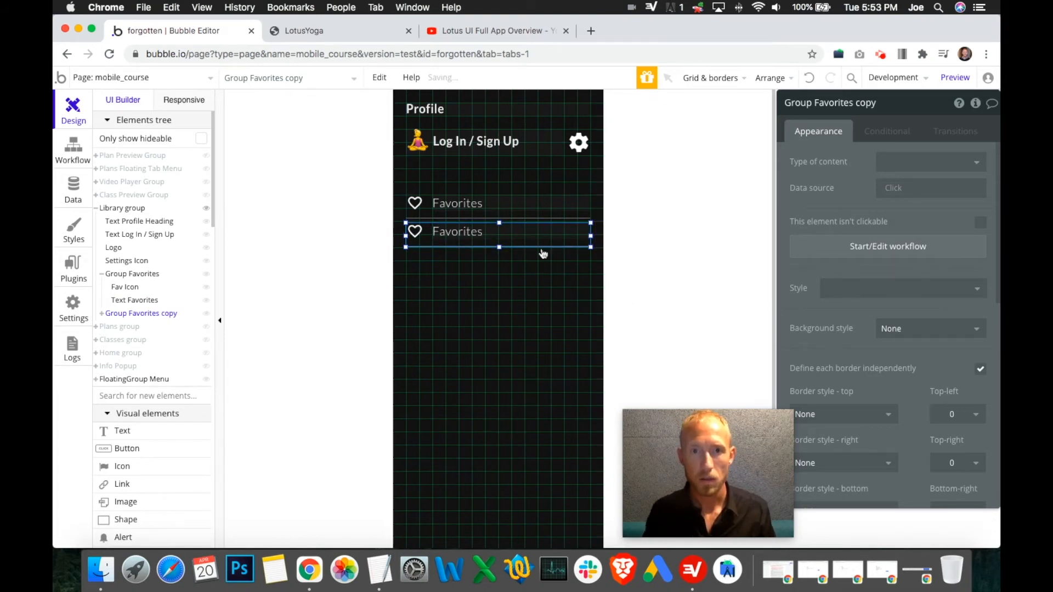
- Try setting the original Favorites group's height to 4, and undo the change
{"action": "left_click", "coordinate": [532, 198]}
{"action": "left_click", "coordinate": [470, 218]}
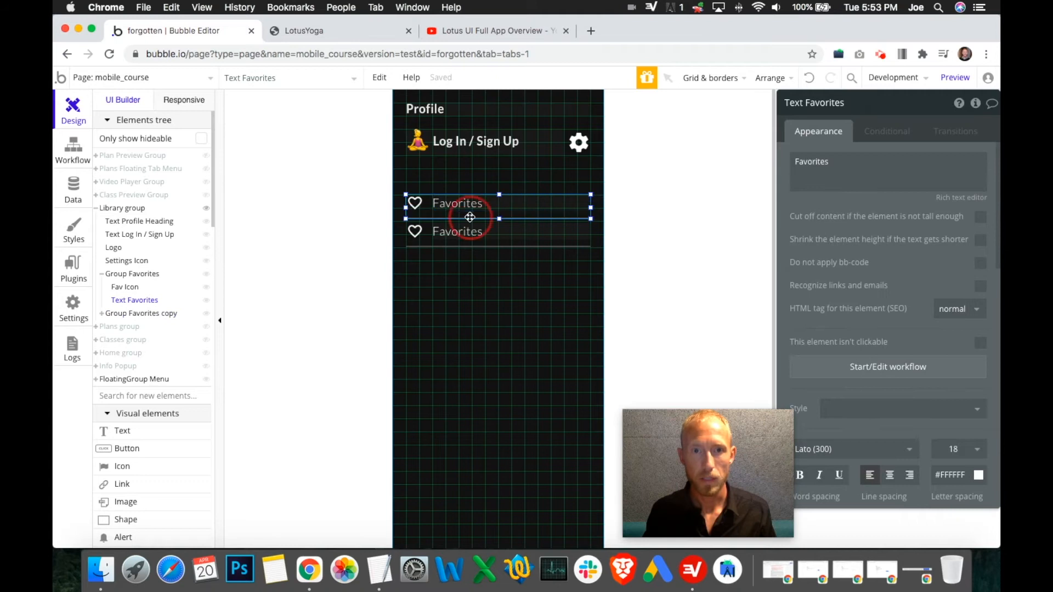
{"action": "scroll", "coordinate": [945, 339], "scroll_direction": "down", "scroll_amount": 10}
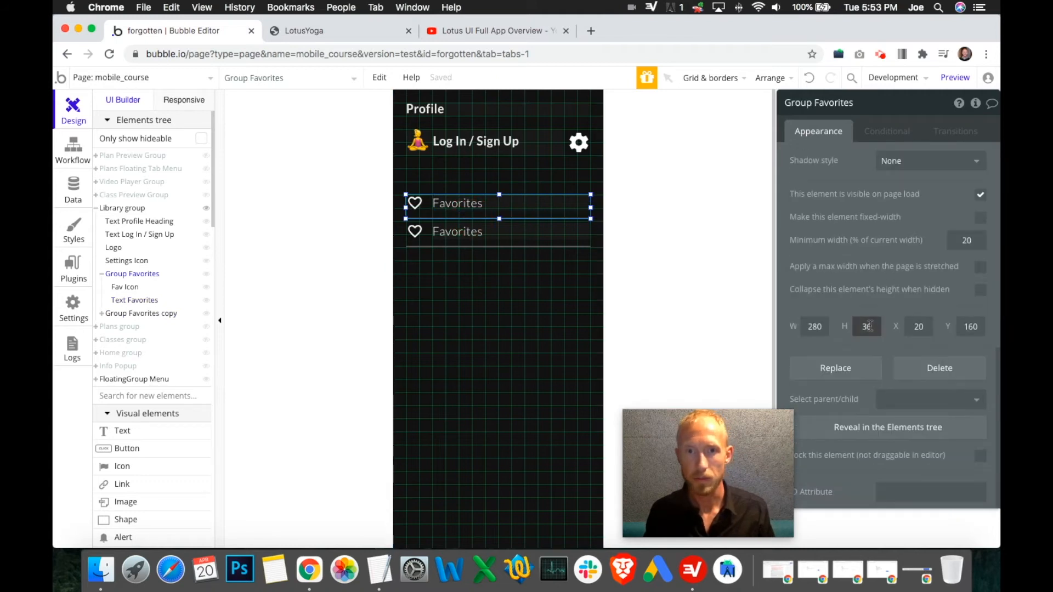
{"action": "type", "text": "4"}
{"action": "left_click", "coordinate": [686, 269]}
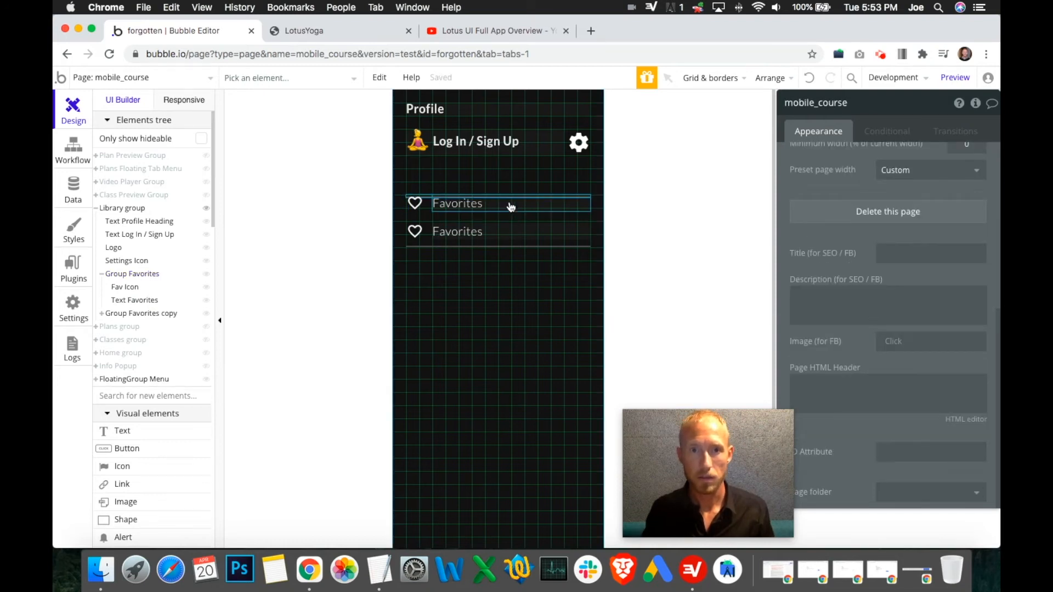
{"action": "left_click", "coordinate": [807, 80]}
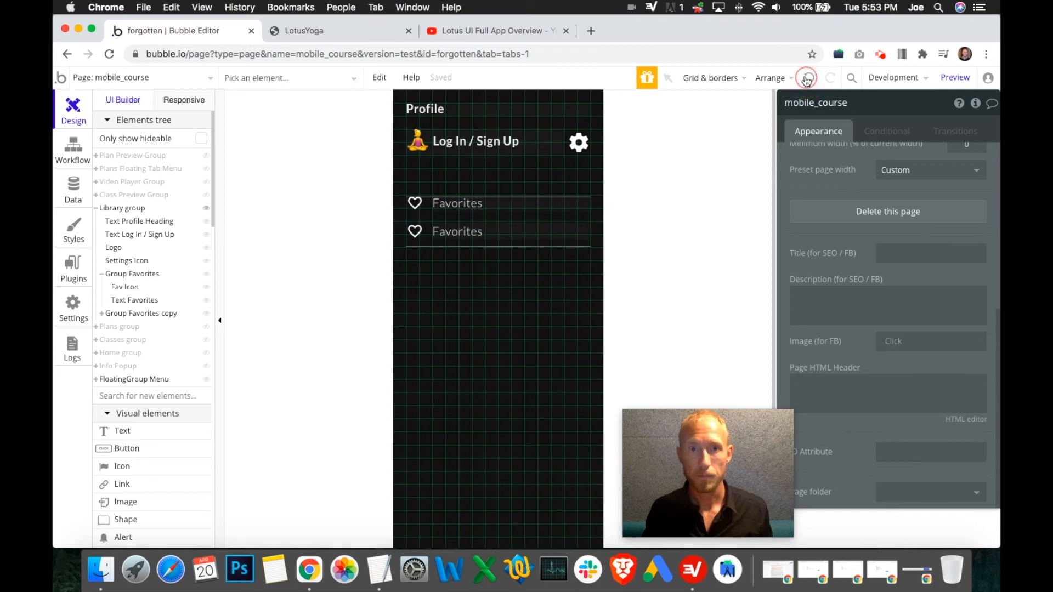
- Move the duplicated Favorites group to Y 201, just below the original Favorites row
{"action": "left_click", "coordinate": [478, 215]}
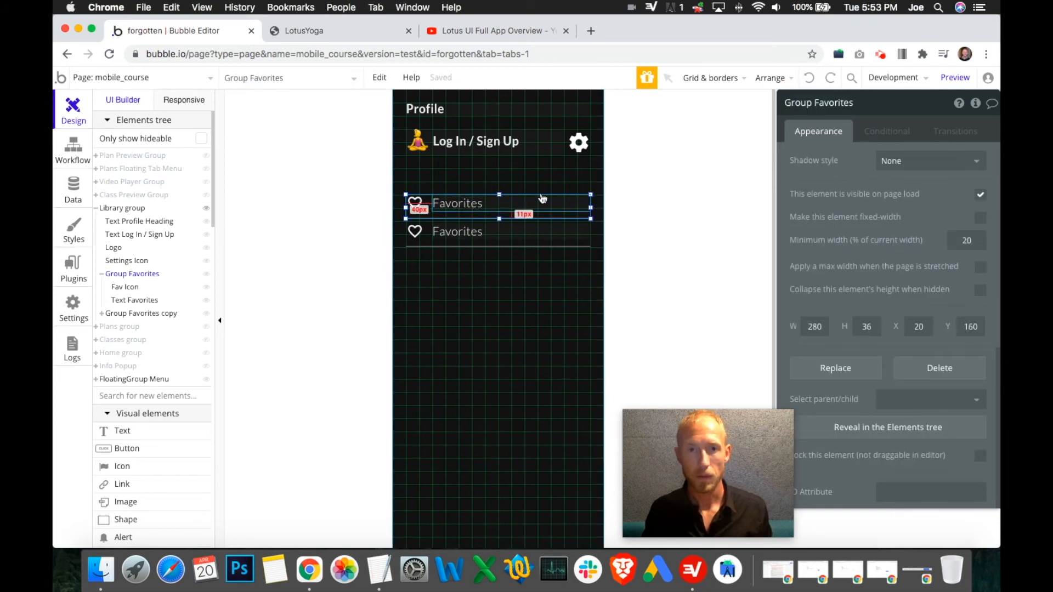
{"action": "left_click", "coordinate": [832, 79]}
{"action": "left_click", "coordinate": [462, 243]}
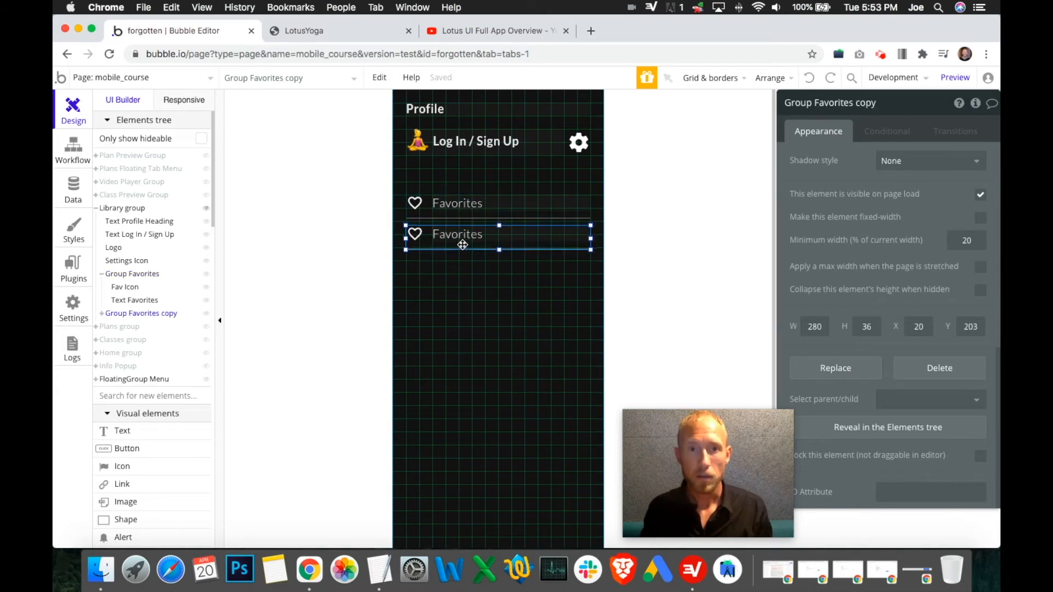
{"action": "left_click_drag", "start_coordinate": [463, 244], "coordinate": [511, 235]}
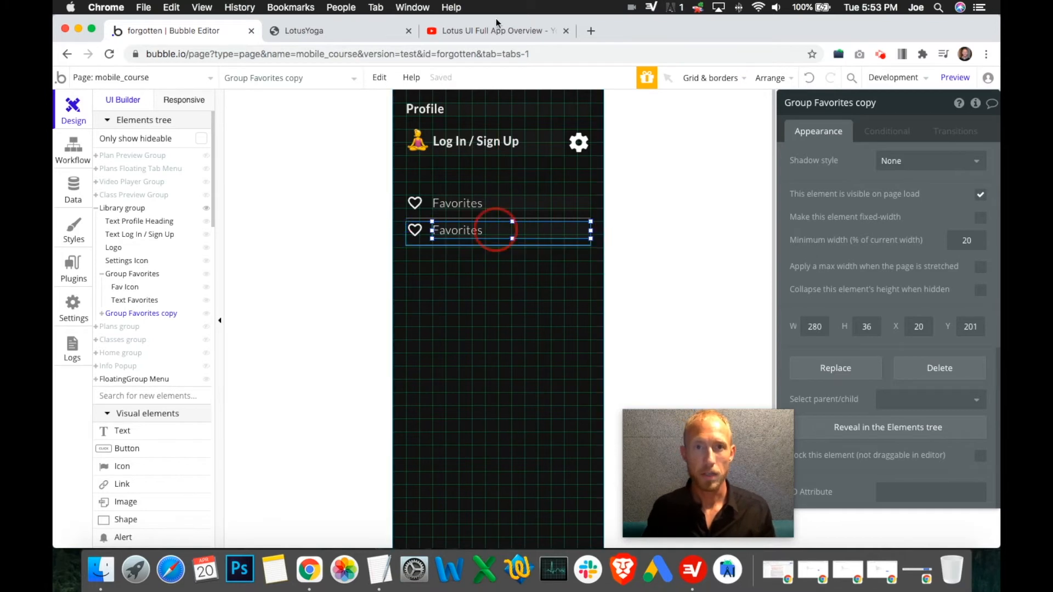
- Check the menu row names in the reference video and change the duplicated row's label to "Poses"
{"action": "left_click", "coordinate": [456, 30]}
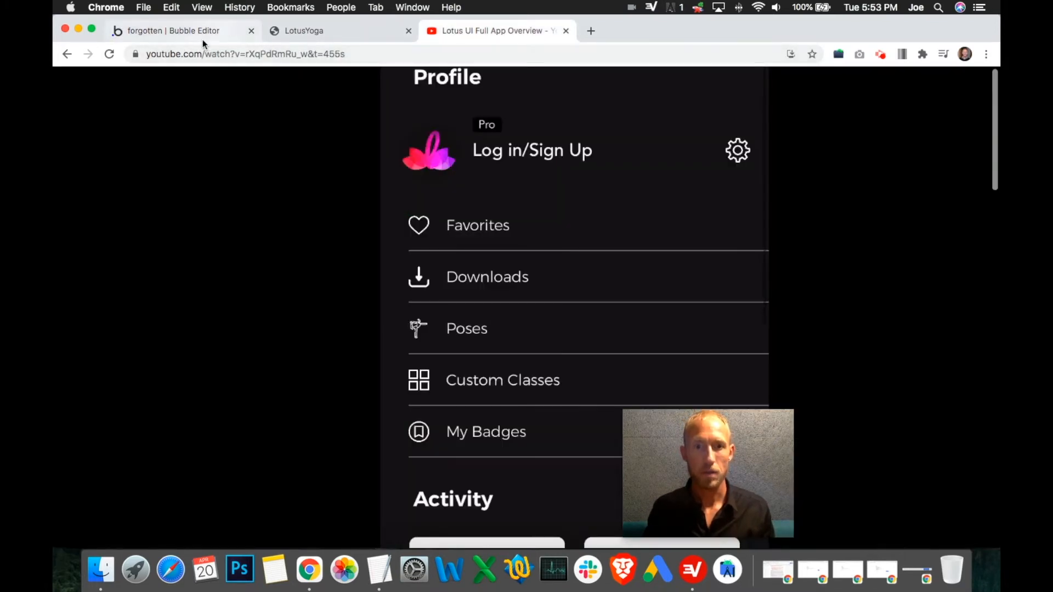
{"action": "left_click", "coordinate": [175, 30]}
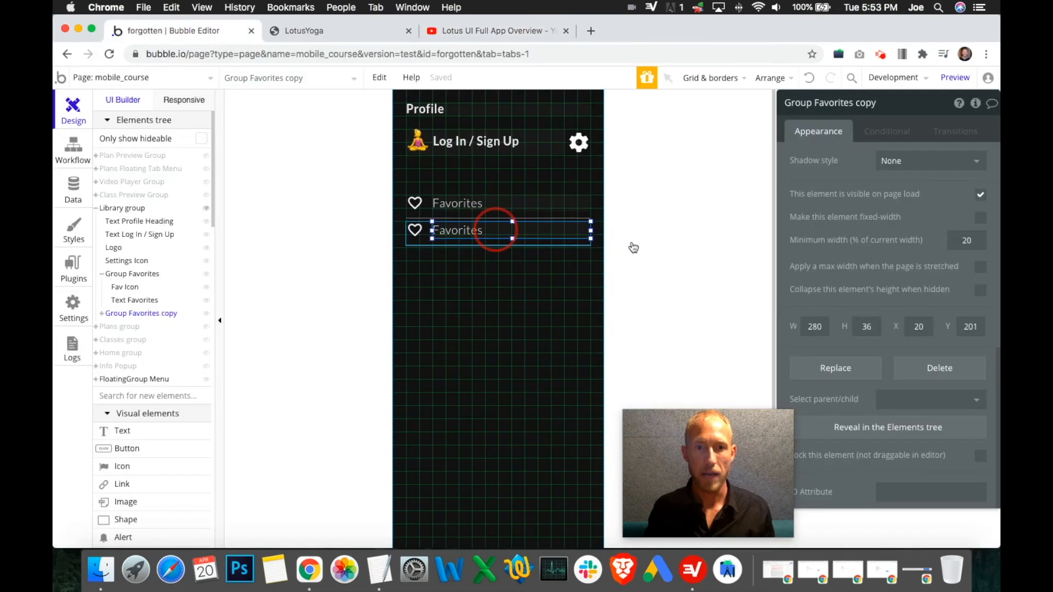
{"action": "double_click", "coordinate": [816, 159]}
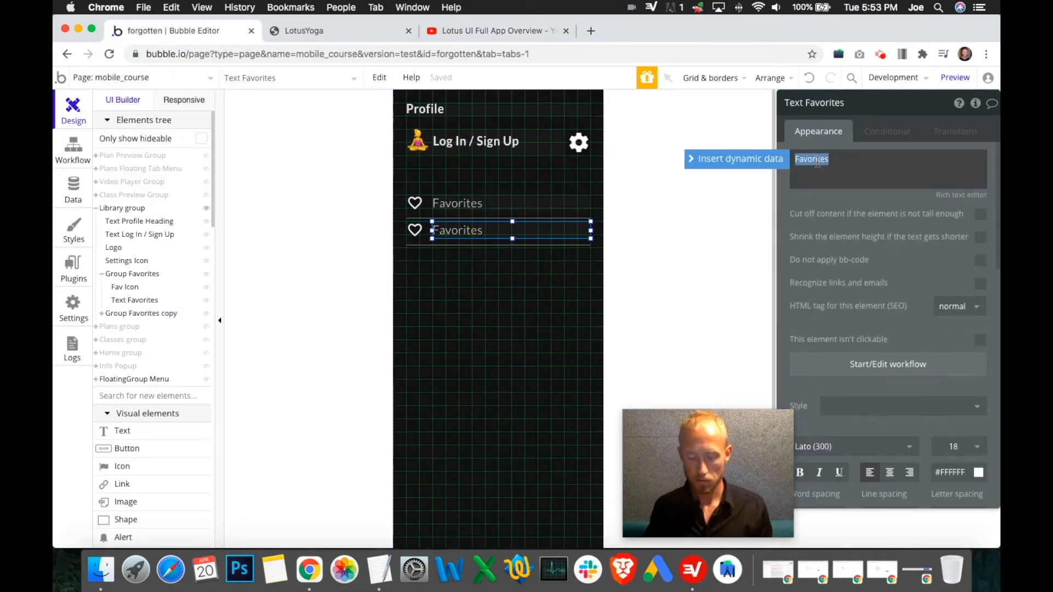
{"action": "type", "text": "Poses"}
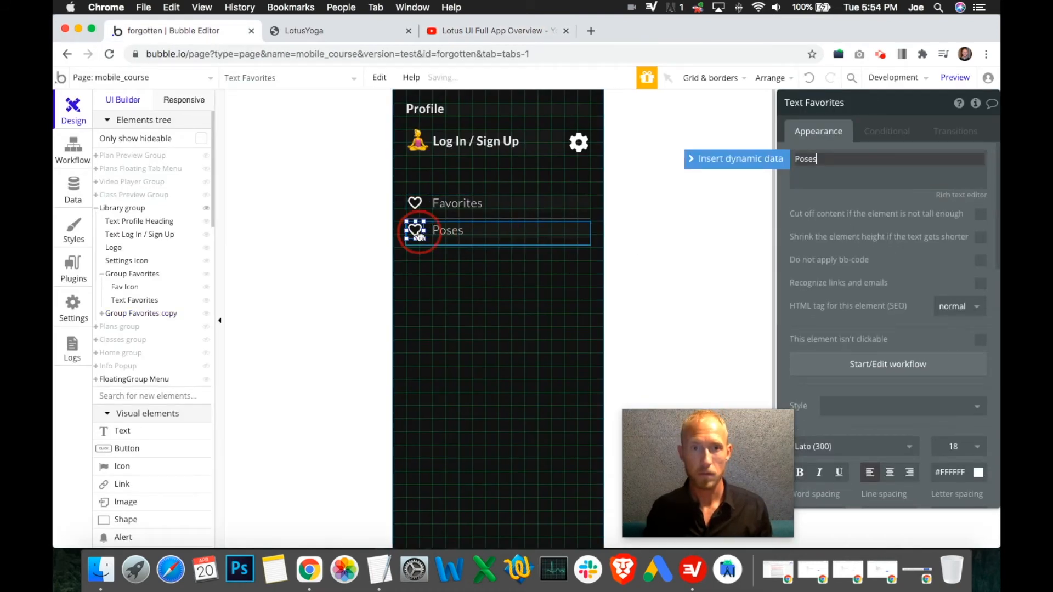
- Search the icon library for yoga, person and pose icons, and replace the Poses row's heart with the standing-person icon
{"action": "left_click", "coordinate": [415, 231]}
{"action": "left_click", "coordinate": [945, 163]}
{"action": "type", "text": "yoga"}
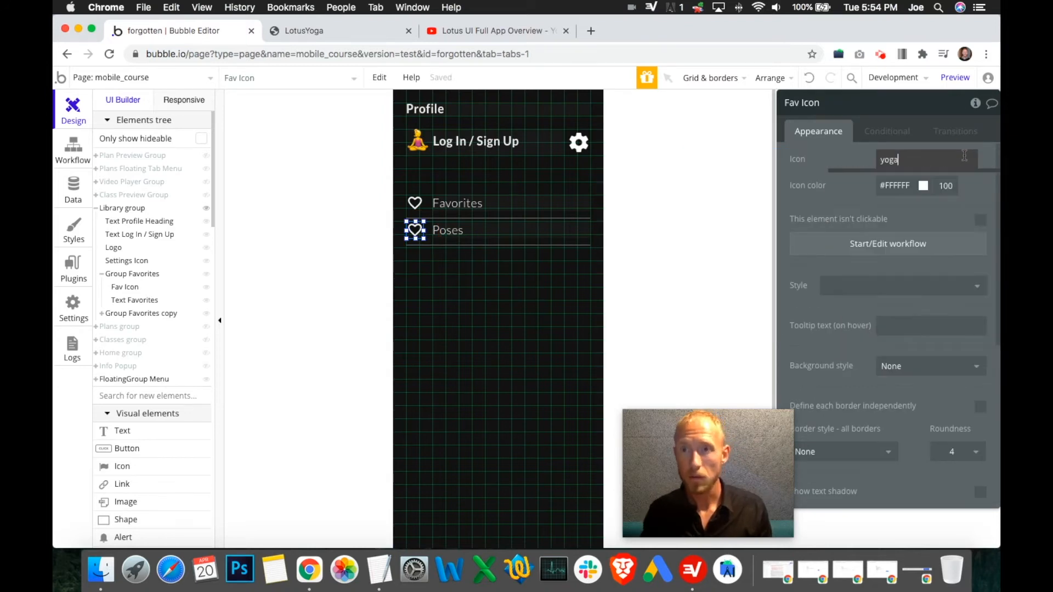
{"action": "key", "text": "BackSpace"}
{"action": "key", "text": "BackSpace"}
{"action": "key", "text": "BackSpace"}
{"action": "type", "text": "person"}
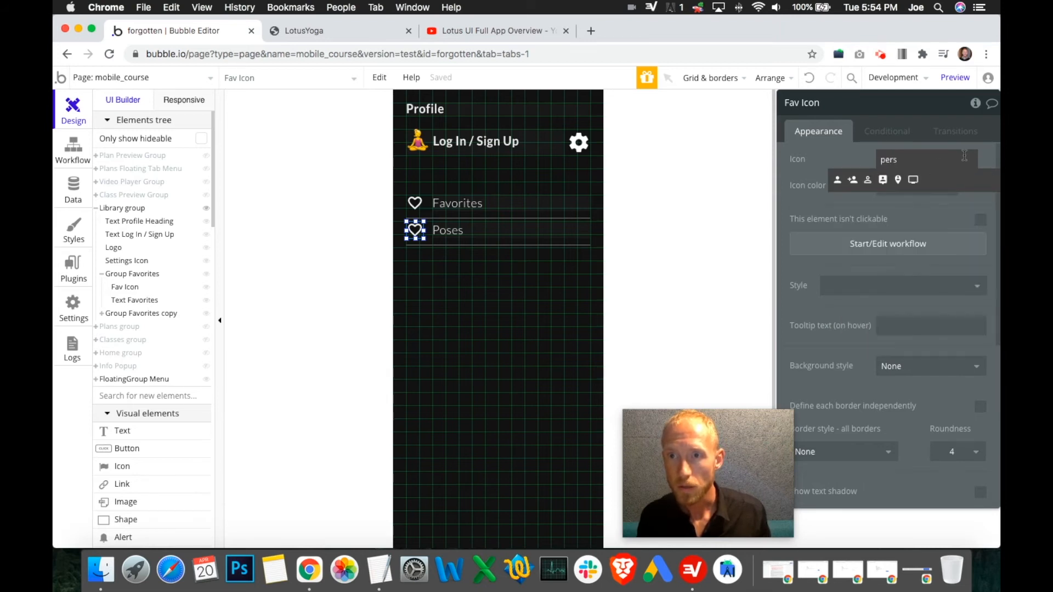
{"action": "key", "text": "BackSpace"}
{"action": "key", "text": "BackSpace"}
{"action": "key", "text": "BackSpace"}
{"action": "type", "text": "os"}
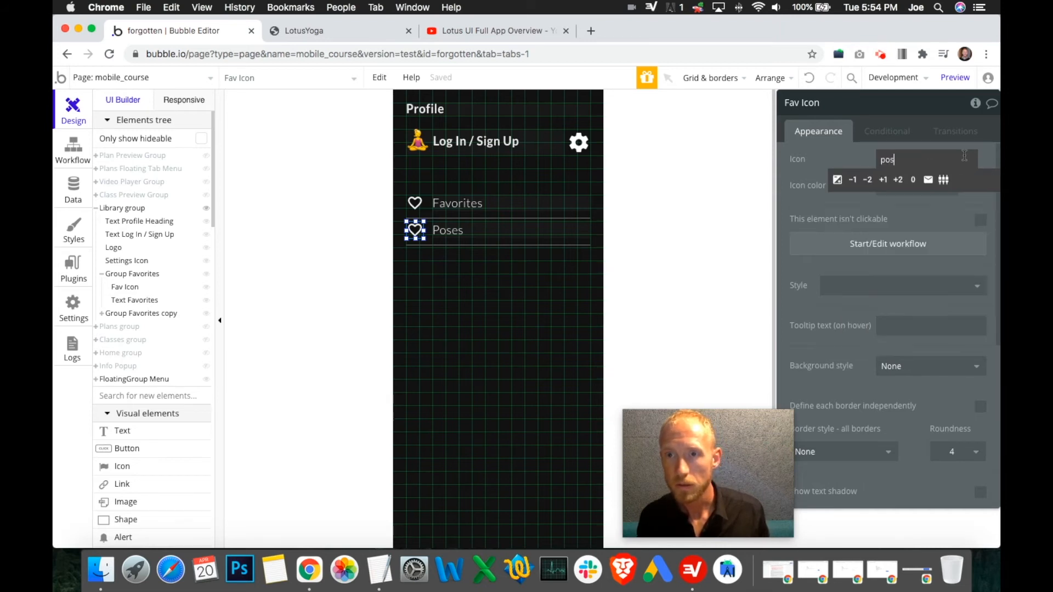
{"action": "key", "text": "BackSpace"}
{"action": "key", "text": "BackSpace"}
{"action": "key", "text": "BackSpace"}
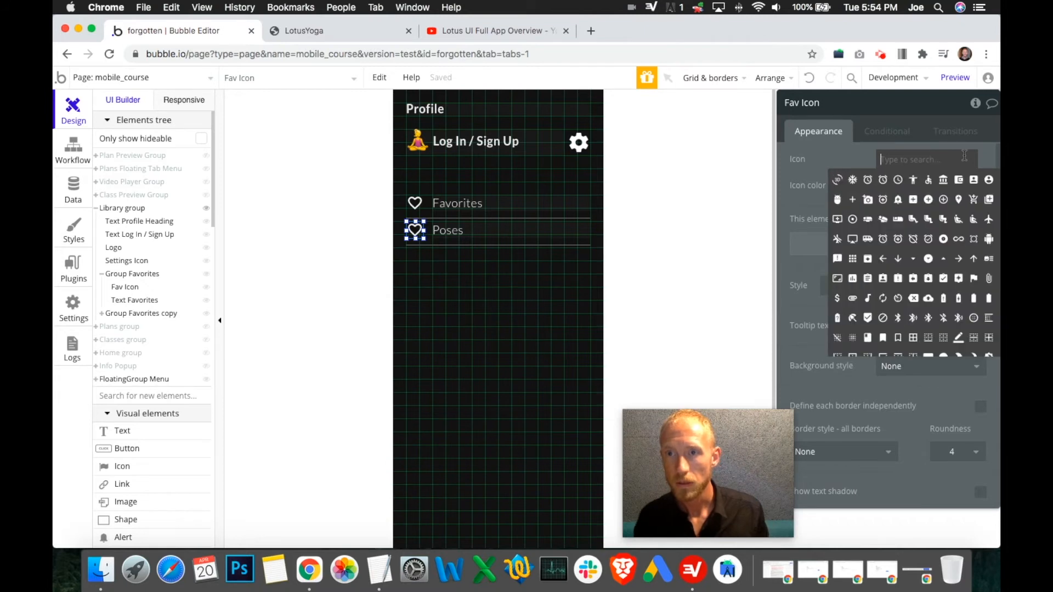
{"action": "left_click", "coordinate": [913, 180]}
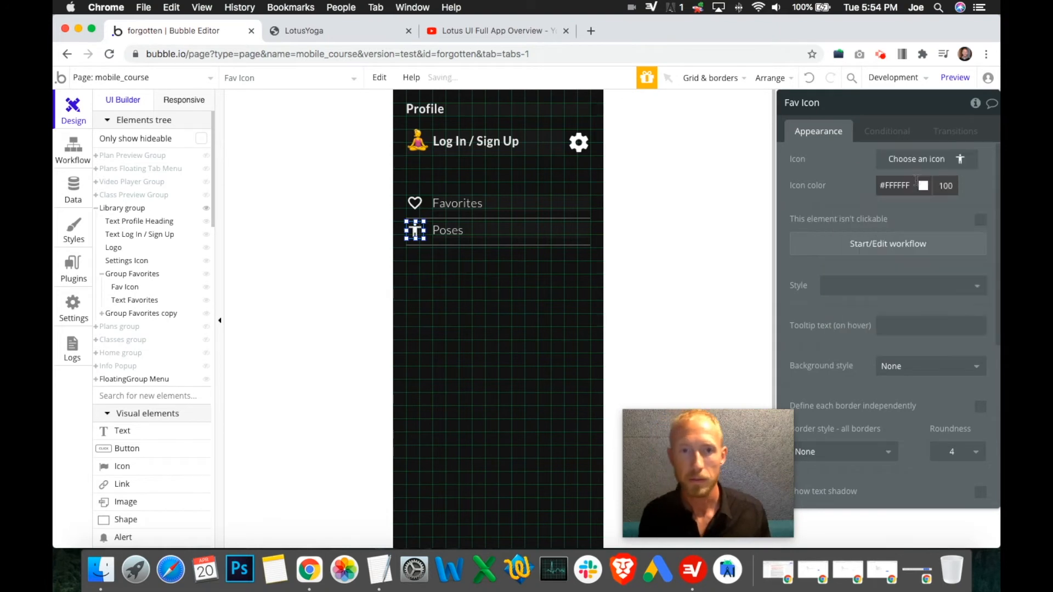
- Check the Library screen in the phone preview against the reference video and refresh the preview
{"action": "left_click", "coordinate": [510, 275]}
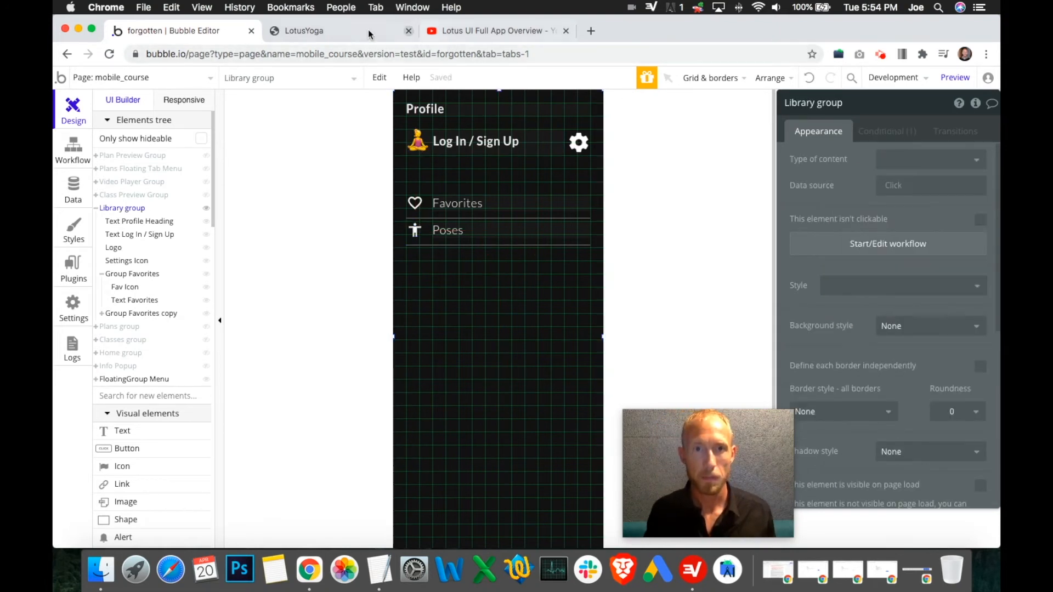
{"action": "left_click", "coordinate": [400, 31]}
{"action": "left_click", "coordinate": [453, 30]}
{"action": "left_click", "coordinate": [357, 36]}
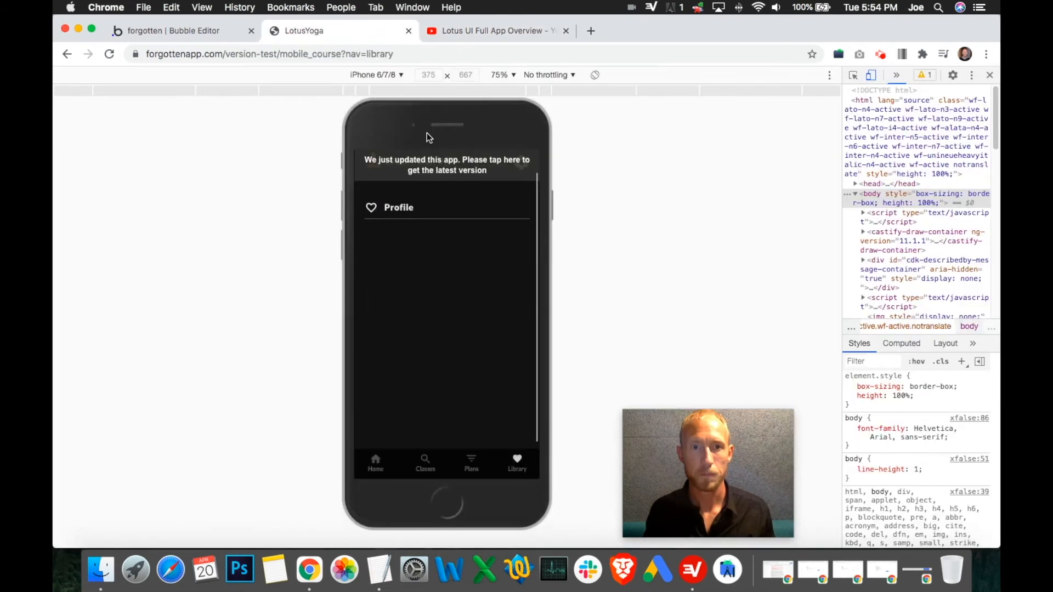
{"action": "left_click", "coordinate": [180, 39]}
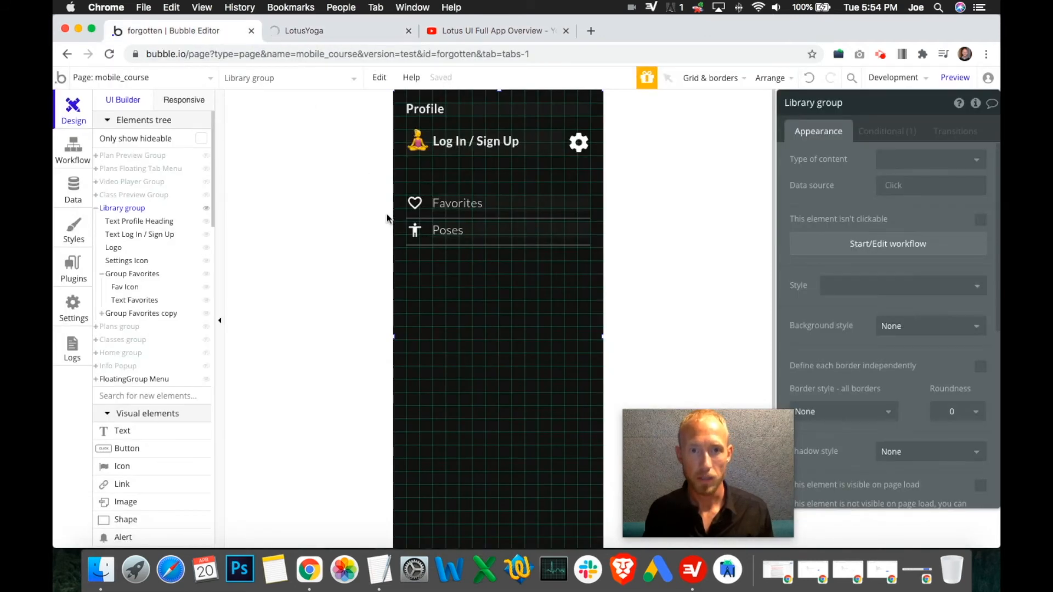
- Move the Poses row group down to Y 213 to widen the gap below the Favorites row
{"action": "left_click", "coordinate": [459, 244]}
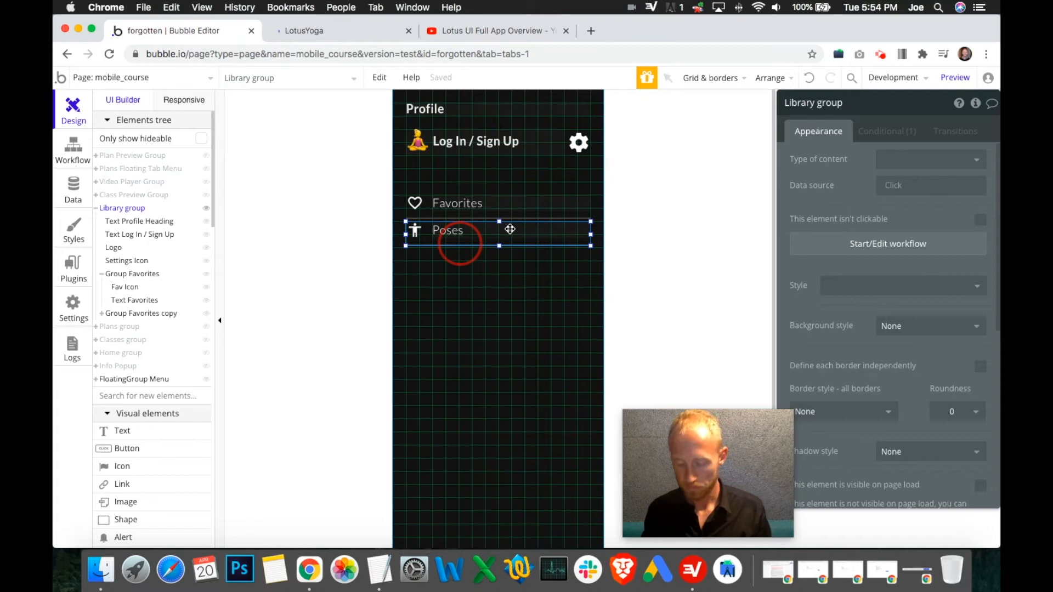
{"action": "left_click", "coordinate": [510, 229]}
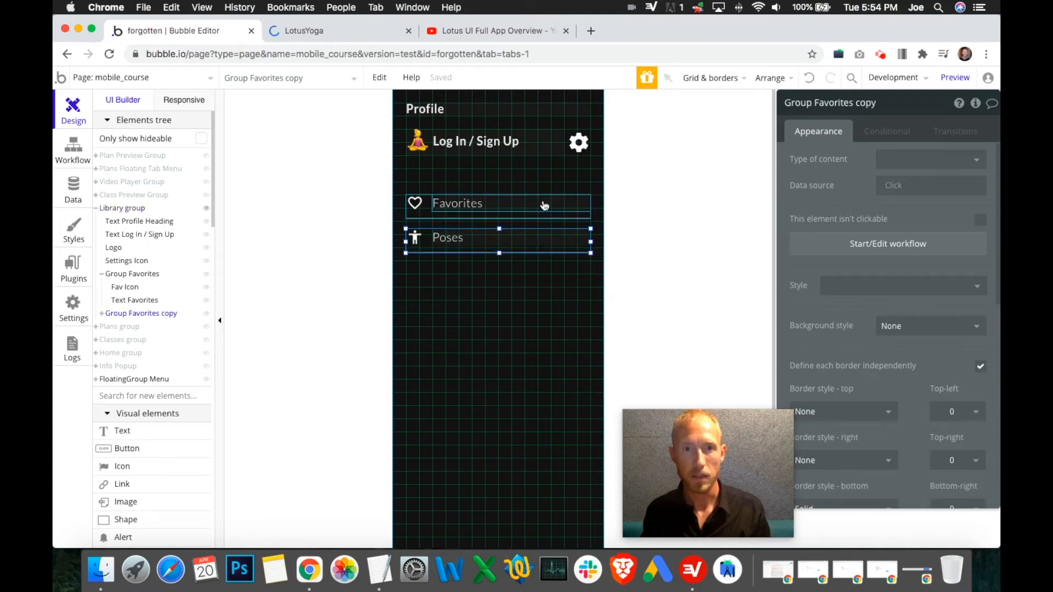
{"action": "left_click", "coordinate": [381, 33]}
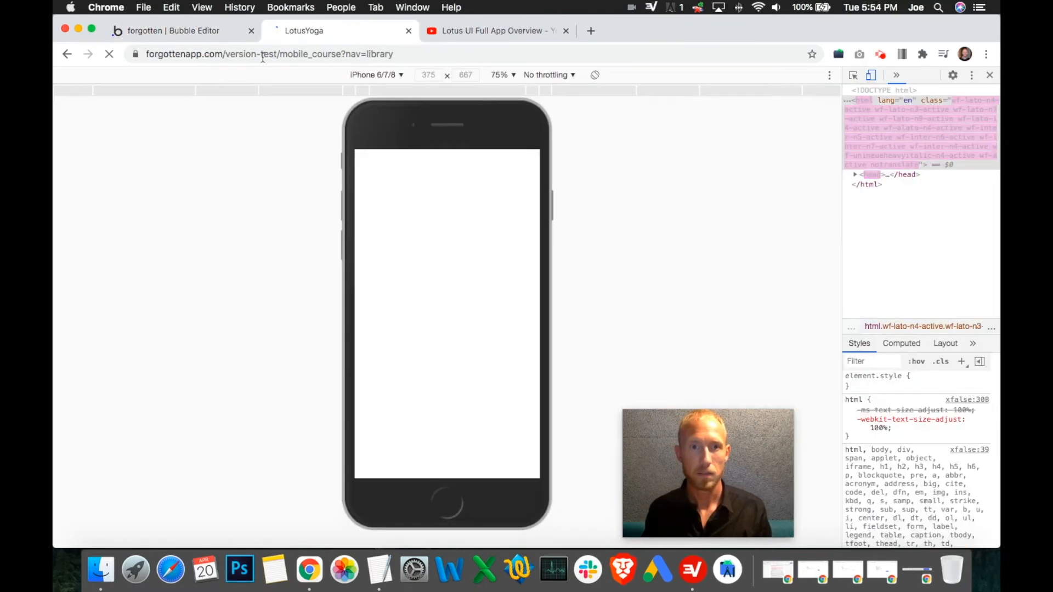
{"action": "left_click", "coordinate": [210, 34]}
- Inspect the Favorites group's height and Y position, and examine the row spacing in the phone preview
{"action": "left_click", "coordinate": [534, 216]}
{"action": "scroll", "coordinate": [899, 392], "scroll_direction": "down", "scroll_amount": 10}
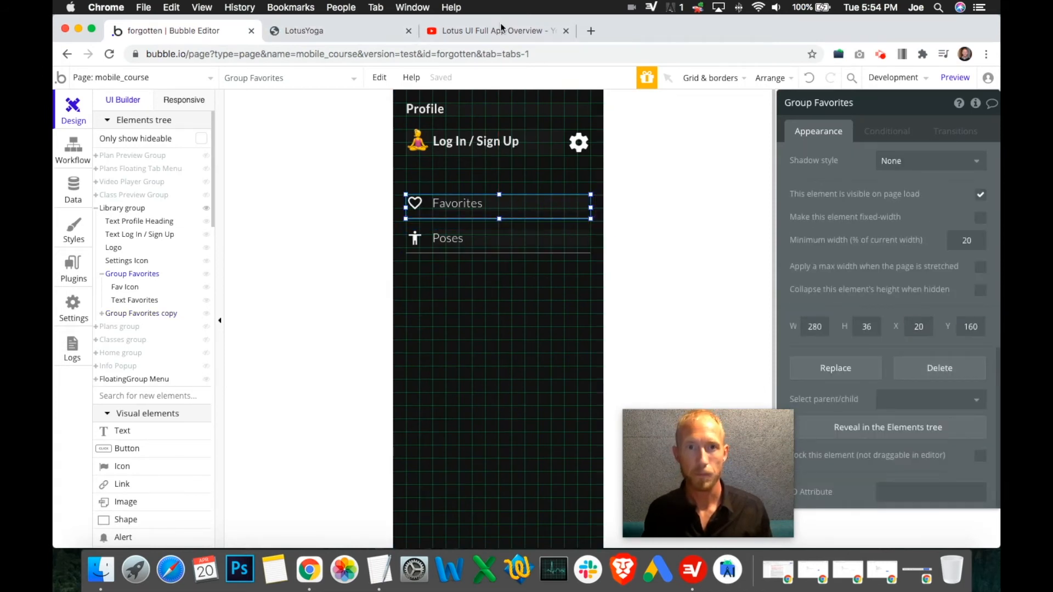
{"action": "left_click", "coordinate": [425, 32]}
{"action": "left_click", "coordinate": [380, 32]}
{"action": "left_click", "coordinate": [436, 166]}
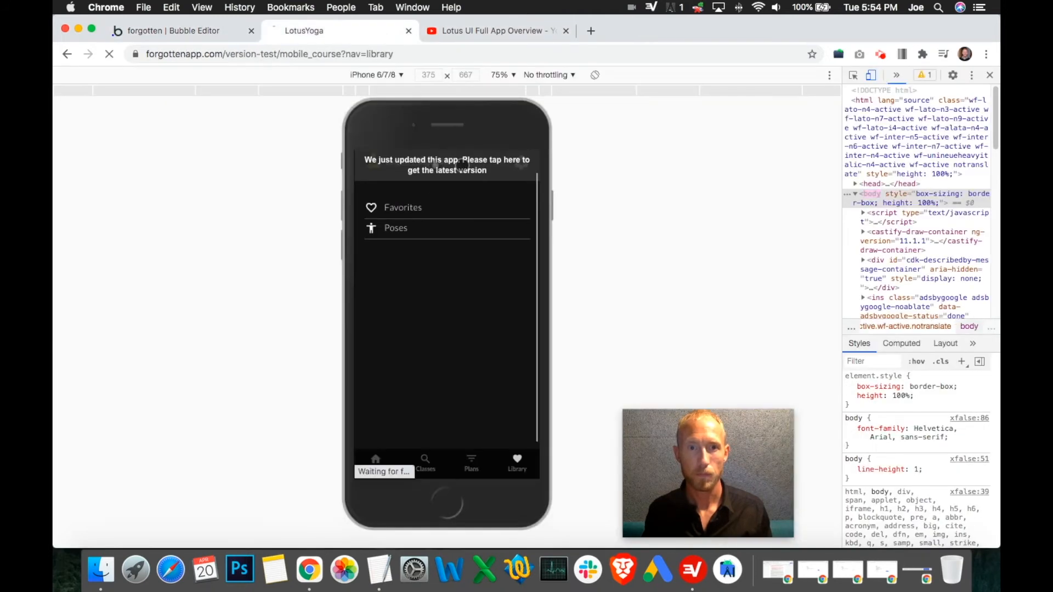
{"action": "scroll", "coordinate": [498, 195], "scroll_direction": "up", "scroll_amount": 1}
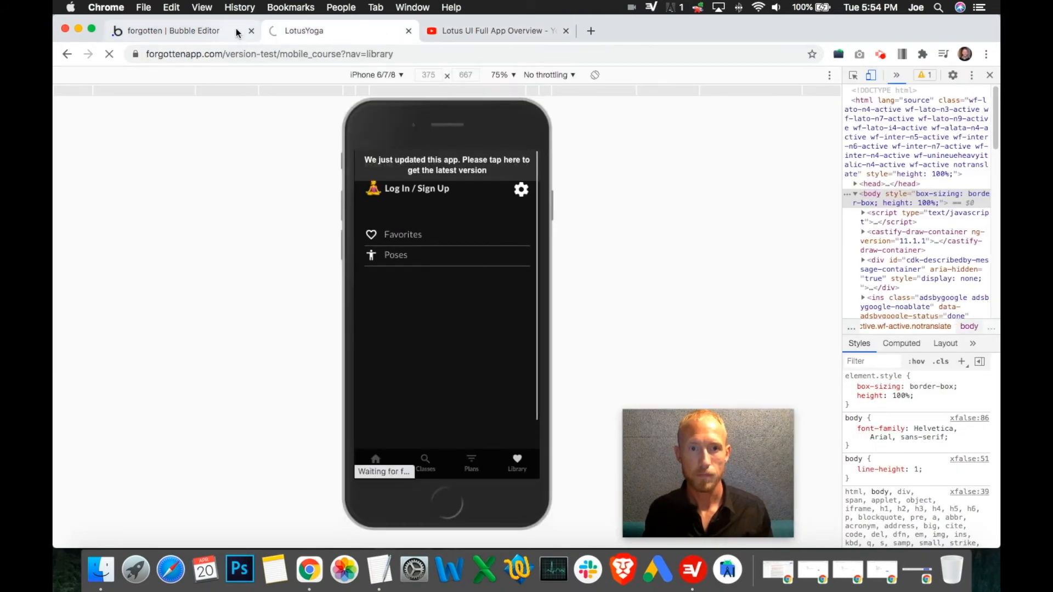
- Set the Y position of the Poses row group to 216
{"action": "left_click", "coordinate": [188, 30]}
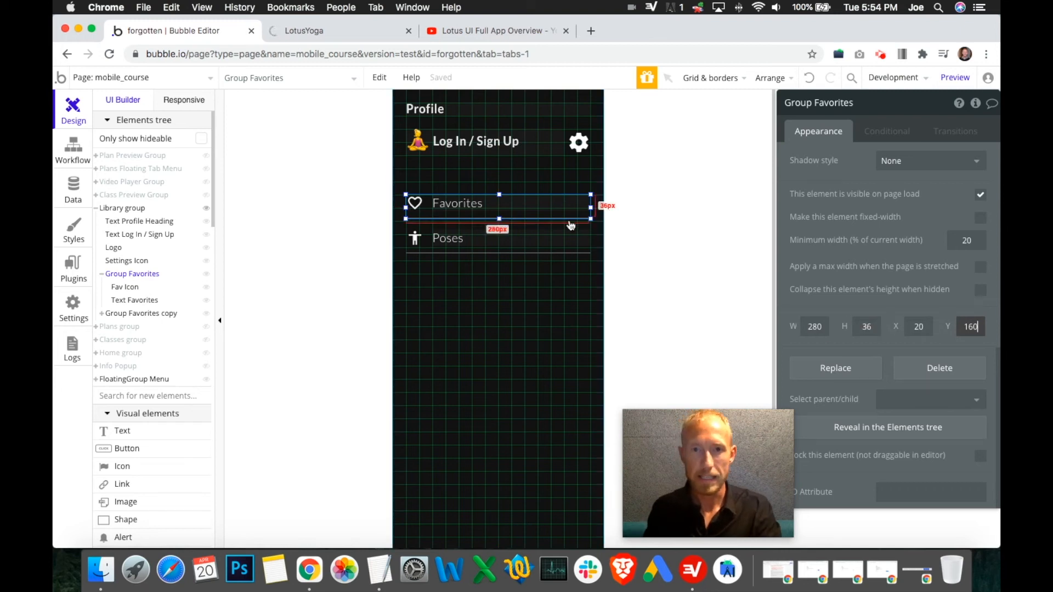
{"action": "left_click", "coordinate": [547, 250]}
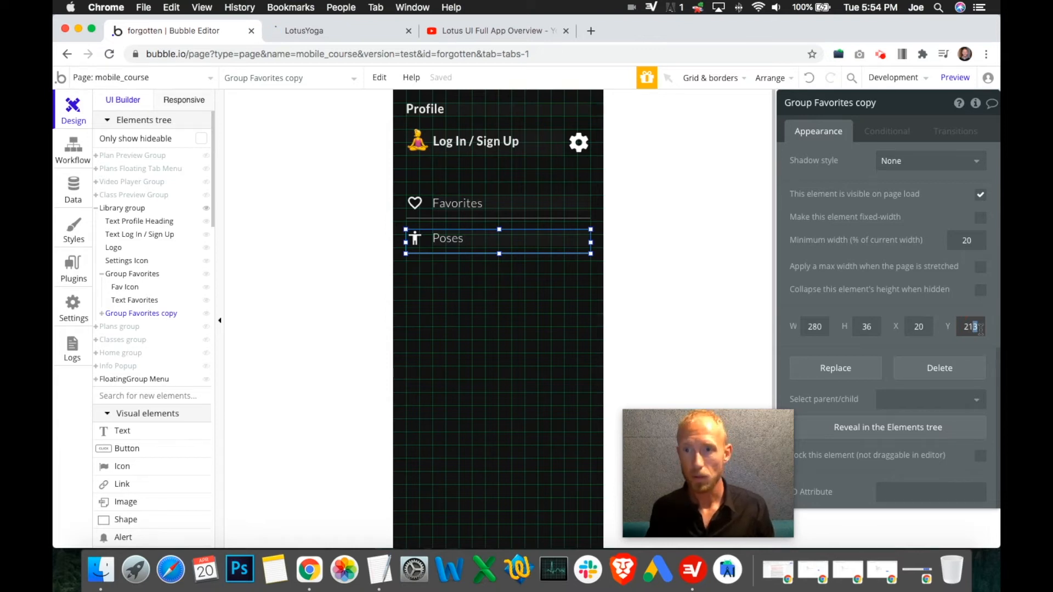
{"action": "type", "text": "6"}
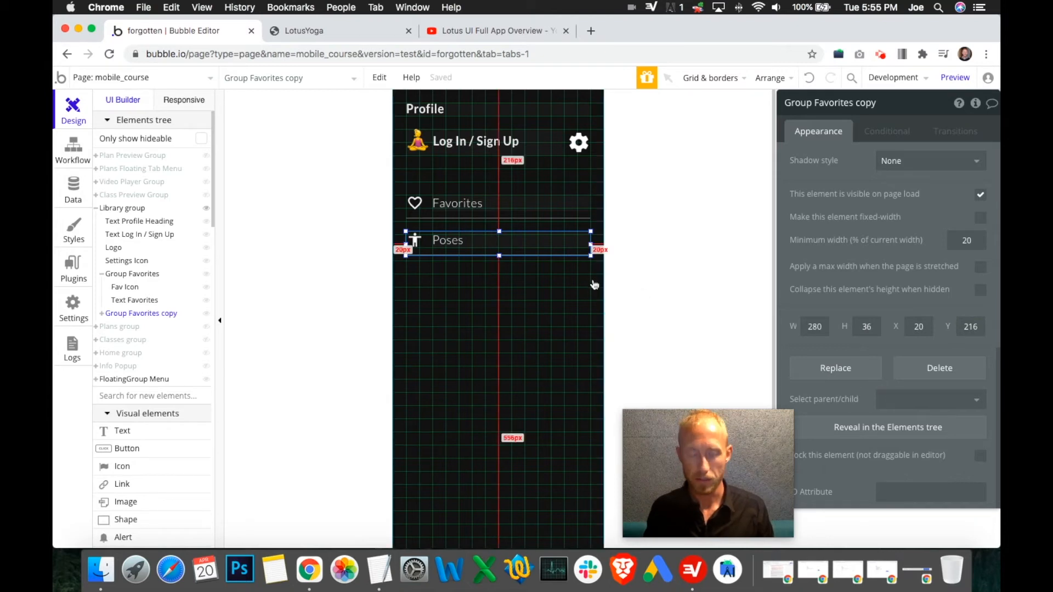
- Duplicate the Poses row group and place the copy below it at Y 272, aligned with the other rows
{"action": "left_click", "coordinate": [469, 271]}
{"action": "left_click", "coordinate": [470, 247]}
{"action": "key", "text": "super+c"}
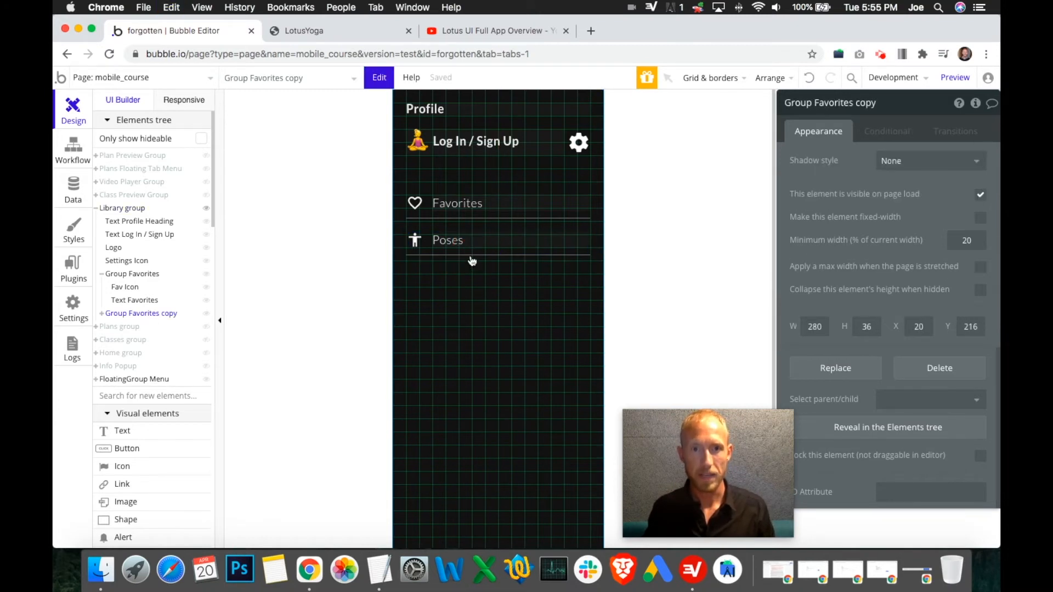
{"action": "key", "text": "super+v"}
{"action": "left_click", "coordinate": [463, 281]}
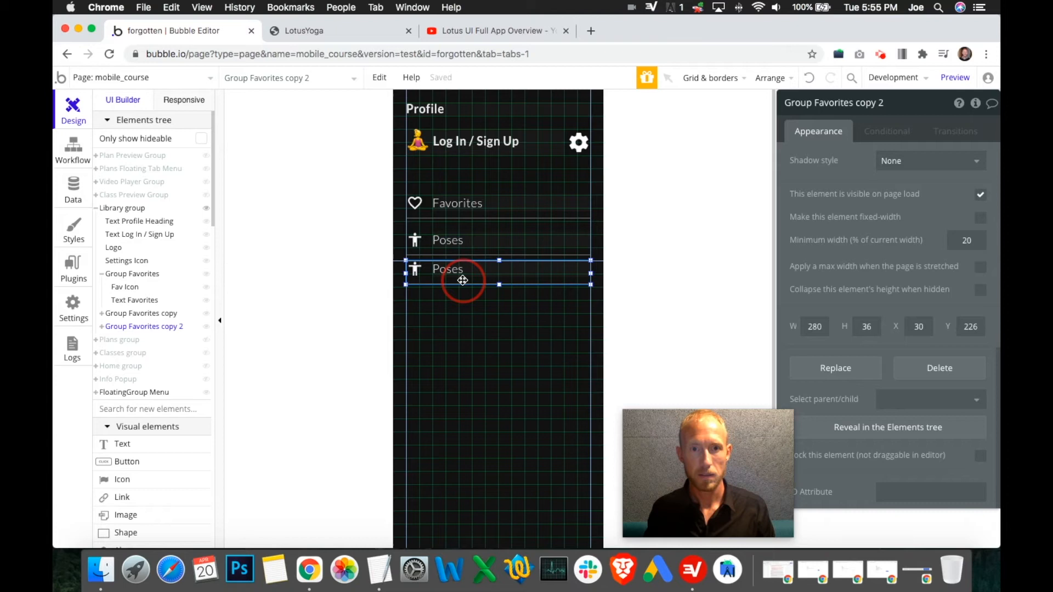
{"action": "type", "text": "72"}
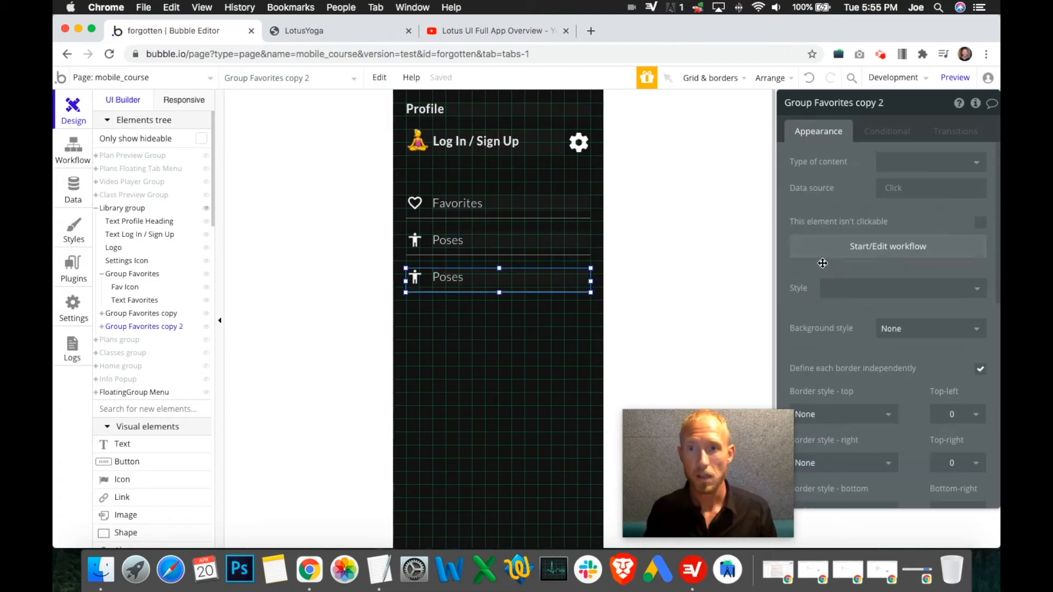
- Check the row names in the reference video and rename the third row's group as Group Badges
{"action": "left_click", "coordinate": [884, 133]}
{"action": "left_click", "coordinate": [828, 133]}
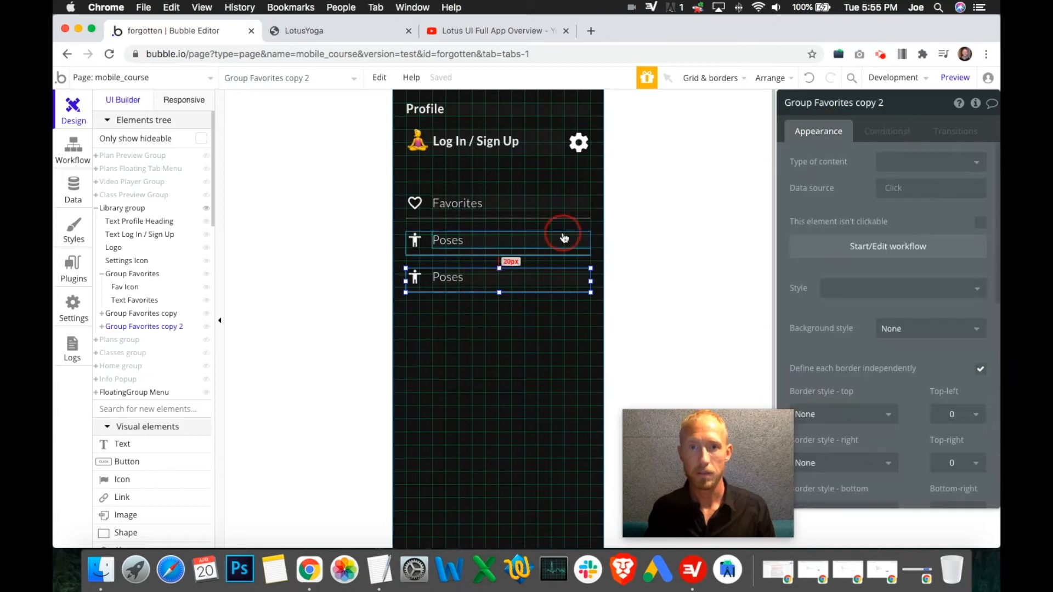
{"action": "double_click", "coordinate": [849, 102]}
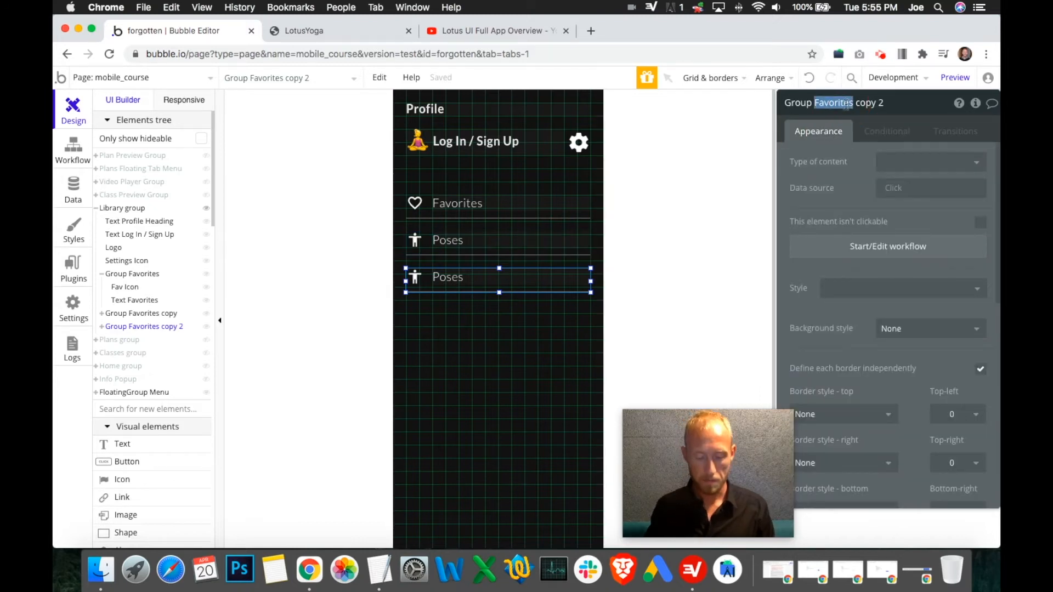
{"action": "left_click", "coordinate": [494, 31]}
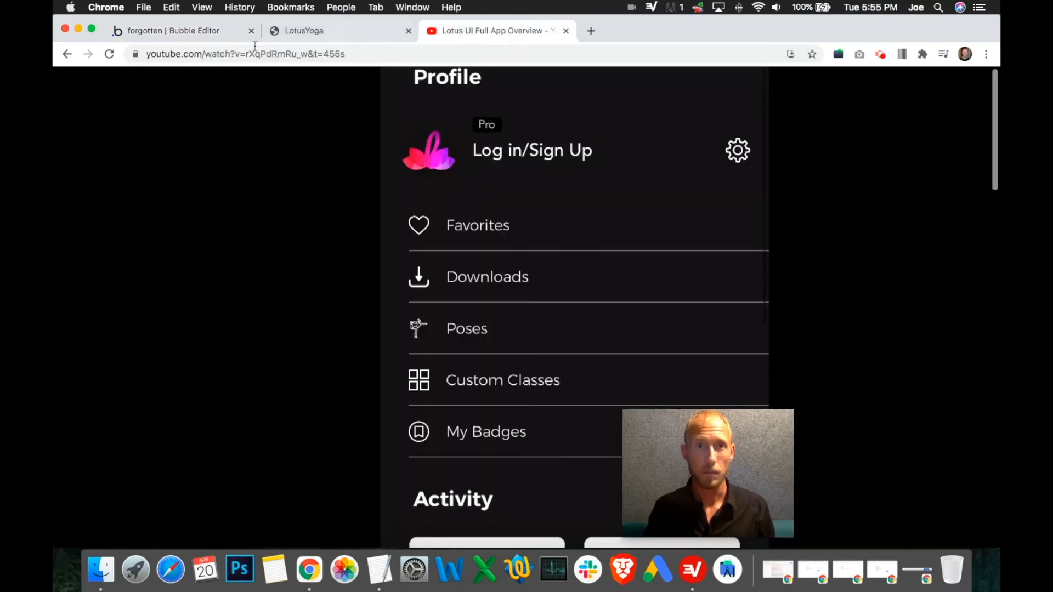
{"action": "left_click", "coordinate": [219, 34]}
{"action": "double_click", "coordinate": [836, 103]}
{"action": "type", "text": "Badges copy 2"}
{"action": "key", "text": "shift+End"}
{"action": "key", "text": "BackSpace"}
{"action": "key", "text": "Return"}
- Rename the text element in the Poses row as Text Poses
{"action": "left_click", "coordinate": [478, 244]}
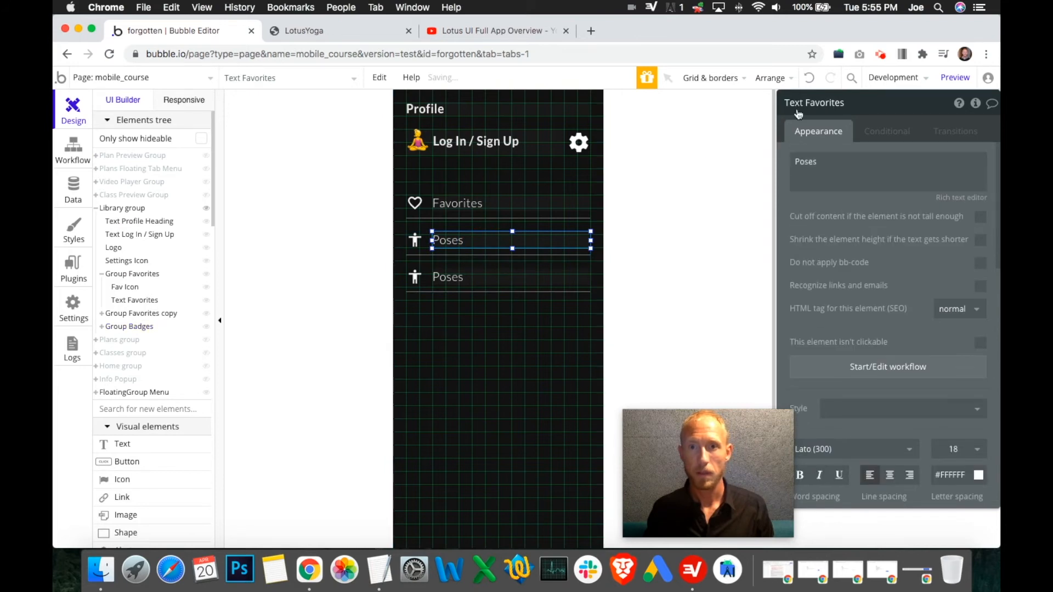
{"action": "double_click", "coordinate": [831, 103]}
{"action": "type", "text": "Pose"}
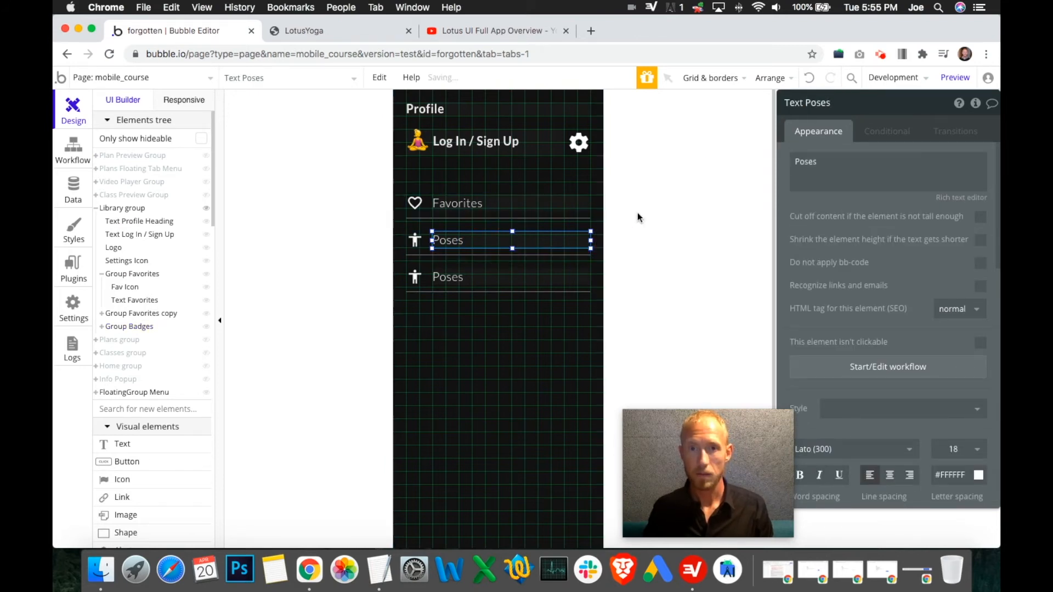
- Change the third row's label to "Badges" and rename its text element as Text Badges
{"action": "left_click", "coordinate": [462, 277]}
{"action": "double_click", "coordinate": [807, 164]}
{"action": "type", "text": "Badges"}
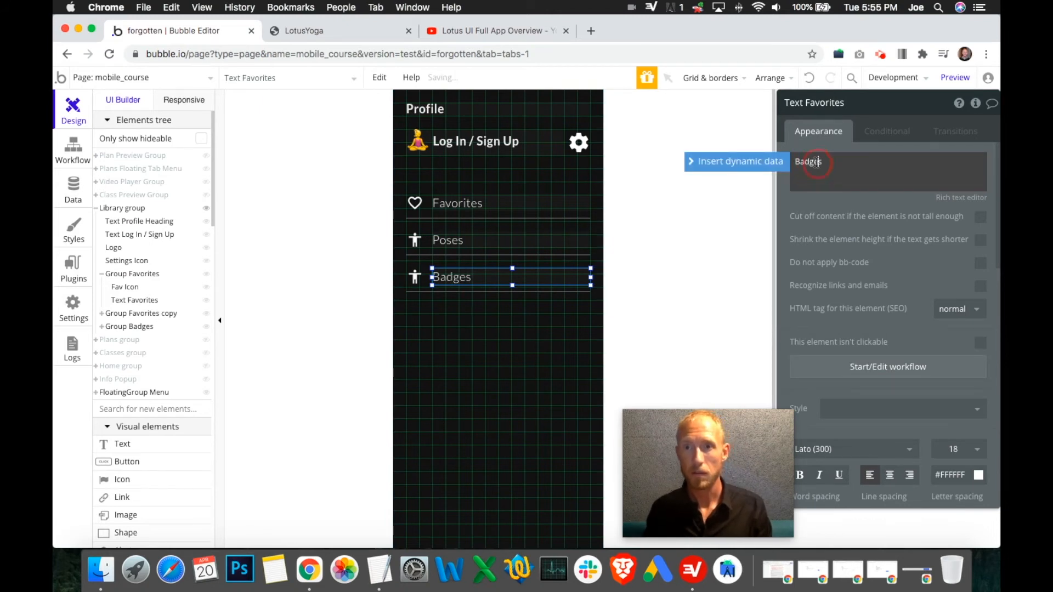
{"action": "double_click", "coordinate": [818, 163]}
{"action": "key", "text": "super+c"}
{"action": "double_click", "coordinate": [828, 103]}
{"action": "key", "text": "super+v"}
{"action": "key", "text": "Return"}
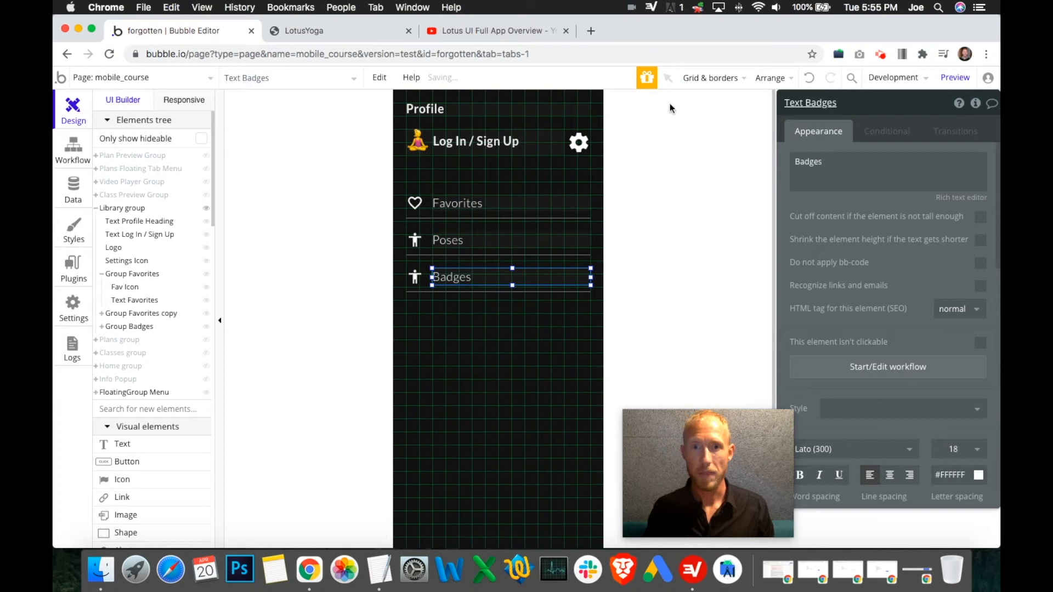
- Check the badge icon in the reference video and change the Badges row's icon to the filled star
{"action": "left_click", "coordinate": [415, 277]}
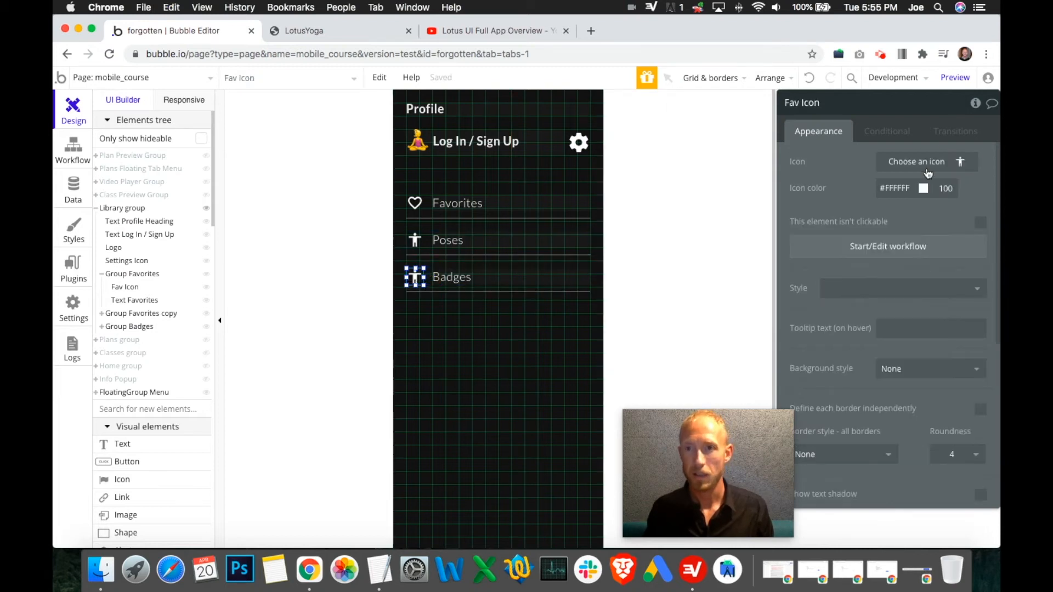
{"action": "left_click", "coordinate": [927, 174]}
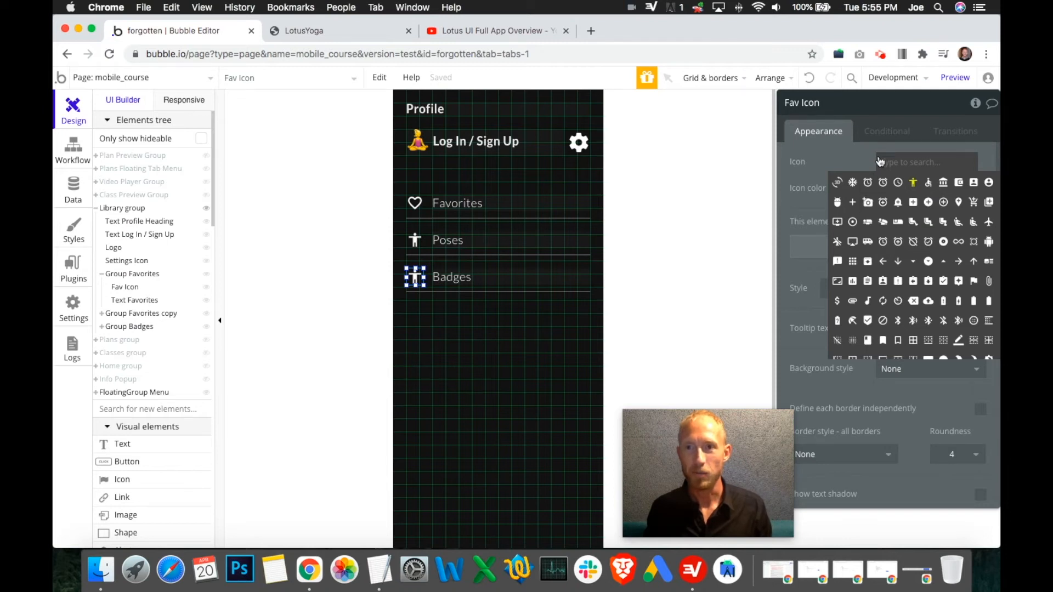
{"action": "left_click", "coordinate": [492, 32]}
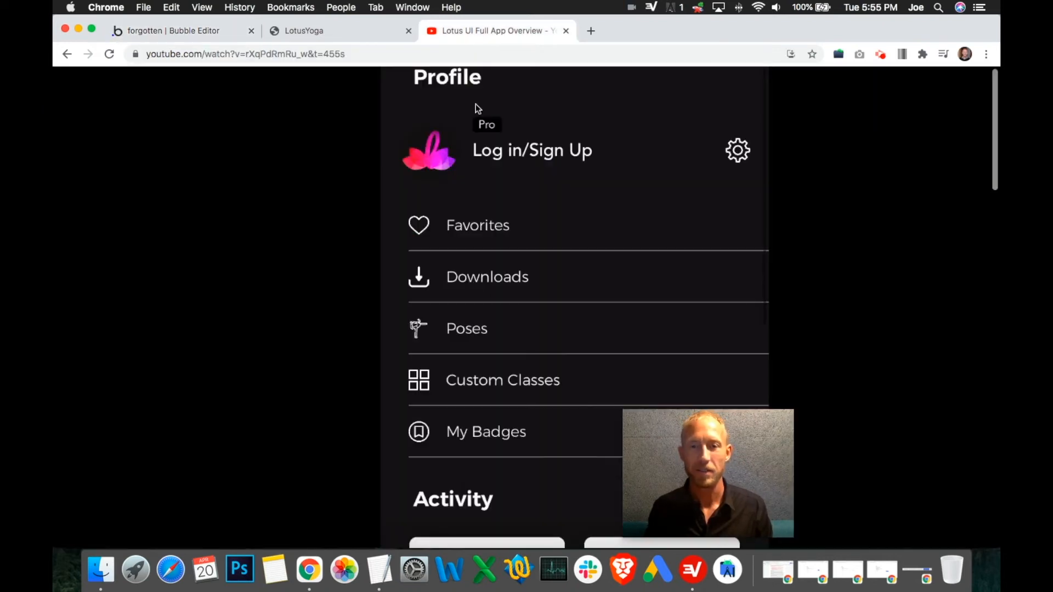
{"action": "left_click", "coordinate": [176, 31]}
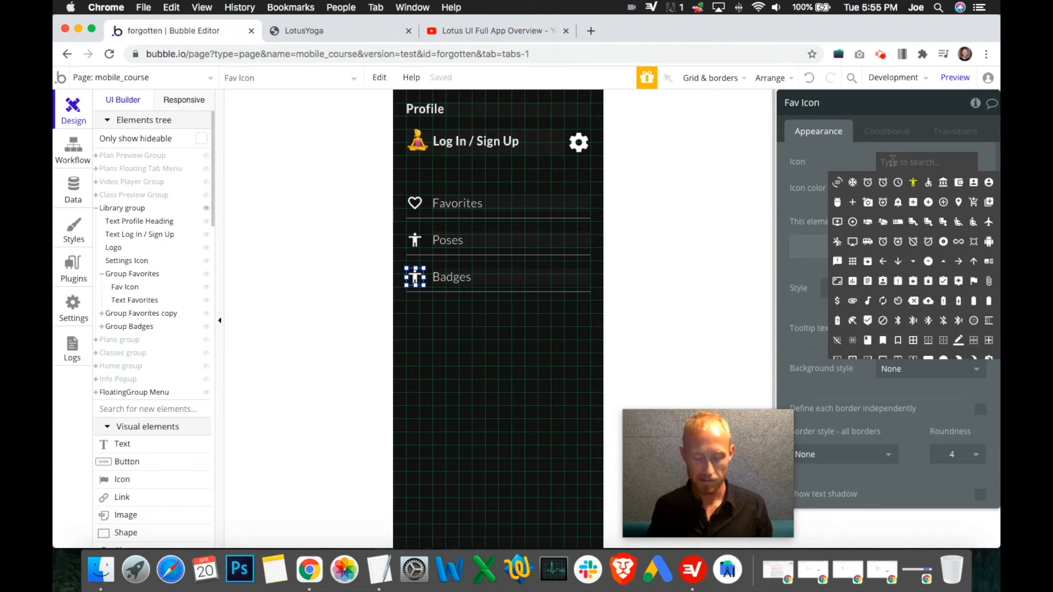
{"action": "type", "text": "badg"}
{"action": "key", "text": "BackSpace"}
{"action": "key", "text": "BackSpace"}
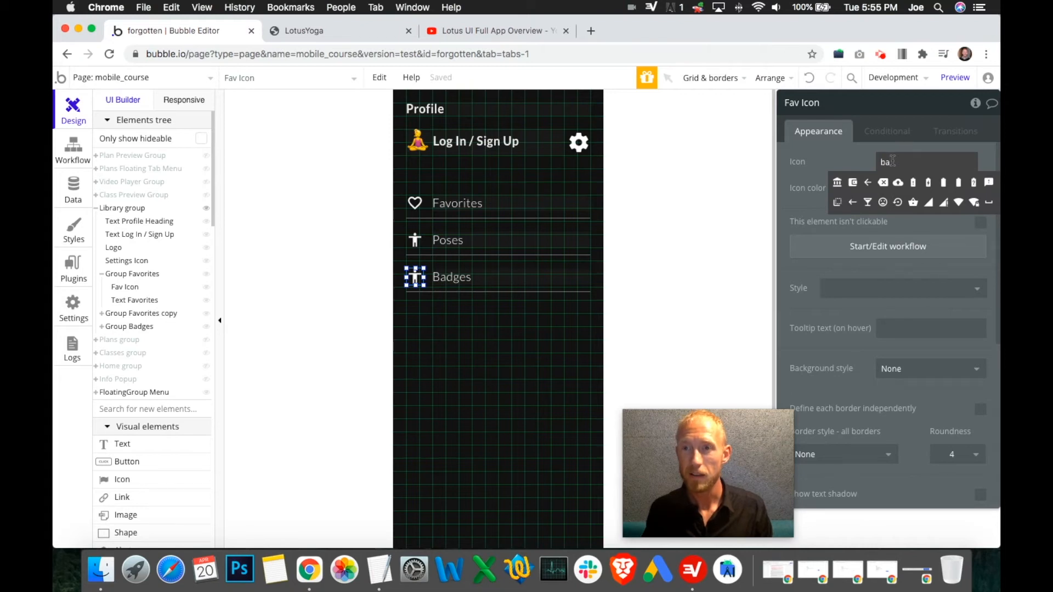
{"action": "key", "text": "BackSpace"}
{"action": "key", "text": "BackSpace"}
{"action": "type", "text": "star"}
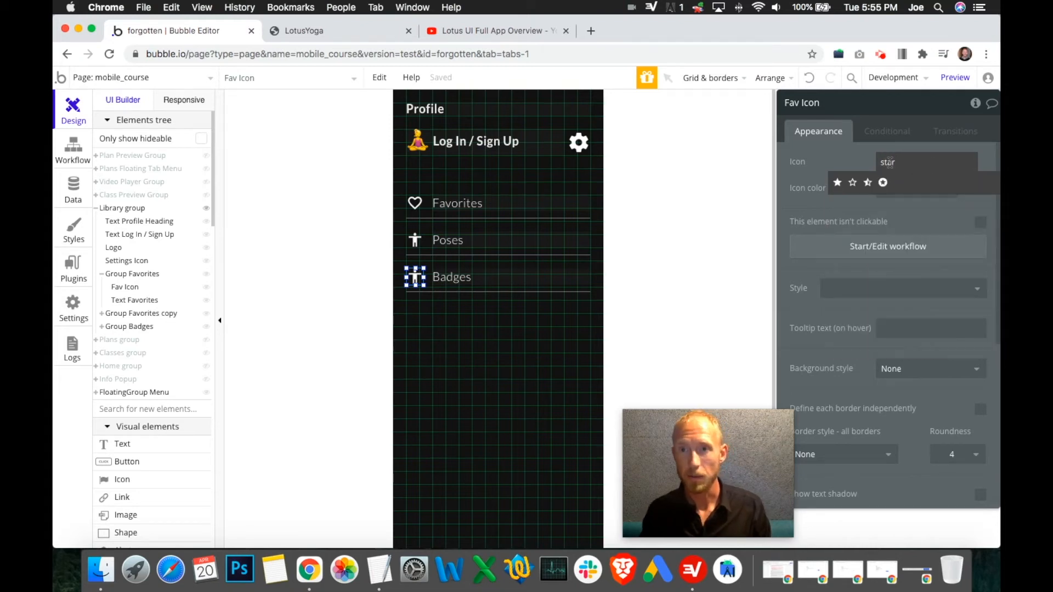
{"action": "left_click", "coordinate": [837, 182]}
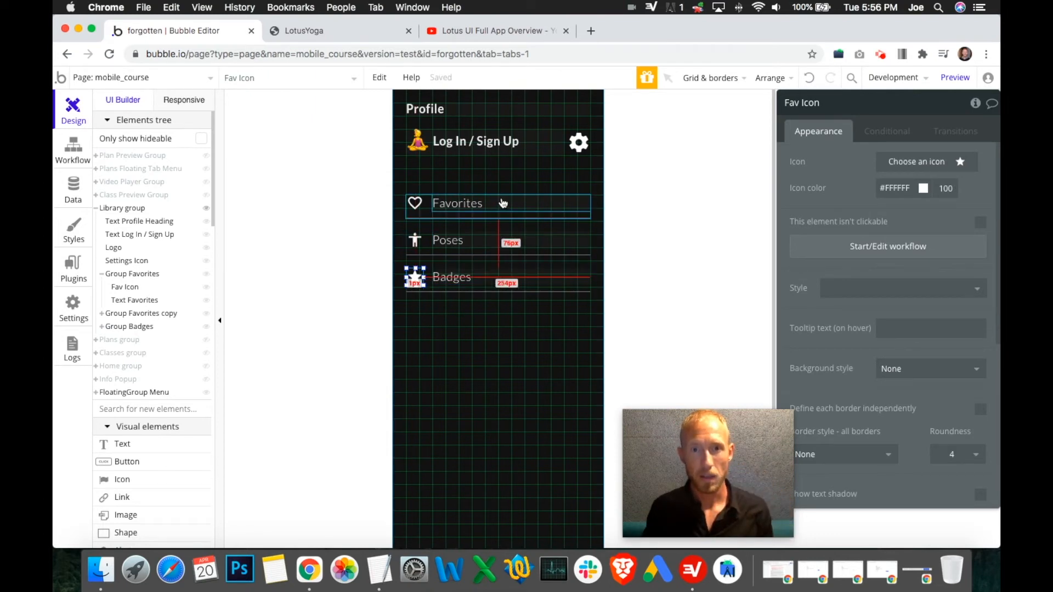
- Move the Favorites, Poses and Badges row groups up together until the Favorites group sits at Y 141
{"action": "left_click", "coordinate": [498, 225]}
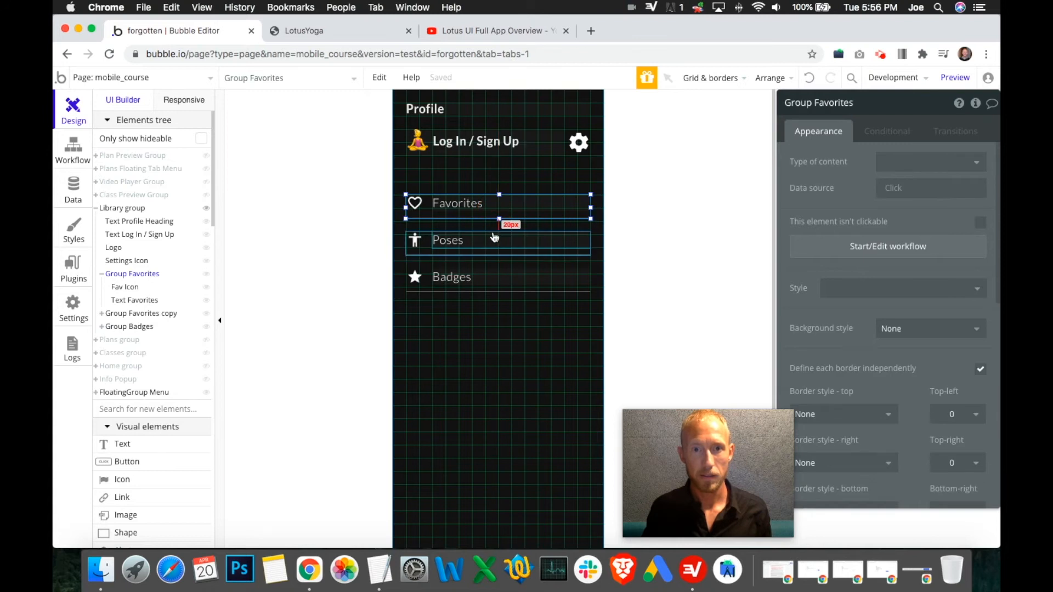
{"action": "left_click", "coordinate": [475, 253]}
{"action": "left_click", "coordinate": [484, 291]}
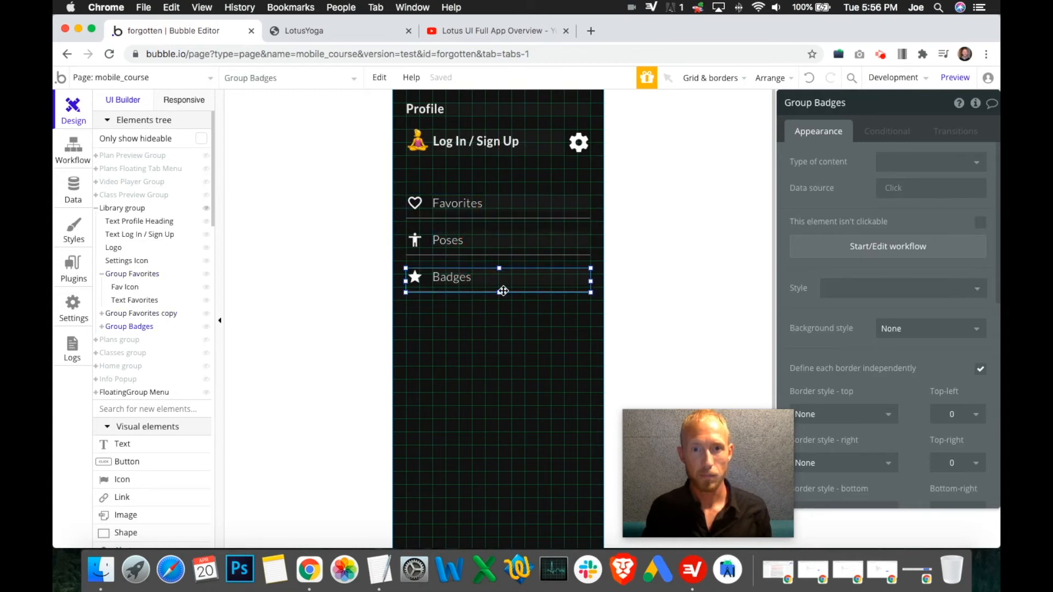
{"action": "left_click", "coordinate": [497, 250], "text": "shift"}
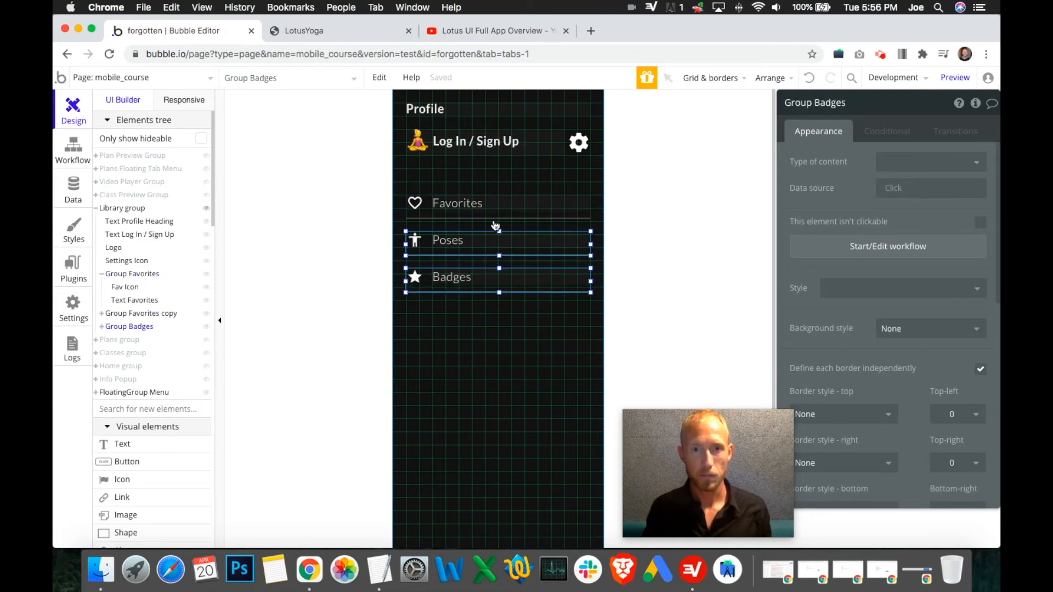
{"action": "key", "text": "Up"}
{"action": "key", "text": "Up"}
{"action": "key", "text": "Up"}
{"action": "key", "text": "Up"}
{"action": "key", "text": "Up"}
{"action": "key", "text": "Up"}
{"action": "key", "text": "Up"}
{"action": "key", "text": "Up"}
{"action": "key", "text": "Up"}
{"action": "key", "text": "Up"}
{"action": "key", "text": "Up"}
{"action": "key", "text": "Up"}
{"action": "key", "text": "Up"}
{"action": "key", "text": "Up"}
{"action": "key", "text": "Up"}
{"action": "key", "text": "Up"}
{"action": "key", "text": "Up"}
{"action": "key", "text": "Up"}
{"action": "key", "text": "Up"}
{"action": "key", "text": "Up"}
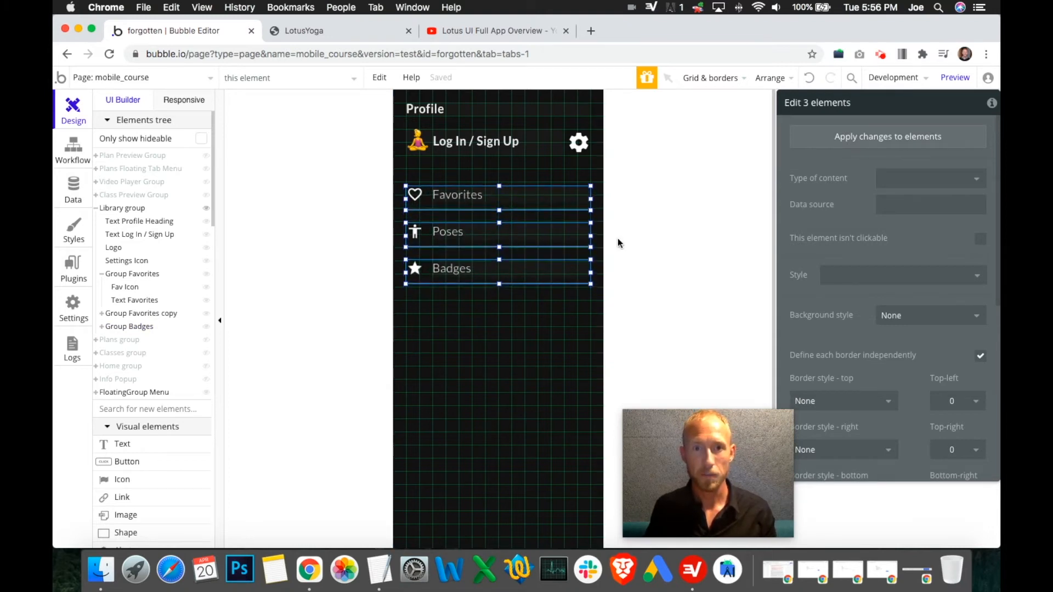
{"action": "key", "text": "Up"}
{"action": "key", "text": "Up"}
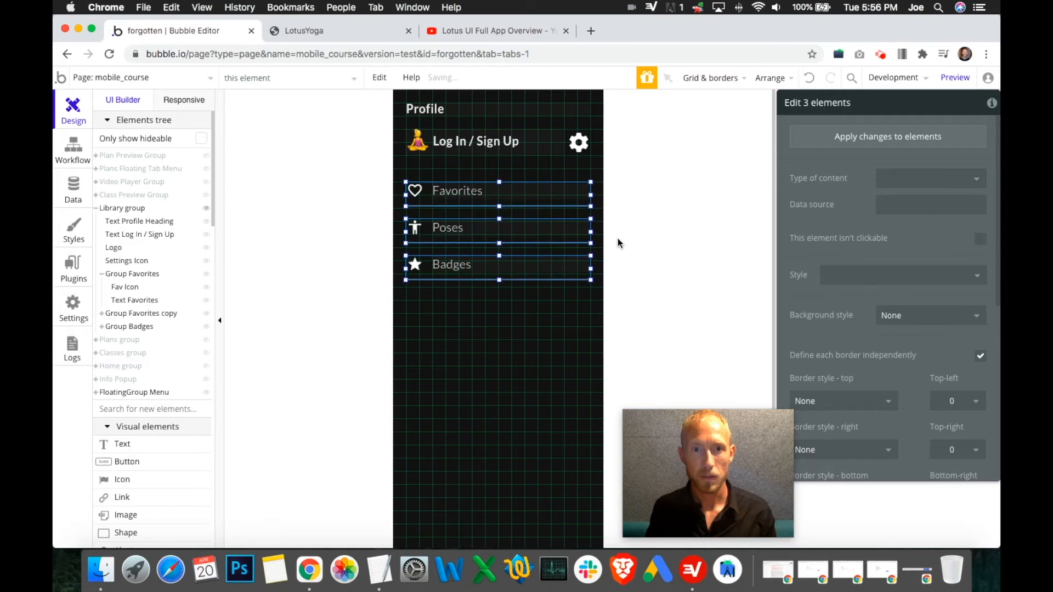
- Check the Favorites group's position and nudge all three row groups up by one more pixel
{"action": "left_click", "coordinate": [546, 204]}
{"action": "scroll", "coordinate": [881, 312], "scroll_direction": "down", "scroll_amount": 5}
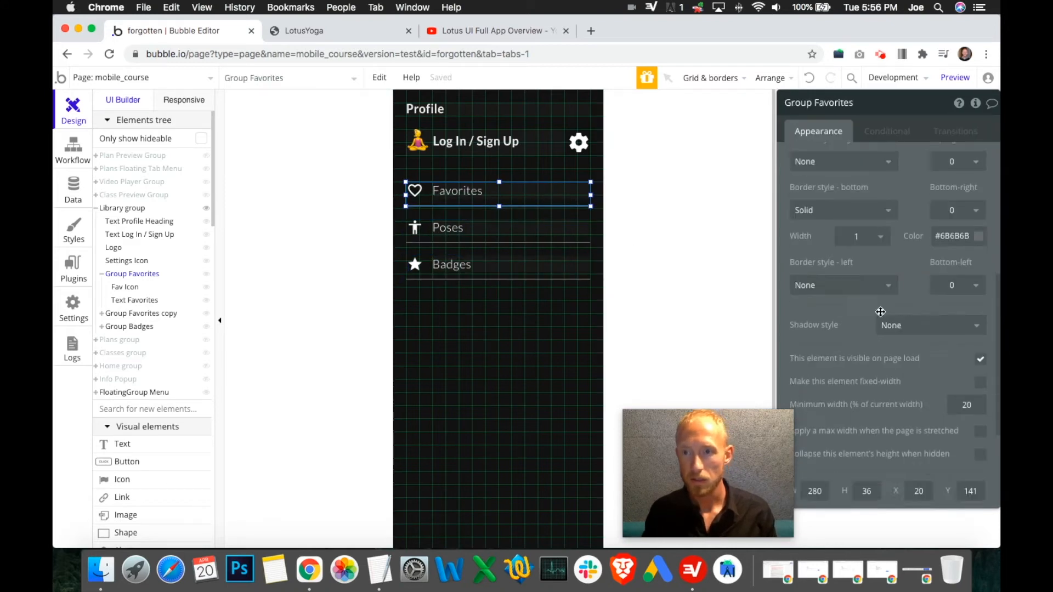
{"action": "left_click", "coordinate": [539, 239], "text": "shift"}
{"action": "left_click", "coordinate": [534, 276], "text": "shift"}
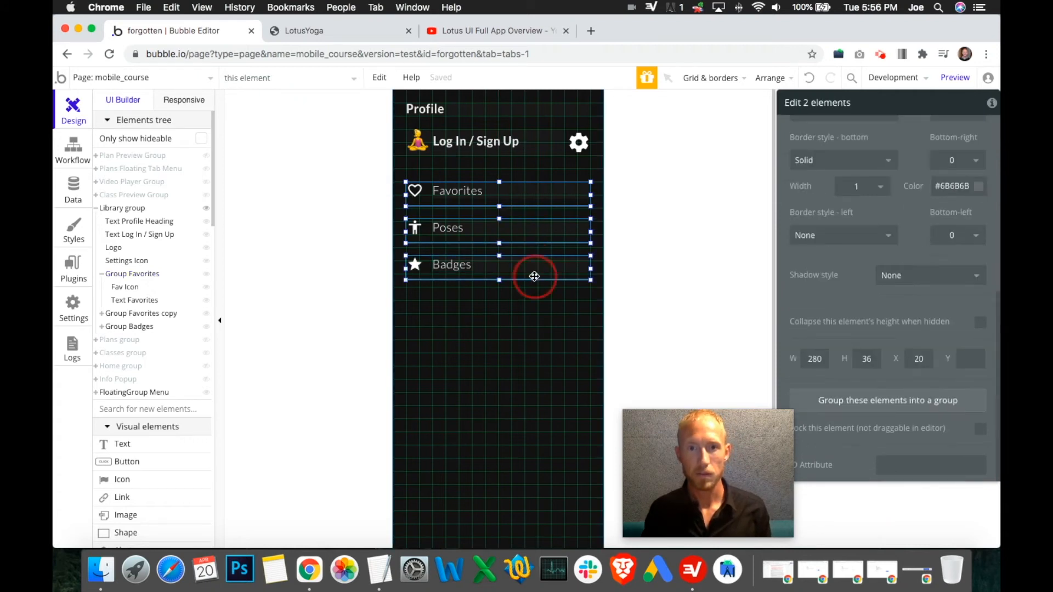
{"action": "key", "text": "Up"}
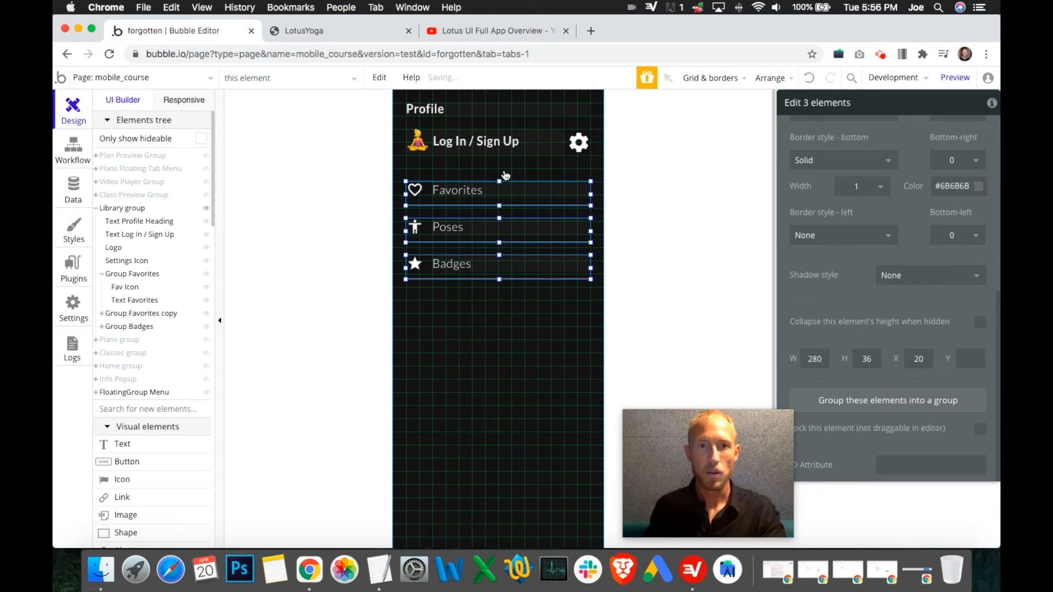
- Compare the Profile rows with the reference video and look in on the app preview
{"action": "left_click", "coordinate": [479, 284]}
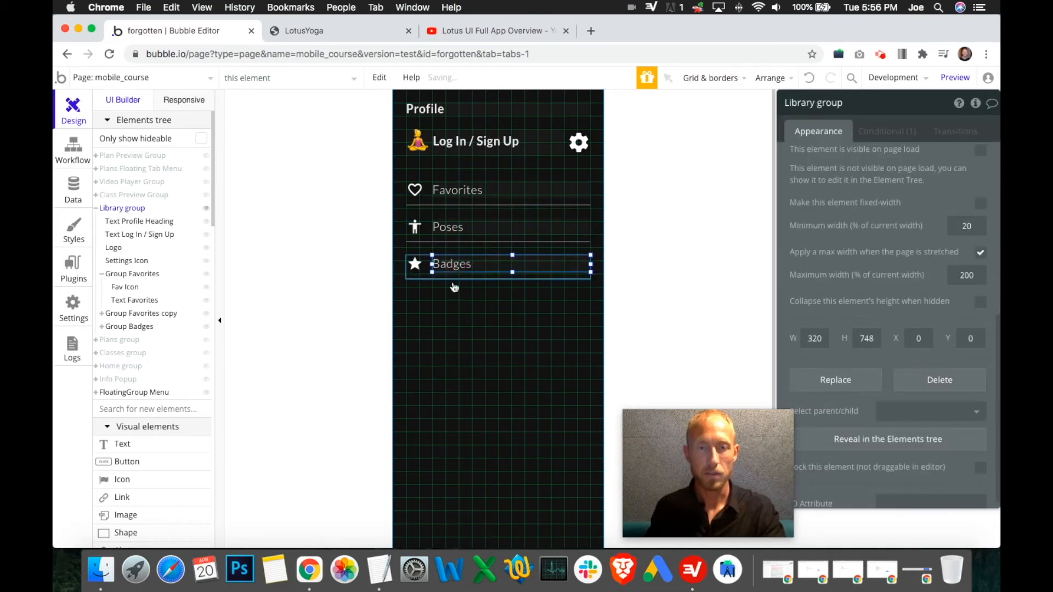
{"action": "left_click", "coordinate": [455, 268]}
{"action": "left_click", "coordinate": [477, 30]}
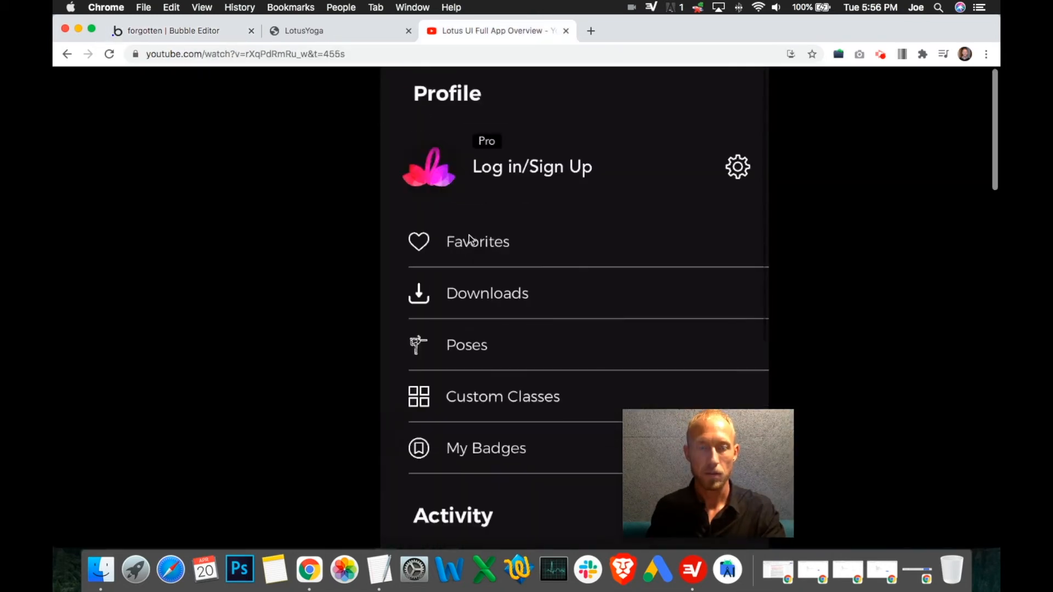
{"action": "left_click", "coordinate": [310, 33]}
{"action": "left_click", "coordinate": [187, 33]}
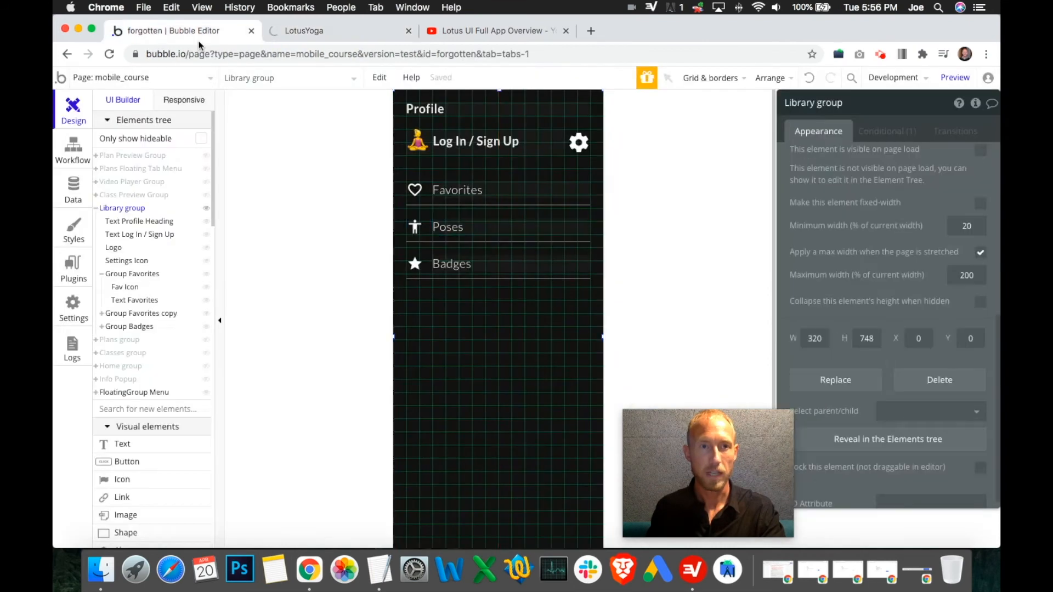
- Create a workflow event for when Group Favorites is clicked, leaving it without actions, and return to the page design
{"action": "left_click", "coordinate": [429, 203]}
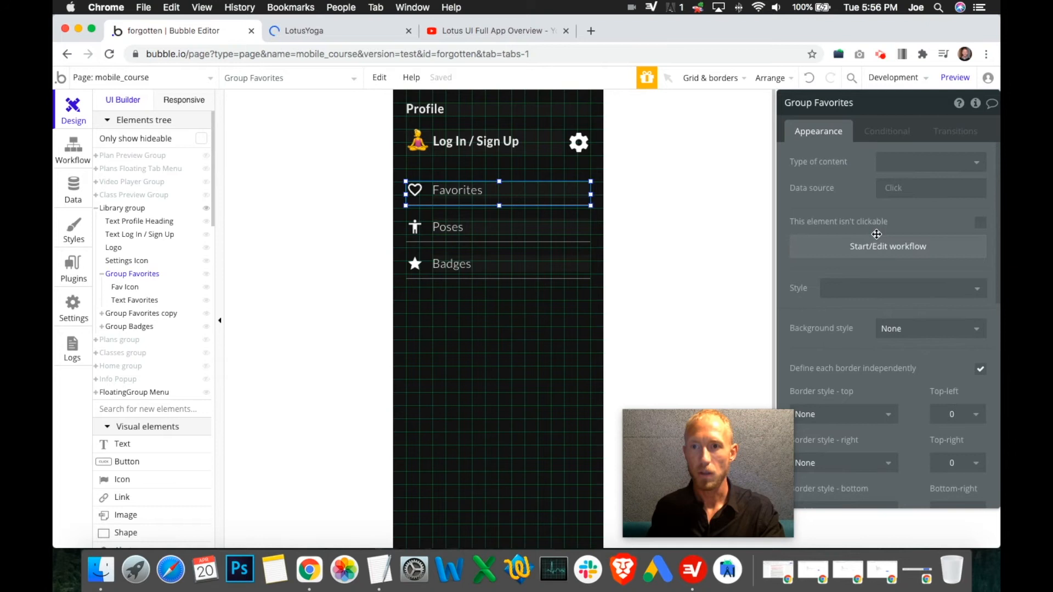
{"action": "left_click", "coordinate": [871, 245]}
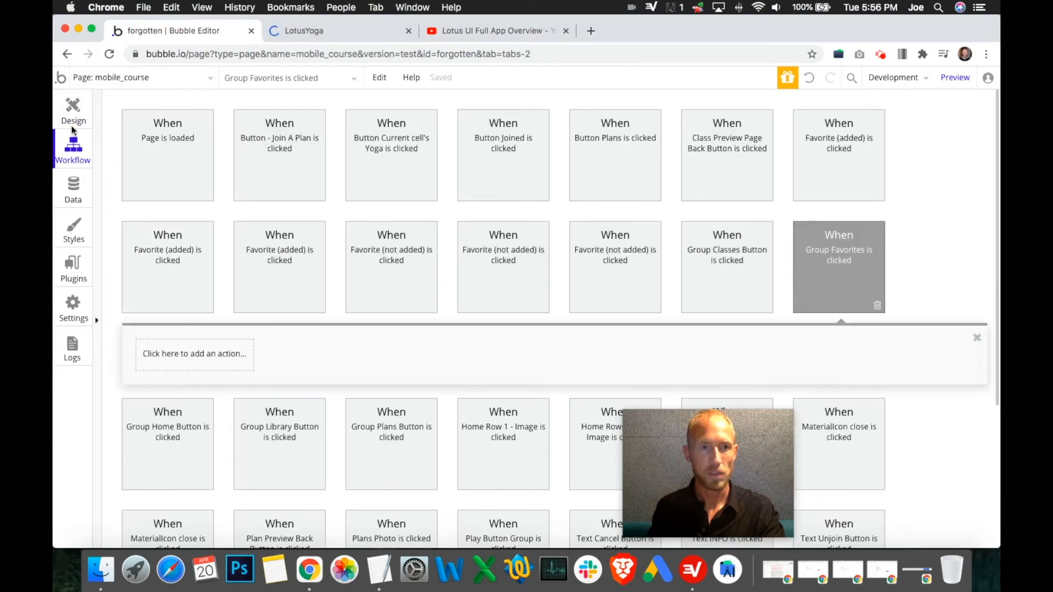
{"action": "left_click", "coordinate": [73, 111]}
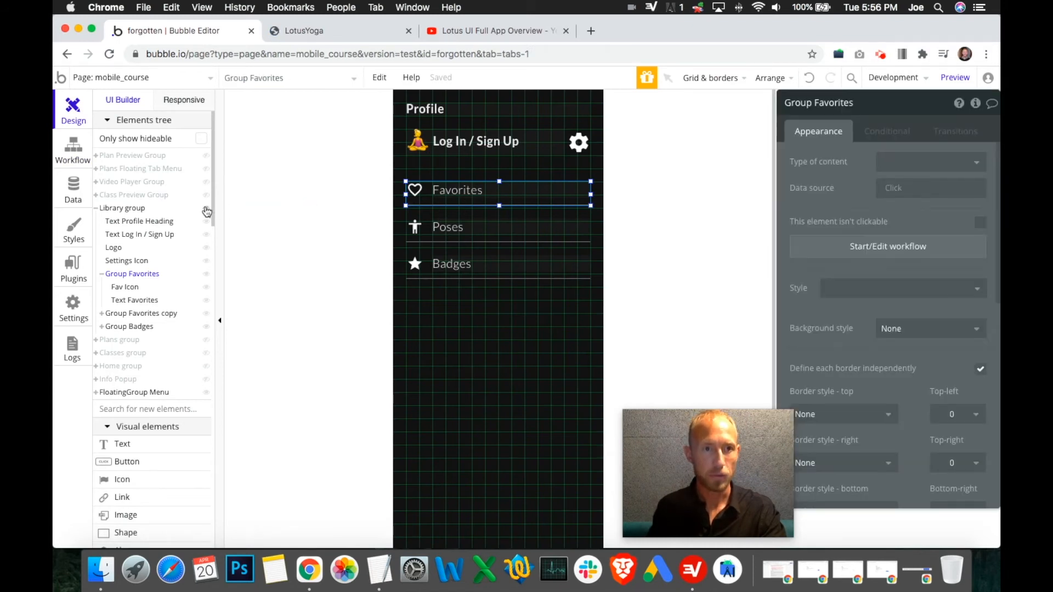
- Toggle the Library group's display on the canvas and check the updated Profile rows in the phone preview
{"action": "left_click", "coordinate": [95, 208]}
{"action": "left_click", "coordinate": [95, 208]}
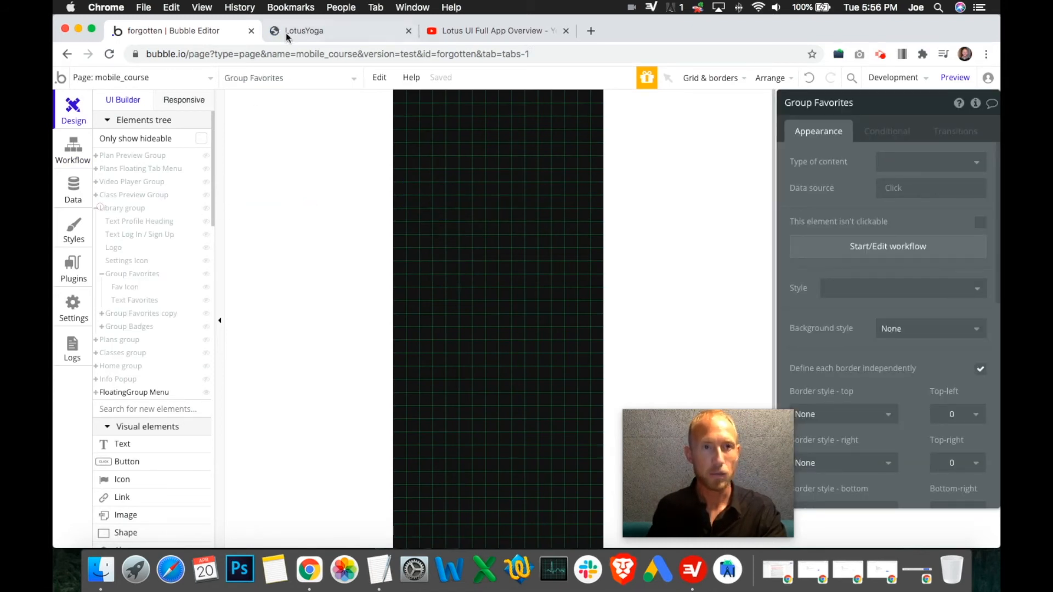
{"action": "left_click", "coordinate": [360, 33]}
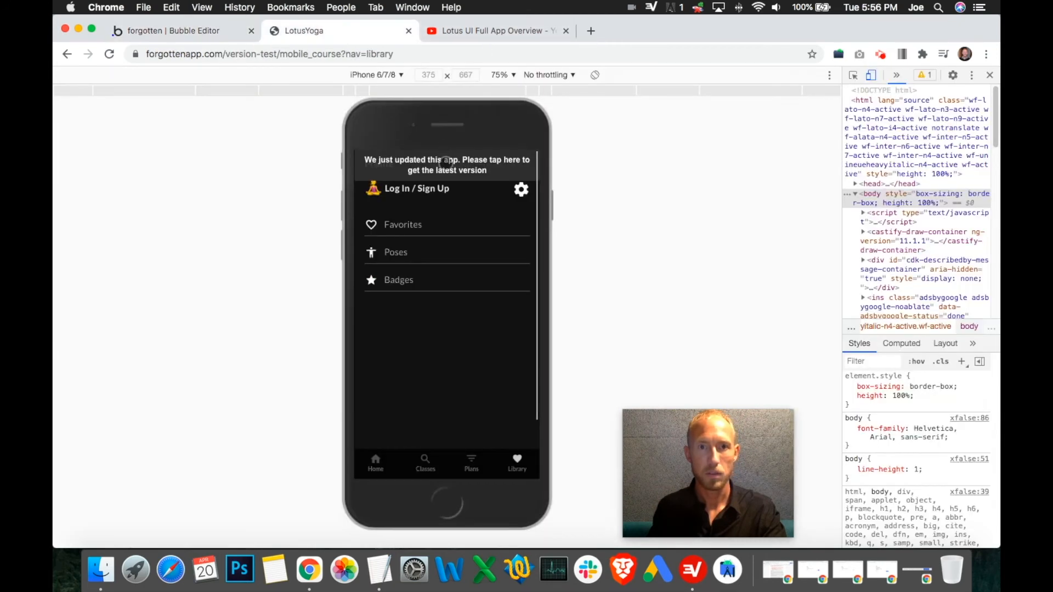
- Play the reference video through the Favorite Classes screen and pause it to examine the class list and filters
{"action": "left_click", "coordinate": [463, 33]}
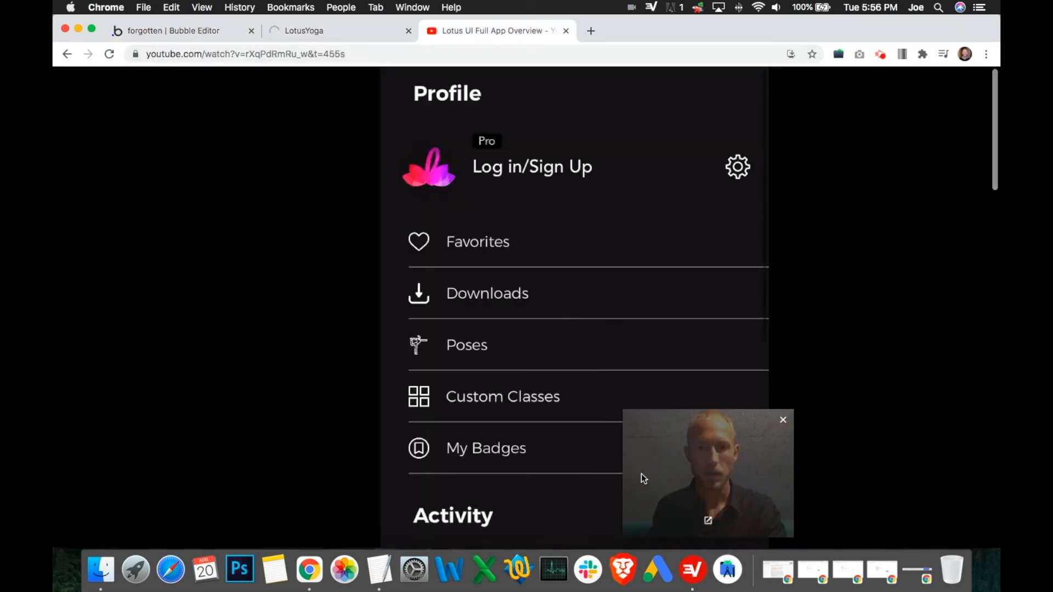
{"action": "left_click", "coordinate": [560, 363]}
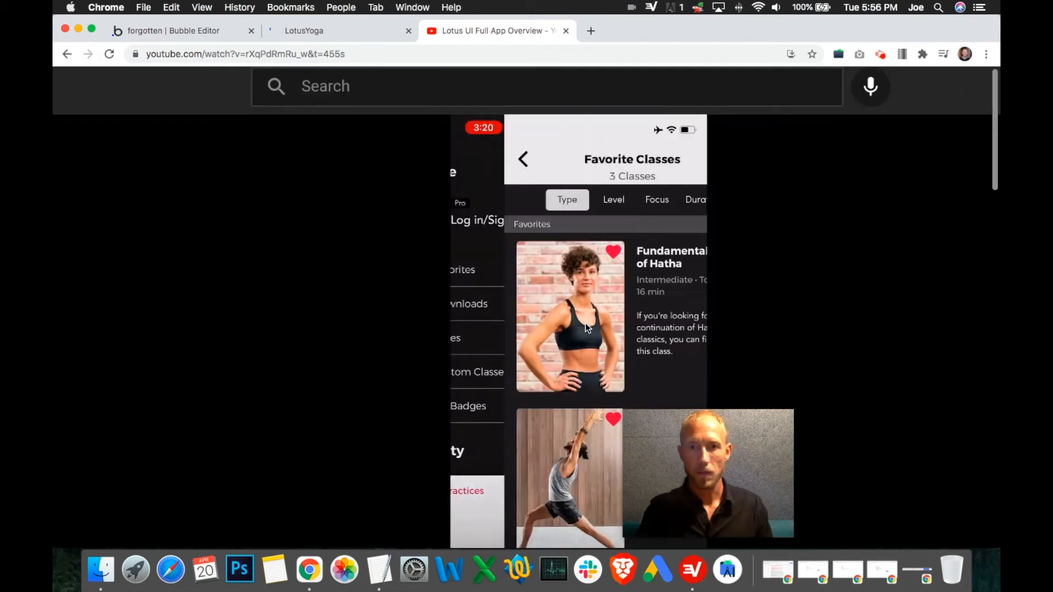
{"action": "scroll", "coordinate": [643, 308], "scroll_direction": "down", "scroll_amount": 1}
{"action": "left_click", "coordinate": [759, 279]}
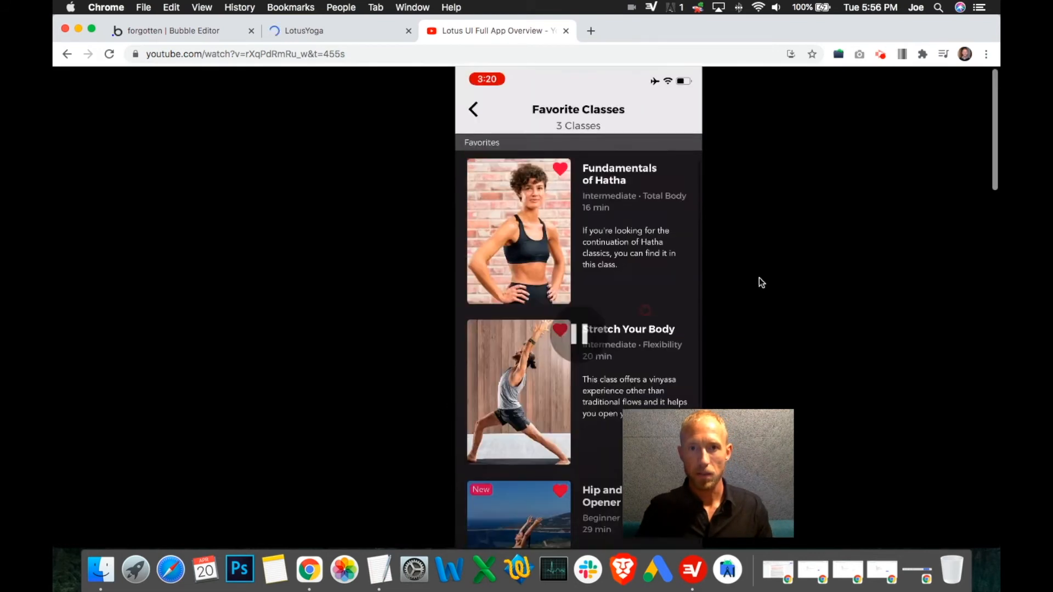
{"action": "scroll", "coordinate": [759, 278], "scroll_direction": "down", "scroll_amount": 3}
{"action": "left_click", "coordinate": [712, 277]}
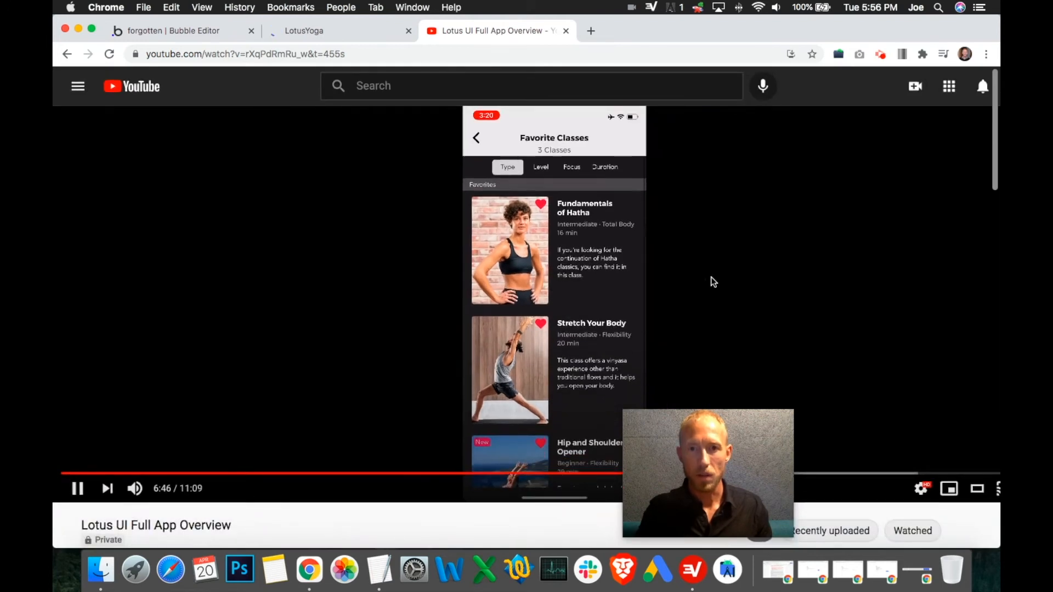
{"action": "left_click", "coordinate": [712, 281]}
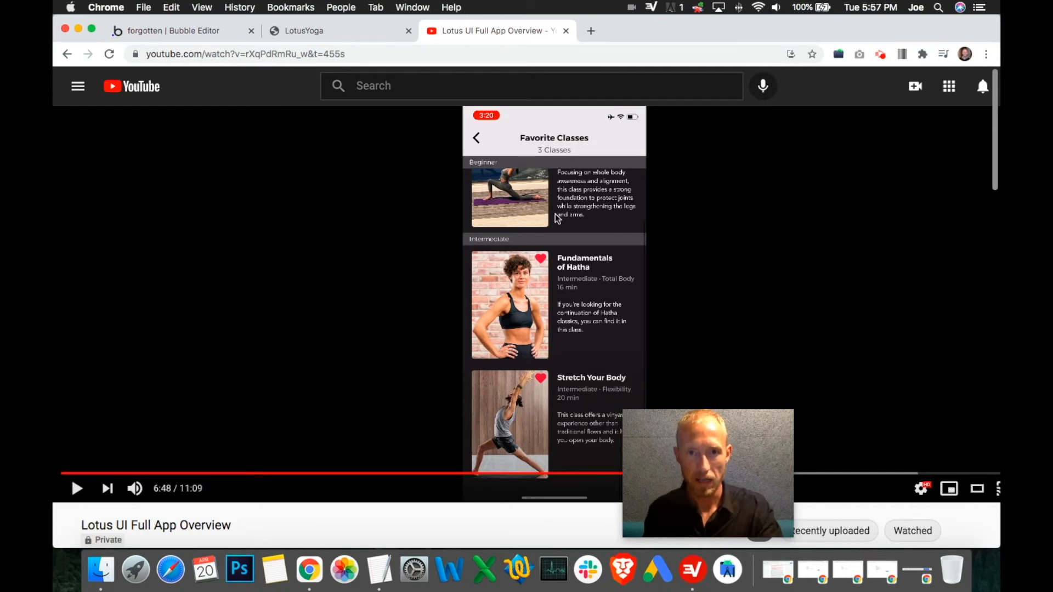
- Preview the Profile screen at the iPhone 5/SE and iPad device sizes
{"action": "left_click", "coordinate": [208, 32]}
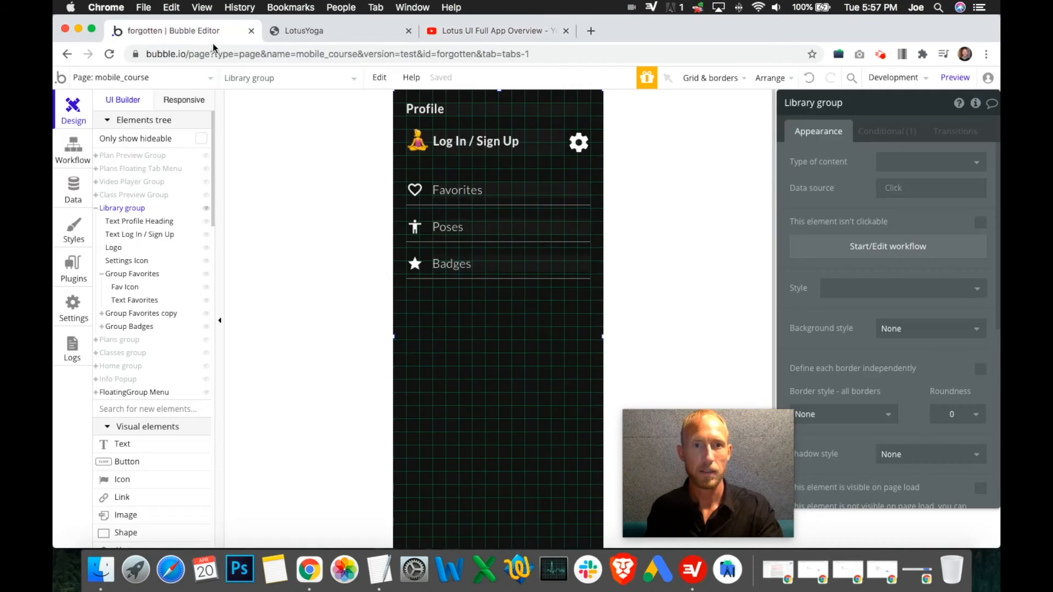
{"action": "left_click", "coordinate": [367, 39]}
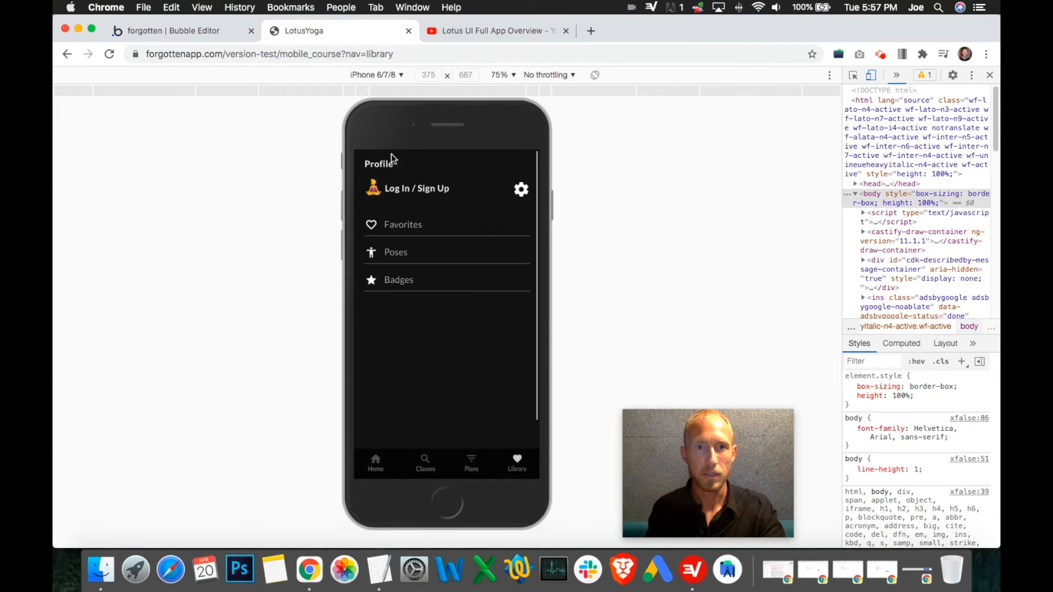
{"action": "left_click", "coordinate": [378, 75]}
{"action": "left_click", "coordinate": [396, 176]}
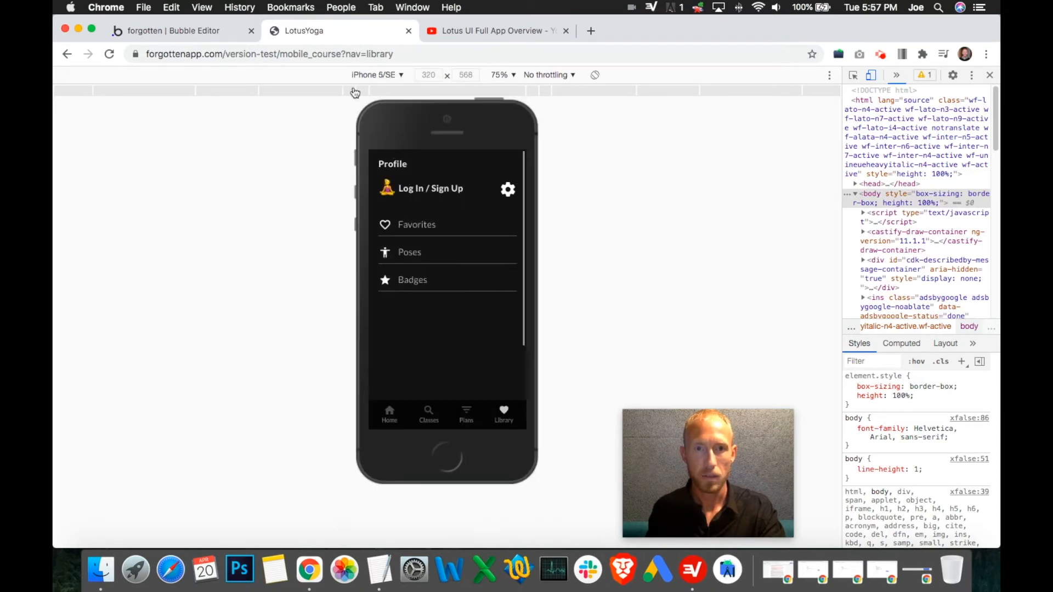
{"action": "left_click", "coordinate": [375, 76]}
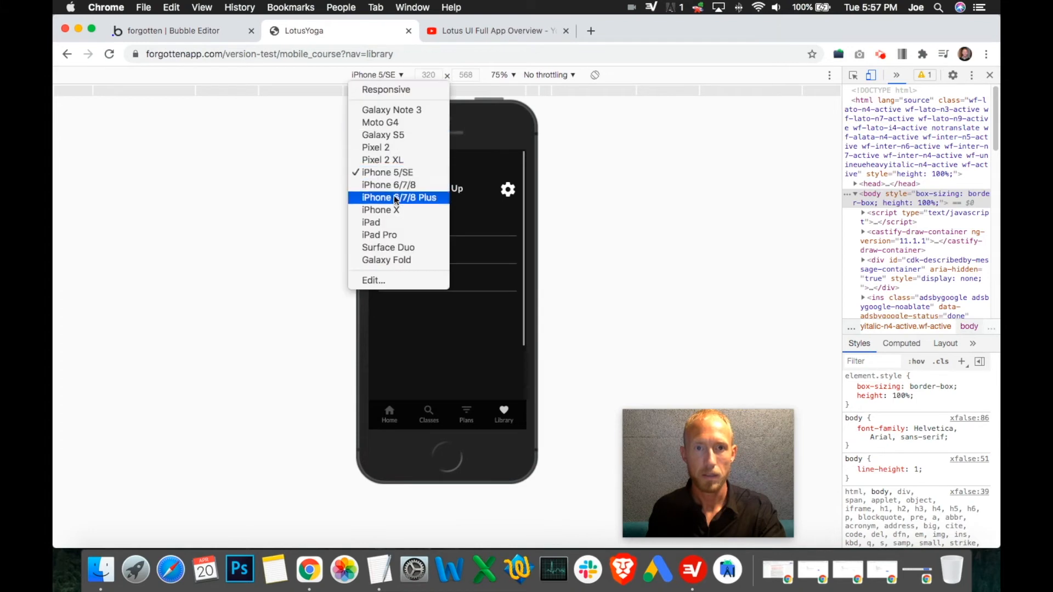
{"action": "left_click", "coordinate": [394, 223]}
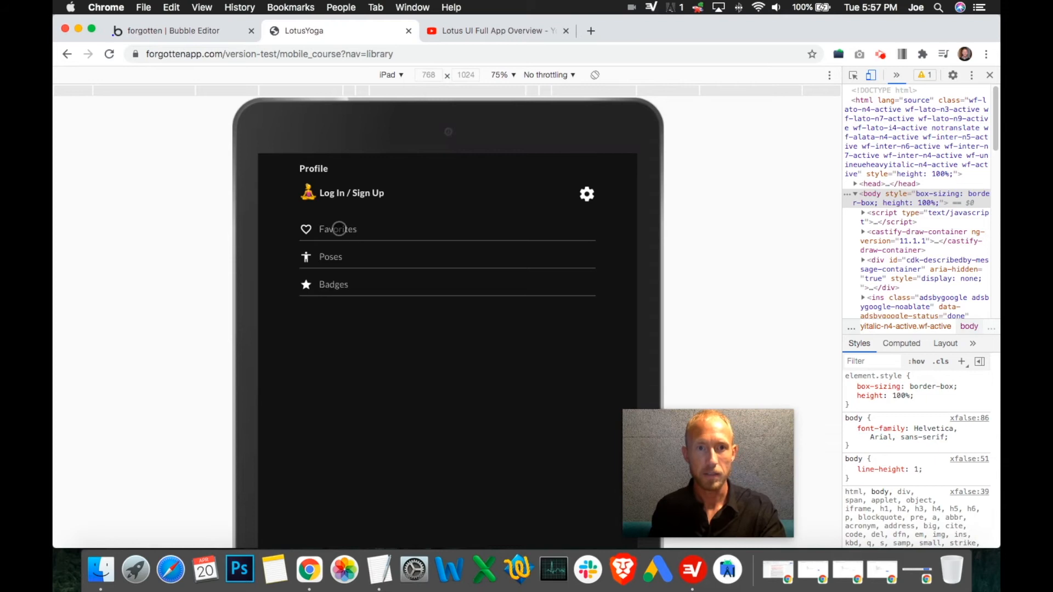
- Return to the Bubble editor, hide the Library group on the canvas and collapse it in the elements tree
{"action": "left_click", "coordinate": [220, 28]}
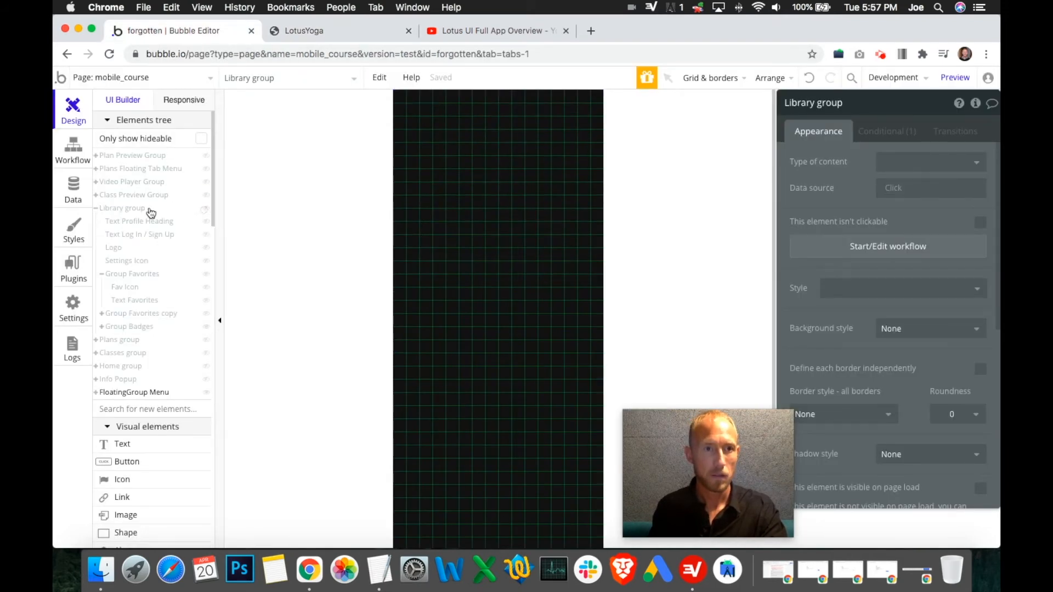
{"action": "left_click", "coordinate": [95, 208]}
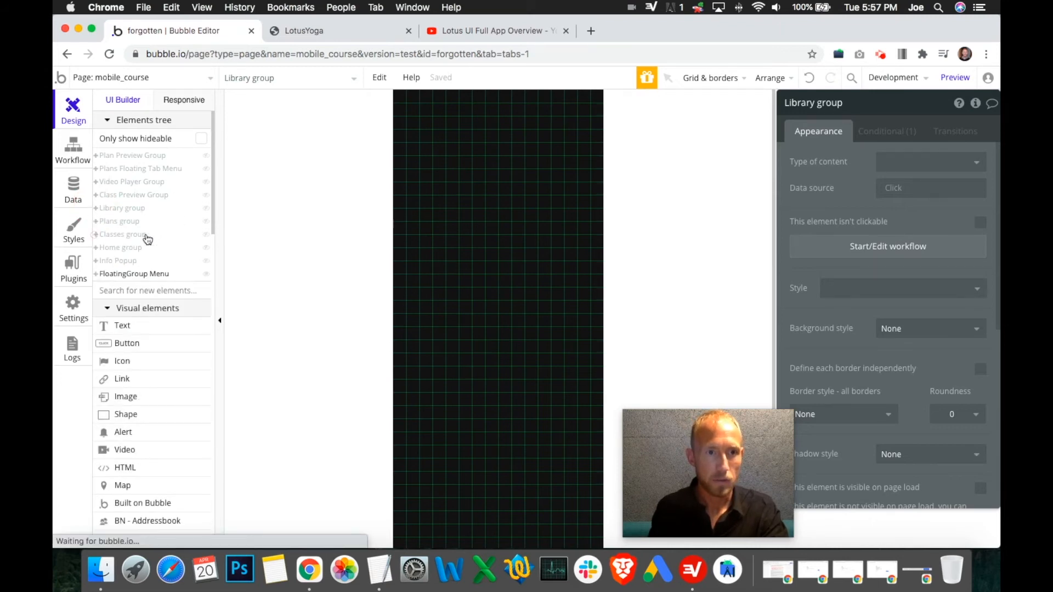
- Show the Classes group on the canvas, paste a copy of it onto the page and hide the original
{"action": "left_click", "coordinate": [205, 236]}
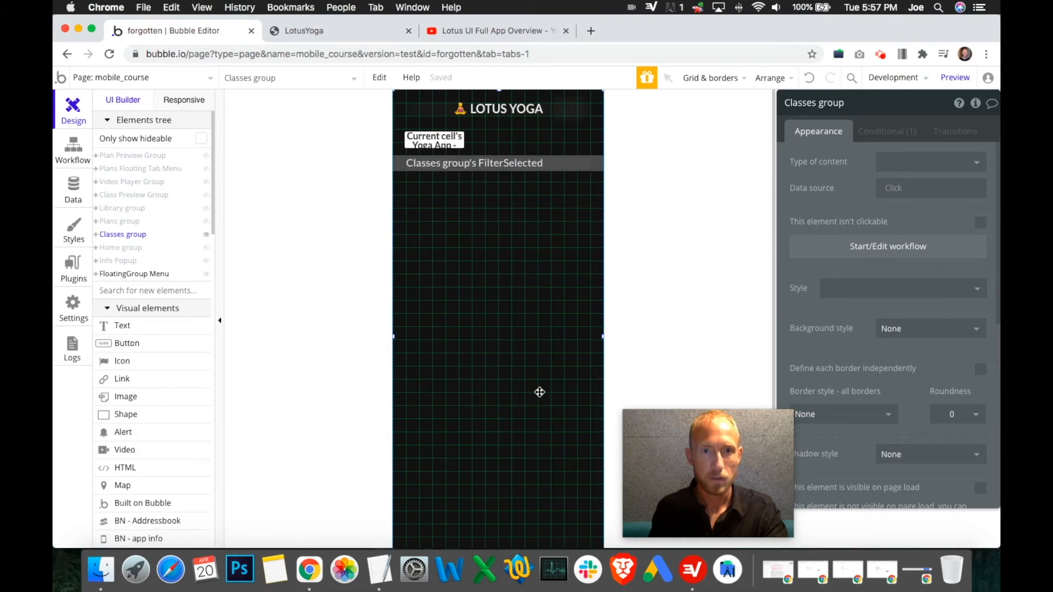
{"action": "right_click", "coordinate": [473, 426]}
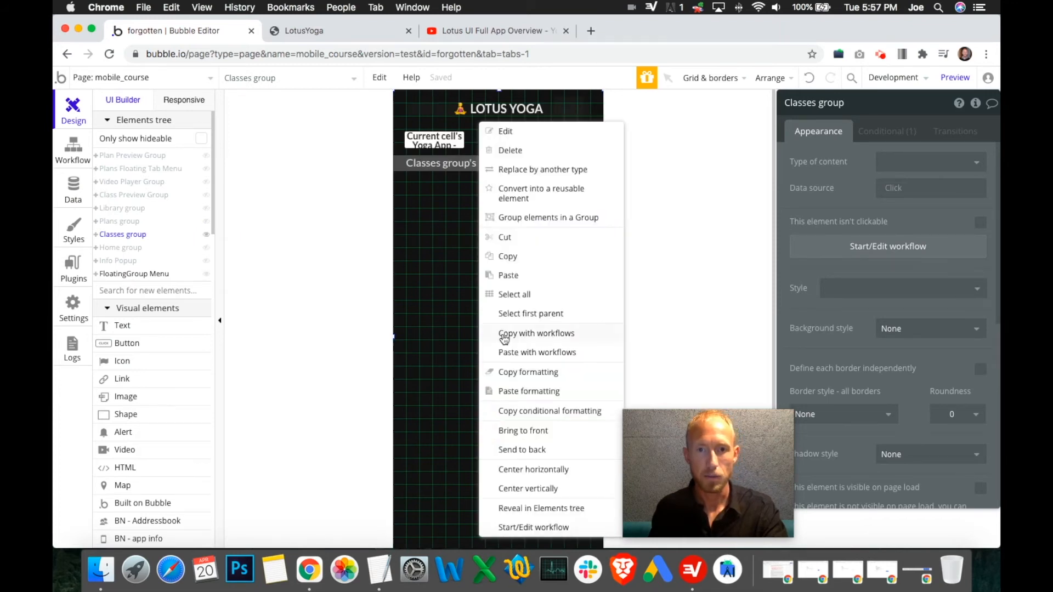
{"action": "left_click", "coordinate": [503, 256]}
{"action": "right_click", "coordinate": [430, 399]}
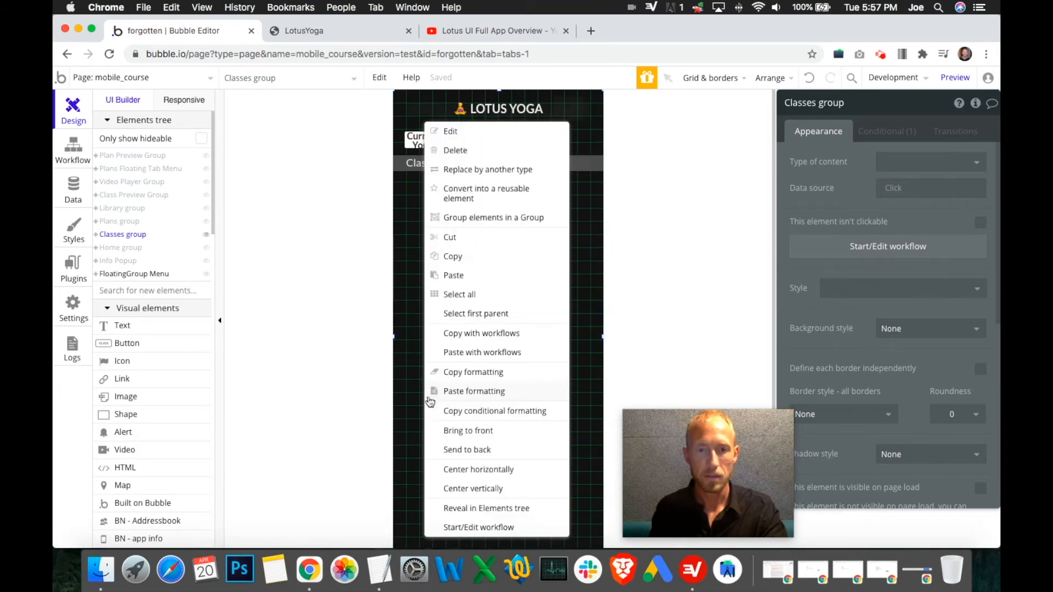
{"action": "left_click", "coordinate": [457, 277]}
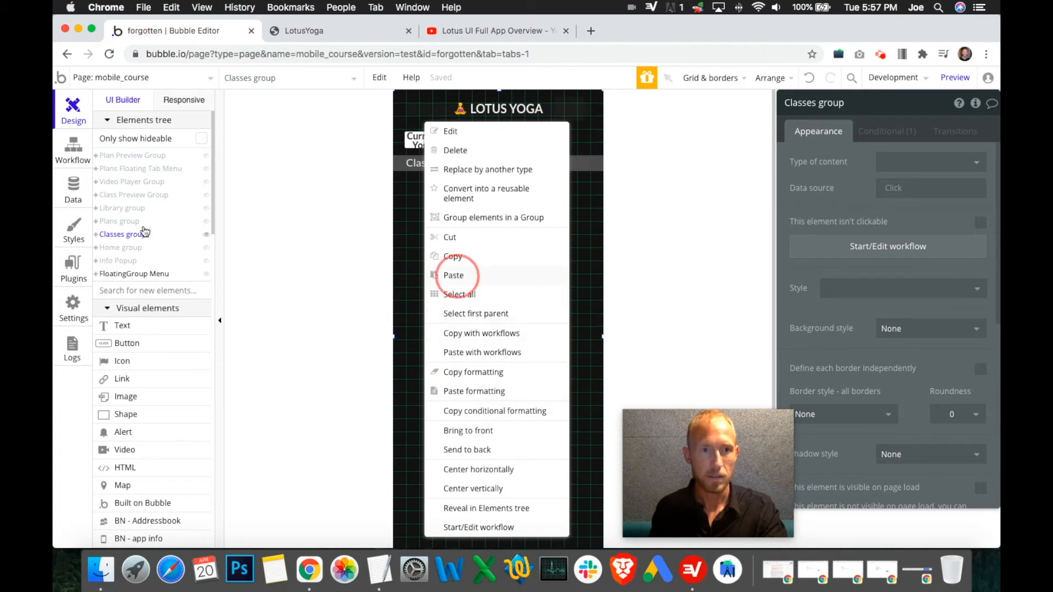
{"action": "left_click", "coordinate": [207, 236]}
- Rename the copied Classes group to Favorites group
{"action": "left_click", "coordinate": [801, 103]}
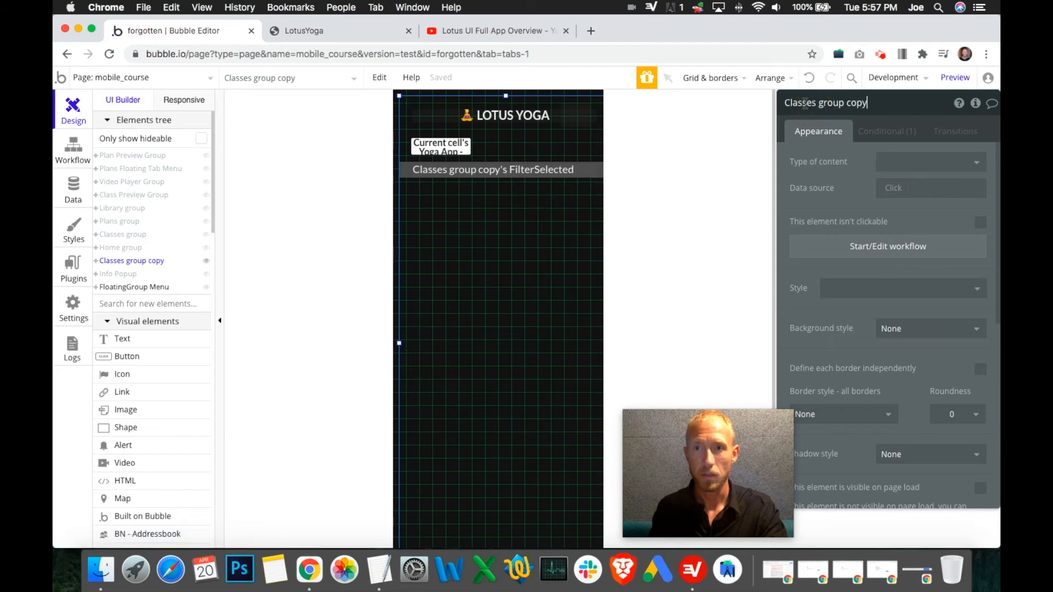
{"action": "double_click", "coordinate": [802, 102]}
{"action": "type", "text": "Favorites"}
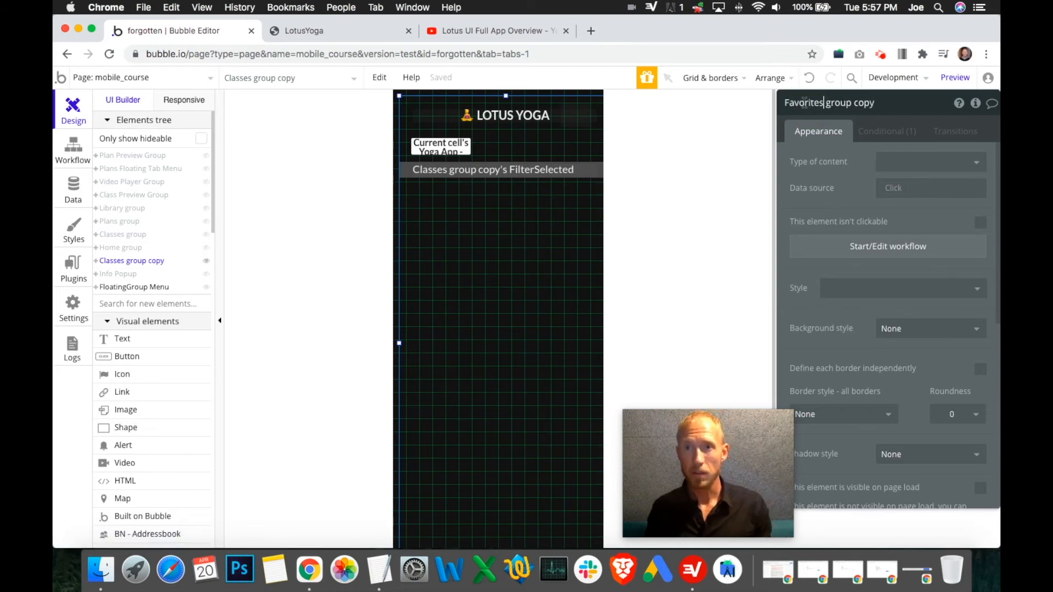
{"action": "key", "text": "Delete"}
{"action": "key", "text": "Delete"}
{"action": "key", "text": "Delete"}
{"action": "key", "text": "Delete"}
{"action": "key", "text": "Delete"}
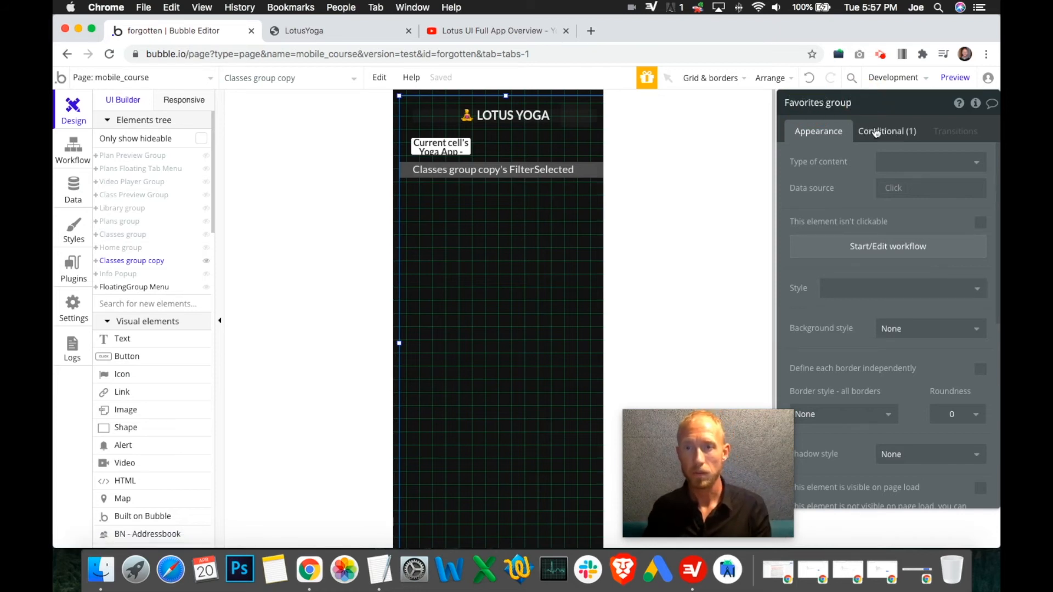
- Expand the Favorites group in the elements tree and inspect its Category - RepeatingGroup
{"action": "right_click", "coordinate": [488, 233]}
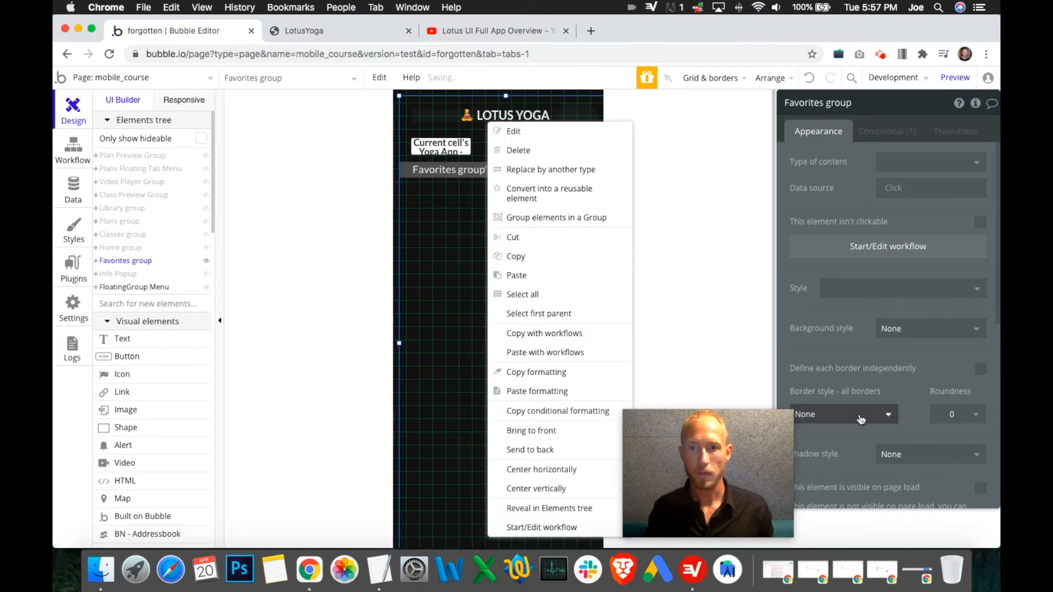
{"action": "left_click", "coordinate": [97, 261]}
{"action": "left_click", "coordinate": [97, 261]}
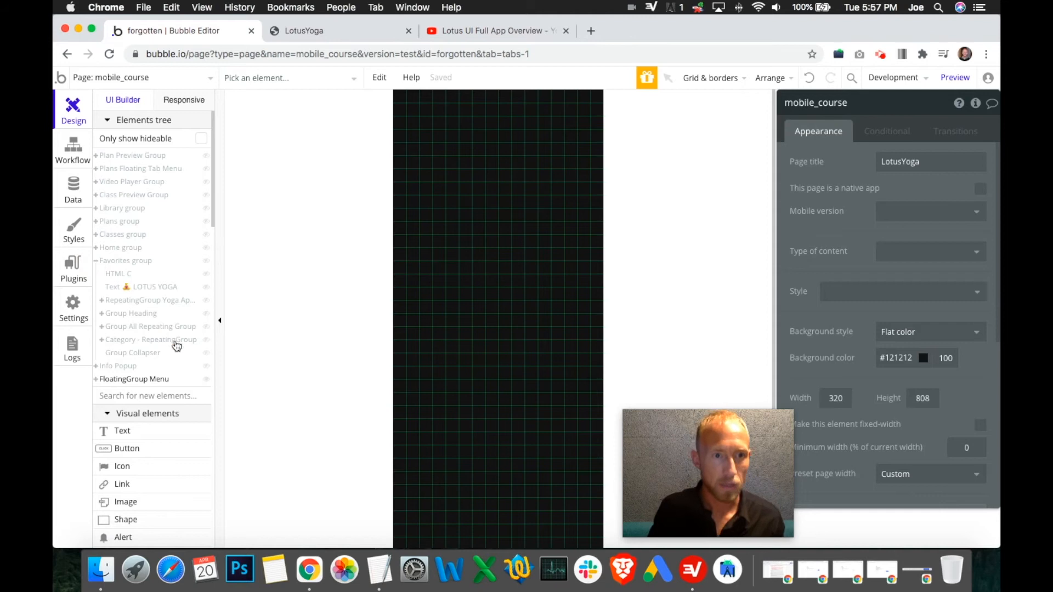
{"action": "mouse_move", "coordinate": [175, 343]}
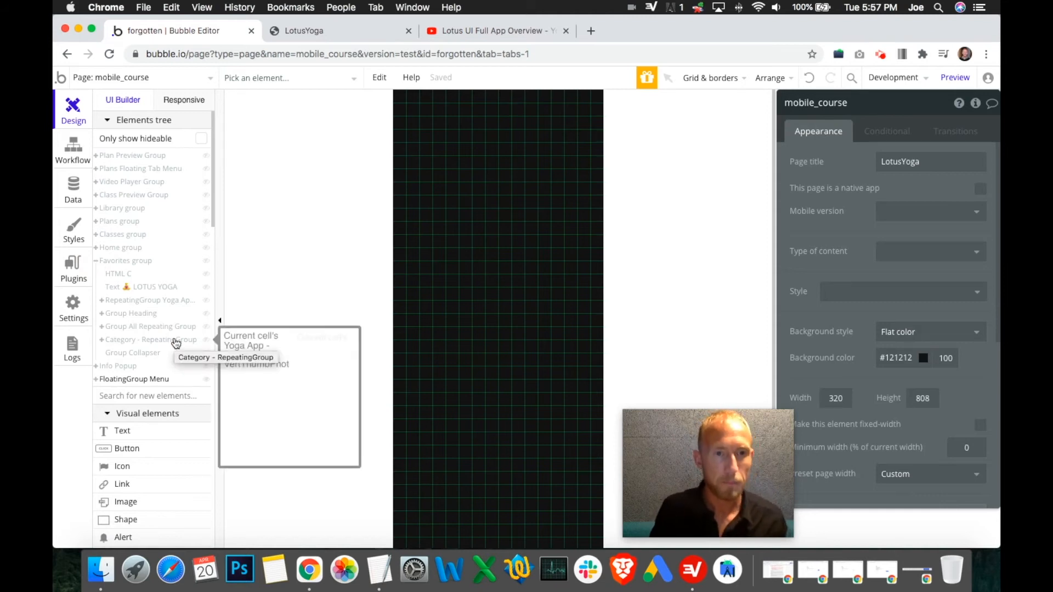
- Preview the app at the iPhone 6/7/8 device size, go to the Classes screen and open the first class
{"action": "left_click", "coordinate": [348, 26]}
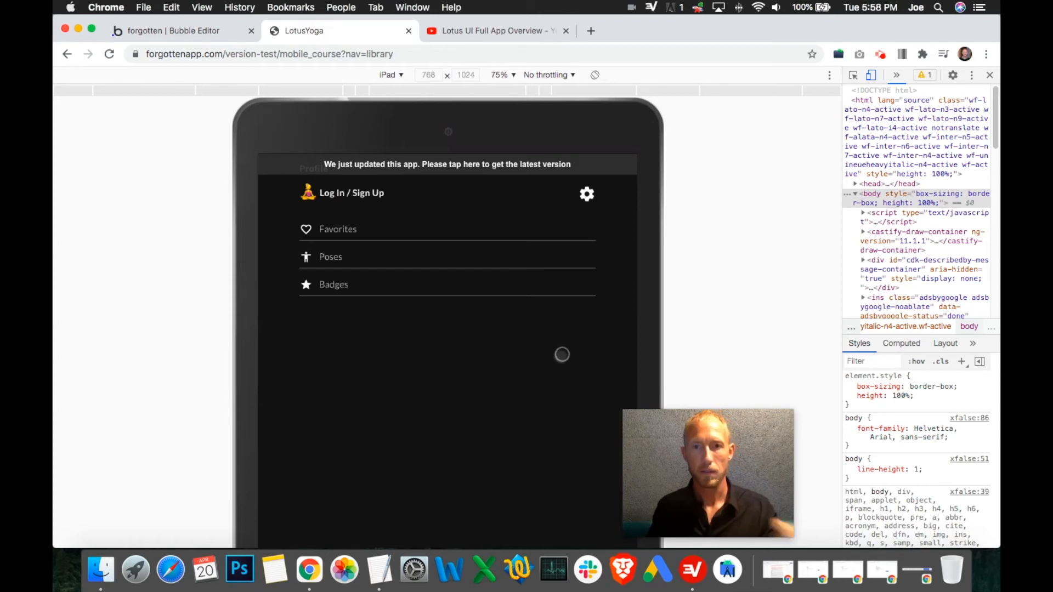
{"action": "mouse_move", "coordinate": [742, 461]}
{"action": "left_click_drag", "start_coordinate": [740, 457], "coordinate": [822, 462]}
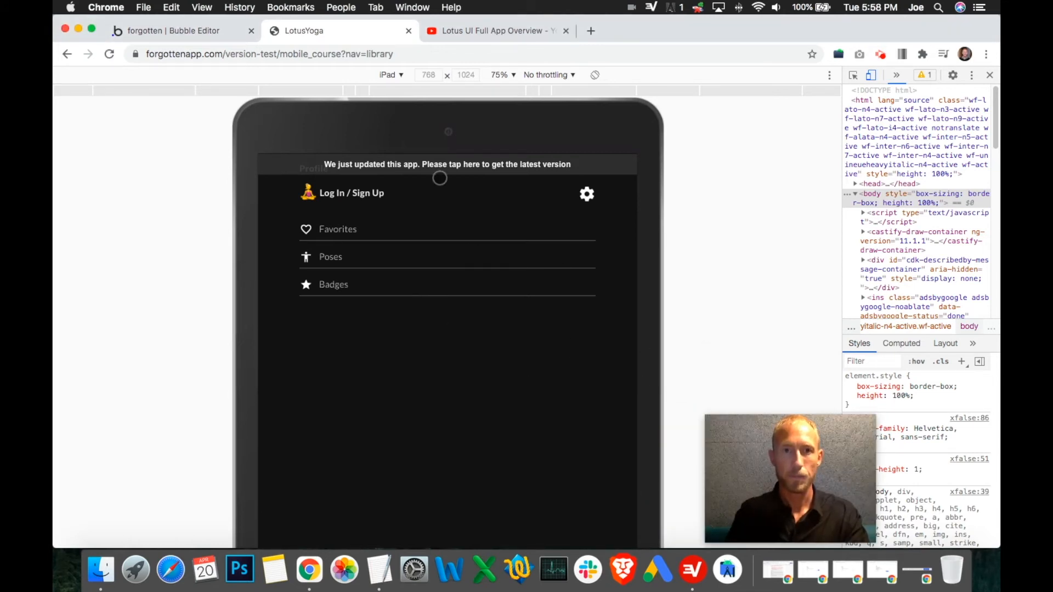
{"action": "left_click", "coordinate": [387, 74]}
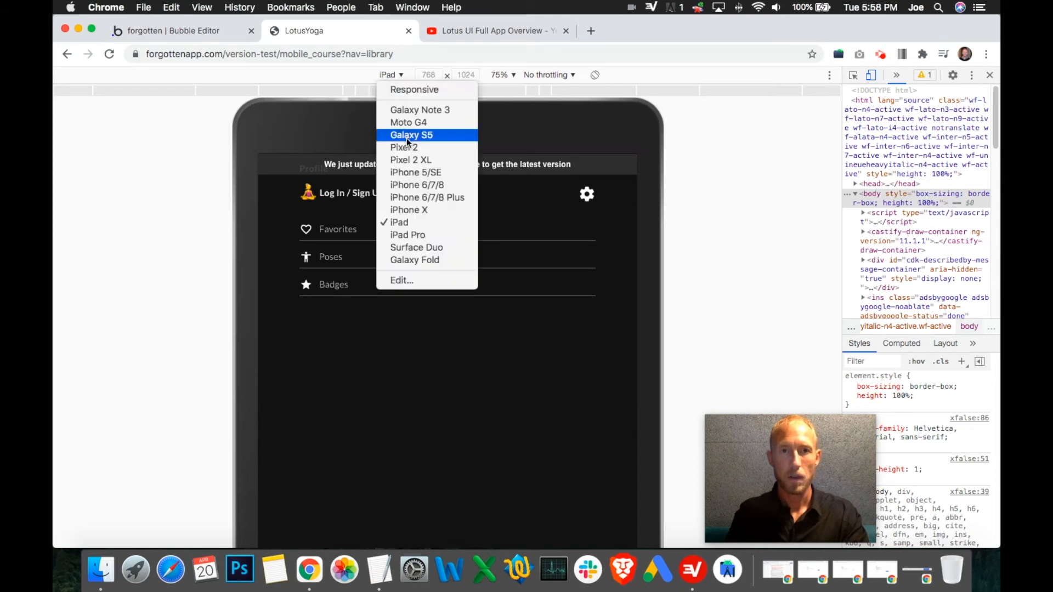
{"action": "left_click", "coordinate": [424, 186]}
{"action": "left_click", "coordinate": [423, 461]}
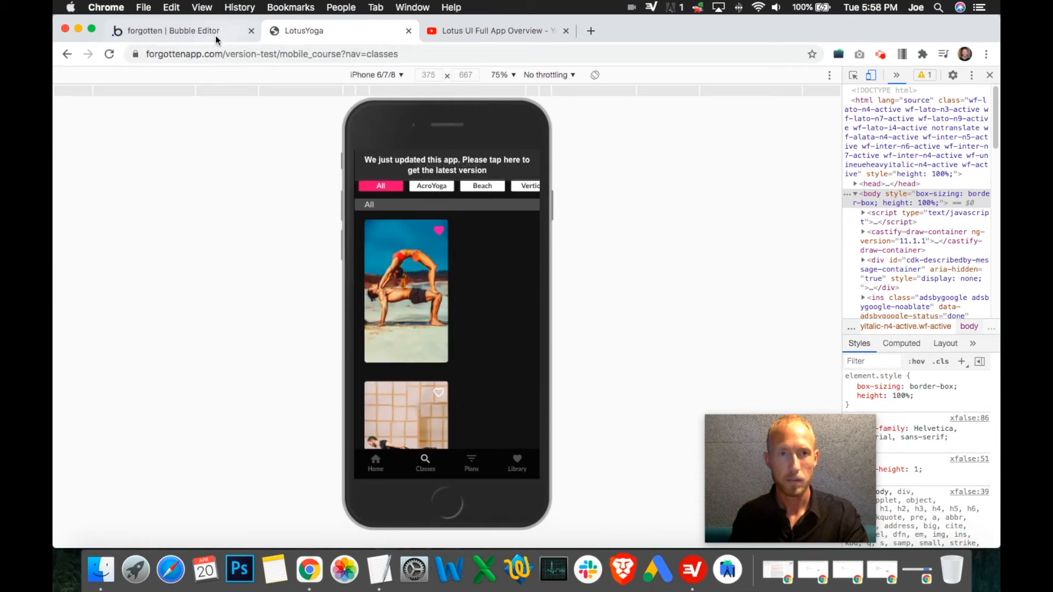
{"action": "left_click", "coordinate": [401, 233]}
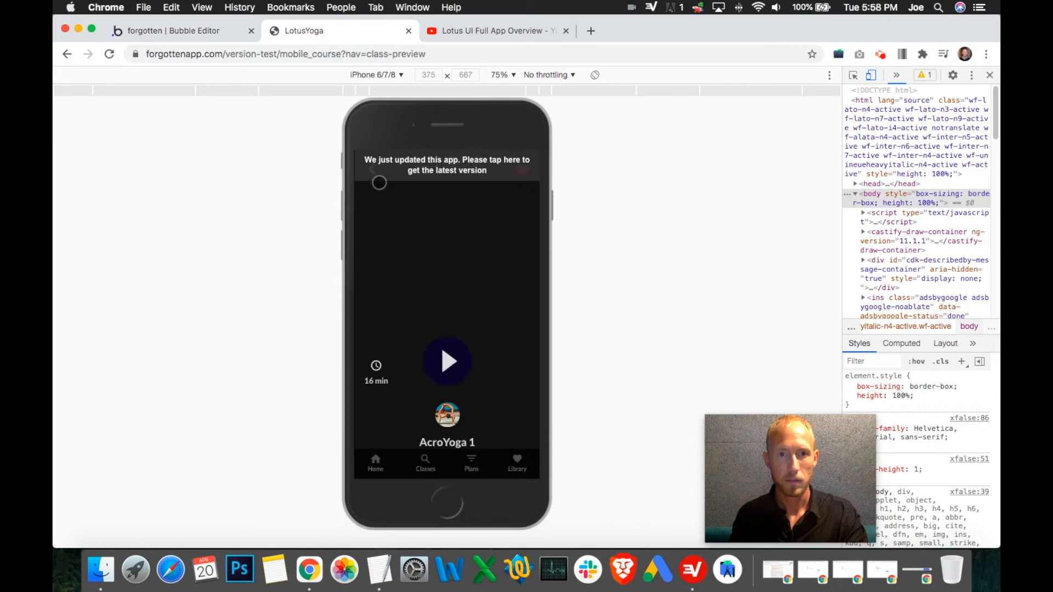
- Return to the Bubble editor and expand Category - RepeatingGroup and Group All Repeating Group inside the Favorites group to compare them
{"action": "left_click", "coordinate": [200, 28]}
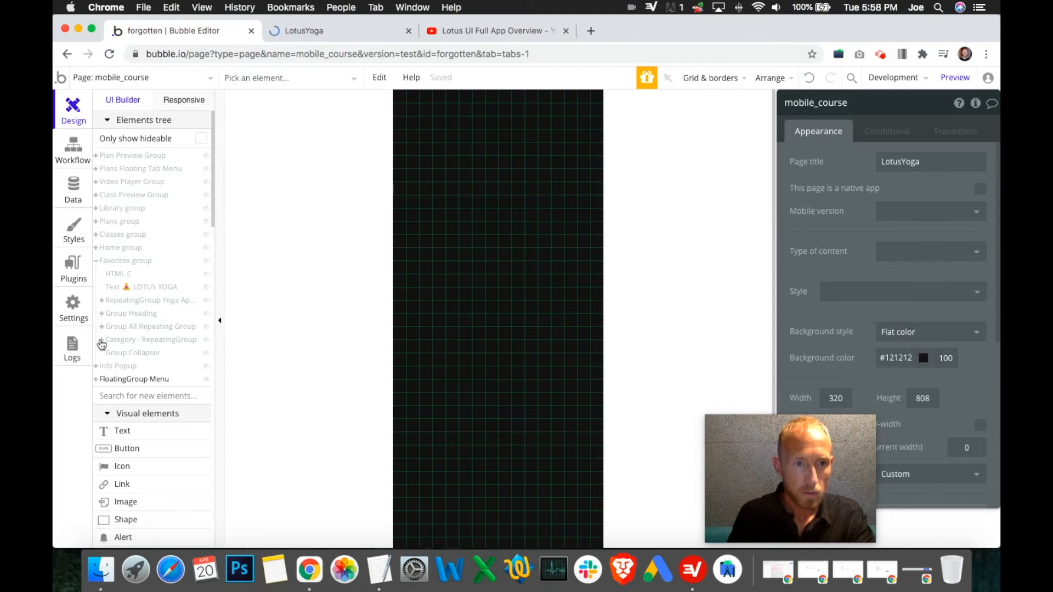
{"action": "left_click", "coordinate": [101, 340]}
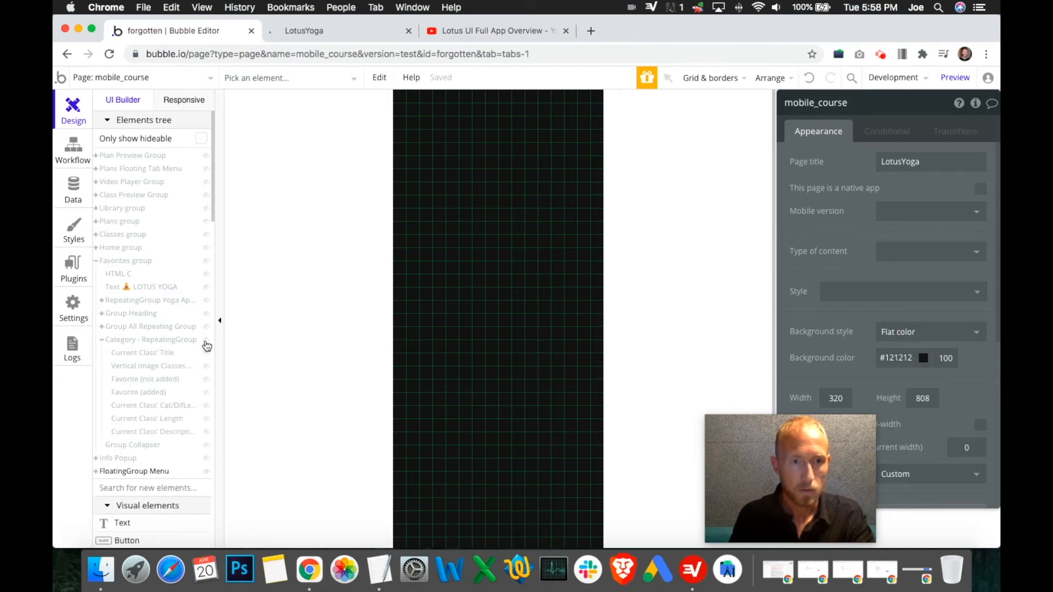
{"action": "mouse_move", "coordinate": [207, 345]}
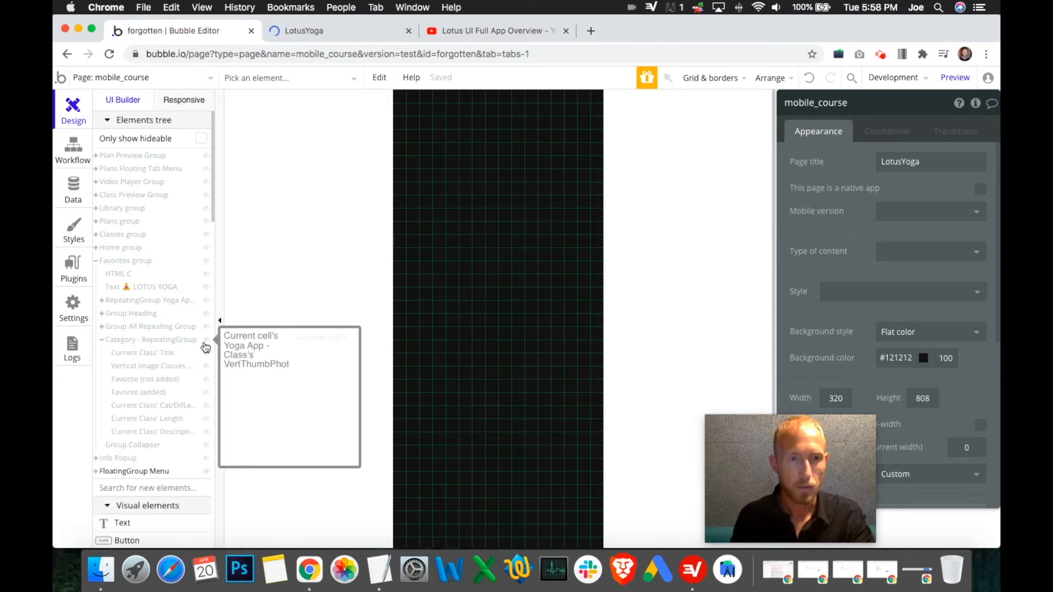
{"action": "left_click", "coordinate": [101, 327]}
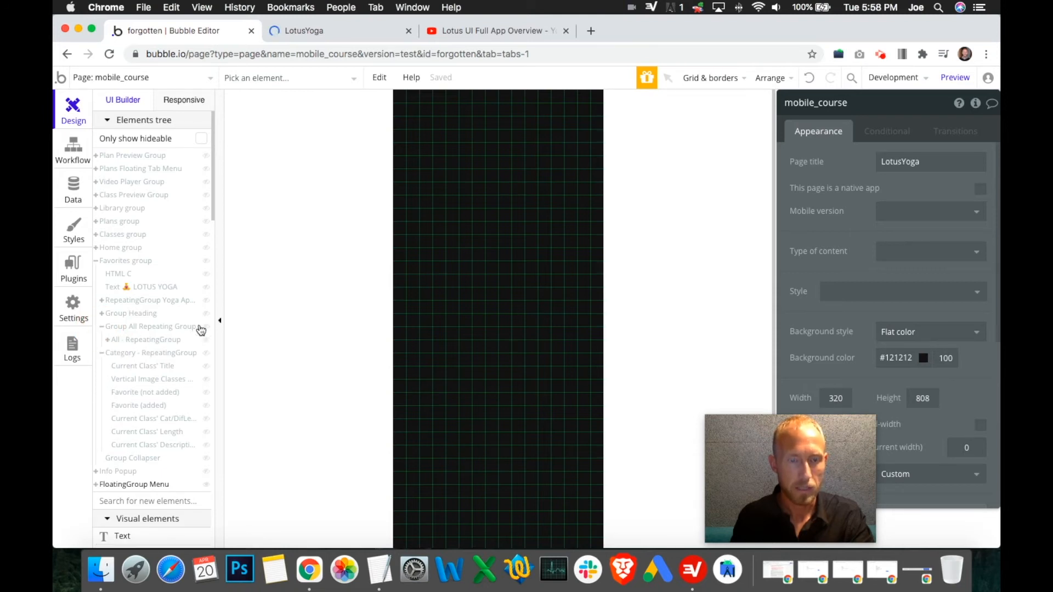
{"action": "mouse_move", "coordinate": [208, 358]}
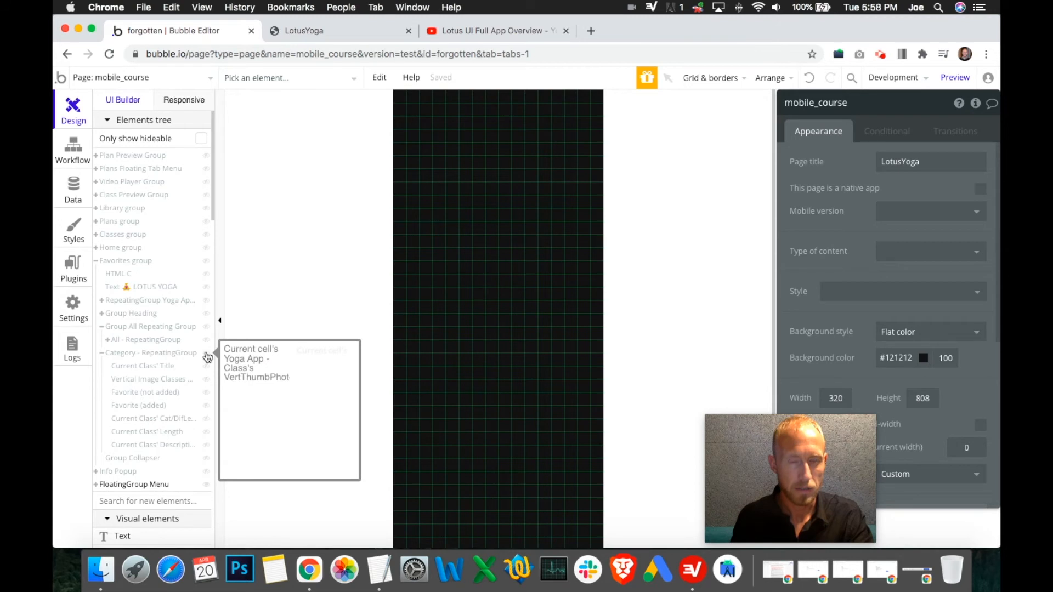
{"action": "mouse_move", "coordinate": [167, 344]}
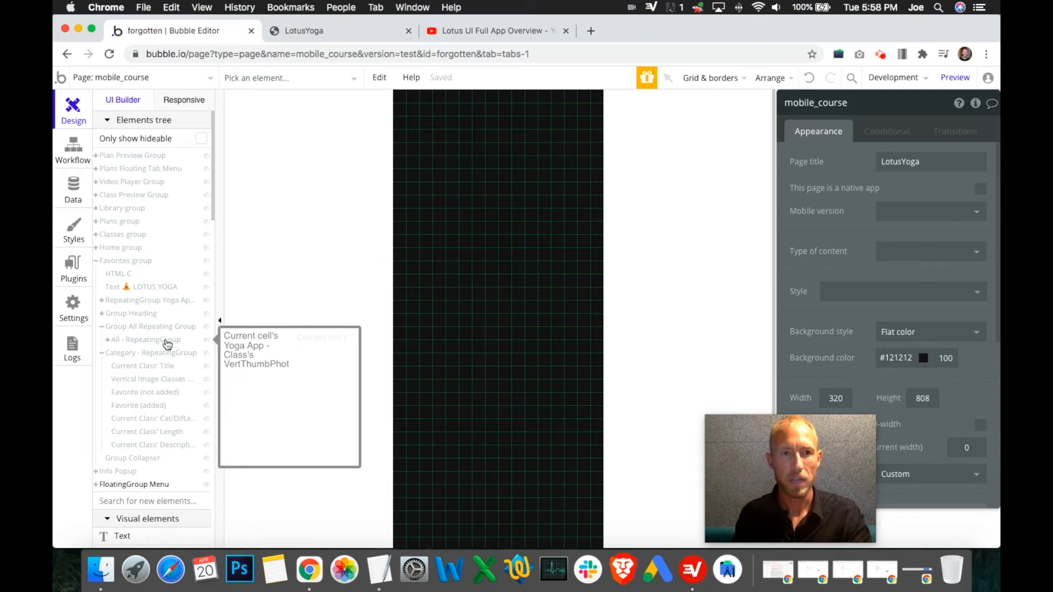
- Review the properties of Category - RepeatingGroup in the Favorites group and delete it with its contents
{"action": "left_click", "coordinate": [177, 356]}
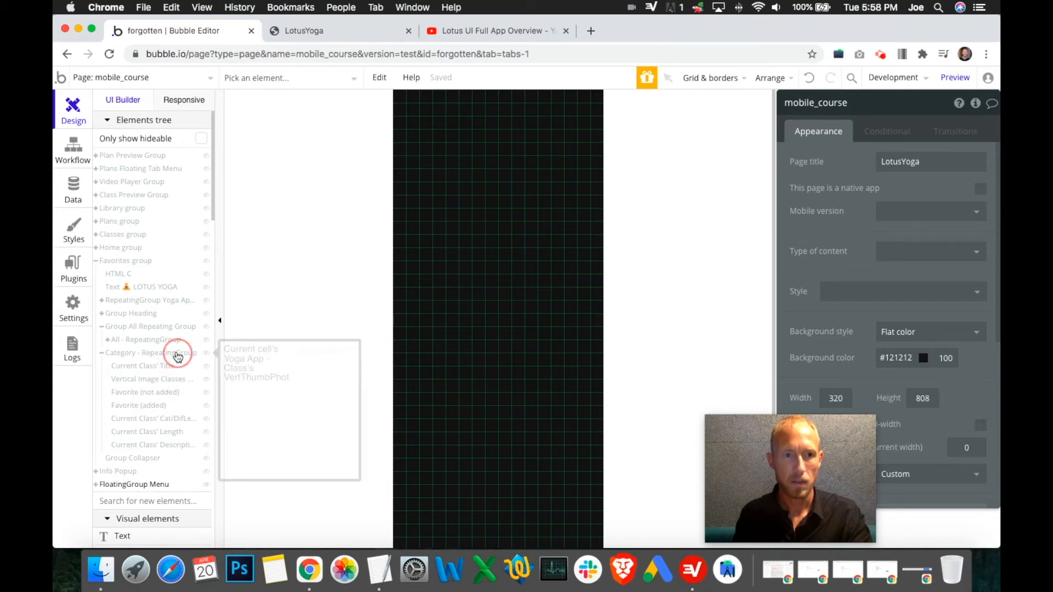
{"action": "right_click", "coordinate": [164, 354]}
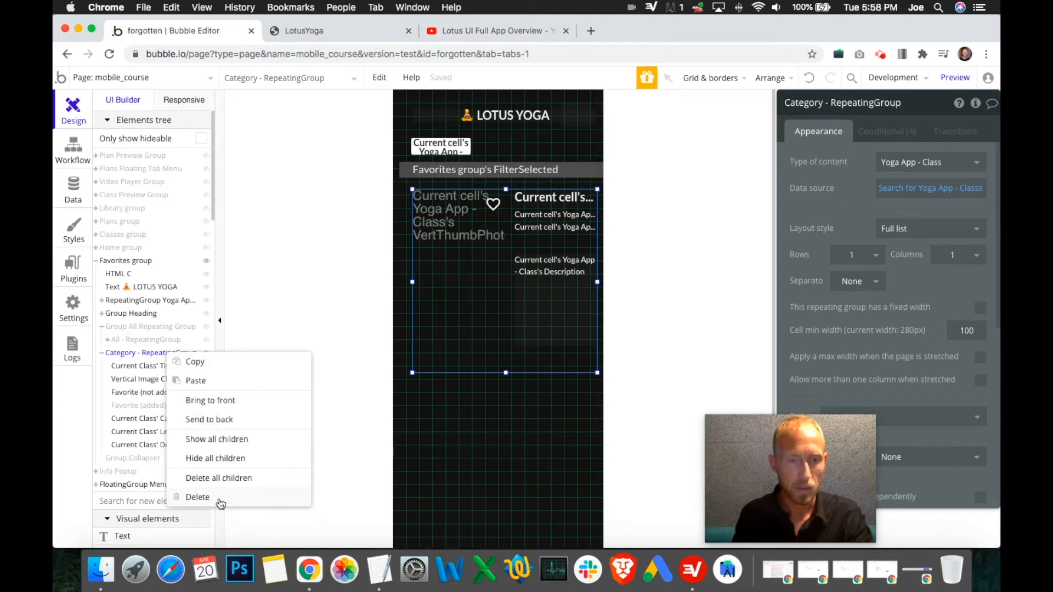
{"action": "left_click", "coordinate": [922, 289]}
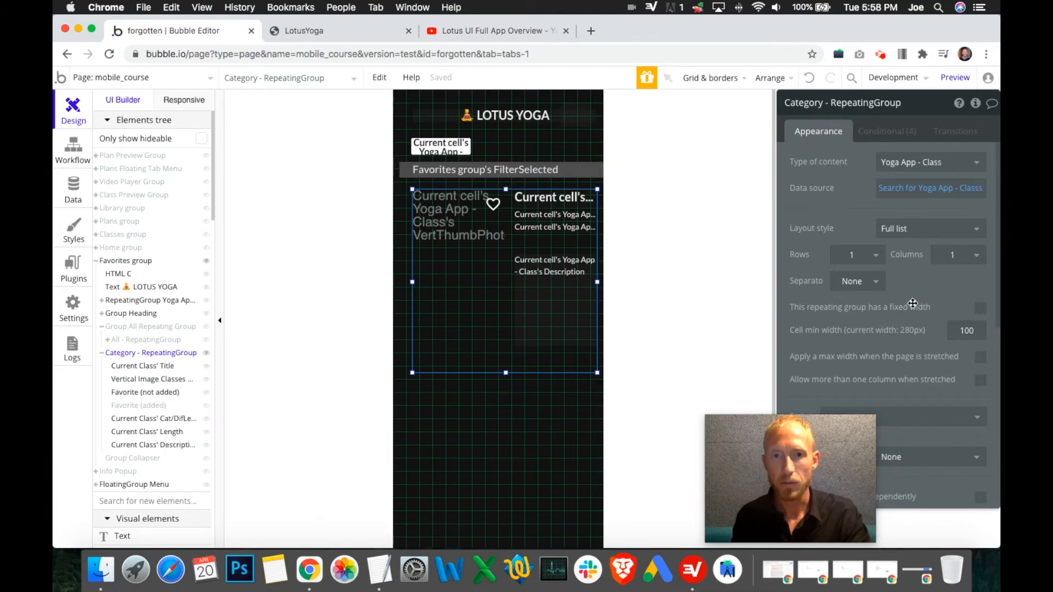
{"action": "scroll", "coordinate": [912, 303], "scroll_direction": "down", "scroll_amount": 5}
{"action": "scroll", "coordinate": [908, 329], "scroll_direction": "down", "scroll_amount": 3}
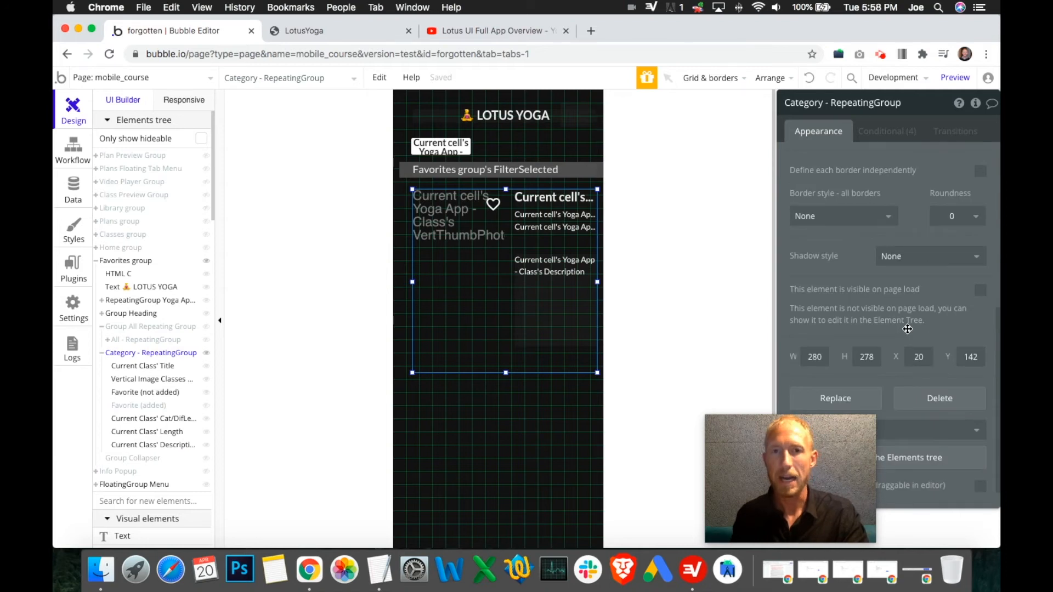
{"action": "scroll", "coordinate": [928, 322], "scroll_direction": "up", "scroll_amount": 2}
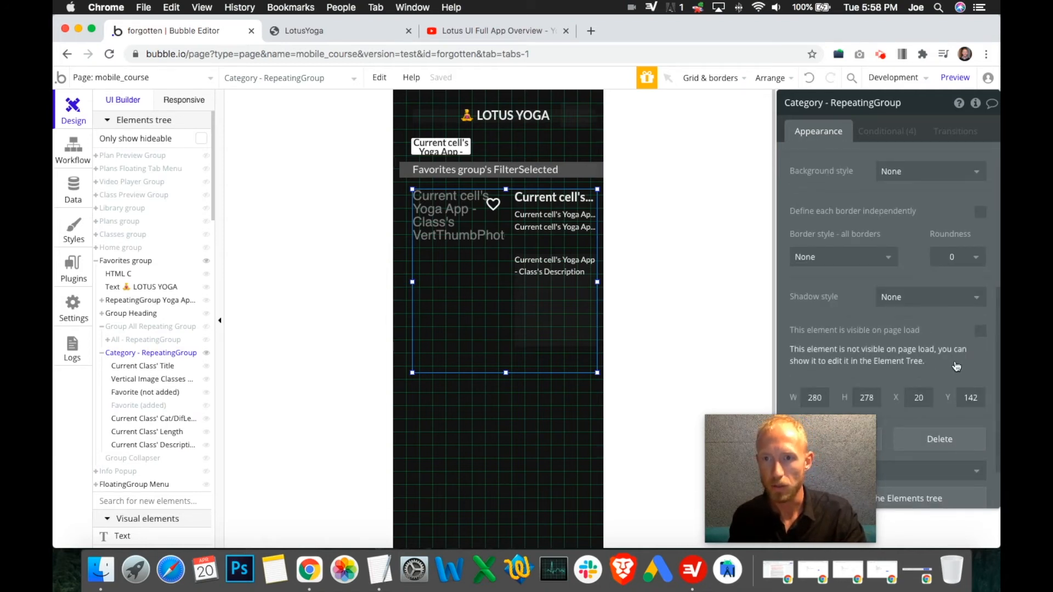
{"action": "right_click", "coordinate": [178, 356]}
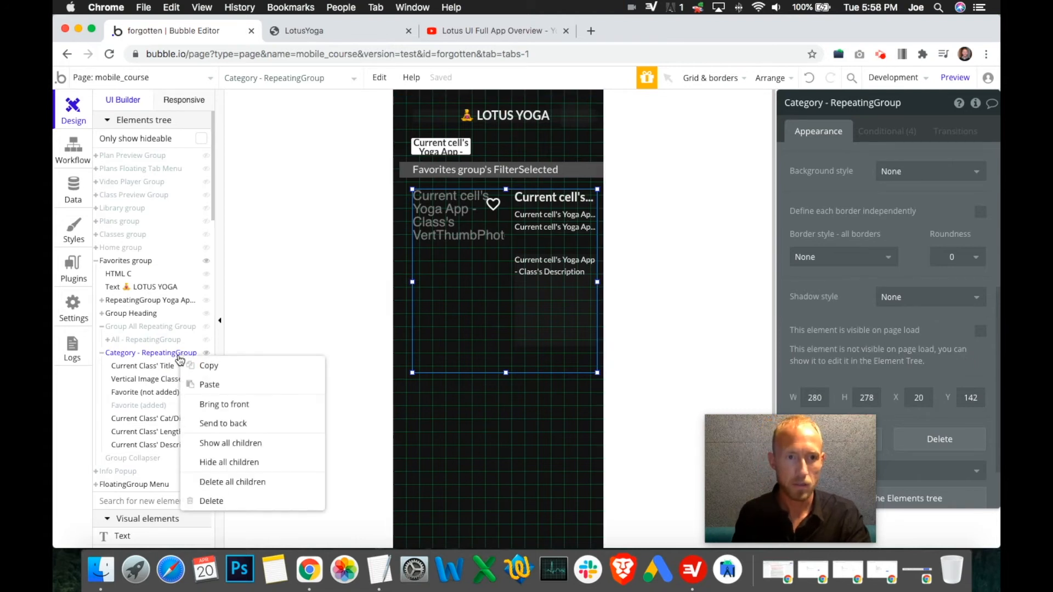
{"action": "left_click", "coordinate": [216, 502]}
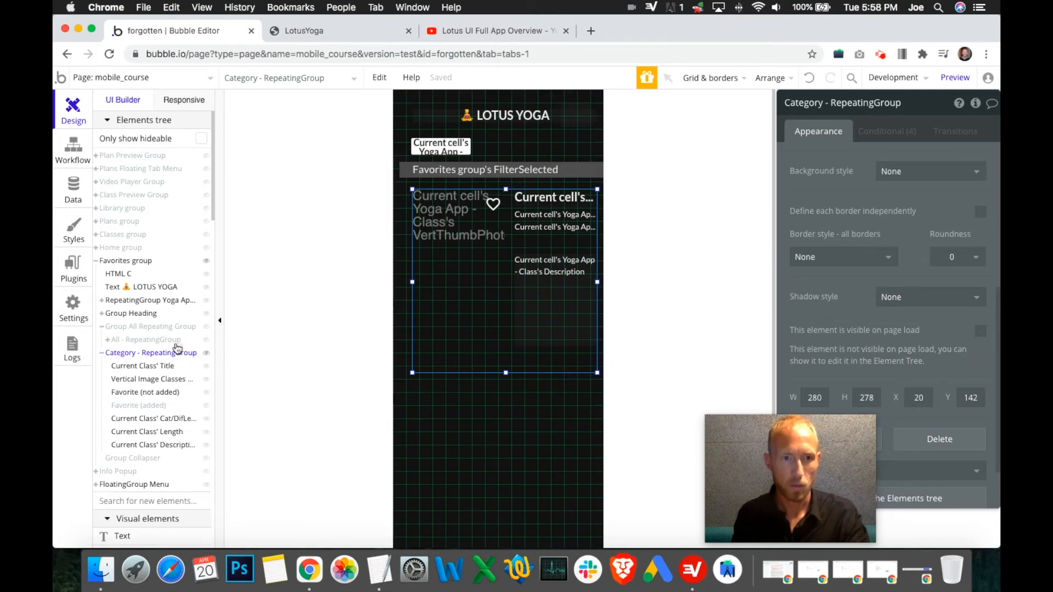
- Show the Favorites group's All - RepeatingGroup on the canvas and set the Favorites group's X and Y position to 0
{"action": "left_click", "coordinate": [207, 340]}
{"action": "left_click", "coordinate": [189, 329]}
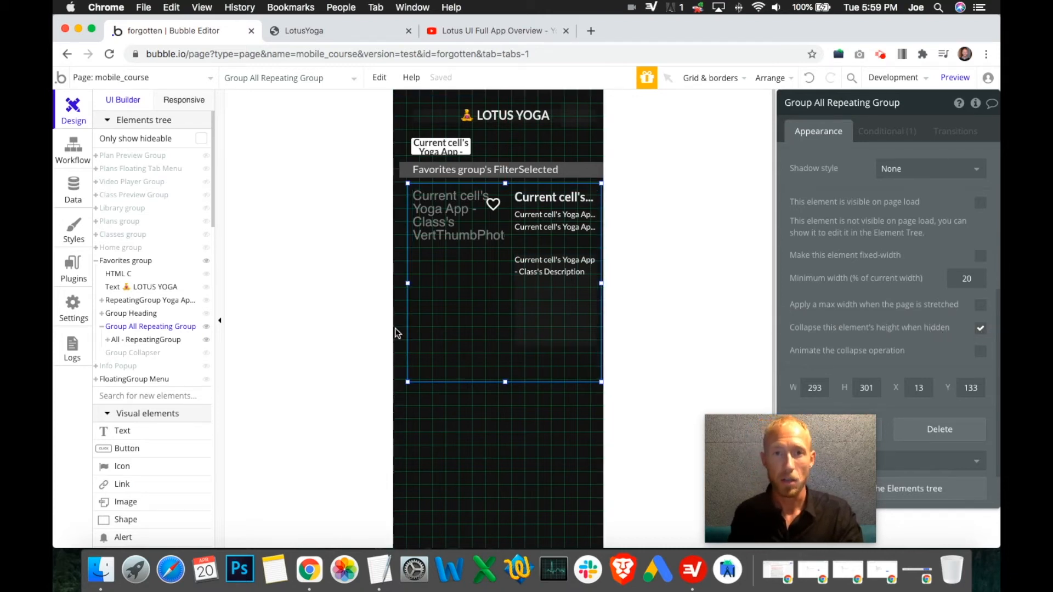
{"action": "left_click", "coordinate": [422, 418]}
{"action": "scroll", "coordinate": [914, 351], "scroll_direction": "down", "scroll_amount": 2}
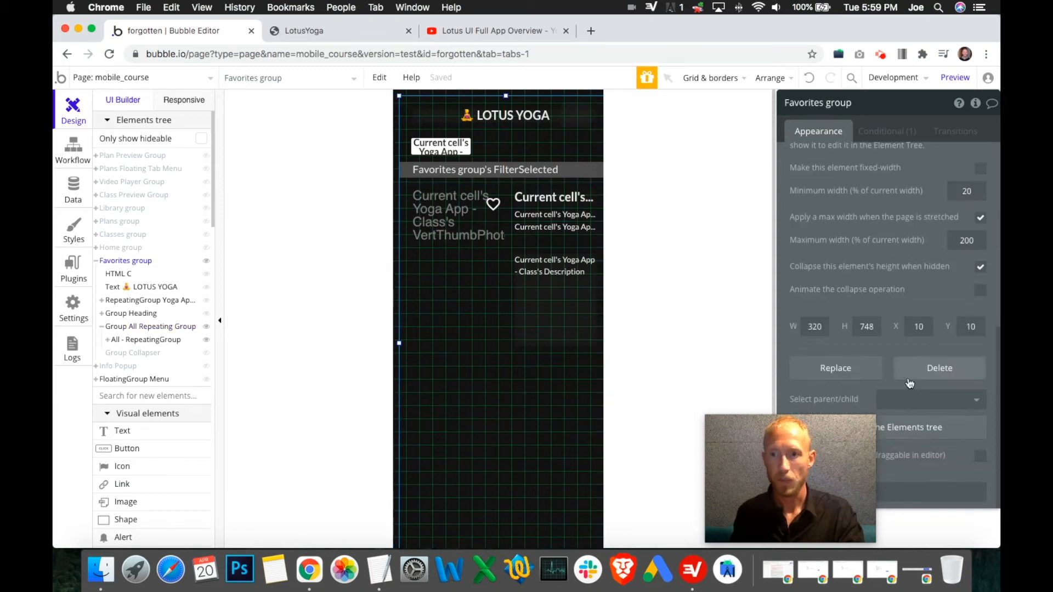
{"action": "type", "text": "0"}
{"action": "double_click", "coordinate": [972, 326]}
{"action": "type", "text": "0"}
{"action": "key", "text": "Return"}
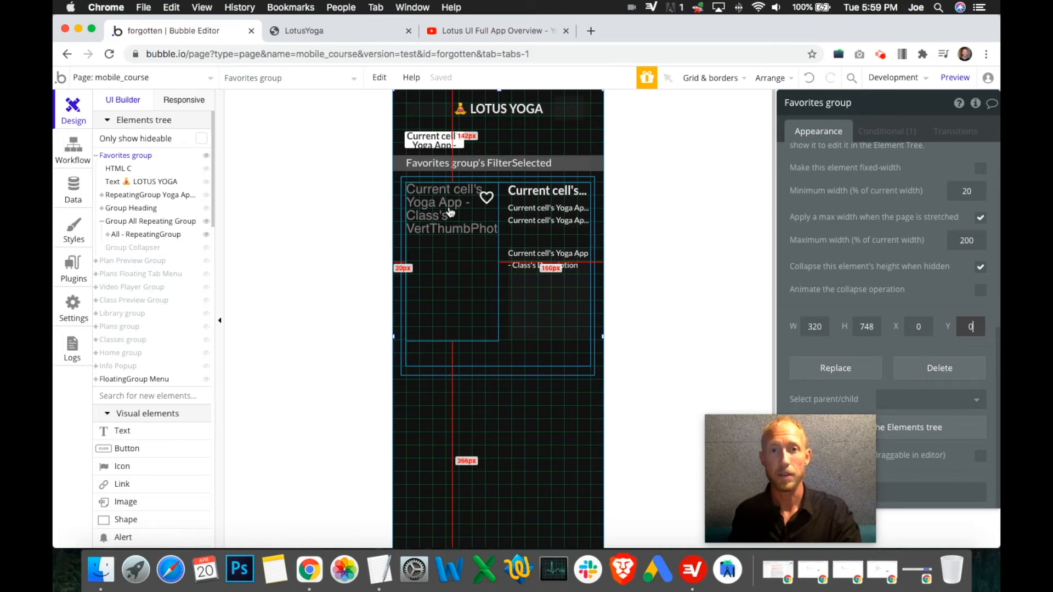
- Inspect the category filter repeating group in the Favorites group and switch to the YouTube reference video to check the Favorite Classes layout
{"action": "left_click", "coordinate": [482, 364]}
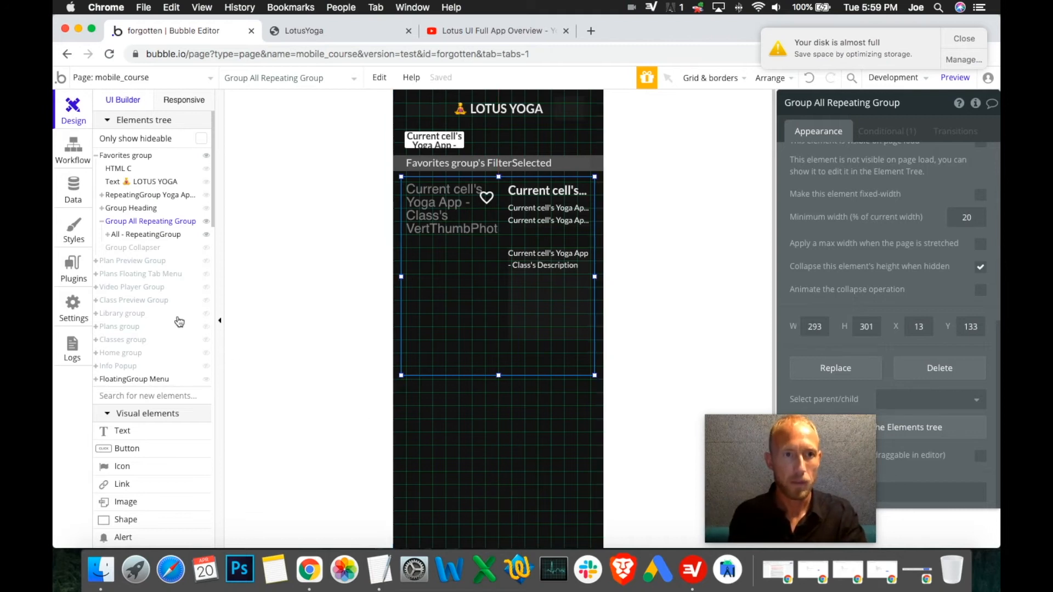
{"action": "left_click", "coordinate": [165, 195]}
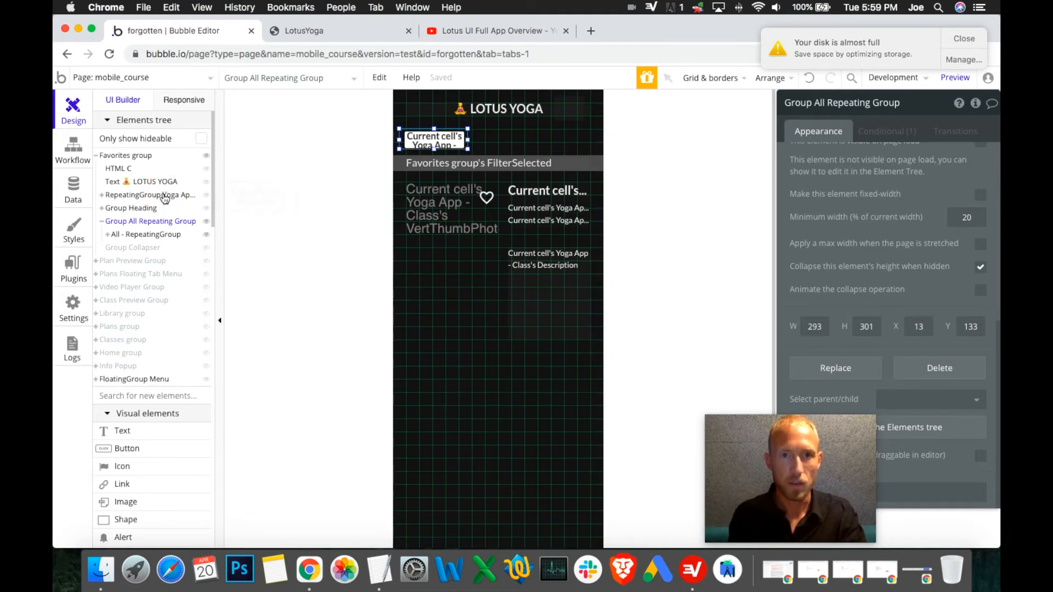
{"action": "right_click", "coordinate": [164, 199]}
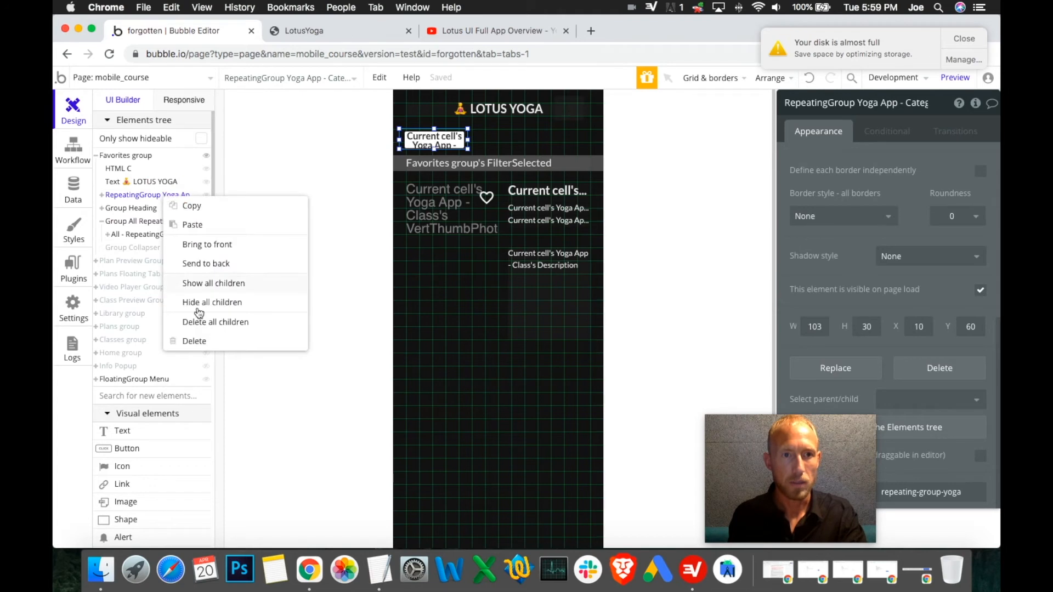
{"action": "left_click", "coordinate": [964, 38]}
{"action": "left_click", "coordinate": [493, 31]}
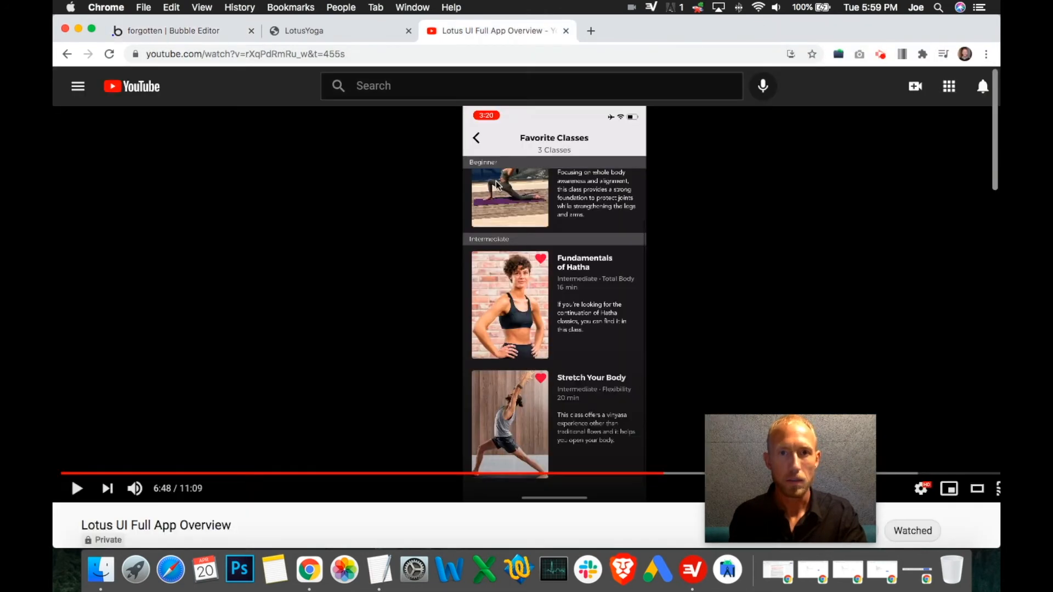
- Compare the Favorites group's category filter repeating group with the reference video and delete it from the group
{"action": "left_click", "coordinate": [223, 31]}
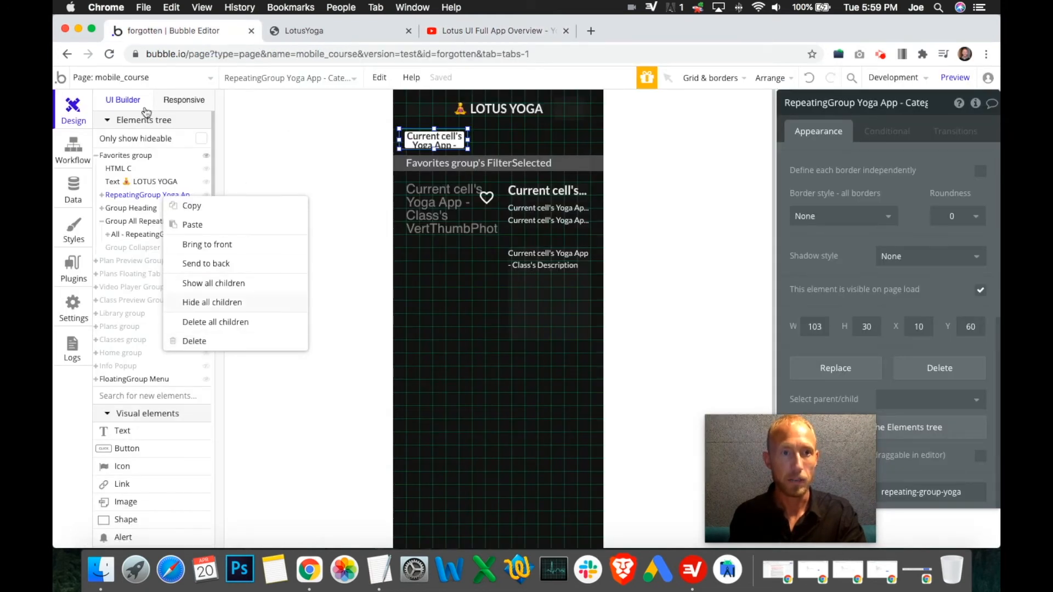
{"action": "left_click", "coordinate": [887, 131]}
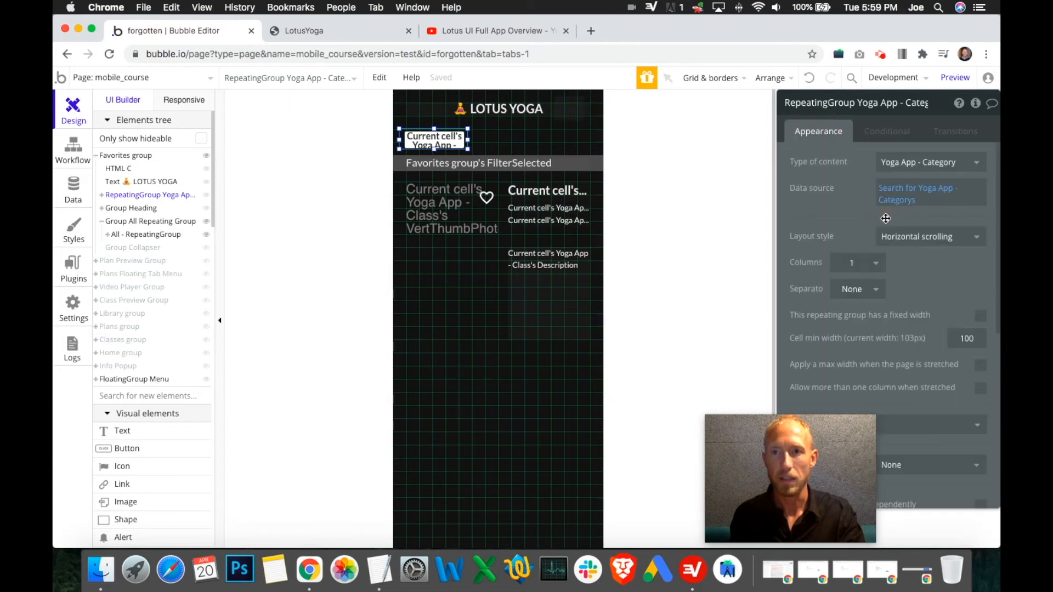
{"action": "left_click", "coordinate": [460, 34]}
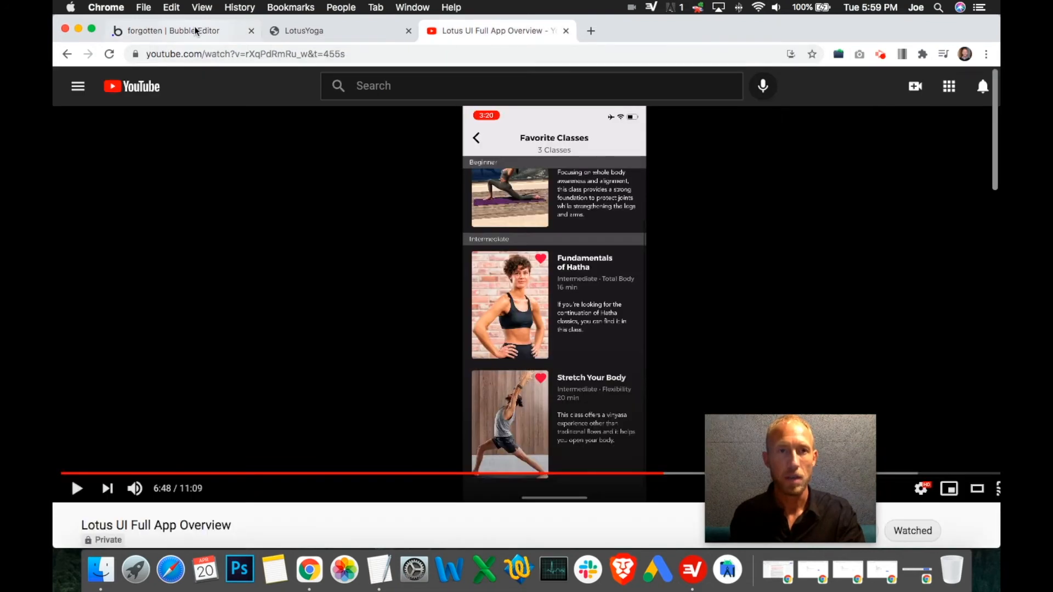
{"action": "left_click", "coordinate": [181, 31]}
{"action": "right_click", "coordinate": [157, 199]}
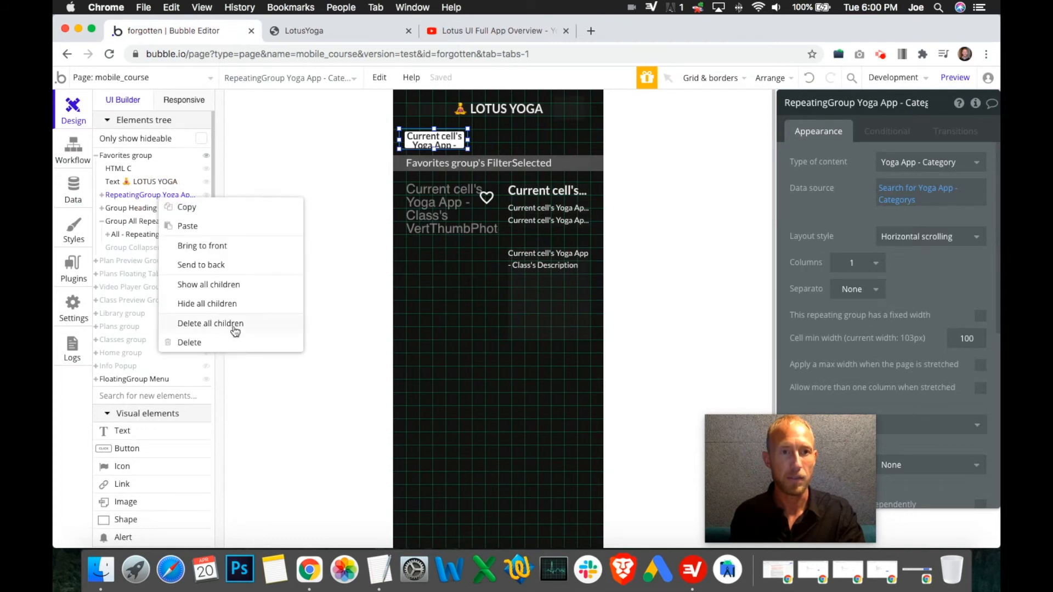
{"action": "left_click", "coordinate": [198, 342]}
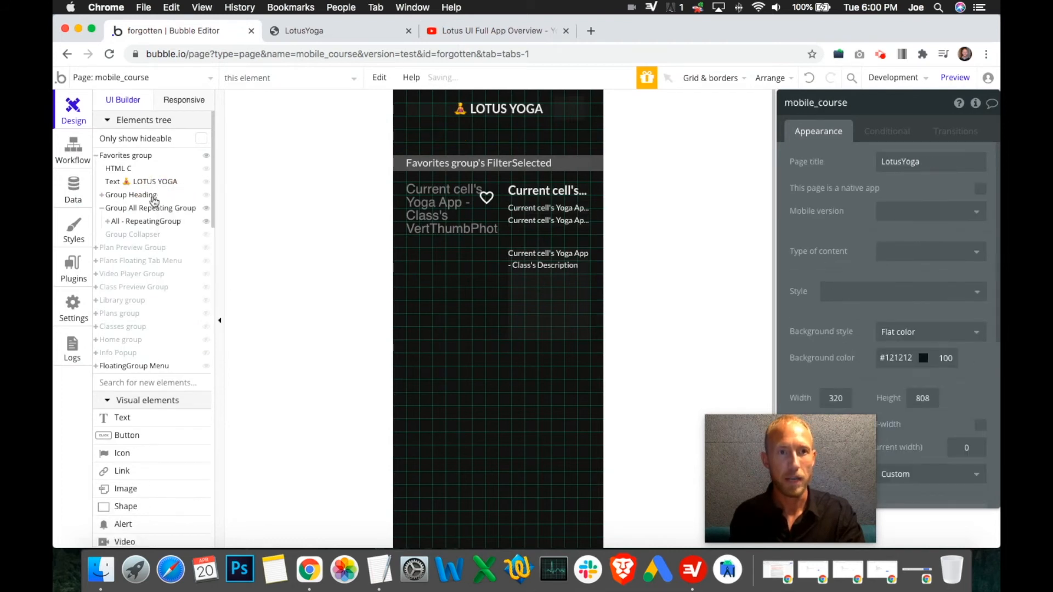
- Check Group Heading against the reference video and clear the dynamic FilterSelected expression from its Filtered List Heading text
{"action": "left_click", "coordinate": [128, 196]}
{"action": "left_click", "coordinate": [494, 31]}
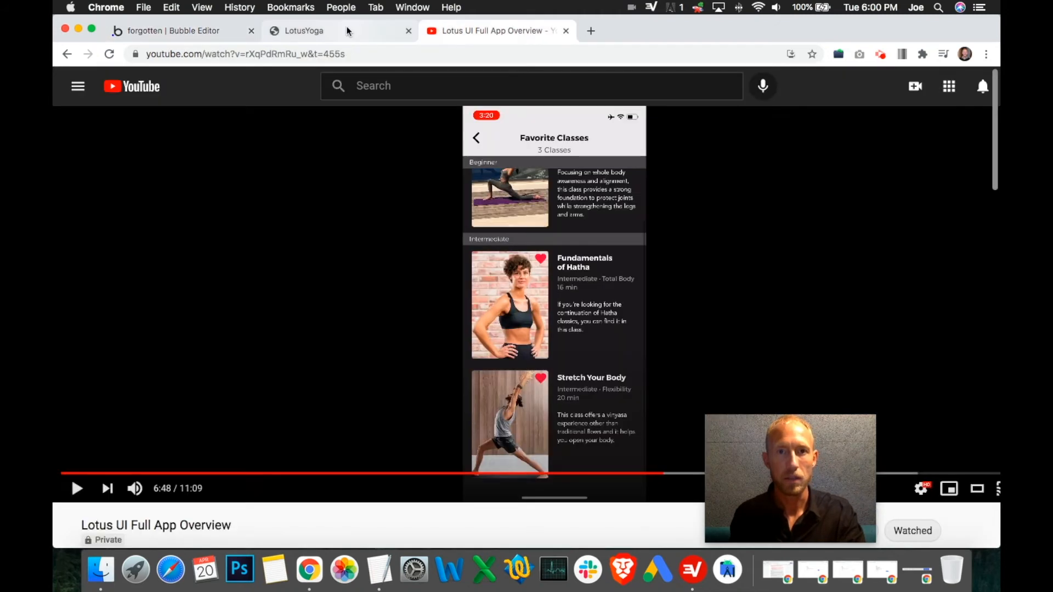
{"action": "left_click", "coordinate": [165, 30]}
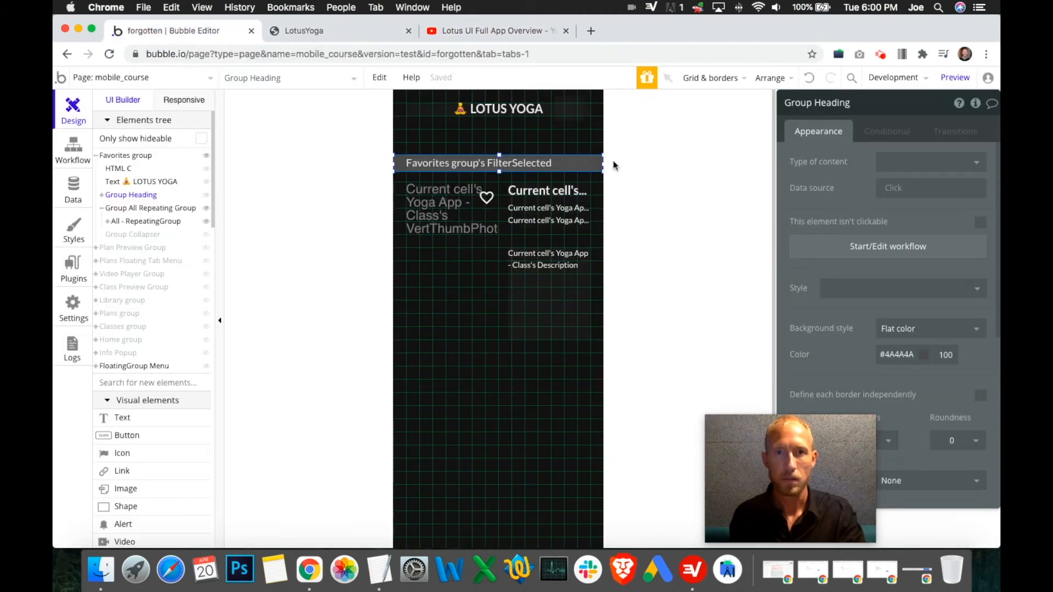
{"action": "left_click", "coordinate": [467, 163]}
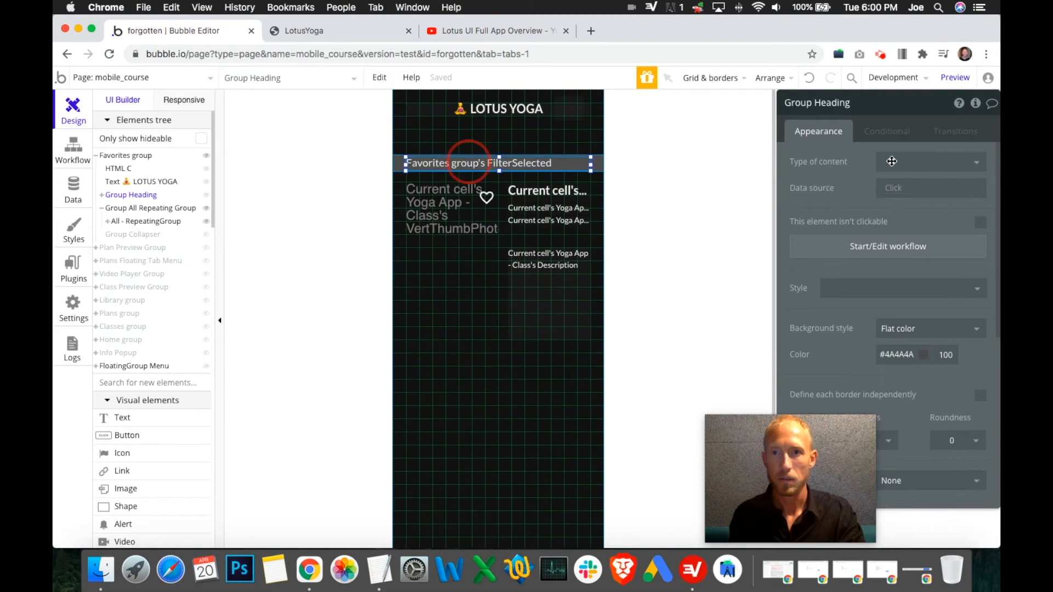
{"action": "mouse_move", "coordinate": [817, 163]}
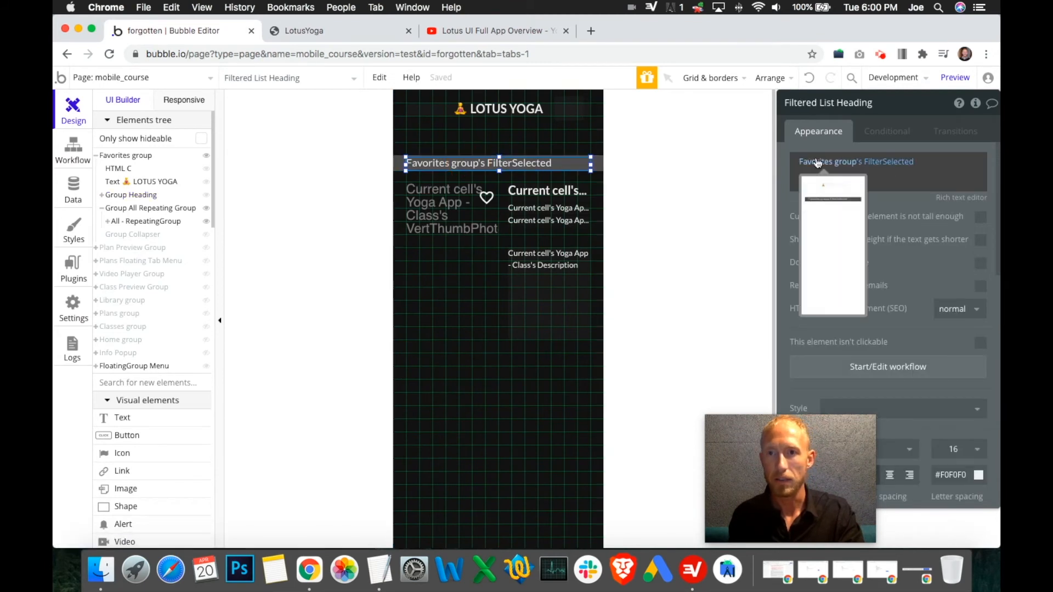
{"action": "right_click", "coordinate": [894, 162]}
{"action": "left_click", "coordinate": [860, 174]}
{"action": "right_click", "coordinate": [865, 162]}
{"action": "right_click", "coordinate": [902, 164]}
{"action": "left_click", "coordinate": [921, 158]}
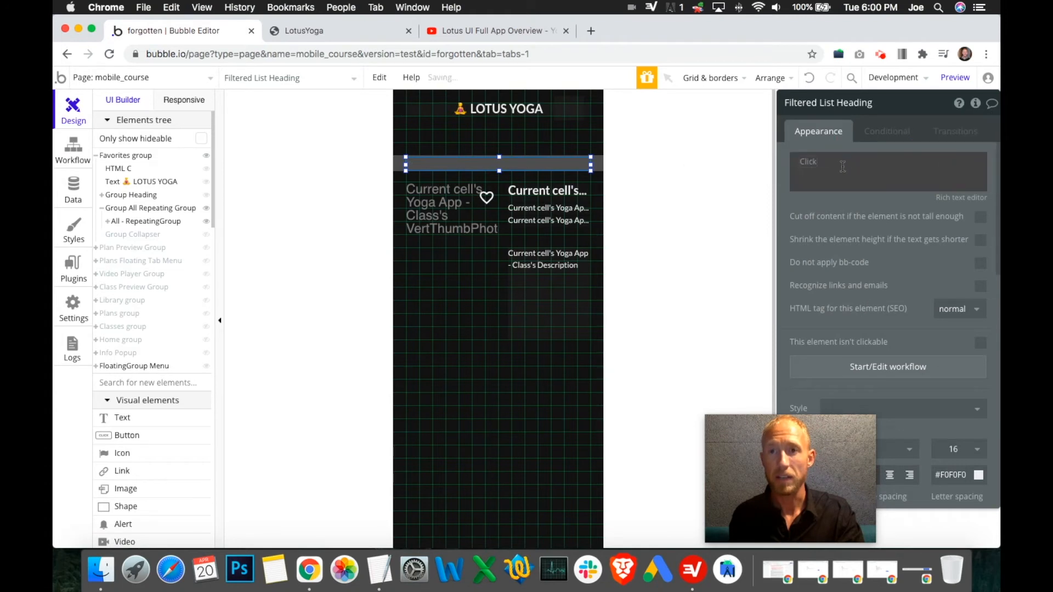
- Set the Filtered List Heading text to "Your Favorite Classes"
{"action": "left_click", "coordinate": [808, 163]}
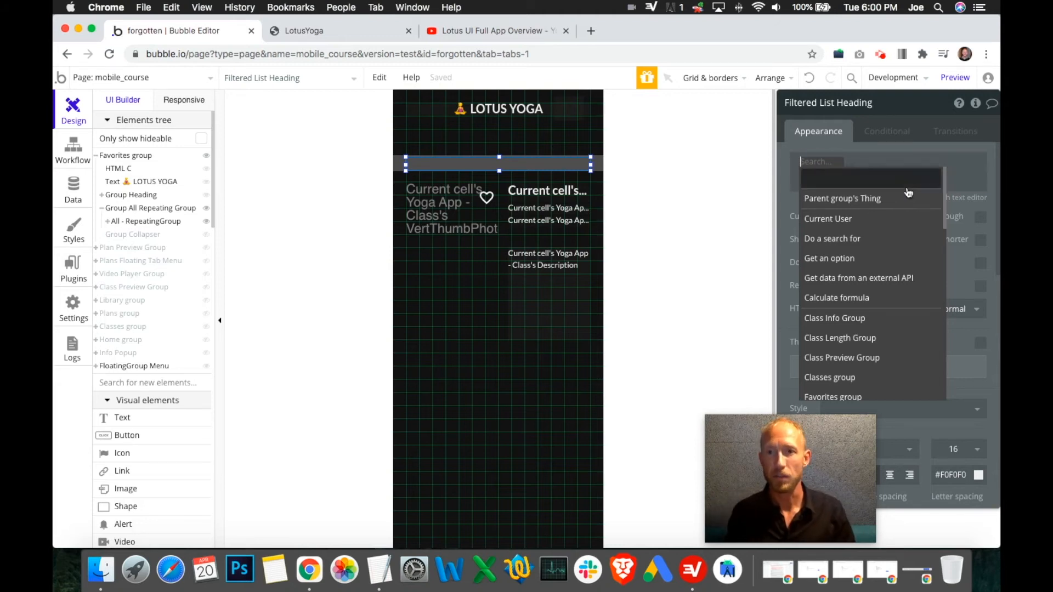
{"action": "left_click", "coordinate": [957, 164]}
{"action": "left_click", "coordinate": [909, 176]}
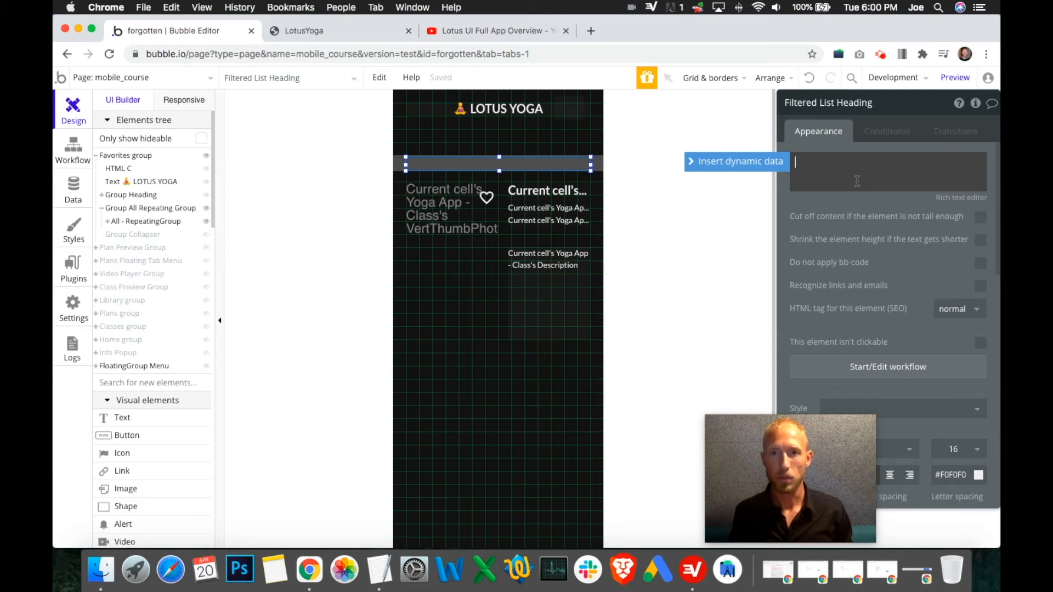
{"action": "type", "text": "Favorite"}
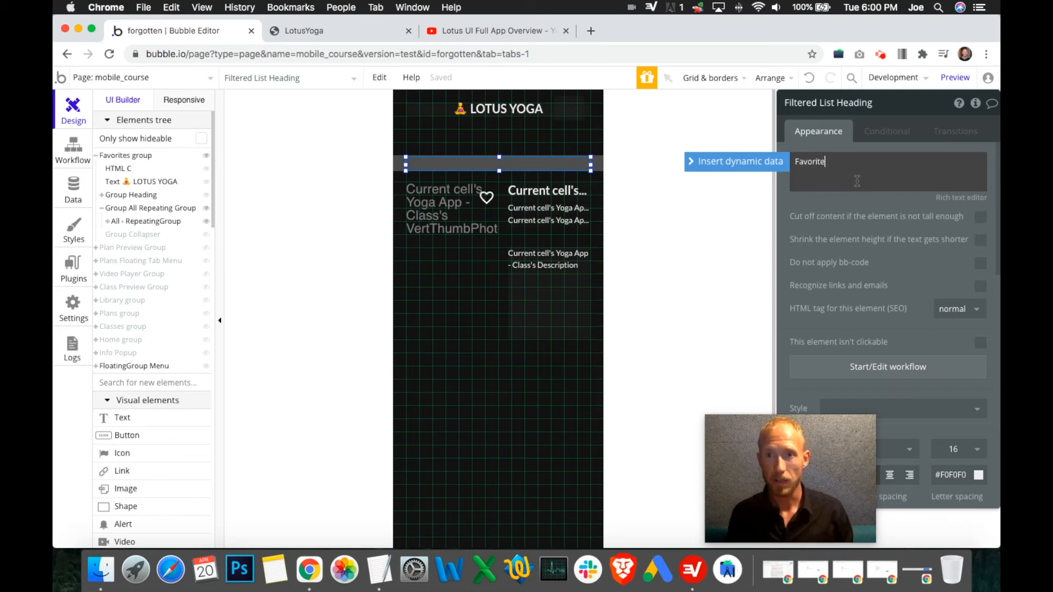
{"action": "type", "text": "s"}
{"action": "key", "text": "super+Left"}
{"action": "type", "text": "Your"}
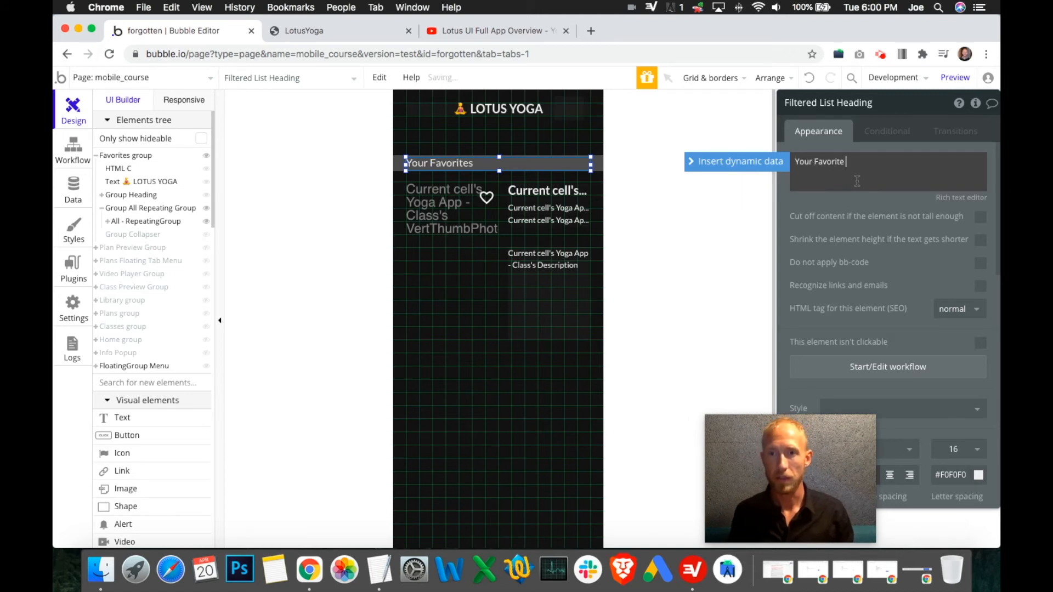
- Move Group Heading up in the Favorites group by setting its Y position to 60
{"action": "left_click", "coordinate": [398, 164]}
{"action": "left_click", "coordinate": [414, 165]}
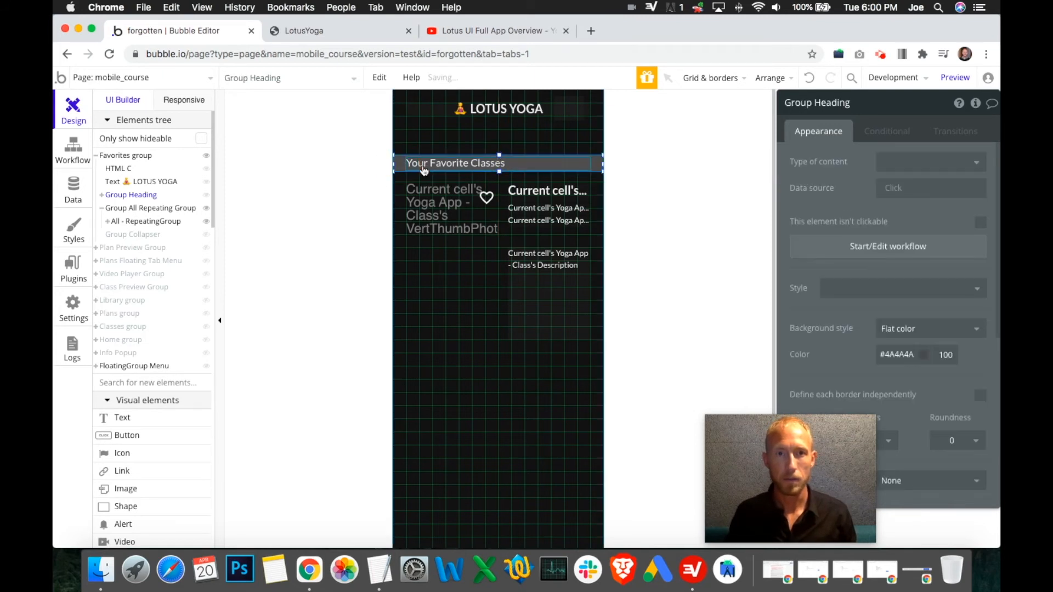
{"action": "left_click", "coordinate": [409, 179], "text": "shift"}
{"action": "left_click", "coordinate": [407, 160]}
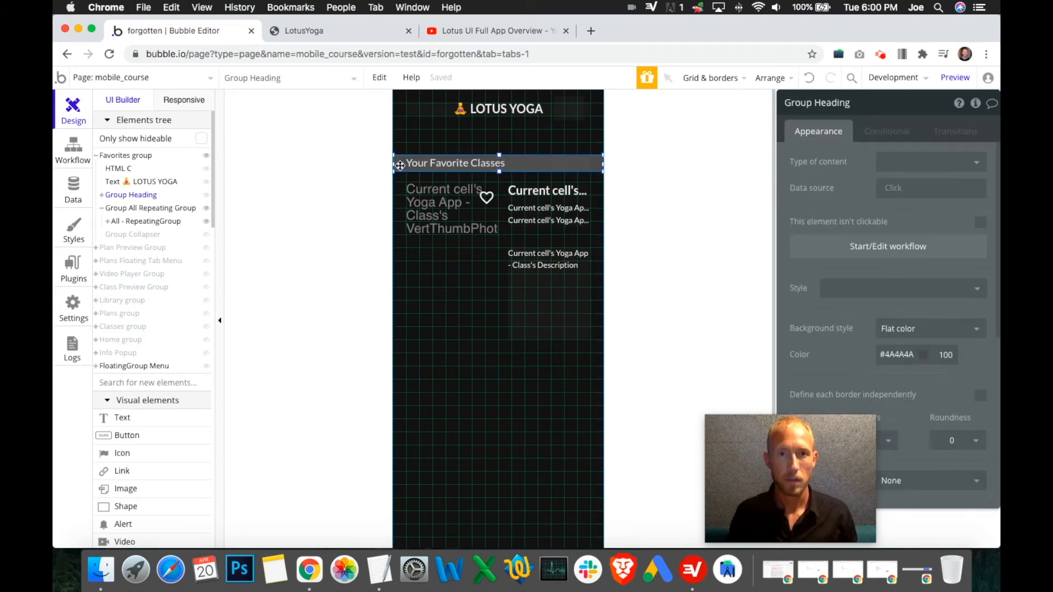
{"action": "scroll", "coordinate": [932, 301], "scroll_direction": "down", "scroll_amount": 4}
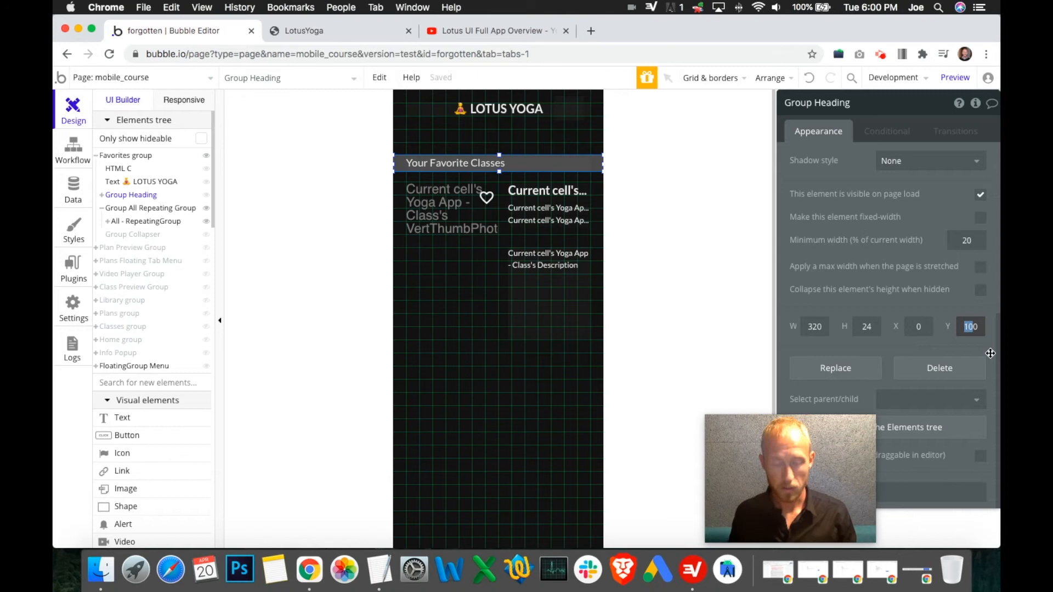
{"action": "type", "text": "60"}
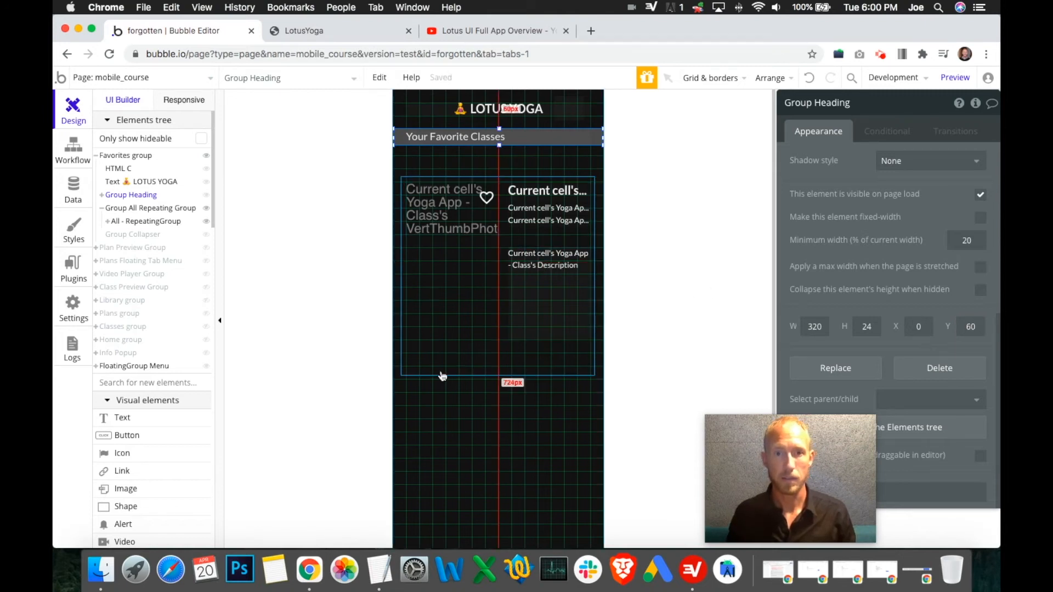
- Set the Y position of Group All Repeating Group to 100 in the Favorites group
{"action": "left_click", "coordinate": [439, 371]}
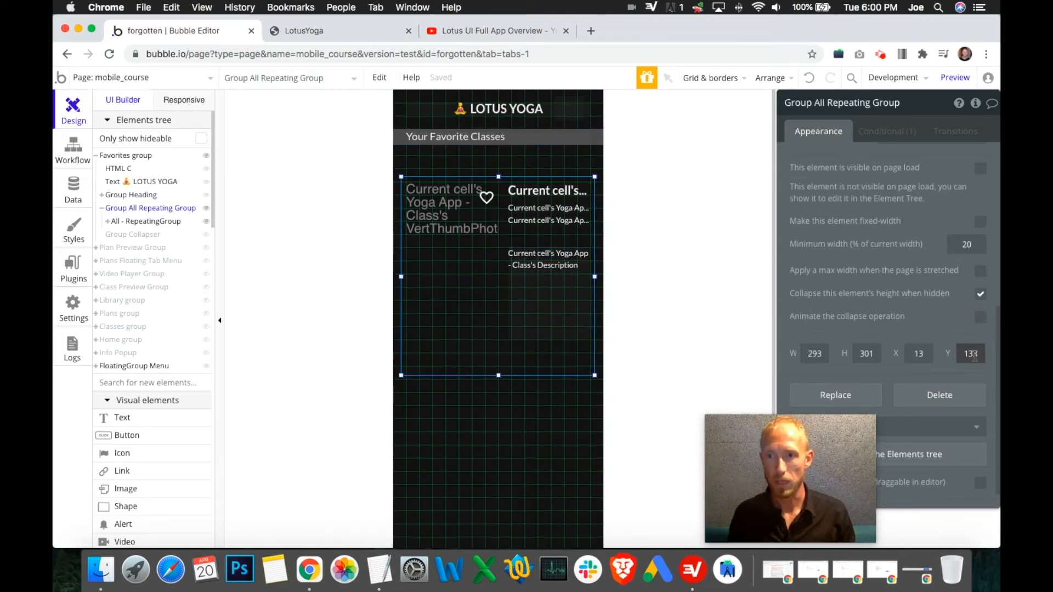
{"action": "left_click", "coordinate": [969, 359]}
{"action": "left_click_drag", "start_coordinate": [969, 358], "coordinate": [964, 359]}
{"action": "type", "text": "00"}
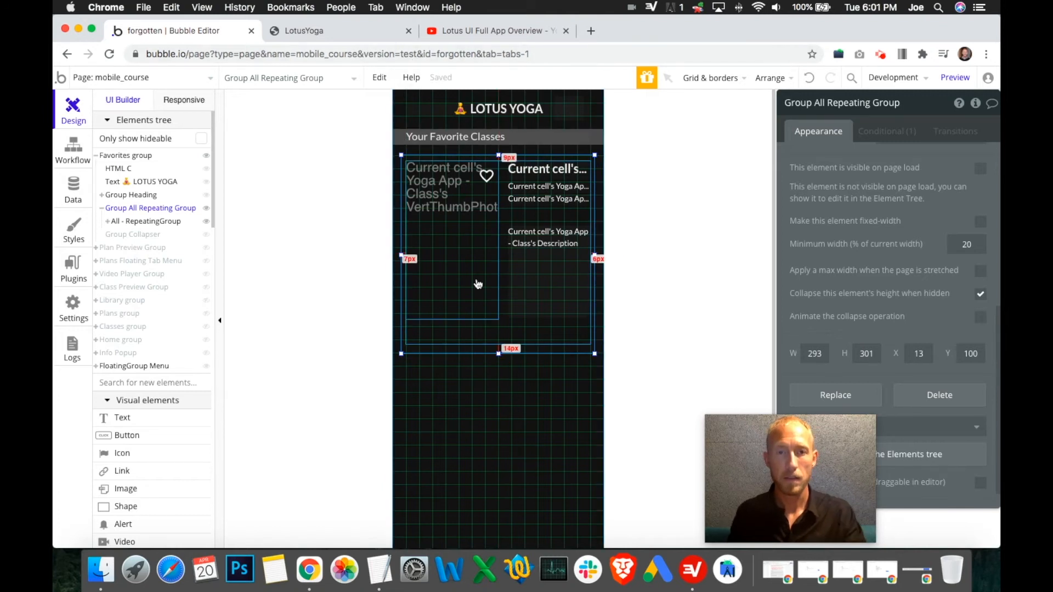
{"action": "left_click", "coordinate": [453, 353]}
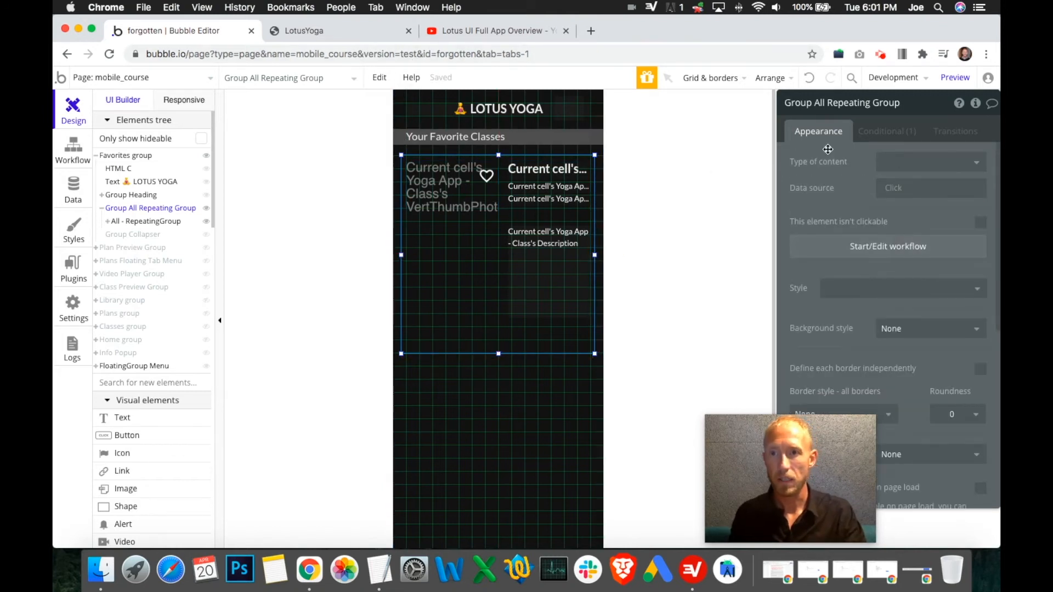
{"action": "left_click", "coordinate": [573, 108]}
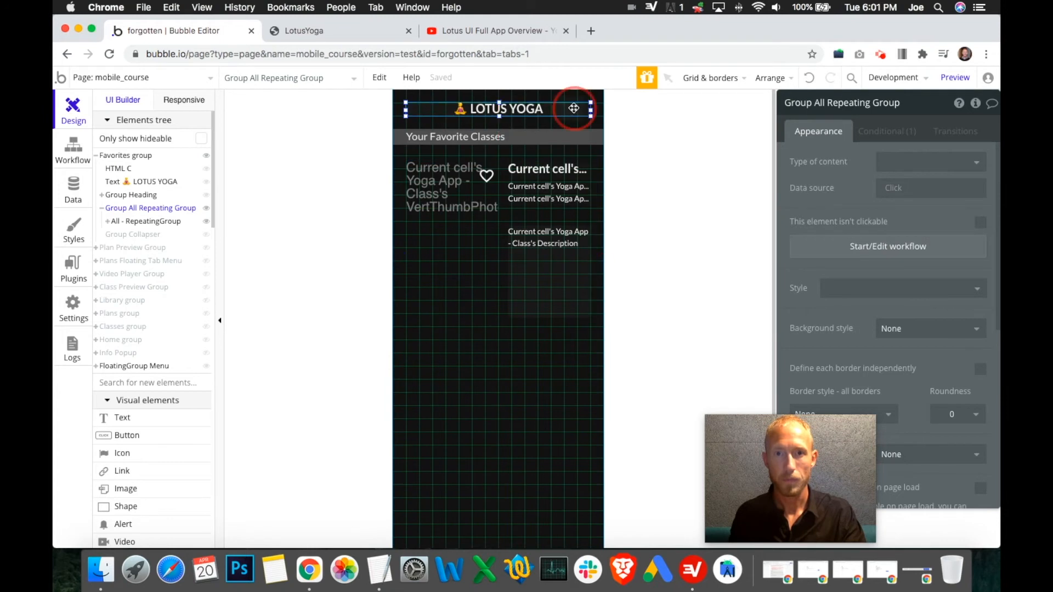
{"action": "left_click", "coordinate": [586, 123]}
{"action": "left_click", "coordinate": [544, 388]}
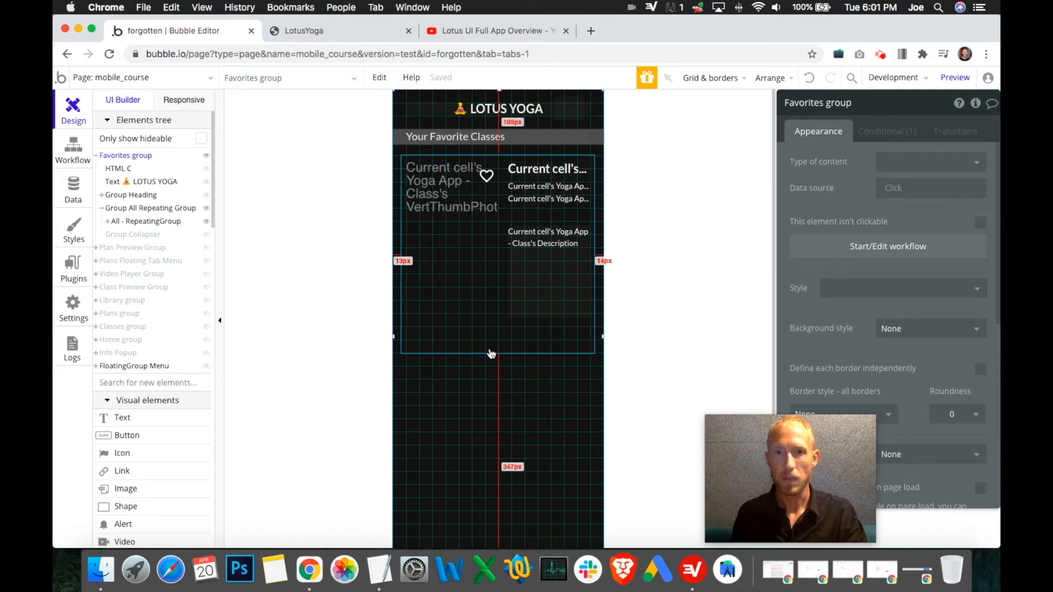
- Rename Group All Repeating Group as "Favorites Repeating Group"
{"action": "left_click", "coordinate": [491, 354]}
{"action": "left_click", "coordinate": [961, 163]}
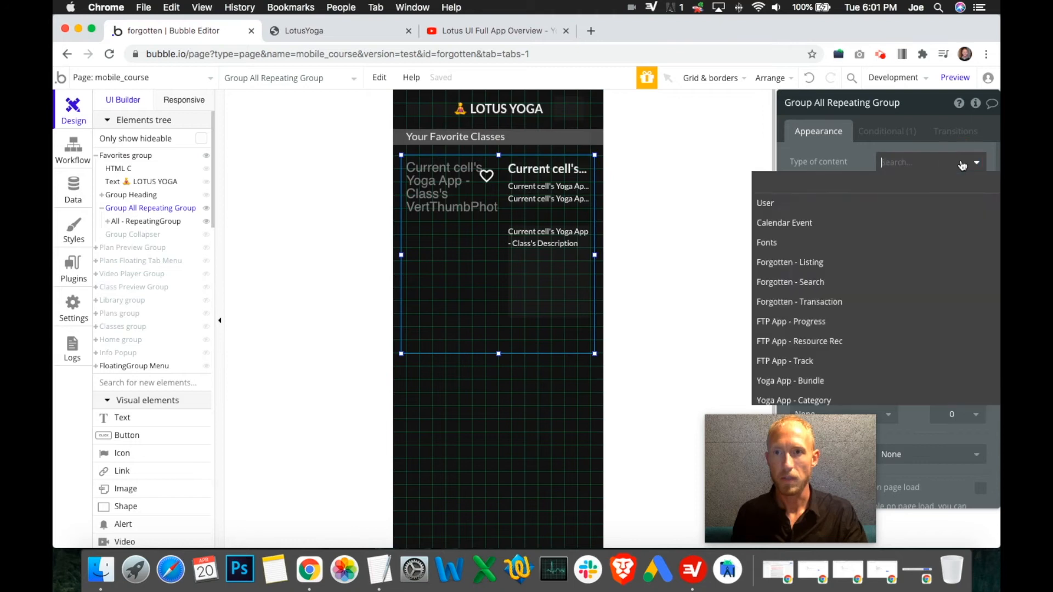
{"action": "left_click", "coordinate": [801, 103]}
{"action": "double_click", "coordinate": [802, 103]}
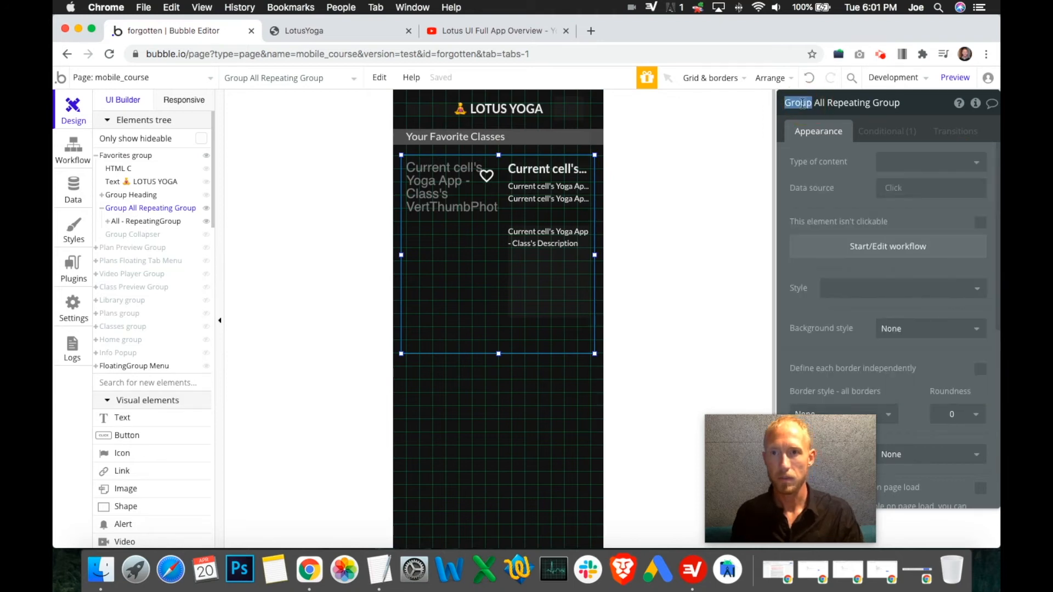
{"action": "key", "text": "Right"}
{"action": "key", "text": "Right"}
{"action": "key", "text": "BackSpace"}
{"action": "key", "text": "BackSpace"}
{"action": "key", "text": "BackSpace"}
{"action": "type", "text": "Favorites"}
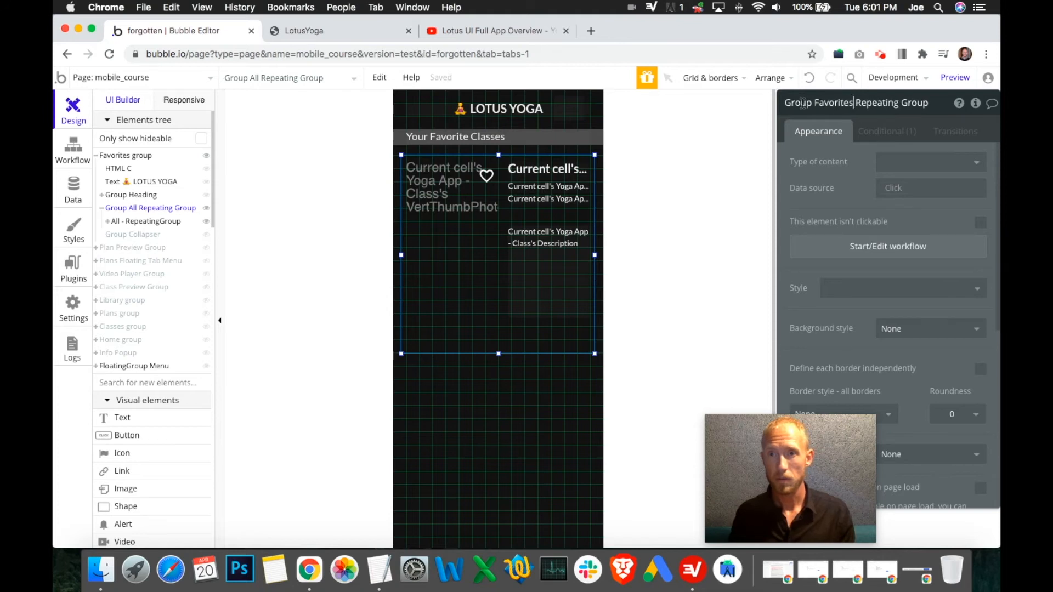
{"action": "double_click", "coordinate": [792, 102]}
{"action": "key", "text": "BackSpace"}
{"action": "key", "text": "Return"}
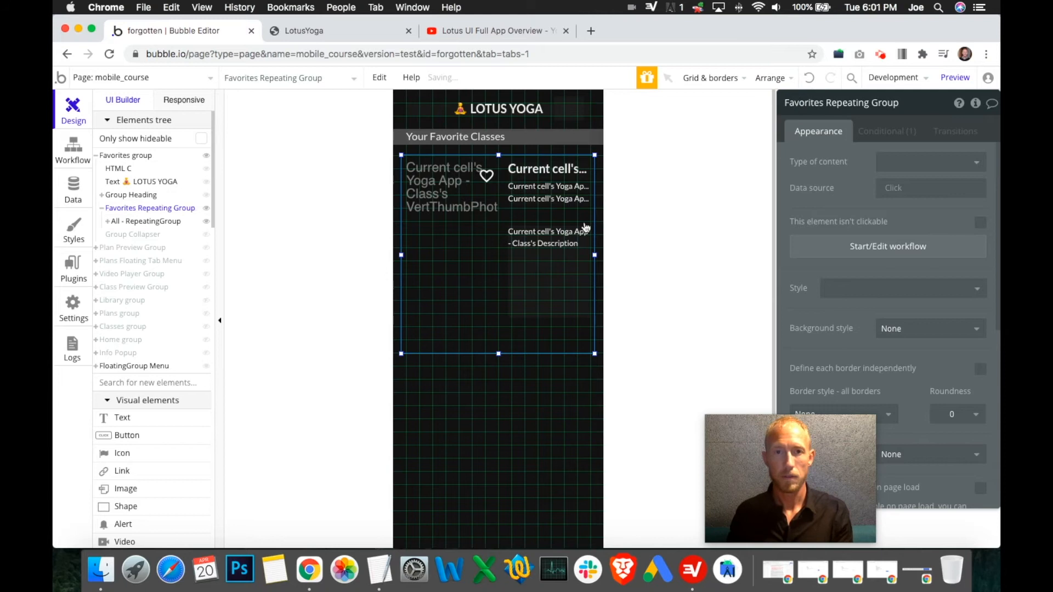
- Set Favorites Repeating Group's content type to Yoga App - Class and its data source to Current User's YogaListofFavorites
{"action": "left_click", "coordinate": [925, 161]}
{"action": "type", "text": "clas"}
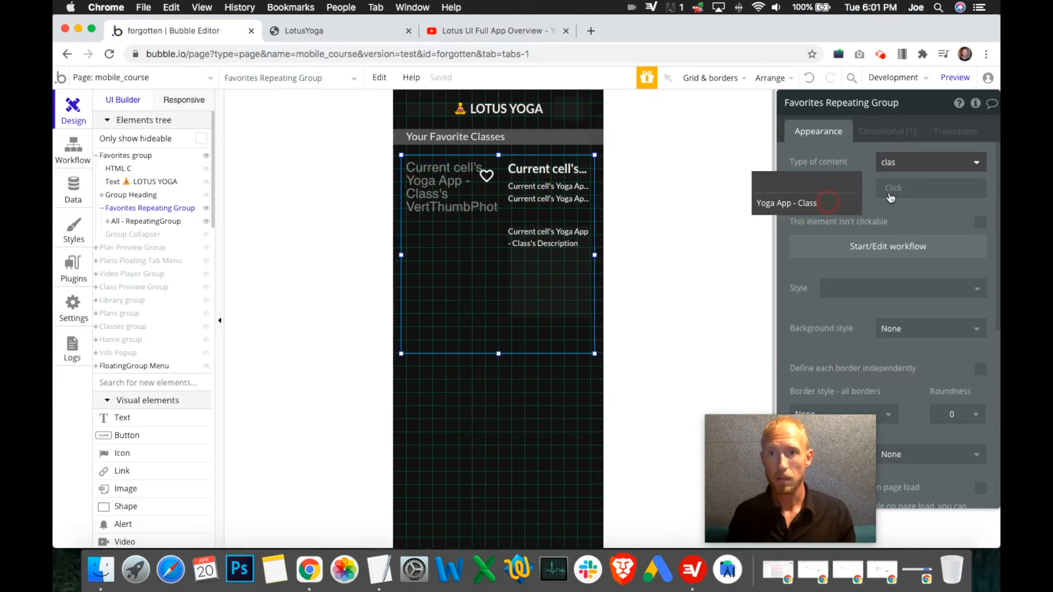
{"action": "key", "text": "Return"}
{"action": "left_click", "coordinate": [899, 188]}
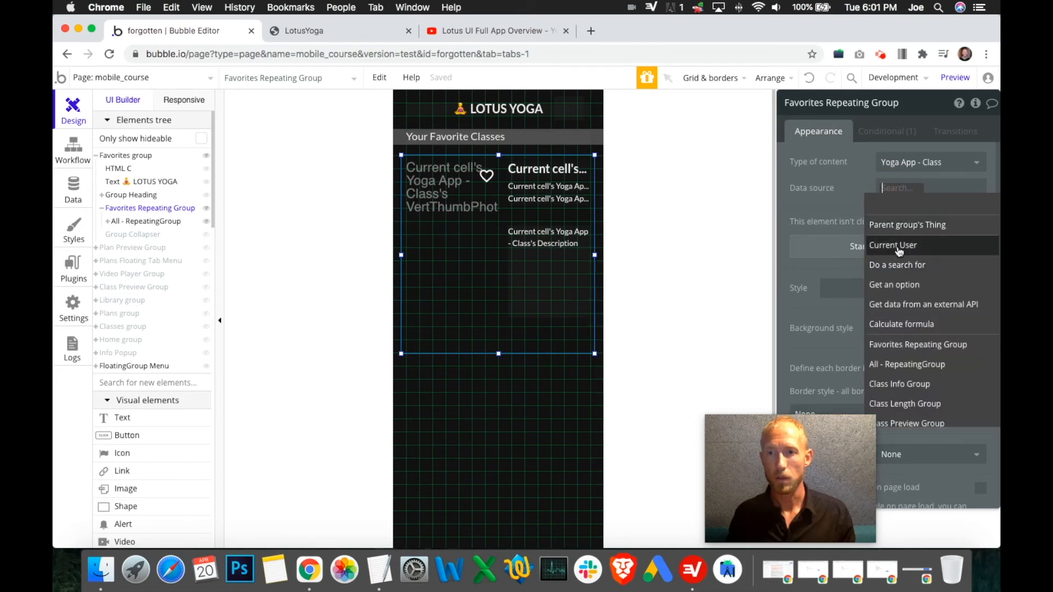
{"action": "left_click", "coordinate": [899, 251]}
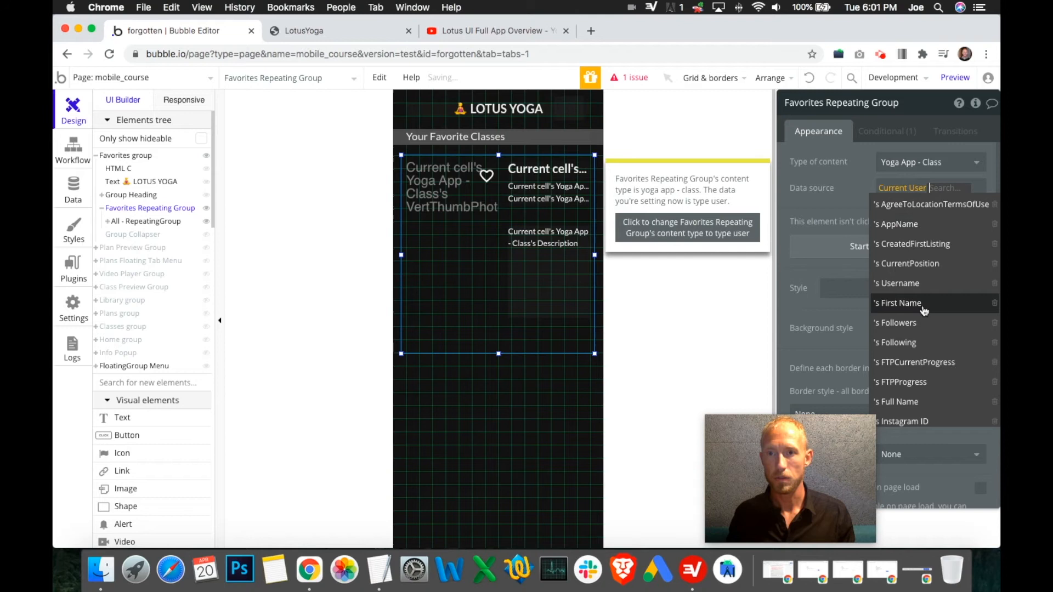
{"action": "scroll", "coordinate": [924, 314], "scroll_direction": "down", "scroll_amount": 10}
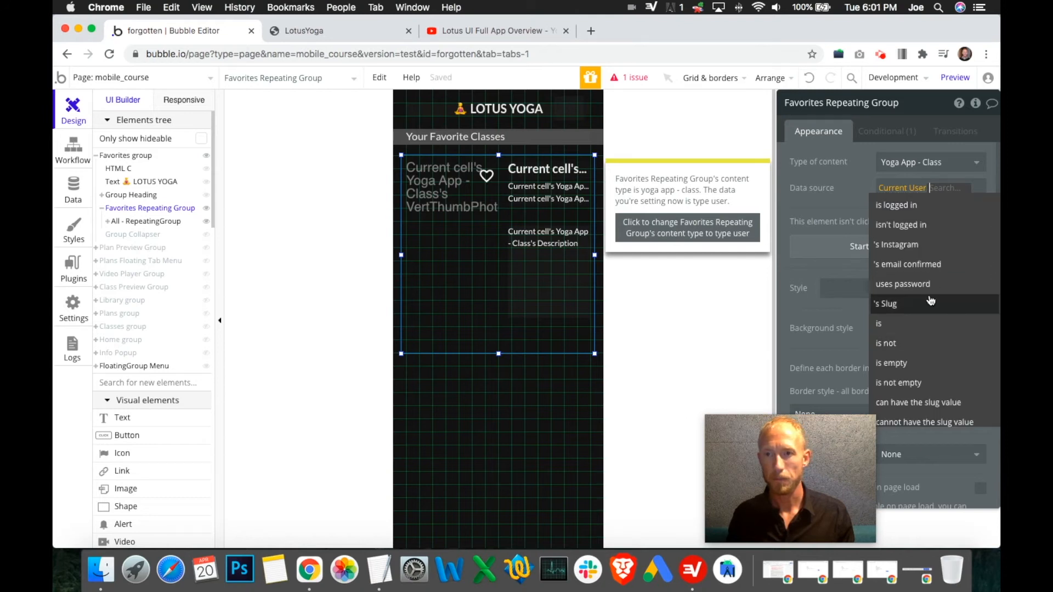
{"action": "scroll", "coordinate": [929, 273], "scroll_direction": "up", "scroll_amount": 4}
{"action": "left_click", "coordinate": [924, 264]}
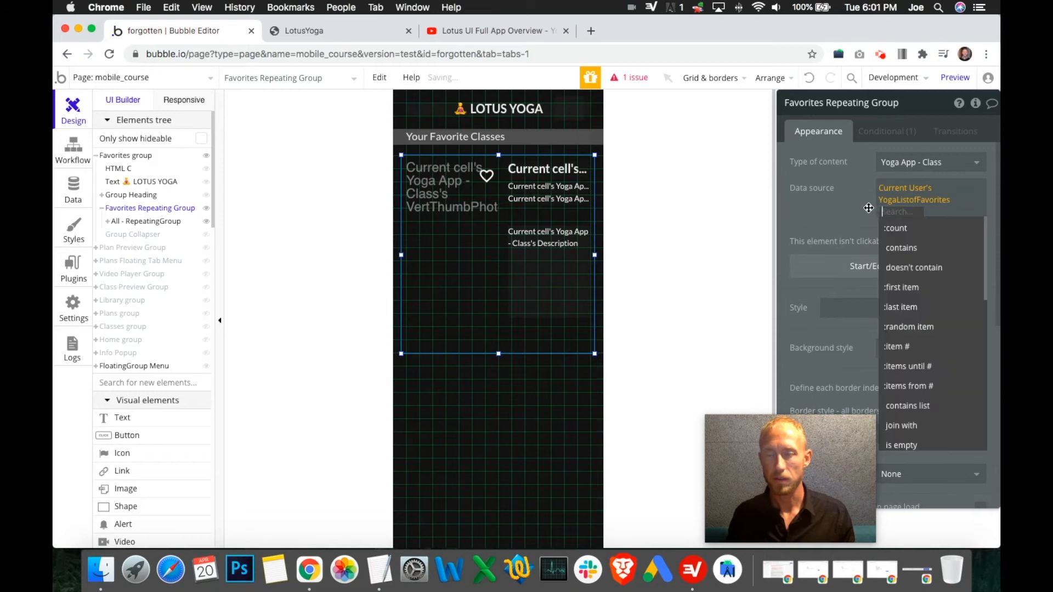
{"action": "left_click", "coordinate": [842, 203]}
- Check the YogaListofFavorites field's type in the User data type and copy the field's name
{"action": "mouse_move", "coordinate": [927, 205]}
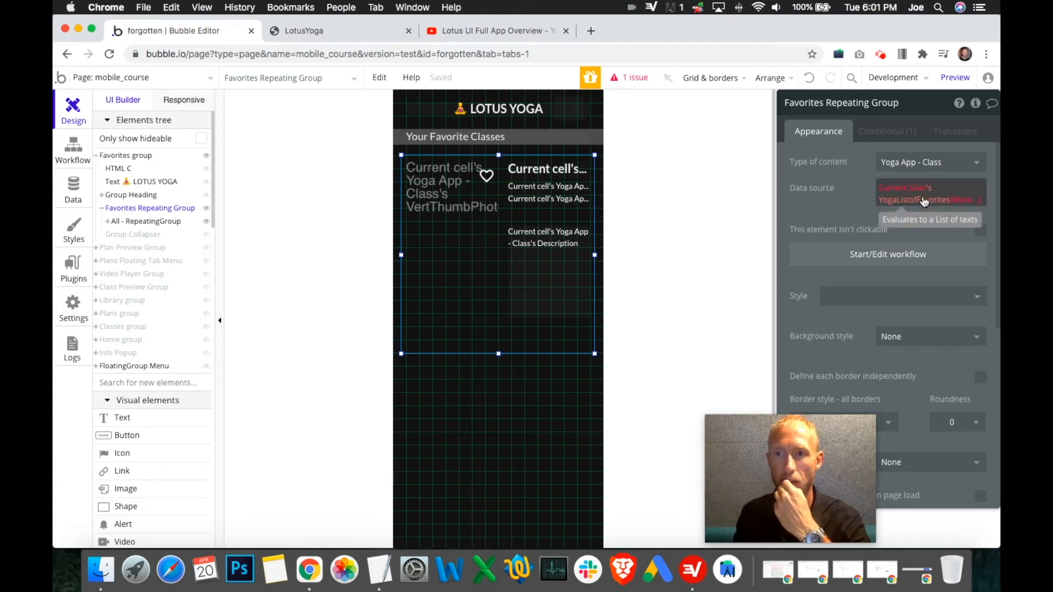
{"action": "left_click", "coordinate": [74, 188]}
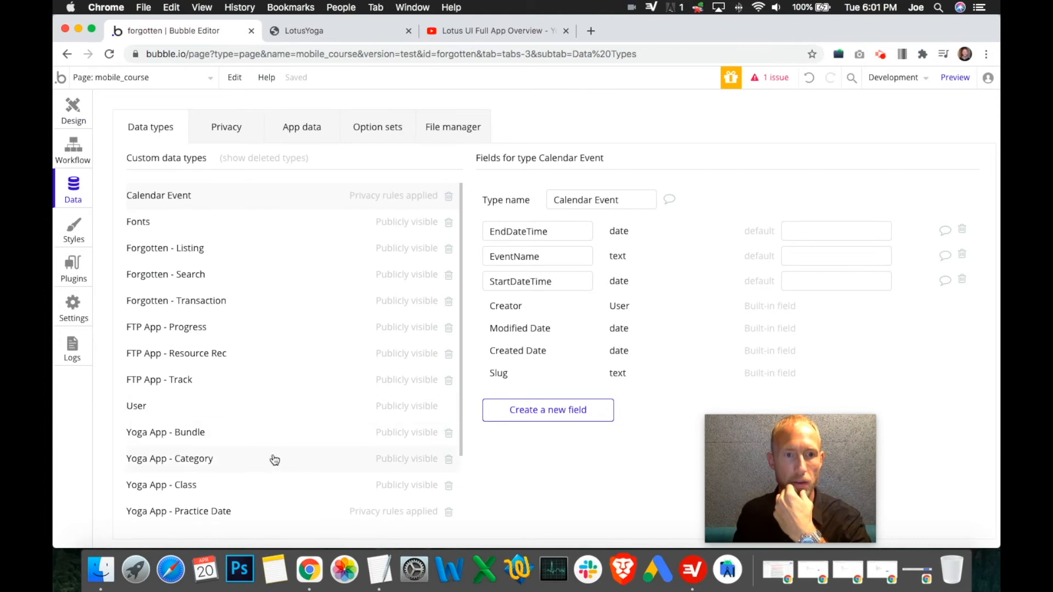
{"action": "scroll", "coordinate": [275, 460], "scroll_direction": "down", "scroll_amount": 3}
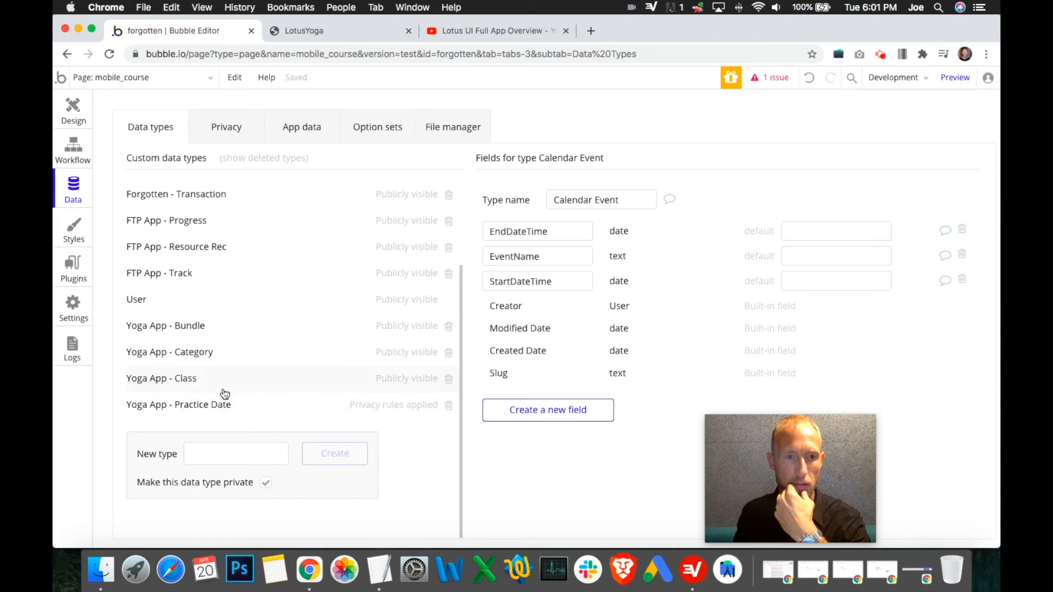
{"action": "left_click", "coordinate": [180, 301]}
{"action": "scroll", "coordinate": [604, 346], "scroll_direction": "down", "scroll_amount": 10}
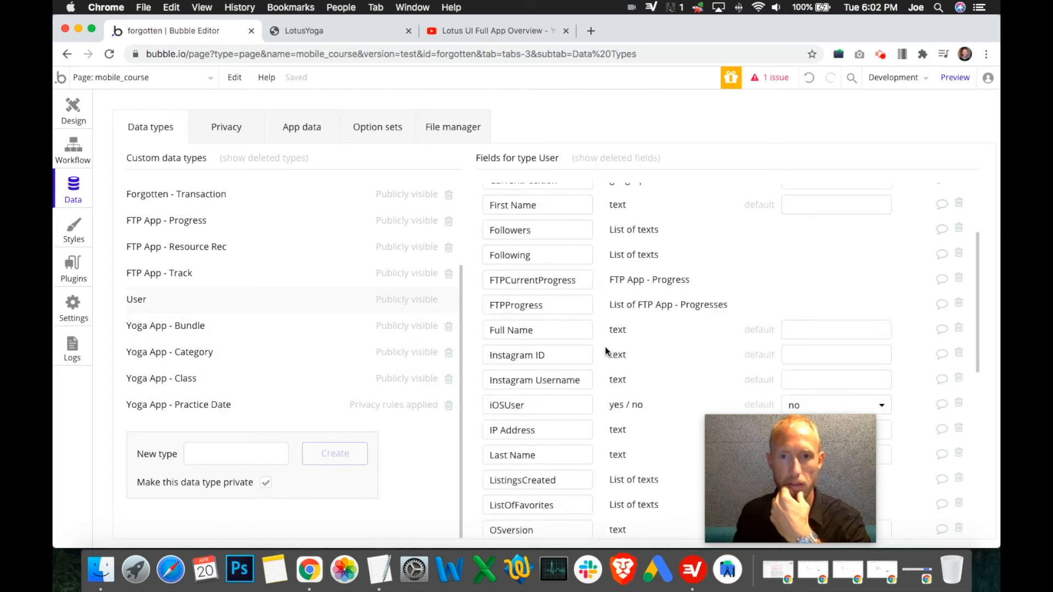
{"action": "double_click", "coordinate": [566, 360]}
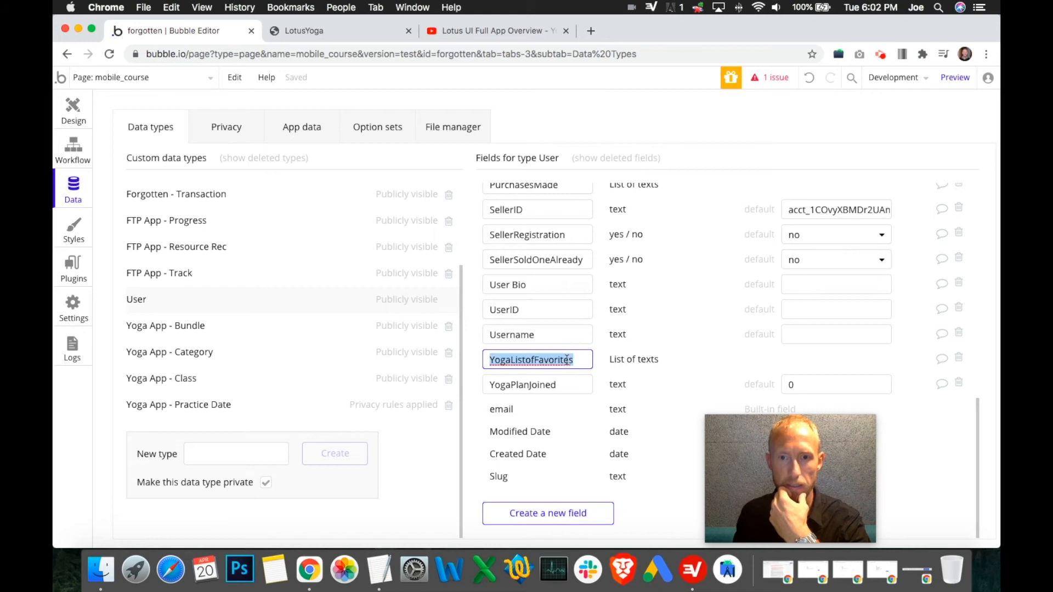
{"action": "left_click", "coordinate": [564, 385]}
{"action": "double_click", "coordinate": [564, 358]}
{"action": "key", "text": "super+c"}
- Create a User field named YogaFavoriteList that holds a list of Yoga App - Class entries
{"action": "left_click", "coordinate": [580, 517]}
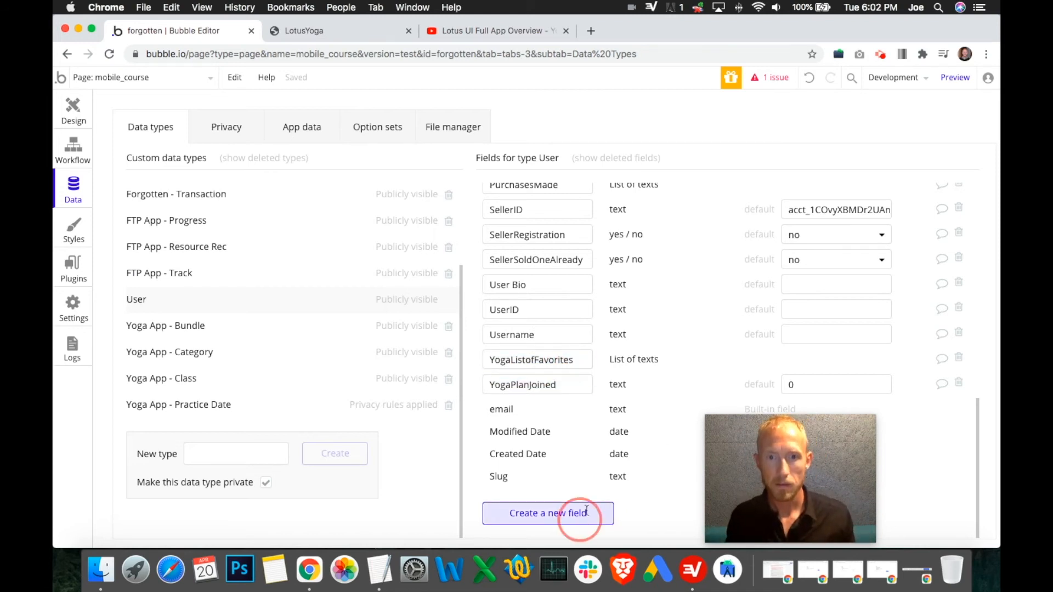
{"action": "scroll", "coordinate": [607, 337], "scroll_direction": "down", "scroll_amount": 10}
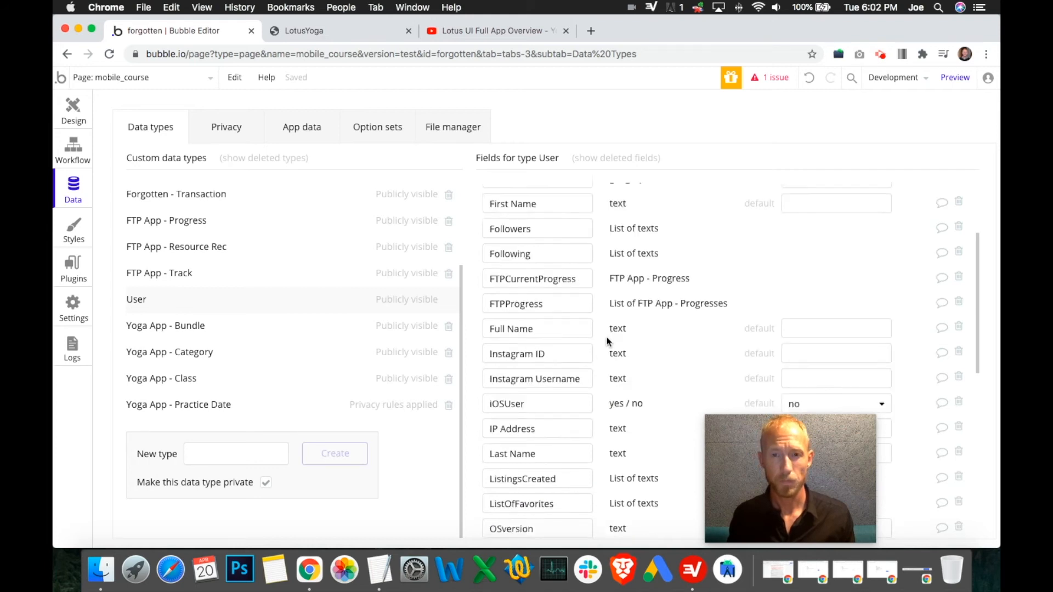
{"action": "left_click", "coordinate": [565, 518]}
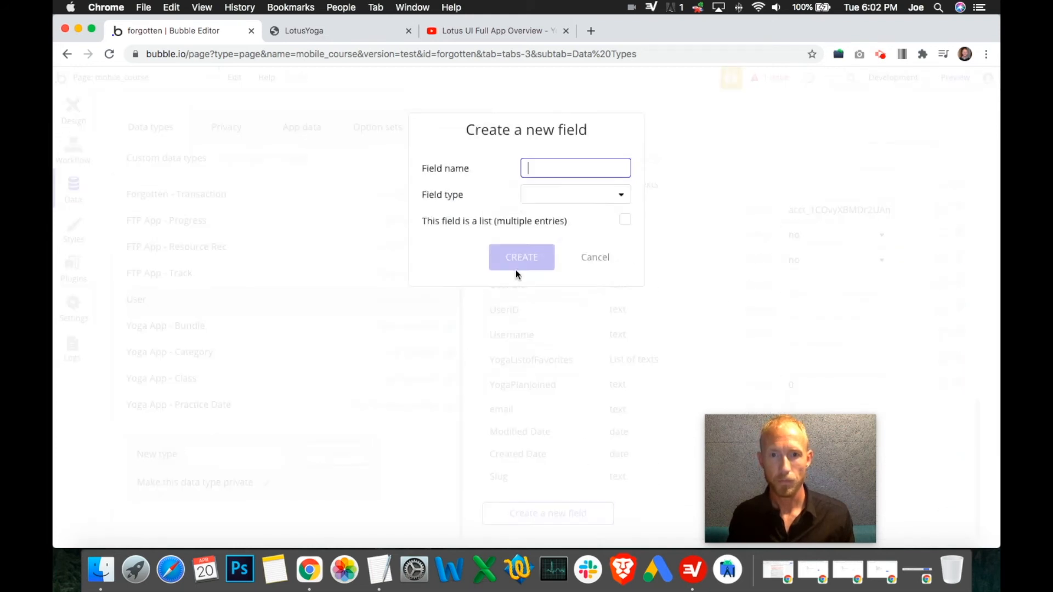
{"action": "left_click_drag", "start_coordinate": [577, 169], "coordinate": [544, 169]}
{"action": "type", "text": "aavorites"}
{"action": "key", "text": "super+Right"}
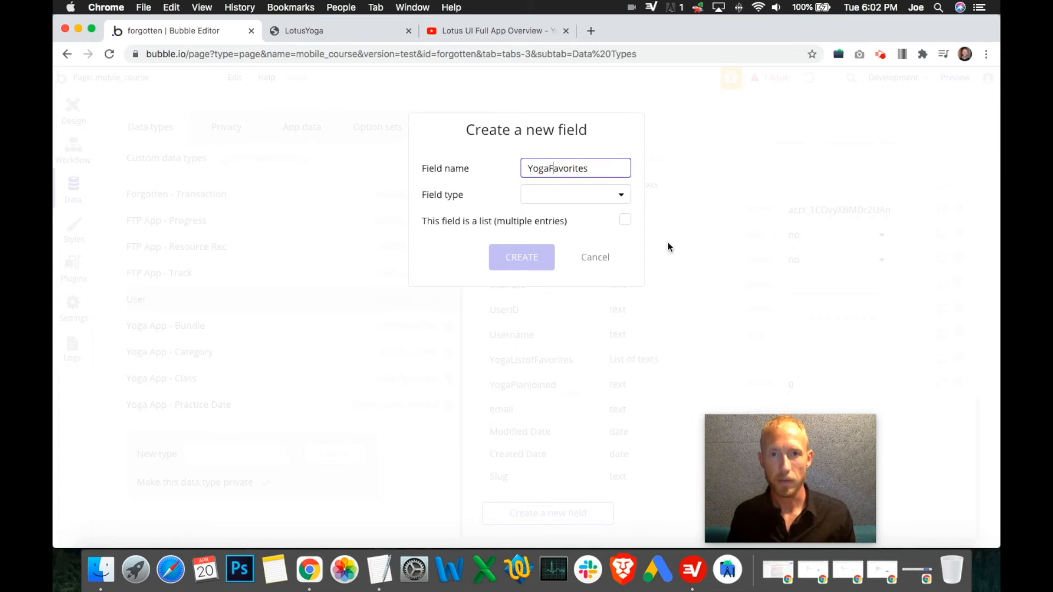
{"action": "key", "text": "BackSpace"}
{"action": "type", "text": "List"}
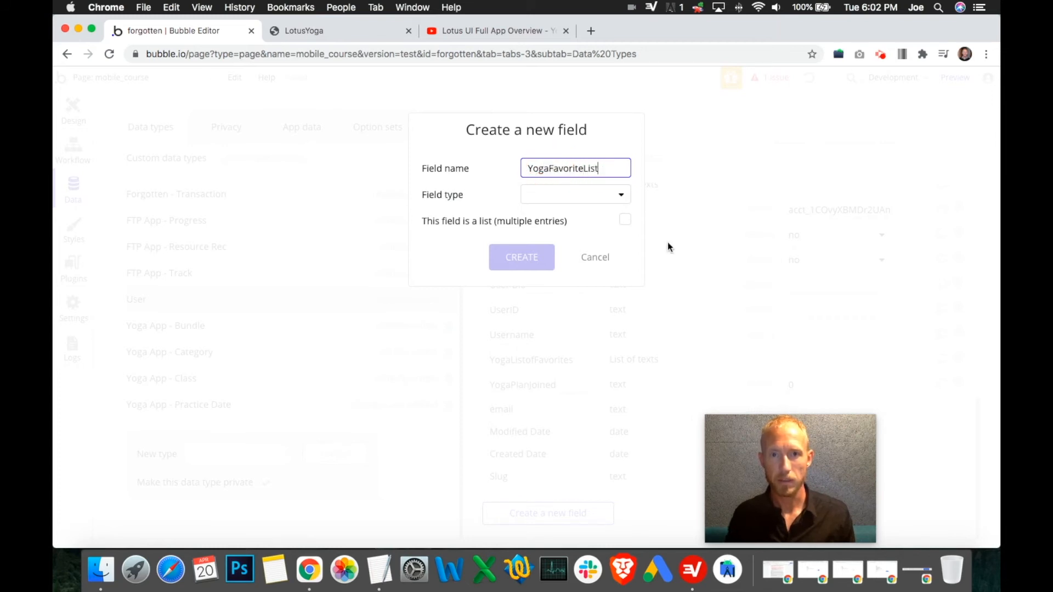
{"action": "left_click", "coordinate": [596, 196]}
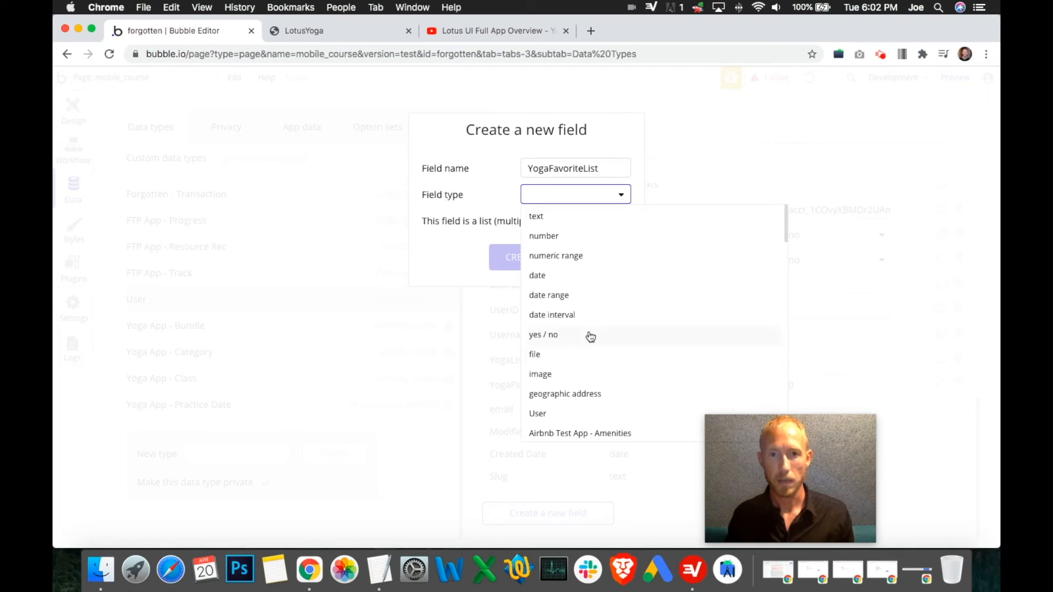
{"action": "scroll", "coordinate": [607, 326], "scroll_direction": "down", "scroll_amount": 8}
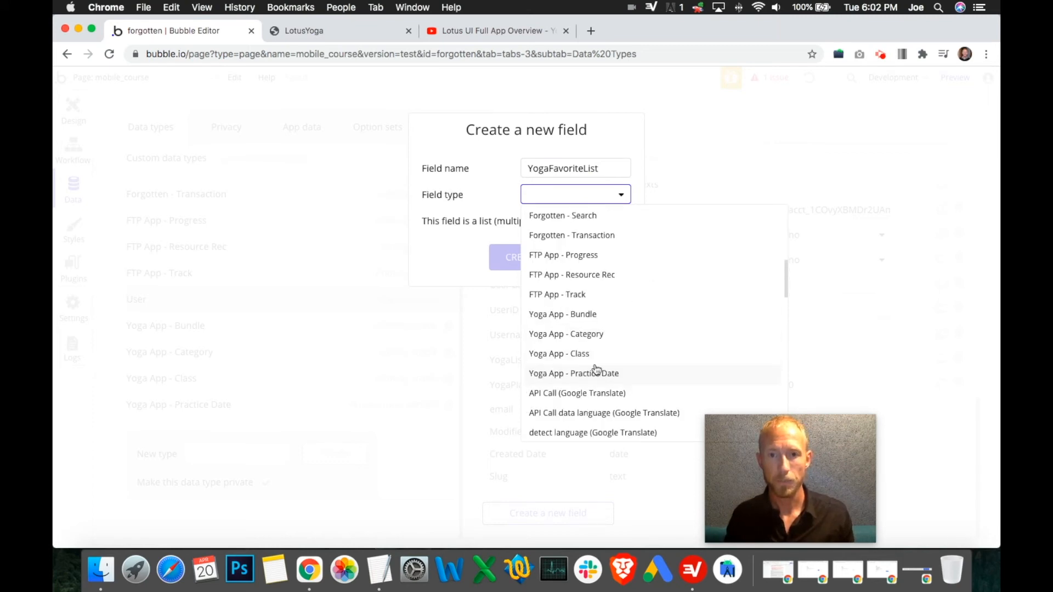
{"action": "left_click", "coordinate": [570, 354]}
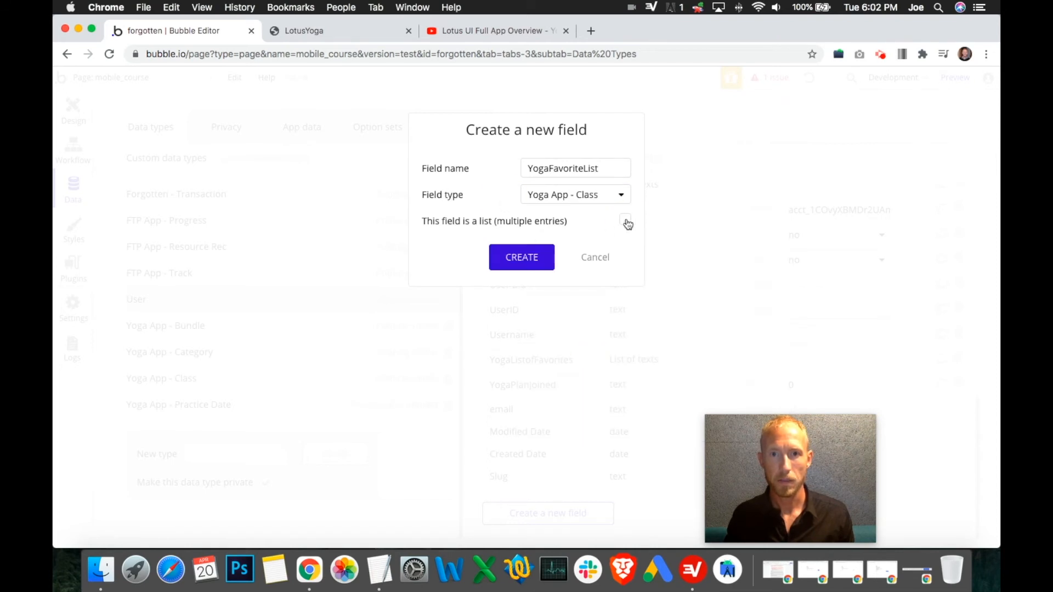
{"action": "left_click", "coordinate": [512, 269]}
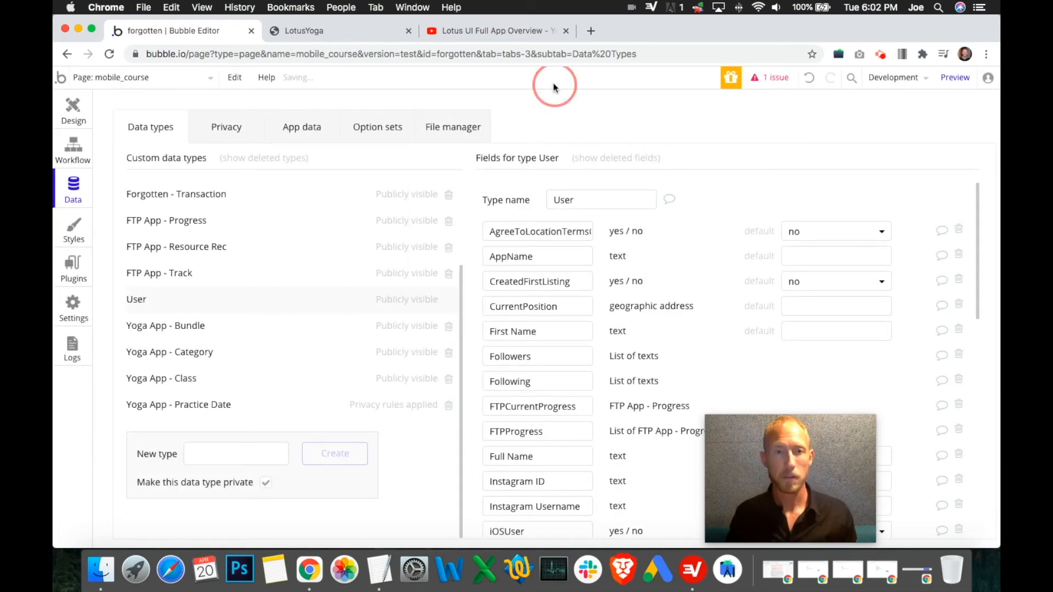
- Try to replace Favorites Repeating Group's data source with Current User's YogaFavoriteList
{"action": "left_click", "coordinate": [72, 151]}
{"action": "left_click", "coordinate": [72, 106]}
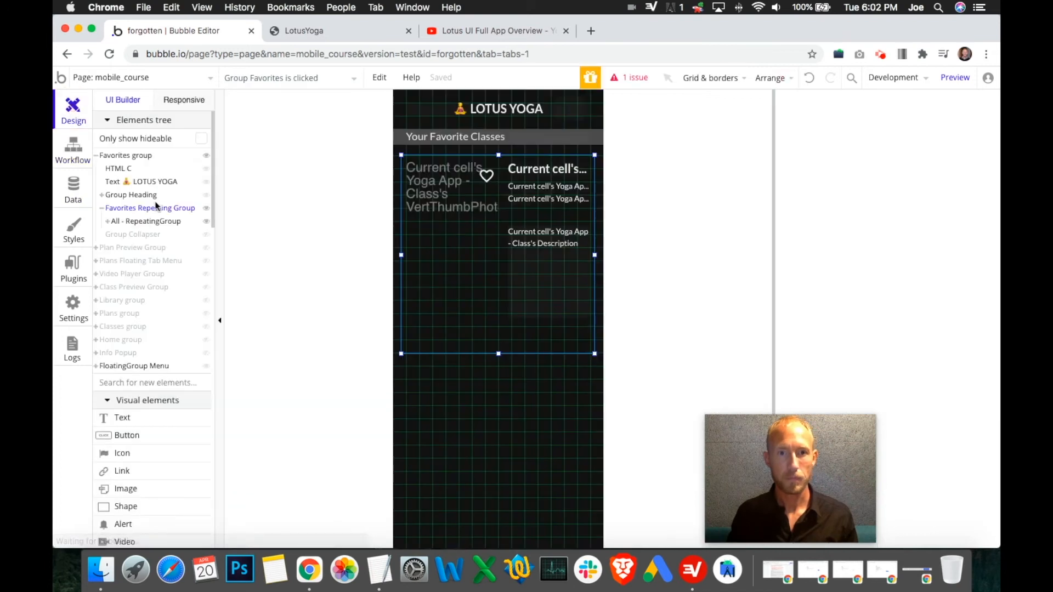
{"action": "left_click", "coordinate": [195, 209]}
{"action": "right_click", "coordinate": [922, 205]}
{"action": "right_click", "coordinate": [925, 199]}
{"action": "left_click", "coordinate": [936, 207]}
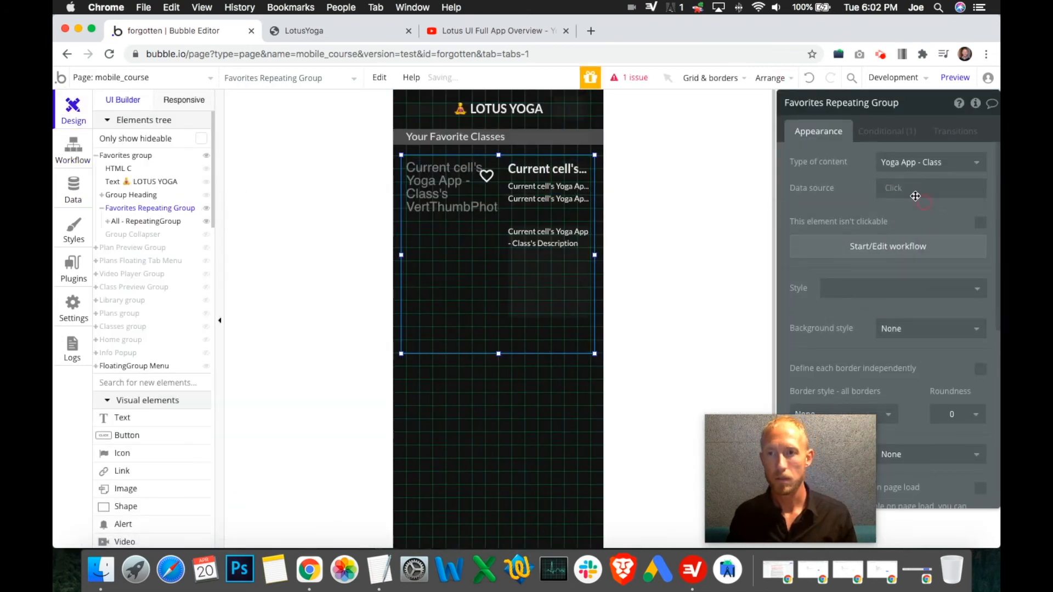
{"action": "left_click", "coordinate": [895, 189]}
{"action": "left_click", "coordinate": [885, 245]}
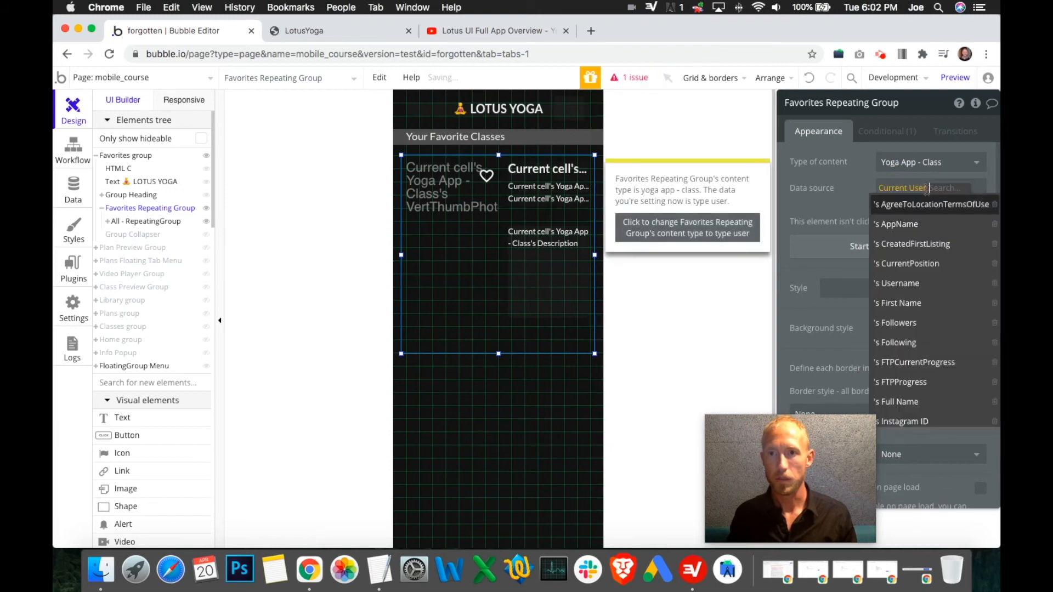
{"action": "type", "text": "yoga"}
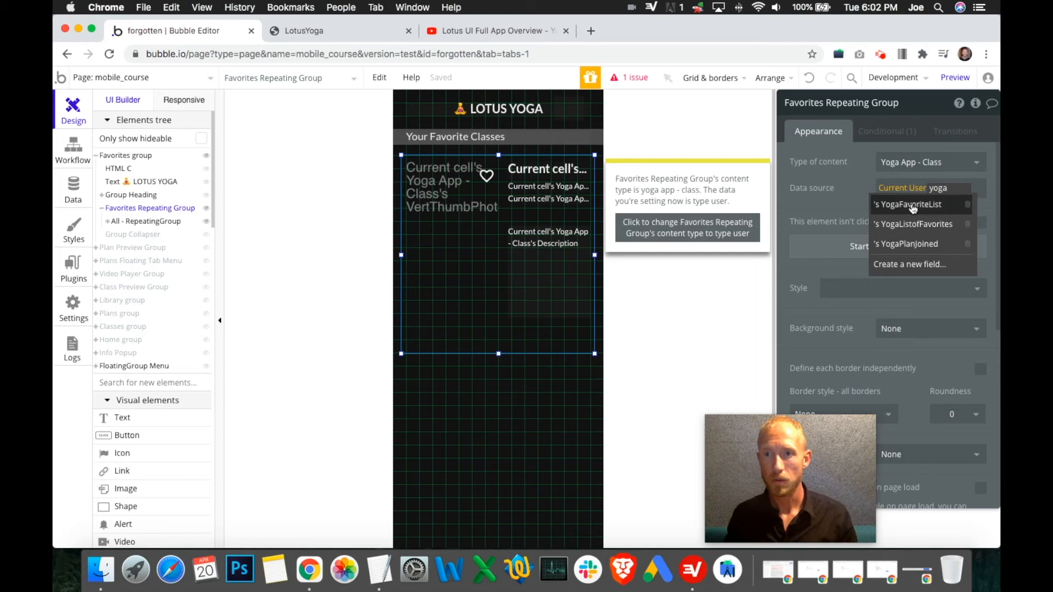
{"action": "left_click", "coordinate": [898, 207]}
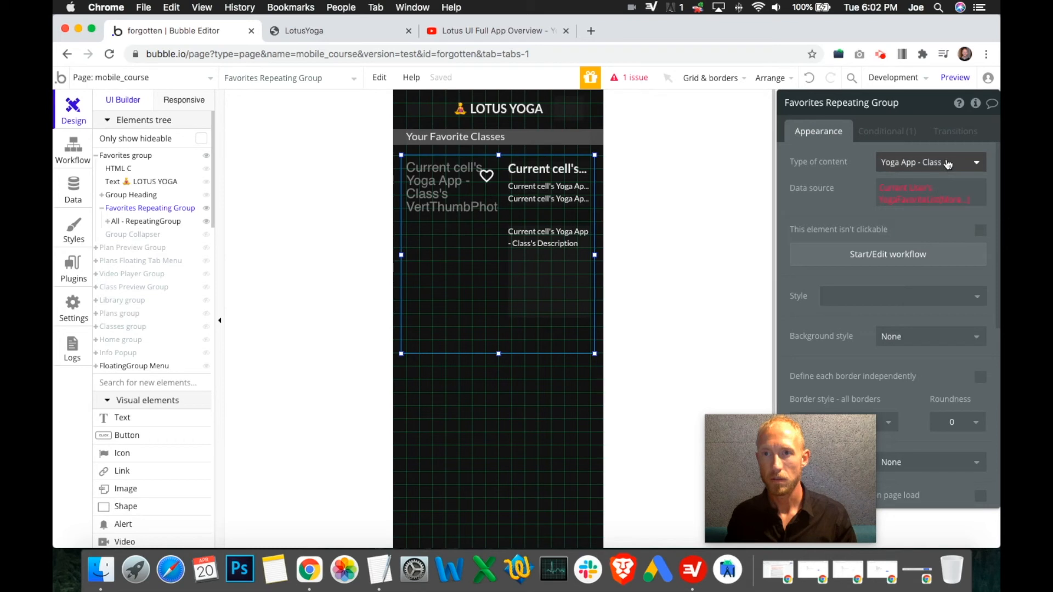
- Try a search for Yoga App - Class limited to its first item as Favorites Repeating Group's data source
{"action": "right_click", "coordinate": [929, 202]}
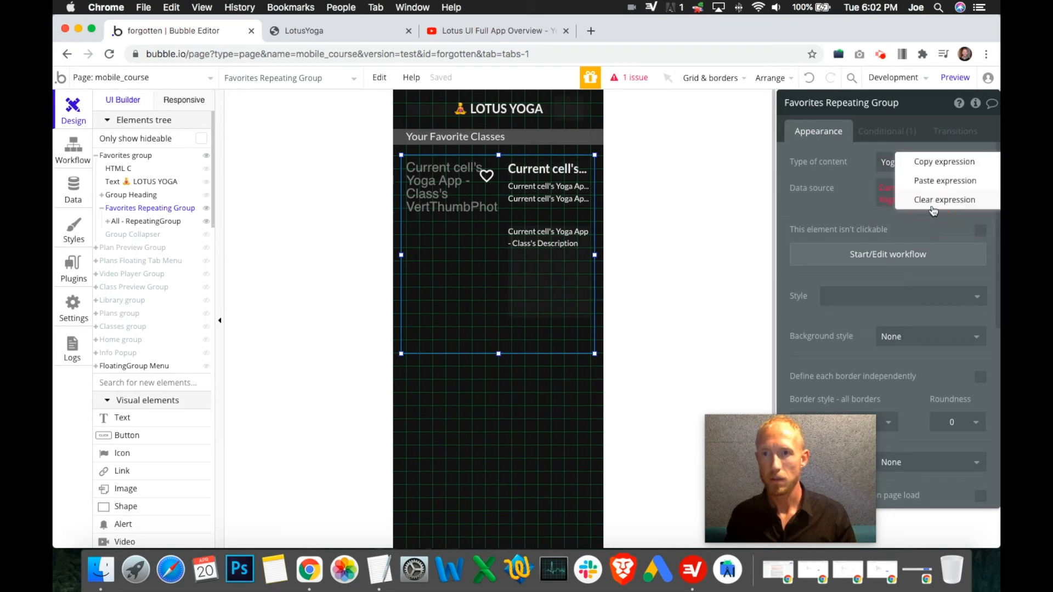
{"action": "left_click", "coordinate": [932, 199]}
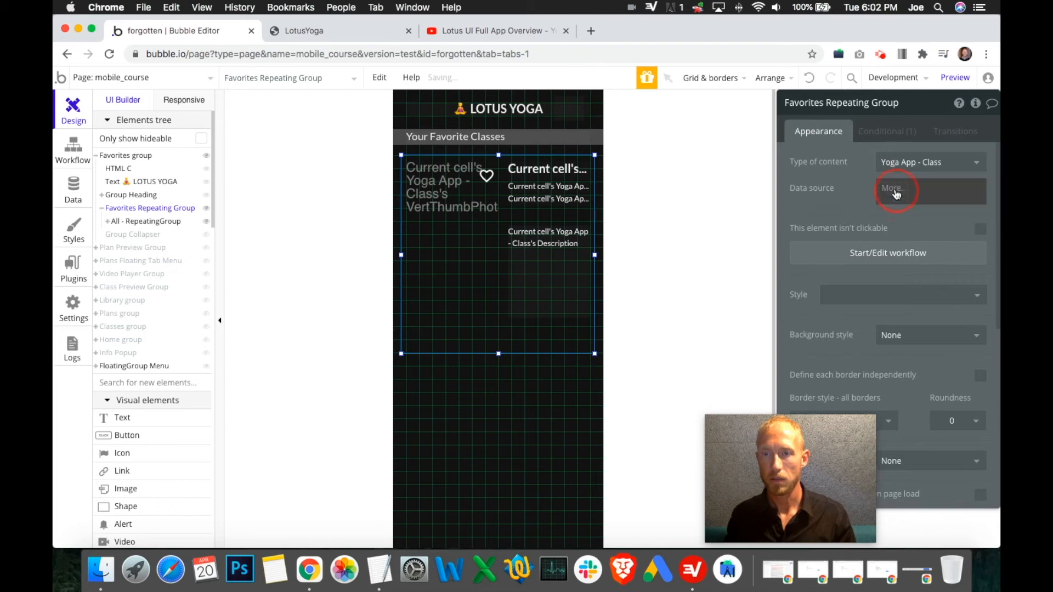
{"action": "left_click", "coordinate": [897, 189]}
{"action": "left_click", "coordinate": [899, 265]}
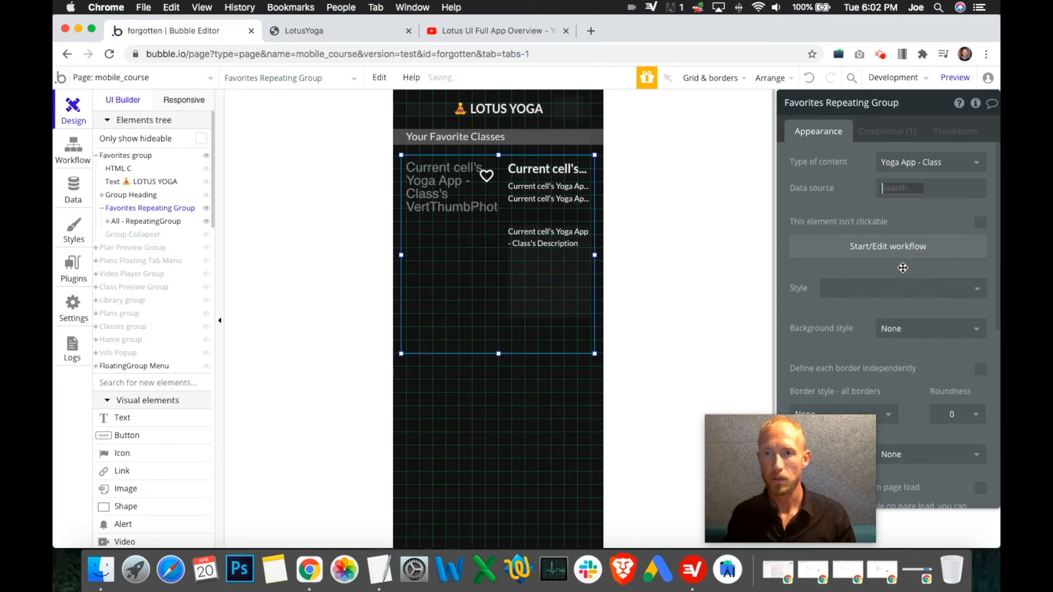
{"action": "left_click", "coordinate": [719, 134]}
{"action": "scroll", "coordinate": [708, 351], "scroll_direction": "down", "scroll_amount": 1}
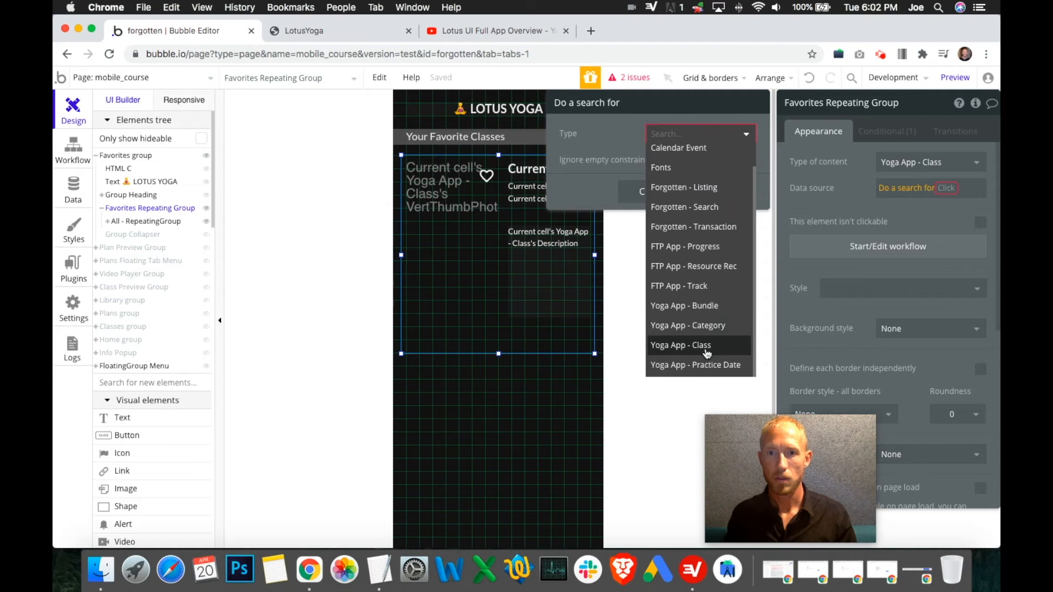
{"action": "left_click", "coordinate": [711, 345]}
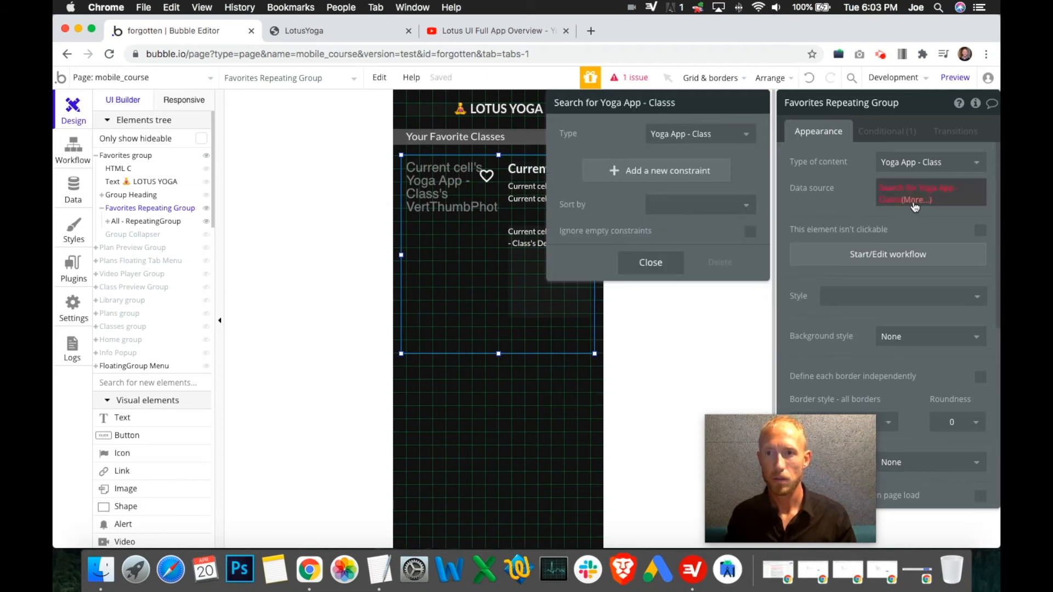
{"action": "left_click", "coordinate": [853, 206]}
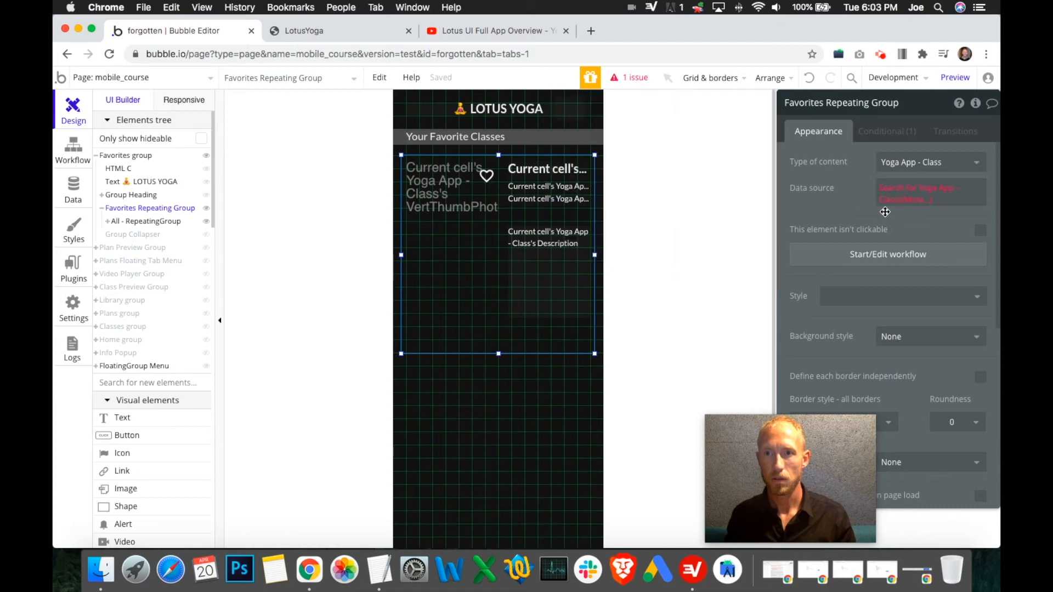
{"action": "left_click", "coordinate": [919, 201]}
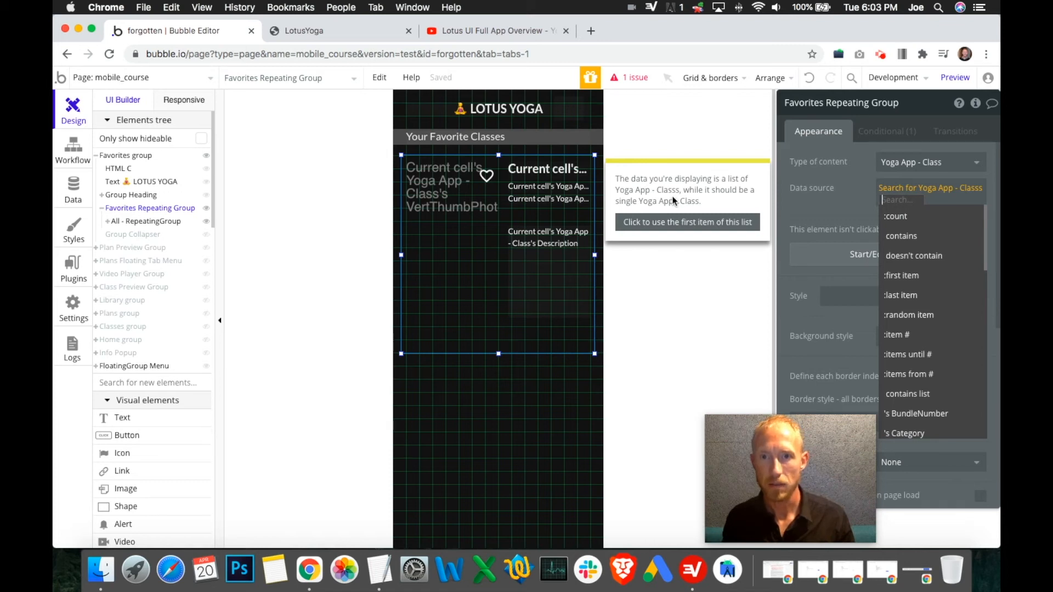
{"action": "left_click", "coordinate": [684, 224]}
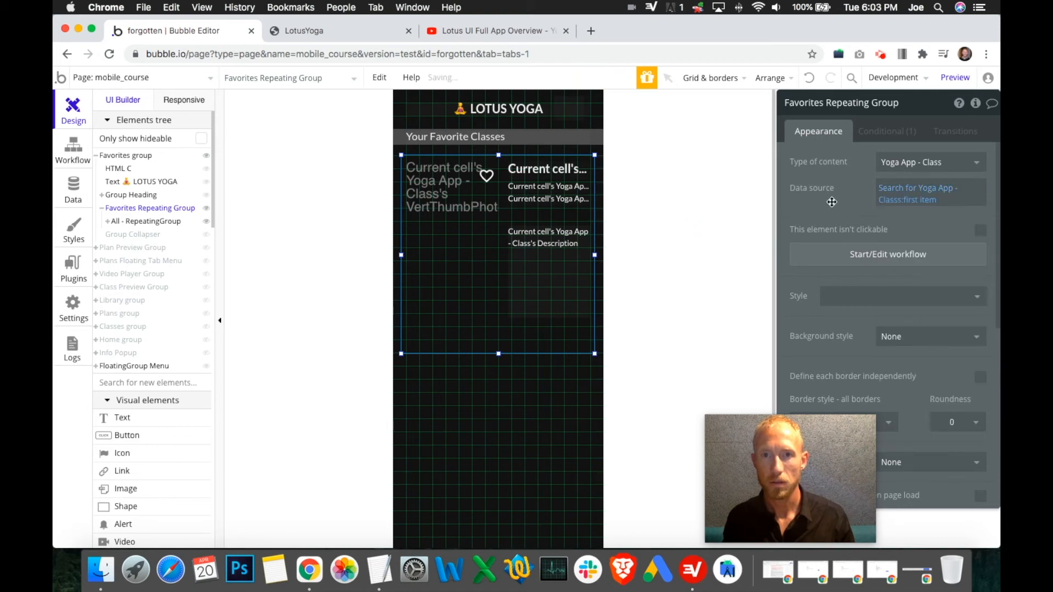
- Undo the data source and content type settings made on Favorites Repeating Group
{"action": "left_click", "coordinate": [474, 340]}
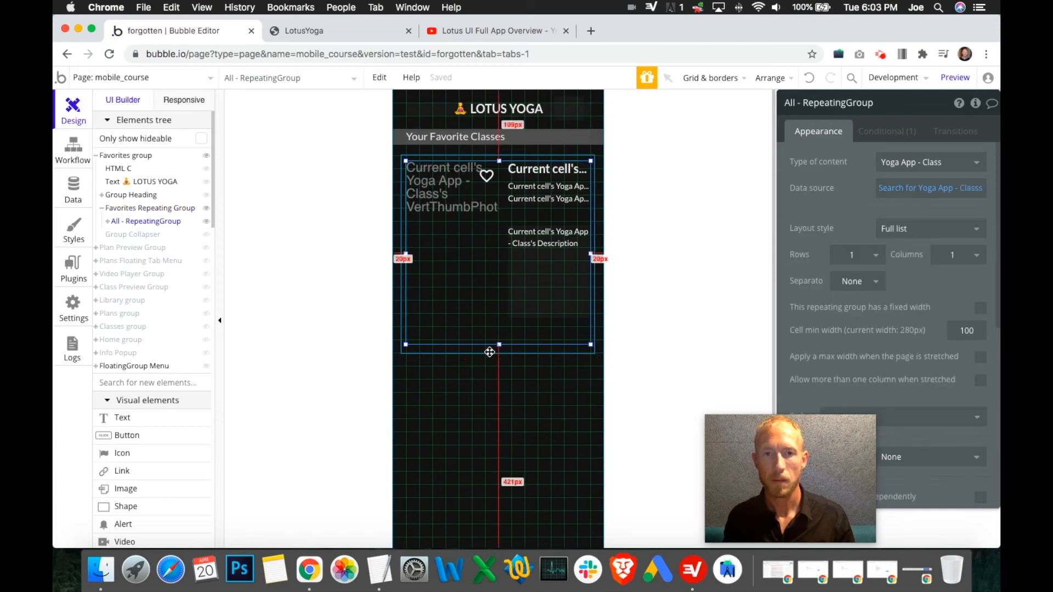
{"action": "left_click", "coordinate": [490, 348]}
{"action": "left_click", "coordinate": [811, 80]}
{"action": "left_click", "coordinate": [811, 79]}
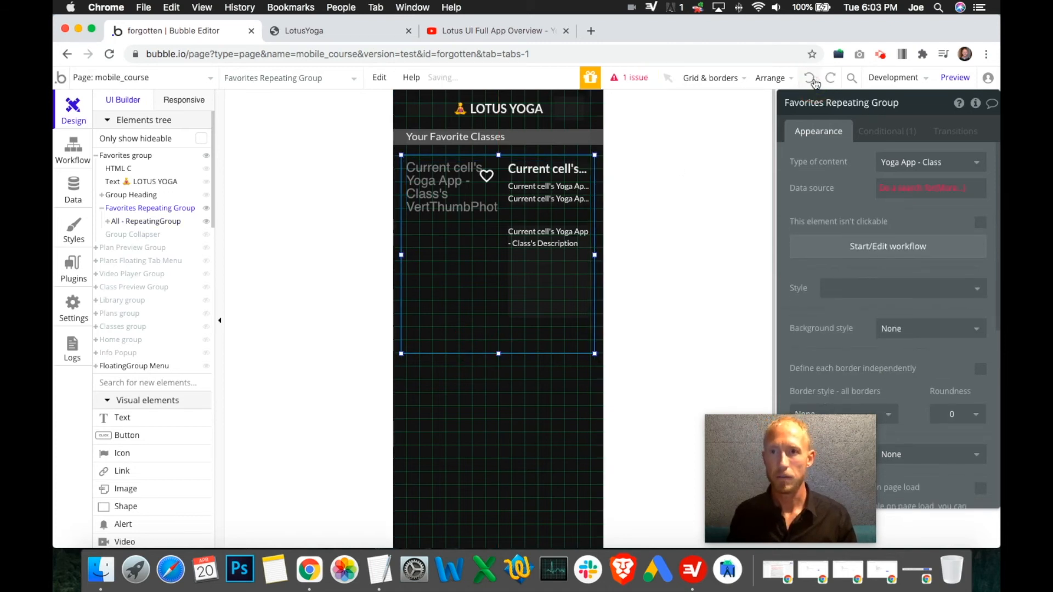
{"action": "left_click", "coordinate": [814, 83]}
{"action": "left_click", "coordinate": [813, 84]}
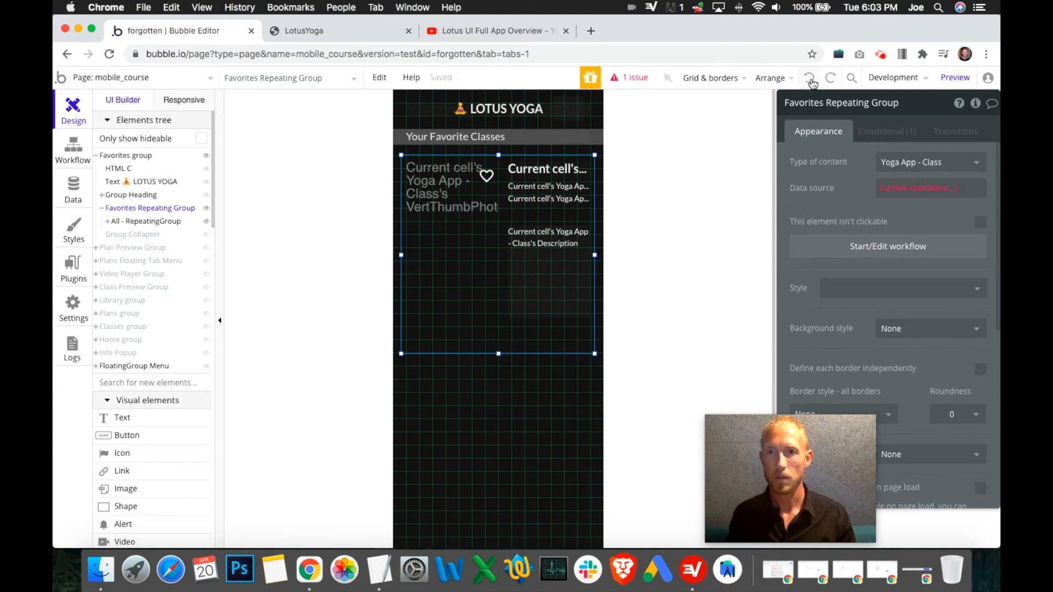
{"action": "left_click", "coordinate": [812, 83]}
{"action": "left_click", "coordinate": [813, 83]}
{"action": "left_click", "coordinate": [812, 84]}
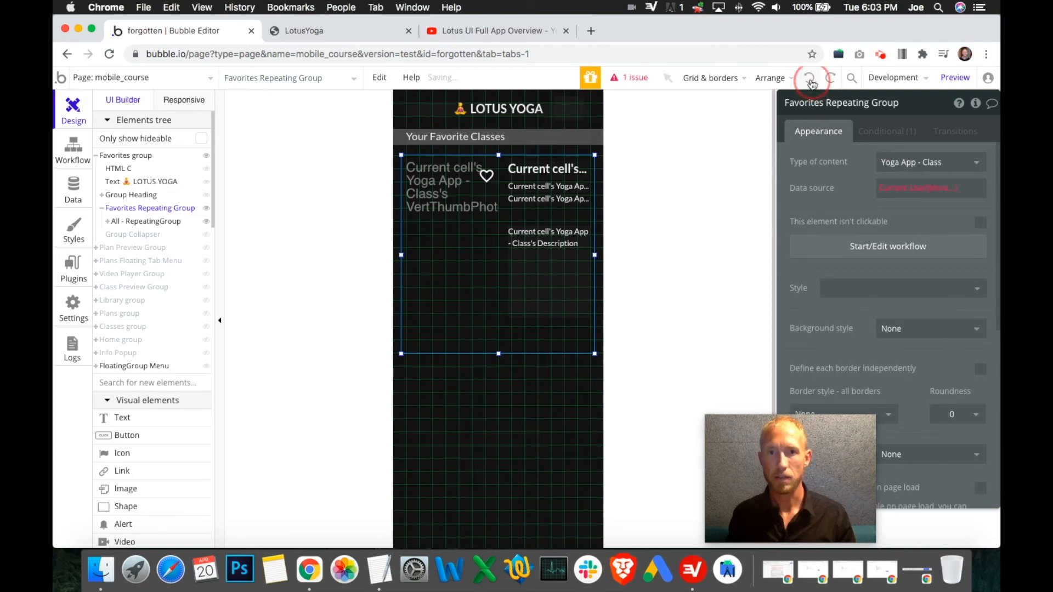
{"action": "left_click", "coordinate": [812, 84]}
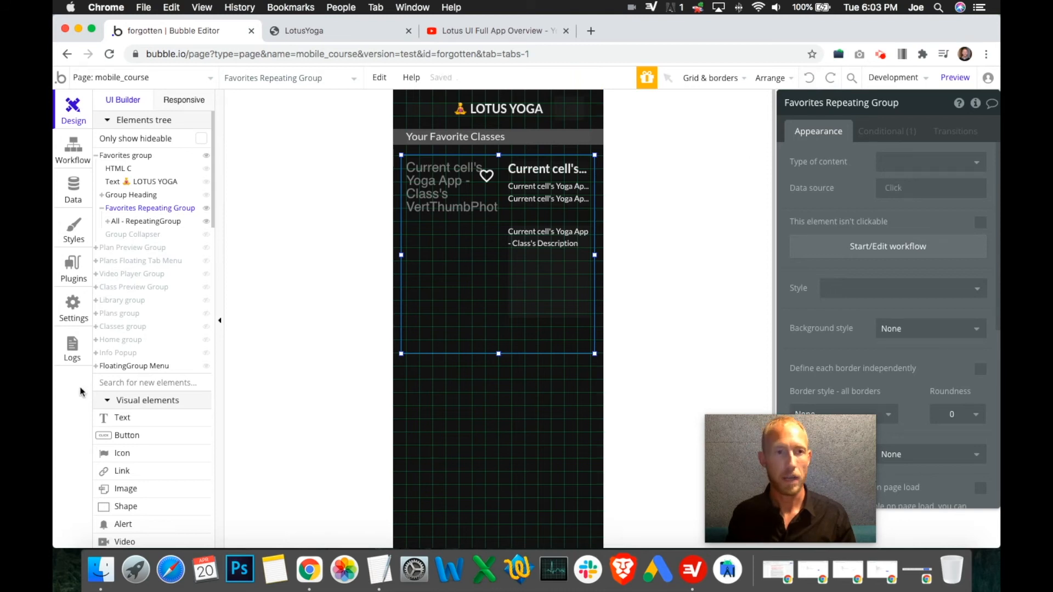
- Compare the YogaFavoriteList and YogaListofFavorites fields in the User data type, and return to the page design
{"action": "left_click", "coordinate": [73, 189]}
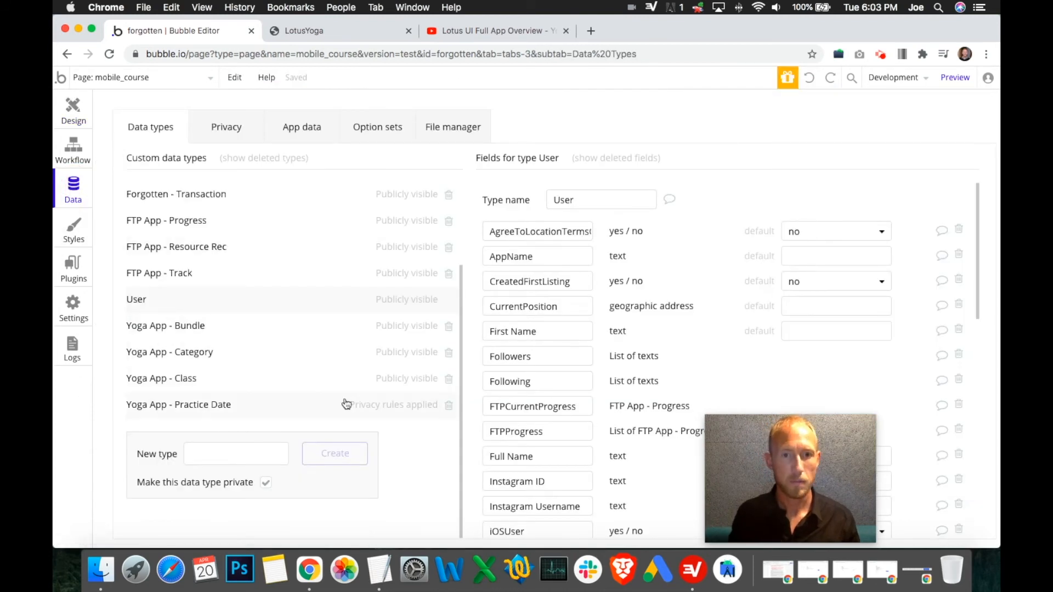
{"action": "scroll", "coordinate": [652, 359], "scroll_direction": "down", "scroll_amount": 15}
{"action": "double_click", "coordinate": [564, 359]}
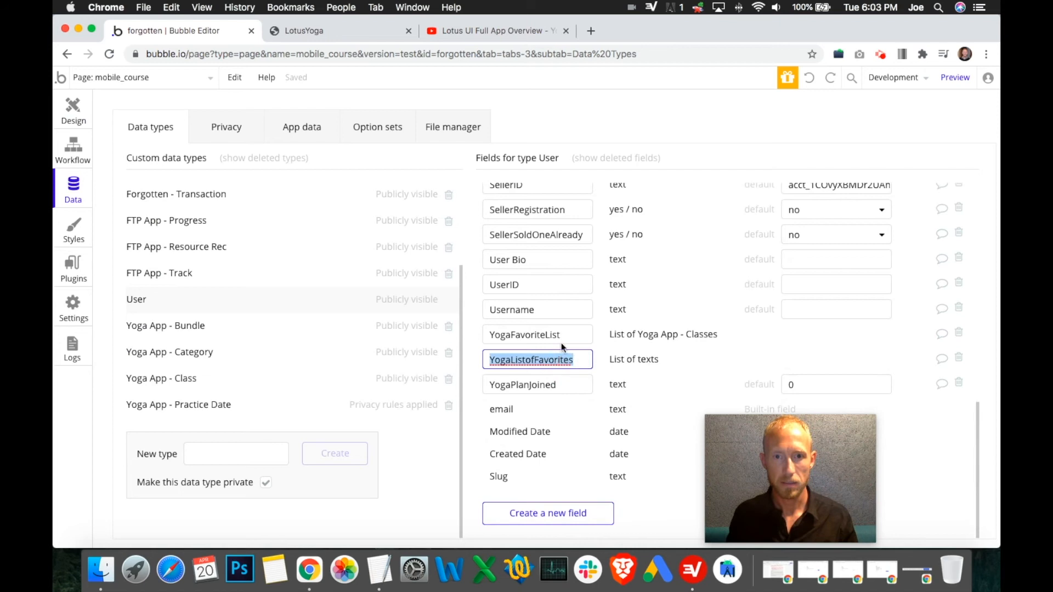
{"action": "double_click", "coordinate": [561, 337]}
{"action": "left_click", "coordinate": [90, 125]}
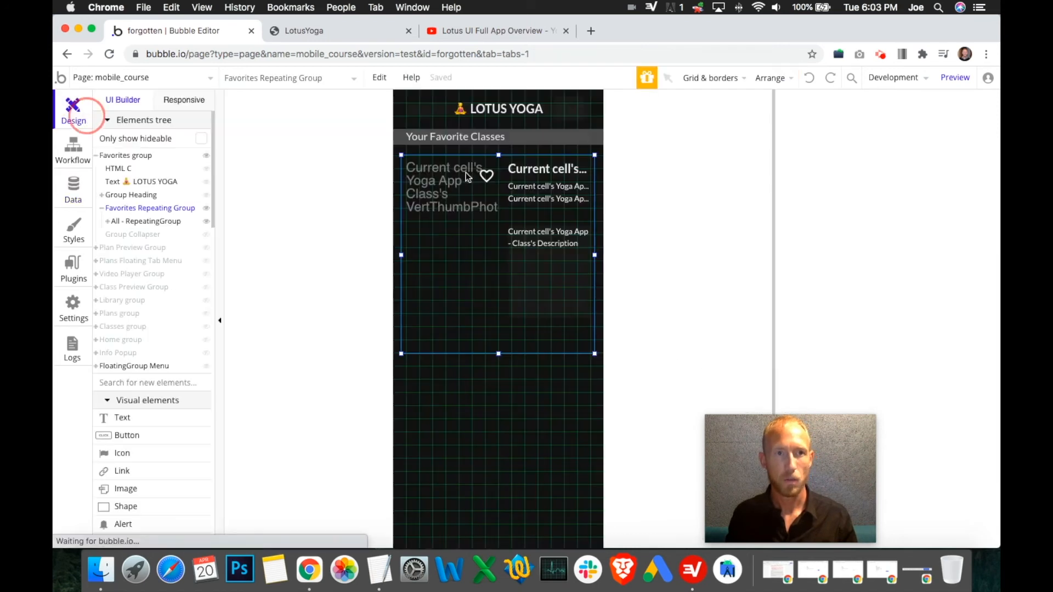
- Try clearing the Title sort from All - RepeatingGroup's search for Yoga App - Class, and undo the change
{"action": "double_click", "coordinate": [501, 313]}
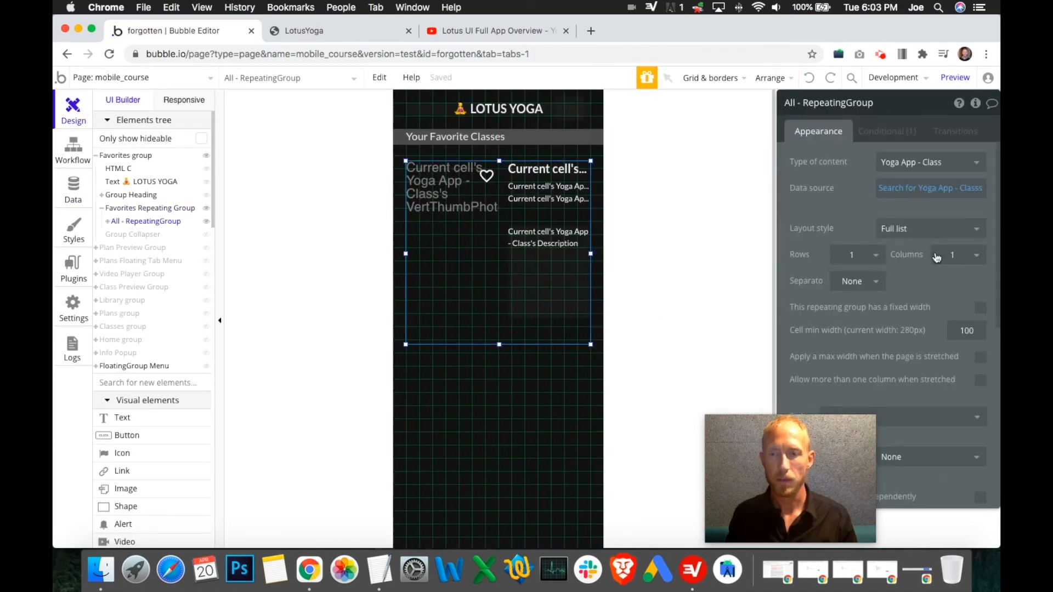
{"action": "left_click", "coordinate": [942, 189]}
{"action": "left_click", "coordinate": [708, 207]}
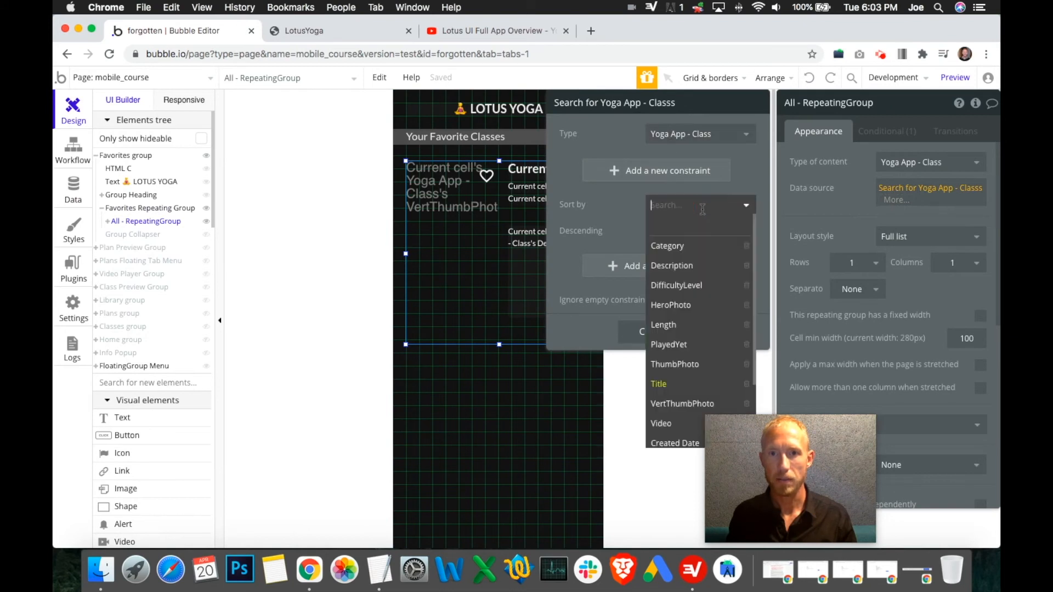
{"action": "left_click", "coordinate": [682, 227]}
{"action": "left_click", "coordinate": [678, 205]}
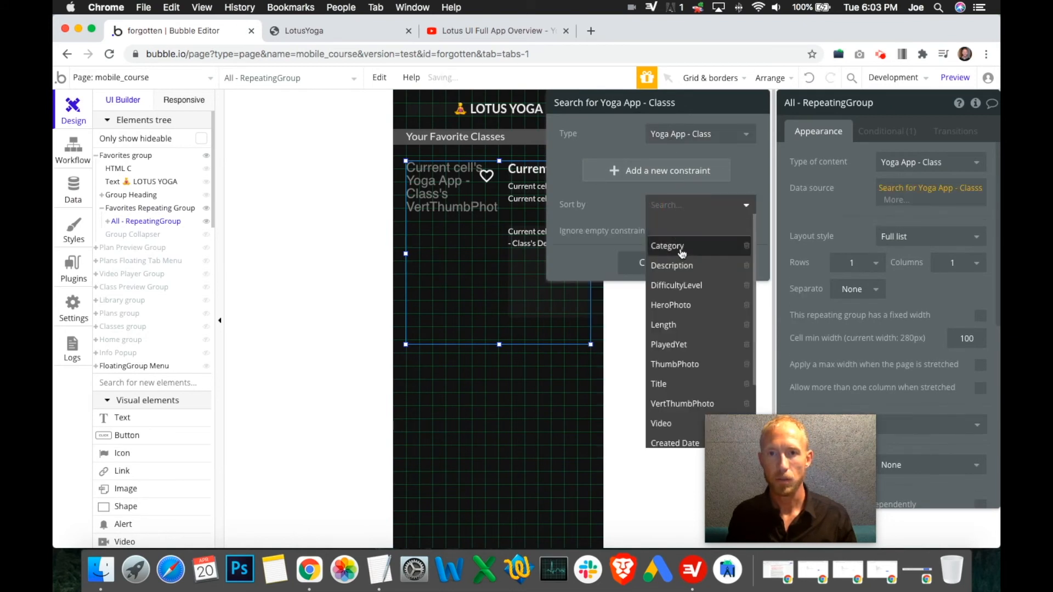
{"action": "left_click", "coordinate": [811, 78]}
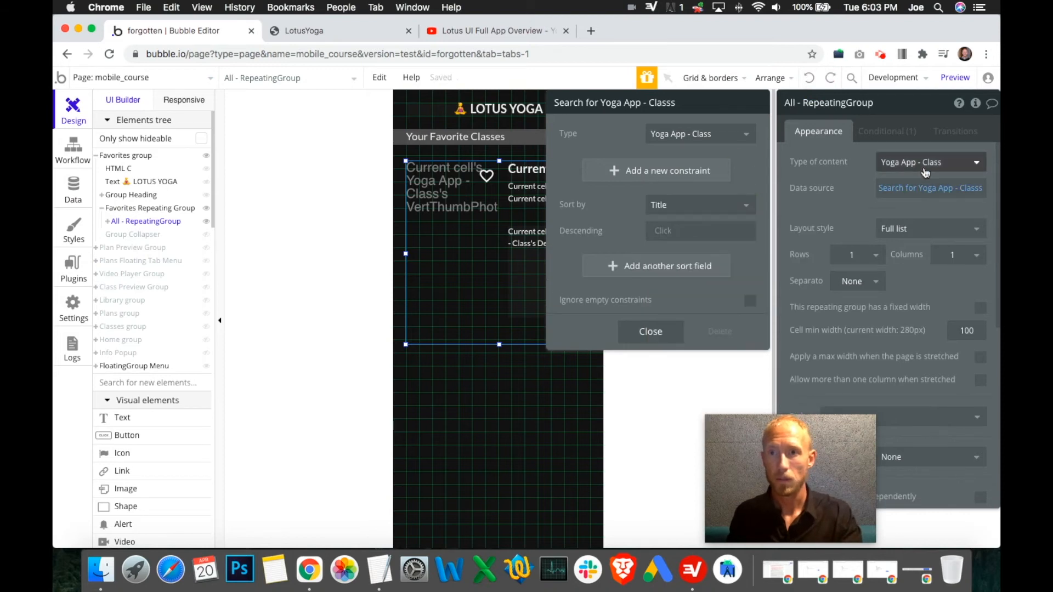
- Try a unique id constraint on All - RepeatingGroup's class search, and delete it
{"action": "left_click", "coordinate": [677, 173]}
{"action": "left_click", "coordinate": [572, 166]}
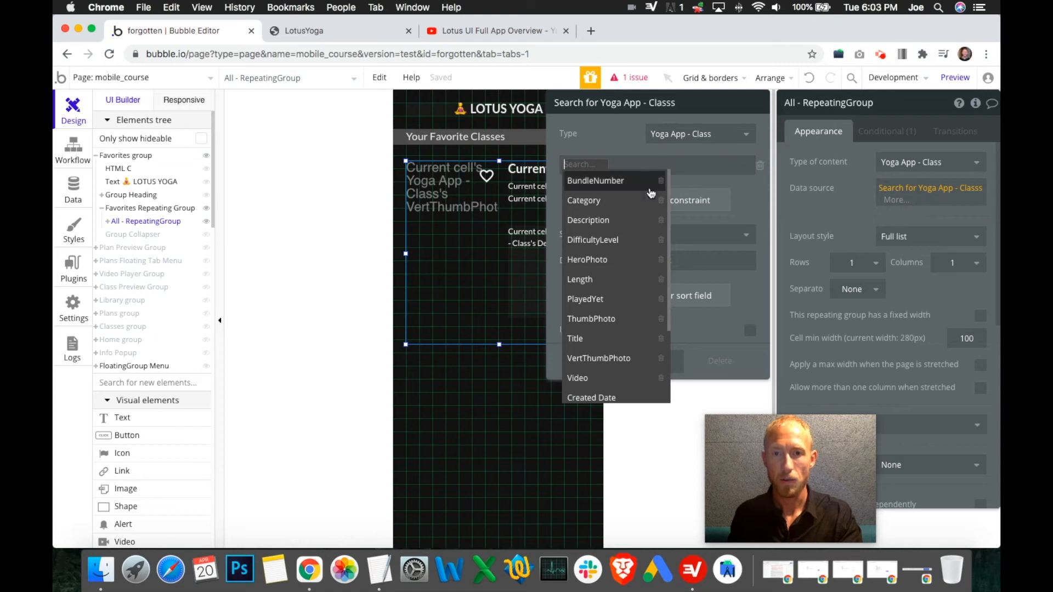
{"action": "scroll", "coordinate": [620, 258], "scroll_direction": "down", "scroll_amount": 3}
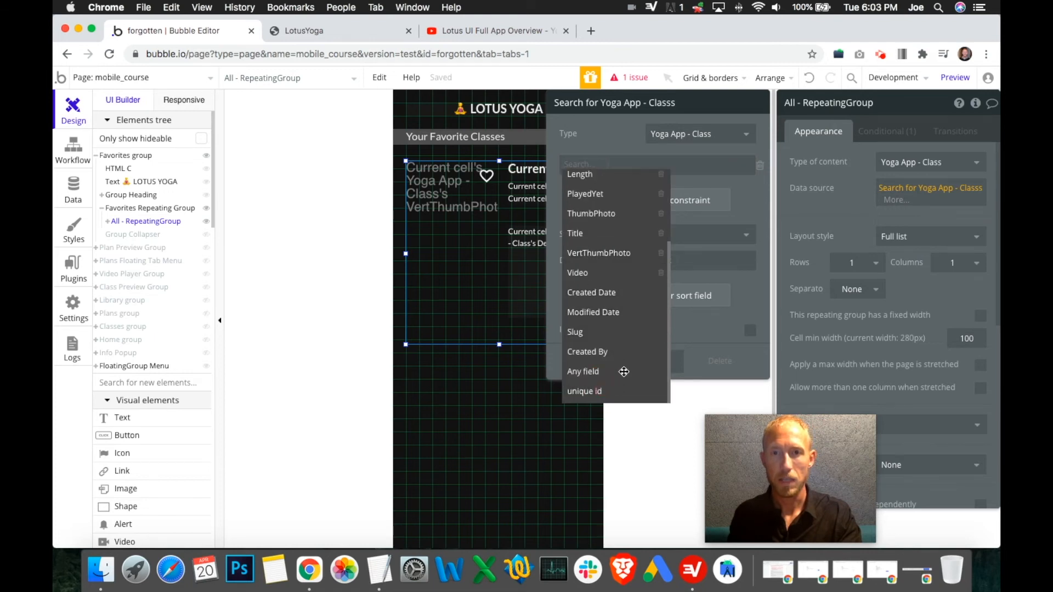
{"action": "left_click", "coordinate": [602, 392]}
{"action": "left_click", "coordinate": [615, 167]}
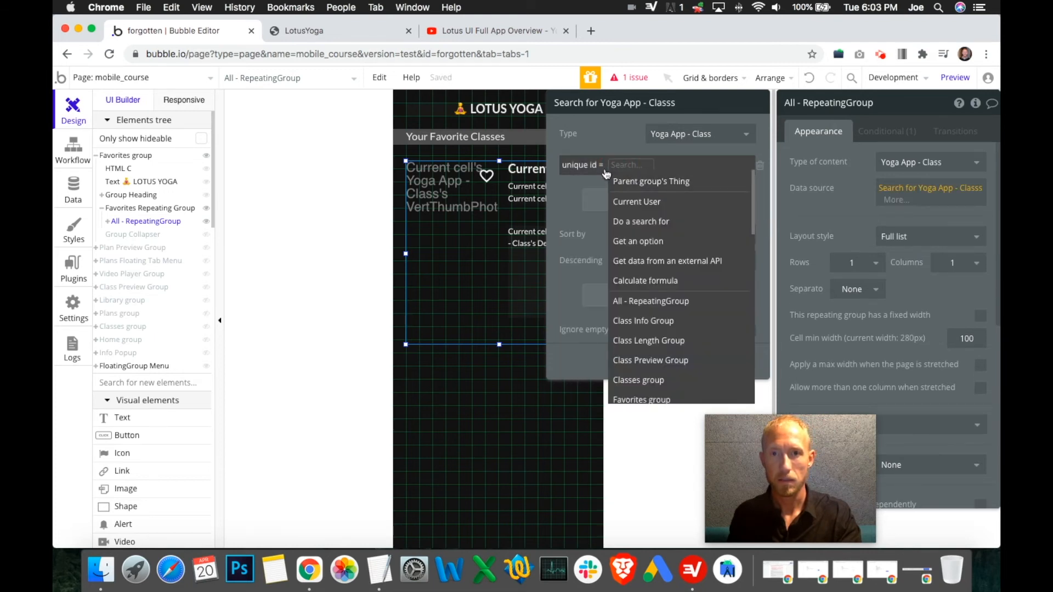
{"action": "left_click", "coordinate": [601, 165]}
{"action": "left_click", "coordinate": [617, 166]}
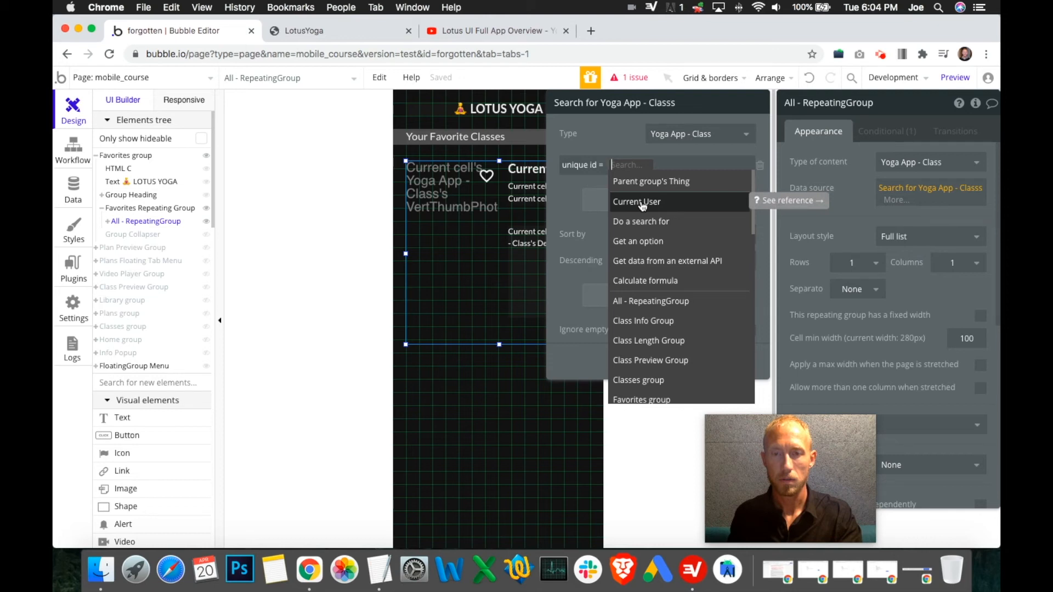
{"action": "left_click", "coordinate": [783, 166]}
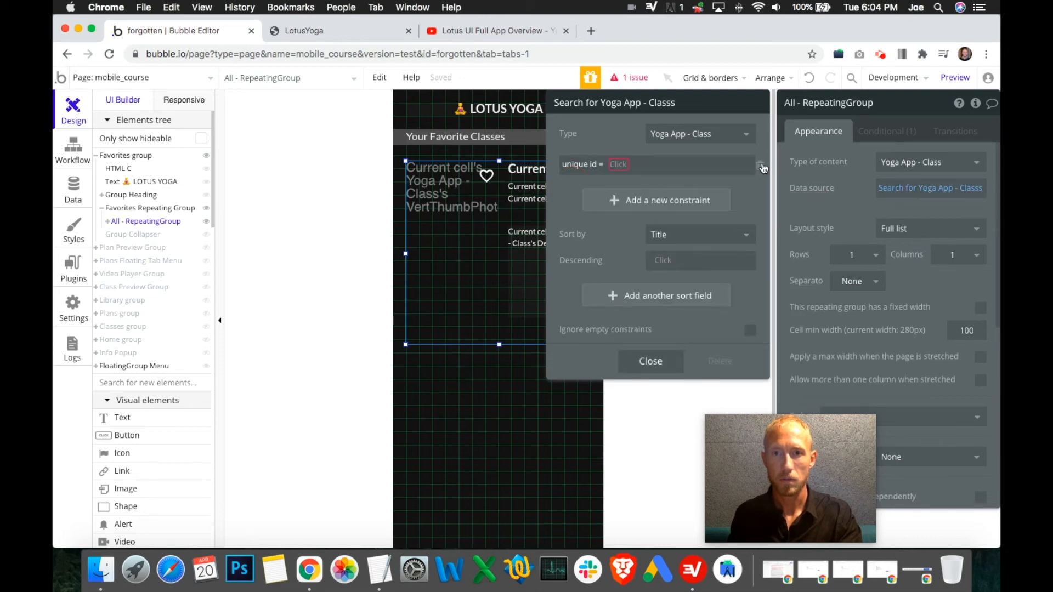
{"action": "left_click", "coordinate": [760, 166]}
- Add another constraint to the class search and look through the fields it can filter by
{"action": "left_click", "coordinate": [632, 172]}
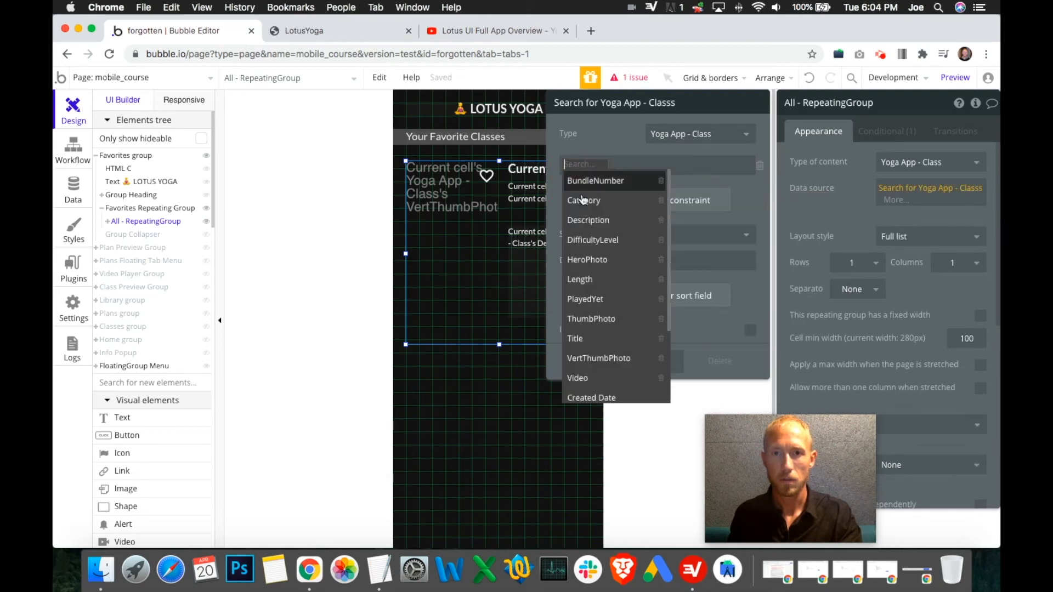
{"action": "scroll", "coordinate": [602, 230], "scroll_direction": "down", "scroll_amount": 3}
{"action": "scroll", "coordinate": [614, 384], "scroll_direction": "up", "scroll_amount": 1}
{"action": "scroll", "coordinate": [615, 373], "scroll_direction": "up", "scroll_amount": 3}
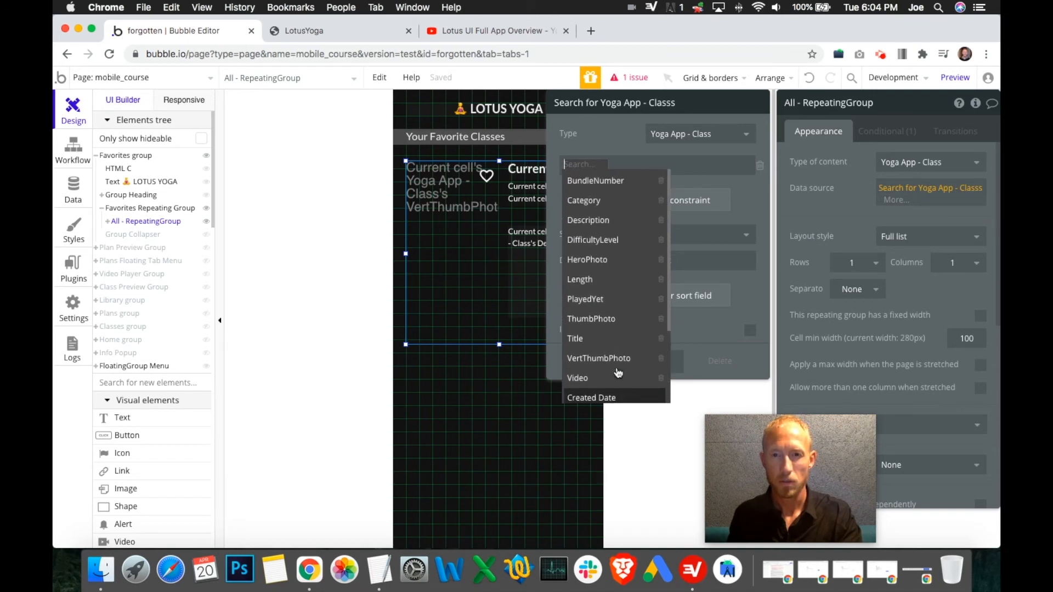
{"action": "scroll", "coordinate": [618, 371], "scroll_direction": "down", "scroll_amount": 1}
{"action": "scroll", "coordinate": [618, 373], "scroll_direction": "down", "scroll_amount": 3}
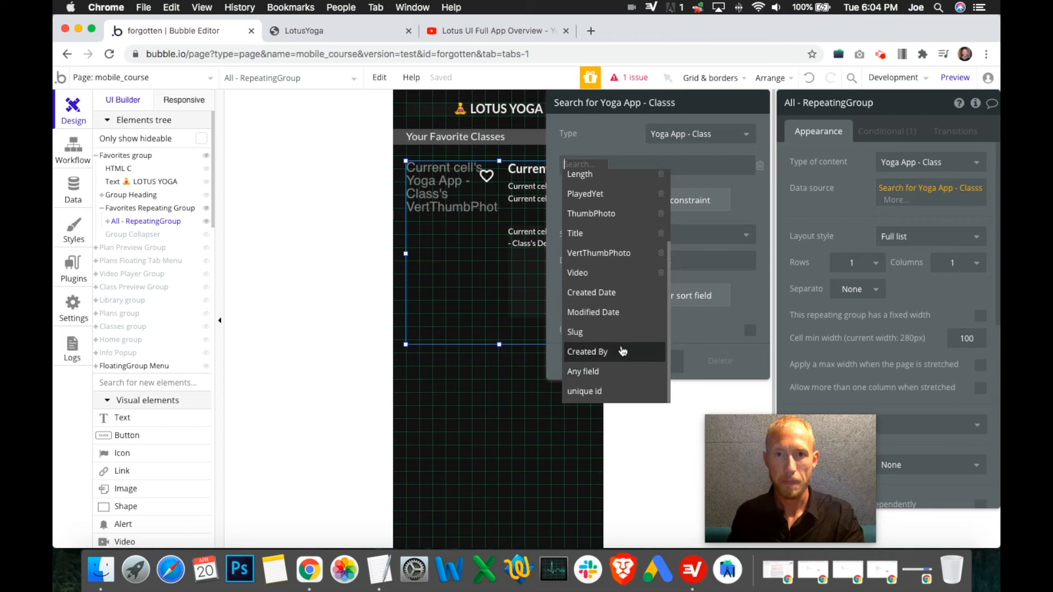
{"action": "left_click", "coordinate": [880, 55]}
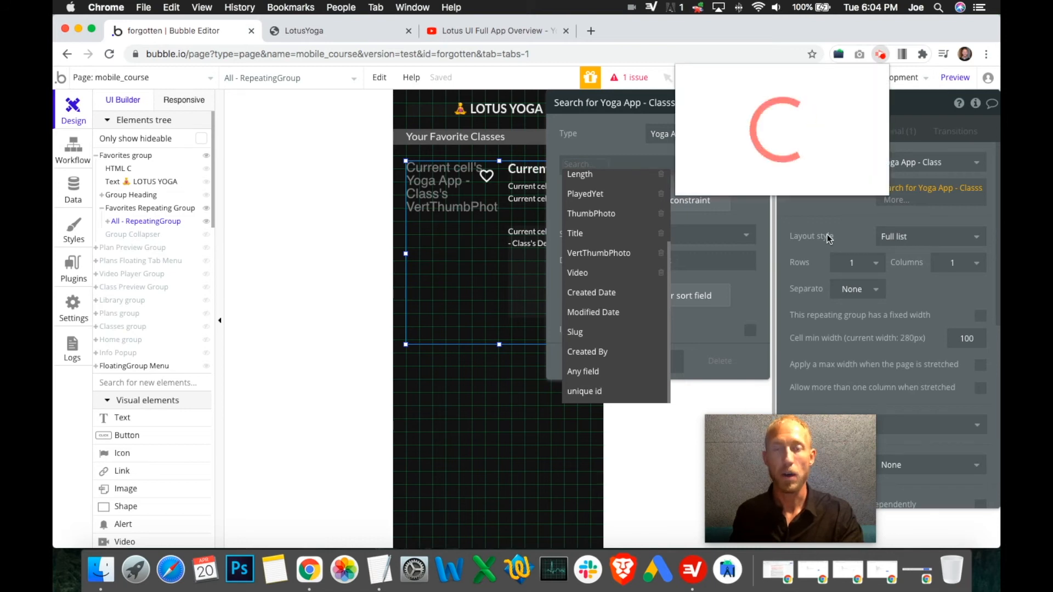
{"action": "left_click", "coordinate": [804, 218]}
{"action": "left_click", "coordinate": [805, 218]}
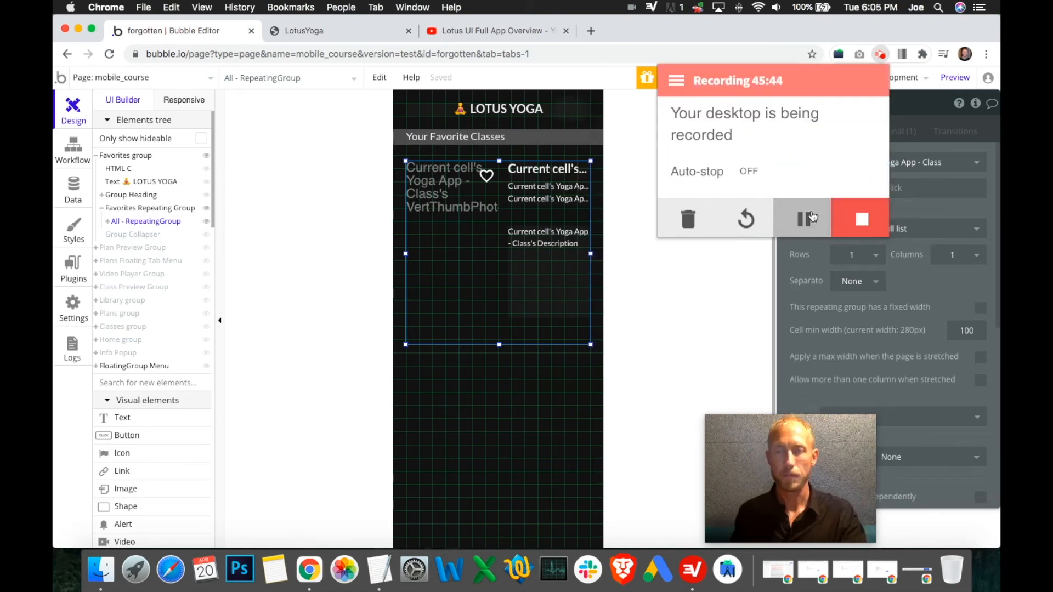
{"action": "left_click", "coordinate": [795, 276]}
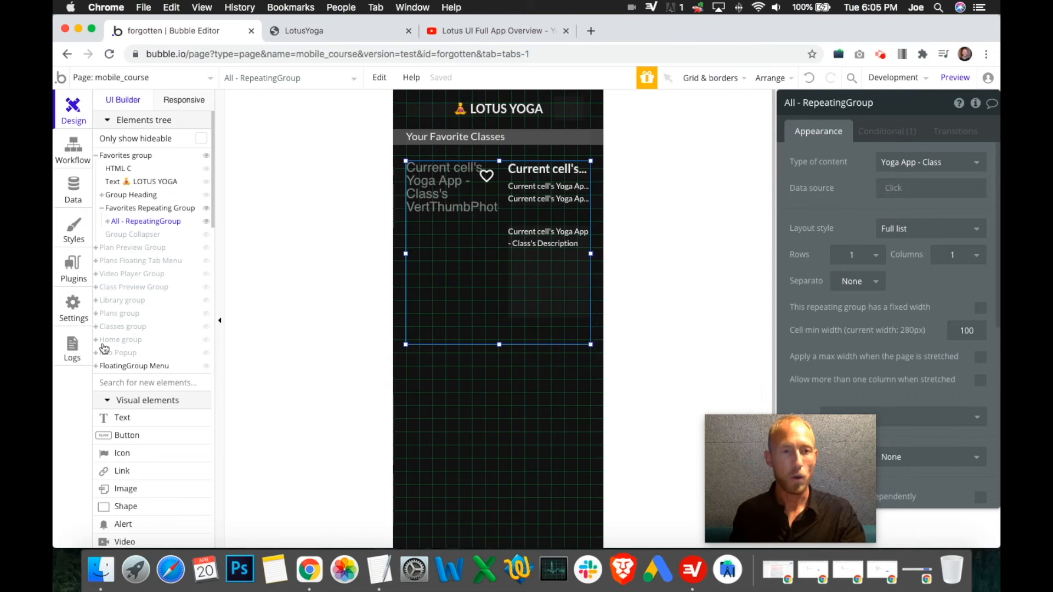
- Delete the YogaListofFavorites text-list field from the User data type, keeping YogaFavoriteList
{"action": "left_click", "coordinate": [73, 189]}
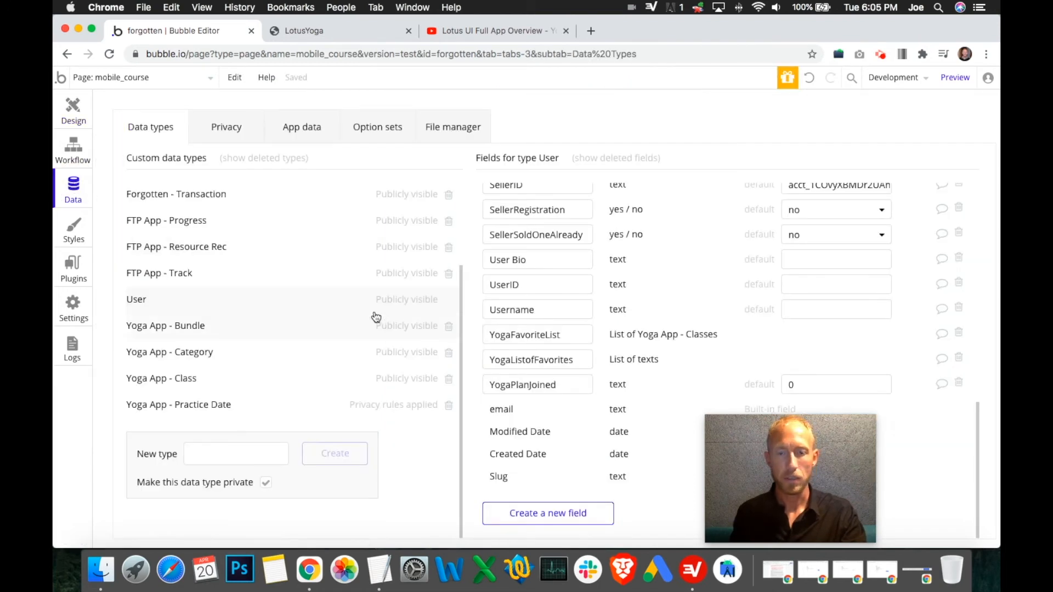
{"action": "double_click", "coordinate": [524, 335]}
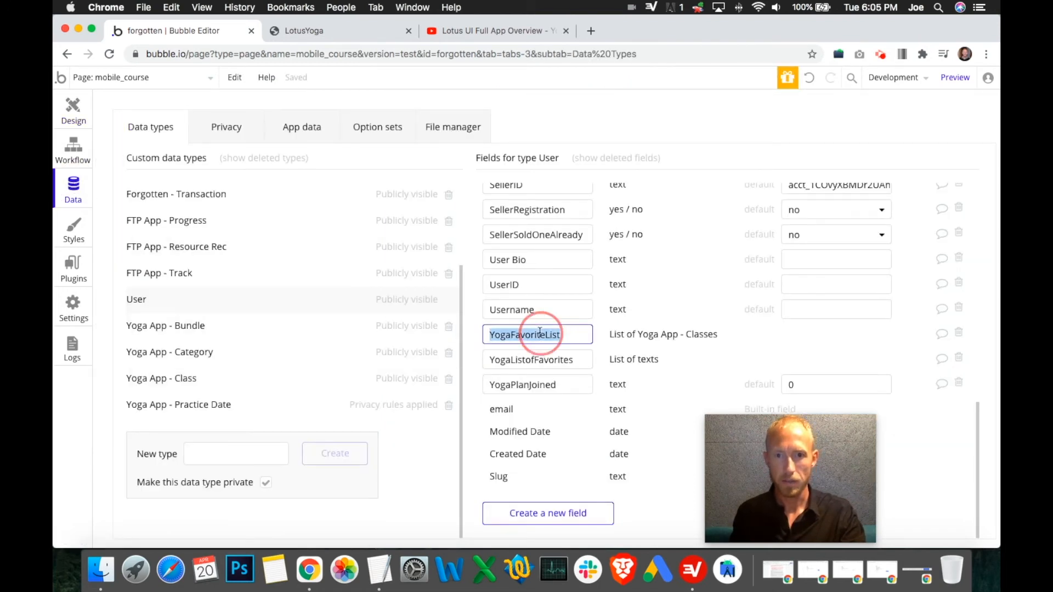
{"action": "left_click", "coordinate": [579, 360]}
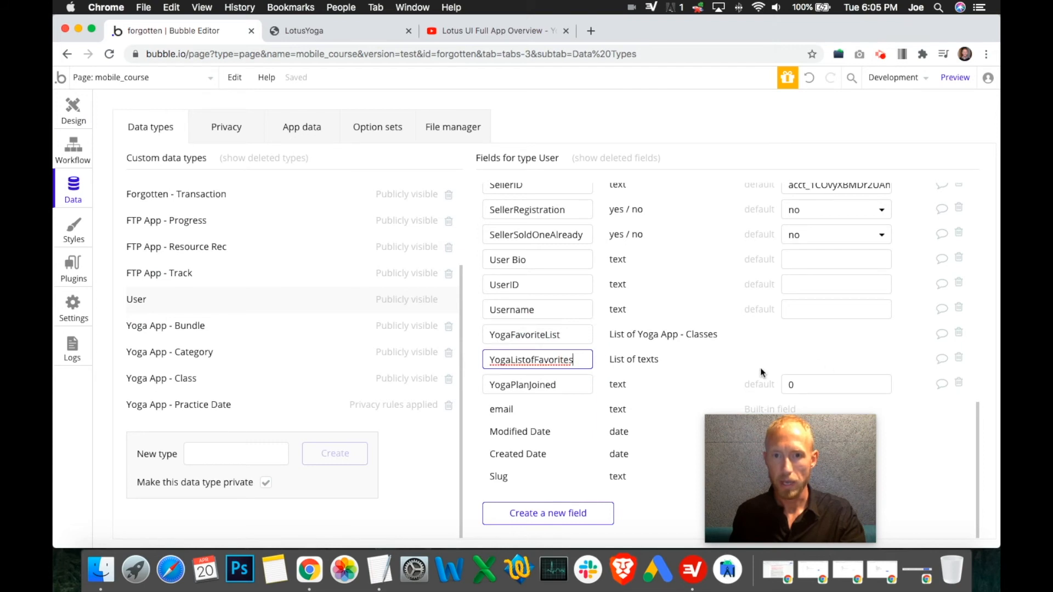
{"action": "left_click", "coordinate": [960, 360]}
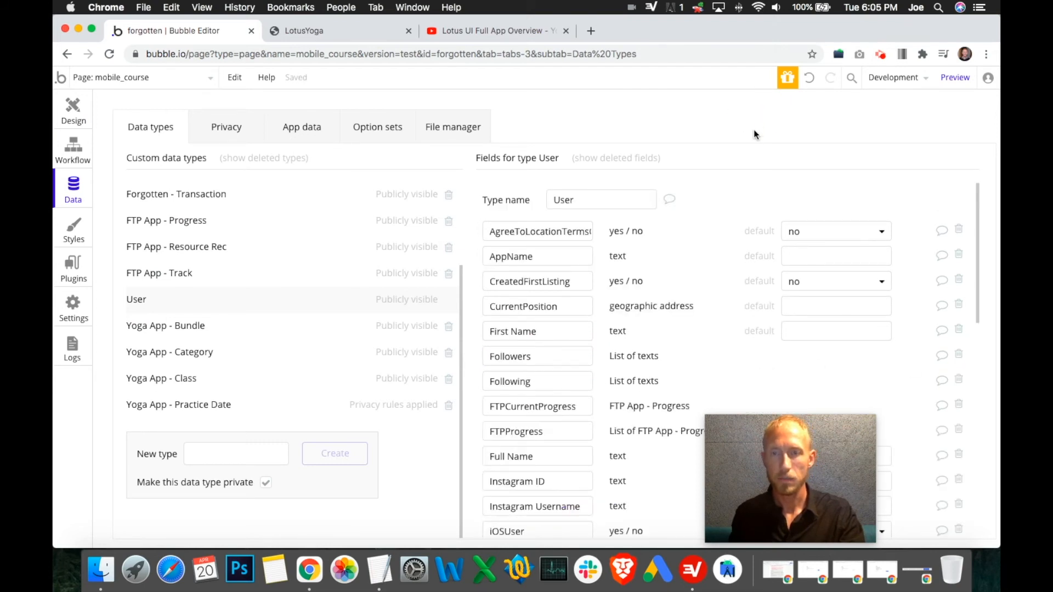
- Search the page's workflows for "favor" and collapse the empty Group Favorites workflow
{"action": "left_click", "coordinate": [77, 164]}
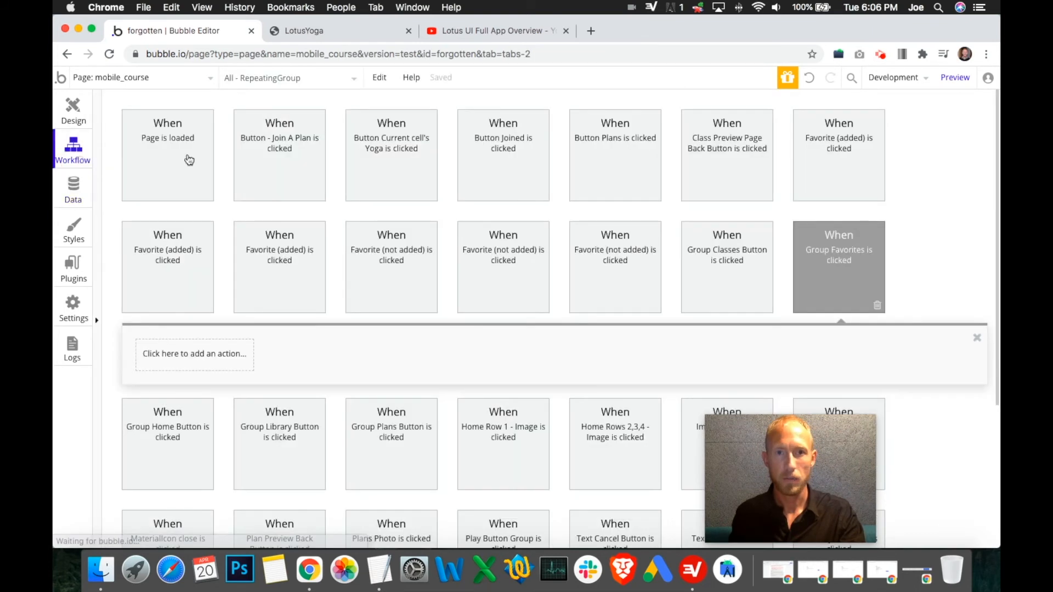
{"action": "left_click", "coordinate": [952, 187]}
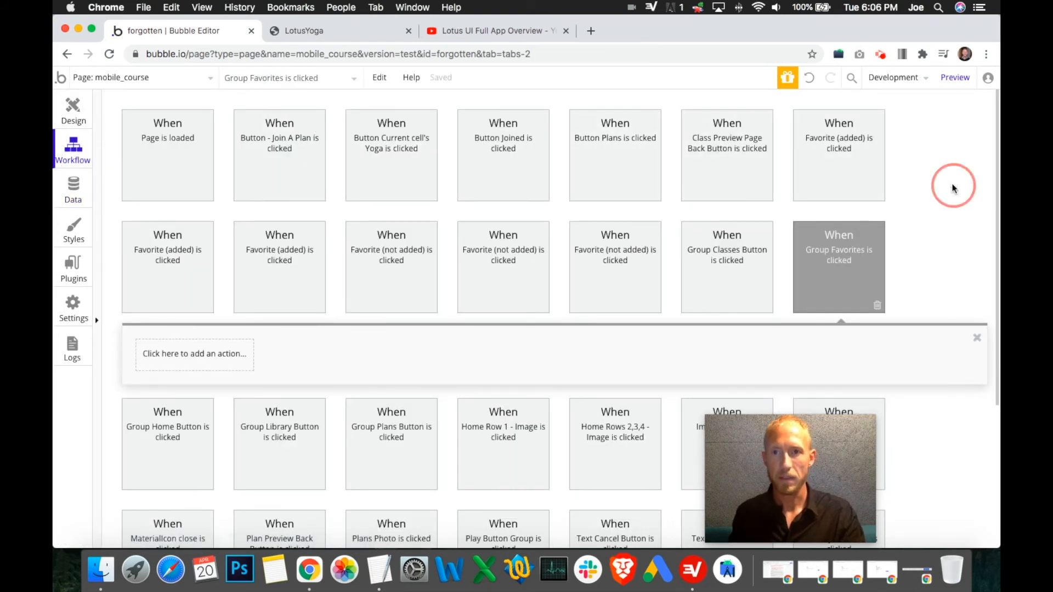
{"action": "key", "text": "super+f"}
{"action": "type", "text": "favor"}
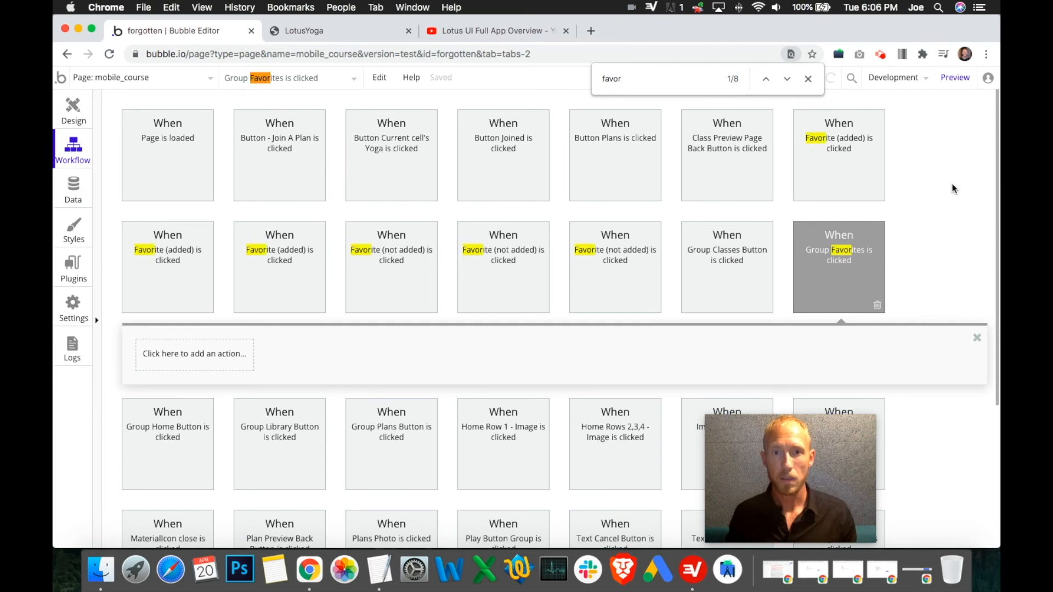
{"action": "left_click", "coordinate": [977, 338]}
- In the first Favorite (added) workflow, set the User field that the remove change acts on to YogaFavoriteList
{"action": "left_click", "coordinate": [840, 162]}
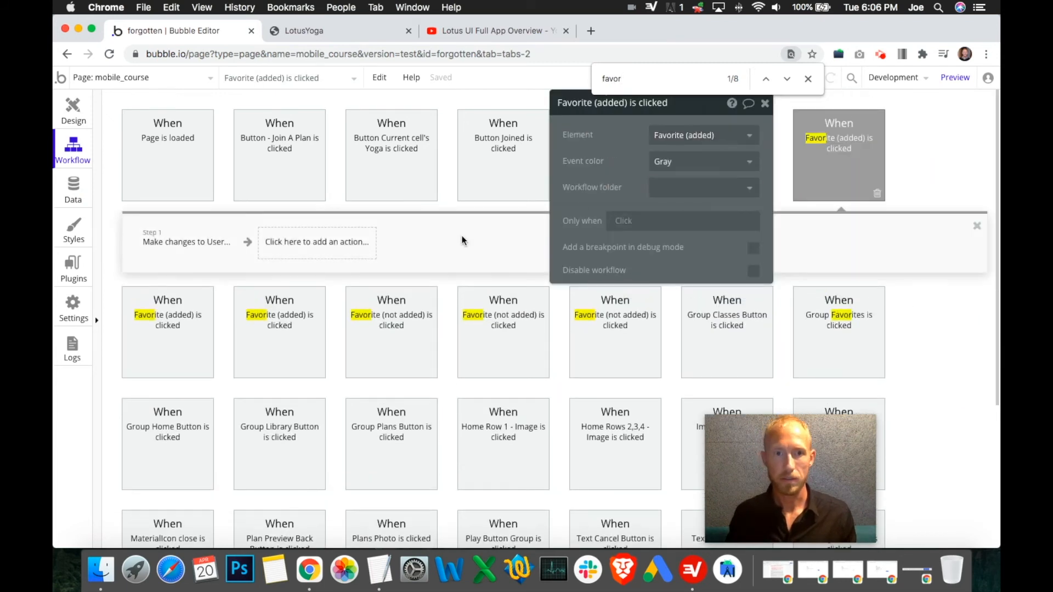
{"action": "left_click", "coordinate": [189, 242]}
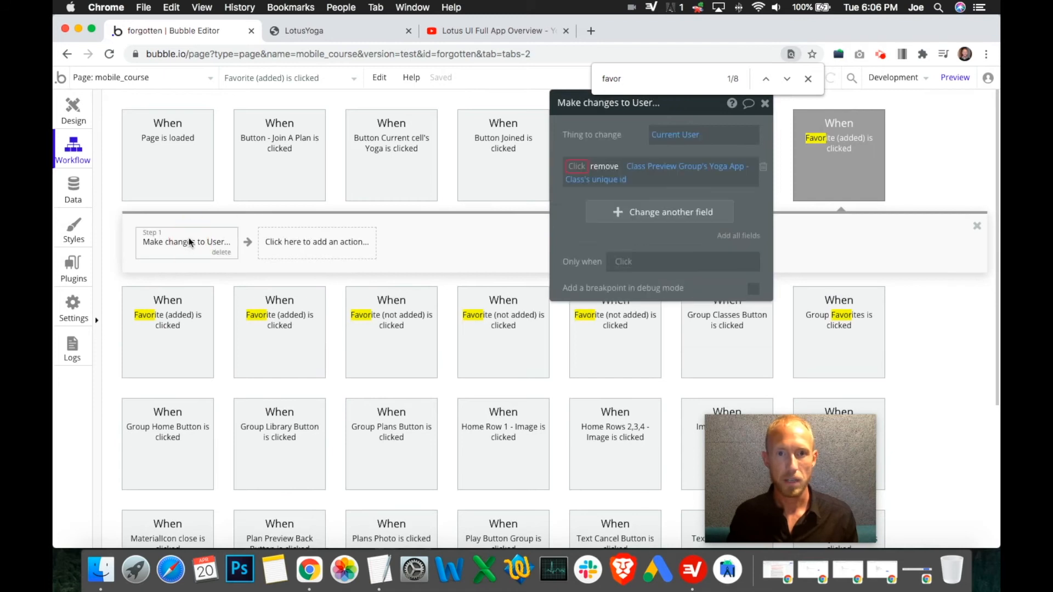
{"action": "left_click", "coordinate": [577, 166]}
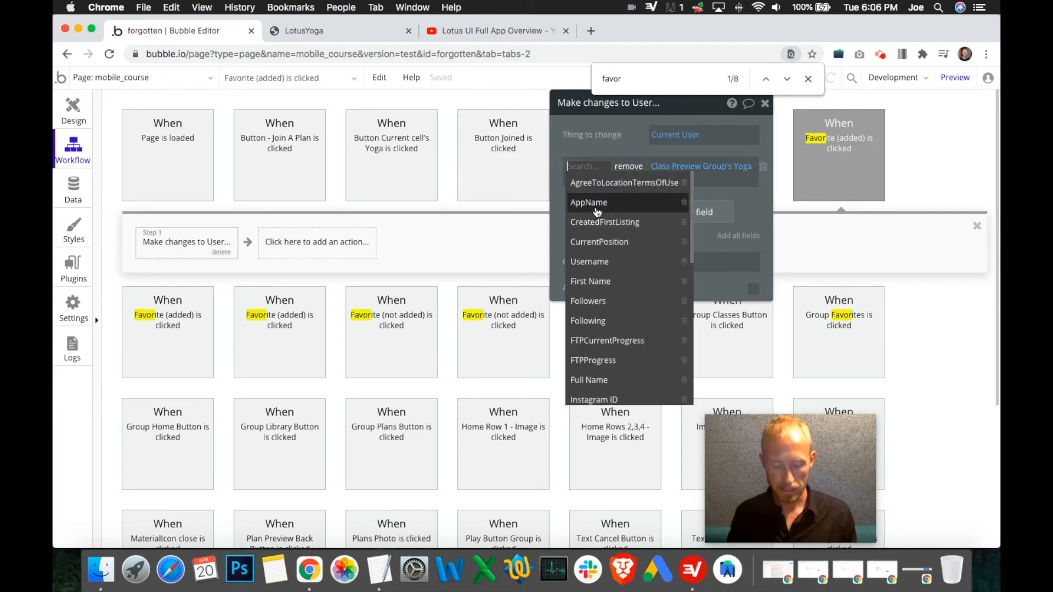
{"action": "type", "text": "yoga"}
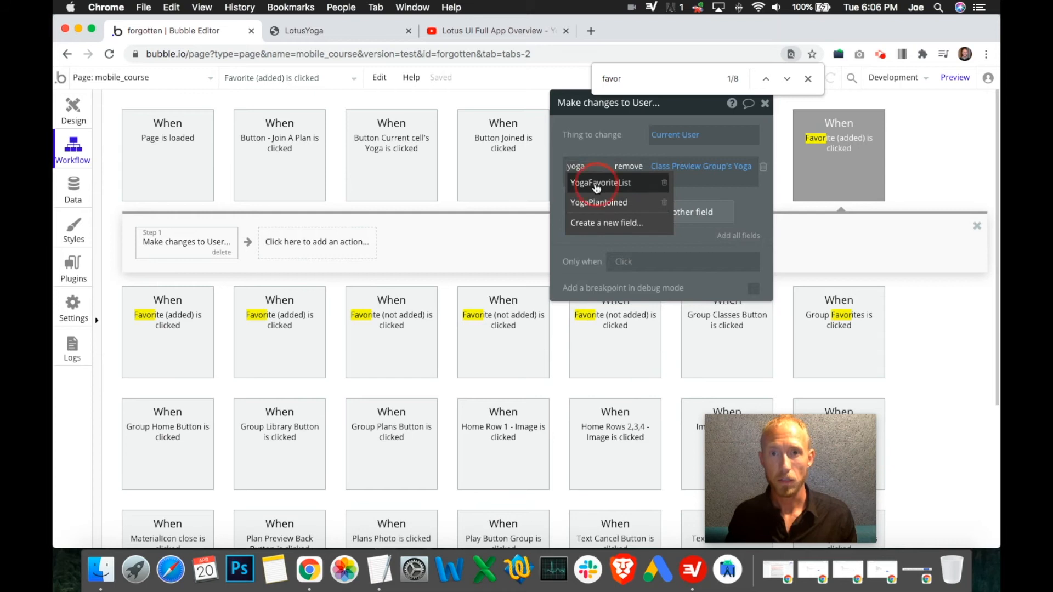
- Make the first Favorite (added) workflow remove Parent group's Yoga App - Class from the current user's YogaFavoriteList
{"action": "left_click", "coordinate": [595, 185]}
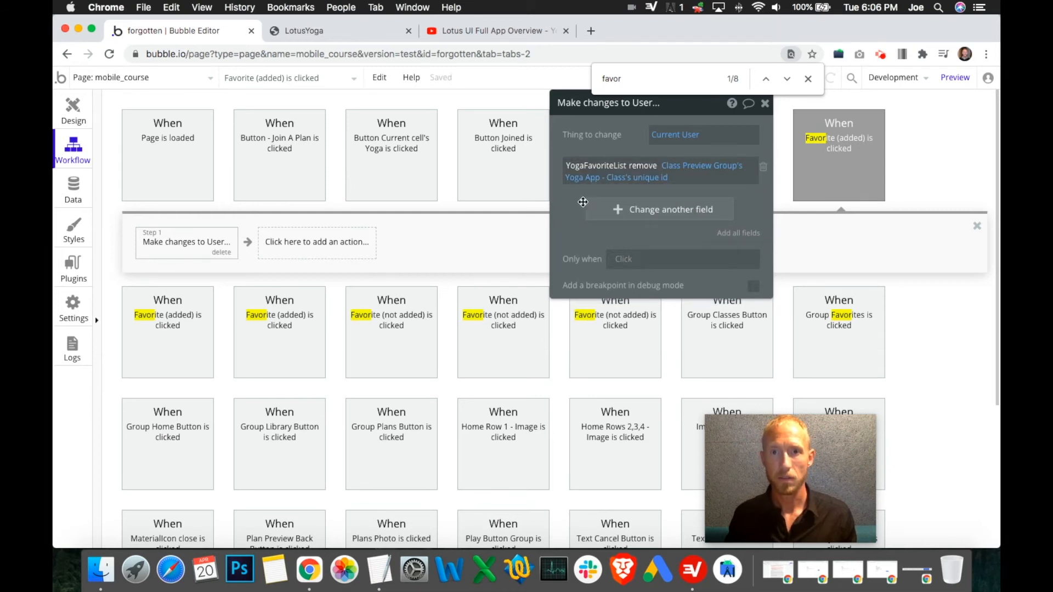
{"action": "left_click", "coordinate": [660, 183]}
{"action": "left_click", "coordinate": [604, 183]}
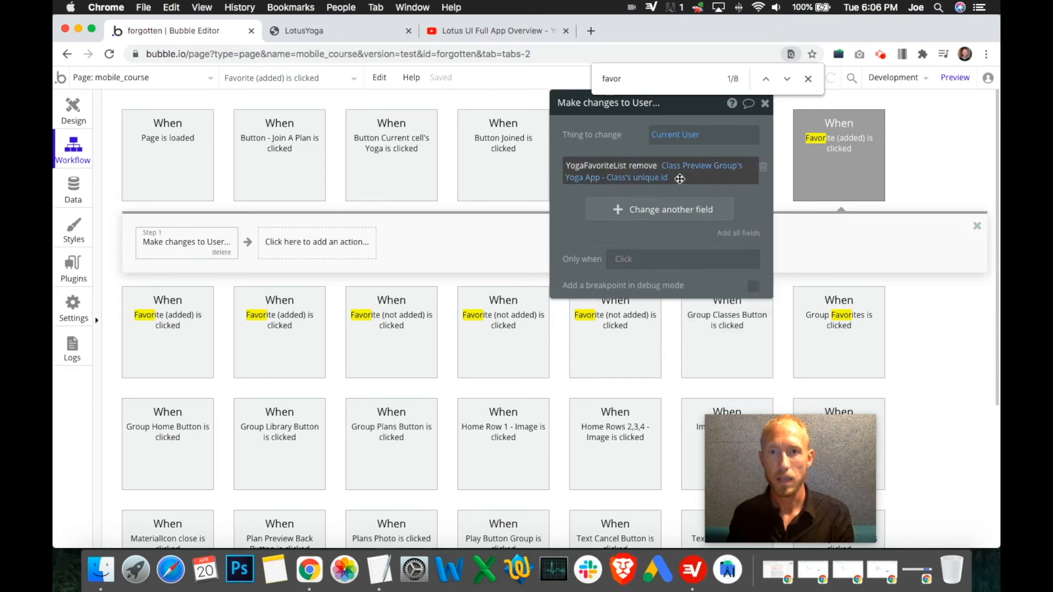
{"action": "left_click", "coordinate": [662, 178]}
{"action": "left_click", "coordinate": [613, 179]}
{"action": "left_click", "coordinate": [666, 174]}
{"action": "left_click", "coordinate": [706, 203]}
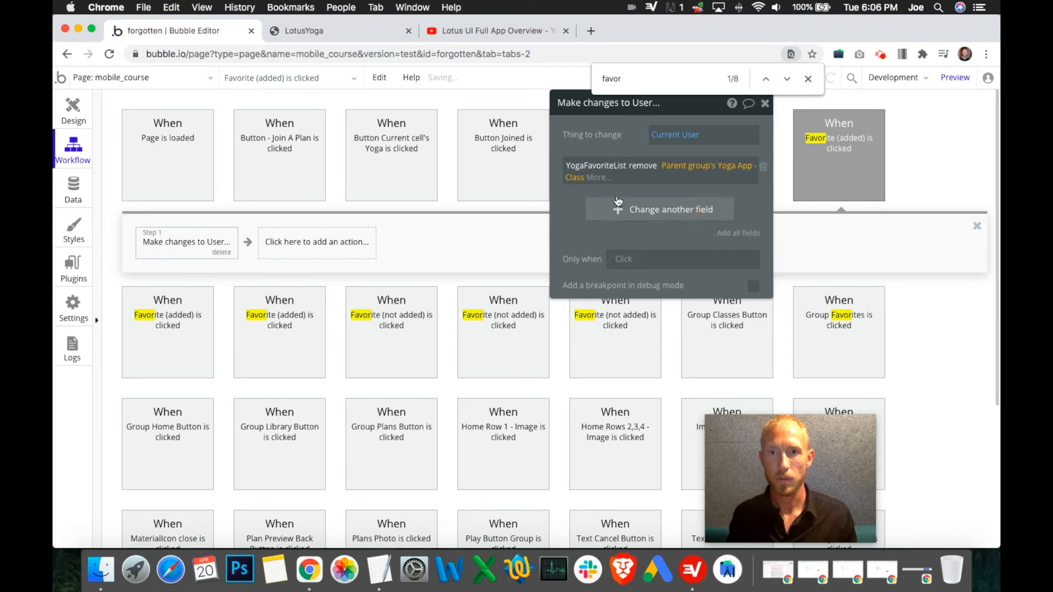
{"action": "mouse_move", "coordinate": [583, 178]}
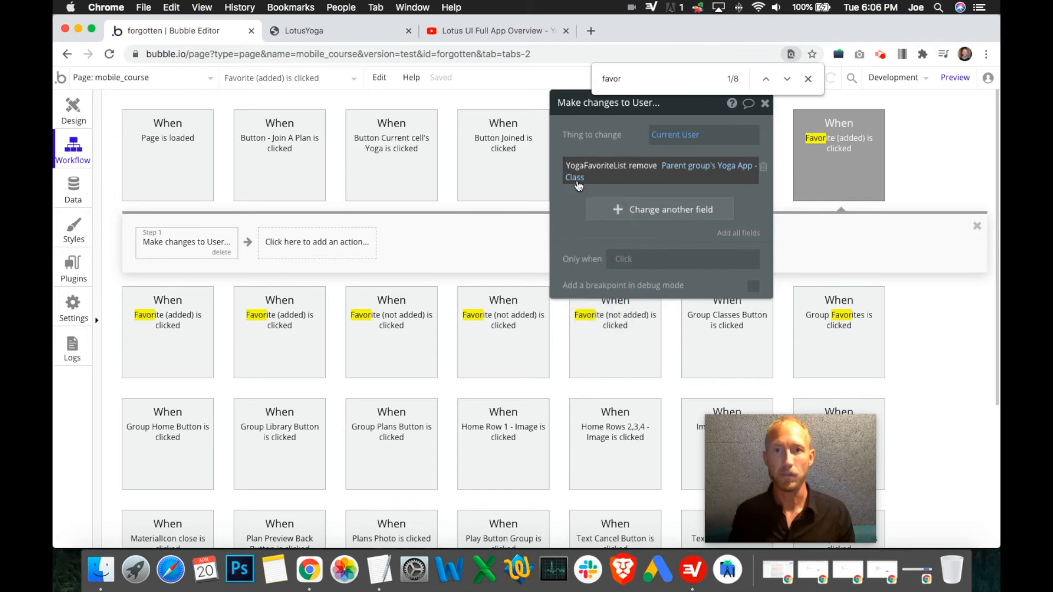
{"action": "right_click", "coordinate": [708, 168]}
{"action": "left_click", "coordinate": [786, 131]}
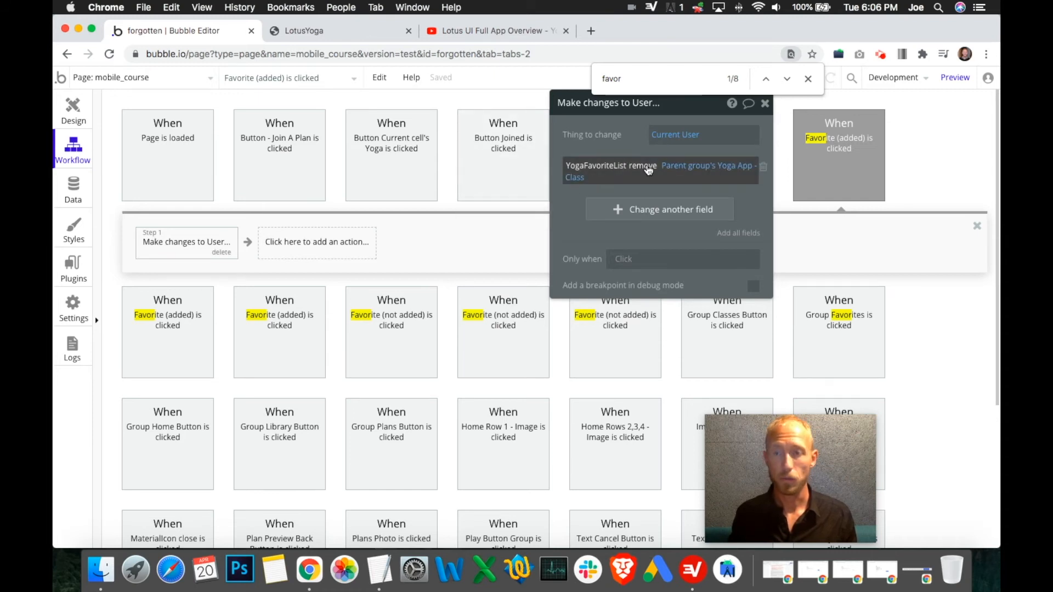
- Make the second Favorite (added) workflow remove Current cell's Yoga App - Class from YogaFavoriteList, and copy that value expression
{"action": "left_click", "coordinate": [207, 303]}
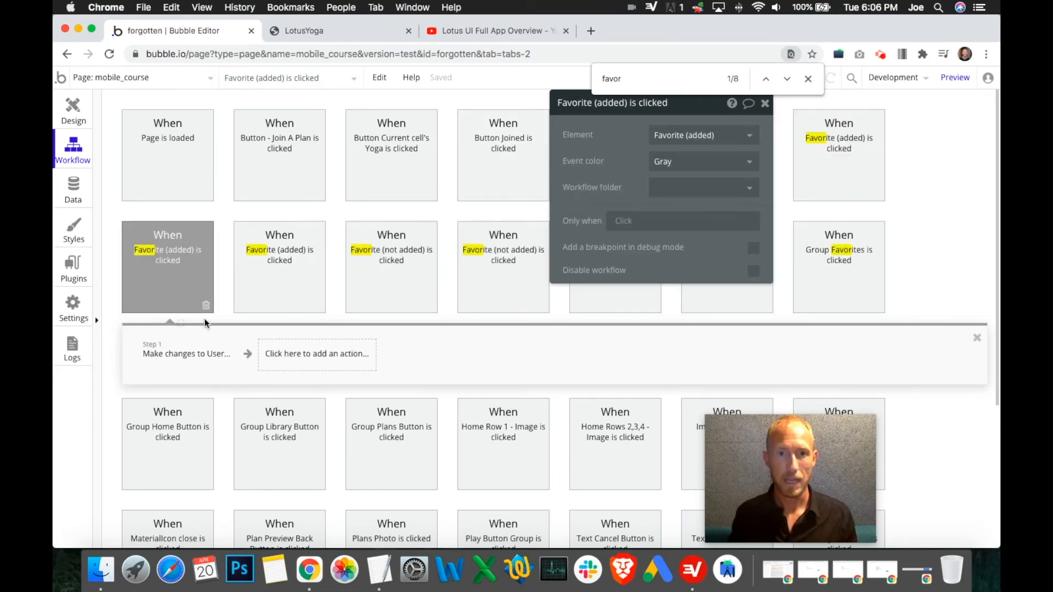
{"action": "left_click", "coordinate": [202, 358]}
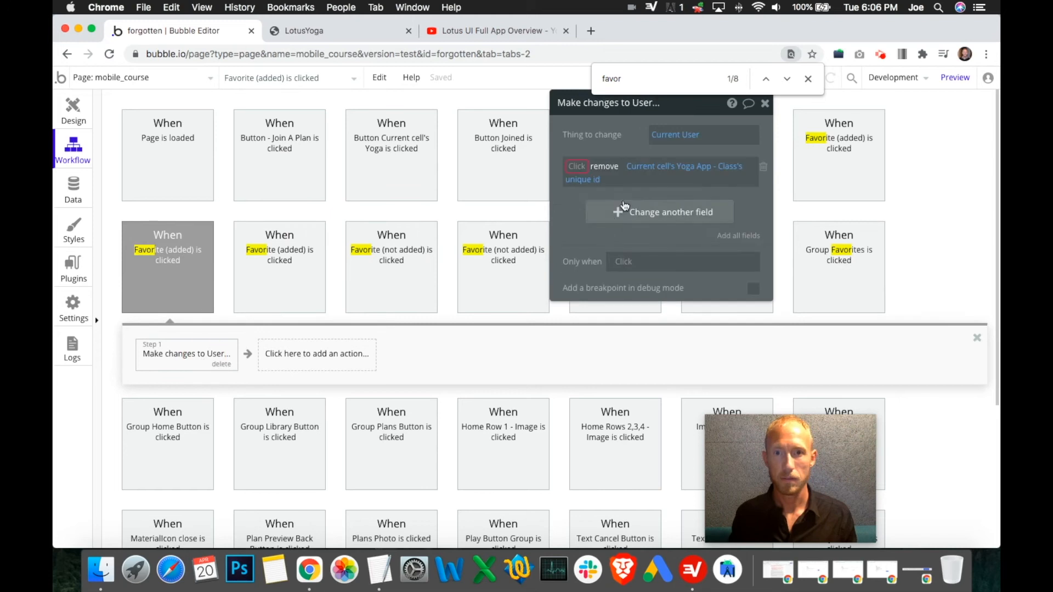
{"action": "left_click", "coordinate": [587, 166]}
{"action": "type", "text": "yoga"}
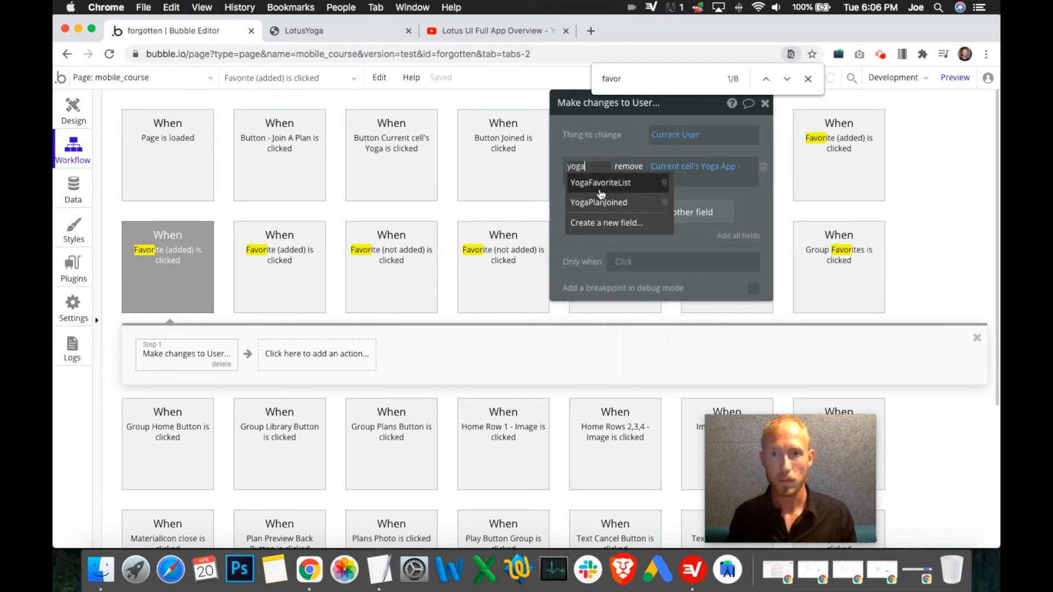
{"action": "left_click", "coordinate": [601, 186]}
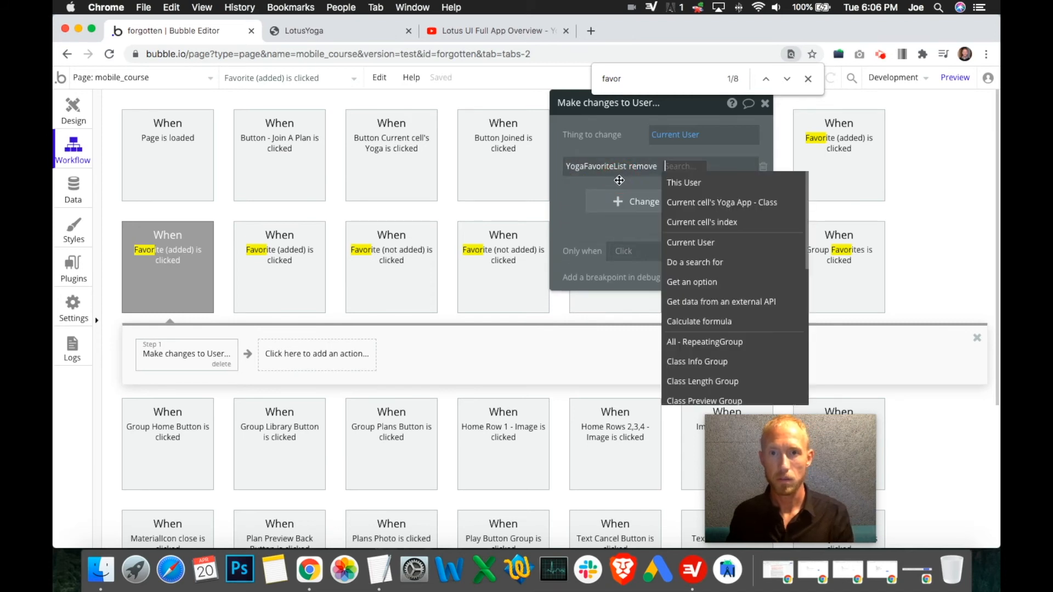
{"action": "left_click", "coordinate": [693, 202]}
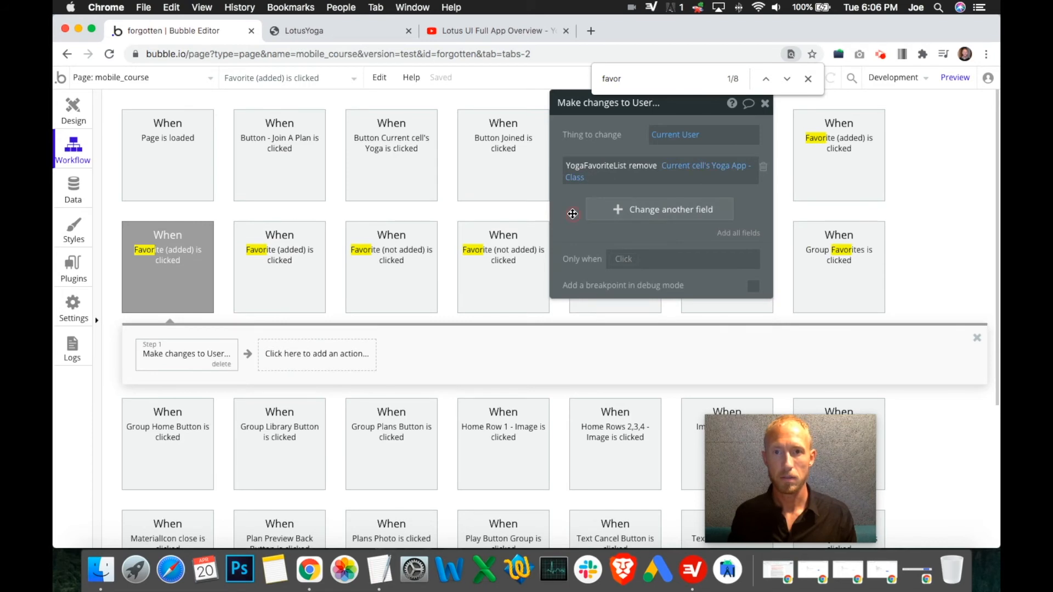
{"action": "right_click", "coordinate": [588, 183]}
{"action": "left_click", "coordinate": [658, 140]}
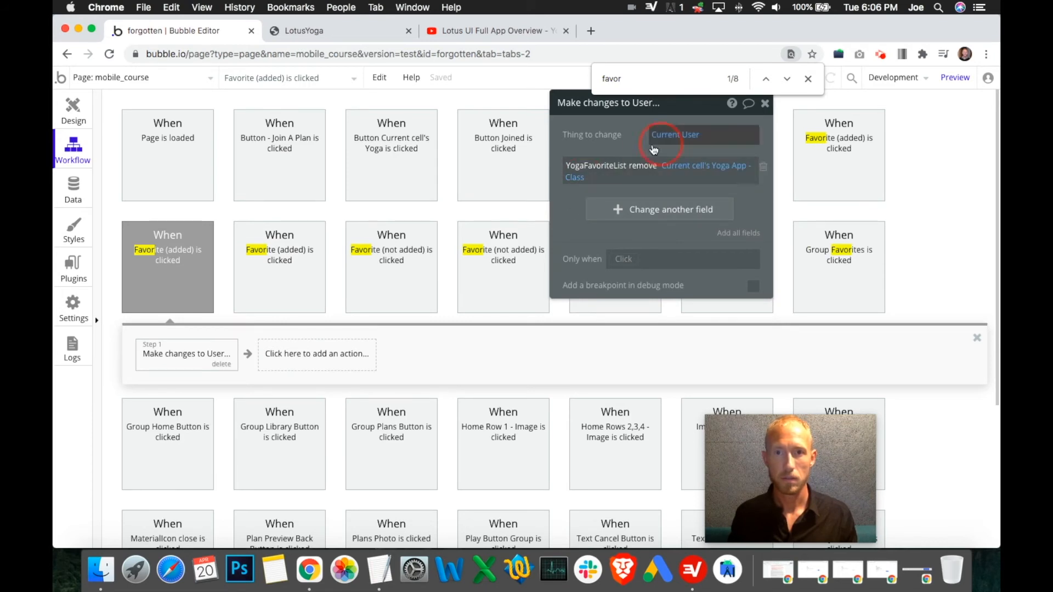
- Paste the copied expression into the third Favorite (added) workflow's user change and set the field it removes from to YogaFavoriteList
{"action": "left_click", "coordinate": [267, 269]}
{"action": "left_click", "coordinate": [207, 353]}
{"action": "right_click", "coordinate": [640, 173]}
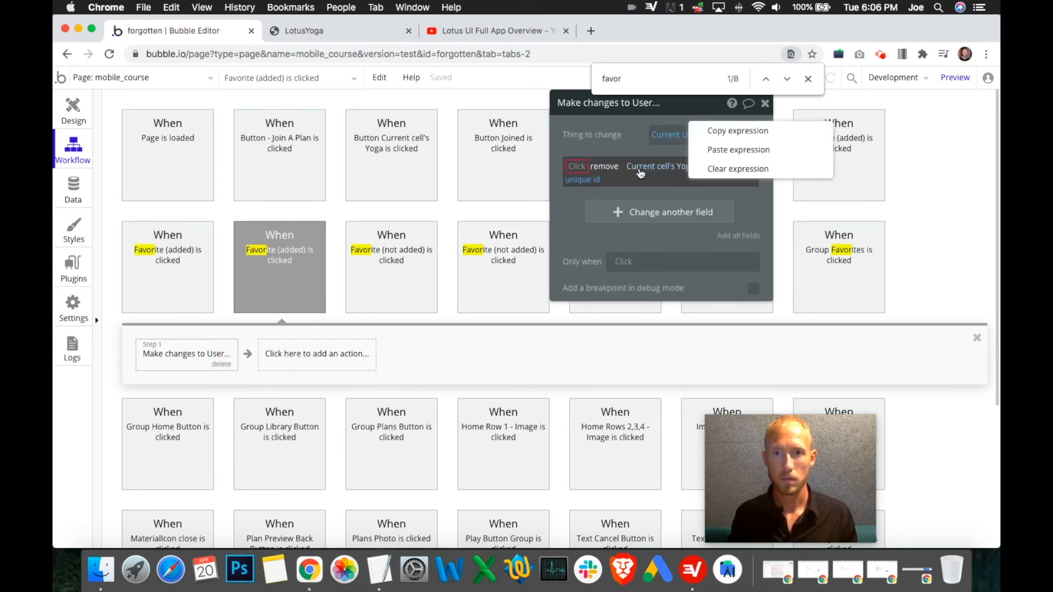
{"action": "left_click", "coordinate": [737, 149]}
{"action": "left_click", "coordinate": [577, 166]}
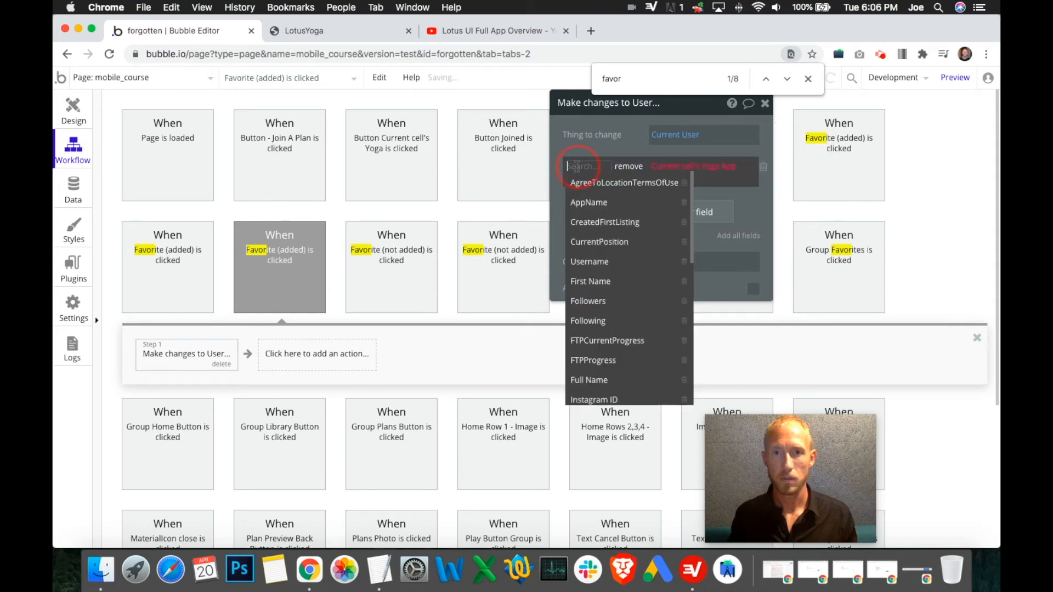
{"action": "scroll", "coordinate": [606, 202], "scroll_direction": "down", "scroll_amount": 10}
{"action": "scroll", "coordinate": [614, 253], "scroll_direction": "up", "scroll_amount": 8}
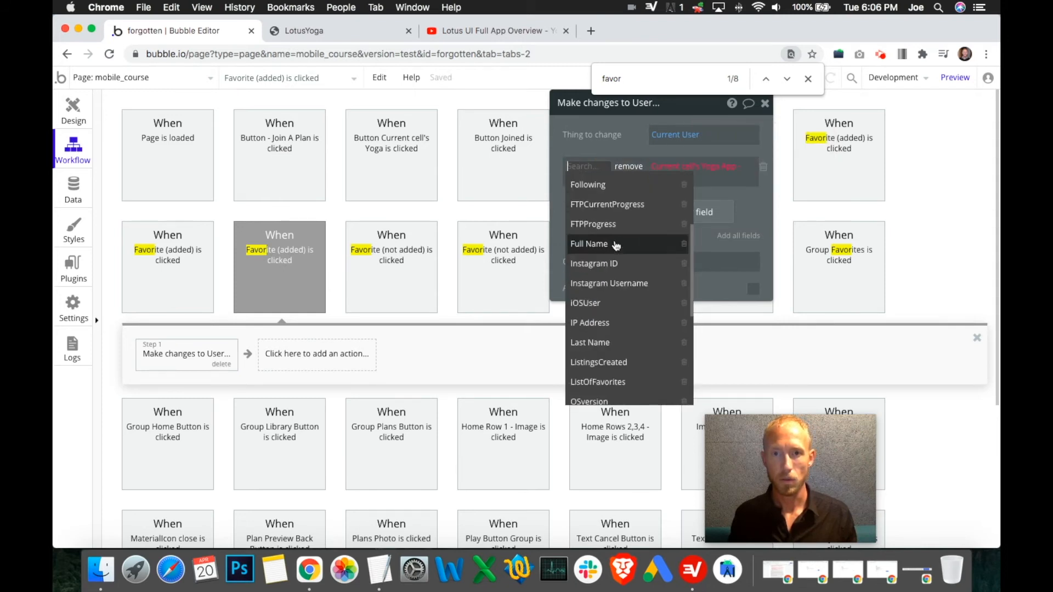
{"action": "type", "text": "yog"}
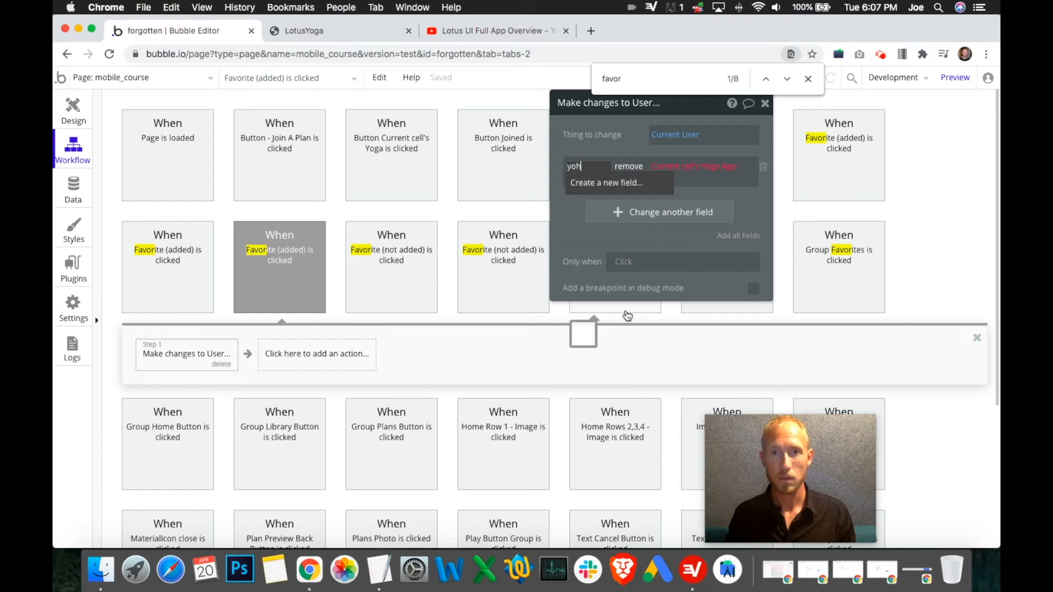
{"action": "left_click", "coordinate": [620, 183]}
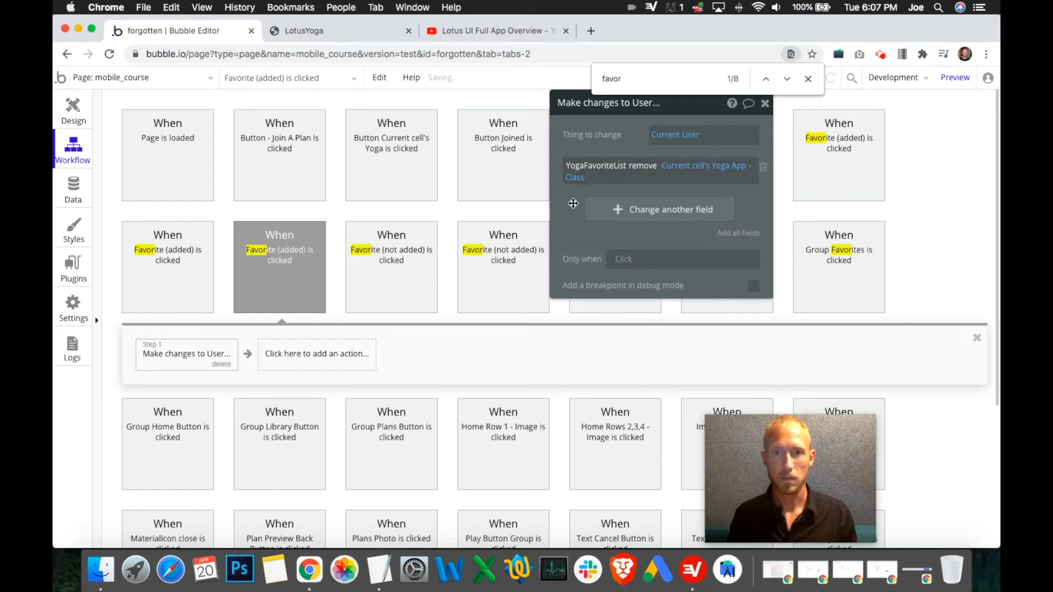
{"action": "left_click", "coordinate": [765, 103]}
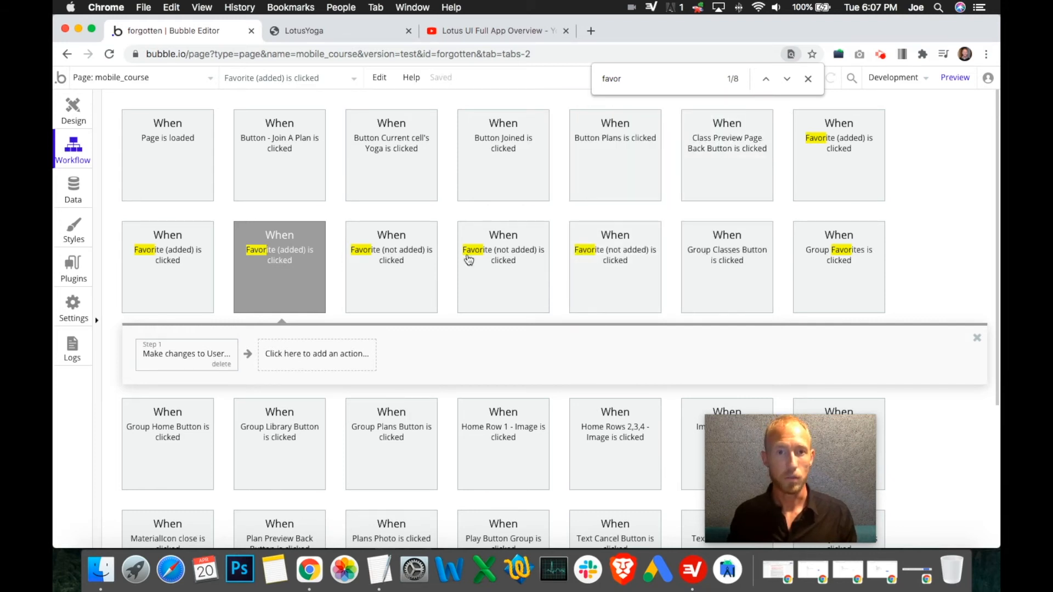
- Make the first Favorite (not added) workflow add Parent group's Yoga App - Class to the current user's YogaFavoriteList
{"action": "left_click", "coordinate": [379, 280]}
{"action": "left_click", "coordinate": [207, 340]}
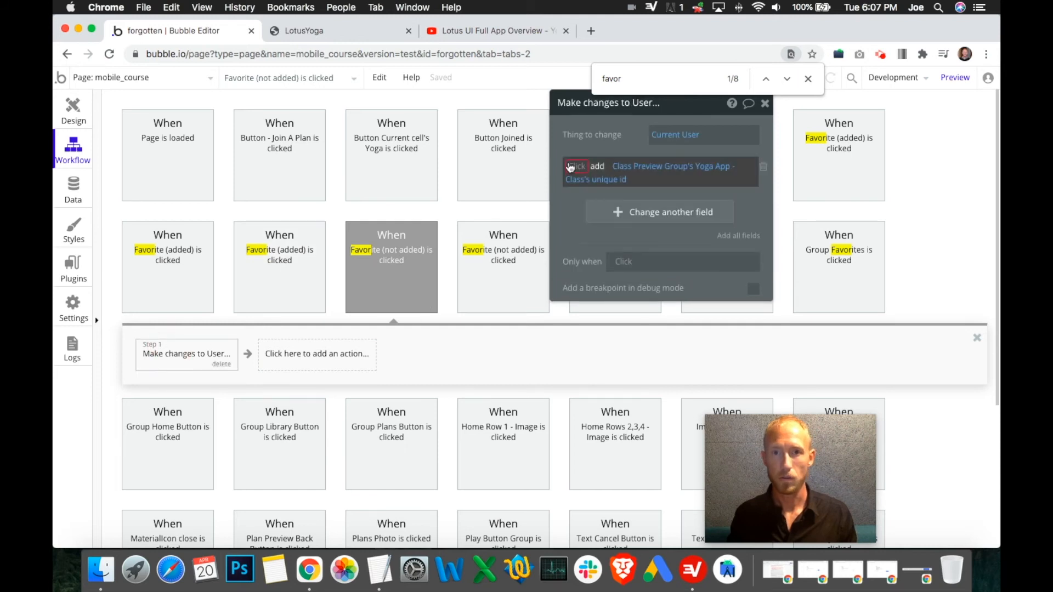
{"action": "left_click", "coordinate": [571, 166]}
{"action": "type", "text": "yoga"}
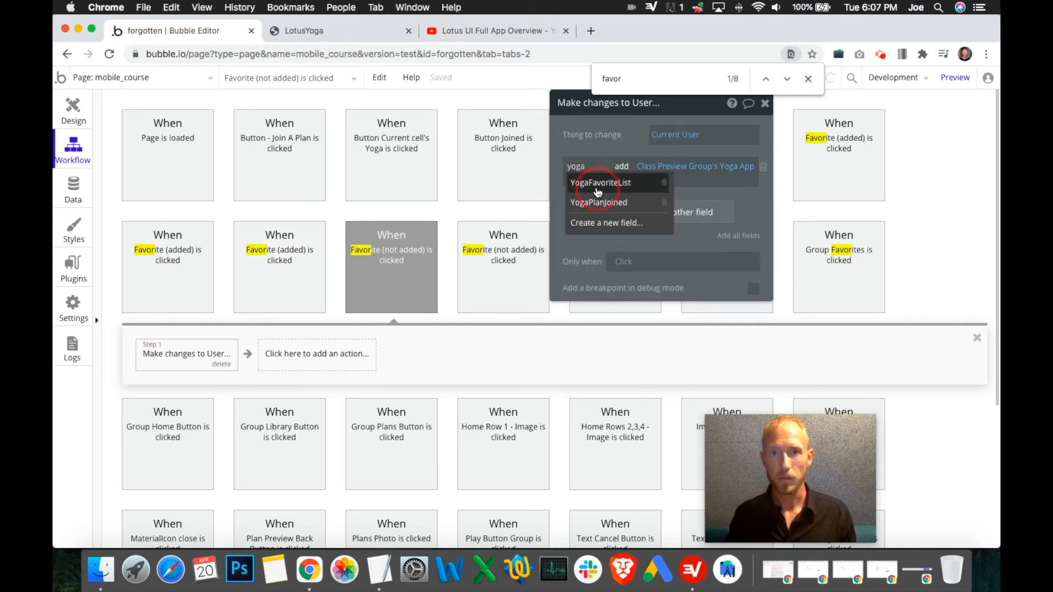
{"action": "left_click", "coordinate": [597, 185]}
{"action": "left_click", "coordinate": [632, 180]}
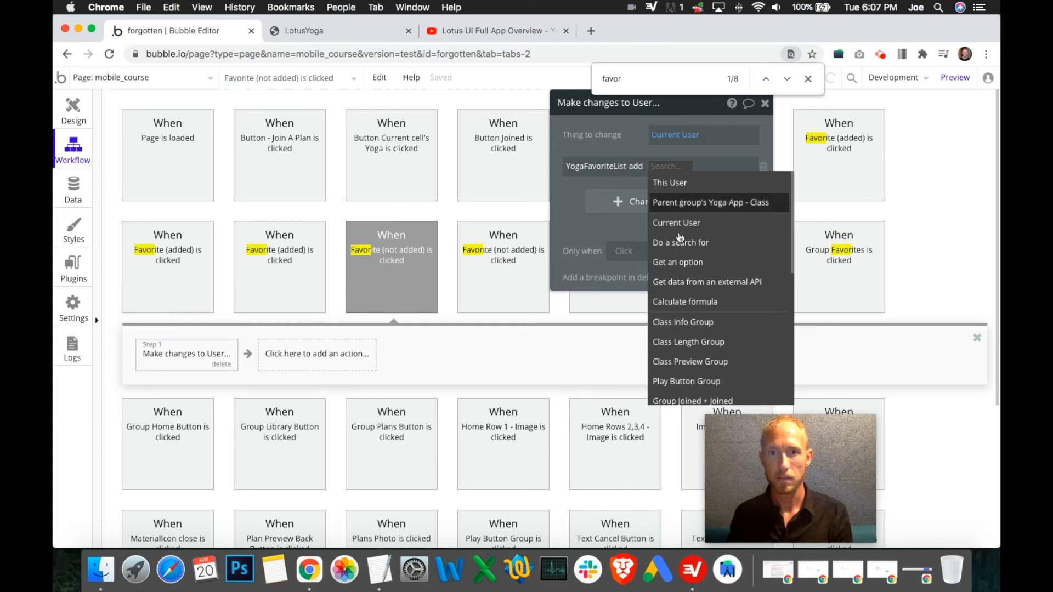
{"action": "left_click", "coordinate": [680, 202]}
- Make the second Favorite (not added) workflow add Current cell's Yoga App - Class to the current user's YogaFavoriteList
{"action": "left_click", "coordinate": [496, 274]}
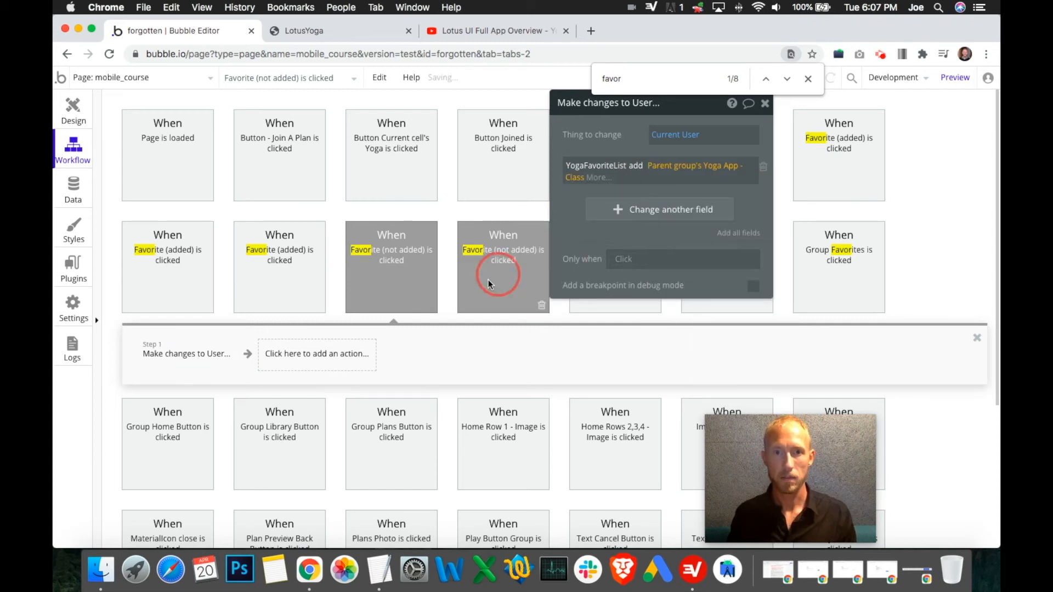
{"action": "left_click", "coordinate": [187, 354]}
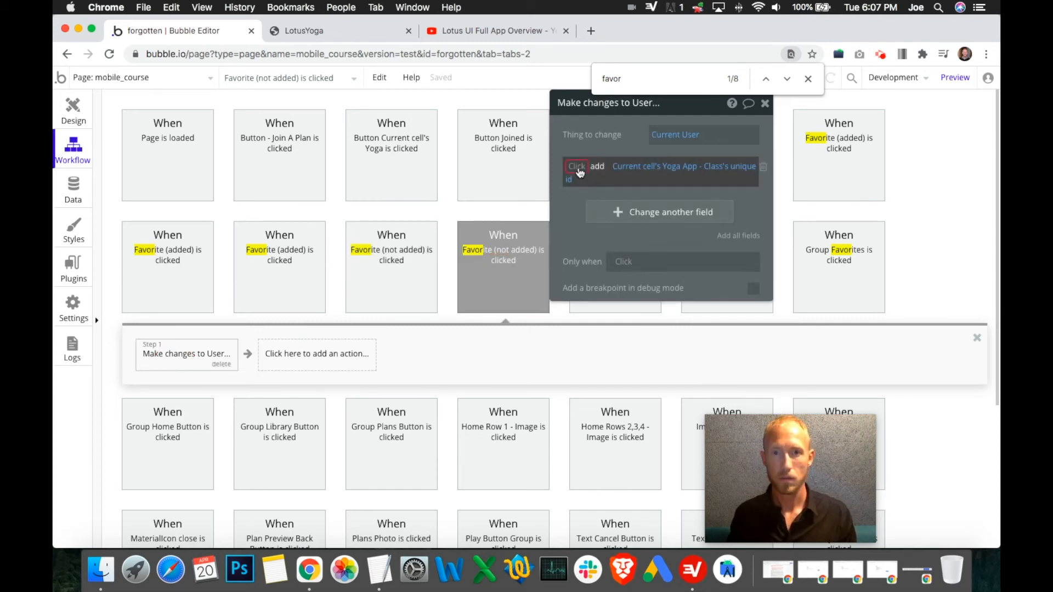
{"action": "left_click", "coordinate": [577, 166]}
{"action": "type", "text": "yoga"}
{"action": "left_click", "coordinate": [581, 182]}
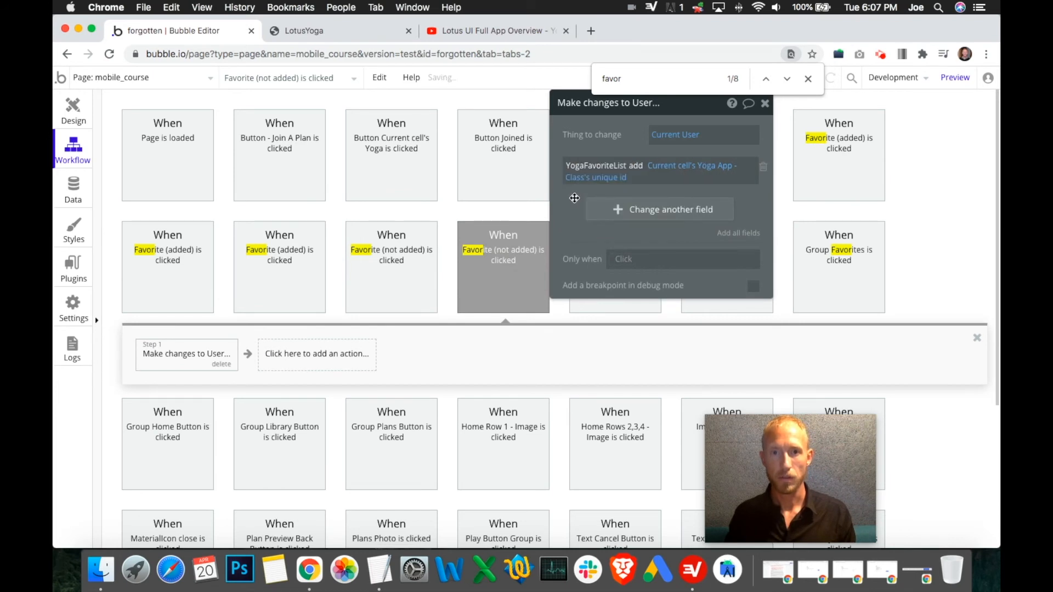
{"action": "left_click", "coordinate": [628, 184]}
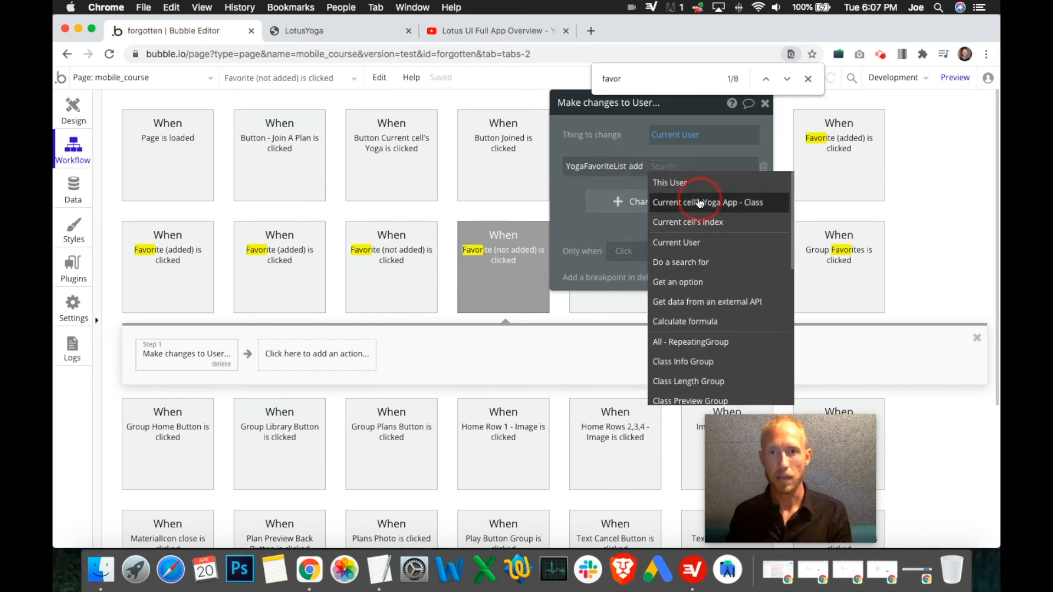
{"action": "left_click", "coordinate": [683, 203]}
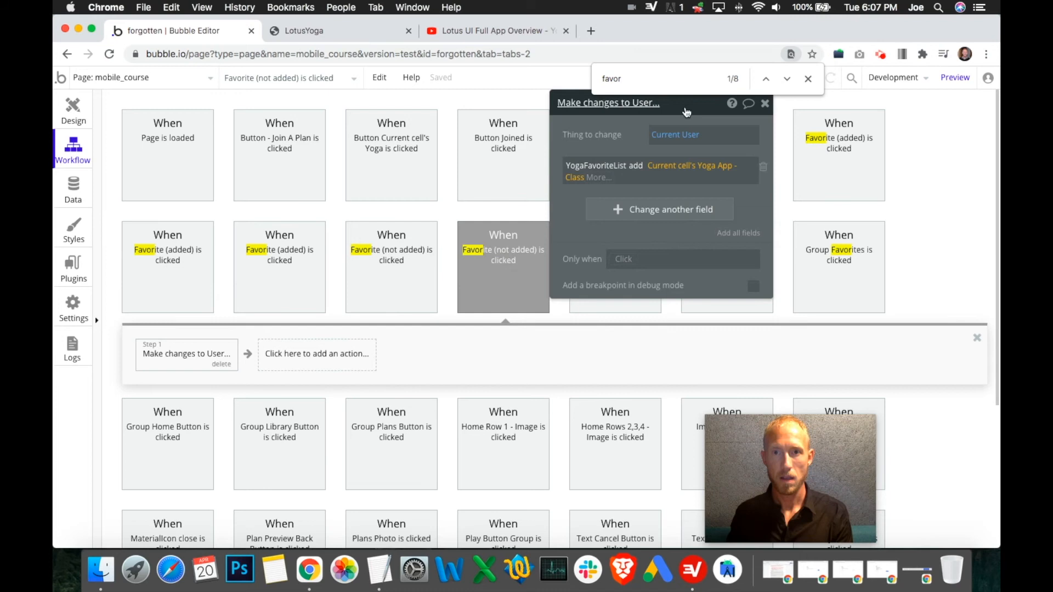
- Make the third Favorite (not added) workflow add Current cell's Yoga App - Class to the current user's YogaFavoriteList
{"action": "left_click", "coordinate": [617, 261]}
{"action": "left_click", "coordinate": [187, 353]}
{"action": "left_click", "coordinate": [729, 179]}
{"action": "scroll", "coordinate": [773, 301], "scroll_direction": "down", "scroll_amount": 10}
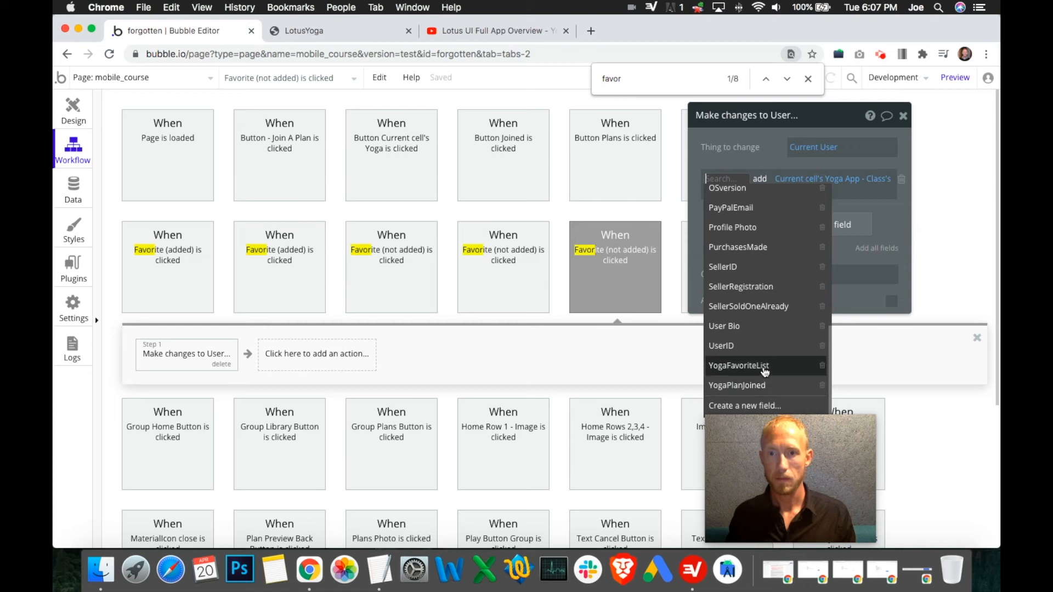
{"action": "left_click", "coordinate": [765, 374]}
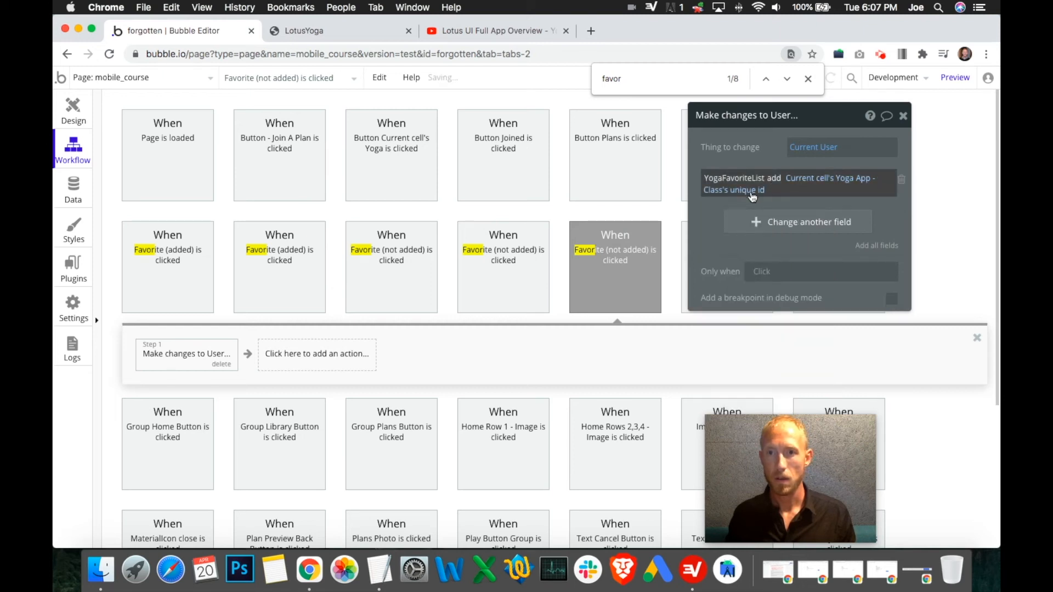
{"action": "left_click", "coordinate": [752, 192]}
{"action": "left_click", "coordinate": [837, 214]}
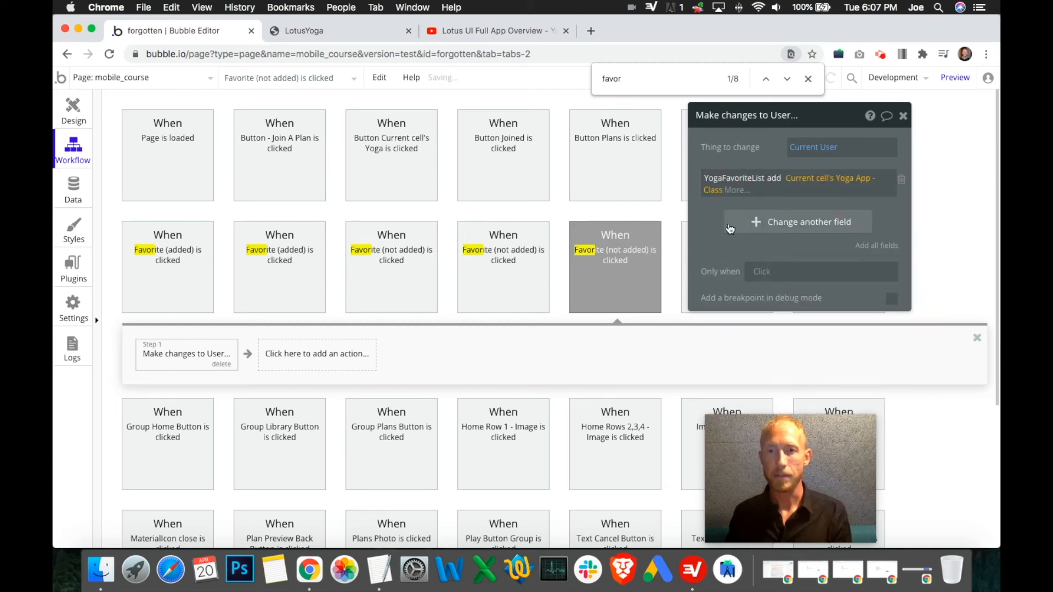
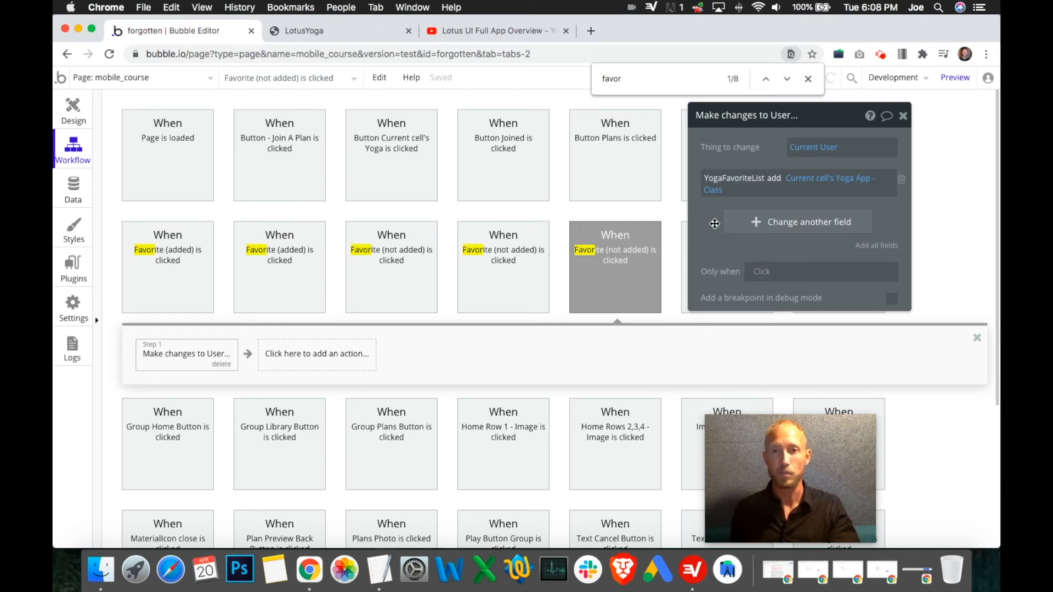
- Return to the page design, select the repeating group under Your Favorite Classes, and dismiss the browser's text search
{"action": "left_click", "coordinate": [75, 120]}
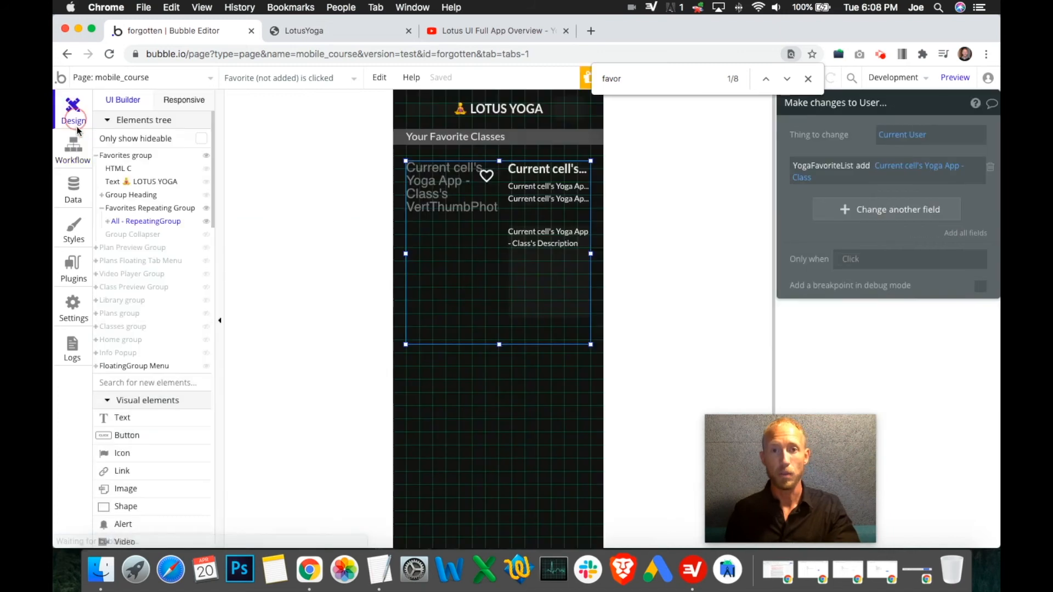
{"action": "left_click", "coordinate": [506, 241]}
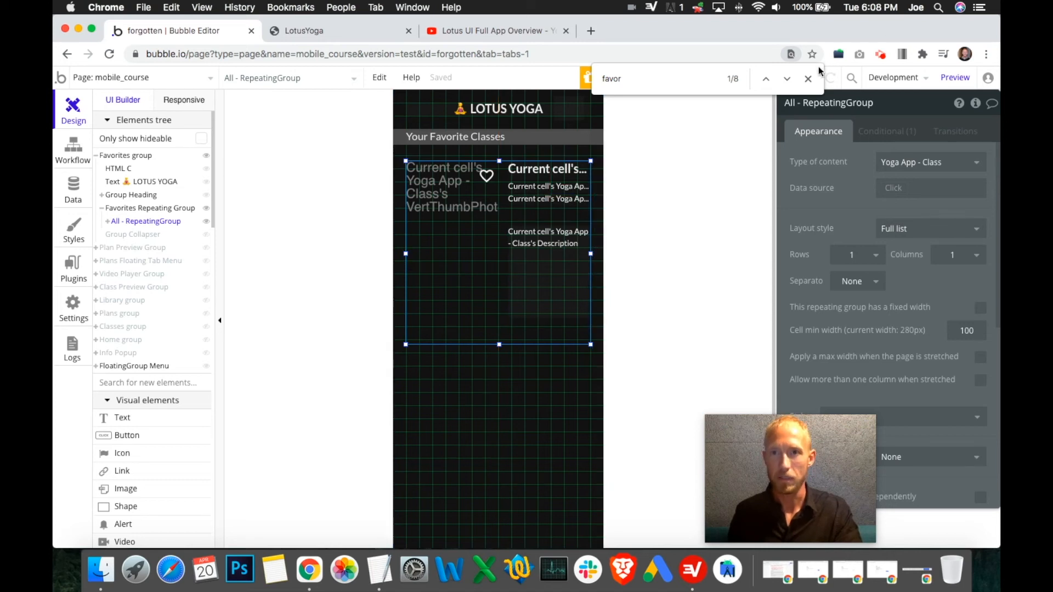
{"action": "key", "text": "Escape"}
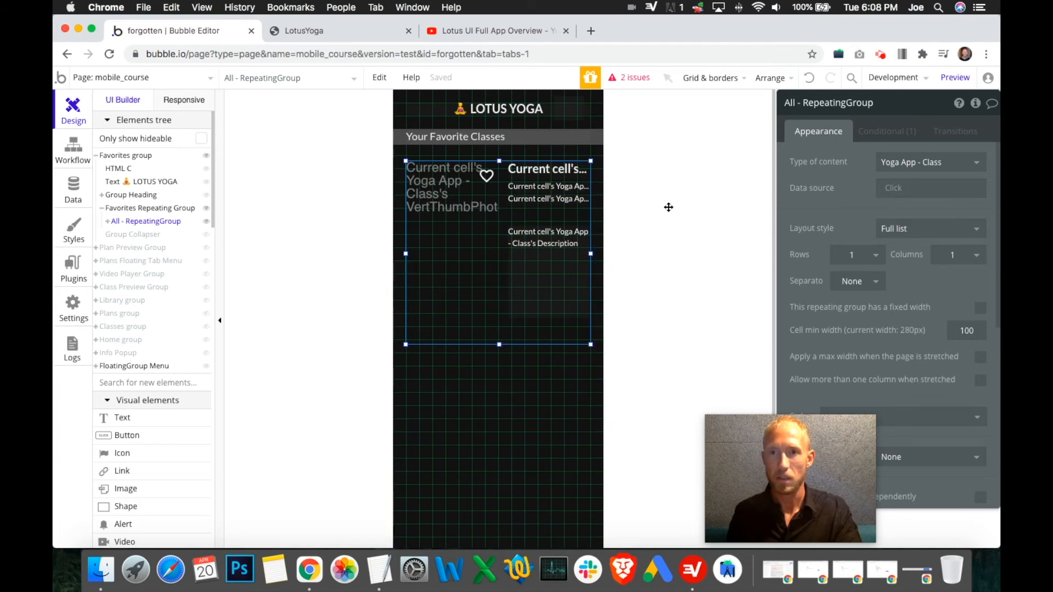
- Review the list of app issues, go to the workflow action flagged by the Make changes to User issue, and close the list
{"action": "left_click", "coordinate": [630, 77]}
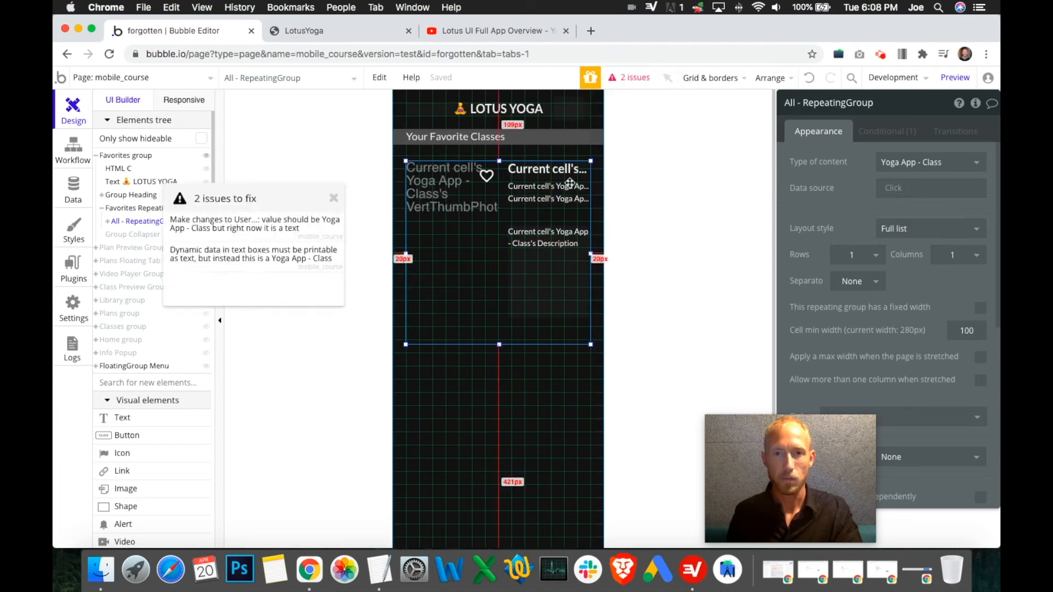
{"action": "left_click", "coordinate": [222, 241]}
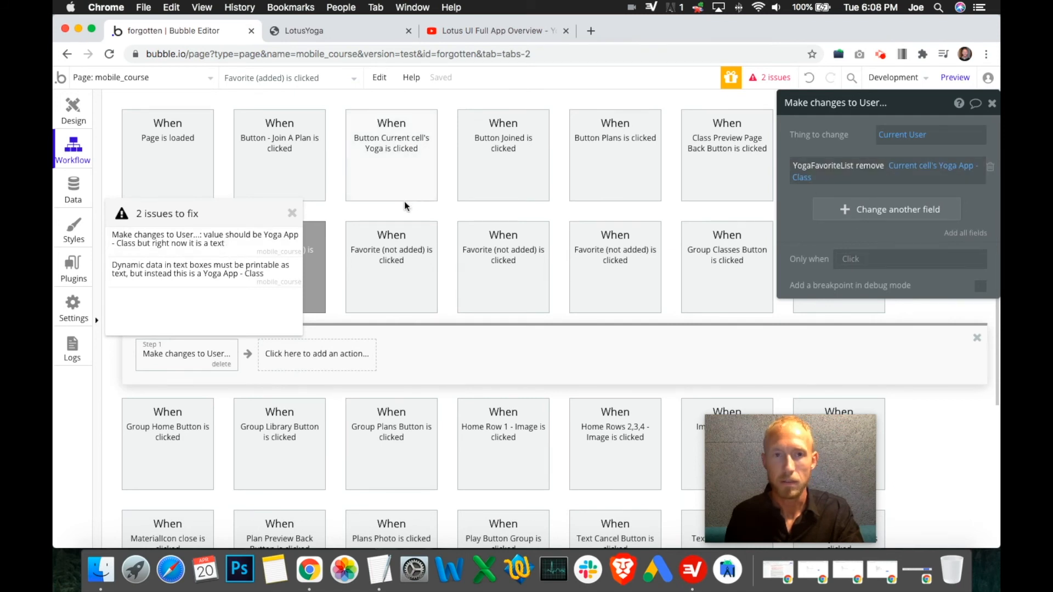
{"action": "left_click", "coordinate": [292, 215]}
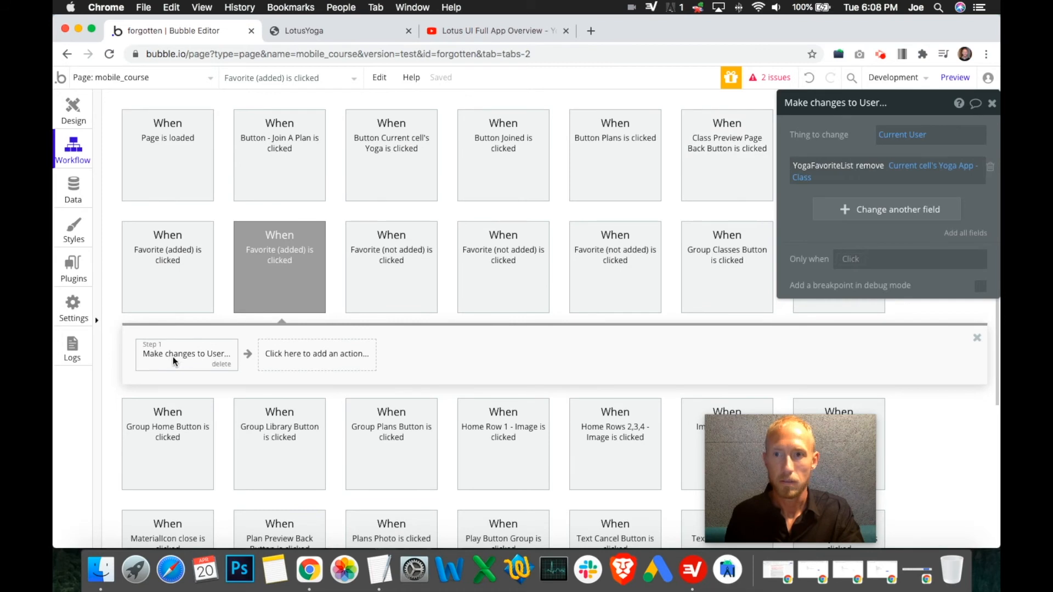
- Replace the field change in the third Favorite (added) workflow so it removes Current cell's Yoga App - Class from YogaFavoriteList
{"action": "left_click", "coordinate": [991, 167]}
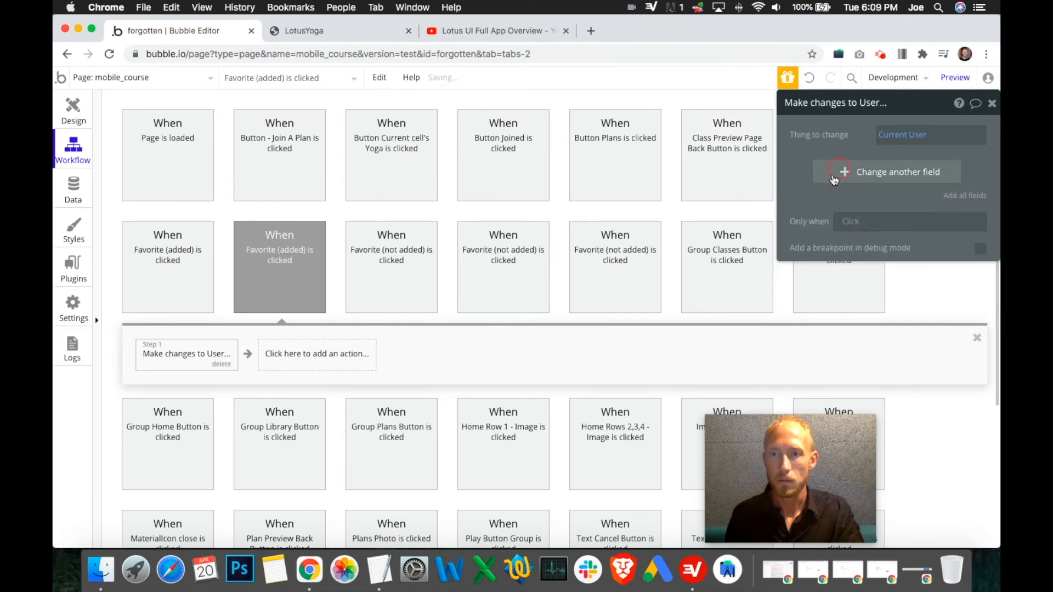
{"action": "left_click", "coordinate": [839, 172]}
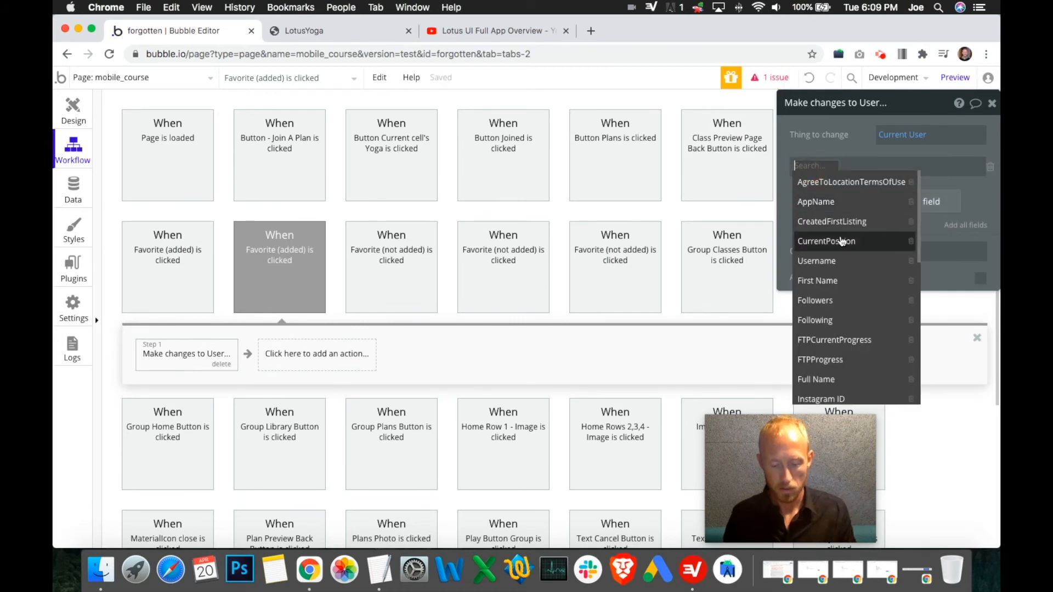
{"action": "type", "text": "yoga"}
{"action": "left_click", "coordinate": [838, 182]}
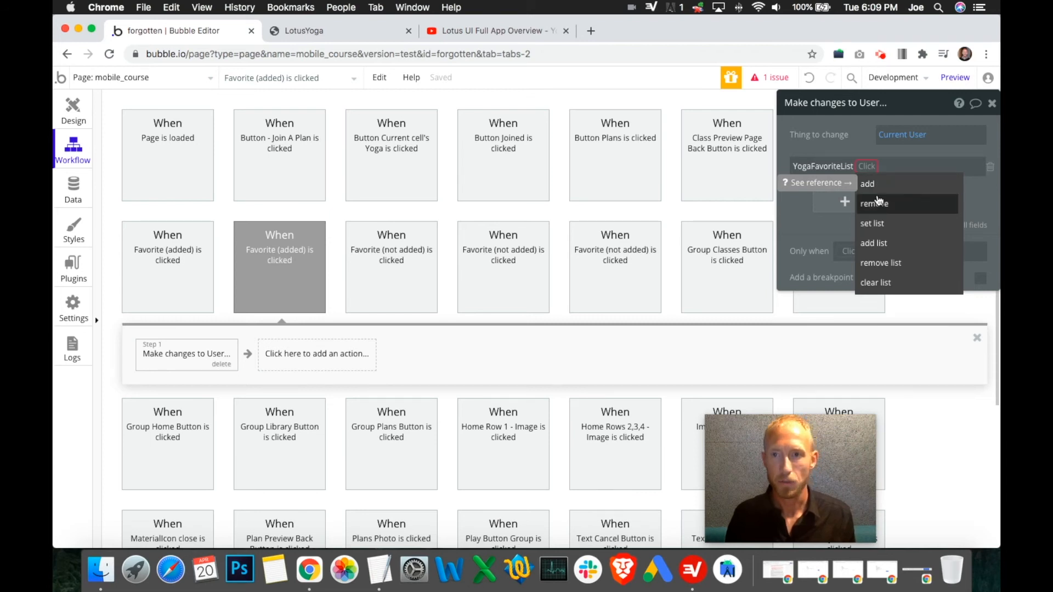
{"action": "left_click", "coordinate": [876, 204]}
{"action": "left_click", "coordinate": [904, 166]}
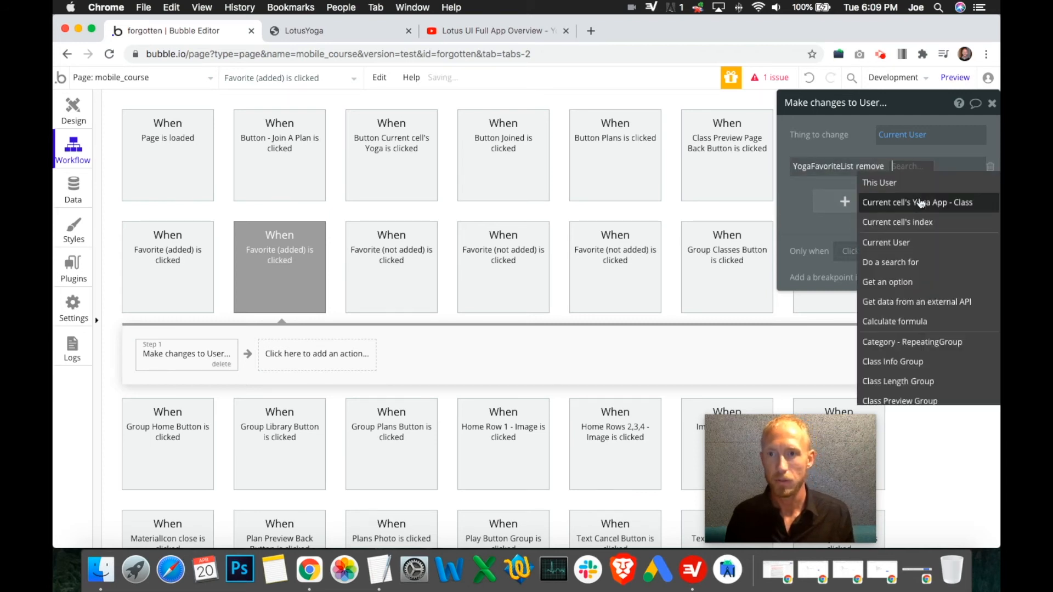
{"action": "left_click", "coordinate": [921, 204]}
{"action": "left_click", "coordinate": [993, 104]}
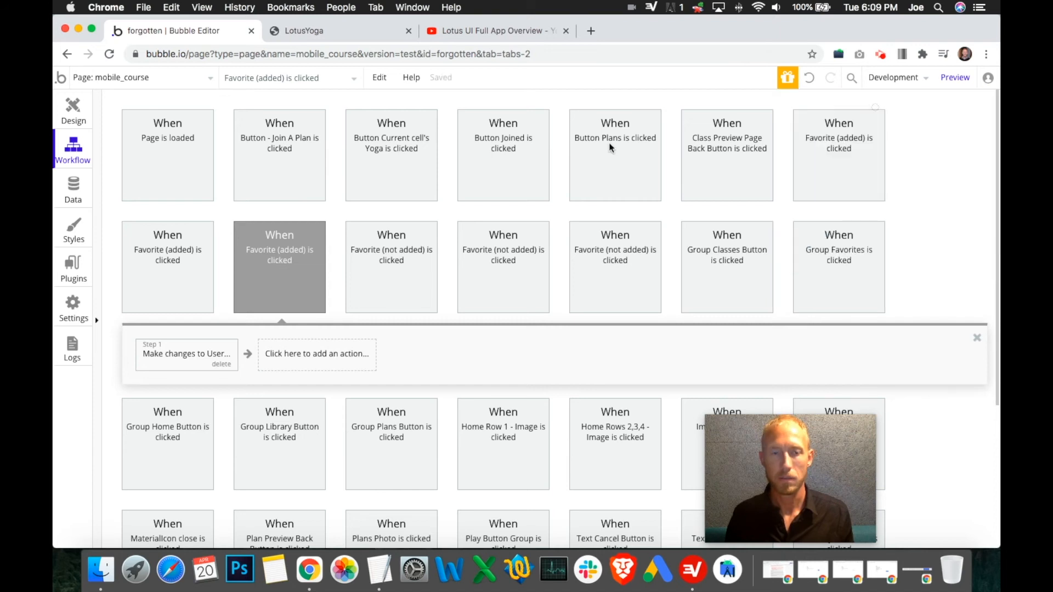
- Check the field changes in the other Favorite (added) workflow beside the corrected one
{"action": "left_click", "coordinate": [176, 277]}
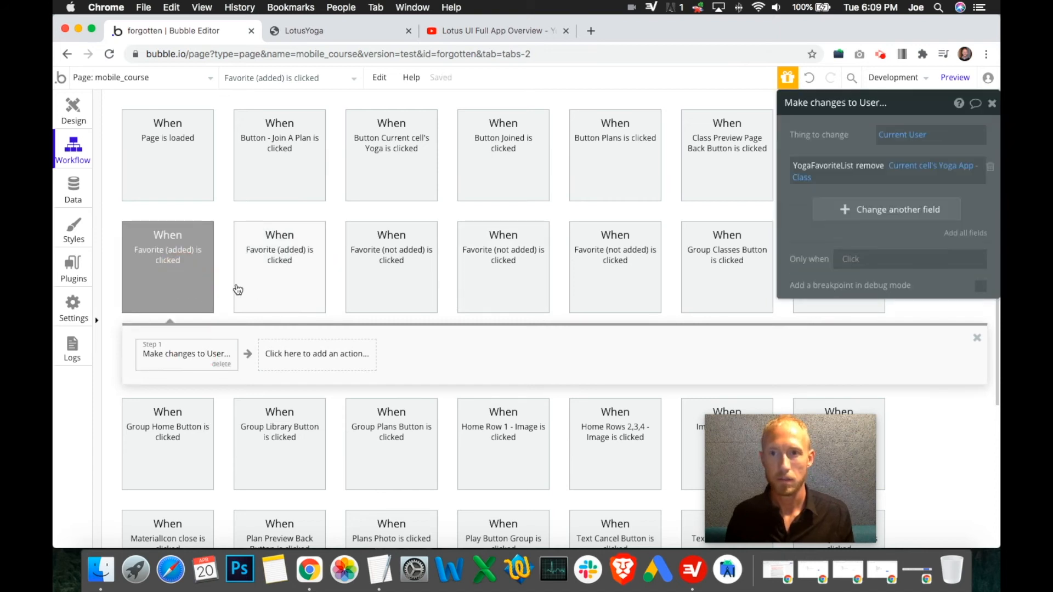
{"action": "left_click", "coordinate": [262, 279]}
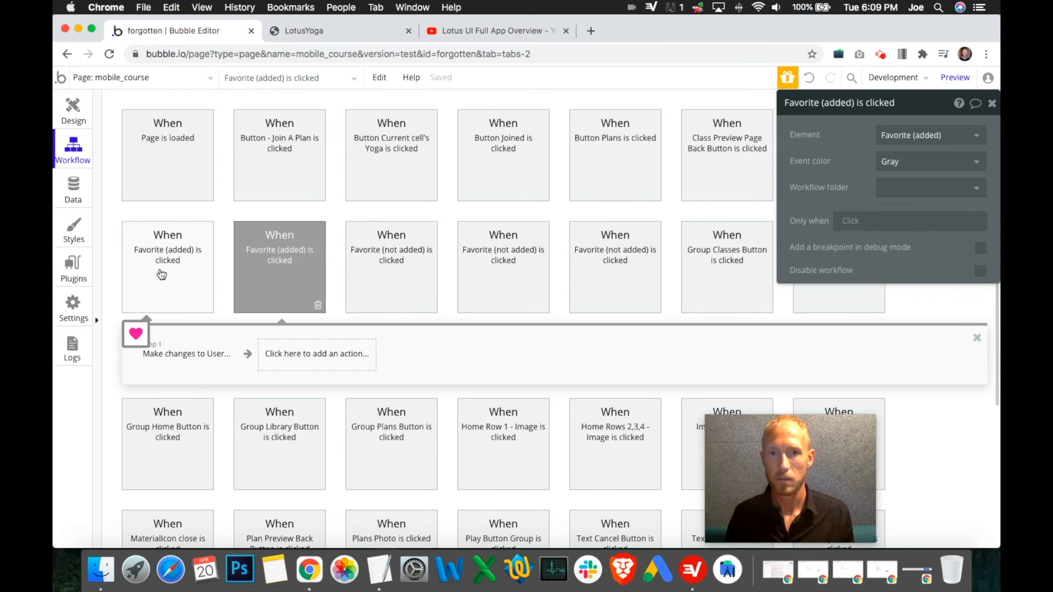
{"action": "left_click", "coordinate": [164, 275]}
- Return to the page design and inspect the visibility conditions of the Favorite (not added) heart under Your Favorite Classes
{"action": "left_click", "coordinate": [73, 107]}
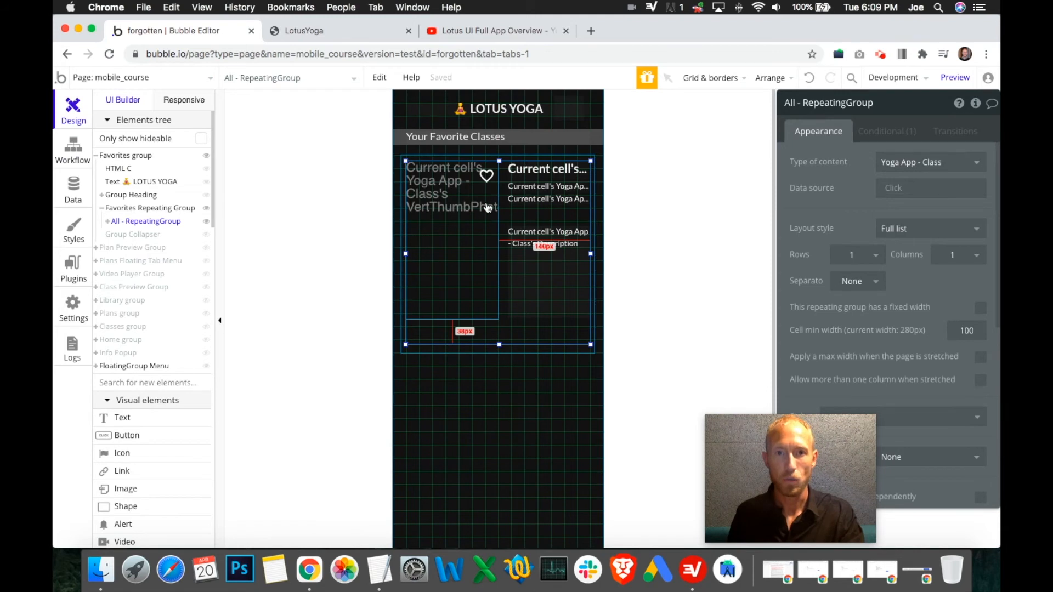
{"action": "left_click", "coordinate": [486, 175]}
{"action": "left_click", "coordinate": [881, 130]}
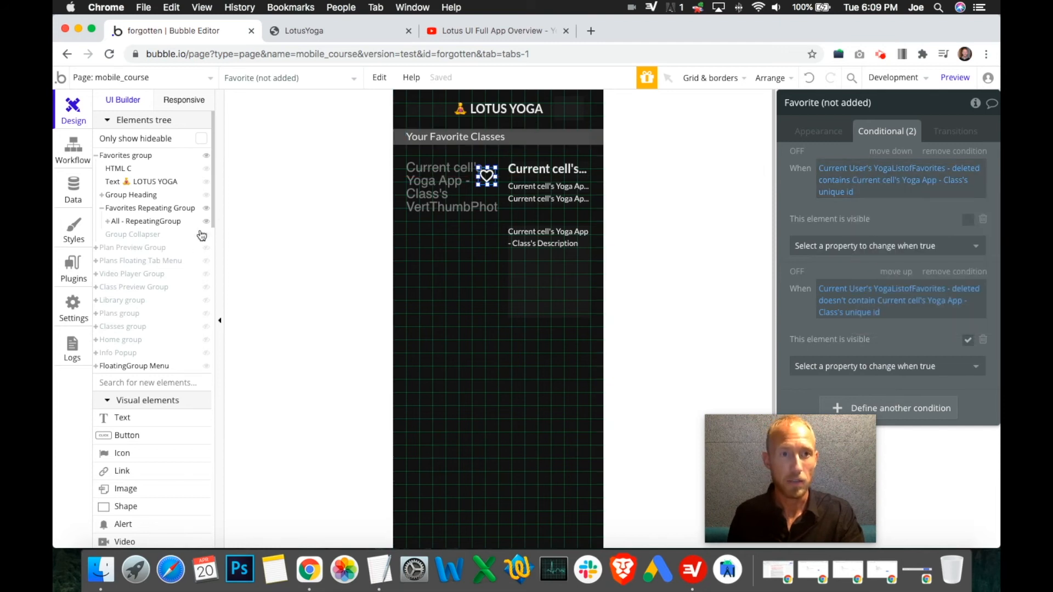
{"action": "mouse_move", "coordinate": [207, 222]}
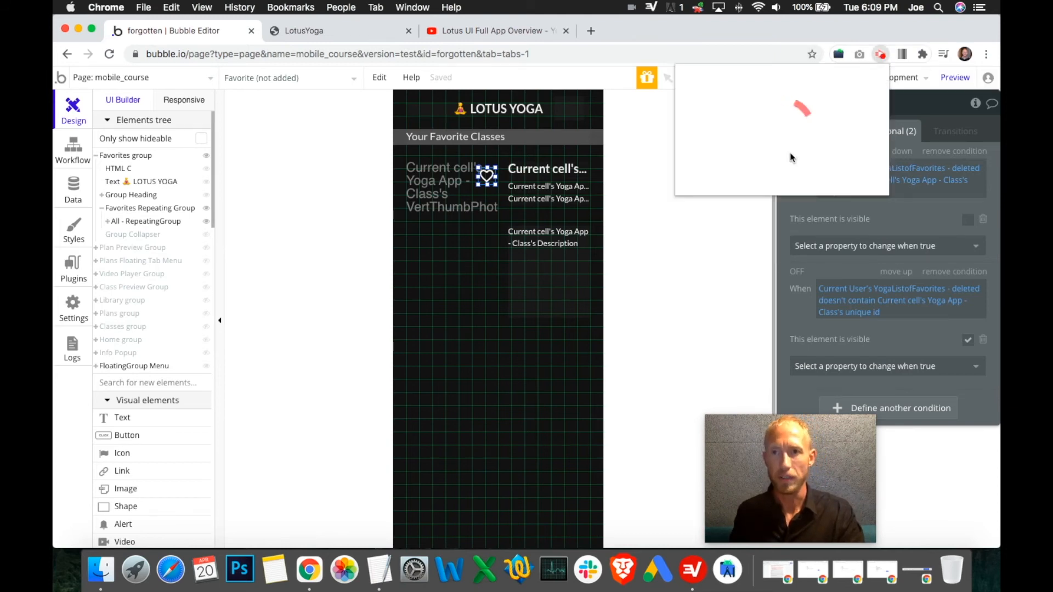
{"action": "left_click", "coordinate": [801, 217]}
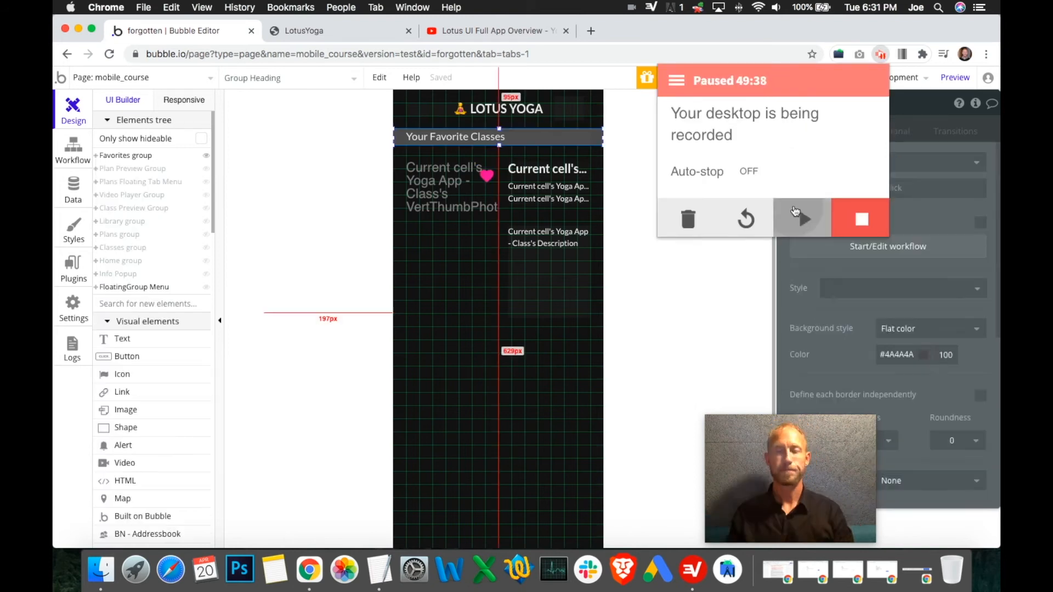
{"action": "left_click", "coordinate": [796, 212]}
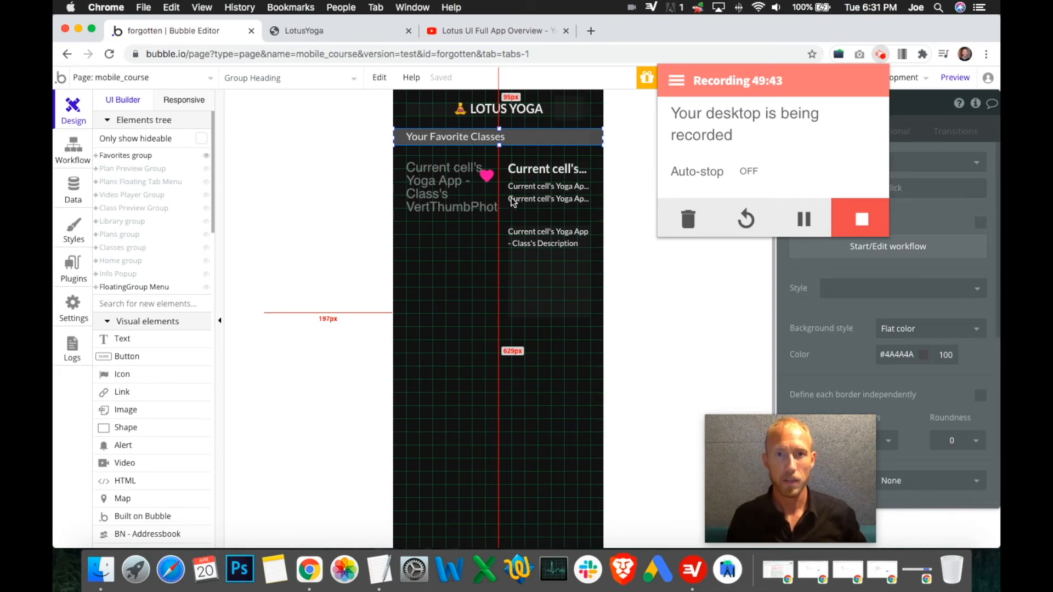
{"action": "left_click", "coordinate": [732, 257]}
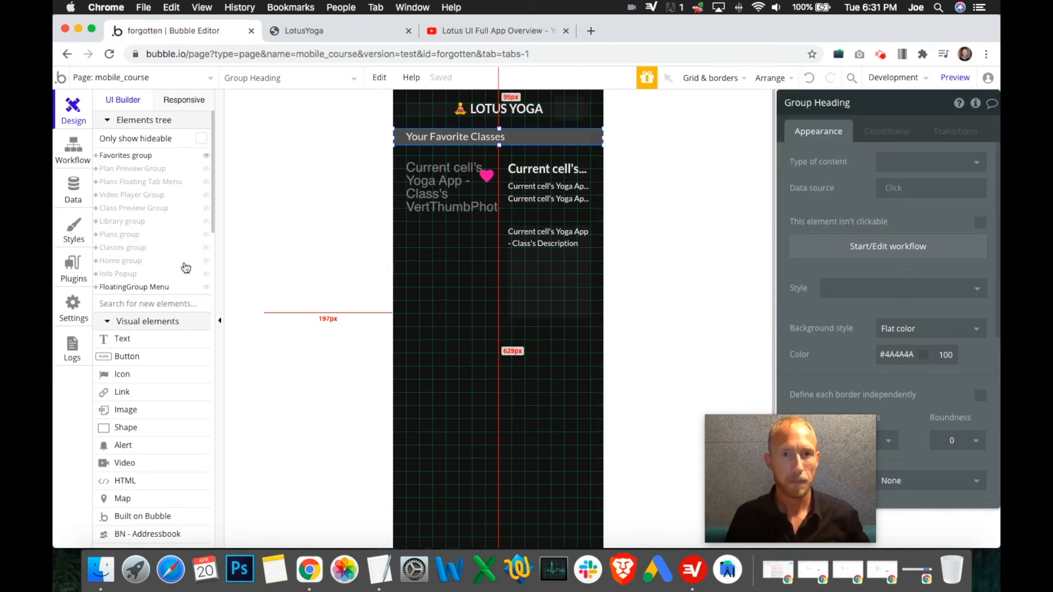
- Inspect the visibility conditions of the Favorite (added) heart under Your Favorite Classes, and hide the Favorites group
{"action": "left_click", "coordinate": [486, 176]}
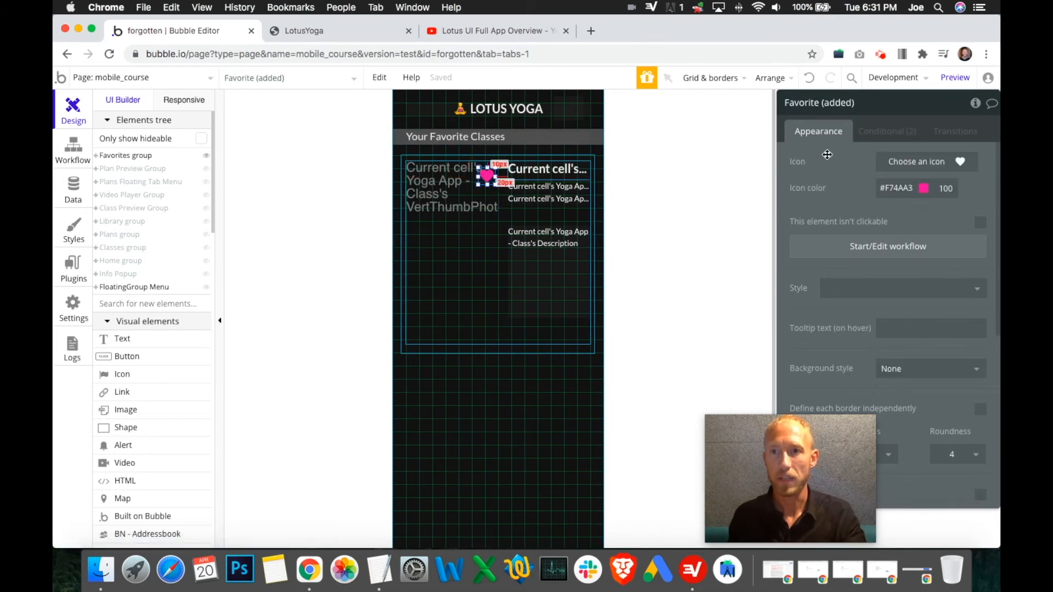
{"action": "left_click", "coordinate": [883, 131]}
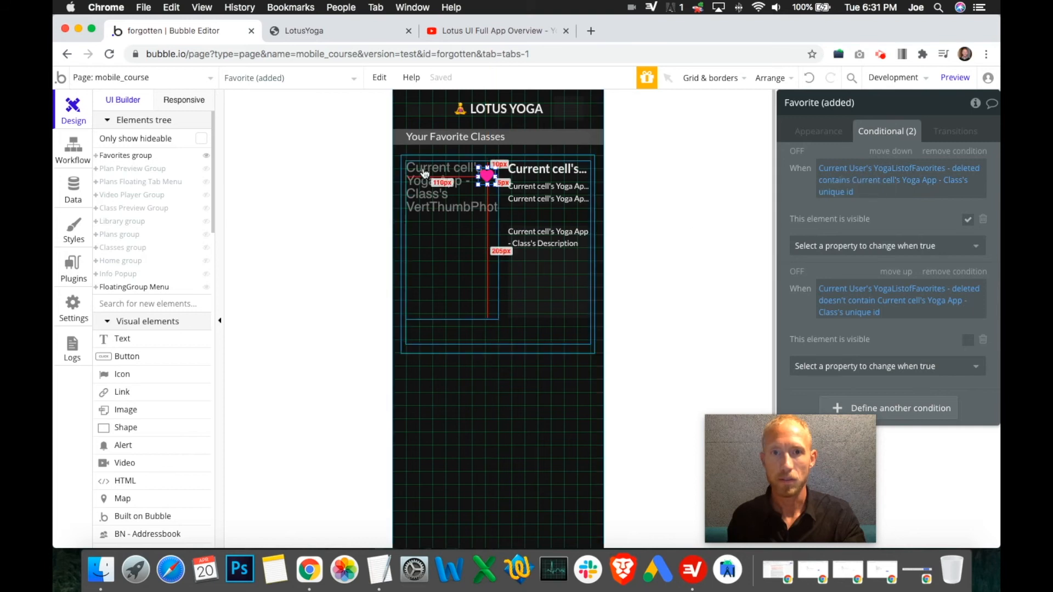
{"action": "left_click", "coordinate": [207, 157]}
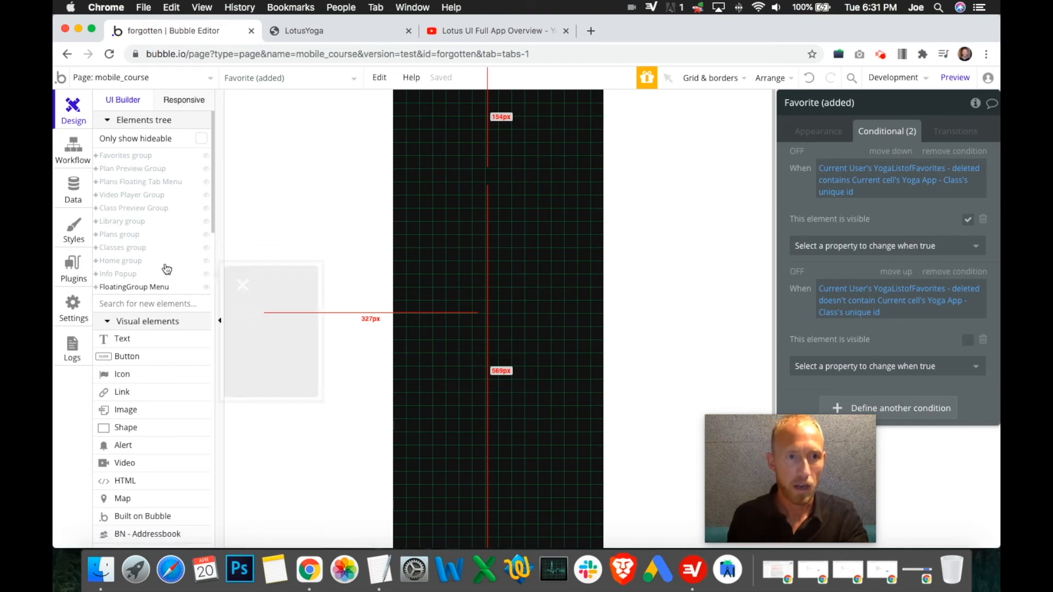
- Show the Classes group, expand its Group All Repeating Group to the cell elements, and select the vertical class image
{"action": "left_click", "coordinate": [206, 251]}
{"action": "left_click", "coordinate": [97, 253]}
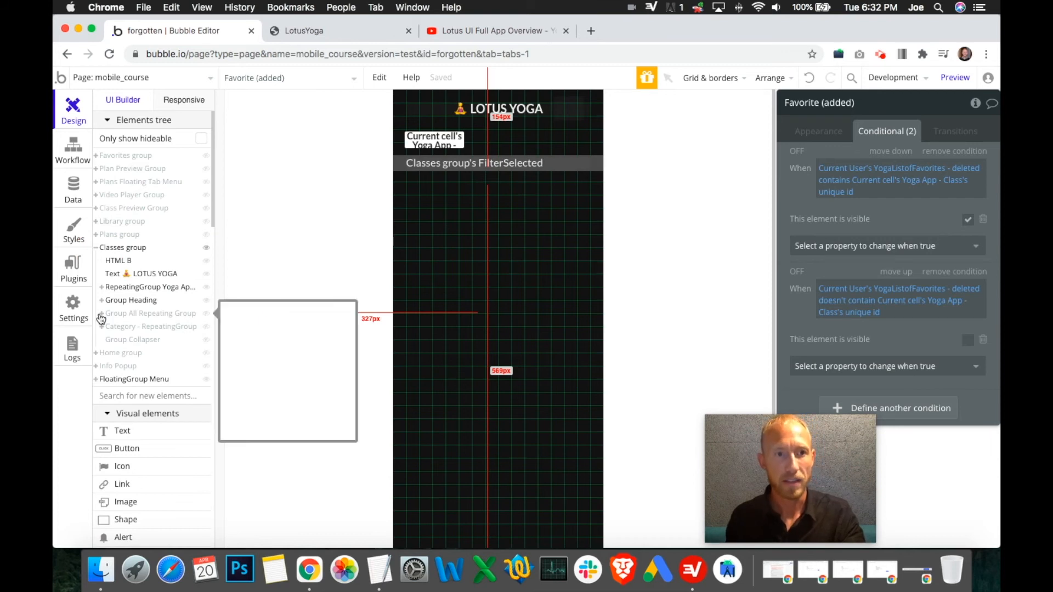
{"action": "left_click", "coordinate": [102, 314]}
{"action": "left_click", "coordinate": [137, 316]}
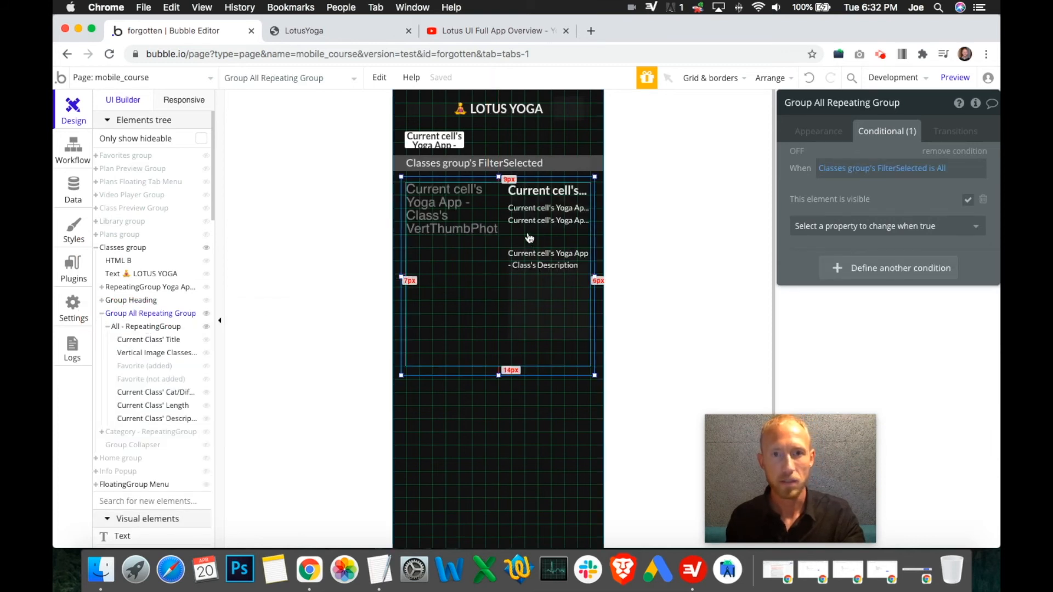
{"action": "left_click", "coordinate": [480, 258]}
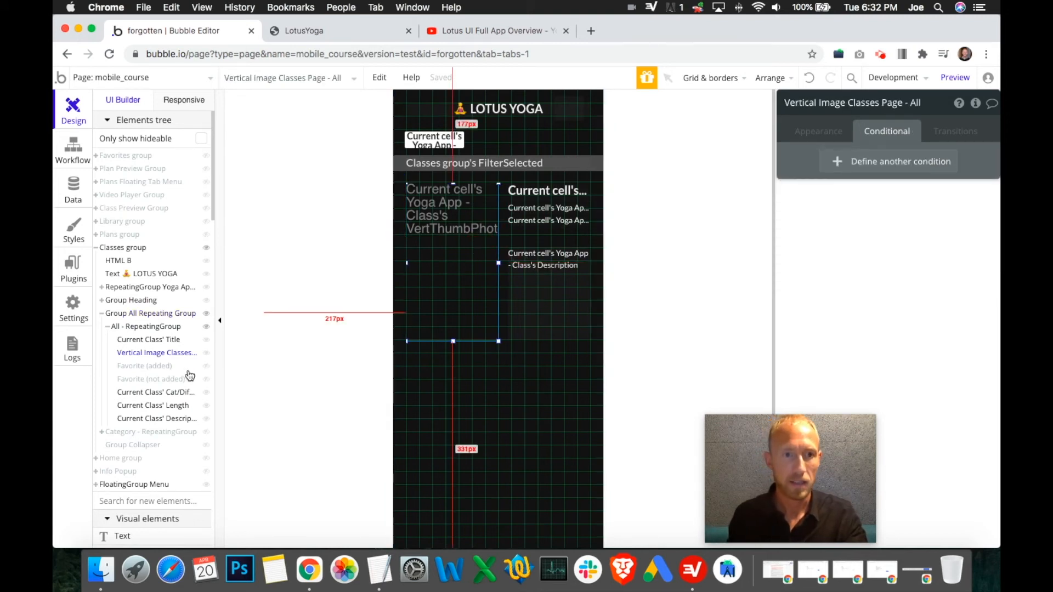
- Review the visibility conditions of the Favorite (added) and Favorite (not added) hearts in the Classes group's All - RepeatingGroup
{"action": "left_click", "coordinate": [162, 366]}
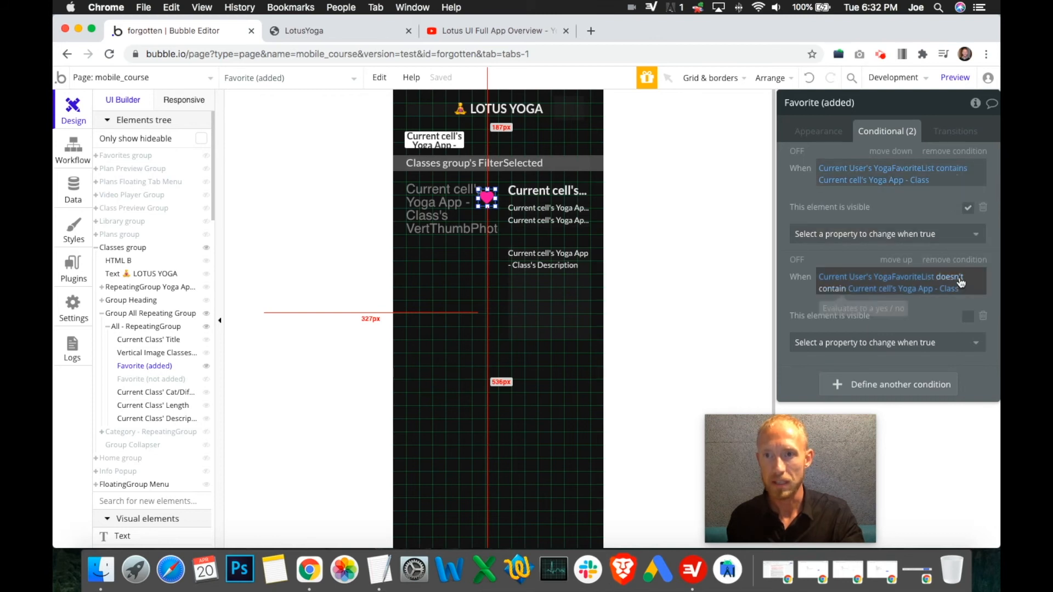
{"action": "left_click", "coordinate": [206, 372]}
{"action": "left_click", "coordinate": [174, 380]}
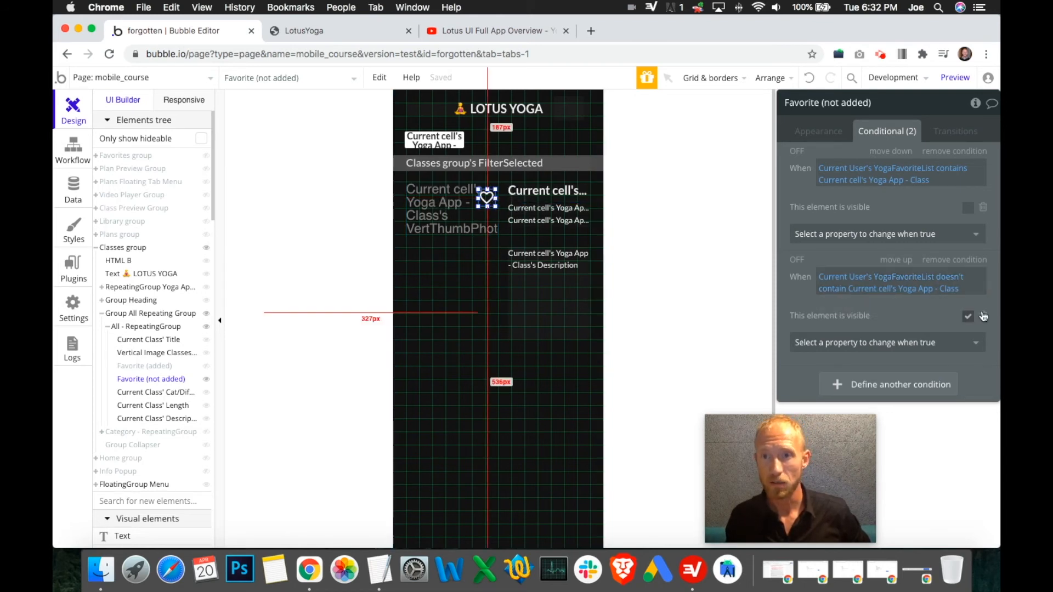
{"action": "left_click", "coordinate": [207, 378]}
{"action": "left_click", "coordinate": [207, 366]}
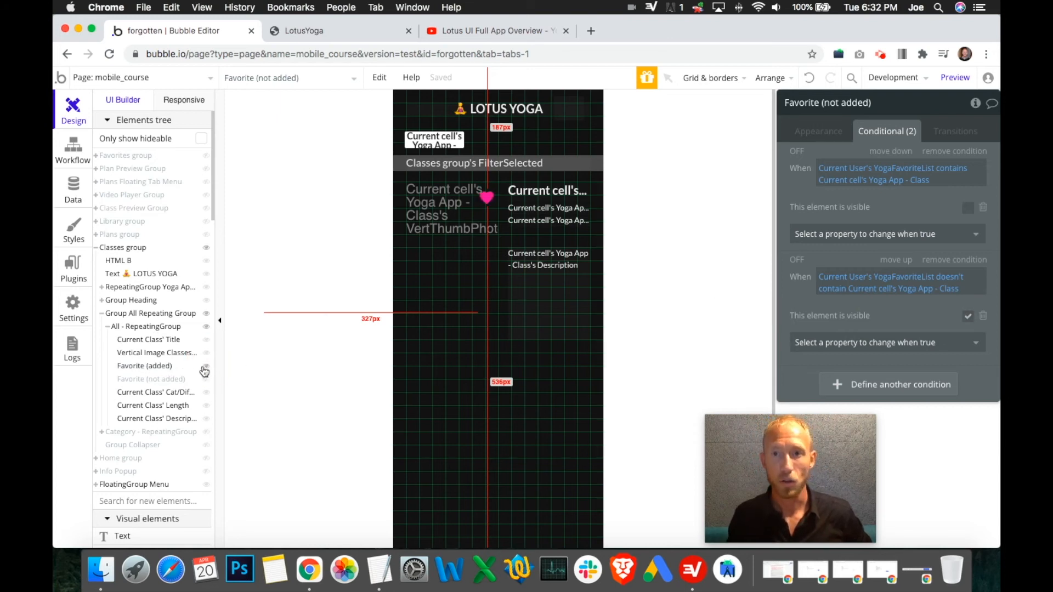
{"action": "left_click", "coordinate": [165, 365]}
- Collapse and hide Group All Repeating Group, and show the Category - RepeatingGroup with its child elements listed
{"action": "left_click", "coordinate": [108, 328]}
{"action": "left_click", "coordinate": [102, 314]}
{"action": "left_click", "coordinate": [207, 314]}
{"action": "left_click", "coordinate": [206, 326]}
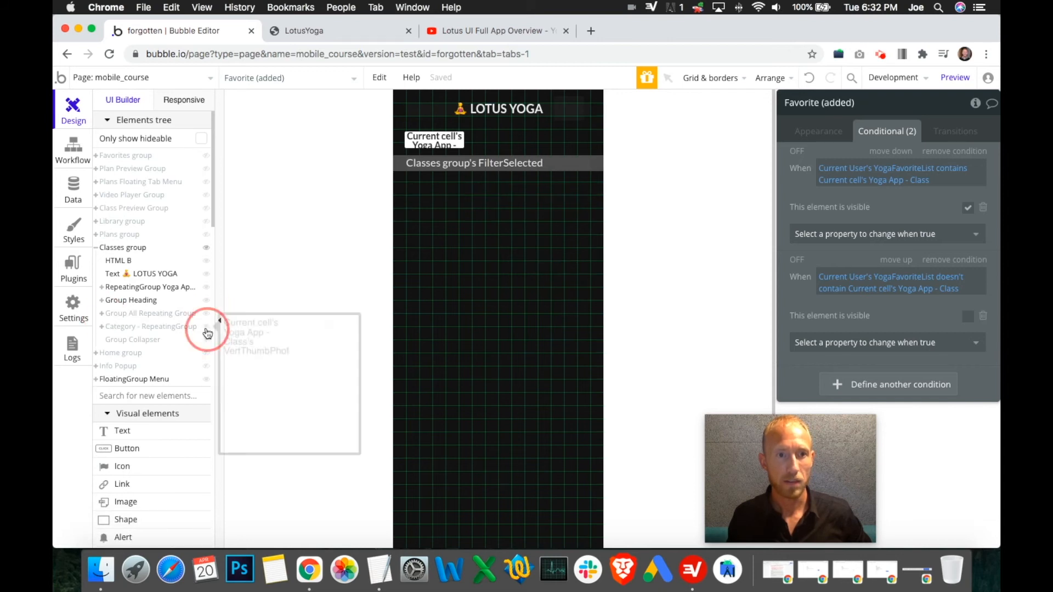
{"action": "left_click", "coordinate": [104, 329]}
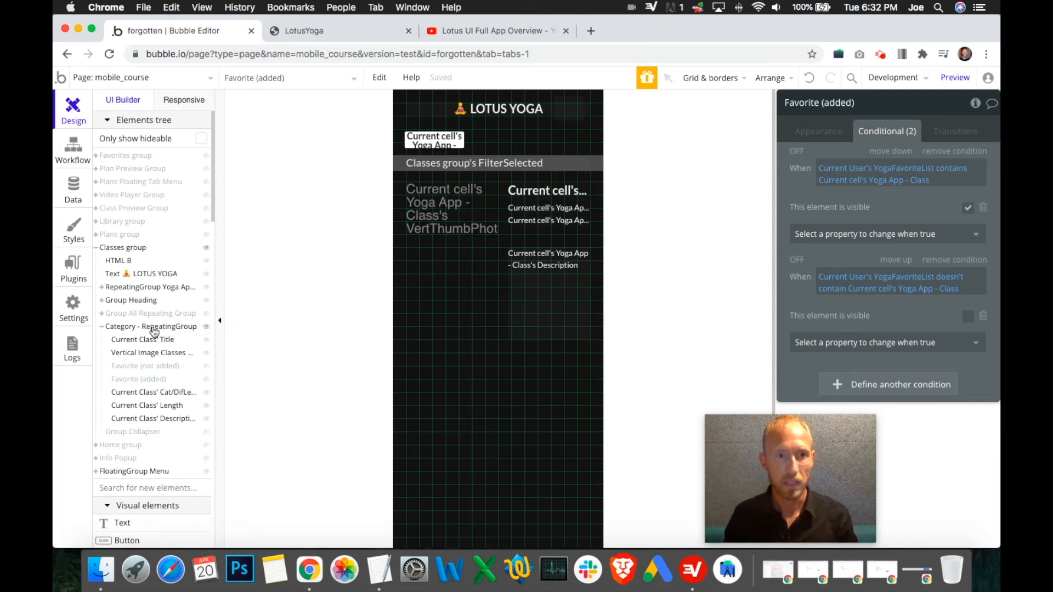
{"action": "mouse_move", "coordinate": [161, 331]}
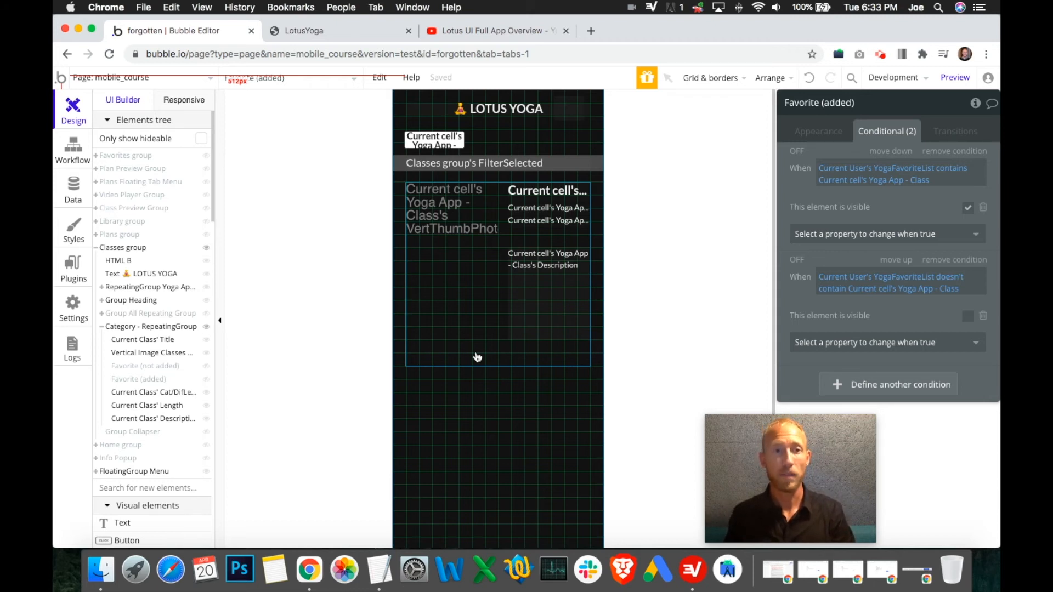
- Inspect the data source search of the All - RepeatingGroup inside Group All Repeating Group, and close it
{"action": "left_click", "coordinate": [152, 317]}
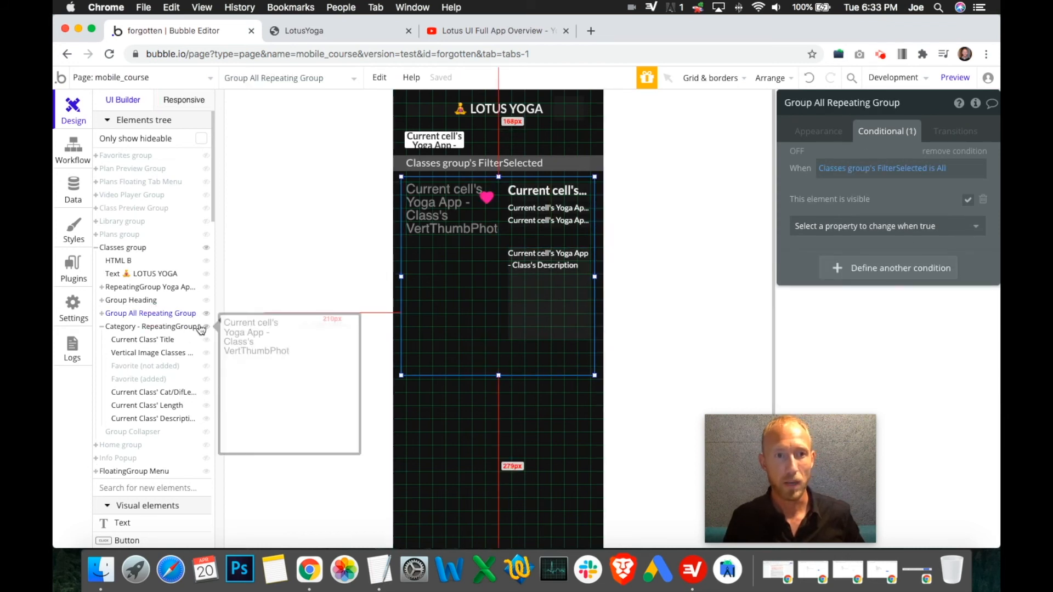
{"action": "left_click", "coordinate": [446, 360]}
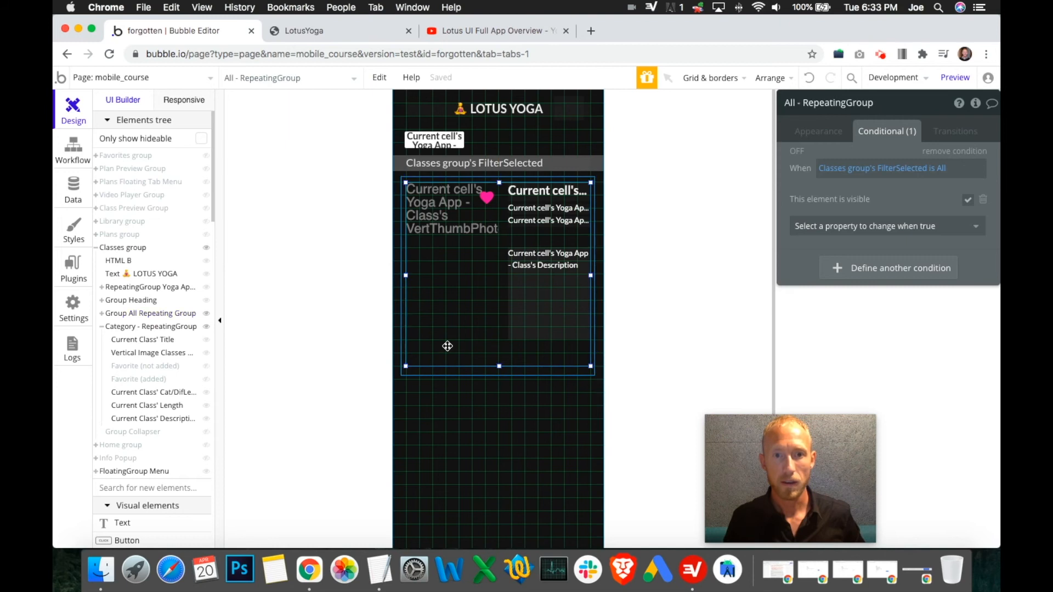
{"action": "left_click", "coordinate": [826, 136]}
{"action": "left_click", "coordinate": [916, 189]}
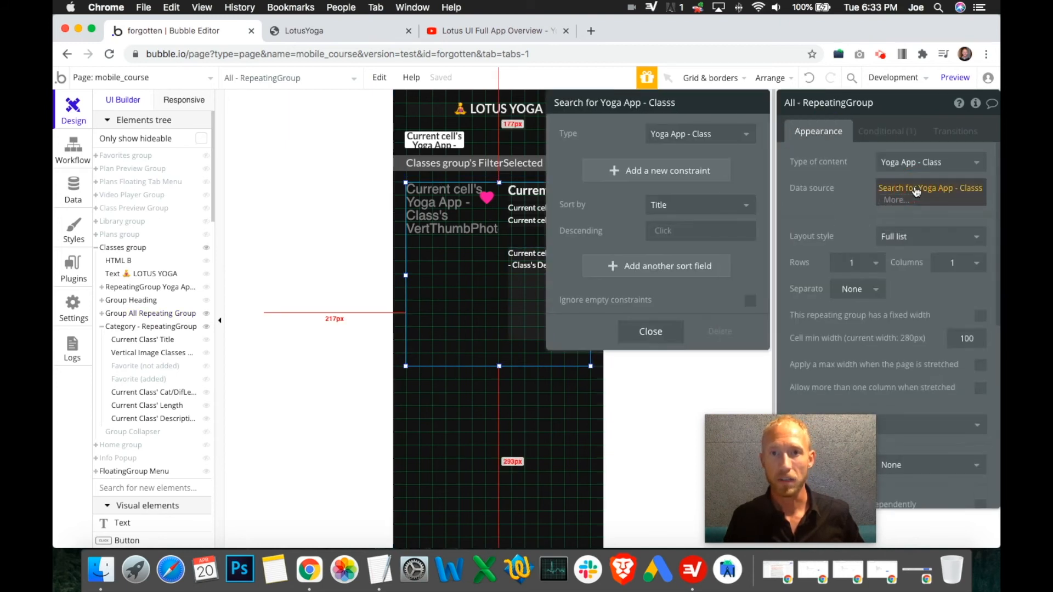
{"action": "left_click", "coordinate": [649, 331]}
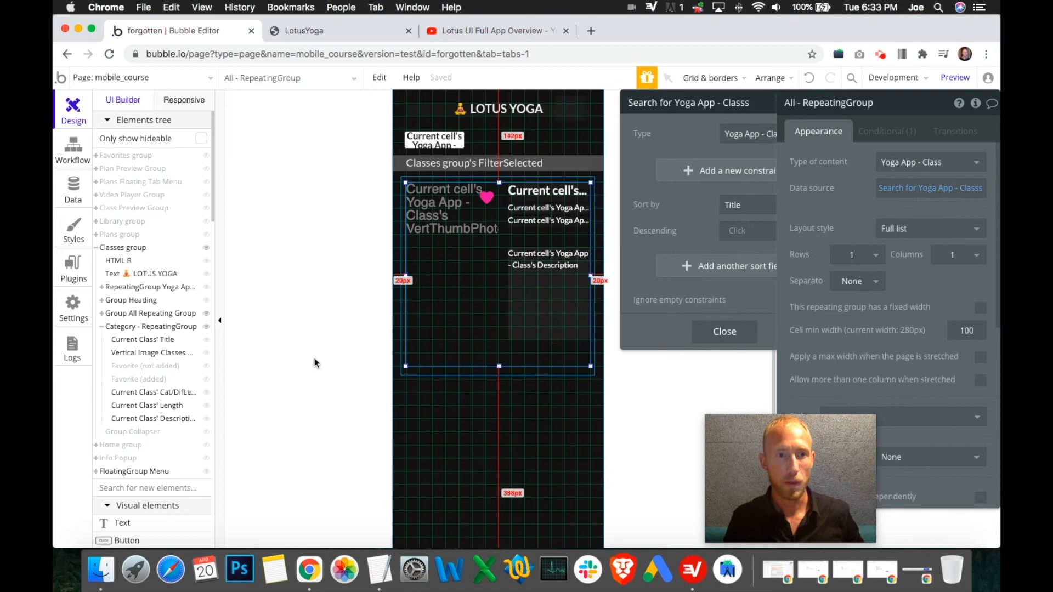
- Collapse the Category - RepeatingGroup in the element list and inspect its data source search and category constraint
{"action": "left_click", "coordinate": [104, 328]}
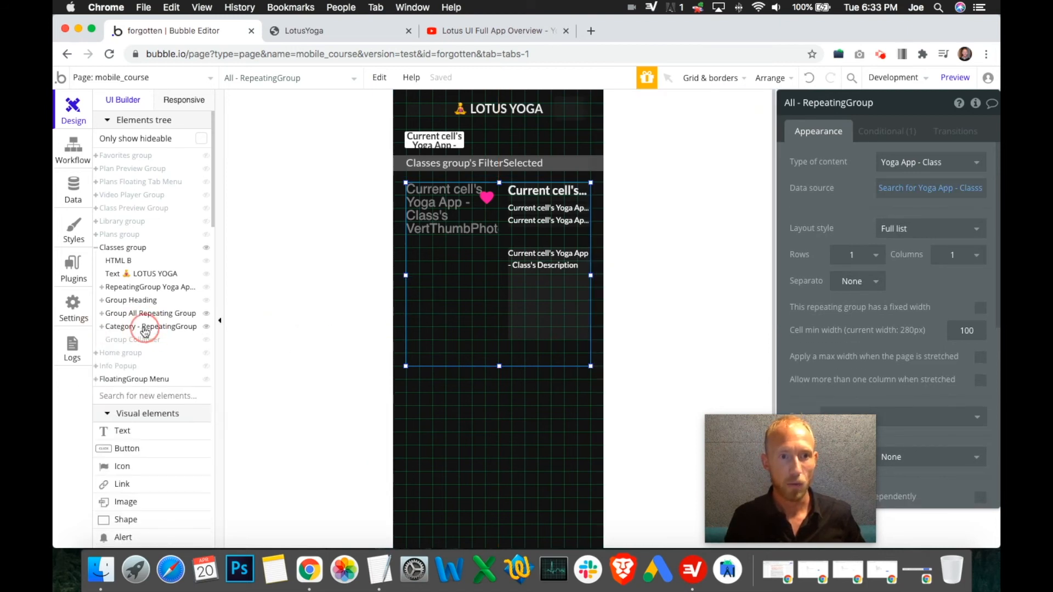
{"action": "left_click", "coordinate": [146, 327]}
{"action": "left_click", "coordinate": [890, 195]}
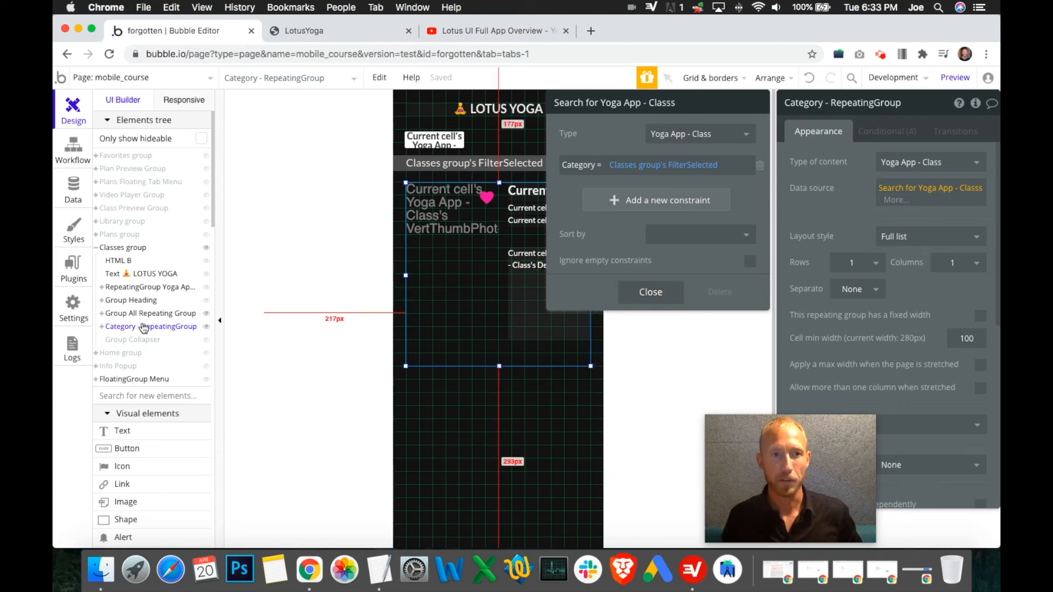
{"action": "left_click", "coordinate": [636, 297]}
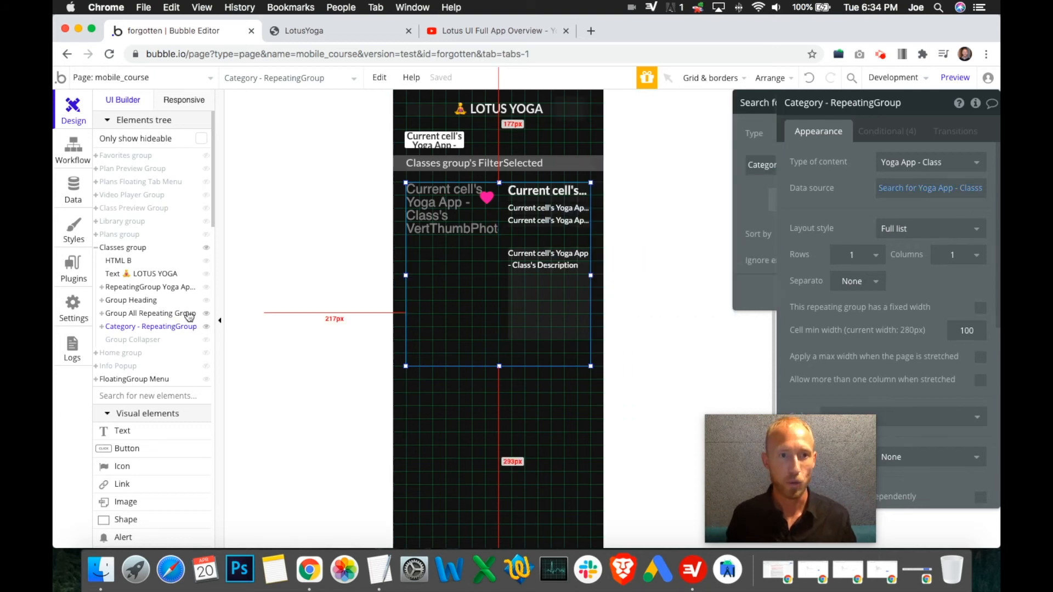
- Inspect Group All Repeating Group's page-load visibility and collapse-when-hidden settings
{"action": "left_click", "coordinate": [164, 314]}
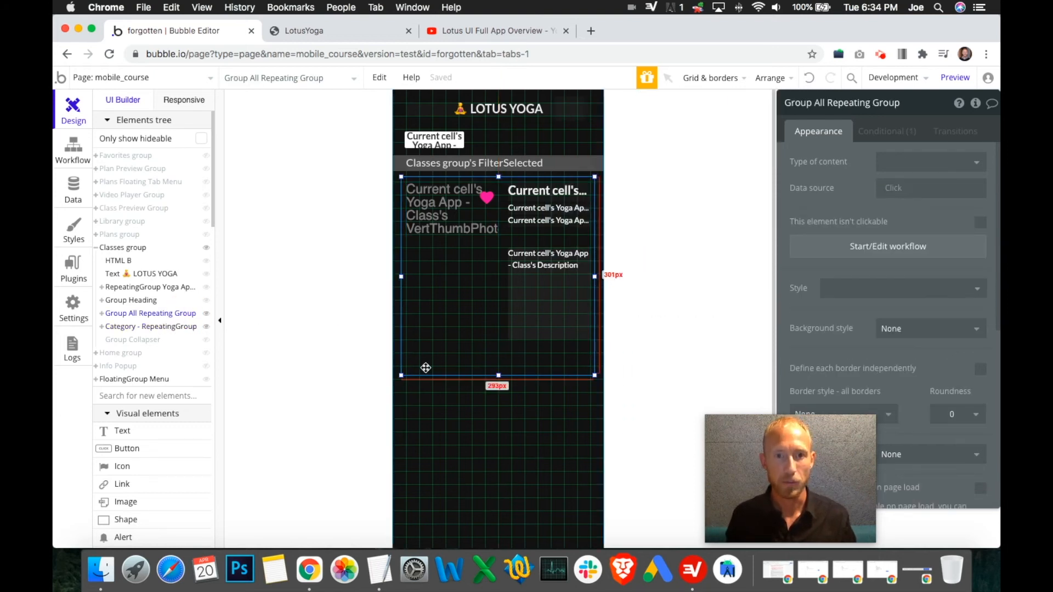
{"action": "scroll", "coordinate": [967, 331], "scroll_direction": "down", "scroll_amount": 5}
{"action": "scroll", "coordinate": [967, 330], "scroll_direction": "down", "scroll_amount": 2}
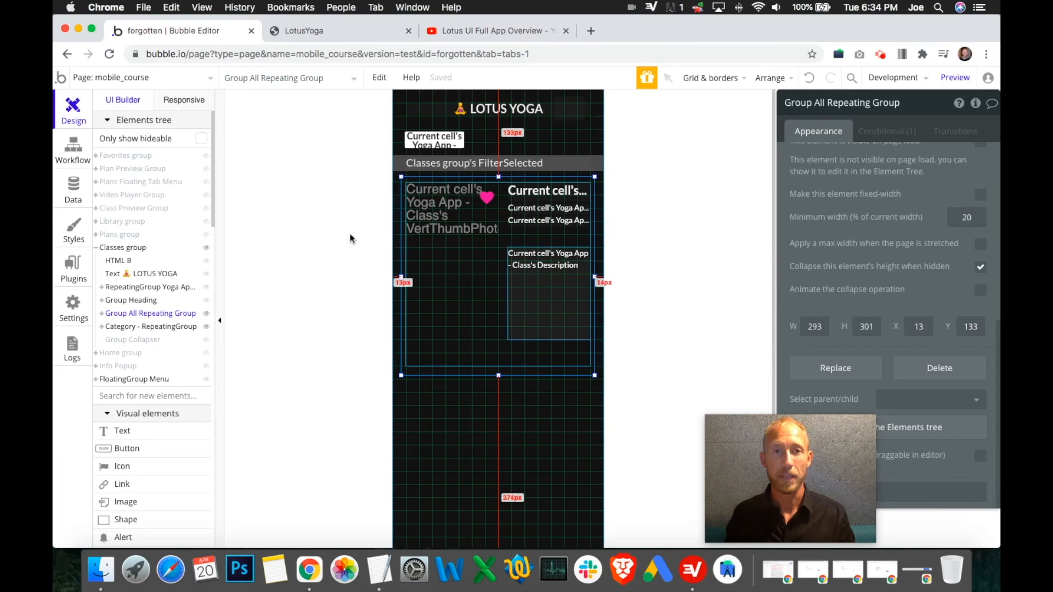
- Hide Group All Repeating Group and inspect the conditions of the Favorite (not added) heart in the Category - RepeatingGroup
{"action": "left_click", "coordinate": [206, 319]}
{"action": "left_click", "coordinate": [100, 329]}
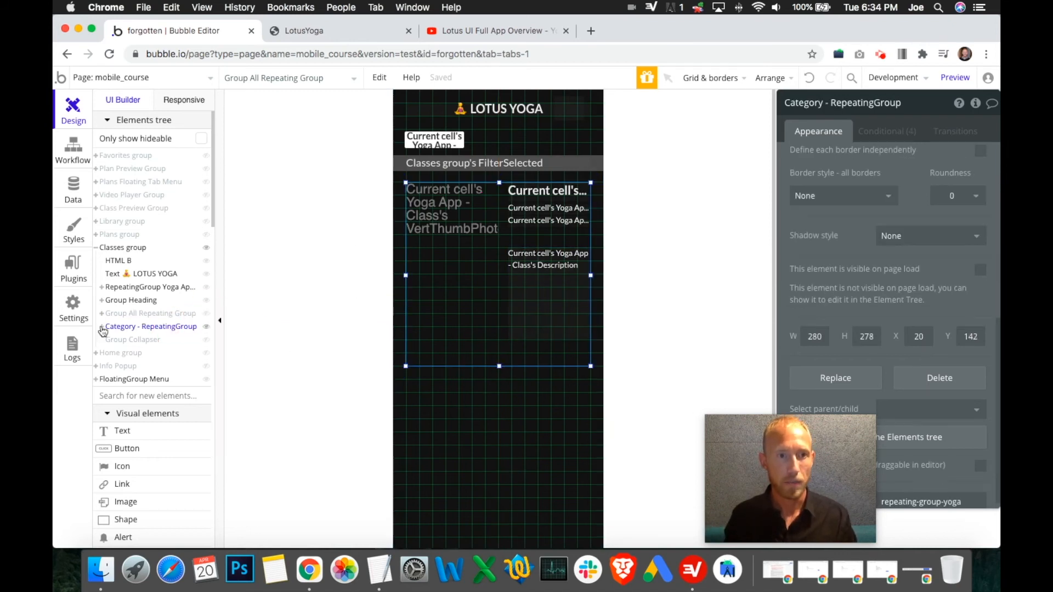
{"action": "left_click", "coordinate": [102, 327]}
{"action": "left_click", "coordinate": [251, 355]}
{"action": "left_click", "coordinate": [166, 366]}
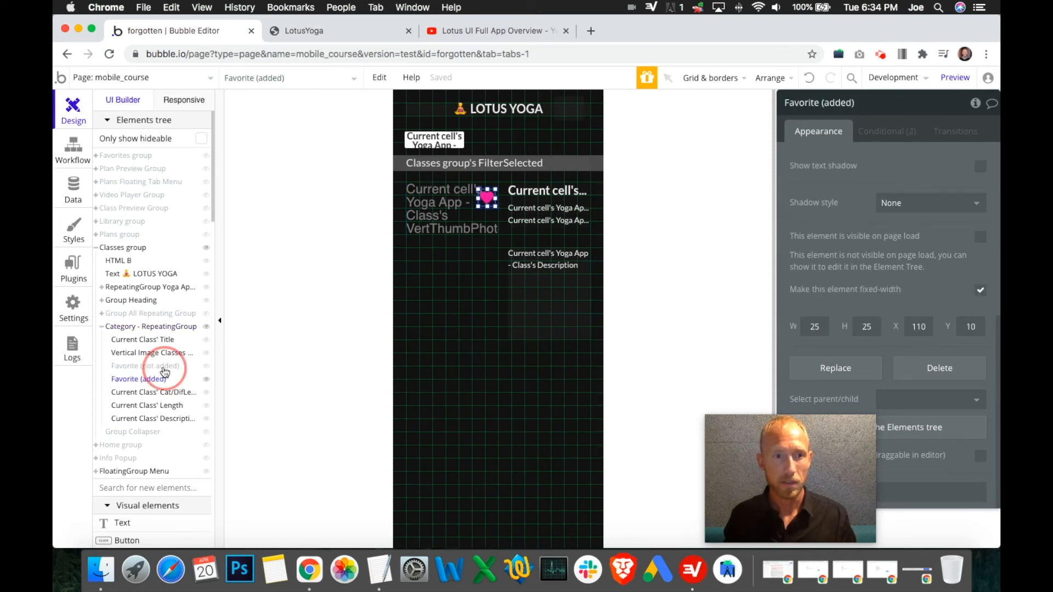
{"action": "left_click", "coordinate": [880, 134]}
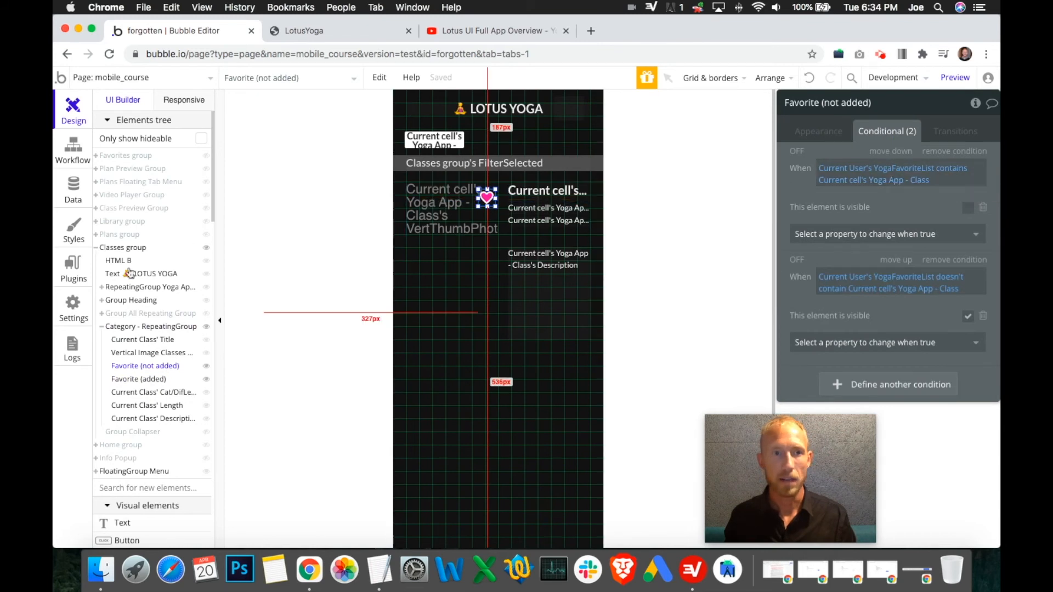
- Open the workflow of the Category - RepeatingGroup's Favorite (not added) heart and inspect its user-change action
{"action": "left_click", "coordinate": [835, 135]}
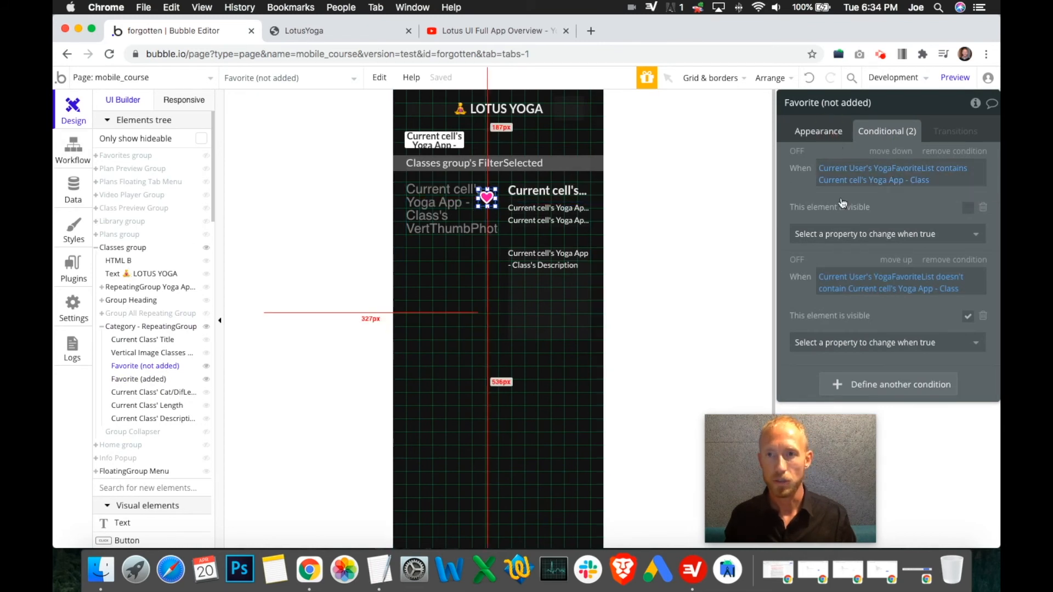
{"action": "left_click", "coordinate": [869, 247]}
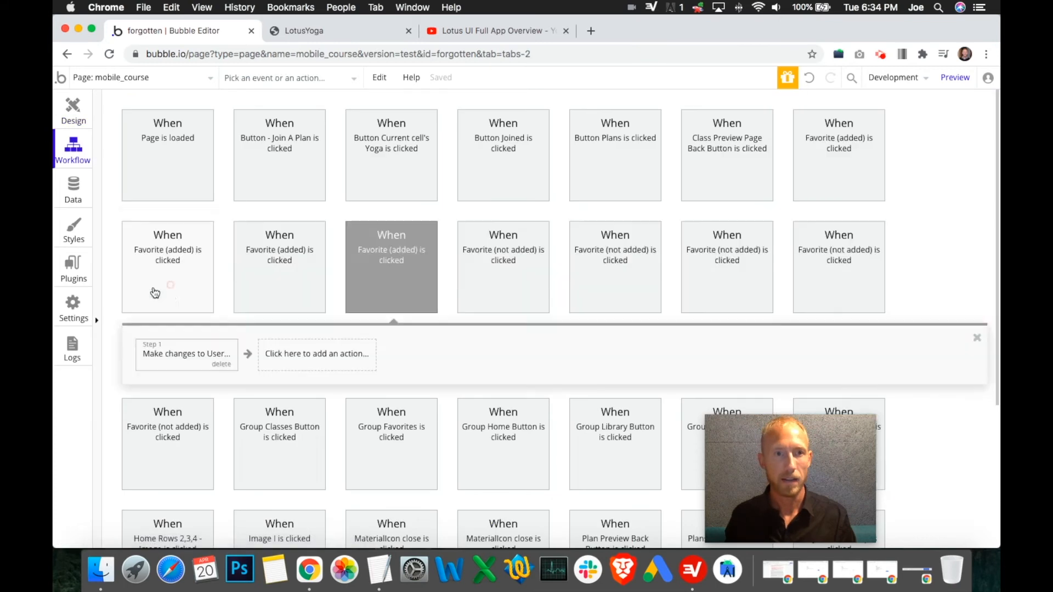
{"action": "left_click", "coordinate": [222, 362]}
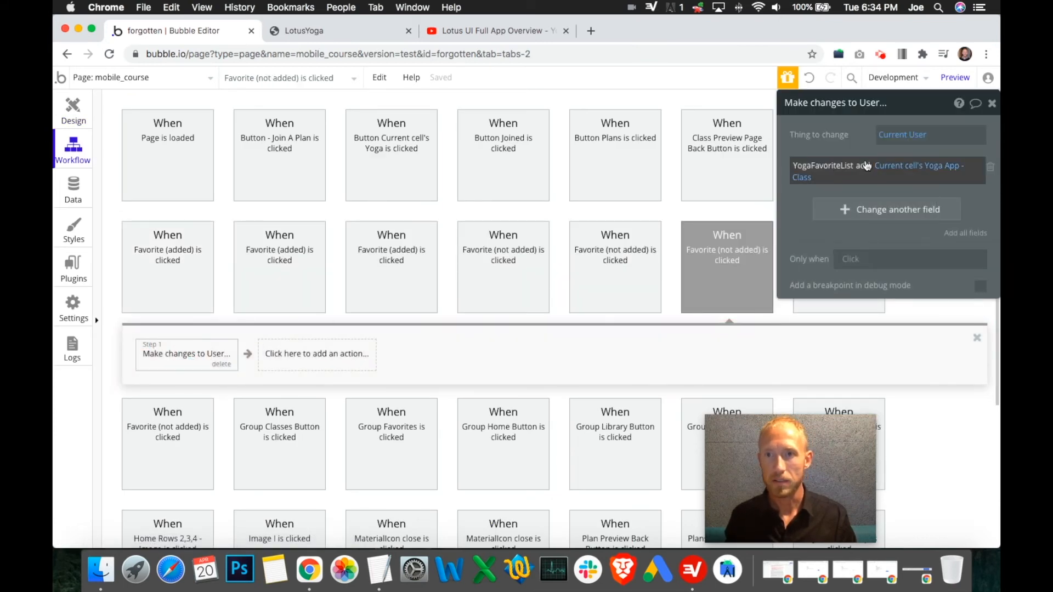
{"action": "left_click", "coordinate": [911, 168]}
{"action": "left_click", "coordinate": [802, 195]}
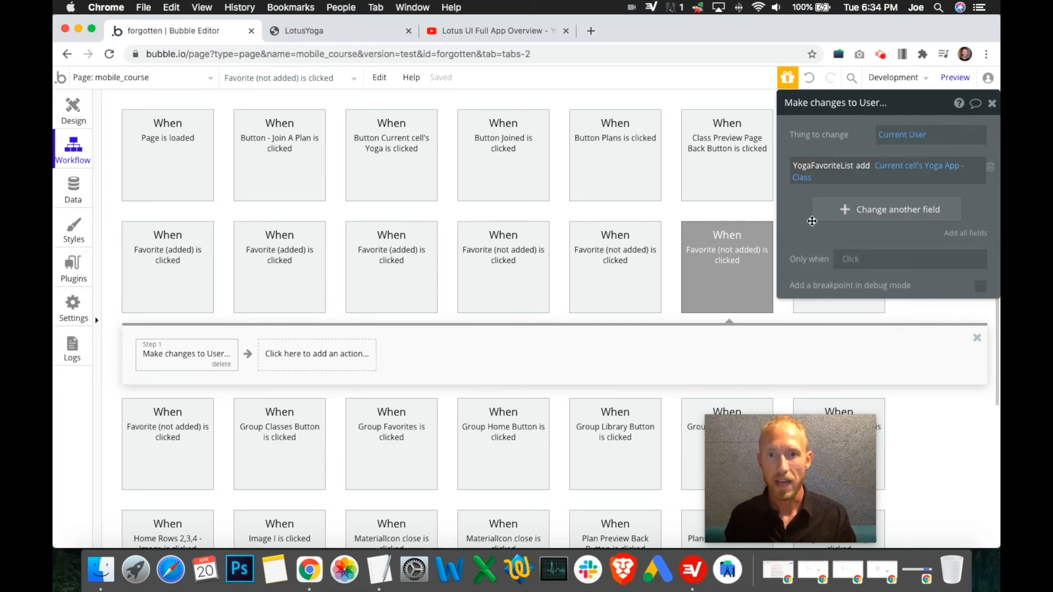
{"action": "left_click", "coordinate": [993, 104]}
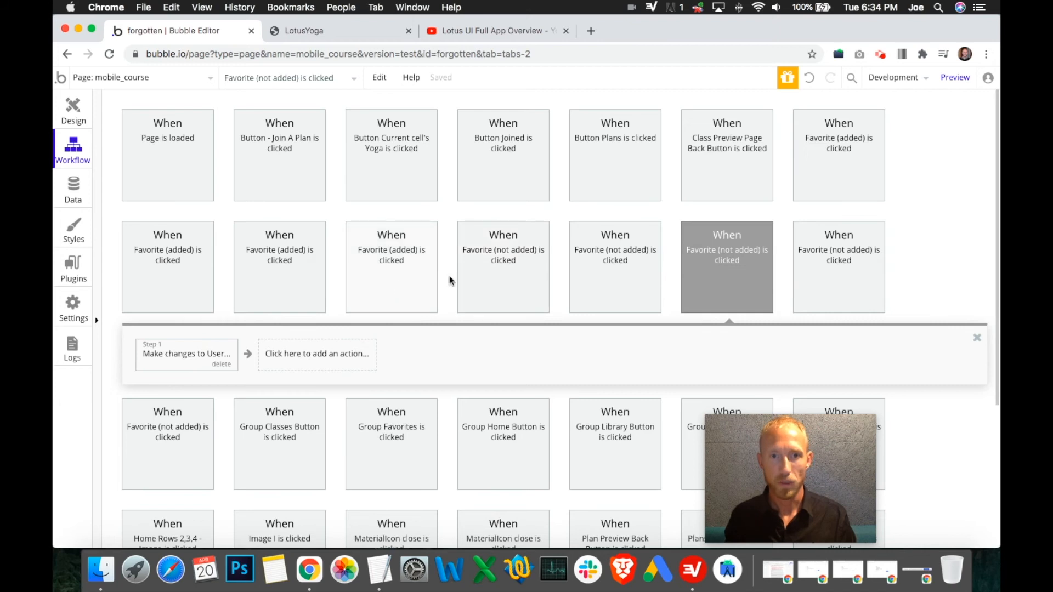
- Review the first three Favorite (not added) workflows in the second row and their Make changes to User actions
{"action": "left_click", "coordinate": [520, 275]}
{"action": "left_click", "coordinate": [186, 354]}
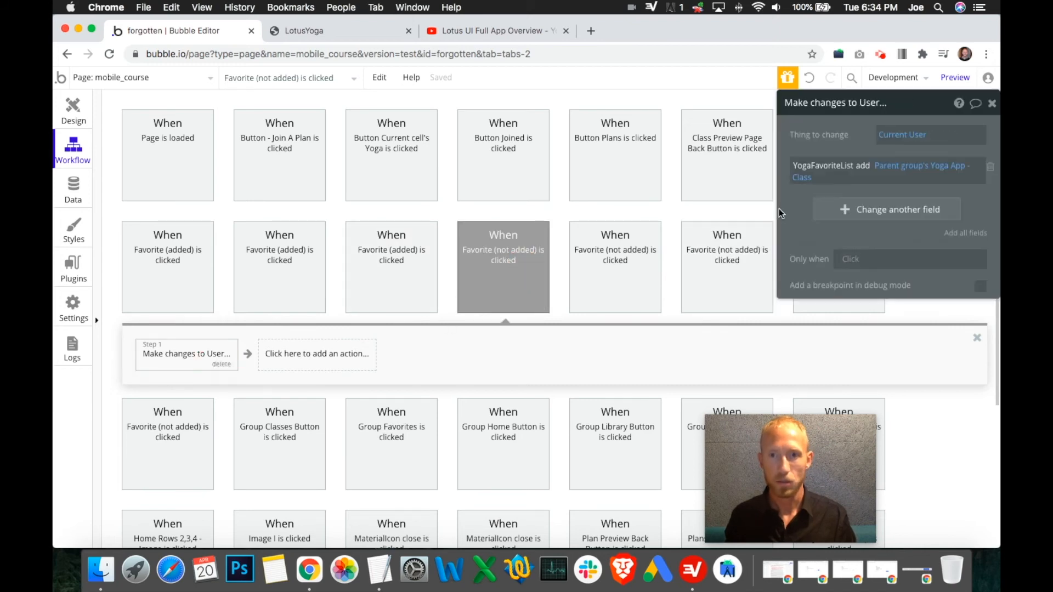
{"action": "left_click", "coordinate": [618, 275]}
{"action": "left_click", "coordinate": [193, 364]}
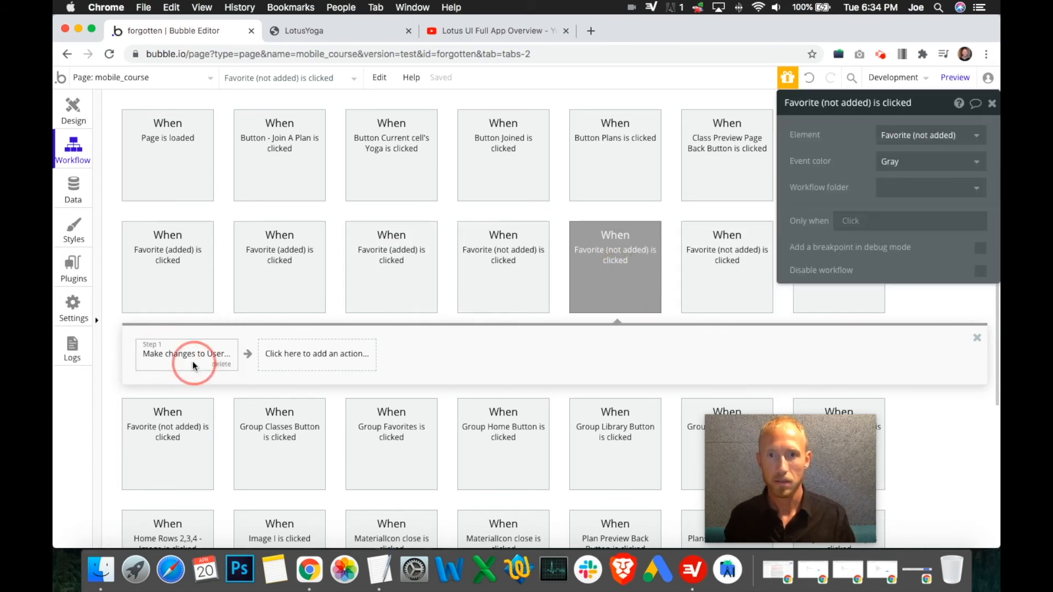
{"action": "left_click", "coordinate": [718, 266]}
{"action": "left_click", "coordinate": [137, 351]}
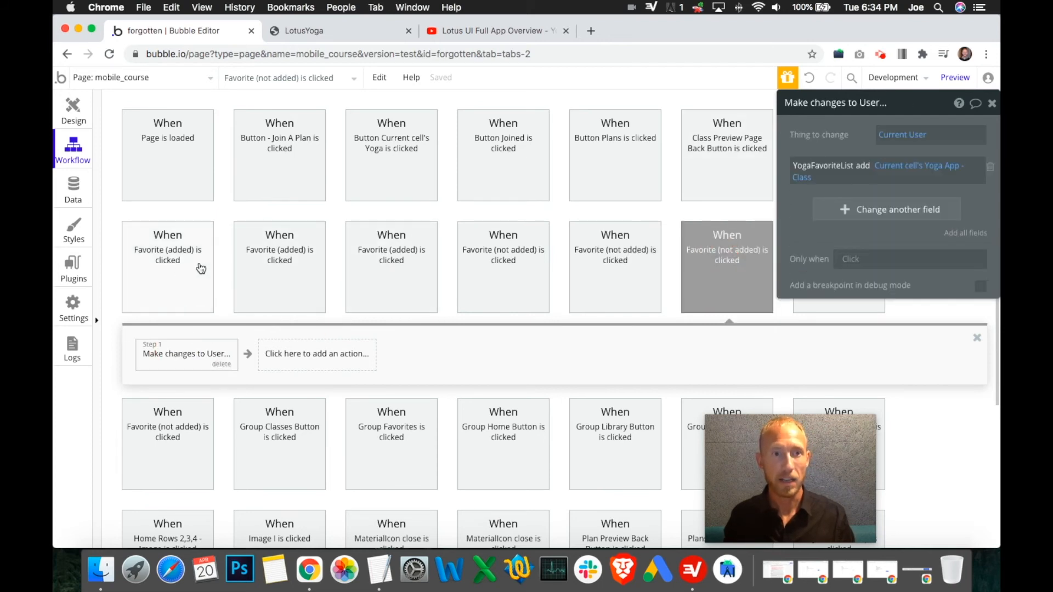
- Check the Make changes to User actions of the first two Favorite (added) workflows in the second row, and close the properties
{"action": "left_click", "coordinate": [183, 267]}
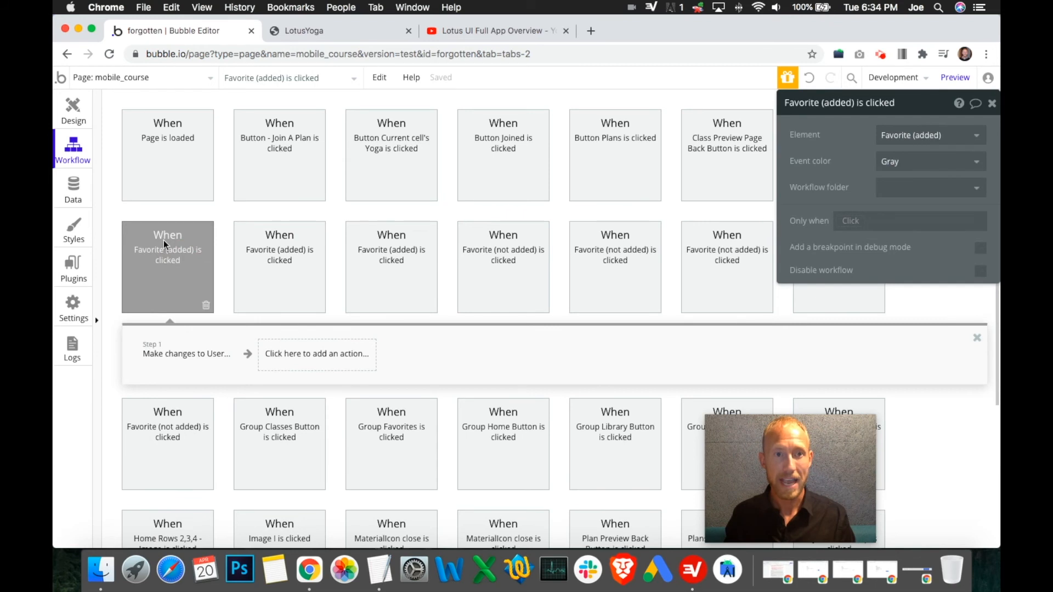
{"action": "left_click", "coordinate": [172, 353]}
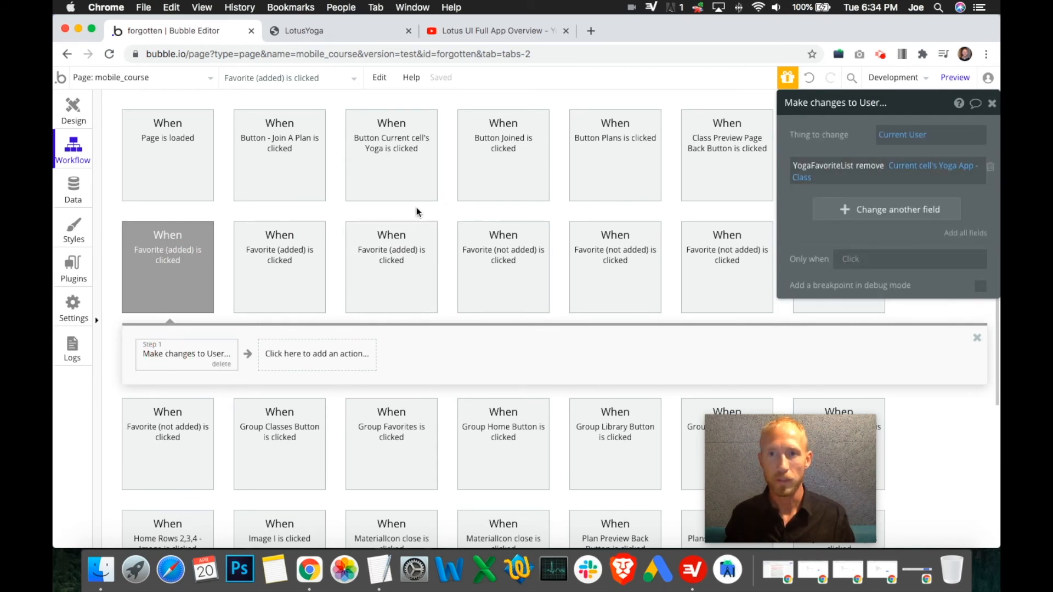
{"action": "left_click", "coordinate": [291, 261]}
{"action": "left_click", "coordinate": [159, 354]}
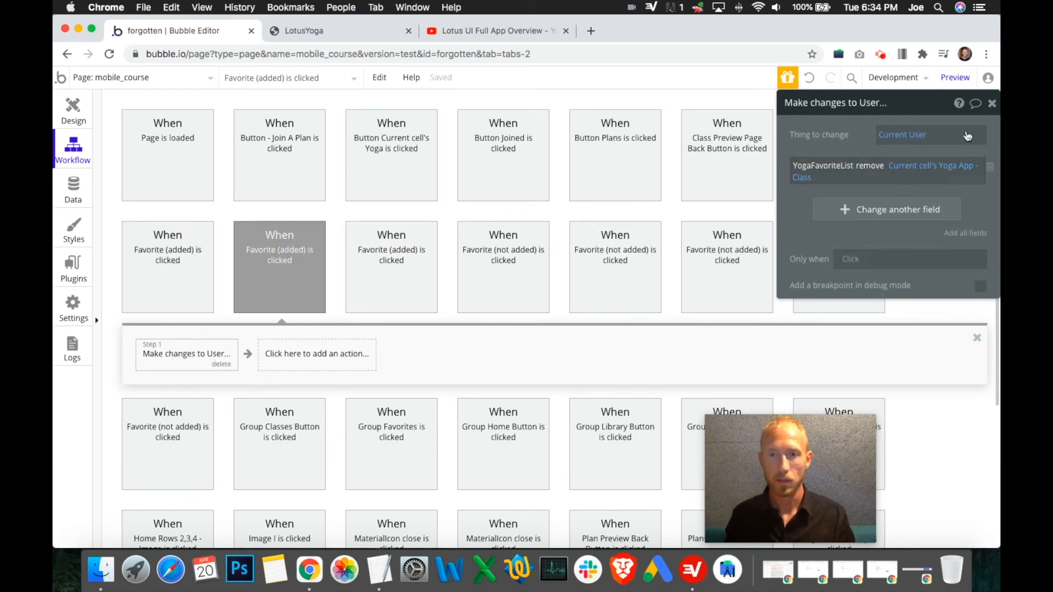
{"action": "left_click", "coordinate": [992, 103]}
- Hide and collapse the Classes group in the page design, and view the Plan Preview Group's layout before hiding it
{"action": "left_click", "coordinate": [82, 113]}
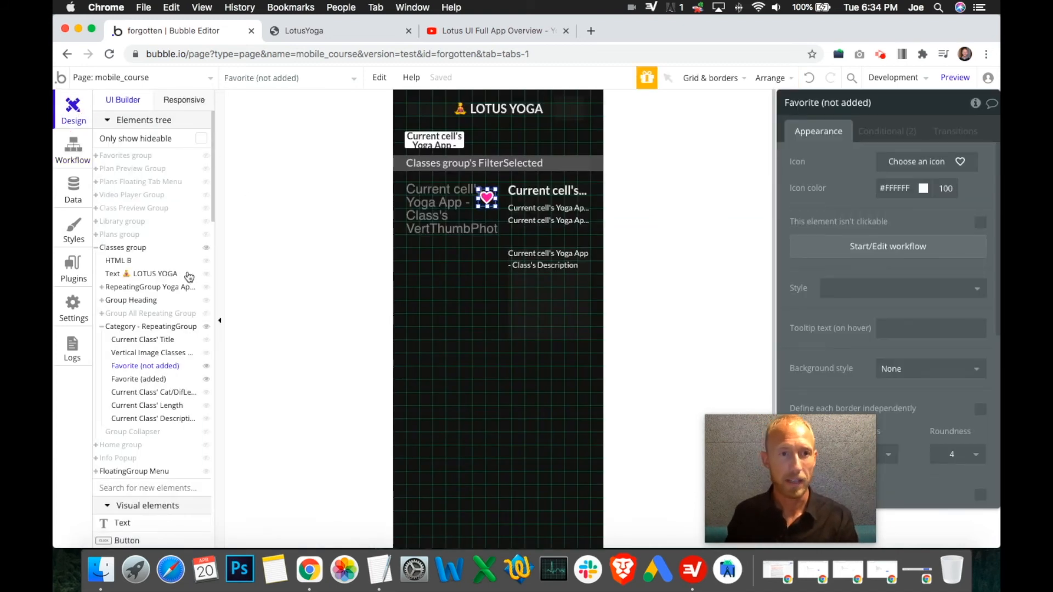
{"action": "left_click", "coordinate": [207, 251]}
{"action": "left_click", "coordinate": [97, 251]}
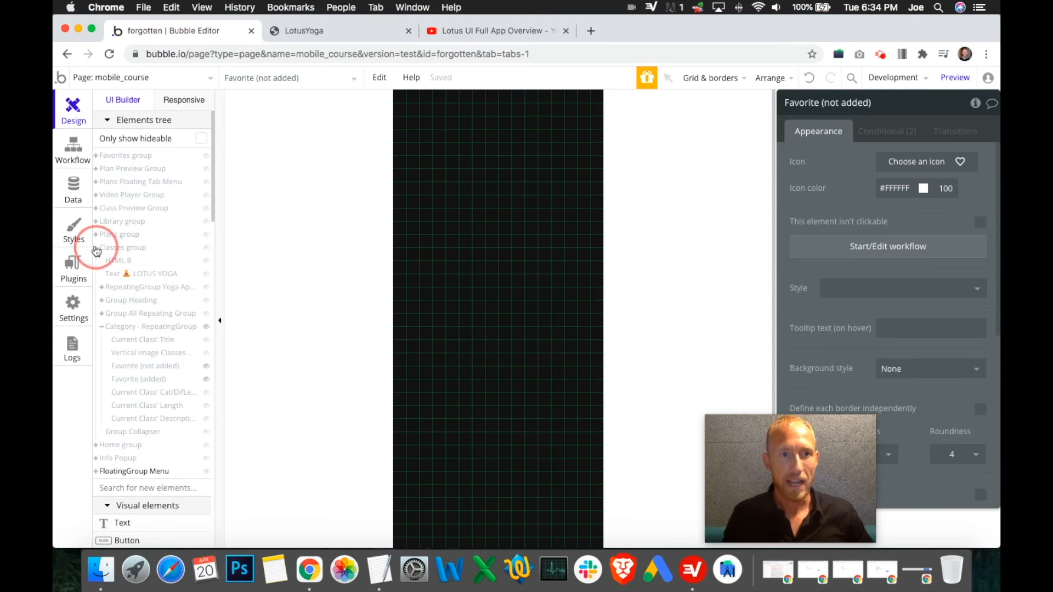
{"action": "left_click", "coordinate": [206, 168]}
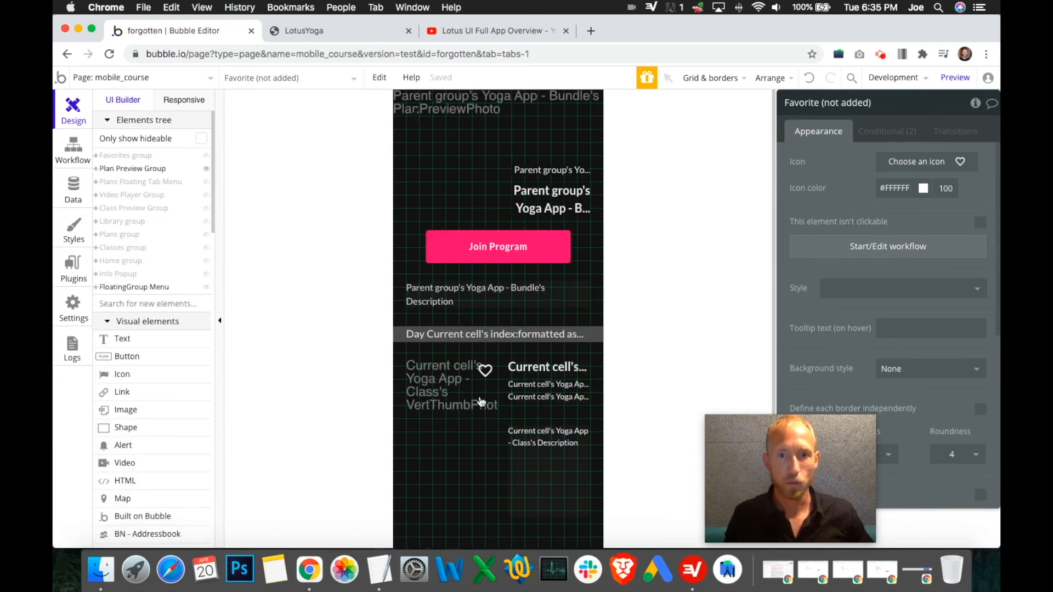
{"action": "left_click", "coordinate": [206, 170]}
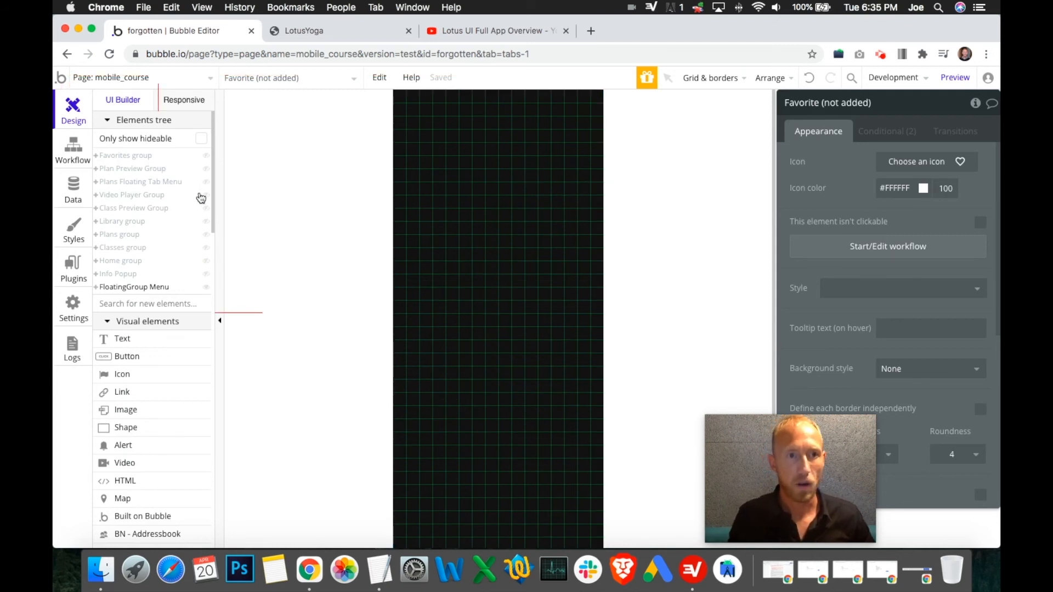
- Show the Plans group and list the elements of the class repeating group inside Group Joined + Joined
{"action": "left_click", "coordinate": [206, 235]}
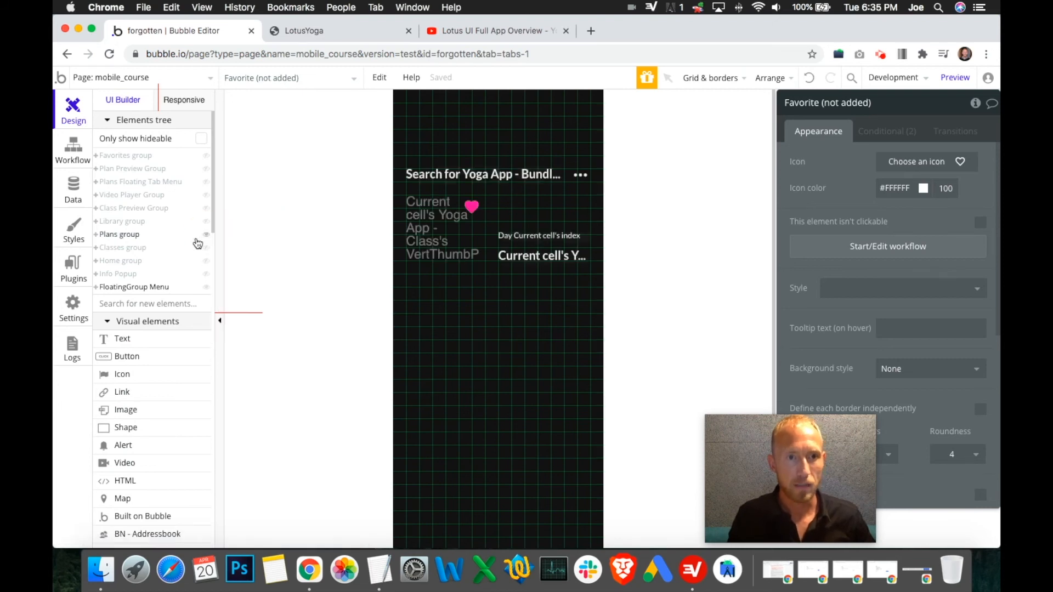
{"action": "left_click", "coordinate": [96, 235]}
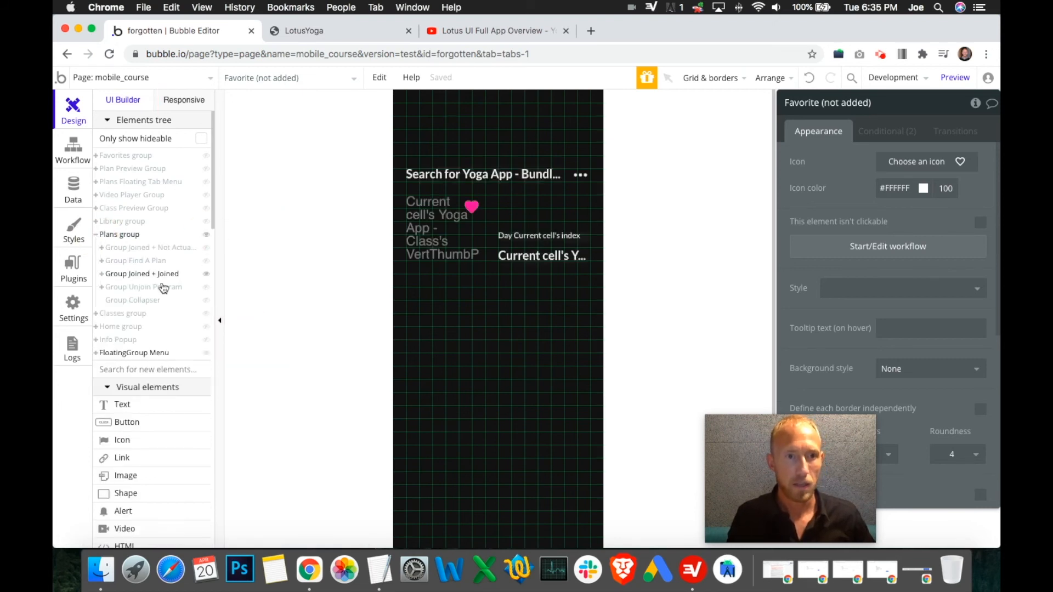
{"action": "left_click", "coordinate": [206, 274]}
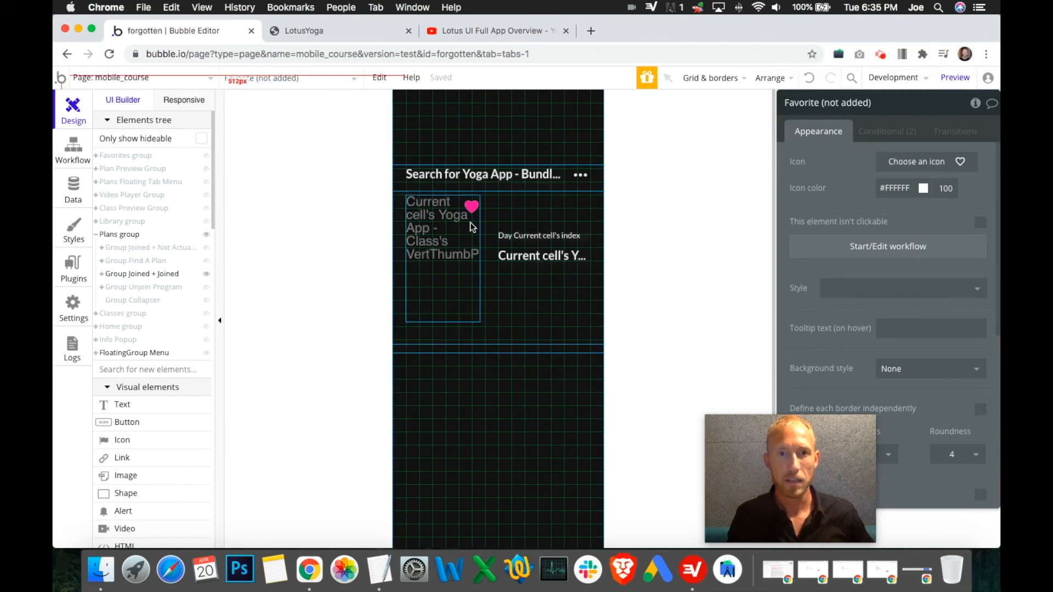
{"action": "left_click", "coordinate": [102, 274]}
{"action": "left_click", "coordinate": [108, 301]}
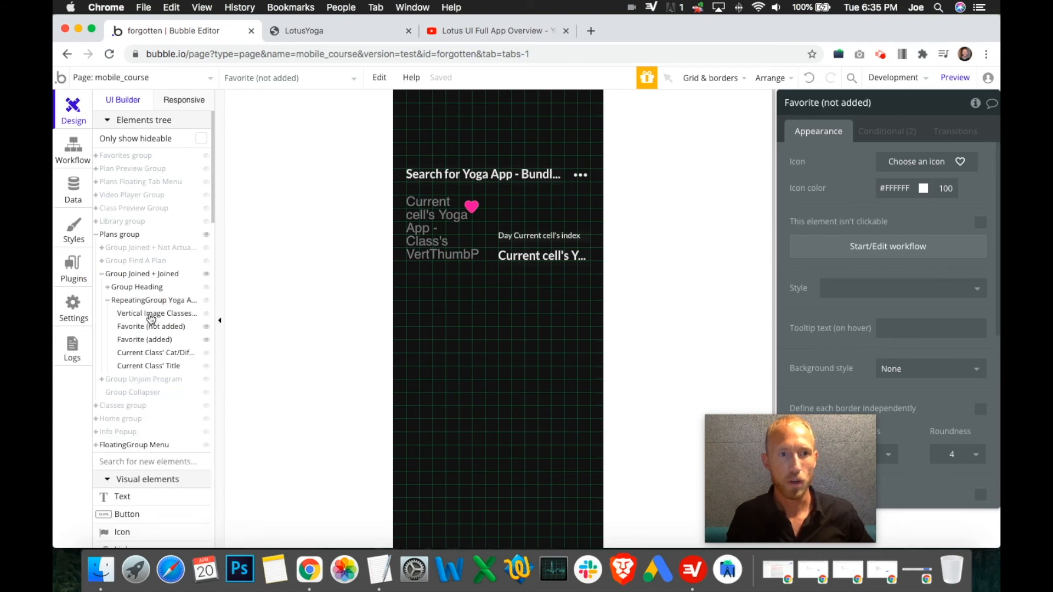
- Inspect the page-load visibility settings of the Favorite (added) and Favorite (not added) hearts in Group Joined + Joined
{"action": "left_click", "coordinate": [145, 340]}
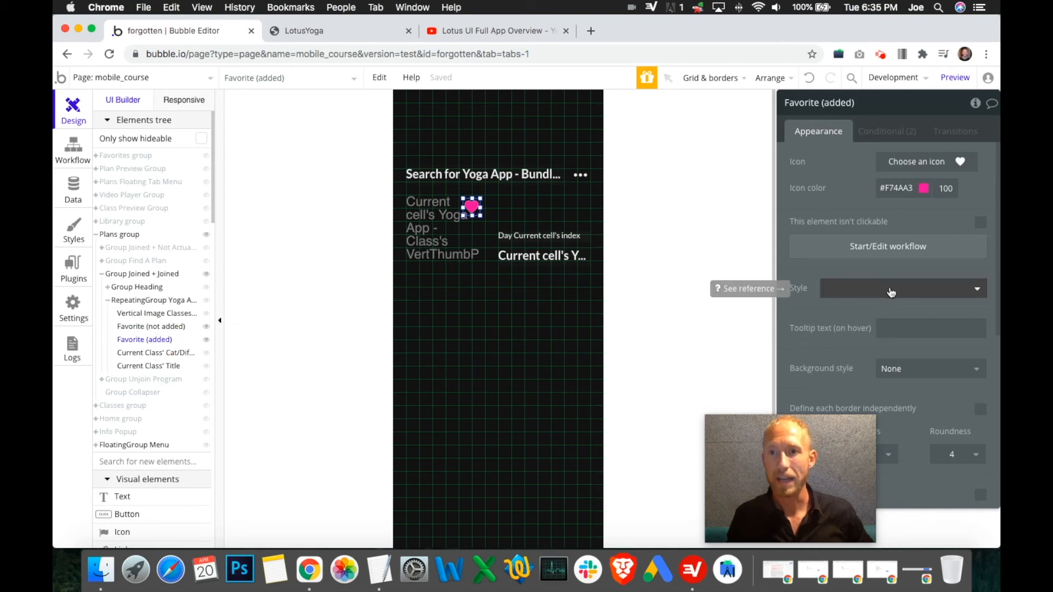
{"action": "scroll", "coordinate": [866, 299], "scroll_direction": "down", "scroll_amount": 10}
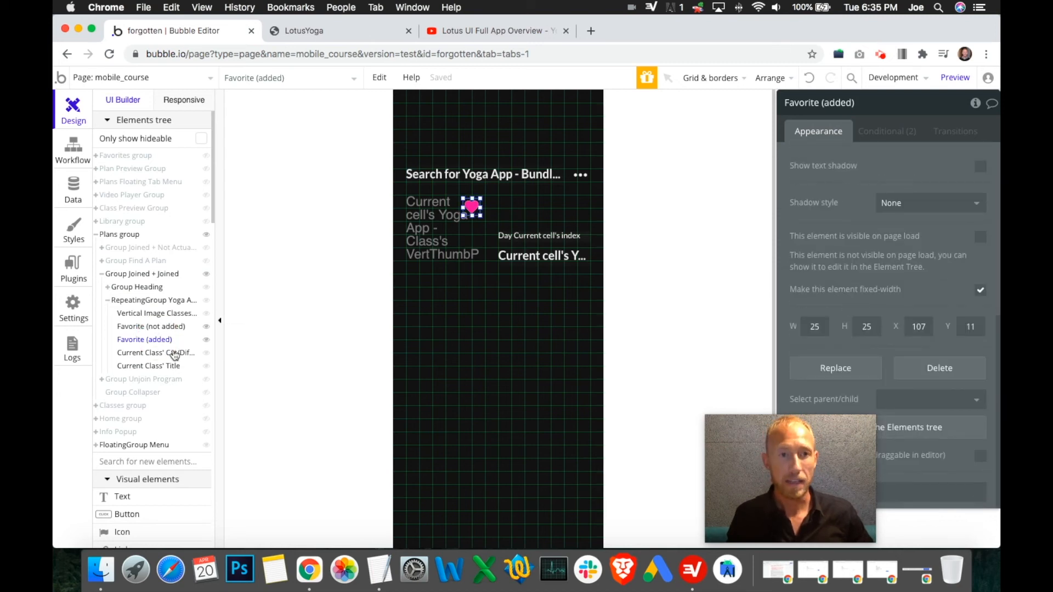
{"action": "left_click", "coordinate": [161, 327]}
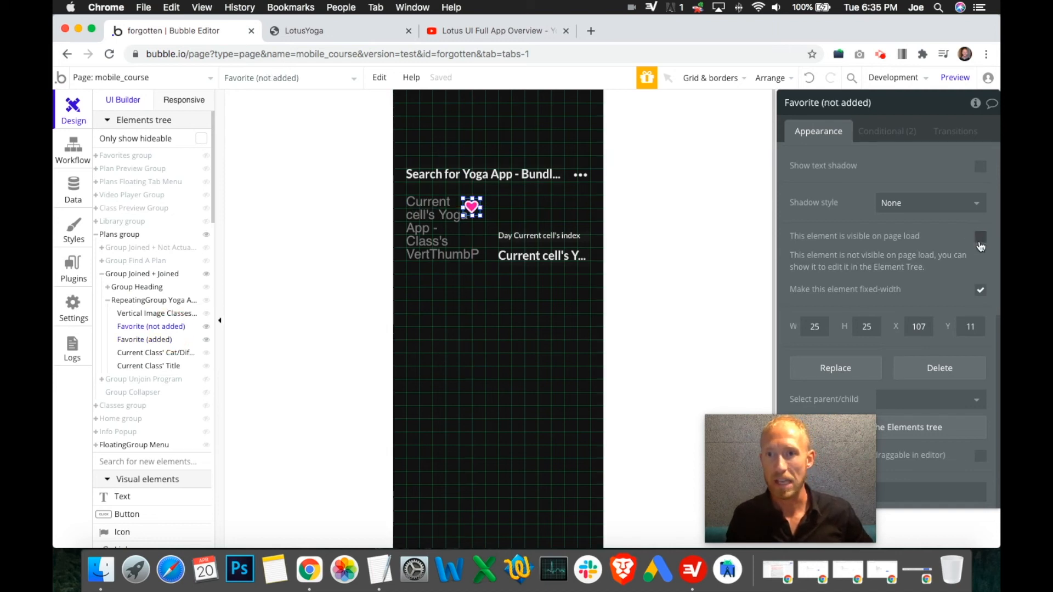
{"action": "left_click", "coordinate": [132, 339]}
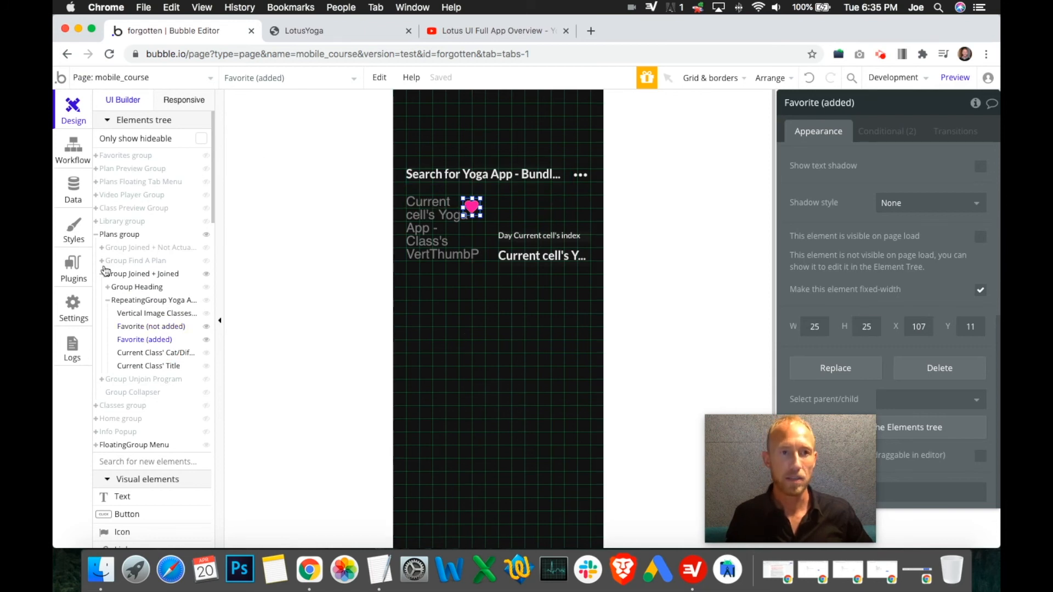
- Collapse and hide Group Joined + Joined and its parent Plans group
{"action": "left_click", "coordinate": [109, 301]}
{"action": "left_click", "coordinate": [103, 274]}
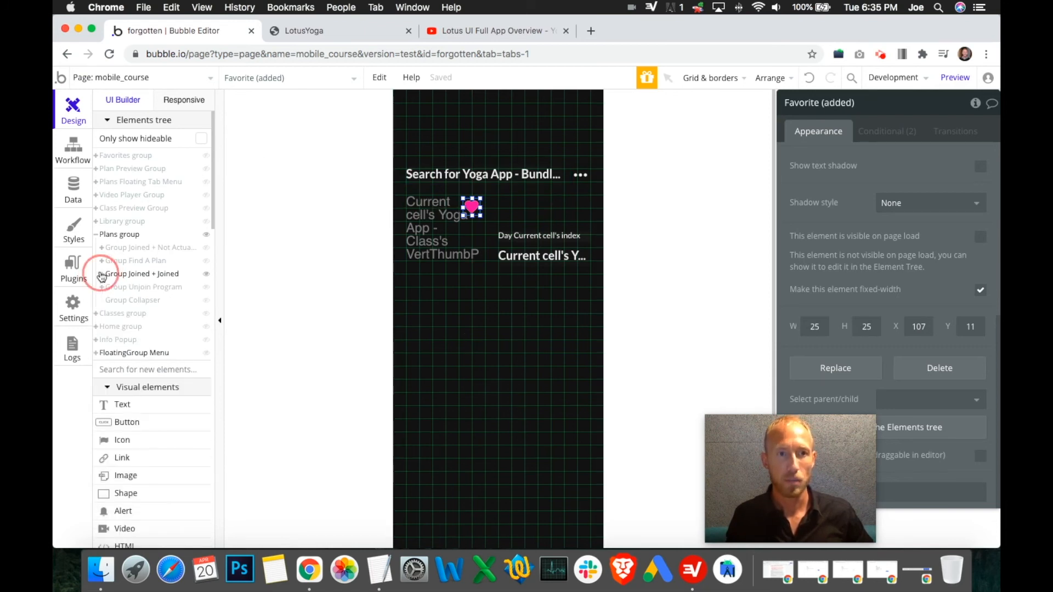
{"action": "left_click", "coordinate": [206, 274]}
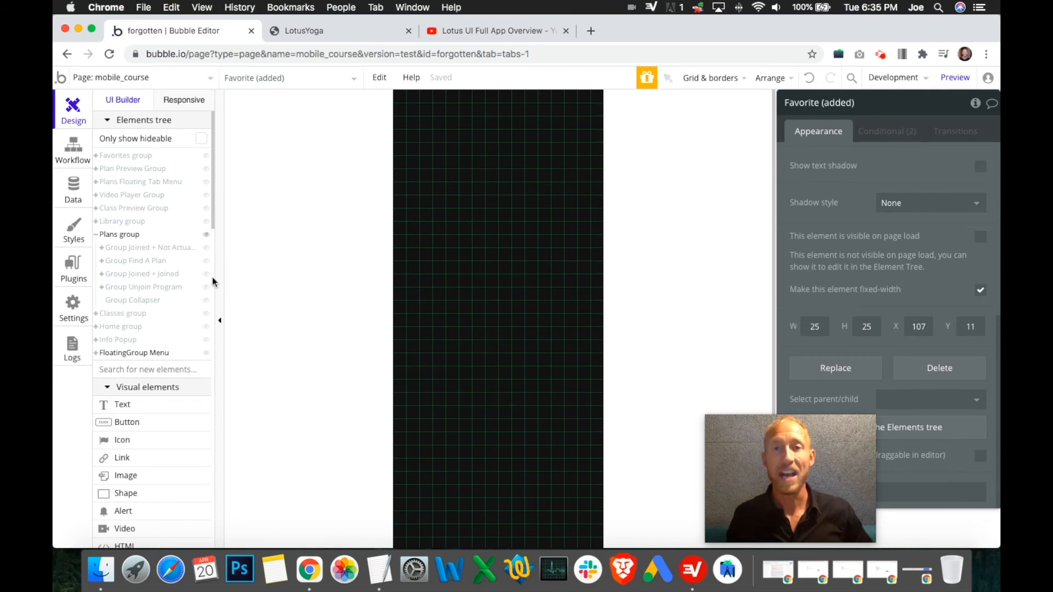
{"action": "left_click", "coordinate": [206, 235]}
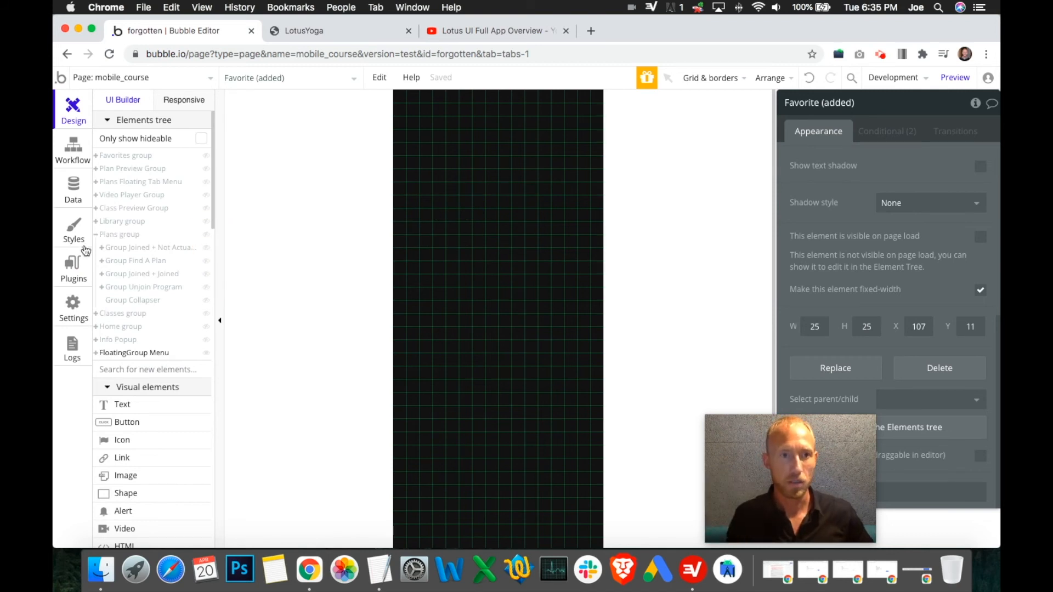
{"action": "left_click", "coordinate": [96, 235]}
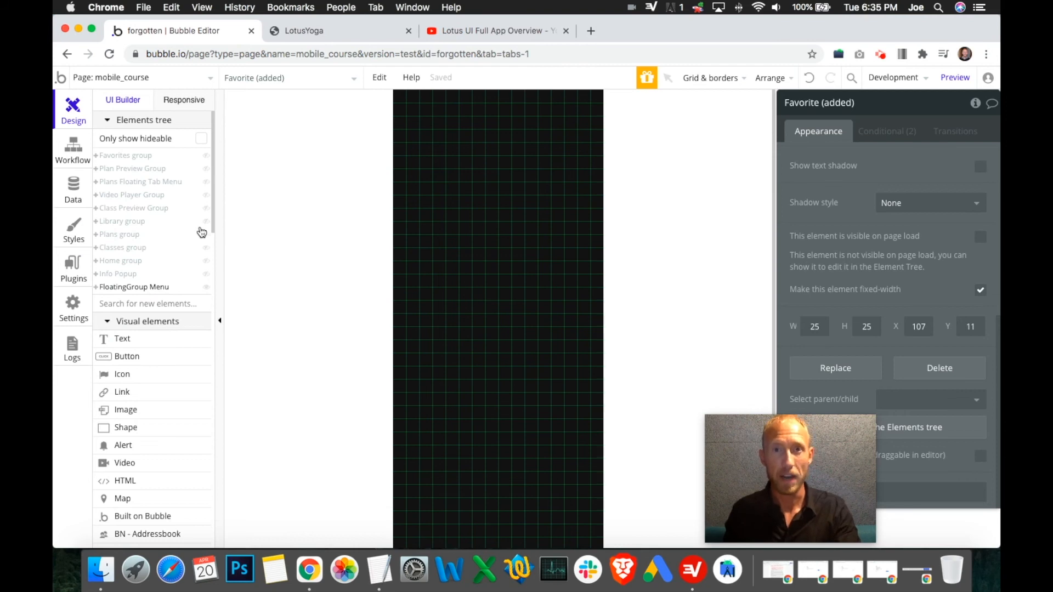
- Show the Favorites group and set its visibility condition to when nav from the page URL is "favorites"
{"action": "left_click", "coordinate": [207, 156]}
{"action": "scroll", "coordinate": [154, 422], "scroll_direction": "down", "scroll_amount": 3}
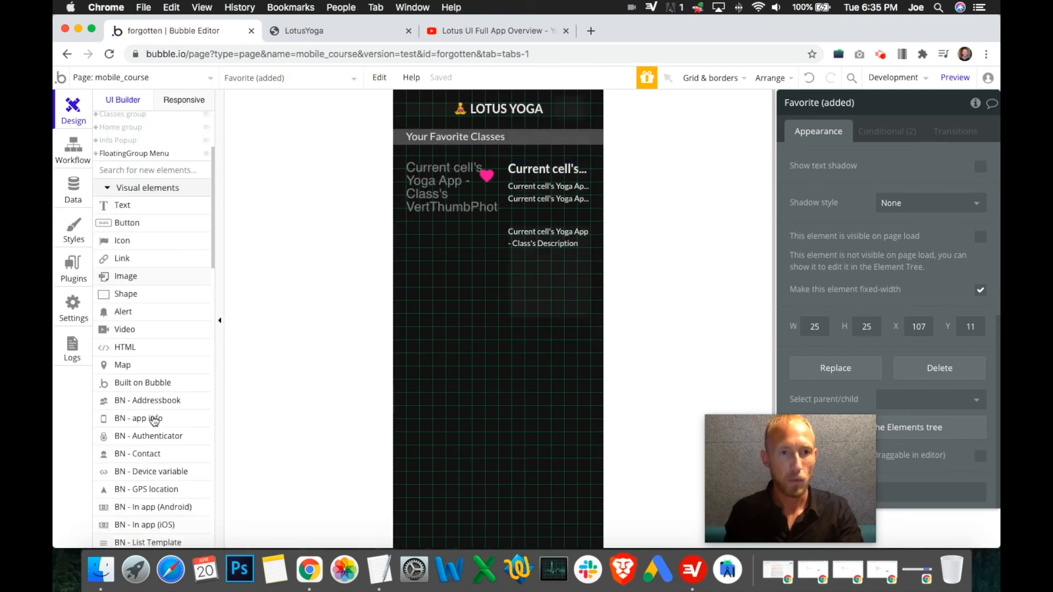
{"action": "scroll", "coordinate": [156, 420], "scroll_direction": "down", "scroll_amount": 10}
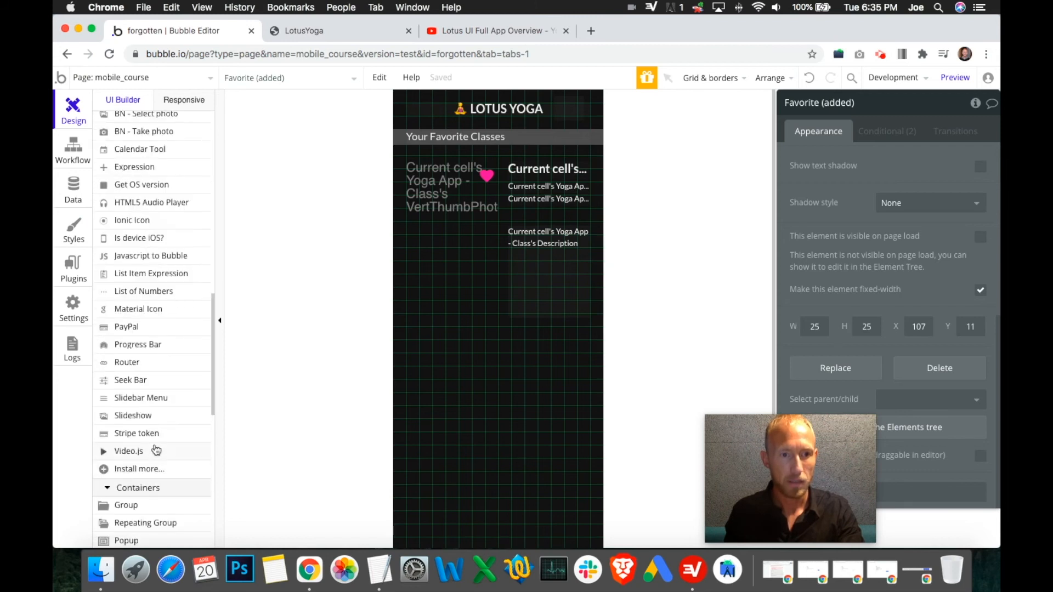
{"action": "left_click", "coordinate": [496, 365]}
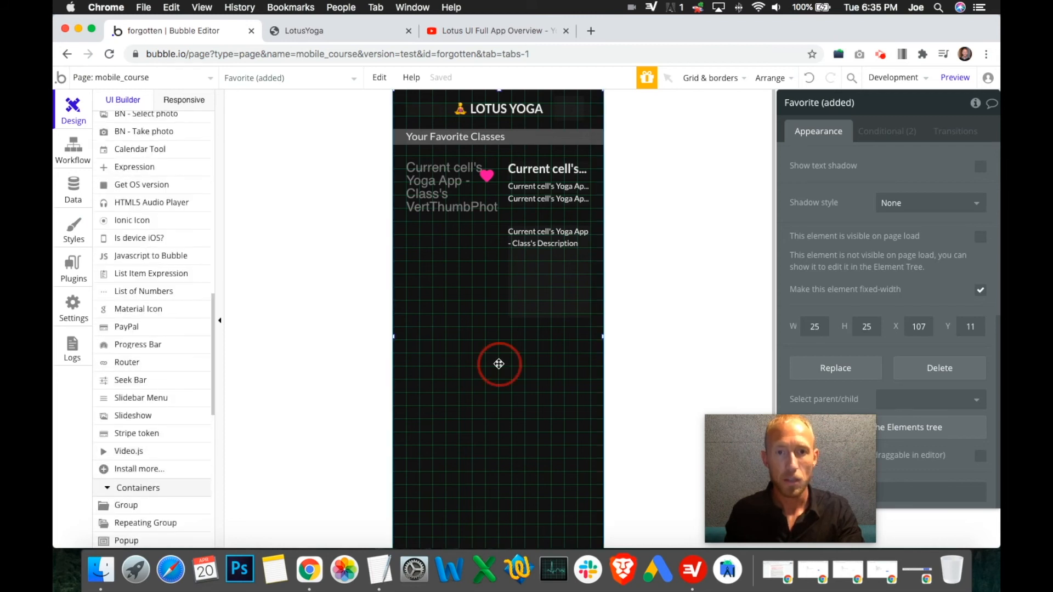
{"action": "left_click", "coordinate": [886, 132]}
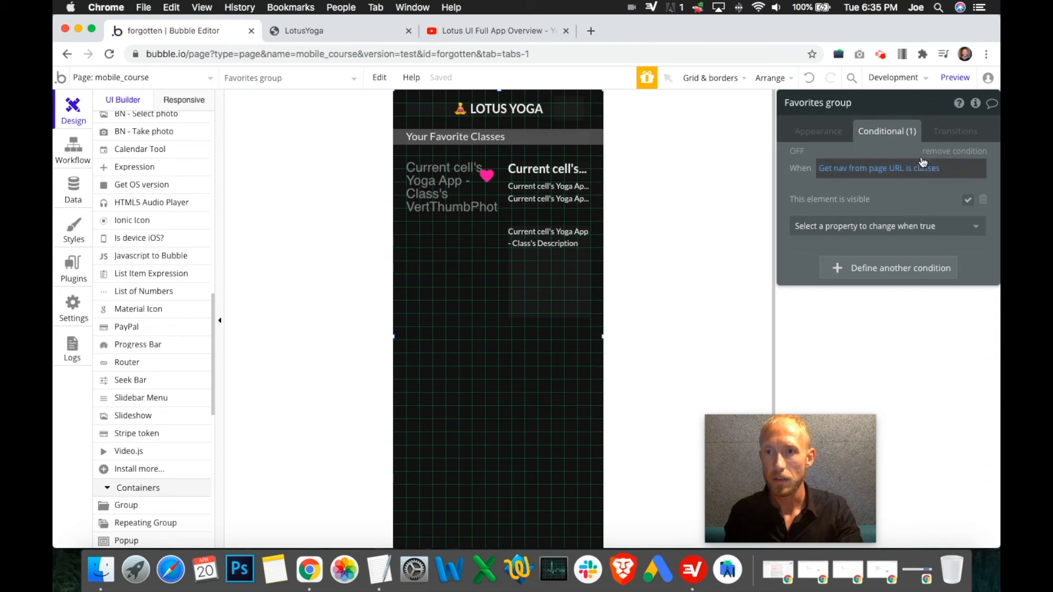
{"action": "left_click", "coordinate": [928, 169]}
{"action": "left_click", "coordinate": [930, 174]}
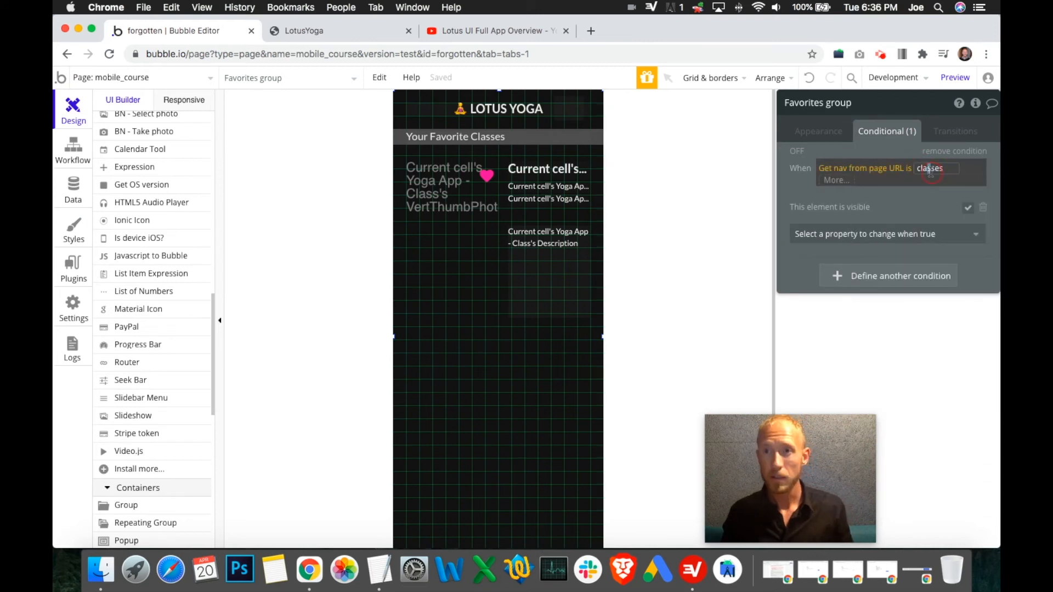
{"action": "double_click", "coordinate": [931, 171]}
{"action": "type", "text": "favorites"}
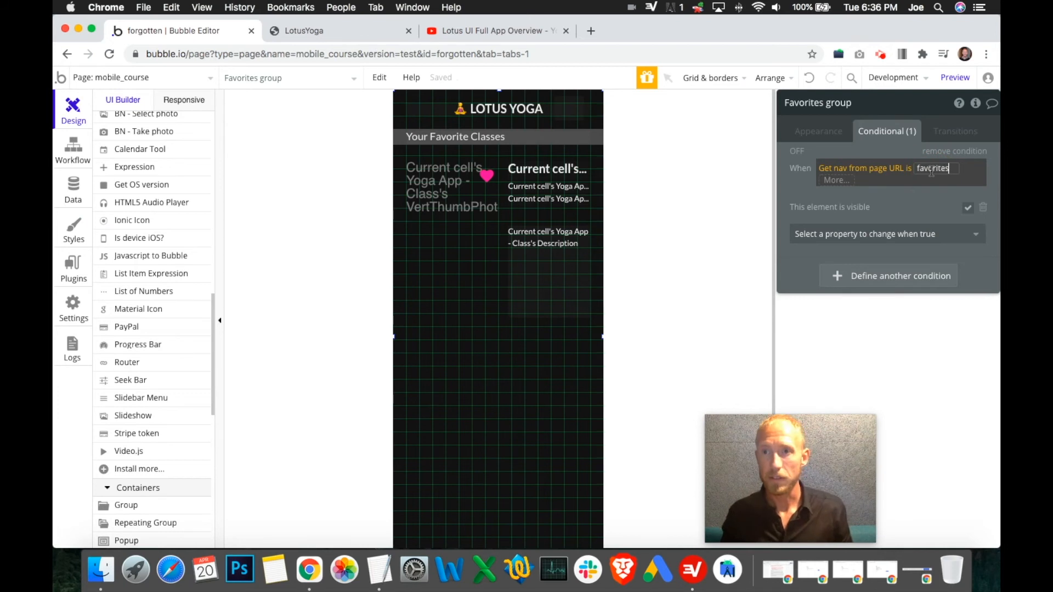
{"action": "left_click", "coordinate": [836, 179]}
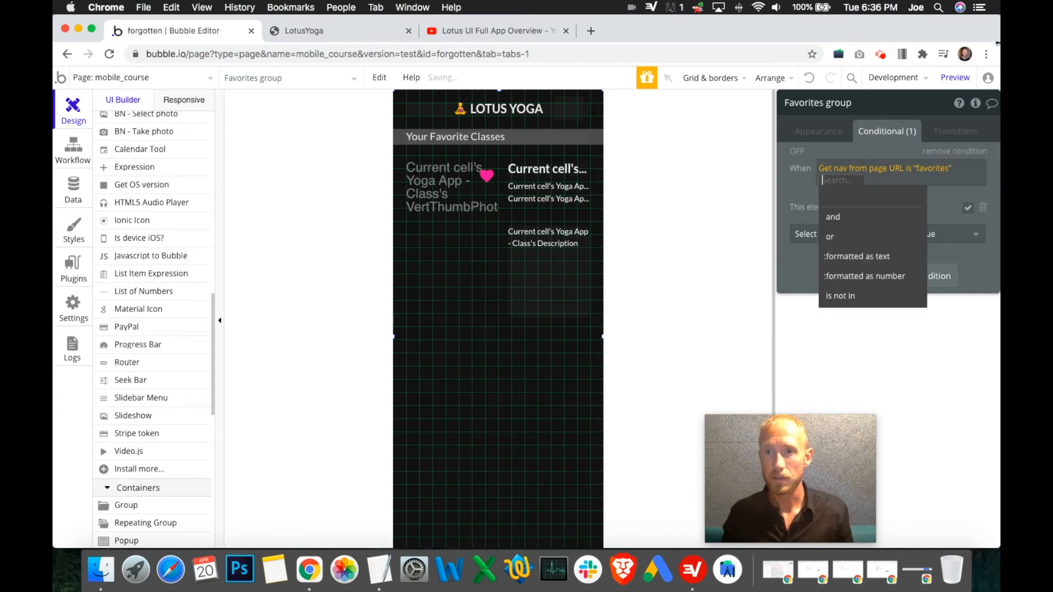
- Check the Favorites group's page-load visibility and collapse settings, then hide the group in the page design
{"action": "left_click", "coordinate": [814, 137]}
{"action": "scroll", "coordinate": [911, 273], "scroll_direction": "down", "scroll_amount": 7}
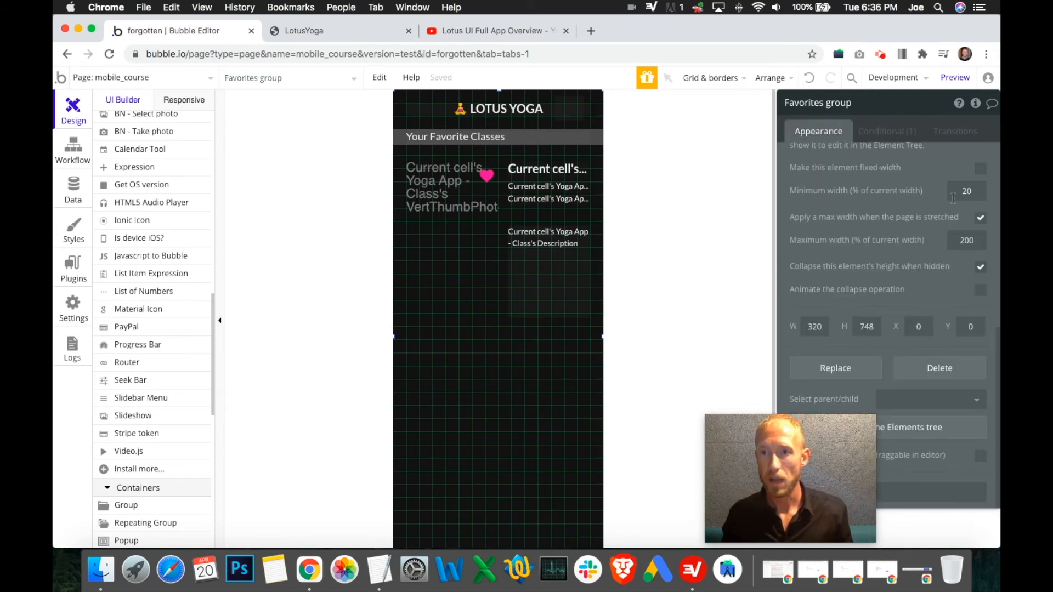
{"action": "scroll", "coordinate": [173, 320], "scroll_direction": "up", "scroll_amount": 10}
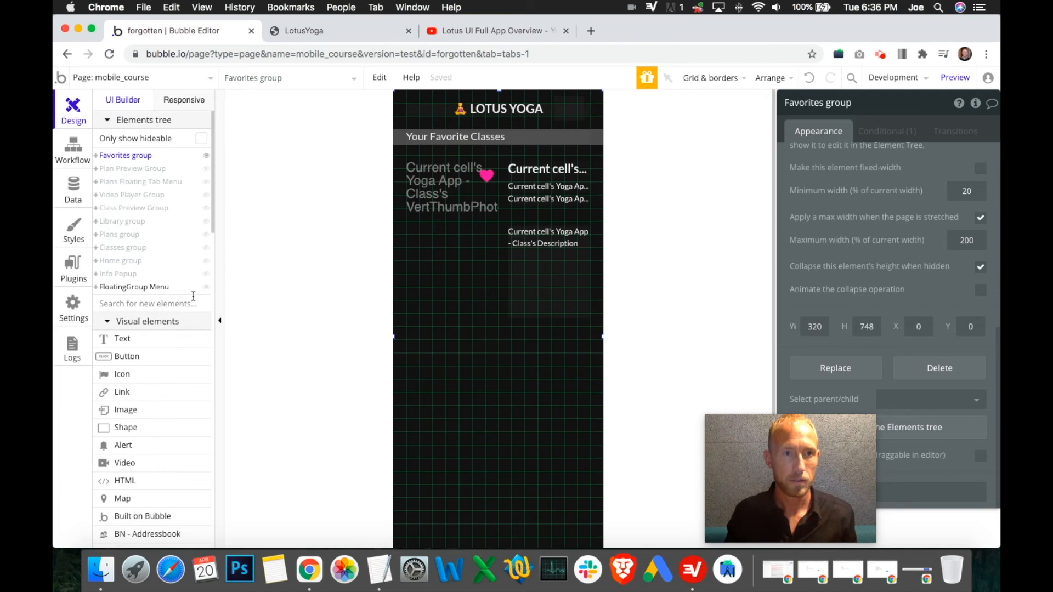
{"action": "scroll", "coordinate": [154, 458], "scroll_direction": "down", "scroll_amount": 15}
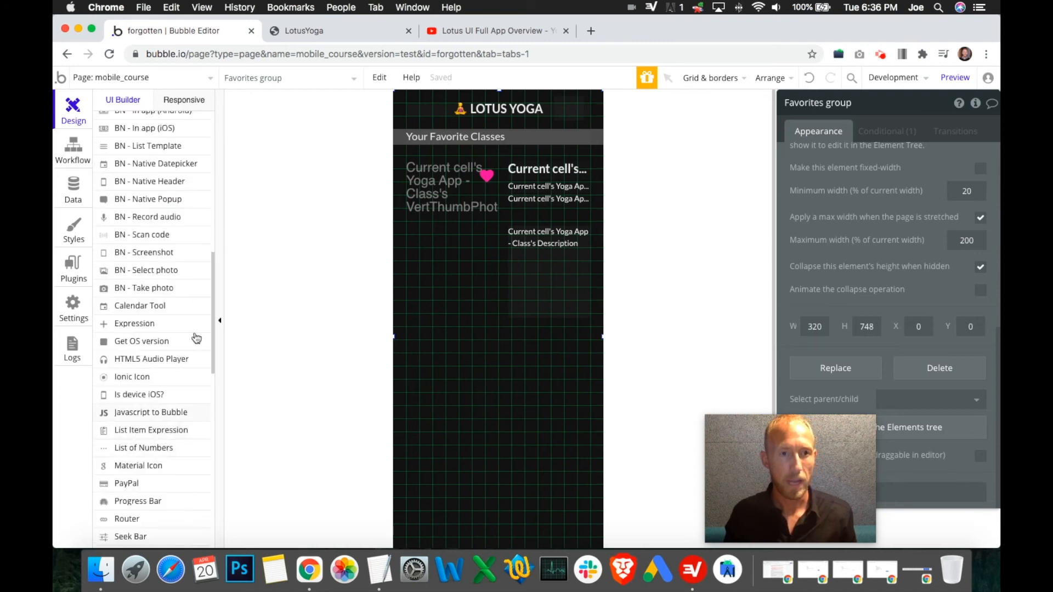
{"action": "scroll", "coordinate": [195, 329], "scroll_direction": "up", "scroll_amount": 15}
{"action": "left_click", "coordinate": [206, 156]}
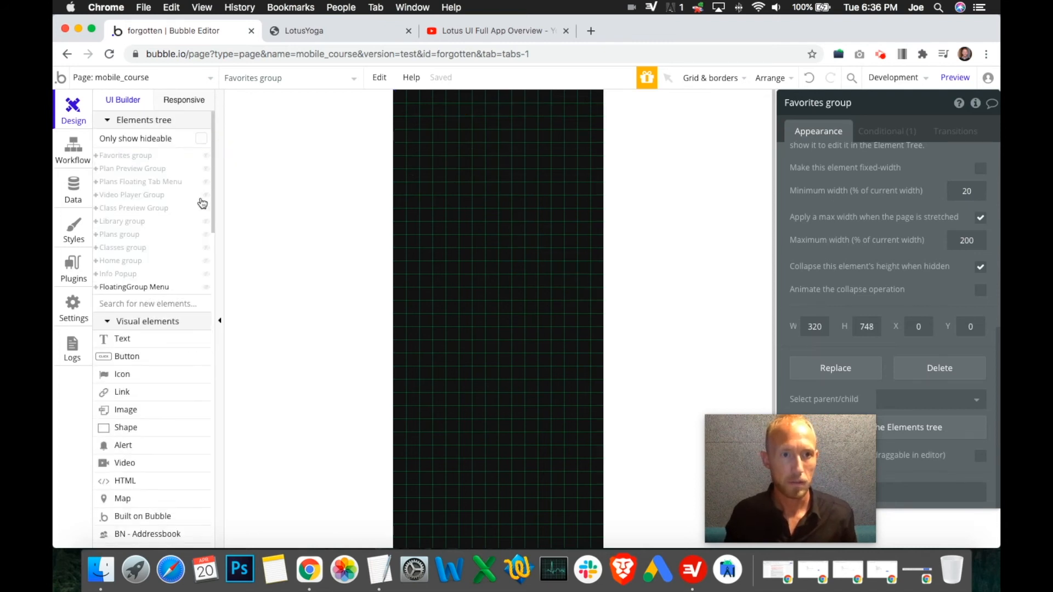
{"action": "left_click", "coordinate": [207, 155]}
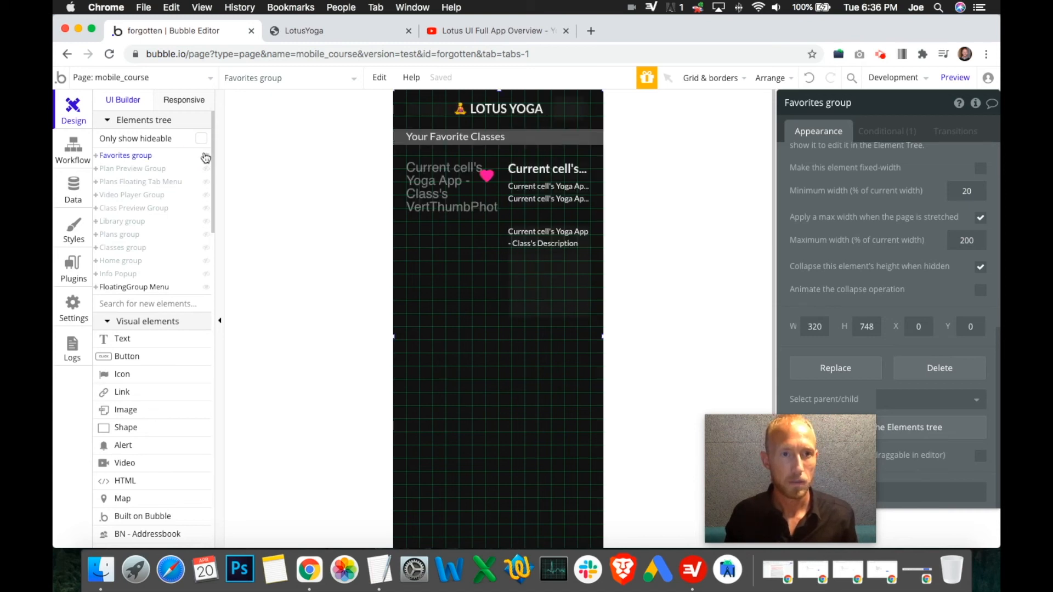
{"action": "left_click", "coordinate": [206, 156]}
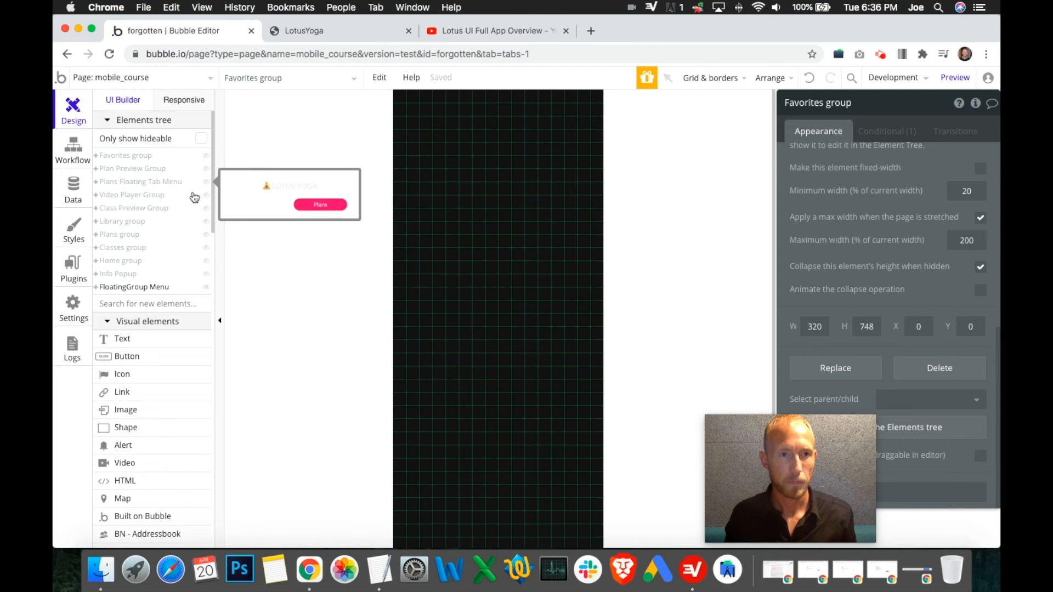
- Show the Class Preview Group, duplicate its page back button, and place the copy over Home in the page's navigation menu
{"action": "left_click", "coordinate": [206, 208]}
{"action": "left_click", "coordinate": [425, 116]}
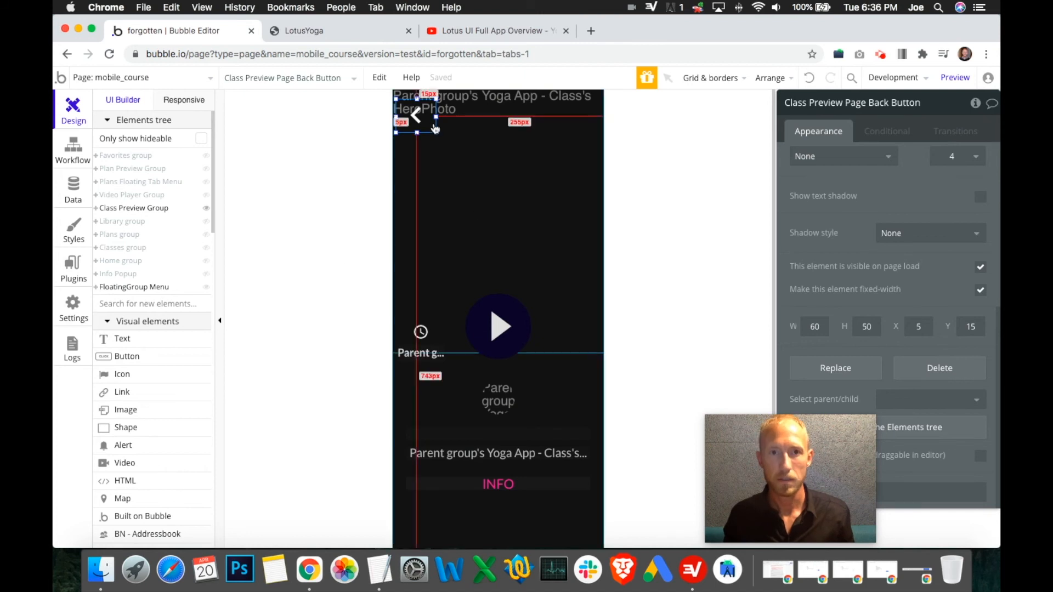
{"action": "left_click_drag", "start_coordinate": [430, 122], "coordinate": [470, 461]}
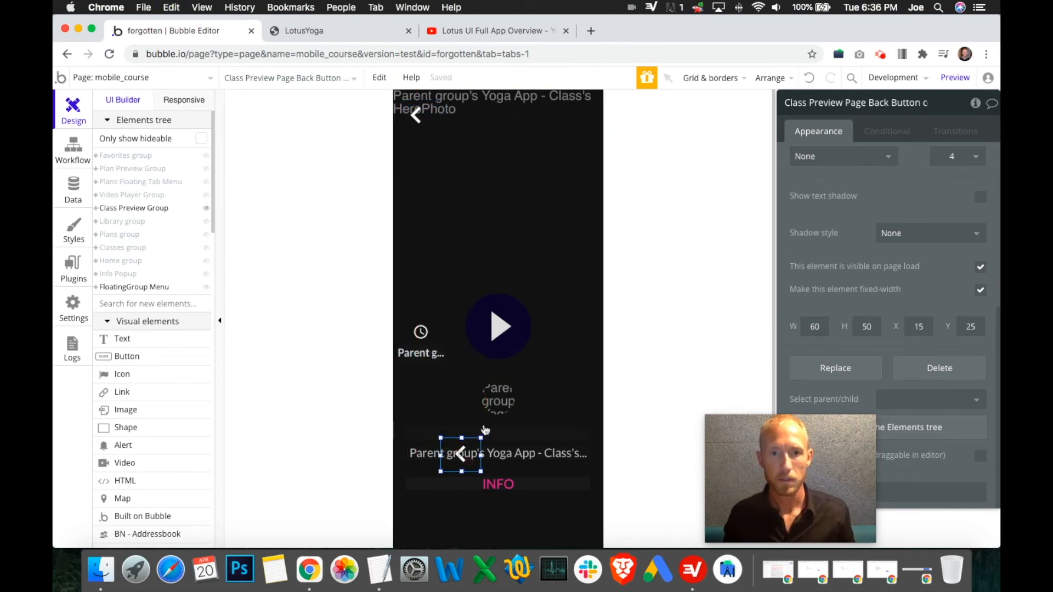
{"action": "scroll", "coordinate": [485, 430], "scroll_direction": "down", "scroll_amount": 3}
{"action": "left_click", "coordinate": [476, 359]}
{"action": "left_click_drag", "start_coordinate": [477, 359], "coordinate": [449, 508]}
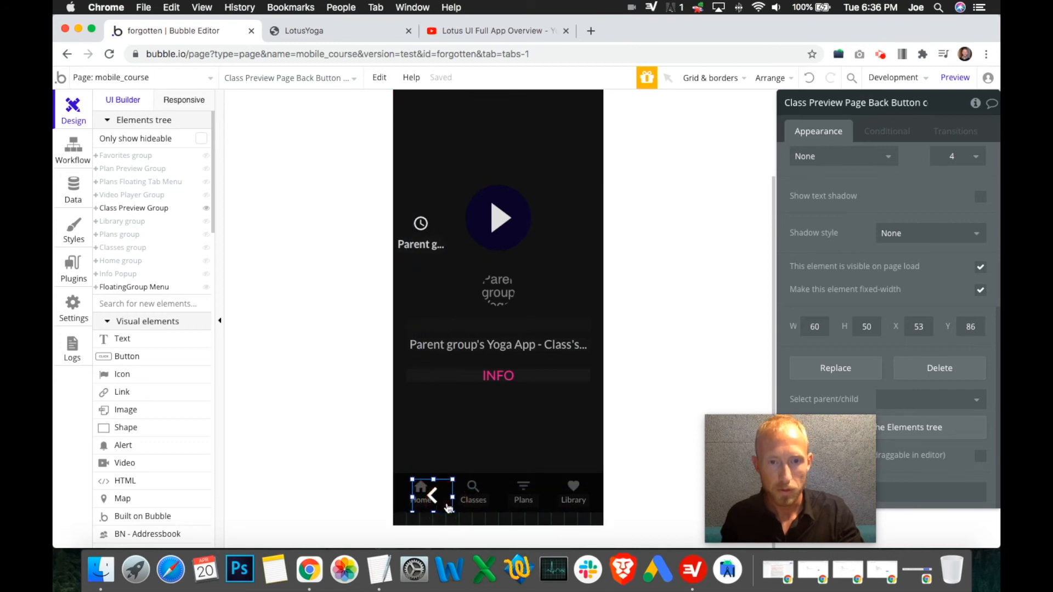
- Display the Favorites group instead of the Class Preview Group and move the copied back button beside the LOTUS YOGA logo
{"action": "left_click", "coordinate": [176, 248]}
{"action": "left_click", "coordinate": [205, 209]}
{"action": "left_click", "coordinate": [206, 155]}
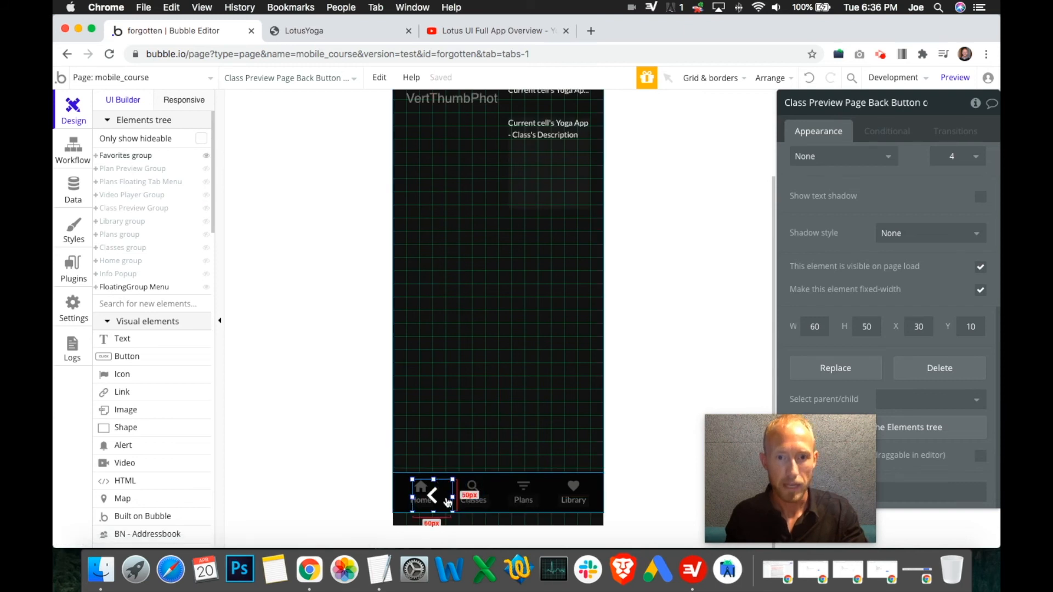
{"action": "left_click", "coordinate": [452, 218]}
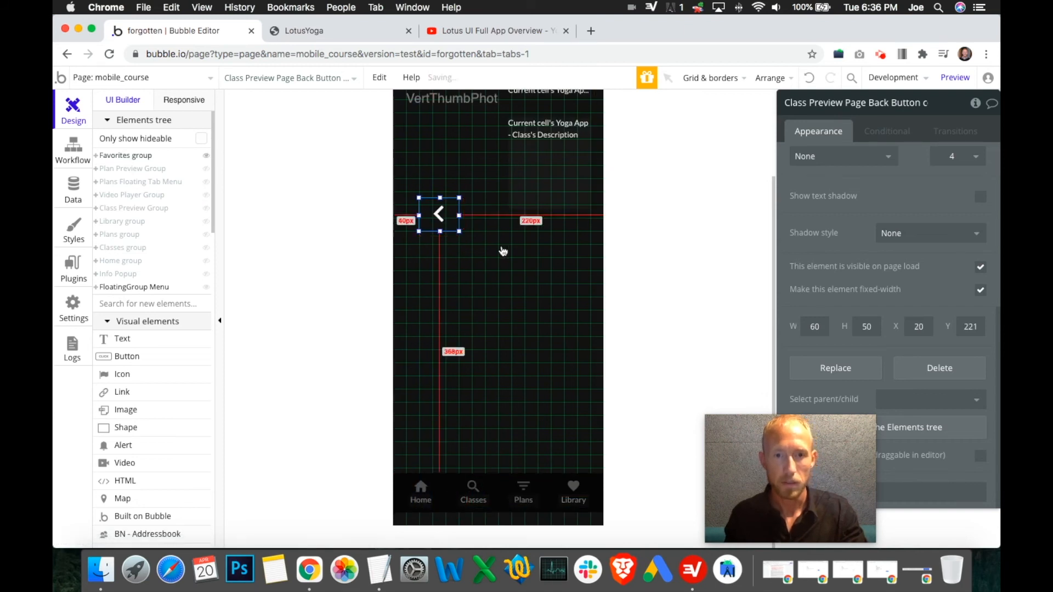
{"action": "scroll", "coordinate": [504, 254], "scroll_direction": "up", "scroll_amount": 3}
{"action": "left_click_drag", "start_coordinate": [454, 324], "coordinate": [433, 113]}
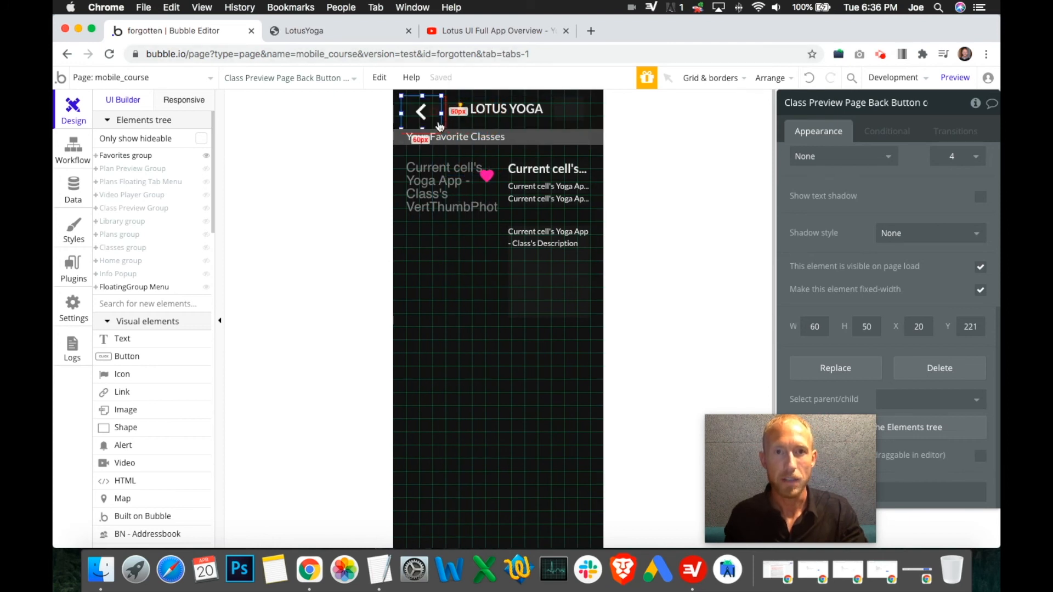
- Fine-tune the copied back button's position in the Favorites group header to X 5 and Y 15
{"action": "key", "text": "Up"}
{"action": "key", "text": "Up"}
{"action": "key", "text": "Up"}
{"action": "key", "text": "Left"}
{"action": "key", "text": "Left"}
{"action": "key", "text": "Left"}
{"action": "key", "text": "Up"}
{"action": "key", "text": "Left"}
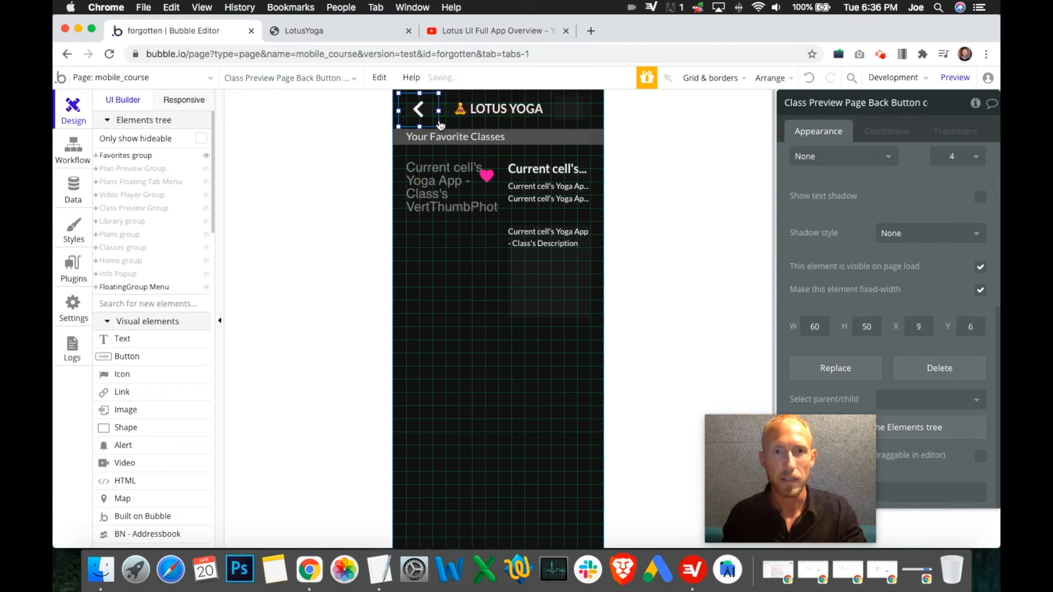
{"action": "double_click", "coordinate": [915, 328]}
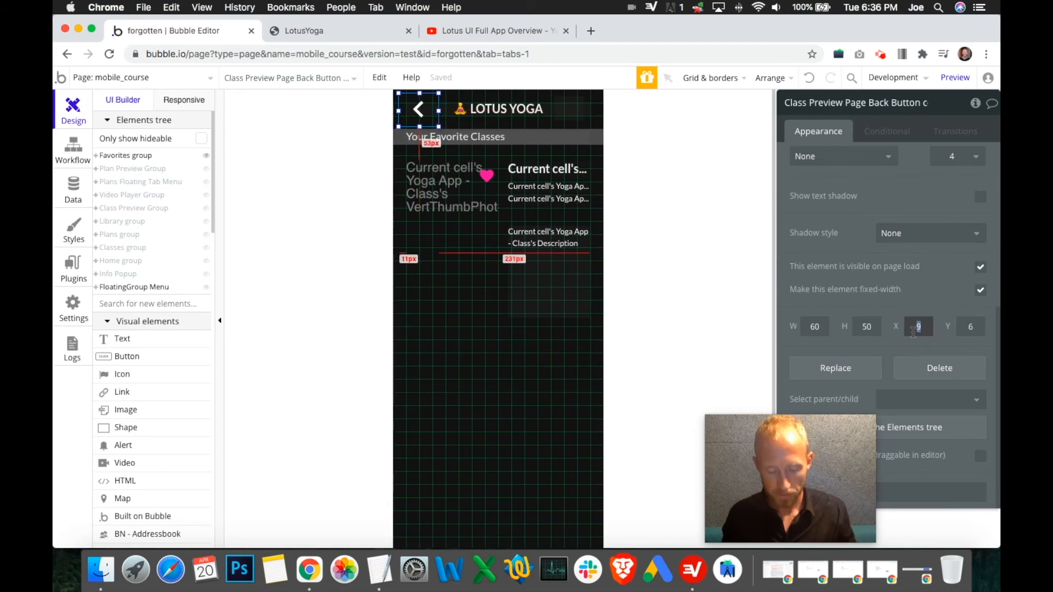
{"action": "type", "text": "5"}
{"action": "double_click", "coordinate": [967, 327]}
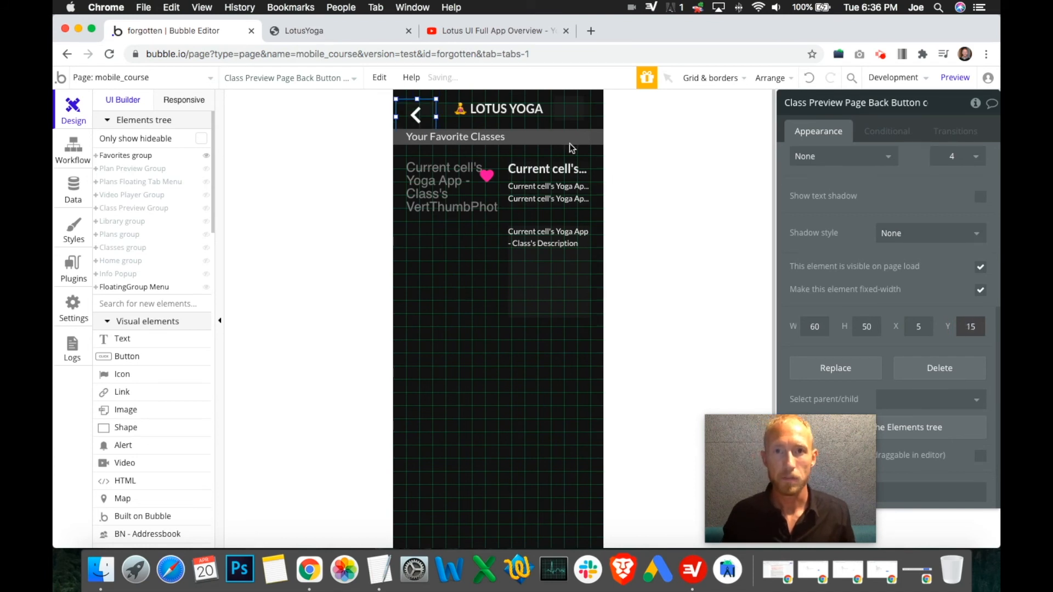
- Set the Your Favorite Classes heading group's Y to 80 and the Favorites Repeating Group's Y to 120
{"action": "left_click", "coordinate": [597, 137]}
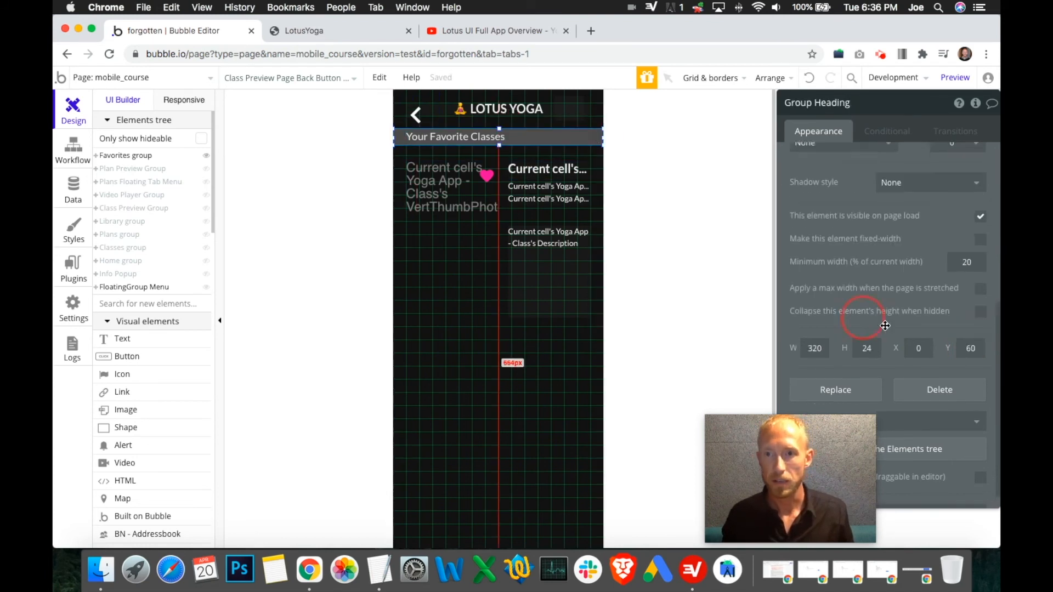
{"action": "type", "text": "7"}
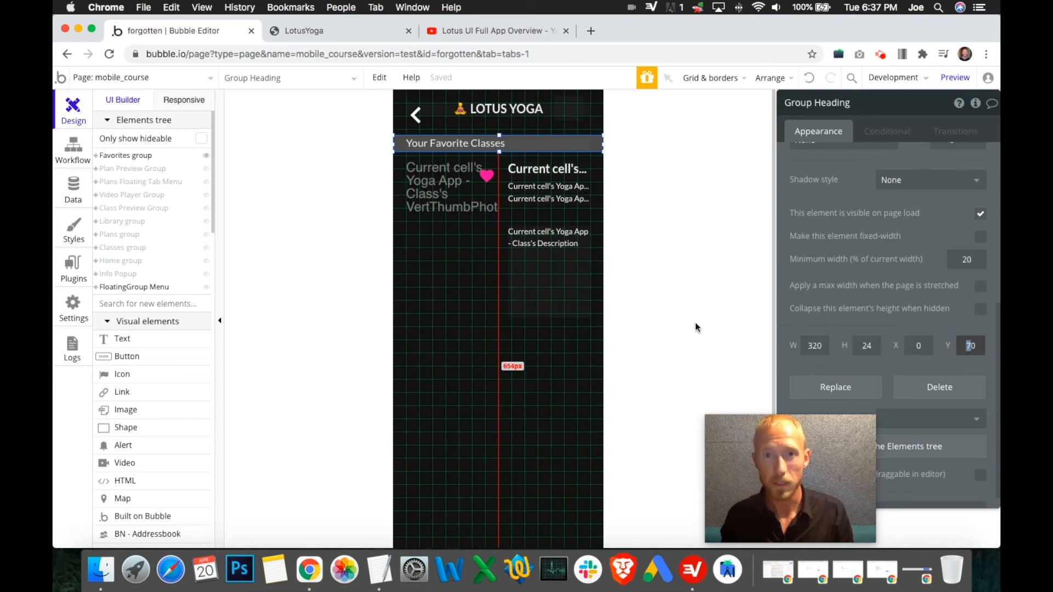
{"action": "type", "text": "8"}
{"action": "left_click", "coordinate": [572, 351]}
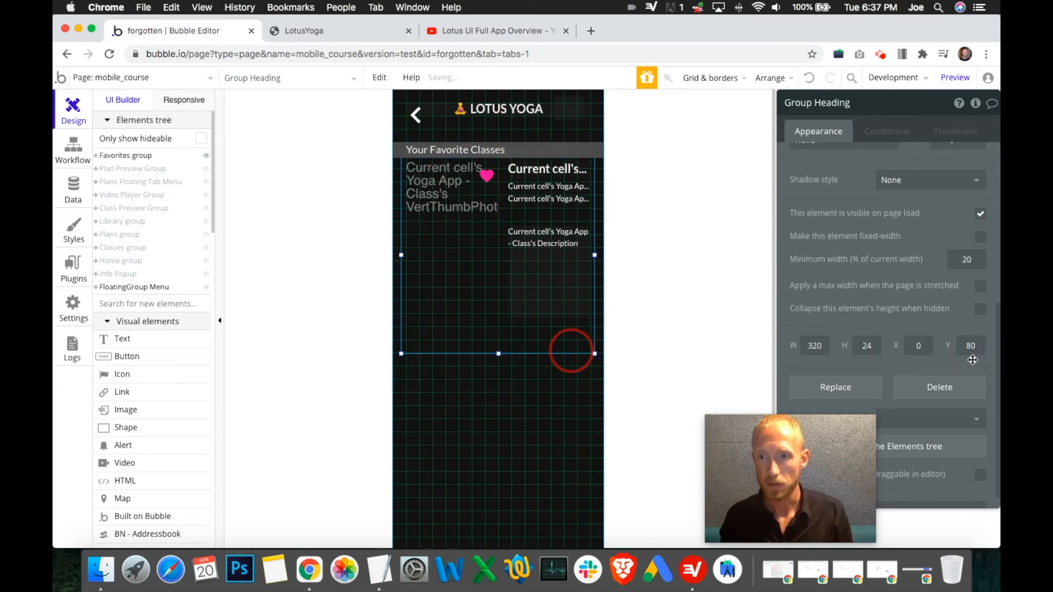
{"action": "type", "text": "20"}
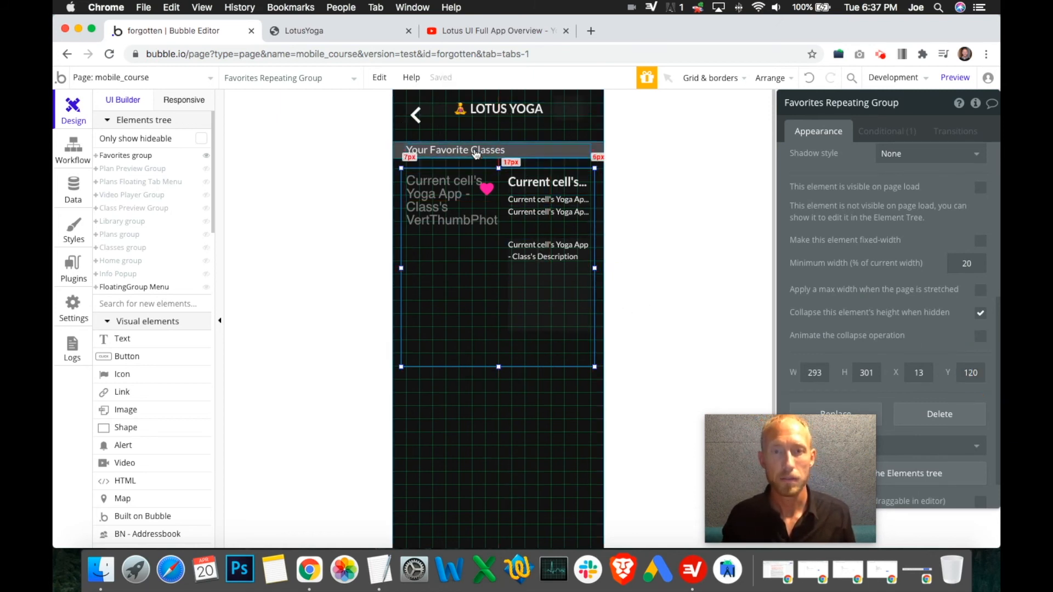
- Reload the LotusYoga preview, filter its classes by Beach and open the Library, then return to the Bubble editor
{"action": "left_click", "coordinate": [307, 31]}
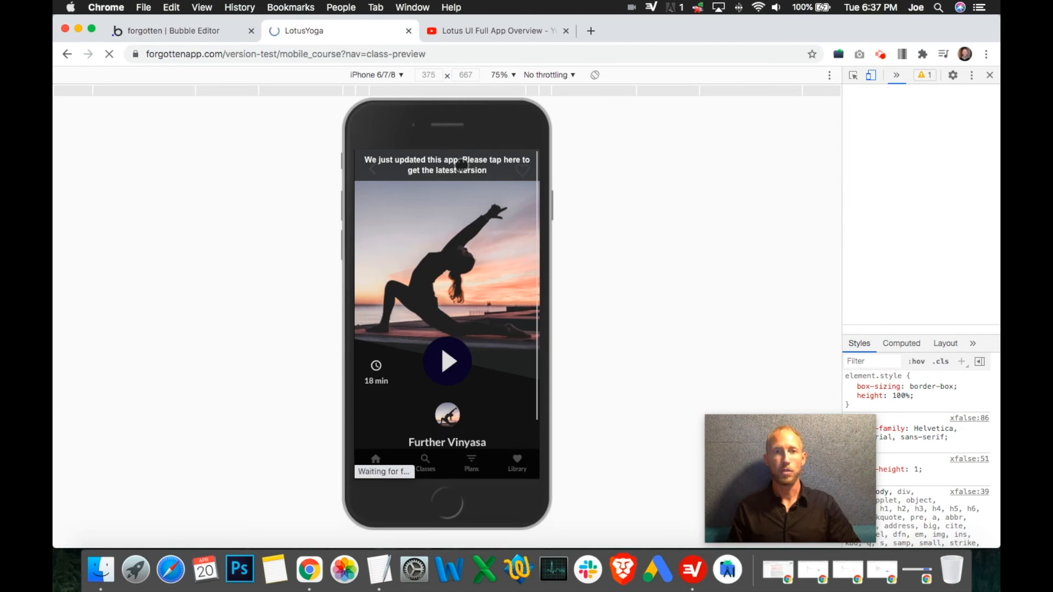
{"action": "left_click", "coordinate": [180, 33]}
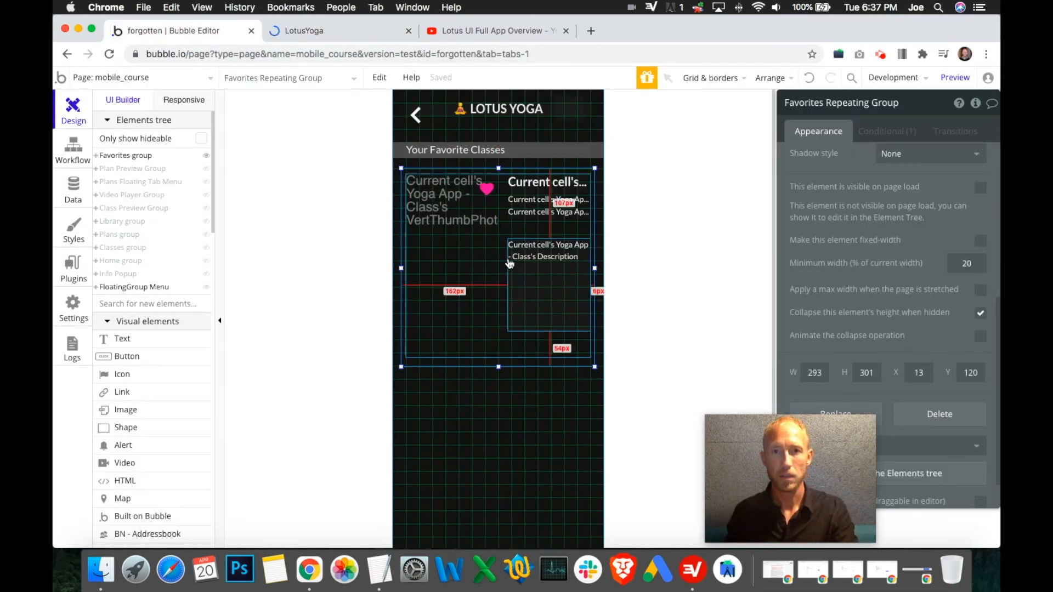
{"action": "left_click", "coordinate": [576, 270]}
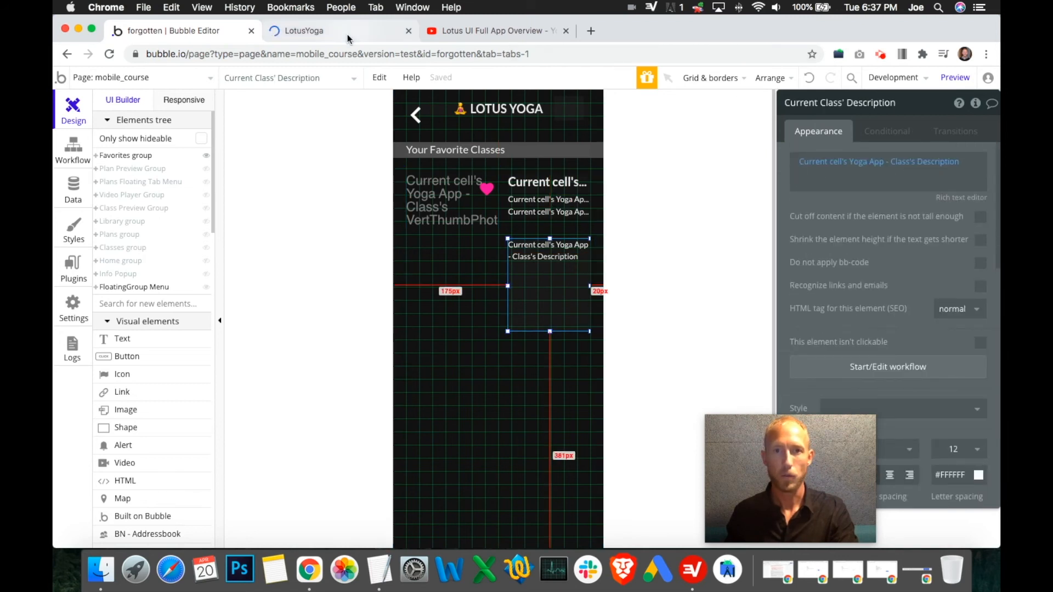
{"action": "scroll", "coordinate": [492, 378], "scroll_direction": "down", "scroll_amount": 3}
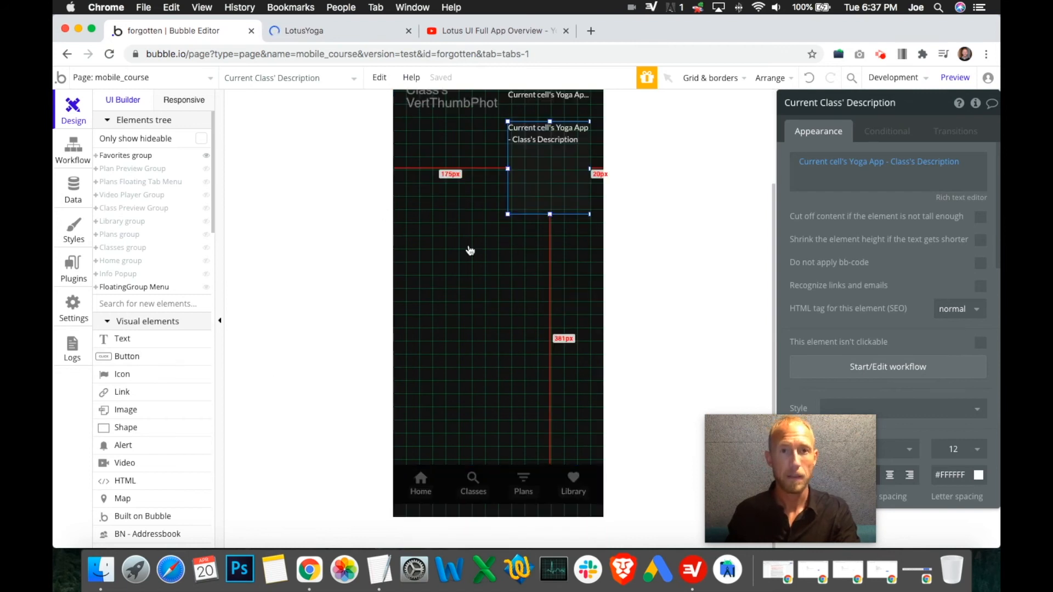
{"action": "left_click", "coordinate": [317, 29]}
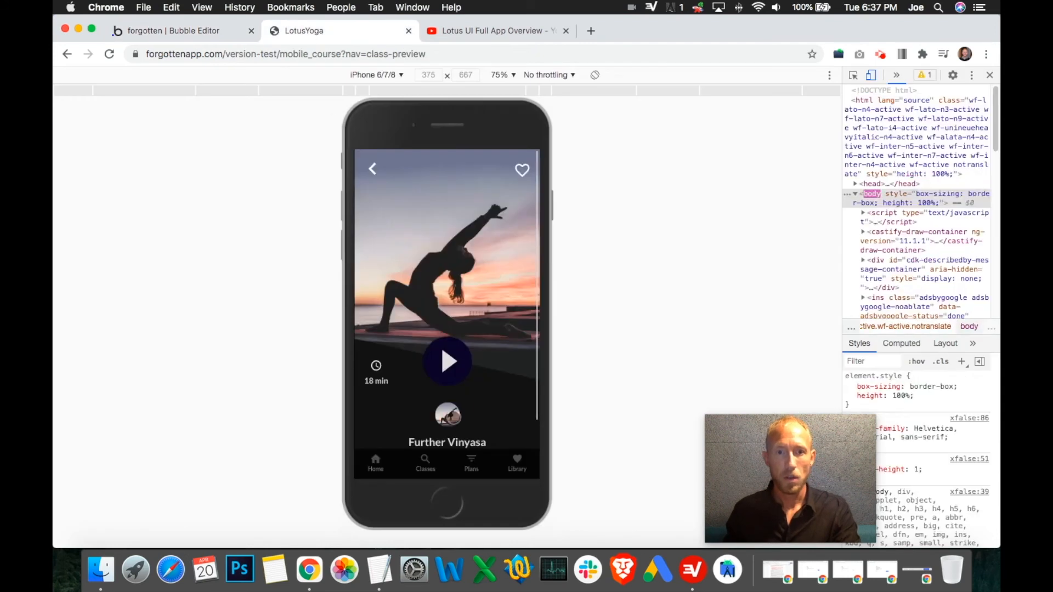
{"action": "left_click", "coordinate": [427, 476]}
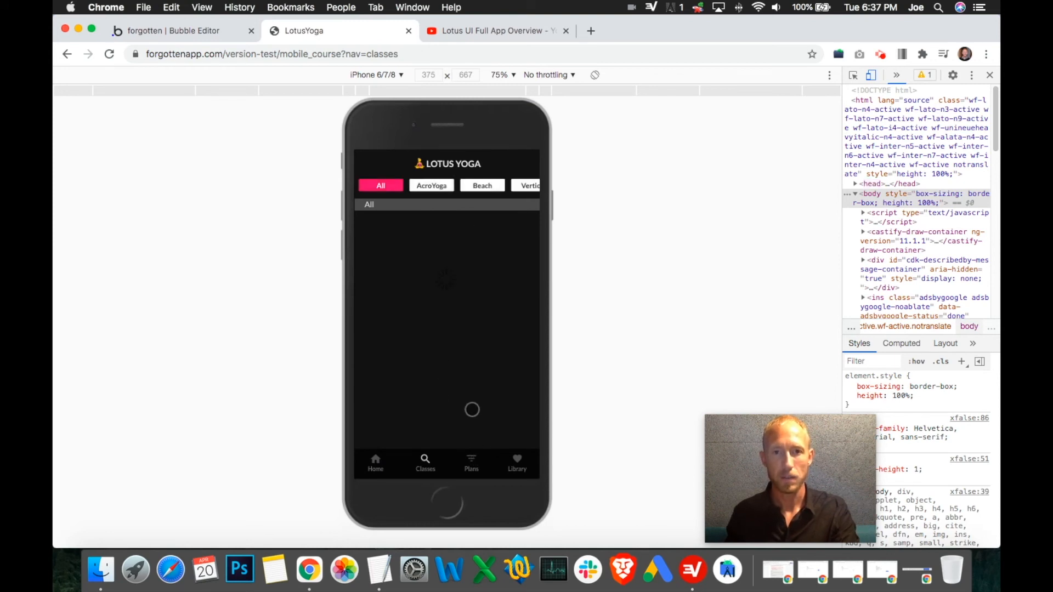
{"action": "left_click", "coordinate": [494, 185]}
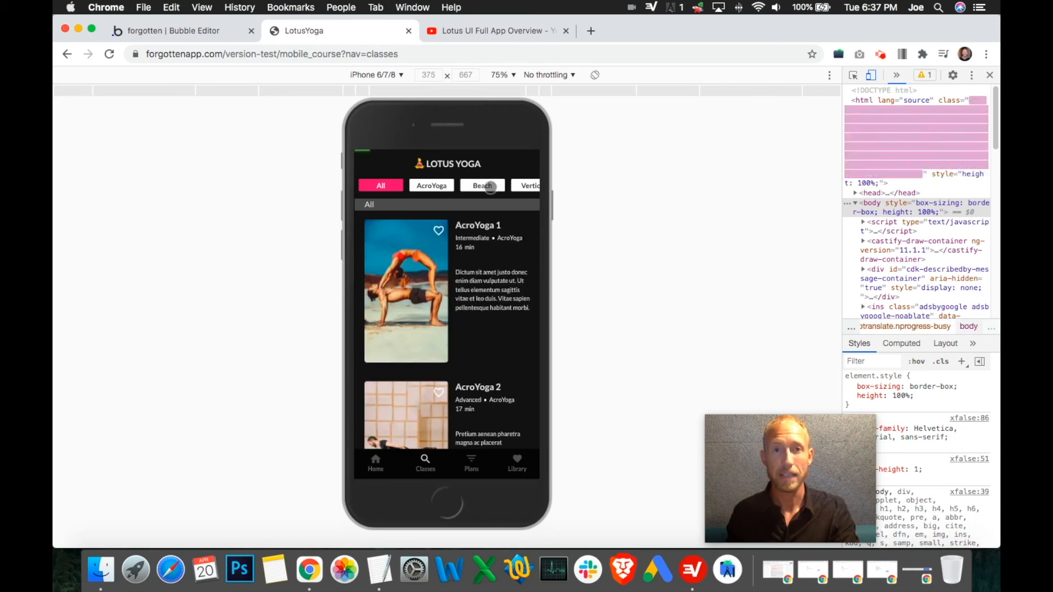
{"action": "left_click", "coordinate": [490, 186]}
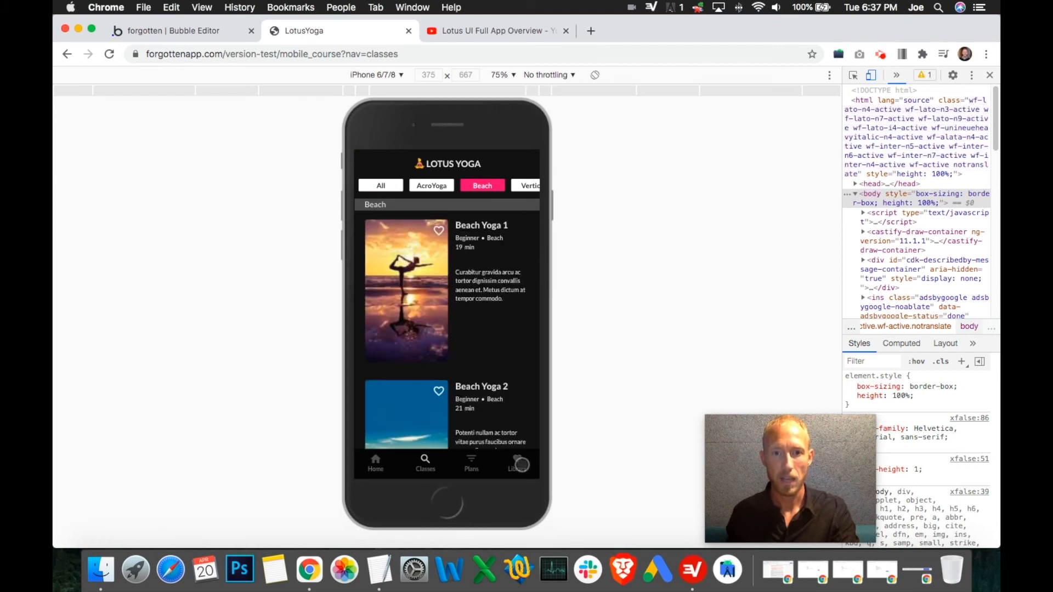
{"action": "left_click", "coordinate": [517, 462]}
{"action": "left_click", "coordinate": [203, 33]}
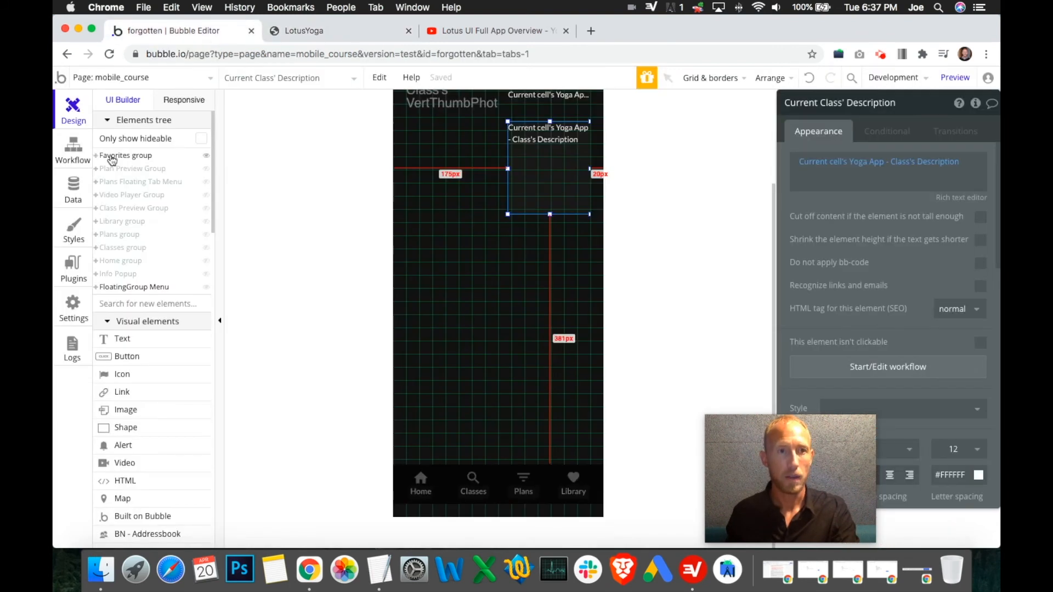
- Set the data source of the Favorites group's repeating group to Current User's YogaFavoriteList
{"action": "left_click", "coordinate": [453, 236]}
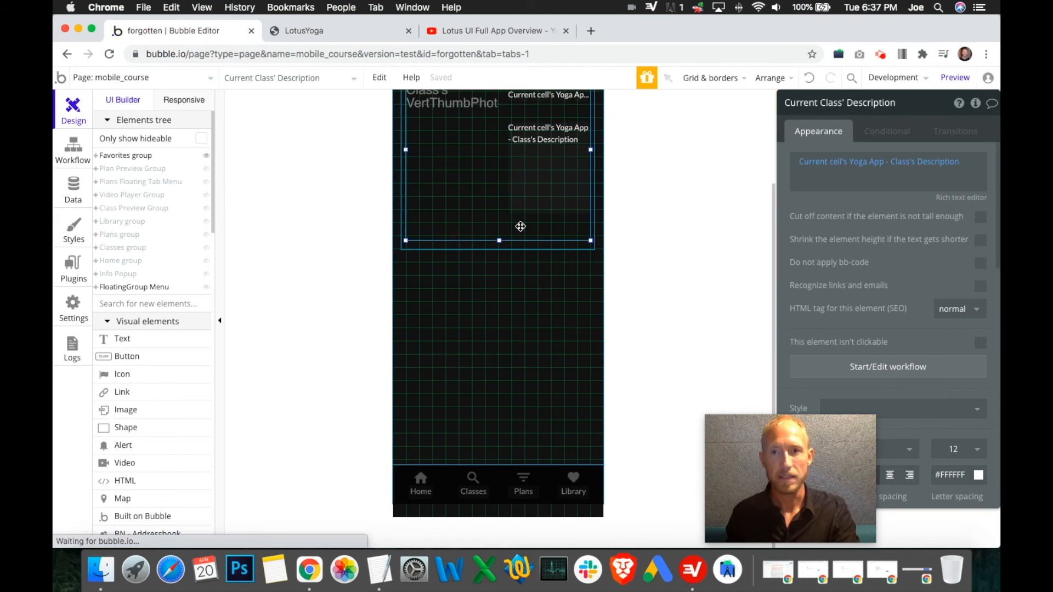
{"action": "scroll", "coordinate": [521, 213], "scroll_direction": "up", "scroll_amount": 3}
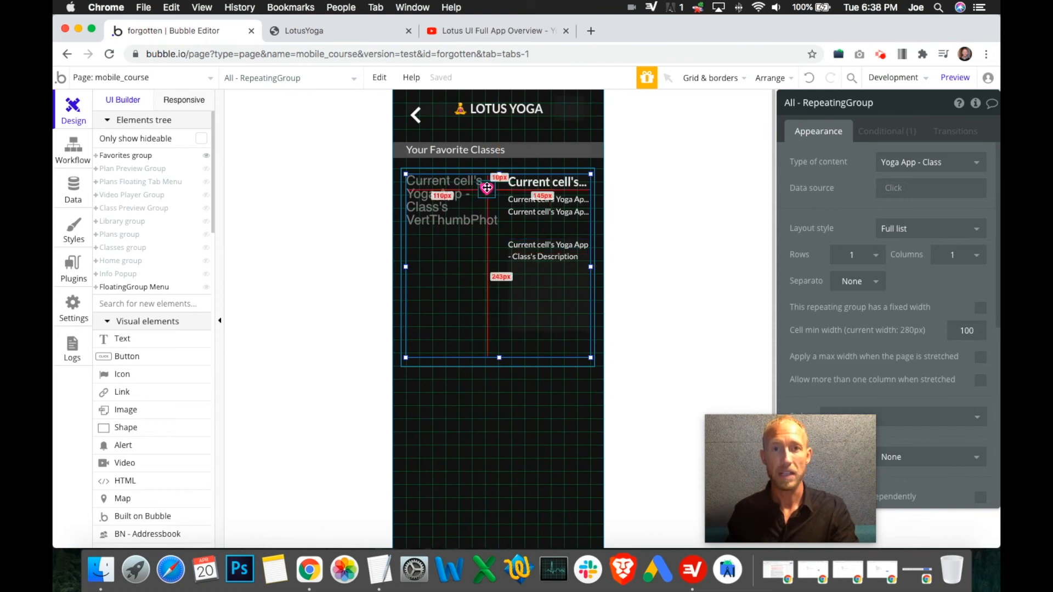
{"action": "left_click", "coordinate": [897, 188]}
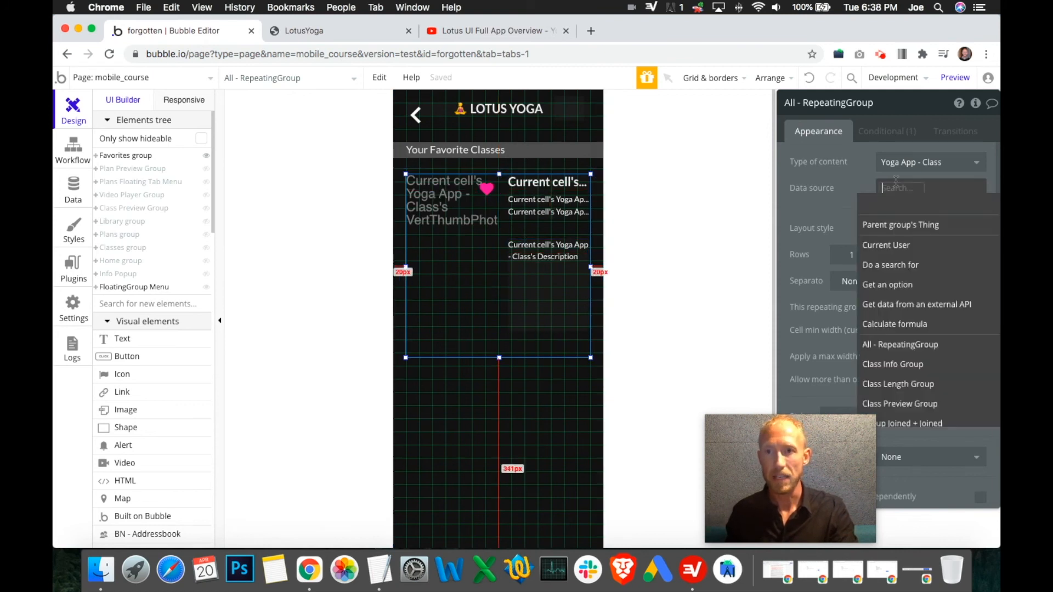
{"action": "left_click", "coordinate": [846, 198]}
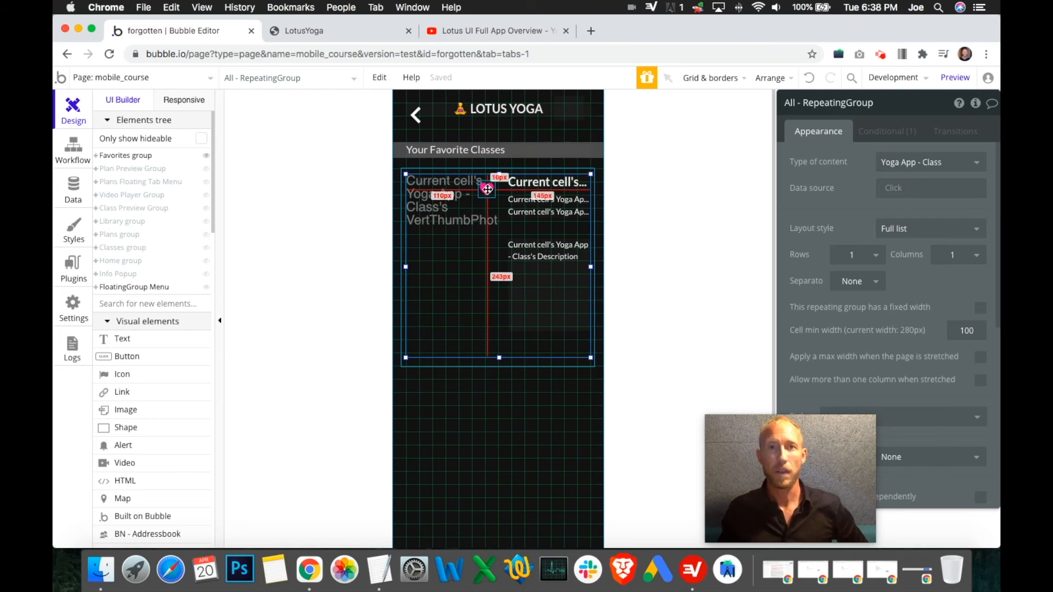
{"action": "left_click", "coordinate": [887, 190]}
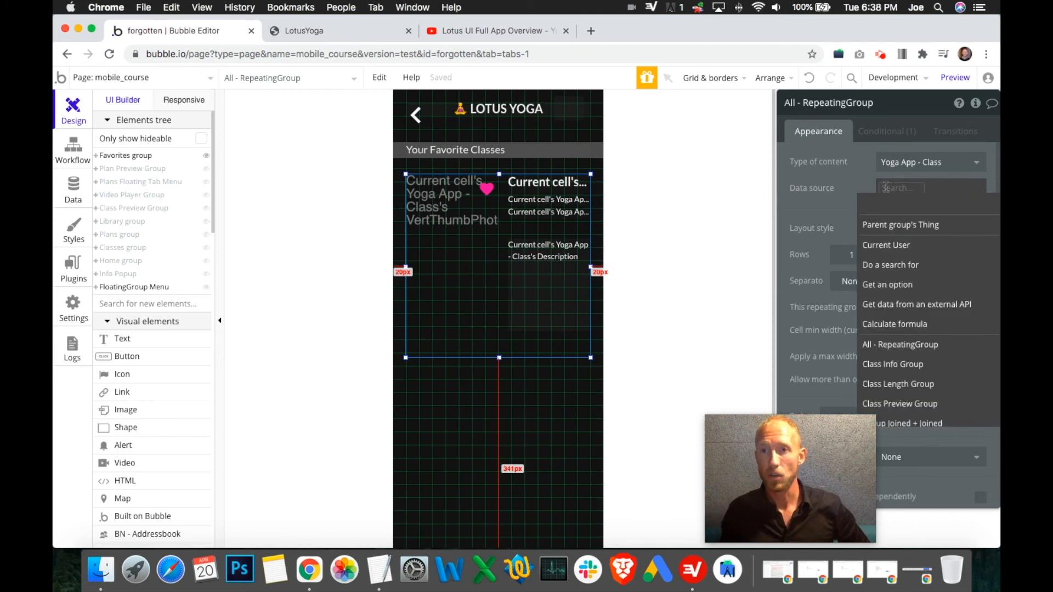
{"action": "left_click", "coordinate": [884, 246]}
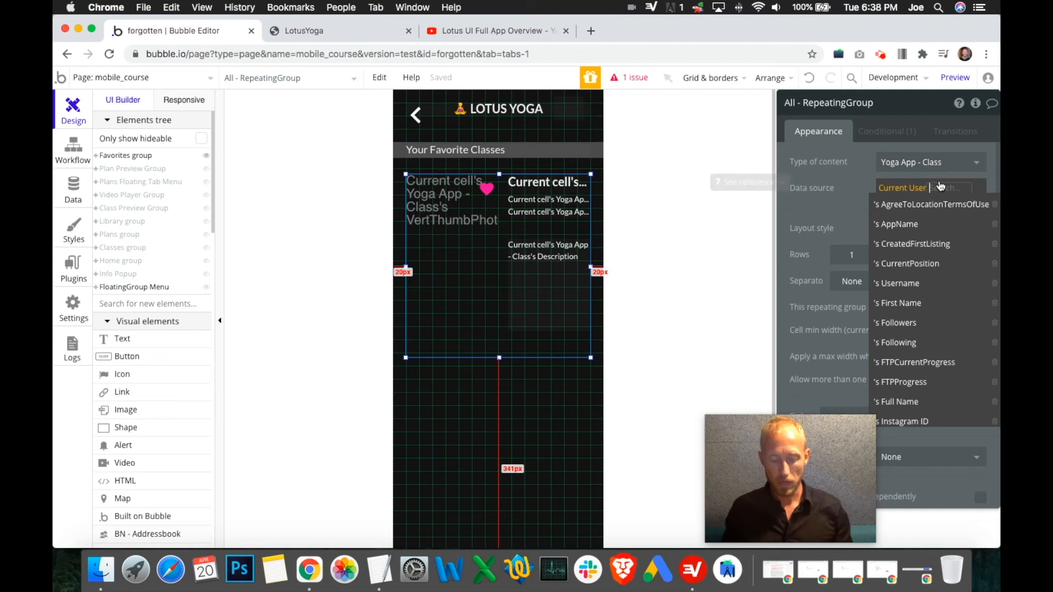
{"action": "type", "text": "yog"}
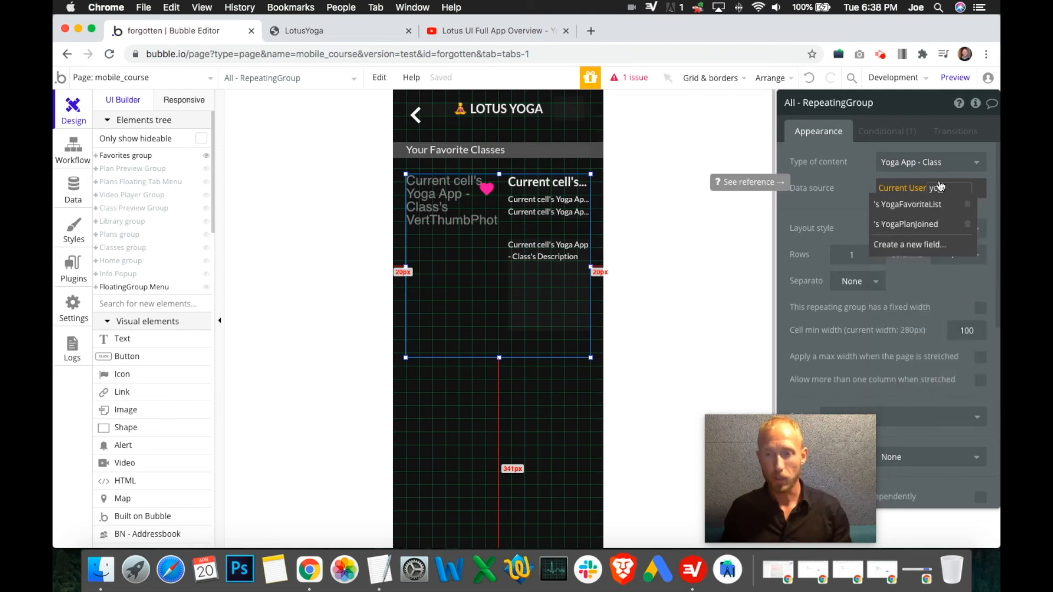
{"action": "left_click", "coordinate": [910, 207]}
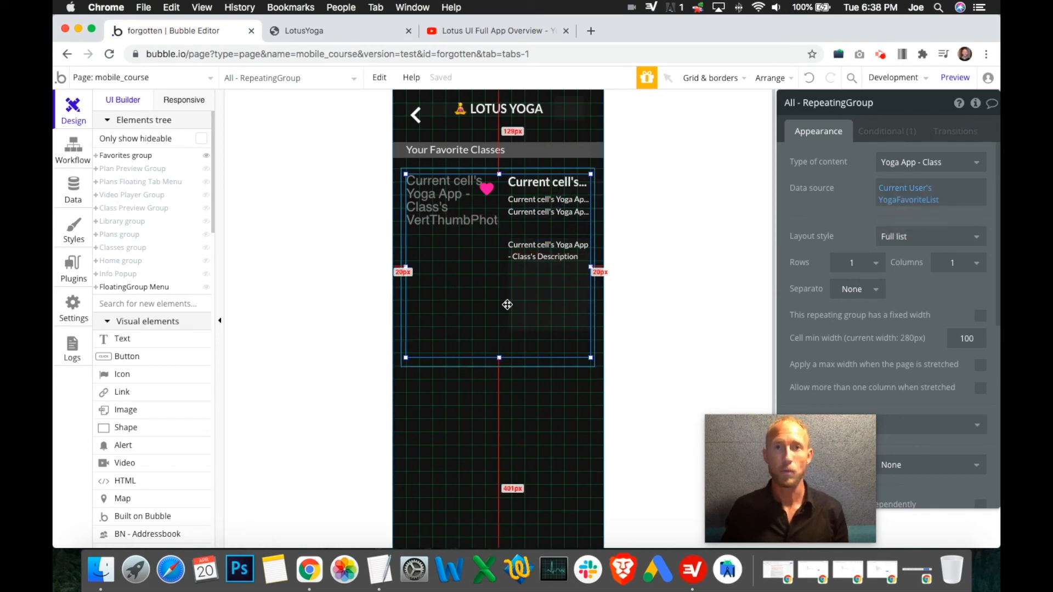
- Examine the YogaFavoriteList field and its field type in the User data type
{"action": "left_click", "coordinate": [79, 199]}
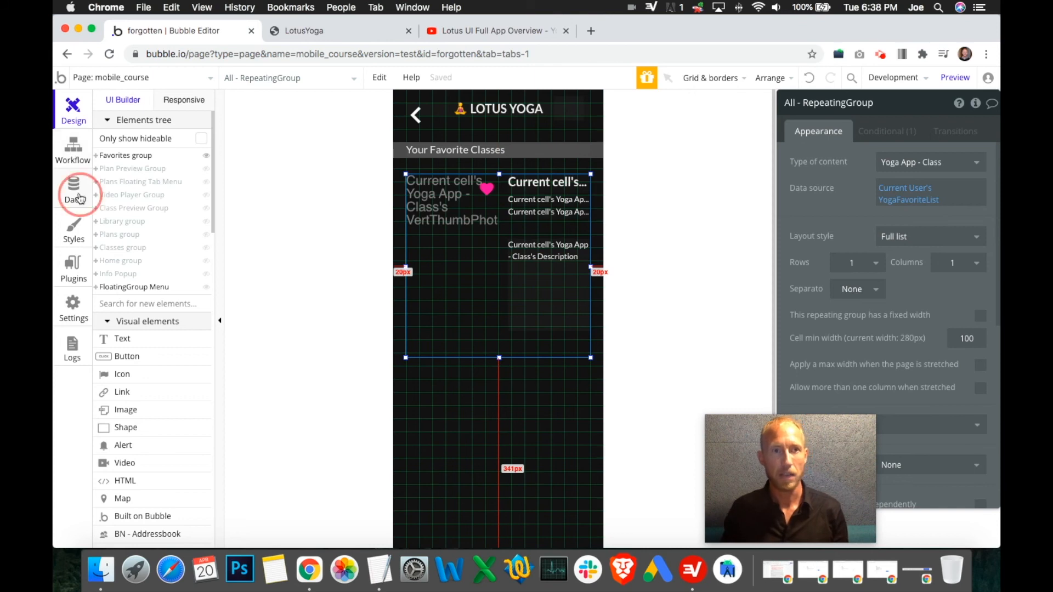
{"action": "scroll", "coordinate": [634, 391], "scroll_direction": "down", "scroll_amount": 10}
{"action": "double_click", "coordinate": [570, 360]}
{"action": "left_click", "coordinate": [555, 520]}
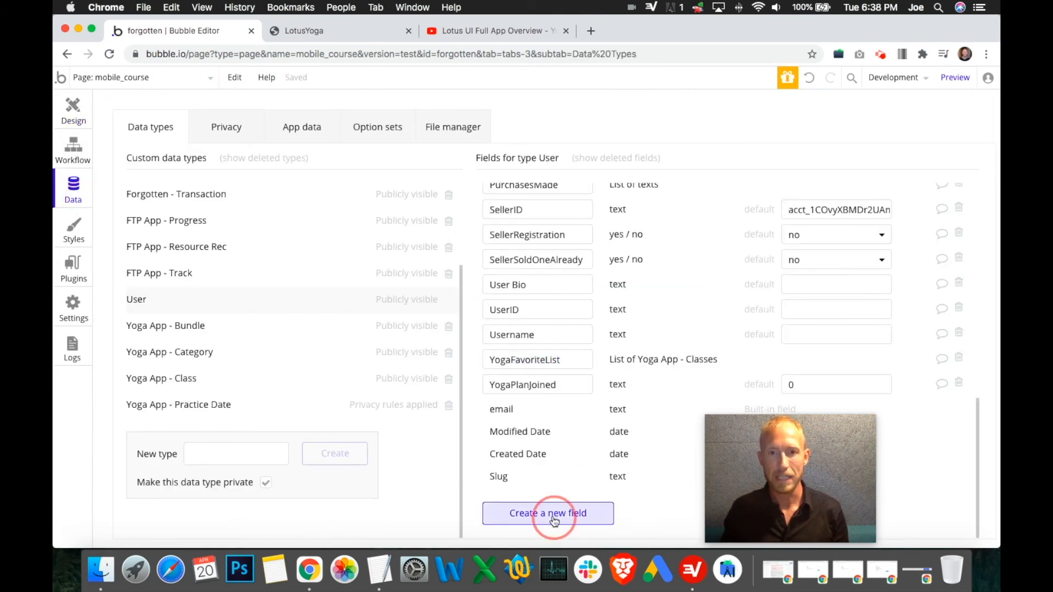
{"action": "left_click", "coordinate": [582, 196]}
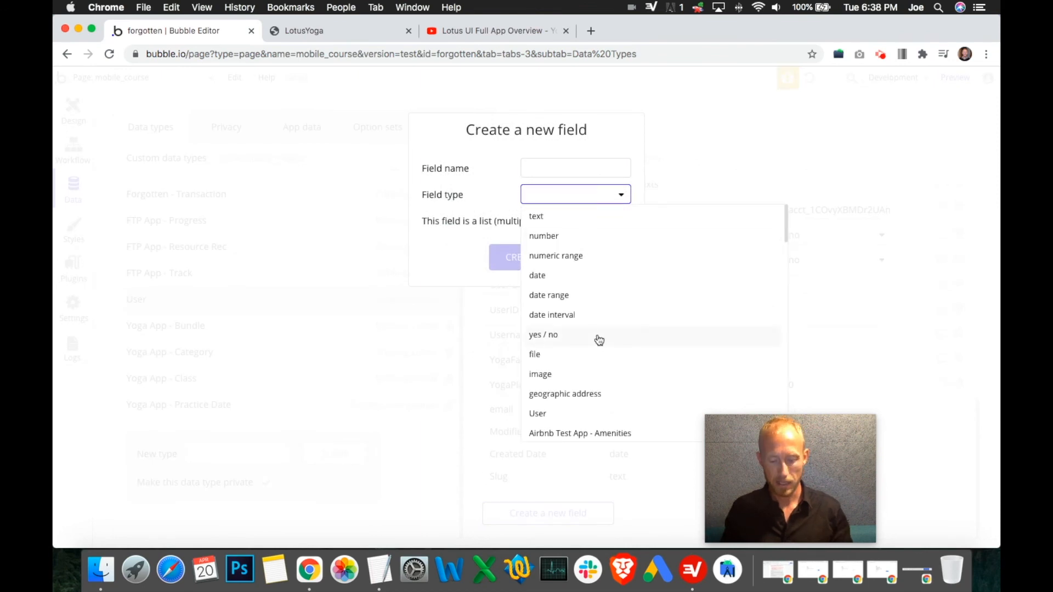
{"action": "left_click", "coordinate": [541, 202]}
{"action": "left_click", "coordinate": [566, 201]}
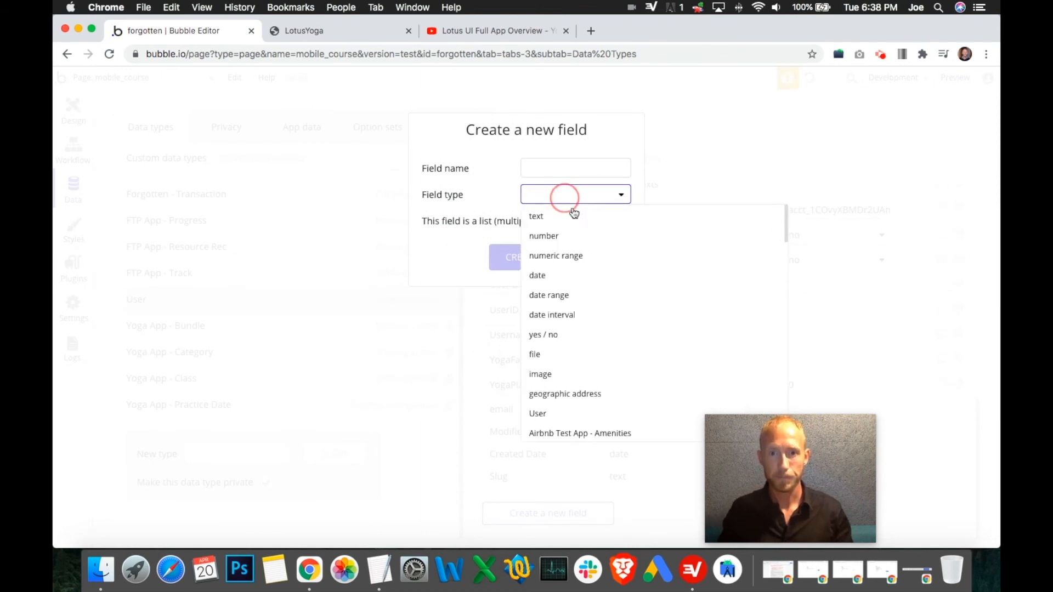
{"action": "scroll", "coordinate": [598, 388], "scroll_direction": "down", "scroll_amount": 3}
{"action": "scroll", "coordinate": [603, 269], "scroll_direction": "down", "scroll_amount": 5}
{"action": "scroll", "coordinate": [608, 378], "scroll_direction": "up", "scroll_amount": 10}
{"action": "scroll", "coordinate": [614, 369], "scroll_direction": "up", "scroll_amount": 2}
{"action": "scroll", "coordinate": [653, 336], "scroll_direction": "down", "scroll_amount": 8}
{"action": "left_click", "coordinate": [598, 320]}
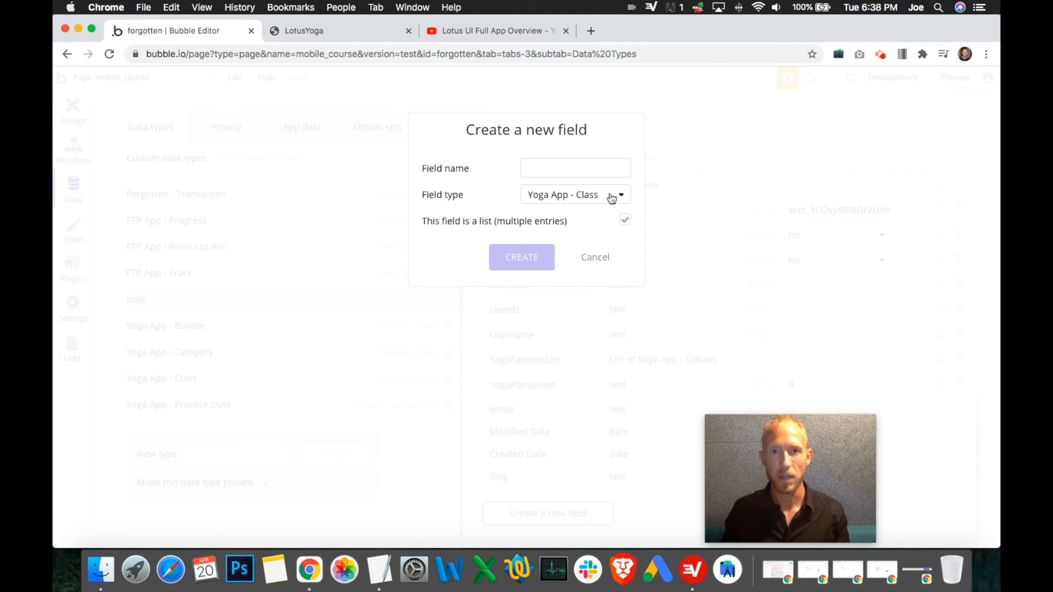
{"action": "left_click", "coordinate": [598, 257]}
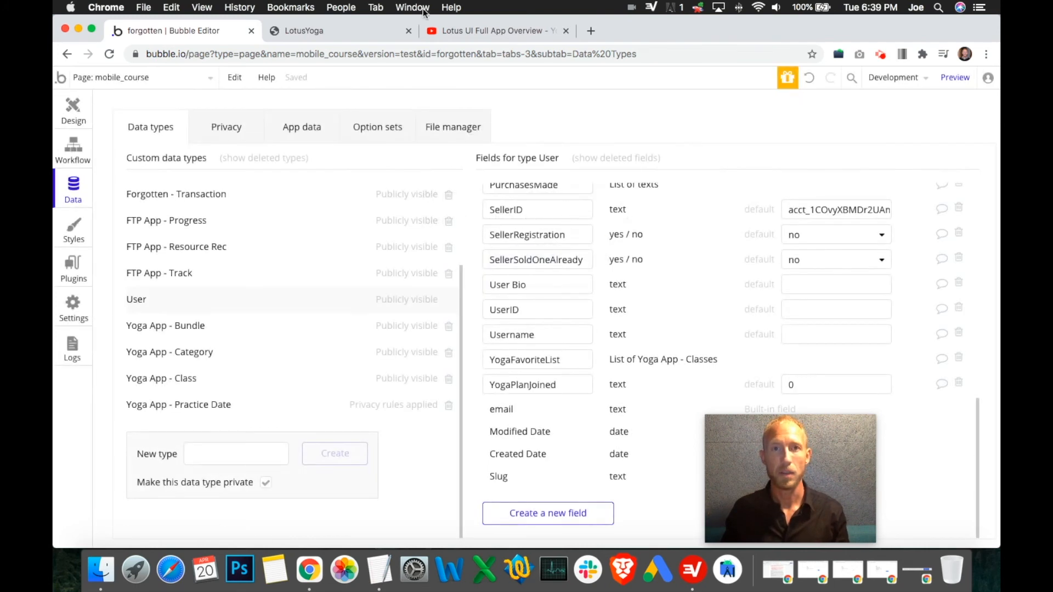
- Update the LotusYoga preview to its latest version and try the Library's Favorites entry, then return to the Bubble editor
{"action": "left_click", "coordinate": [379, 31]}
{"action": "left_click", "coordinate": [467, 164]}
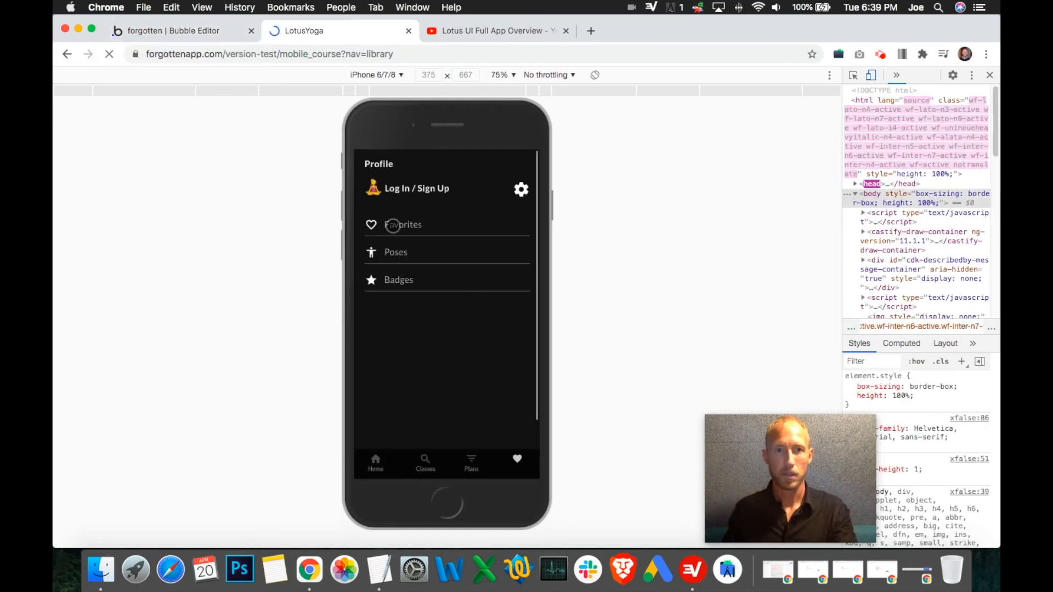
{"action": "left_click", "coordinate": [219, 33]}
- Display the Library group instead of the Favorites group and create a click workflow for its Favorites row
{"action": "left_click", "coordinate": [75, 115]}
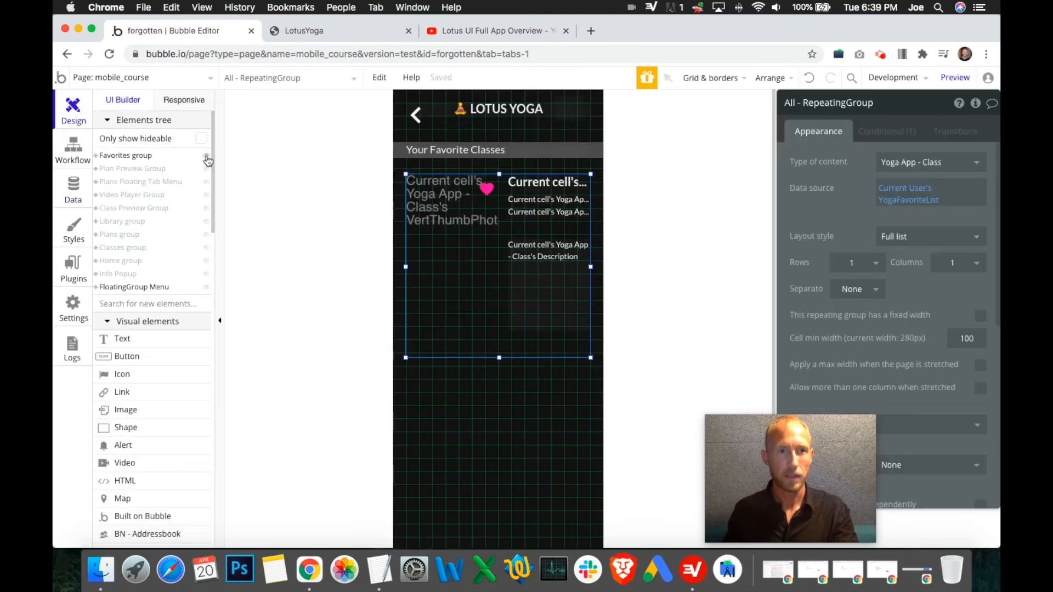
{"action": "left_click", "coordinate": [207, 158]}
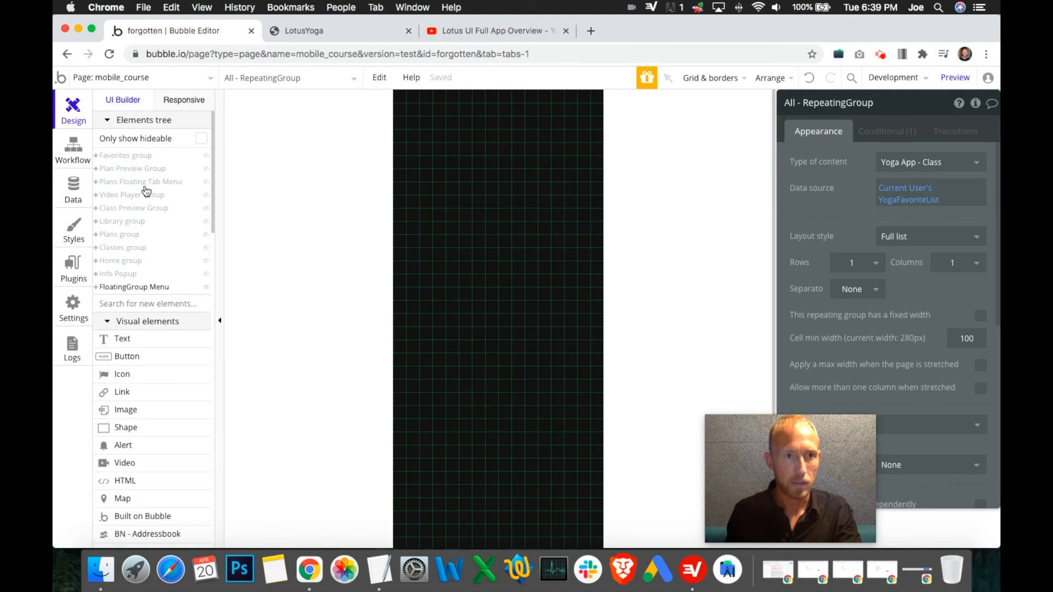
{"action": "mouse_move", "coordinate": [145, 175]}
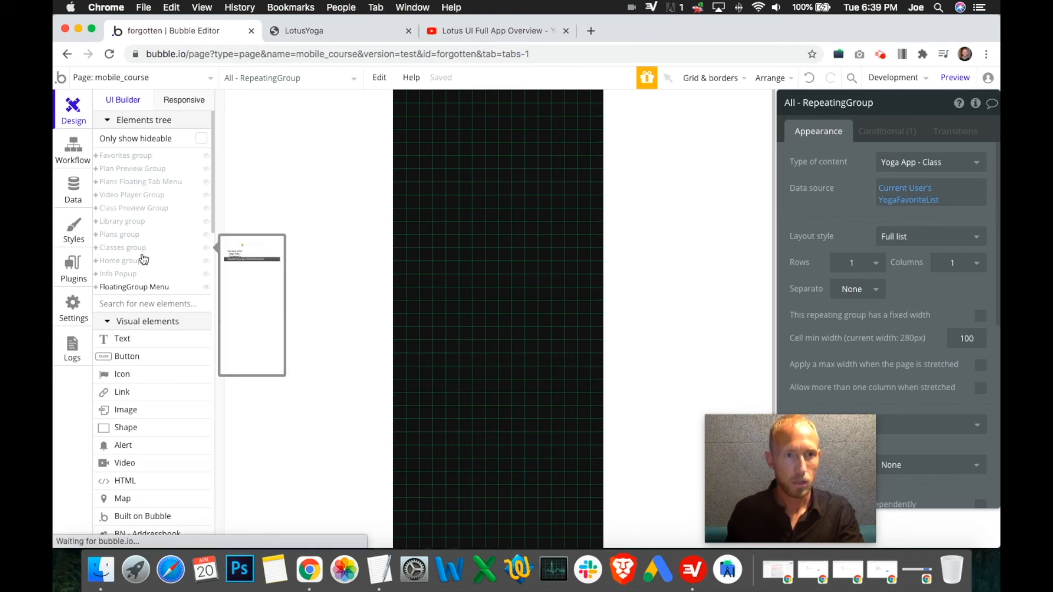
{"action": "left_click", "coordinate": [134, 222]}
{"action": "left_click", "coordinate": [552, 202]}
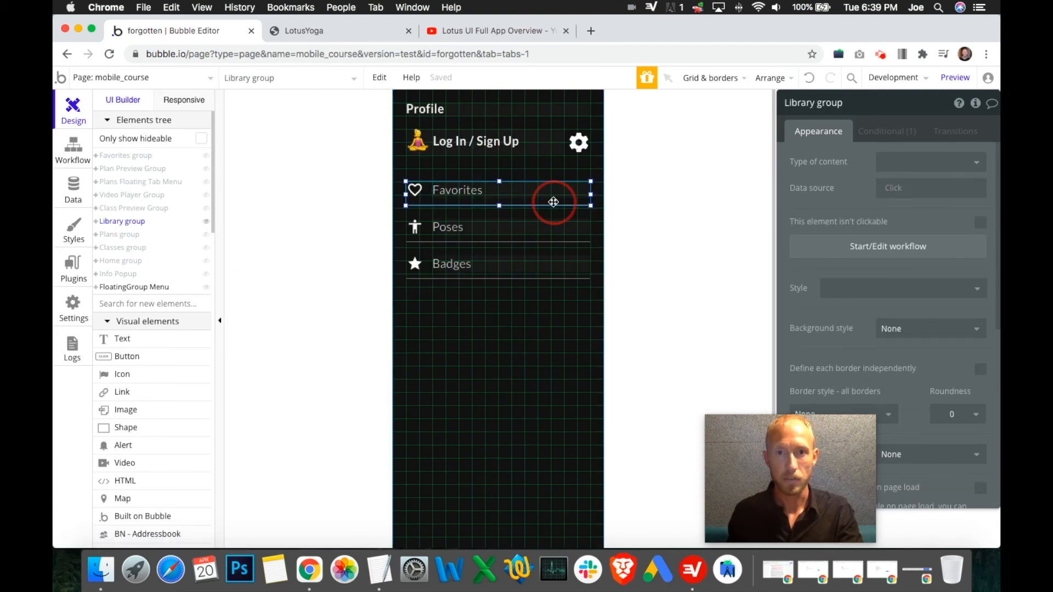
{"action": "left_click", "coordinate": [851, 254]}
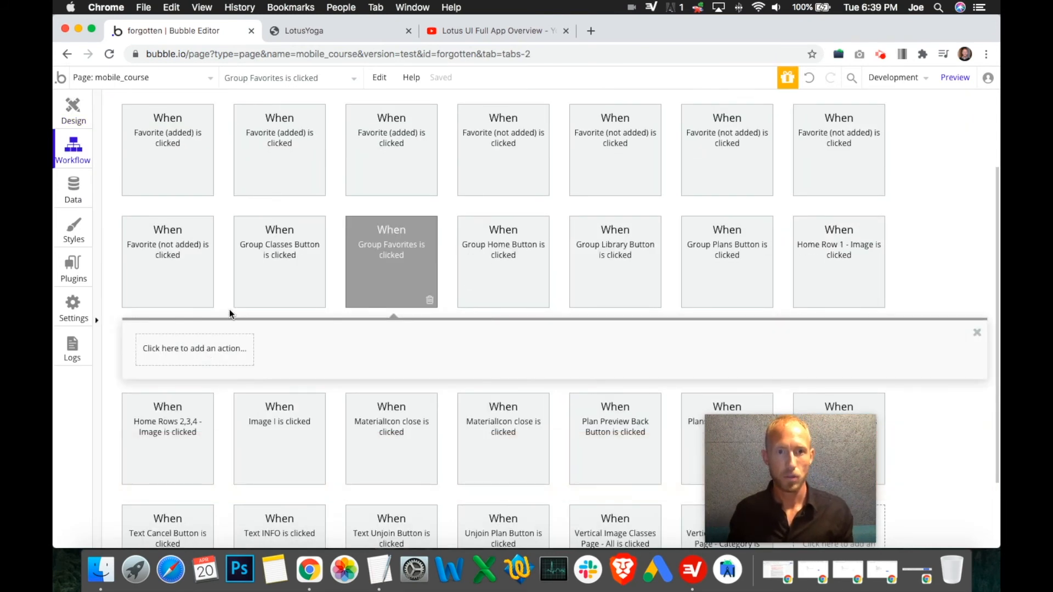
- Add a Go to page action with destination mobile_course to the Group Favorites click workflow
{"action": "left_click", "coordinate": [187, 356]}
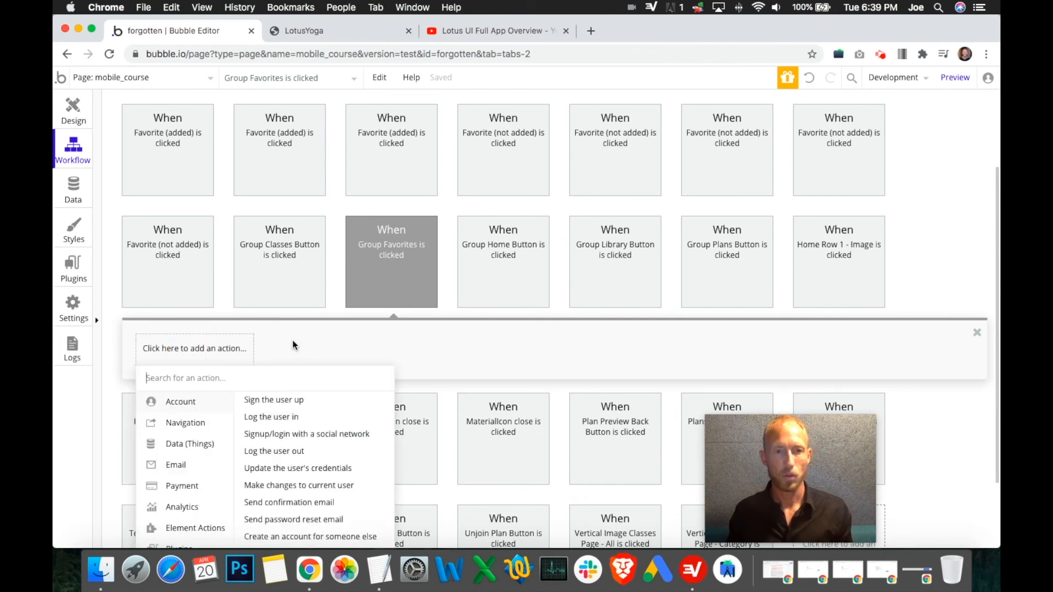
{"action": "mouse_move", "coordinate": [209, 411]}
{"action": "mouse_move", "coordinate": [202, 307]}
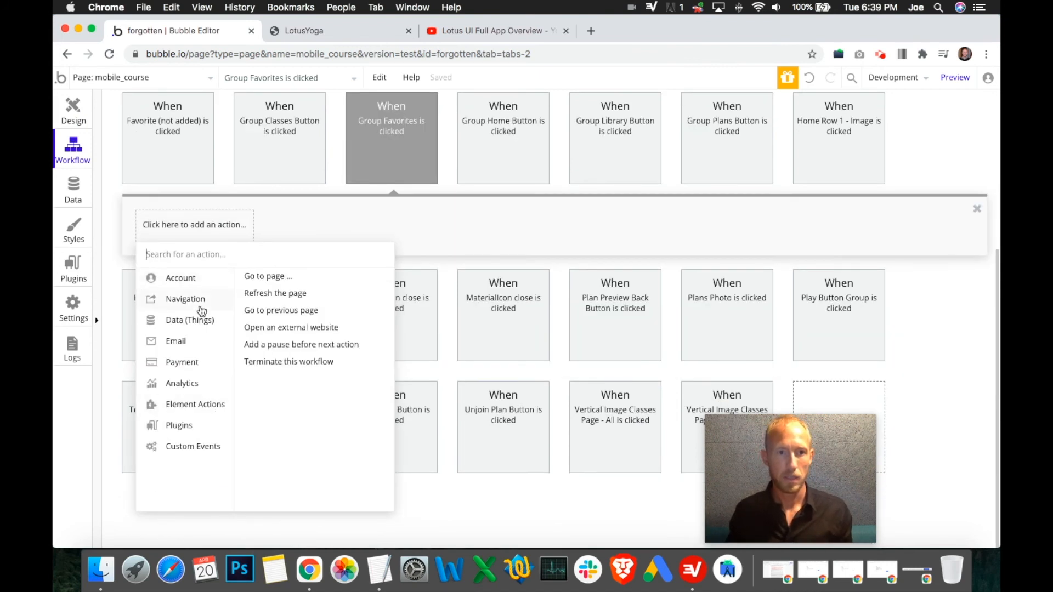
{"action": "left_click", "coordinate": [271, 278]}
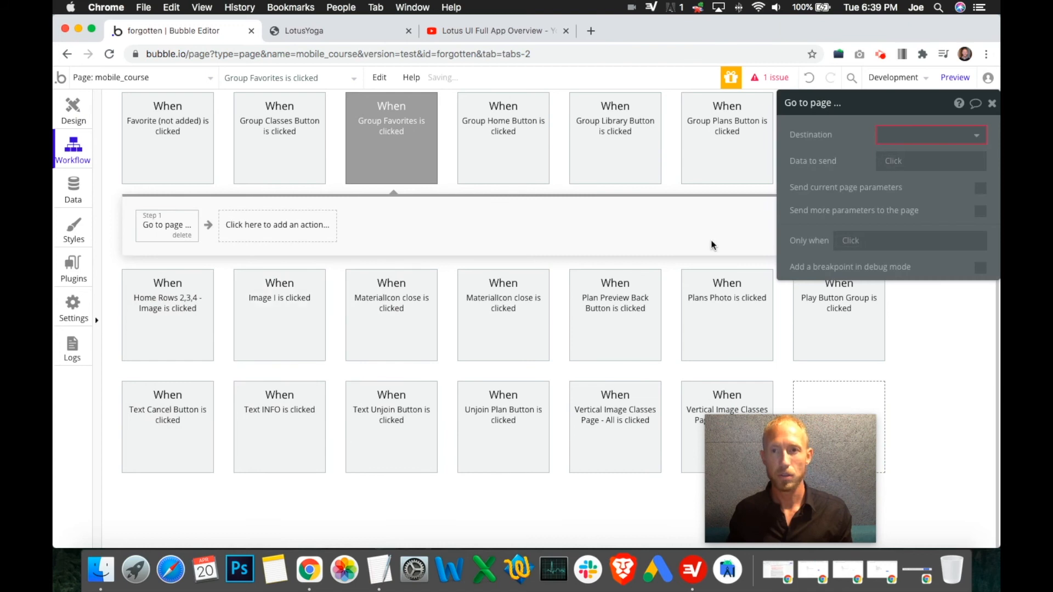
{"action": "left_click", "coordinate": [918, 136]}
{"action": "type", "text": "mobi"}
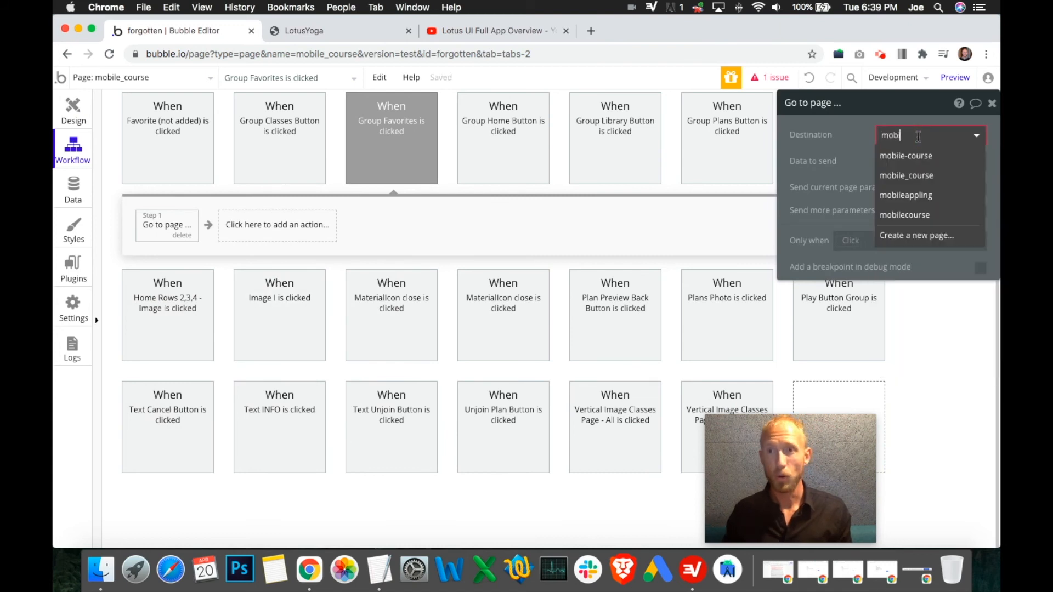
{"action": "left_click", "coordinate": [911, 176]}
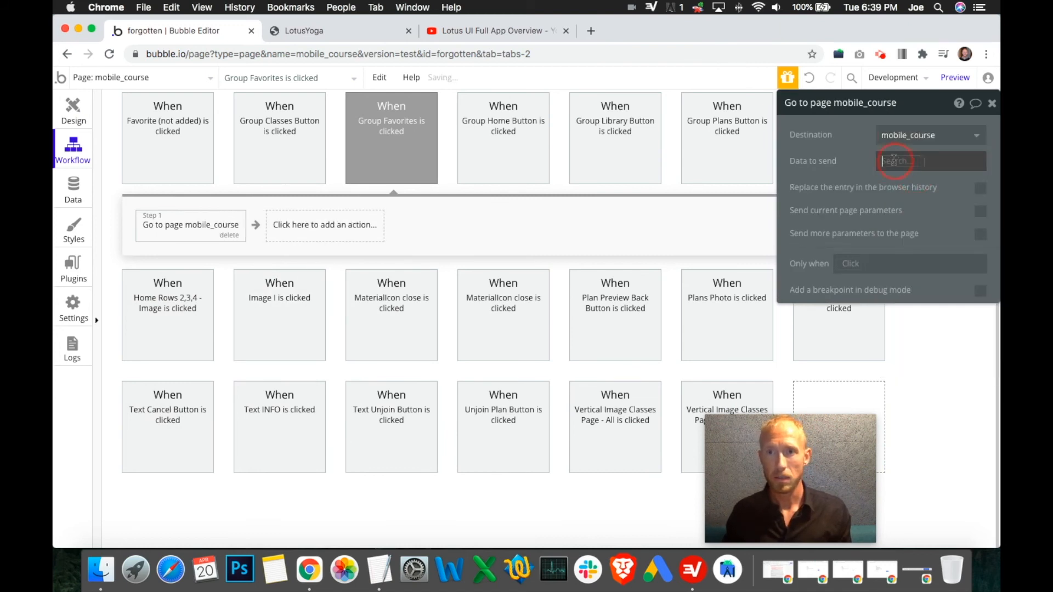
- Send the parameter nav = favorites with the Go to page action and close its settings
{"action": "left_click", "coordinate": [894, 160]}
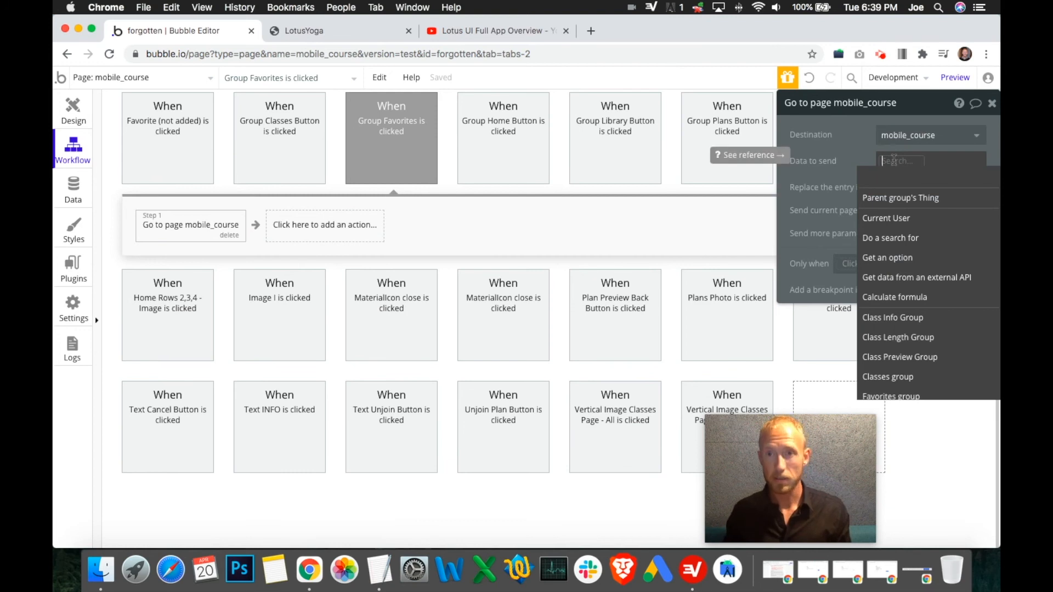
{"action": "left_click", "coordinate": [865, 159]}
{"action": "left_click", "coordinate": [979, 236]}
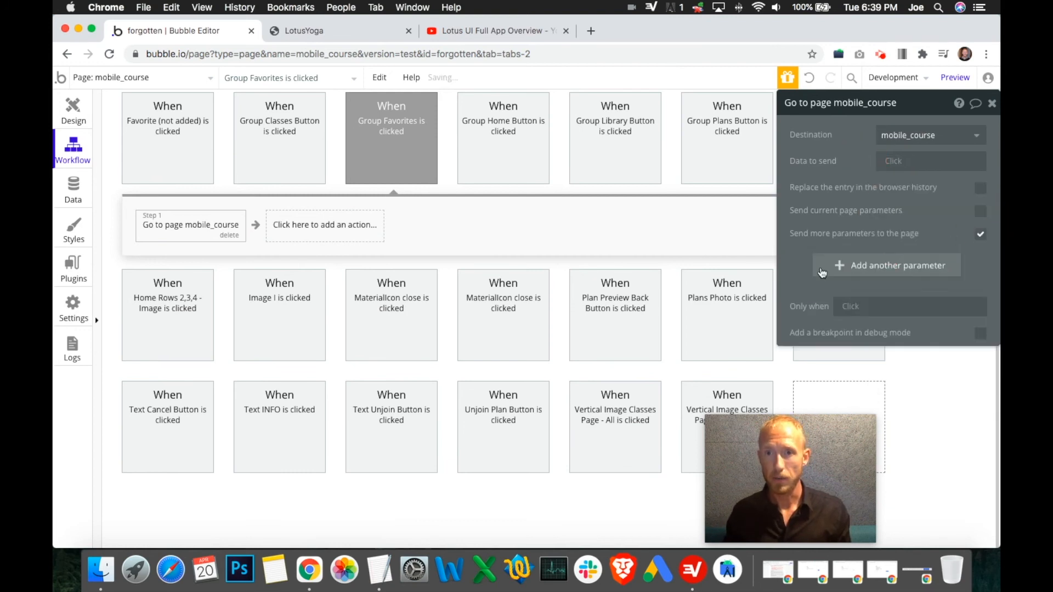
{"action": "type", "text": "nav"}
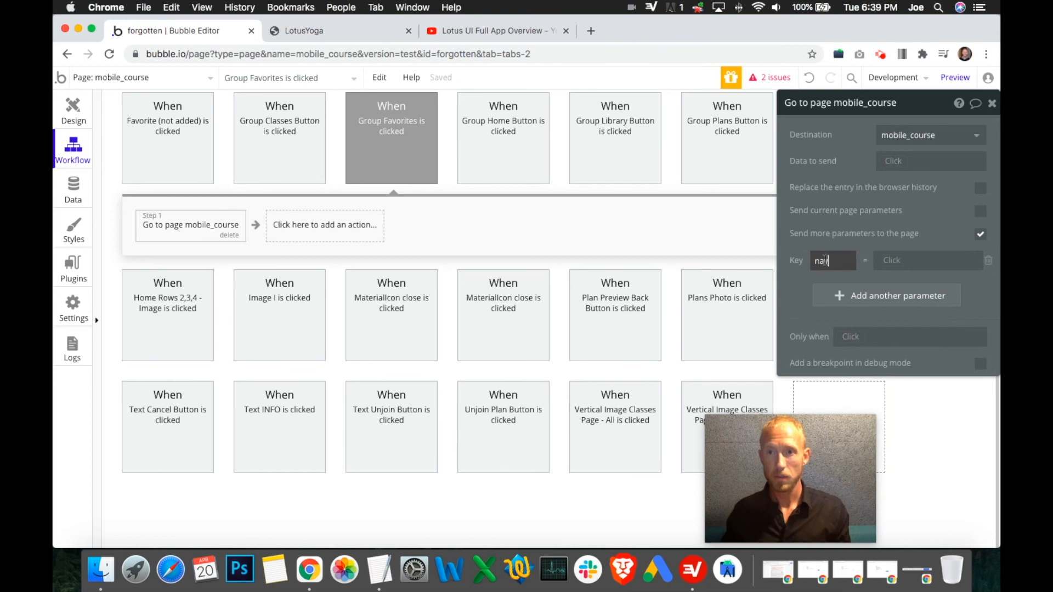
{"action": "left_click", "coordinate": [911, 261]}
{"action": "type", "text": "favorites"}
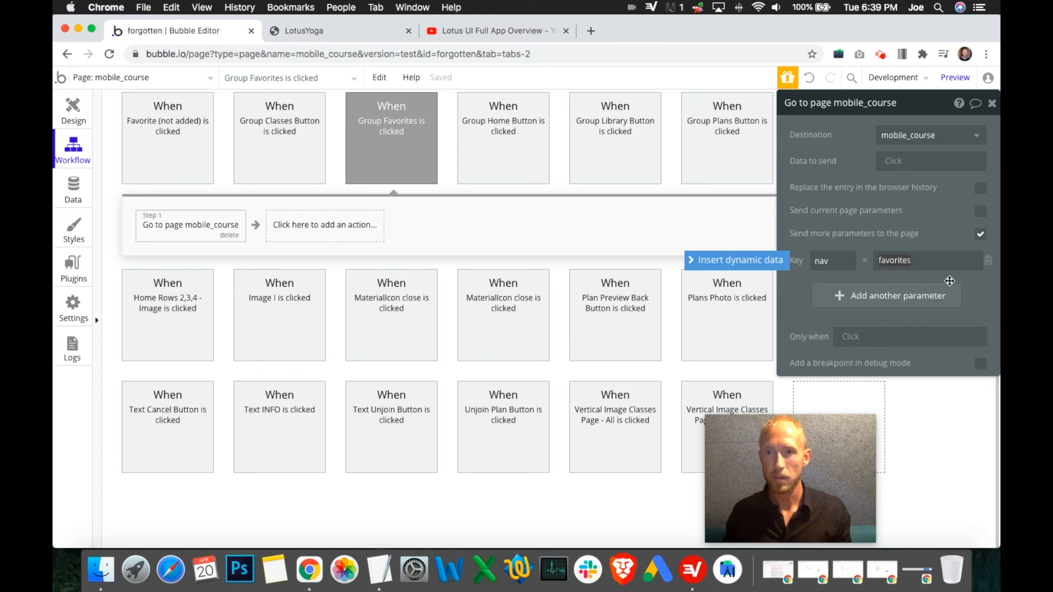
{"action": "left_click", "coordinate": [983, 282]}
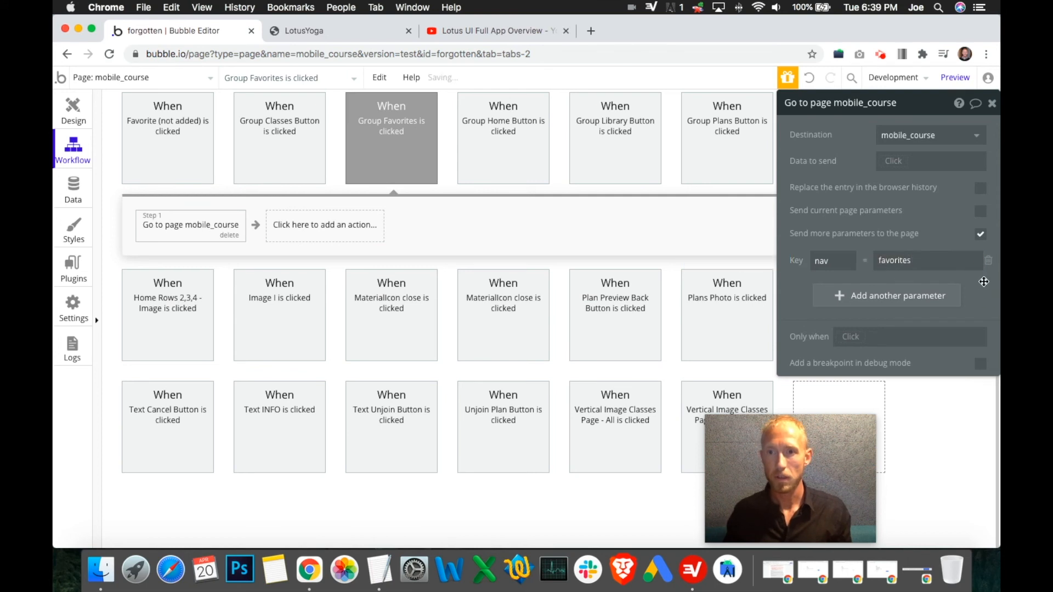
{"action": "left_click", "coordinate": [992, 103]}
- Update the LotusYoga preview to its latest version and open Favorites from the Library
{"action": "left_click", "coordinate": [73, 109]}
{"action": "left_click", "coordinate": [341, 32]}
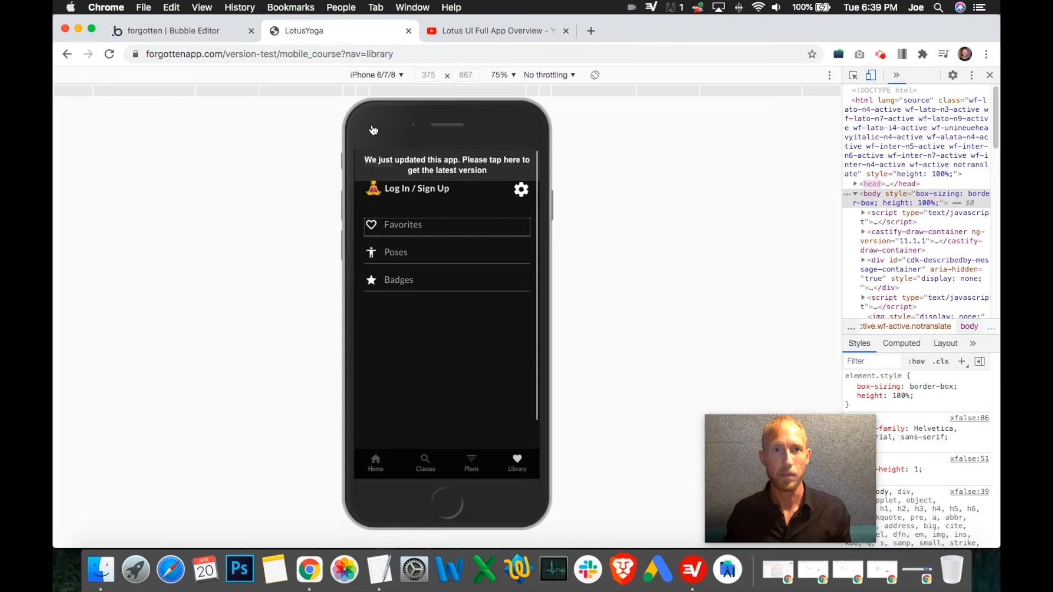
{"action": "left_click", "coordinate": [444, 166]}
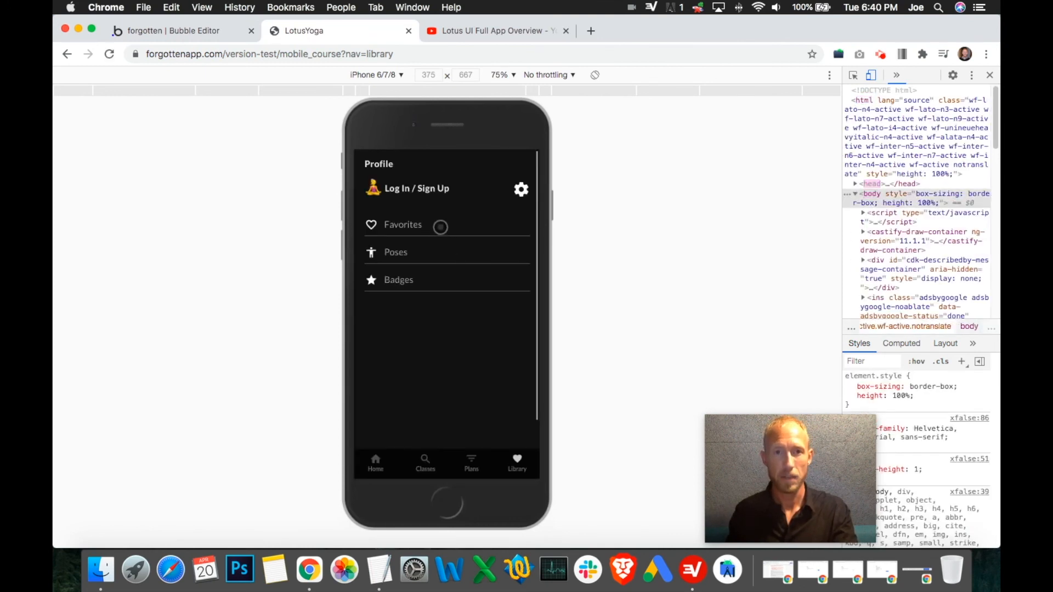
{"action": "left_click", "coordinate": [441, 226]}
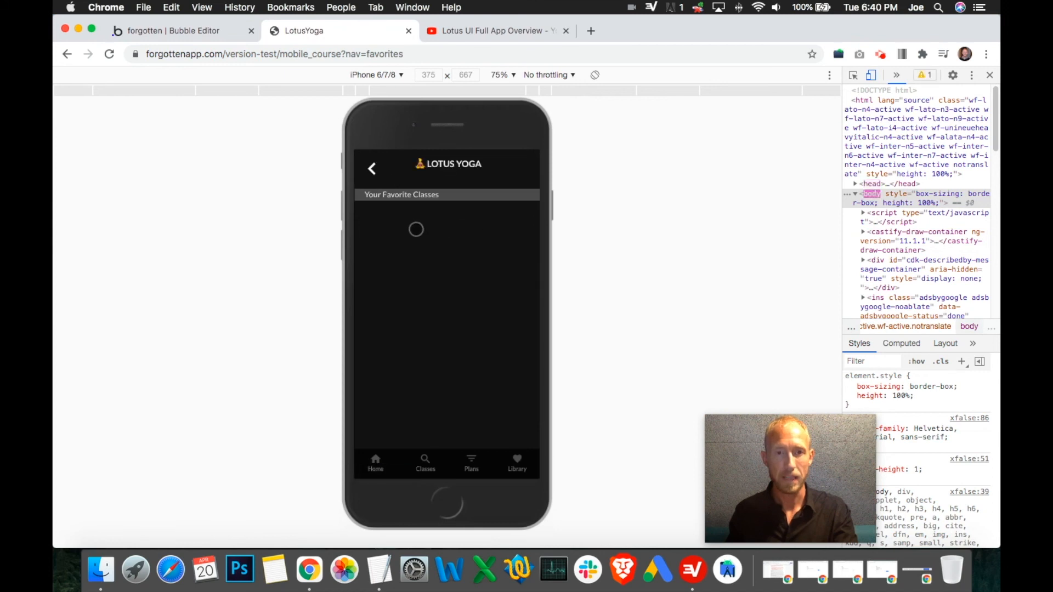
- Test scrolling on the Your Favorite Classes page, then open the Classes page
{"action": "left_click_drag", "start_coordinate": [445, 314], "coordinate": [446, 203]}
{"action": "left_click_drag", "start_coordinate": [447, 219], "coordinate": [448, 320]}
{"action": "left_click_drag", "start_coordinate": [448, 278], "coordinate": [458, 343]}
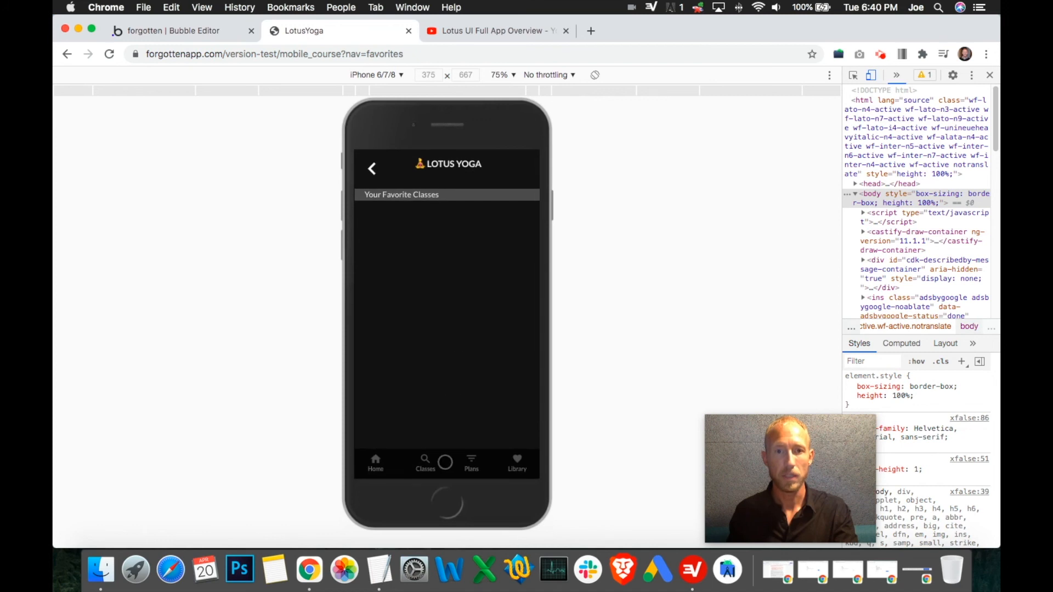
{"action": "left_click", "coordinate": [423, 462]}
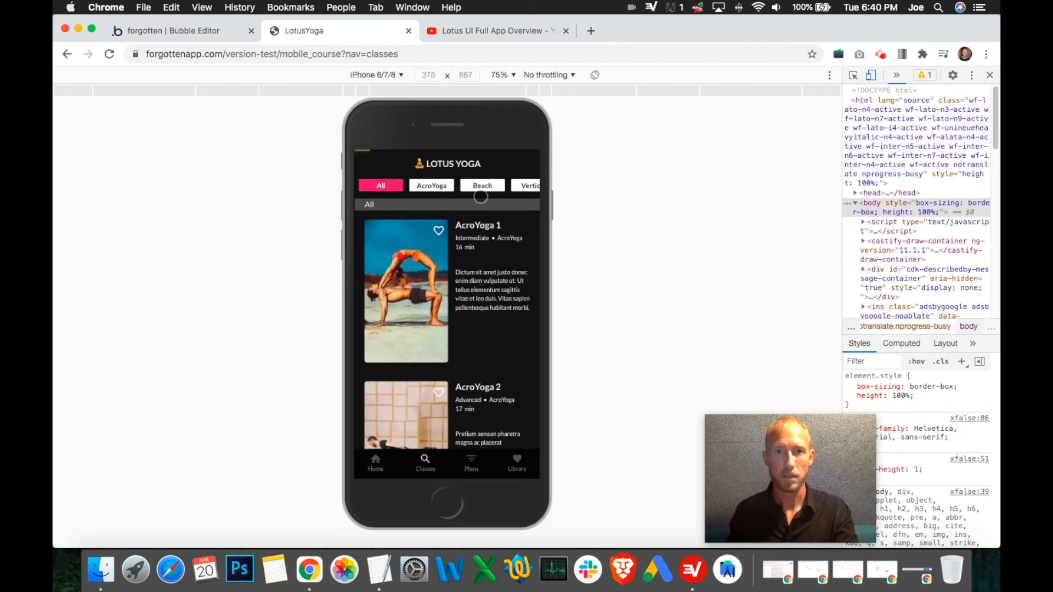
- Mark Beach Yoga 1 and Beach Yoga 2 as favorites in the Beach category and show the Vinyasa classes
{"action": "left_click", "coordinate": [481, 187]}
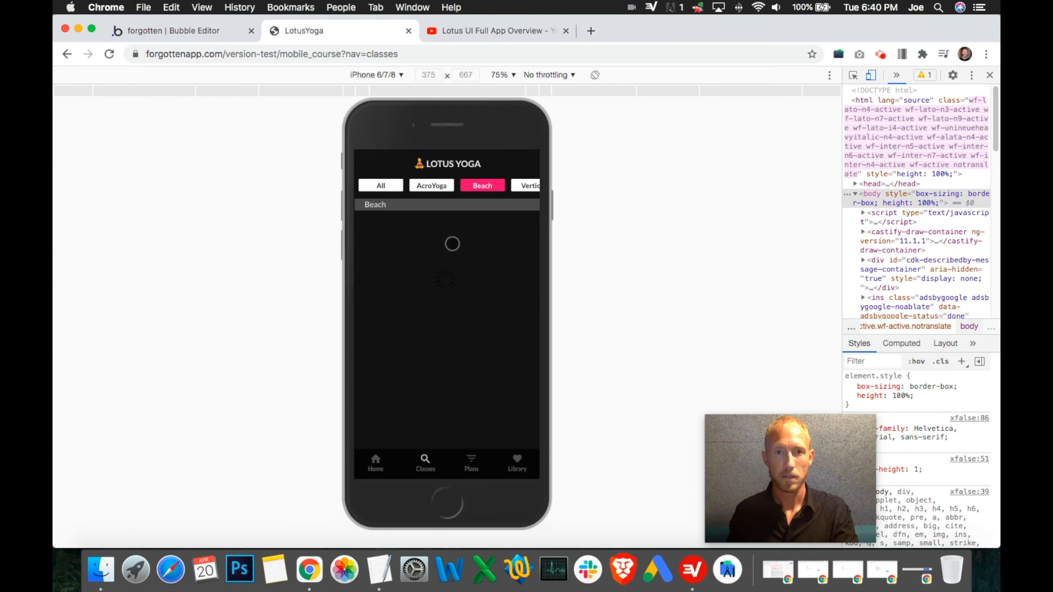
{"action": "left_click", "coordinate": [437, 229]}
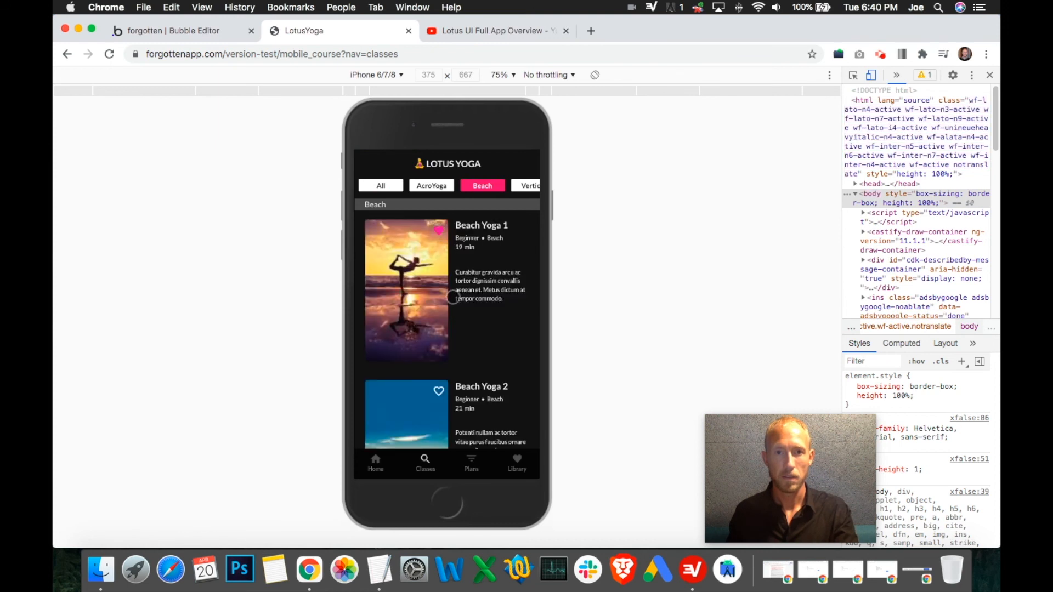
{"action": "left_click", "coordinate": [437, 392]}
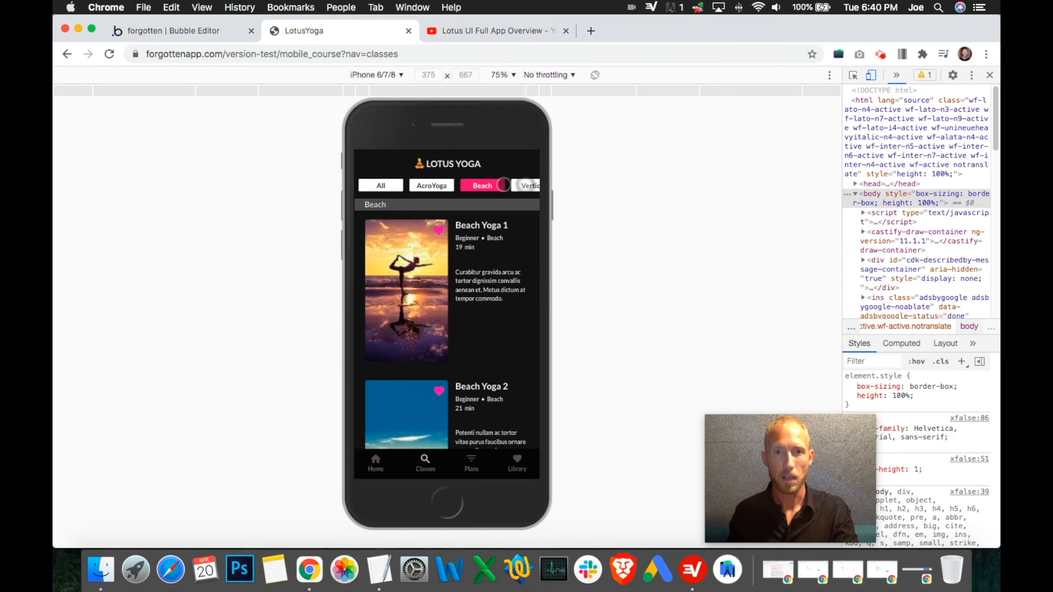
{"action": "scroll", "coordinate": [520, 182], "scroll_direction": "right", "scroll_amount": 3}
{"action": "left_click", "coordinate": [526, 187]}
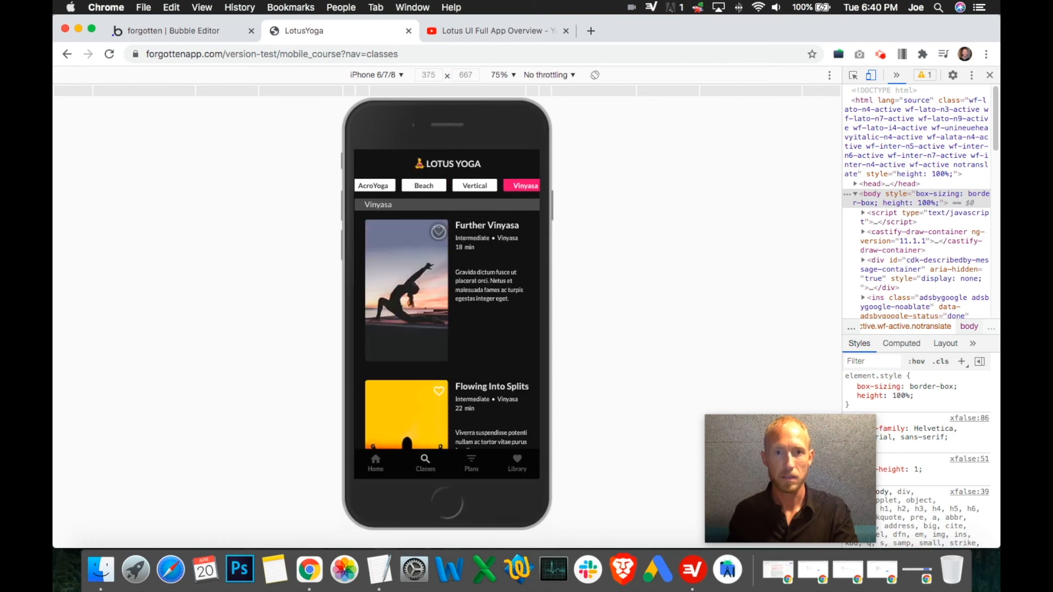
- Check the Your Favorite Classes page by opening Favorites from the Library, repeating the check once
{"action": "left_click", "coordinate": [518, 461]}
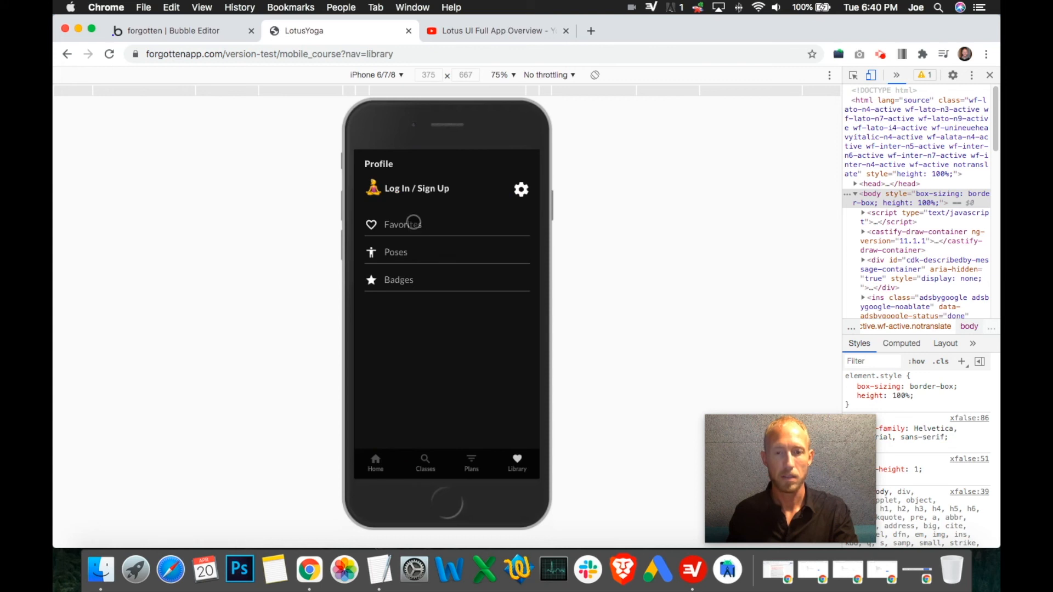
{"action": "left_click", "coordinate": [413, 222]}
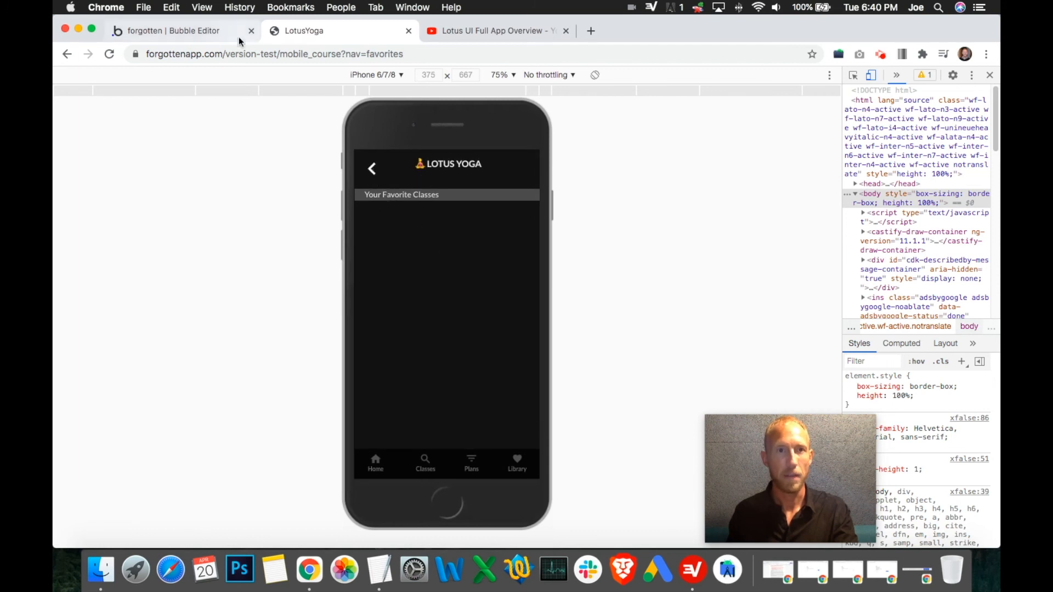
{"action": "left_click", "coordinate": [516, 464]}
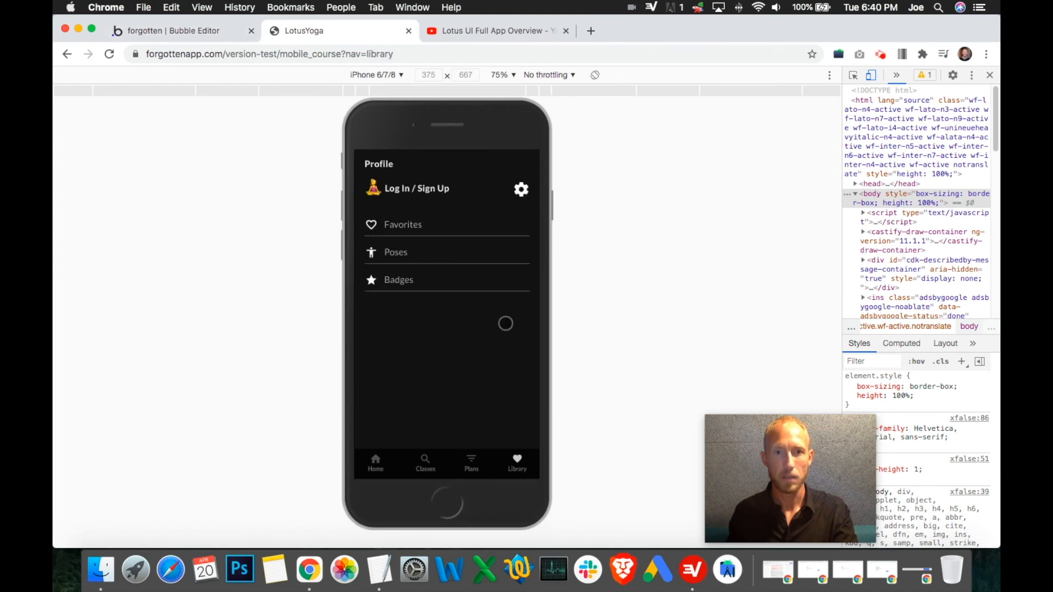
{"action": "left_click", "coordinate": [424, 221]}
- Test the Plans and Home pages, opening the More About Asanas class from Picks for you and returning to Home
{"action": "left_click", "coordinate": [519, 460]}
{"action": "left_click", "coordinate": [467, 459]}
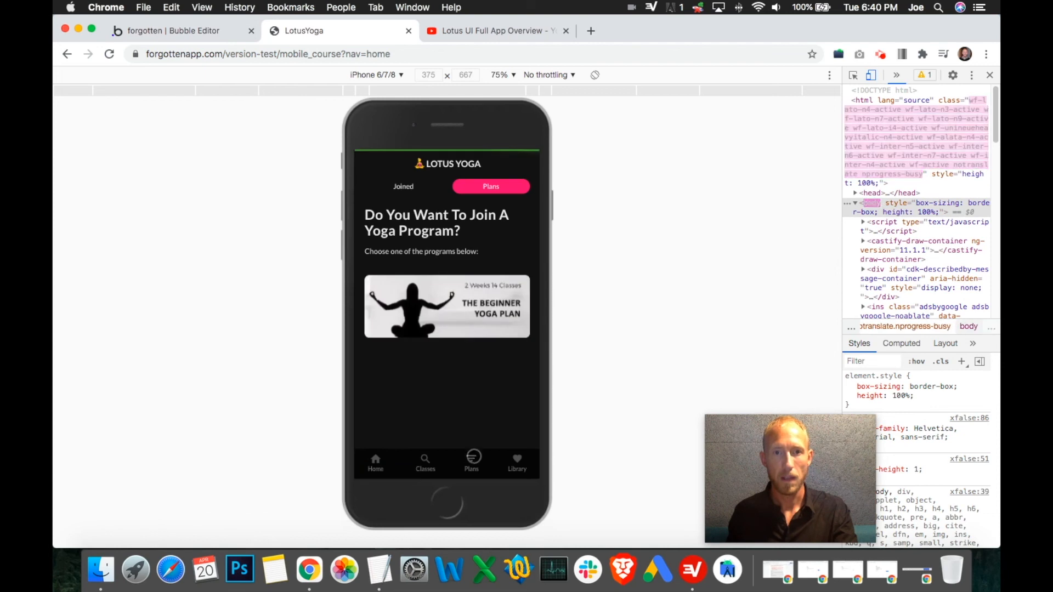
{"action": "left_click", "coordinate": [472, 461]}
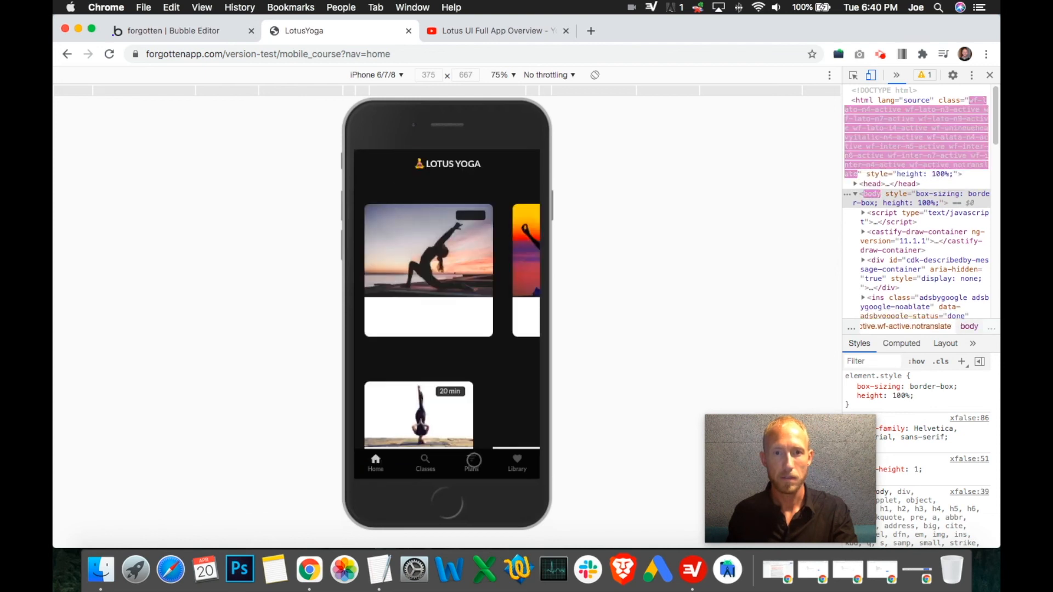
{"action": "left_click", "coordinate": [472, 462]}
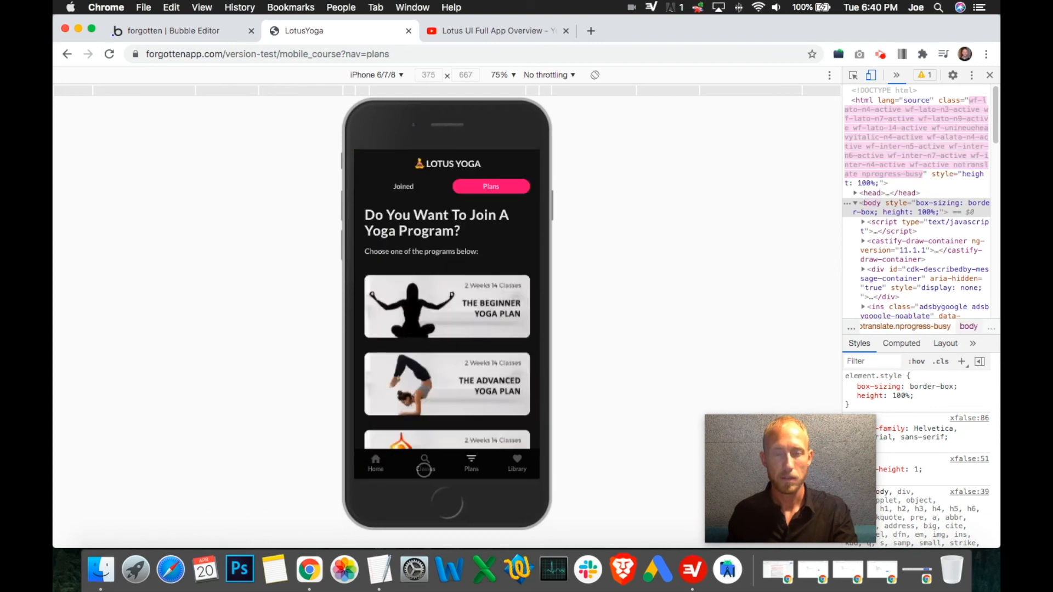
{"action": "left_click_drag", "start_coordinate": [457, 279], "coordinate": [337, 262]}
{"action": "left_click", "coordinate": [465, 256]}
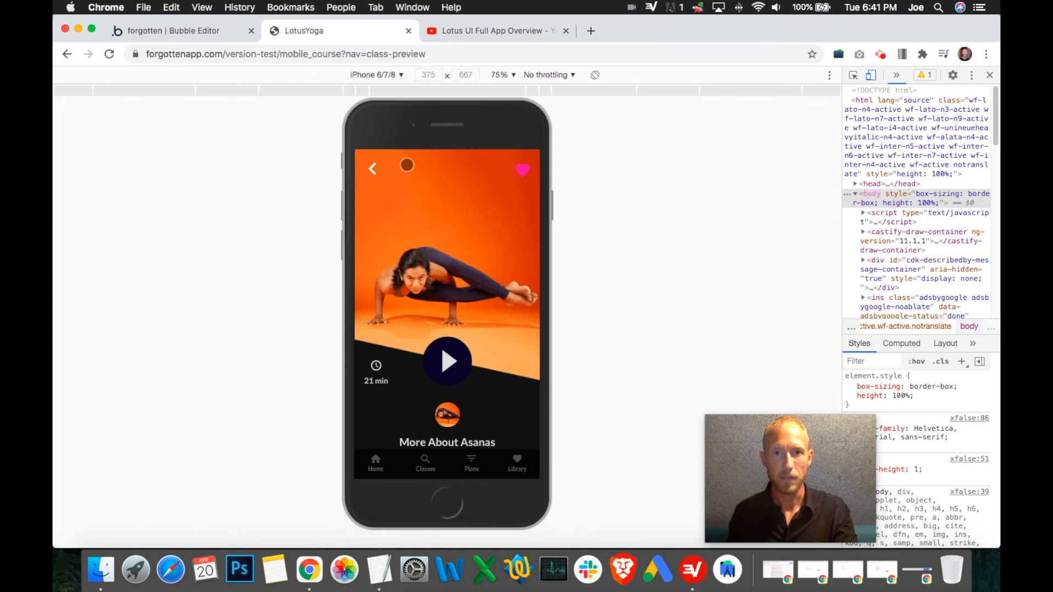
{"action": "left_click", "coordinate": [382, 186]}
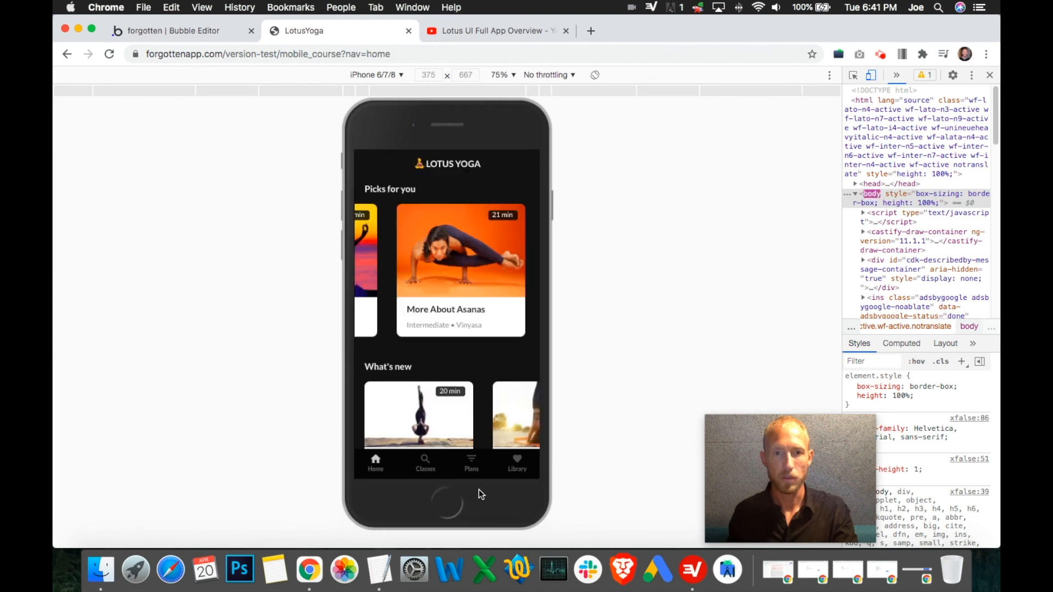
- Open the Essential Beach Yoga Plan from Plans and examine the favorite hearts on its daily classes
{"action": "left_click", "coordinate": [472, 458]}
{"action": "scroll", "coordinate": [467, 389], "scroll_direction": "down", "scroll_amount": 3}
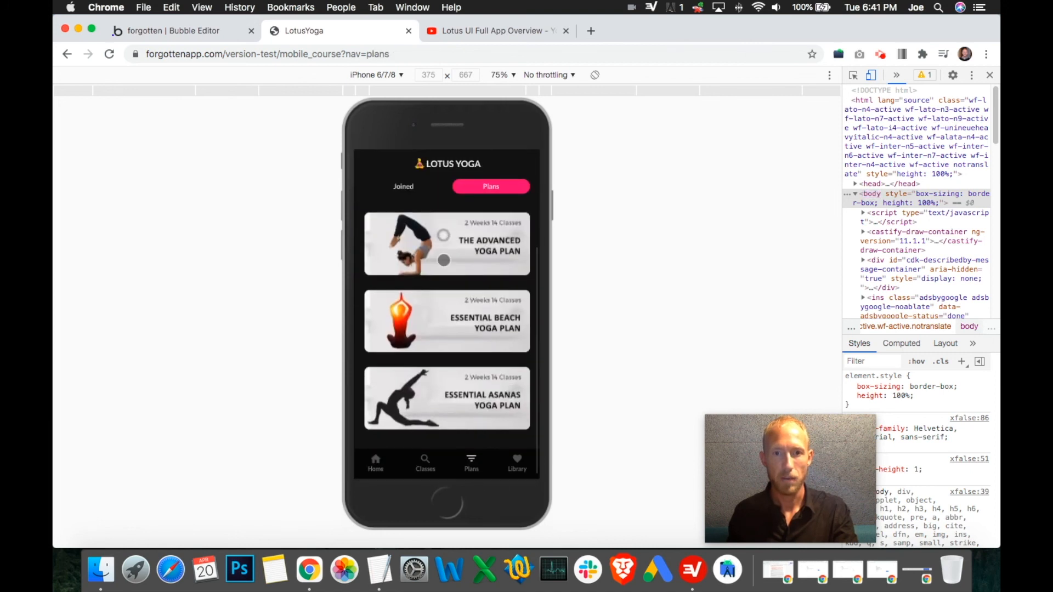
{"action": "left_click", "coordinate": [450, 310]}
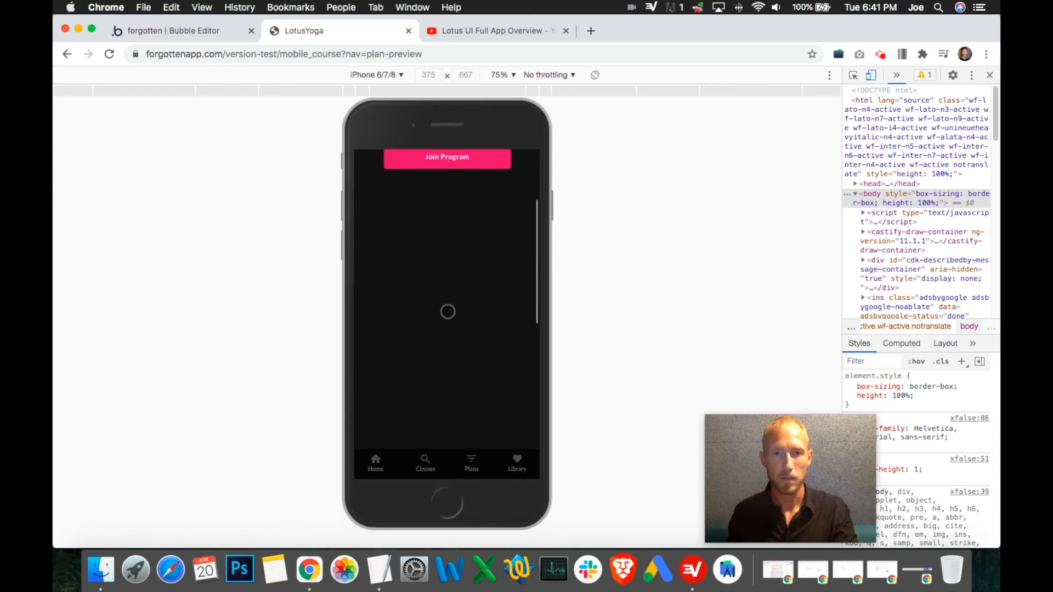
{"action": "scroll", "coordinate": [483, 307], "scroll_direction": "down", "scroll_amount": 10}
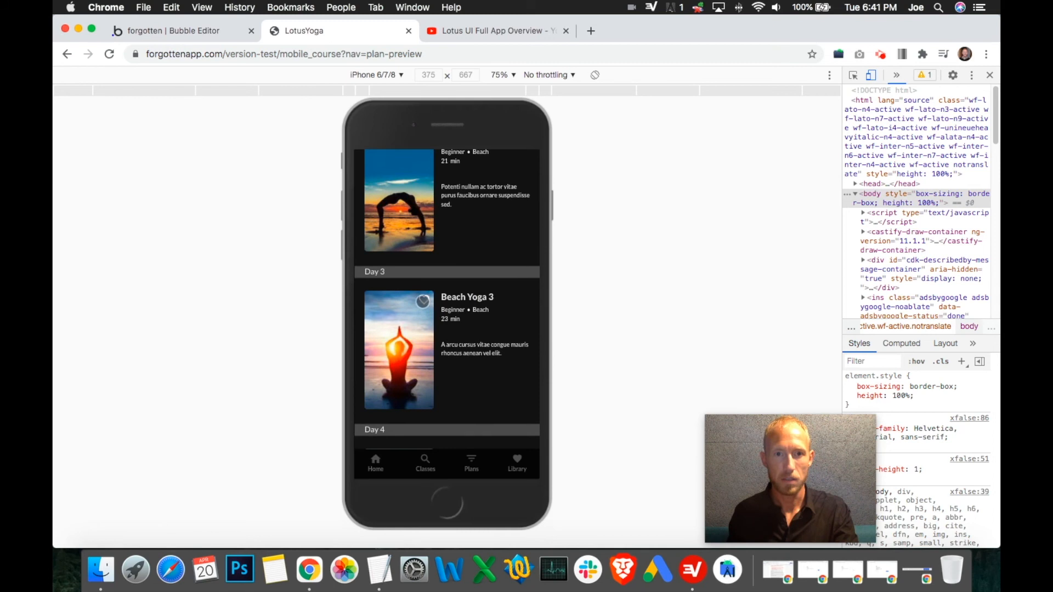
{"action": "scroll", "coordinate": [493, 417], "scroll_direction": "up", "scroll_amount": 5}
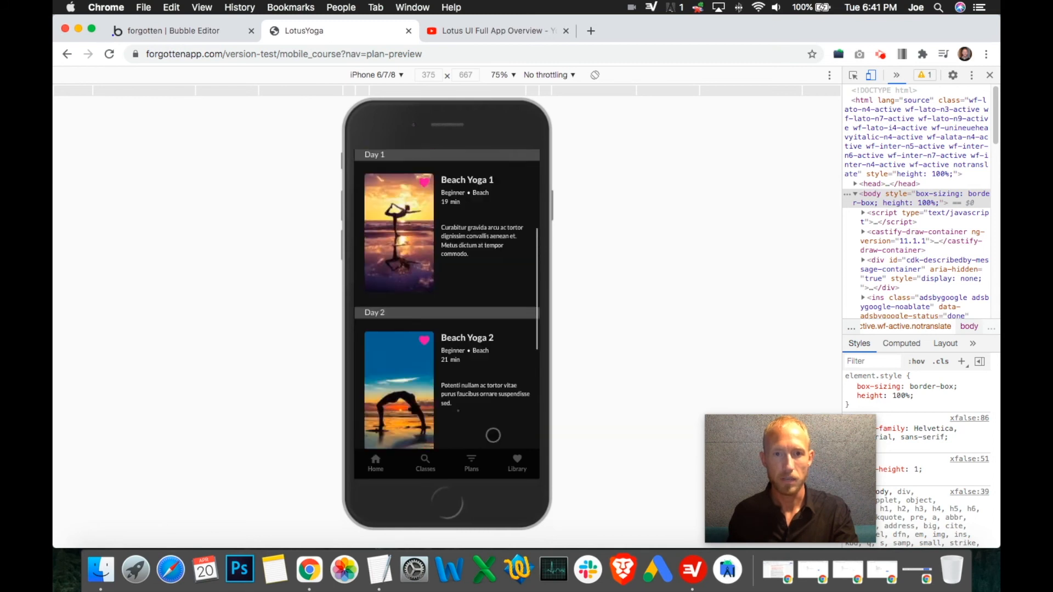
- Recheck Favorites from the Library in the preview and return to the Bubble editor, dismissing the disk space alert
{"action": "left_click", "coordinate": [516, 459]}
{"action": "left_click", "coordinate": [426, 225]}
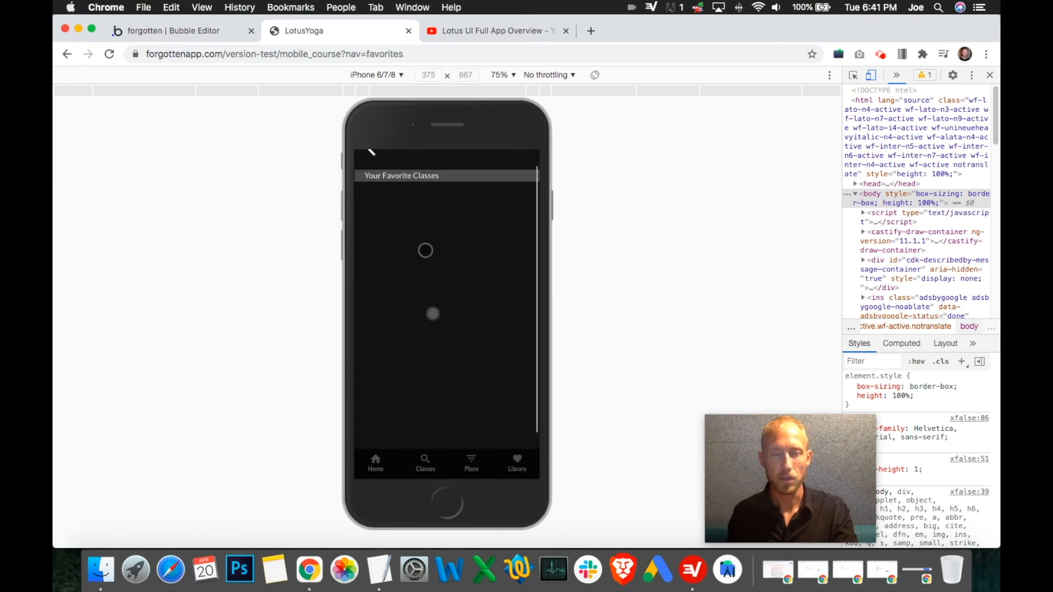
{"action": "left_click", "coordinate": [173, 30]}
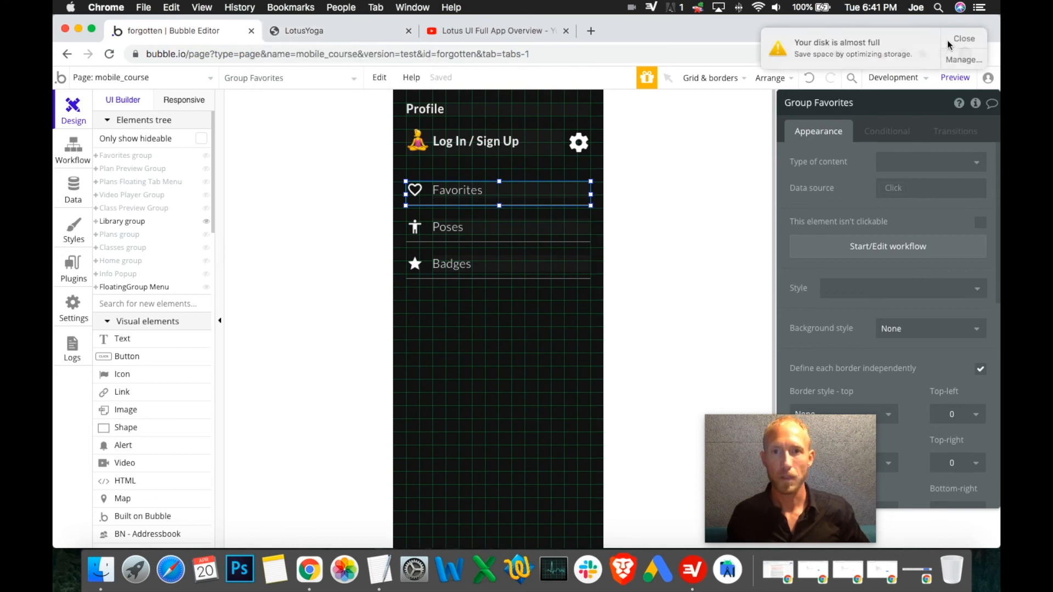
{"action": "left_click", "coordinate": [965, 37]}
{"action": "left_click", "coordinate": [332, 31]}
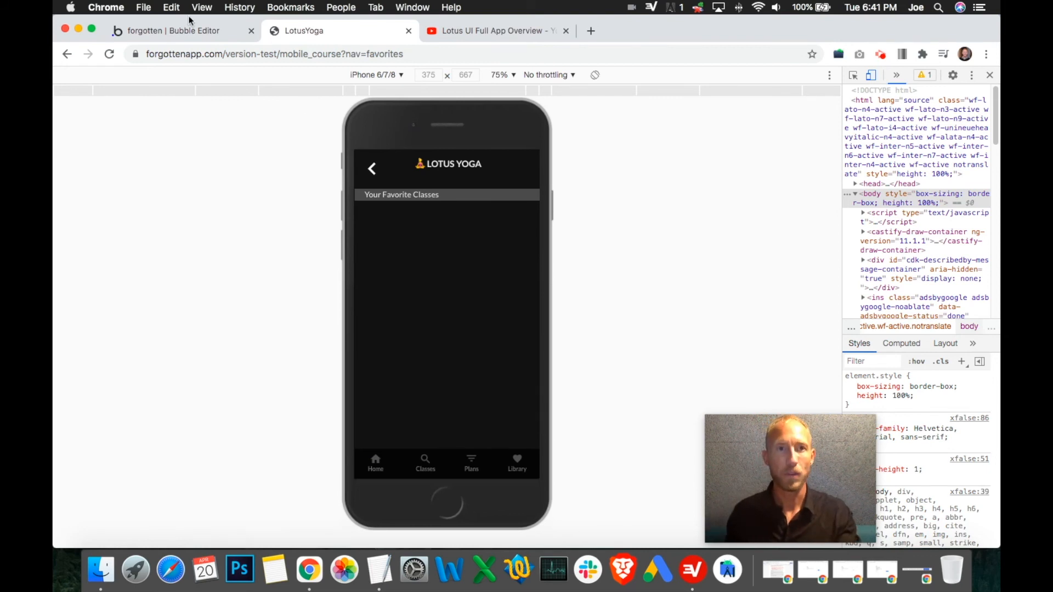
{"action": "left_click", "coordinate": [199, 37]}
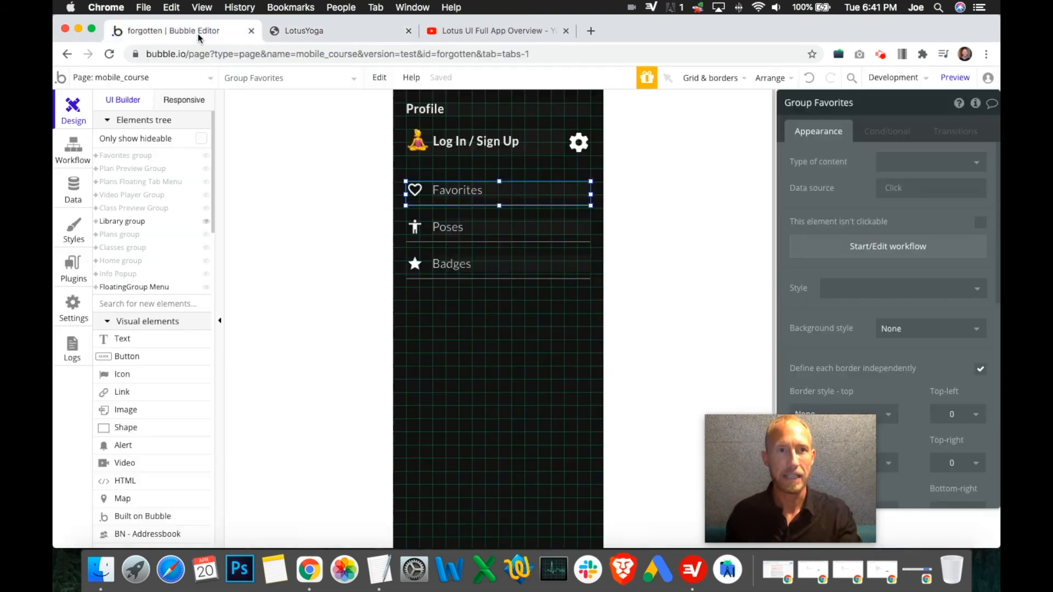
- Open the All Users view in the app data and run the app as the second listed user
{"action": "left_click", "coordinate": [521, 147]}
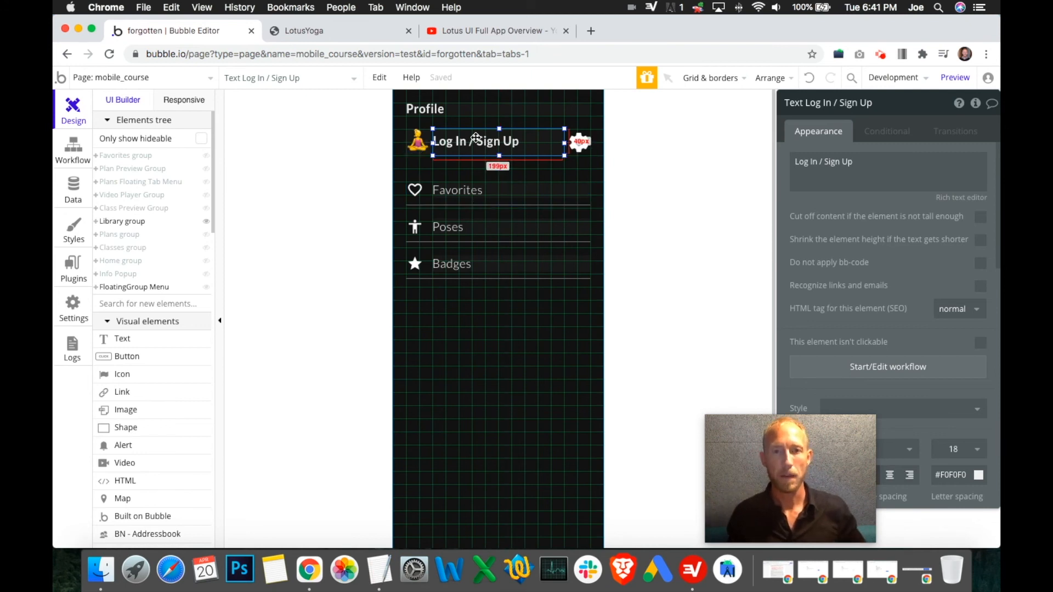
{"action": "left_click", "coordinate": [481, 206]}
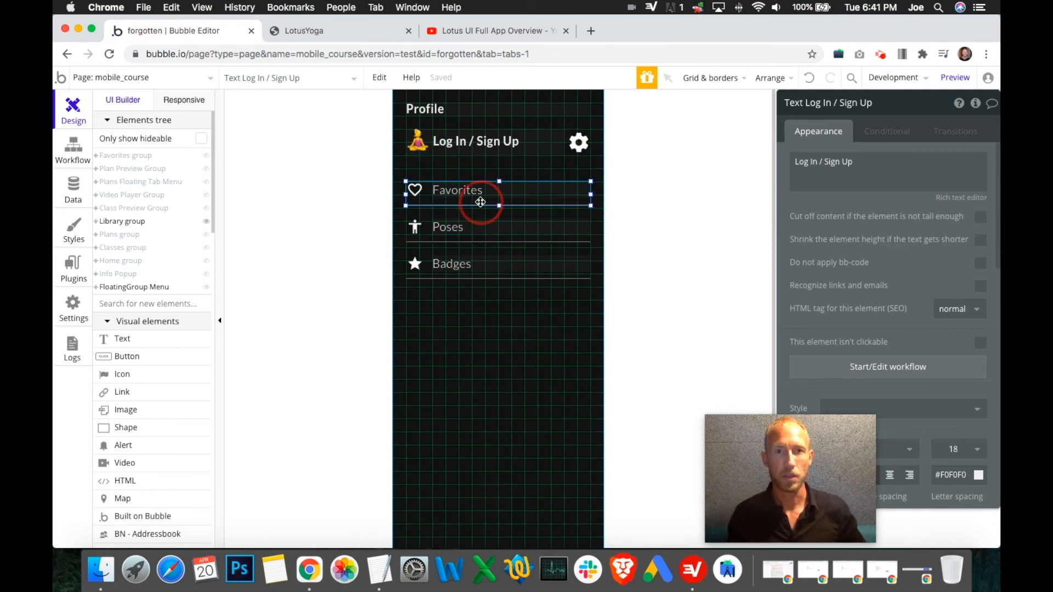
{"action": "left_click", "coordinate": [75, 191]}
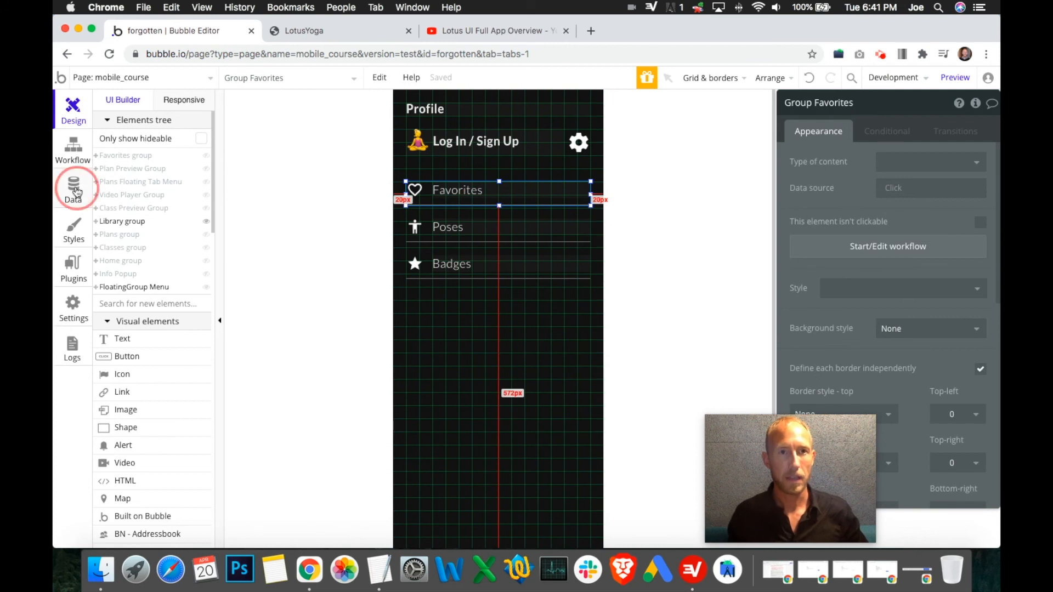
{"action": "left_click", "coordinate": [291, 134]}
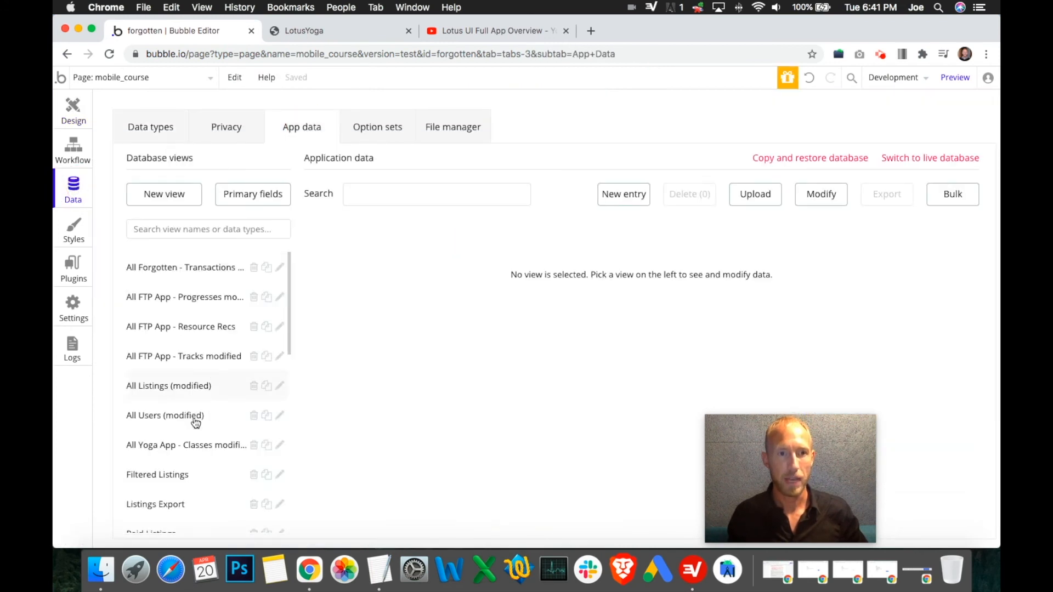
{"action": "scroll", "coordinate": [196, 459], "scroll_direction": "down", "scroll_amount": 5}
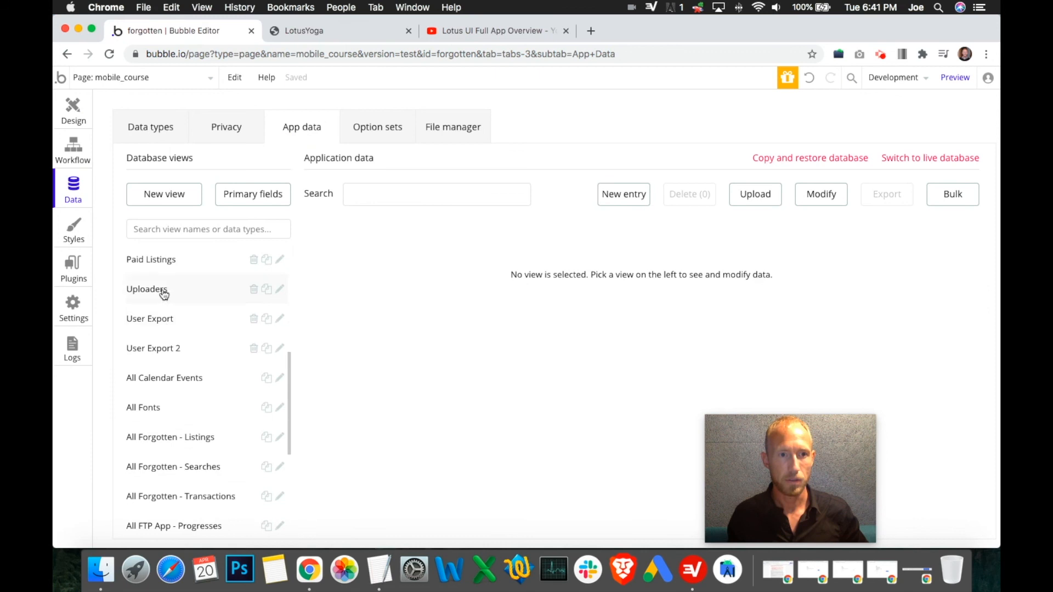
{"action": "scroll", "coordinate": [190, 381], "scroll_direction": "down", "scroll_amount": 4}
{"action": "left_click", "coordinate": [161, 402]}
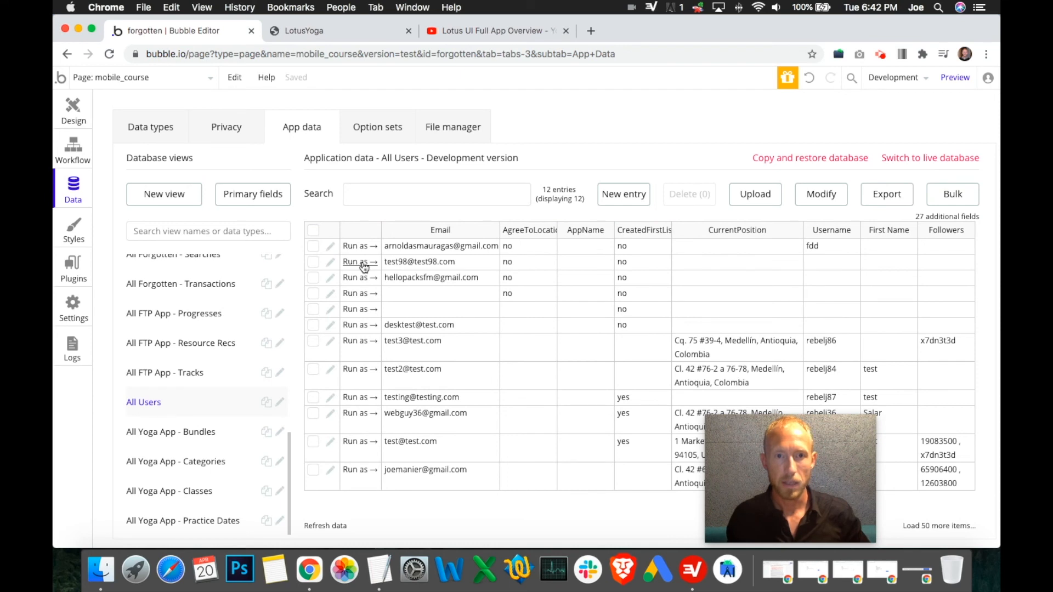
{"action": "left_click", "coordinate": [362, 263]}
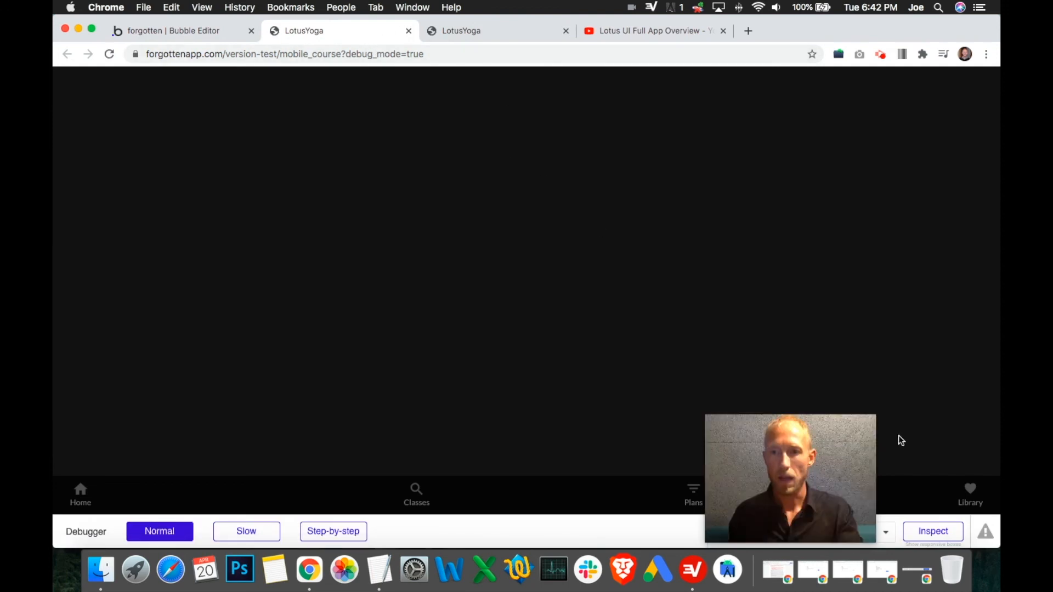
{"action": "left_click_drag", "start_coordinate": [811, 465], "coordinate": [451, 363]}
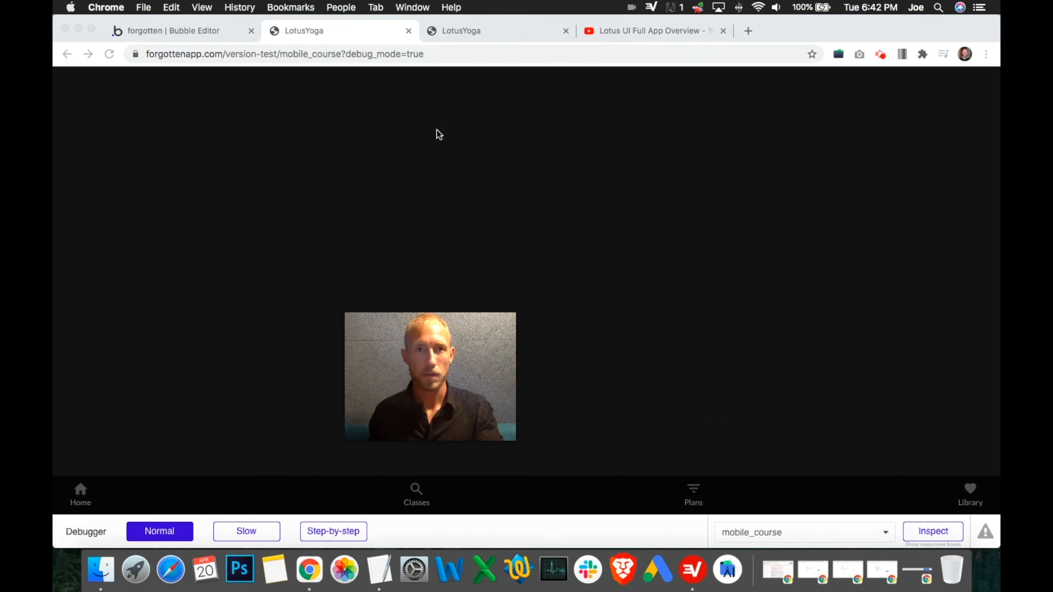
- Copy nav=favorites from the other LotusYoga preview's URL and append &nav=favorites to the debug-mode URL
{"action": "left_click", "coordinate": [475, 31]}
{"action": "left_click", "coordinate": [355, 54]}
{"action": "left_click", "coordinate": [386, 54]}
{"action": "left_click_drag", "start_coordinate": [374, 53], "coordinate": [468, 53]}
{"action": "key", "text": "super+c"}
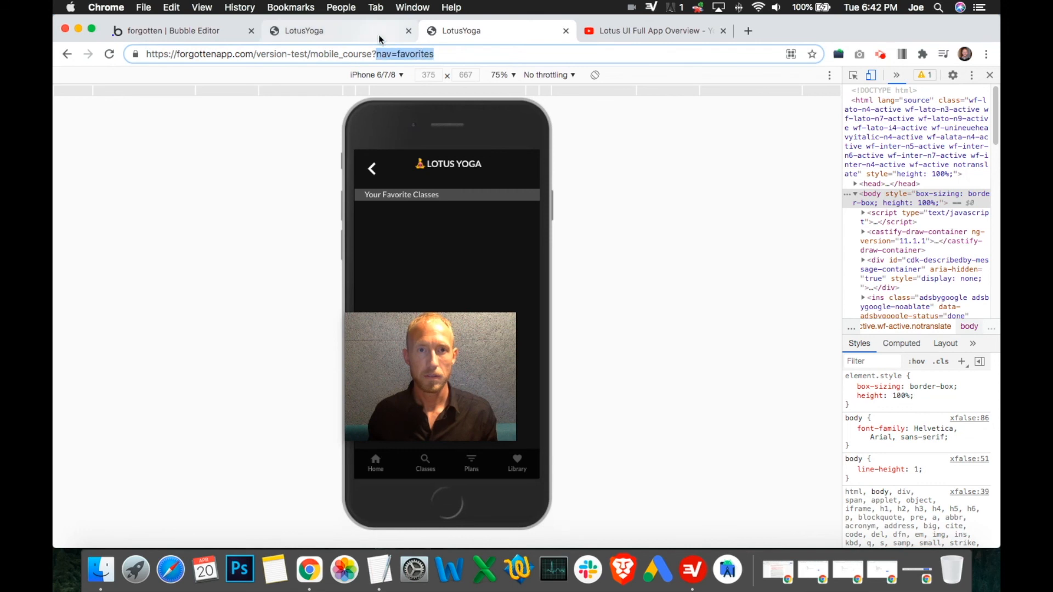
{"action": "left_click", "coordinate": [382, 39]}
{"action": "left_click", "coordinate": [479, 57]}
{"action": "left_click", "coordinate": [479, 56]}
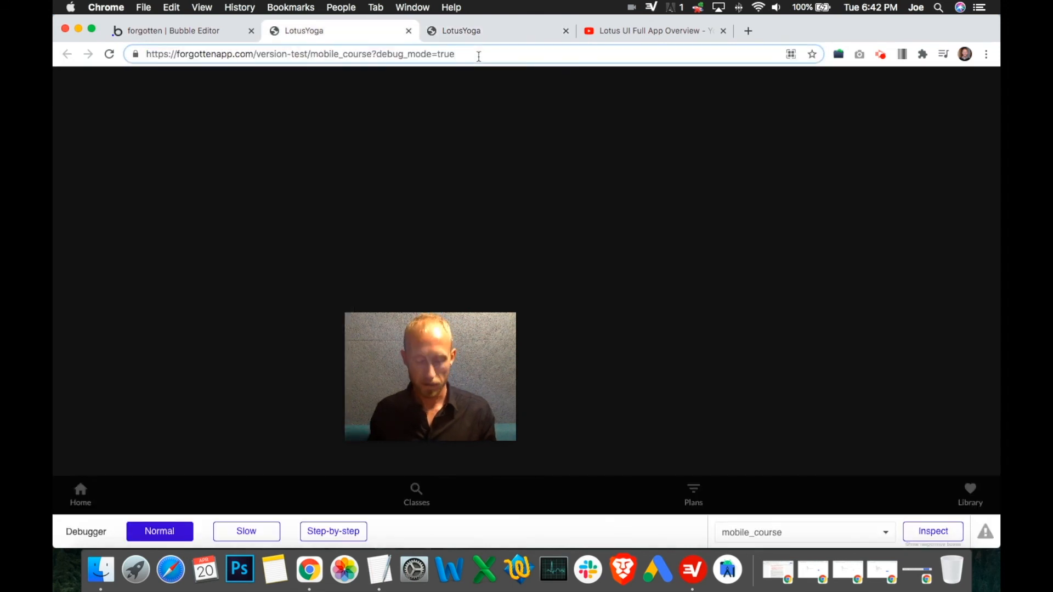
{"action": "type", "text": "&"}
{"action": "key", "text": "super+v"}
- Change the debug-mode URL's nav parameter to library, load the page, and open Favorites from the Library
{"action": "double_click", "coordinate": [505, 54]}
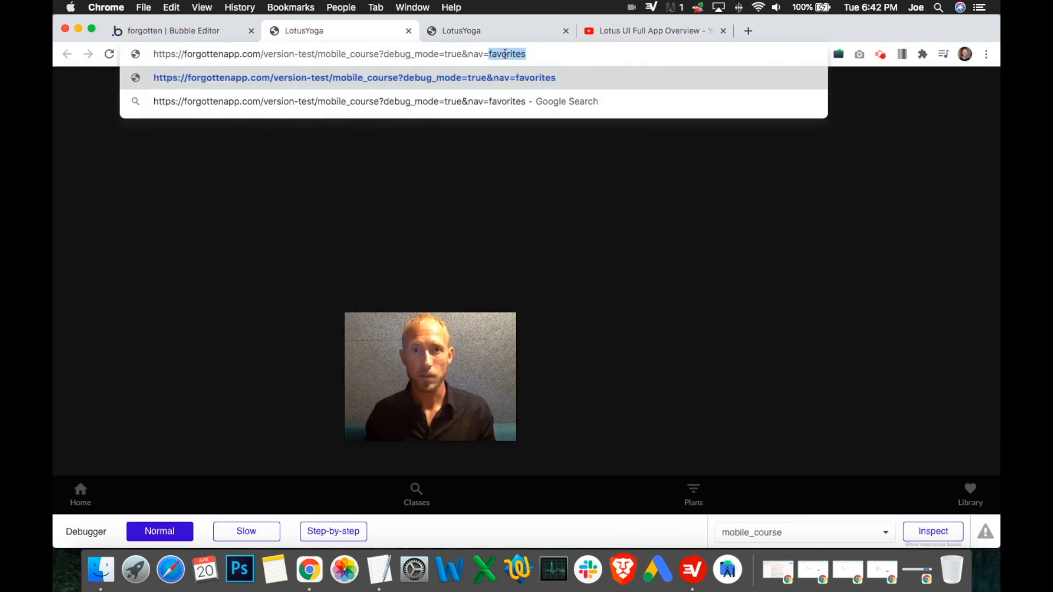
{"action": "type", "text": "lir"}
{"action": "key", "text": "BackSpace"}
{"action": "type", "text": "birary"}
{"action": "key", "text": "Return"}
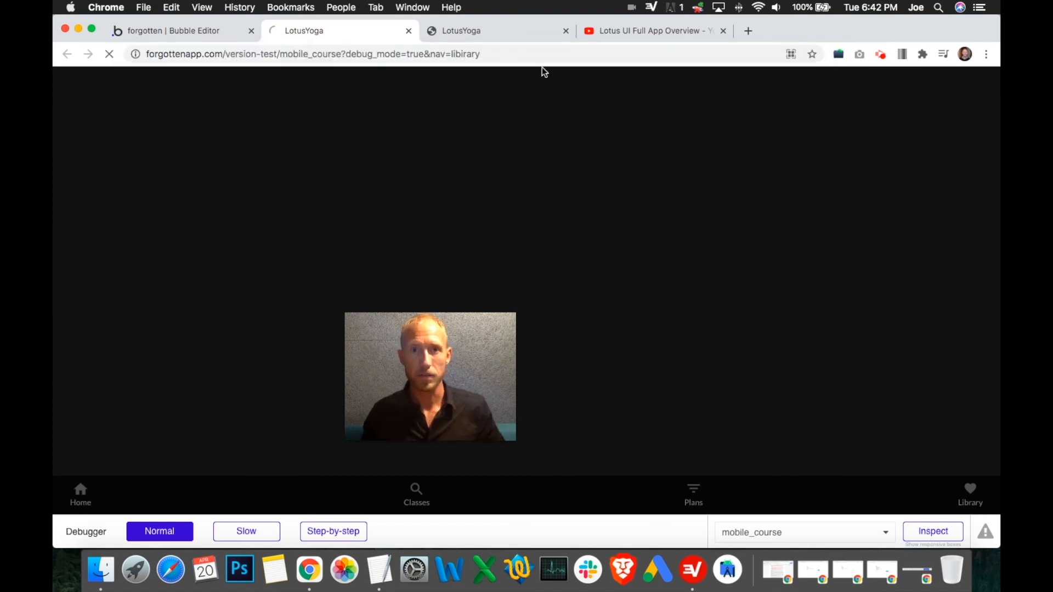
{"action": "left_click", "coordinate": [467, 54]}
{"action": "left_click", "coordinate": [466, 54]}
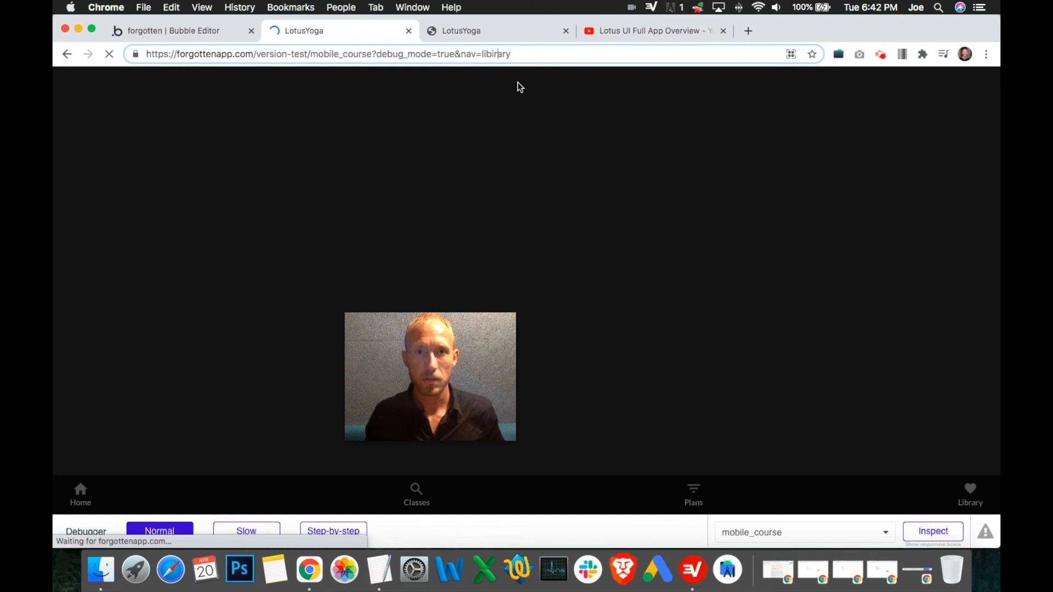
{"action": "key", "text": "BackSpace"}
{"action": "key", "text": "Return"}
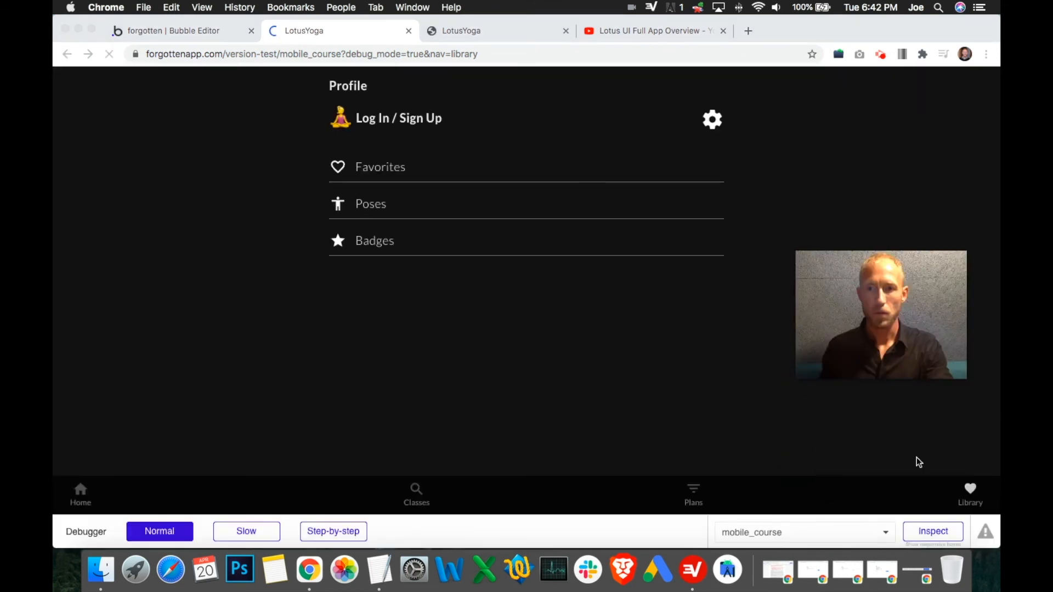
{"action": "left_click", "coordinate": [385, 172]}
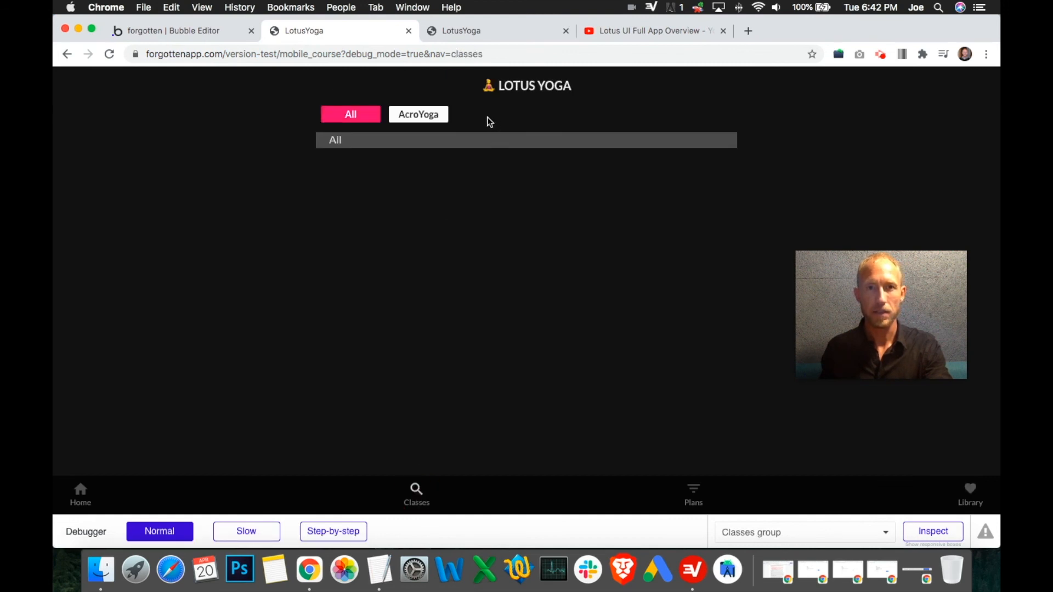
- Filter the classes by Beach, favorite Beach Yoga 1, and return to the All category
{"action": "left_click", "coordinate": [480, 118]}
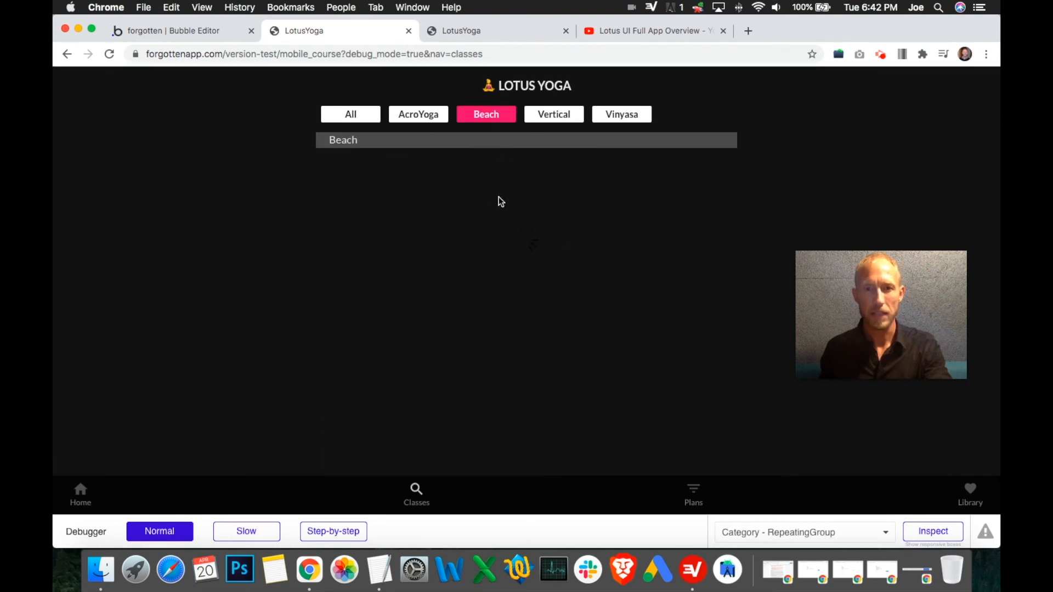
{"action": "left_click", "coordinate": [516, 174]}
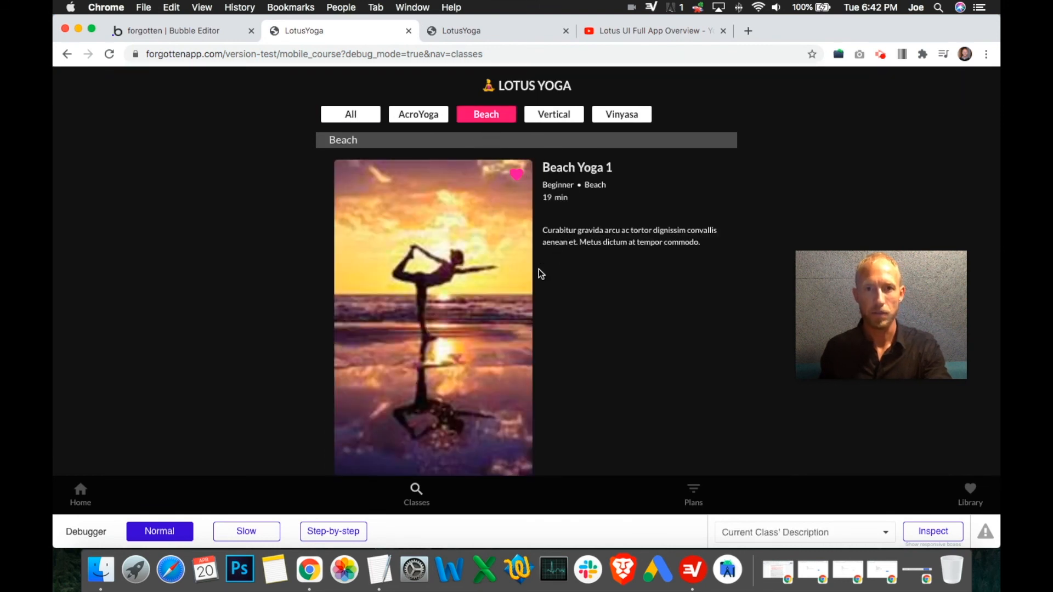
{"action": "left_click_drag", "start_coordinate": [540, 163], "coordinate": [603, 243]}
{"action": "scroll", "coordinate": [549, 291], "scroll_direction": "down", "scroll_amount": 5}
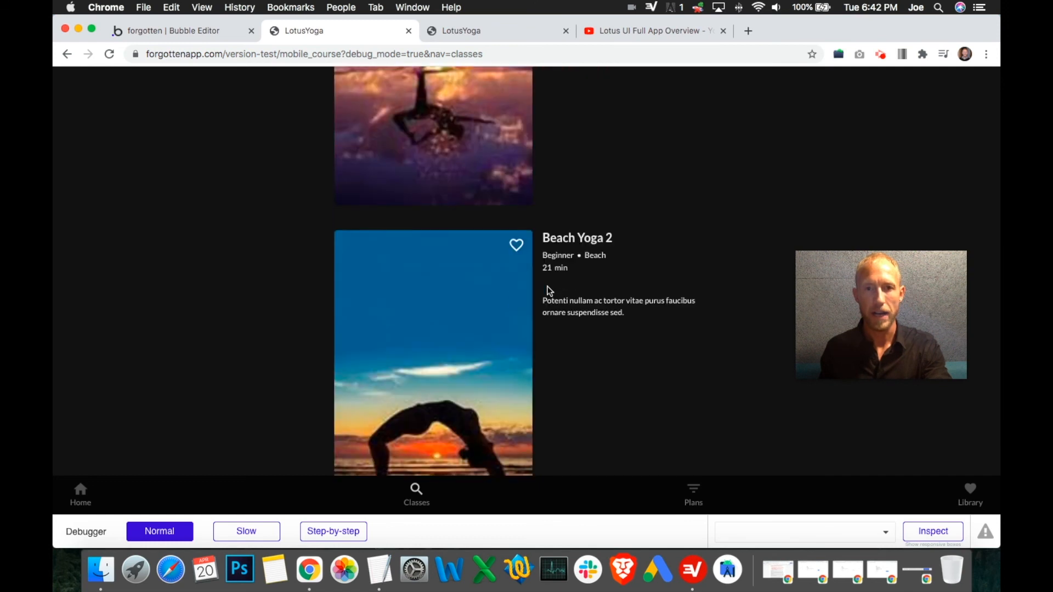
{"action": "scroll", "coordinate": [574, 239], "scroll_direction": "up", "scroll_amount": 5}
{"action": "left_click", "coordinate": [351, 114]}
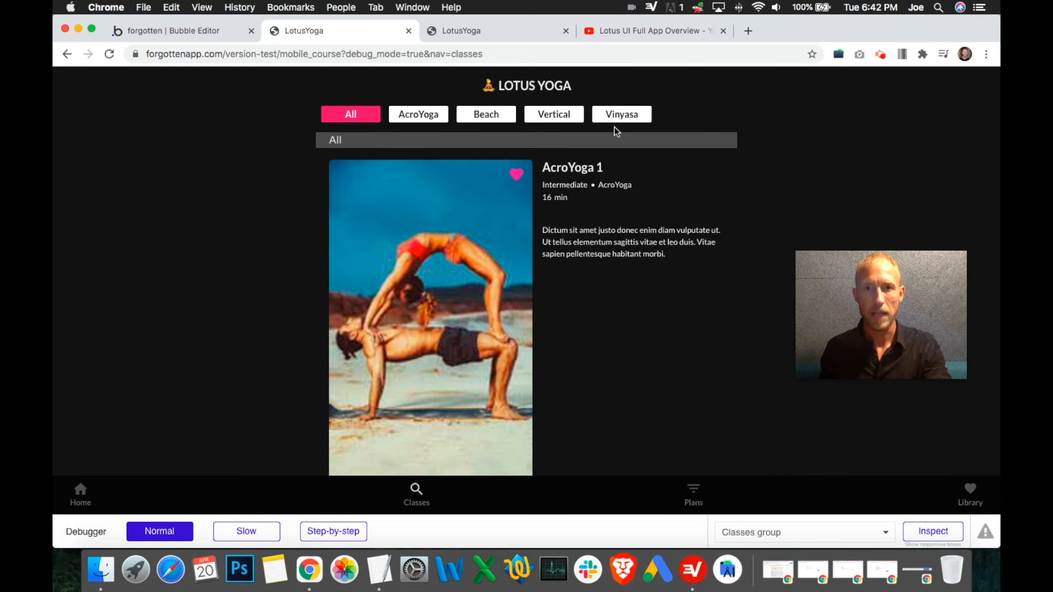
- Filter the classes by Vinyasa, then open Further Vinyasa from Home and mark it as a favorite
{"action": "left_click", "coordinate": [626, 115]}
{"action": "left_click_drag", "start_coordinate": [541, 165], "coordinate": [611, 185]}
{"action": "left_click", "coordinate": [528, 174]}
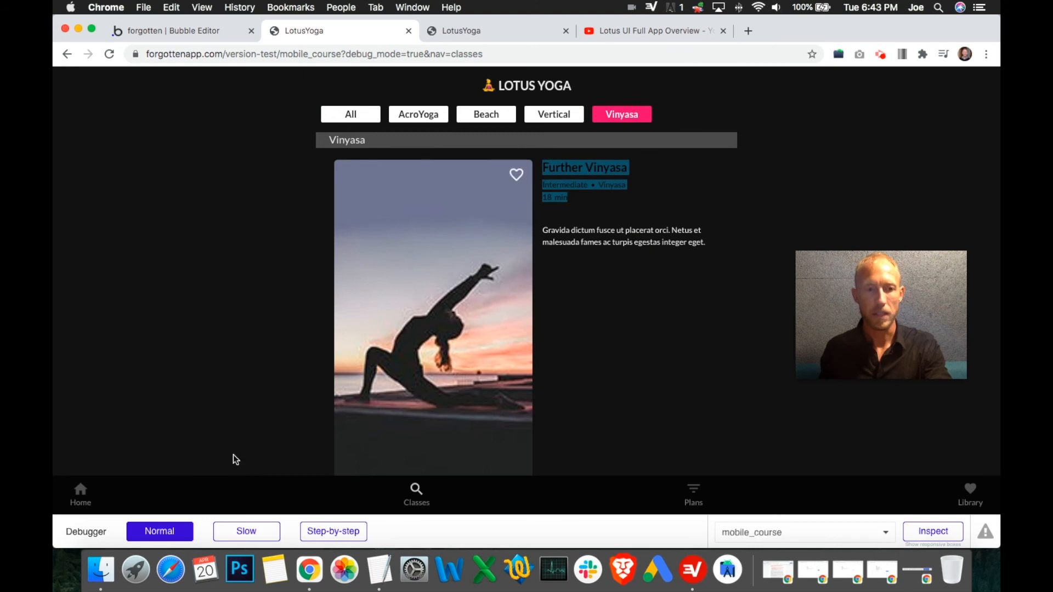
{"action": "left_click", "coordinate": [83, 493]}
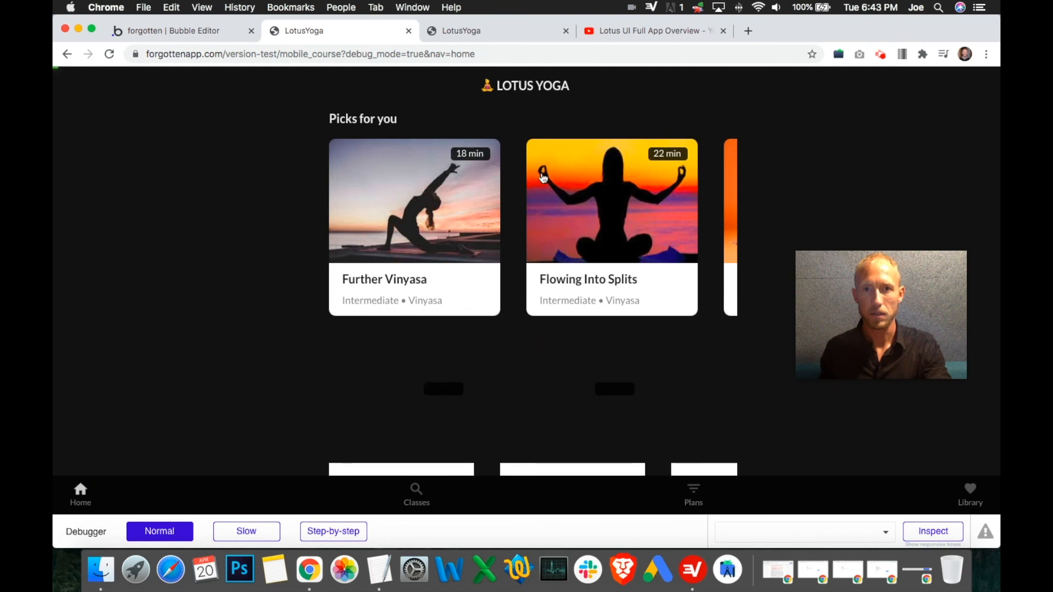
{"action": "left_click", "coordinate": [434, 191]}
{"action": "left_click", "coordinate": [704, 98]}
- Open Favorites from the Library and check the Your Favorite Classes list
{"action": "left_click", "coordinate": [968, 491]}
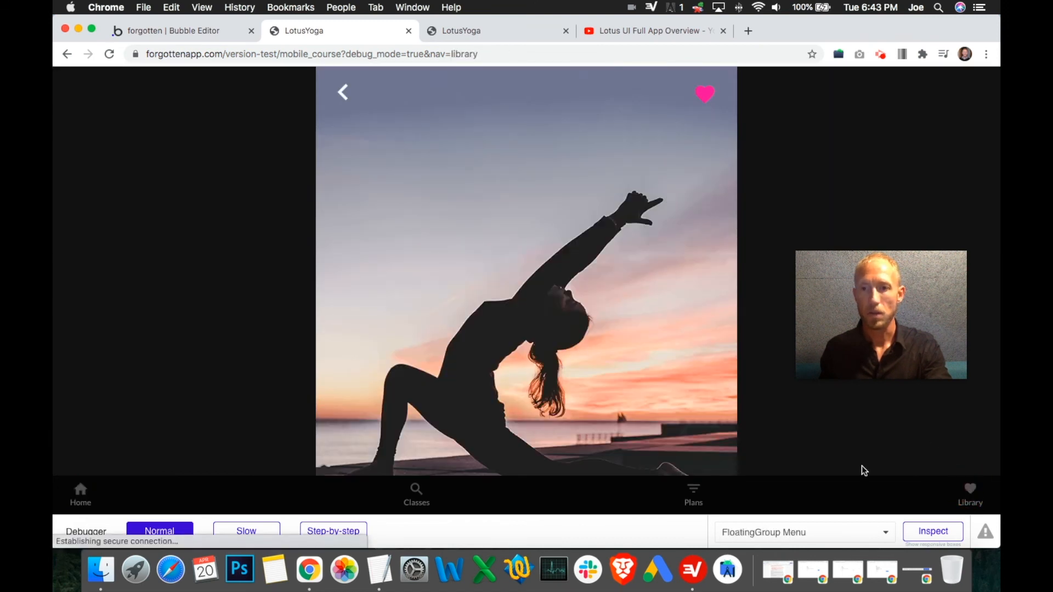
{"action": "left_click", "coordinate": [413, 171]}
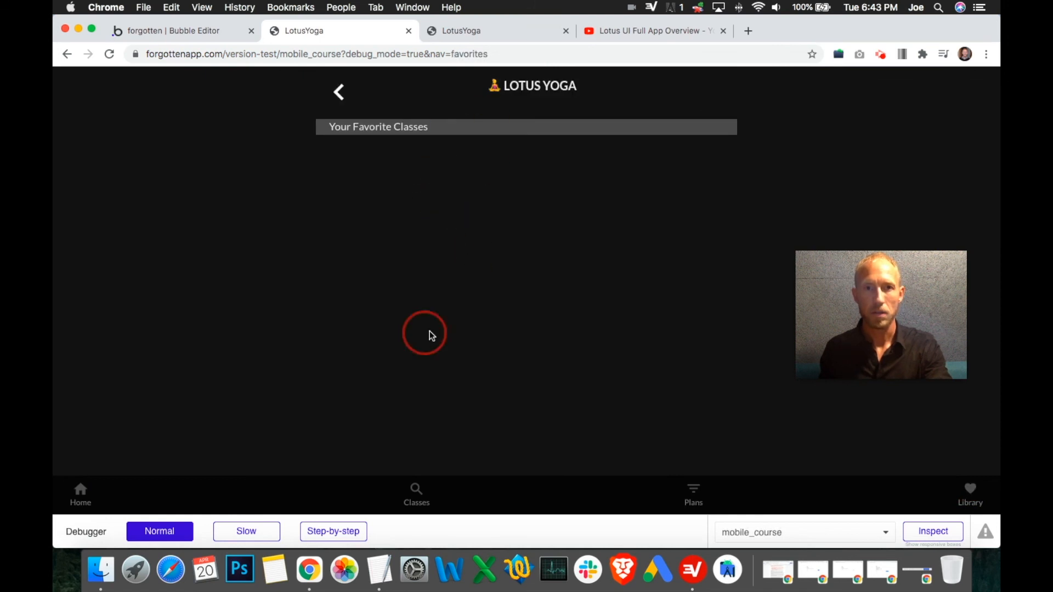
{"action": "left_click_drag", "start_coordinate": [438, 152], "coordinate": [429, 160]}
{"action": "left_click", "coordinate": [390, 214]}
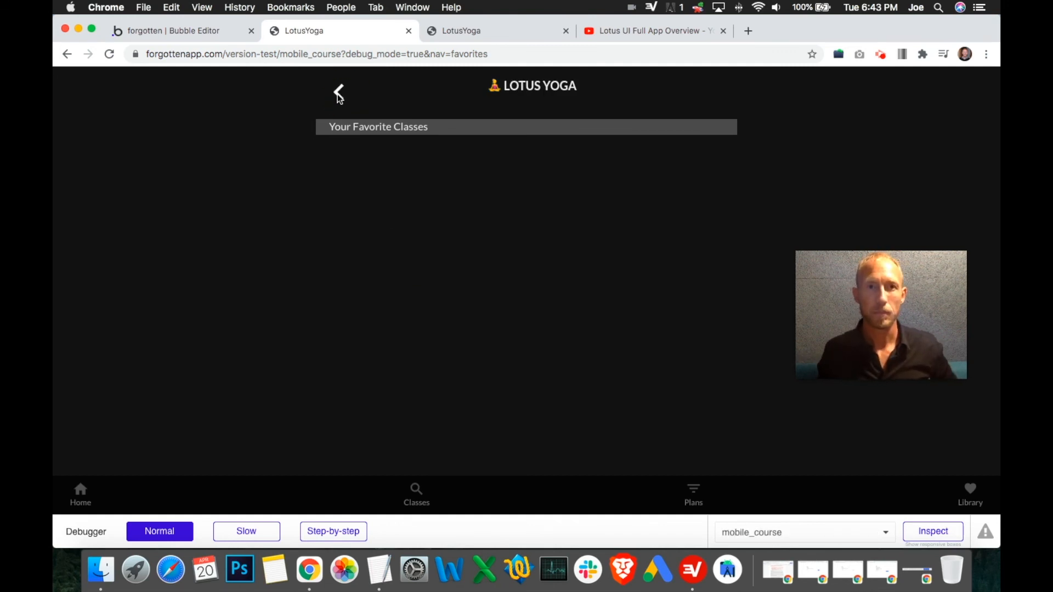
{"action": "left_click", "coordinate": [394, 239]}
- Look through the Joined and Plans views of the Plans page
{"action": "left_click", "coordinate": [694, 500]}
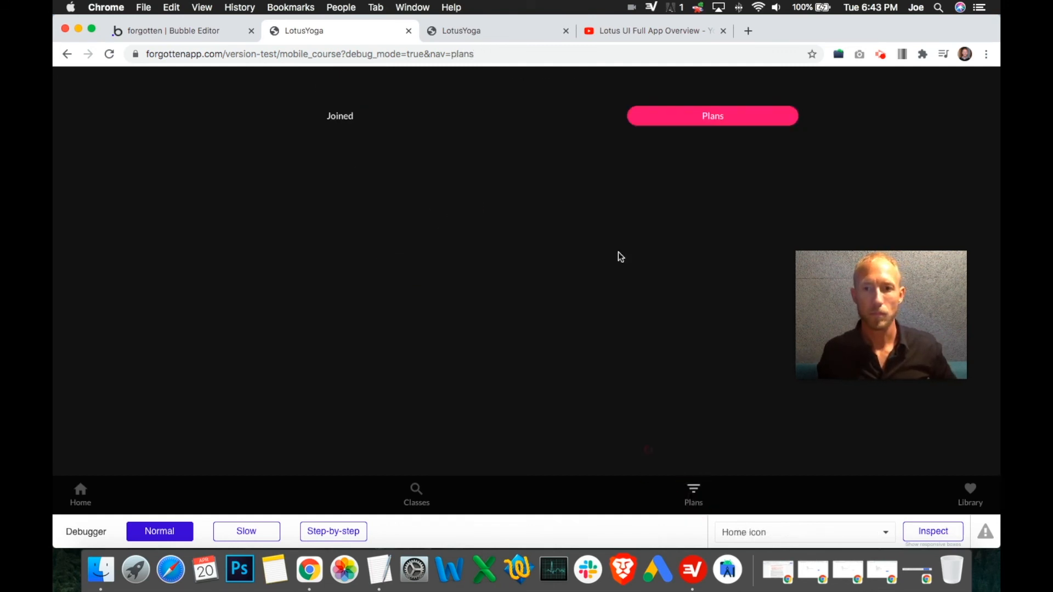
{"action": "left_click", "coordinate": [708, 262]}
{"action": "left_click", "coordinate": [631, 207]}
{"action": "left_click", "coordinate": [568, 392]}
{"action": "left_click", "coordinate": [331, 128]}
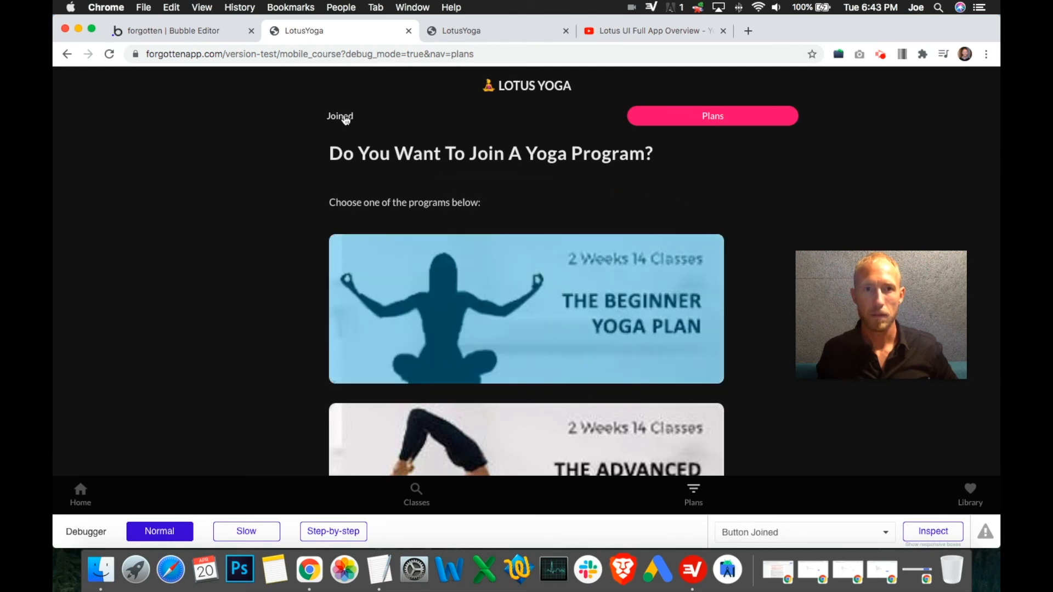
{"action": "left_click", "coordinate": [345, 117]}
{"action": "left_click", "coordinate": [714, 152]}
{"action": "left_click", "coordinate": [661, 170]}
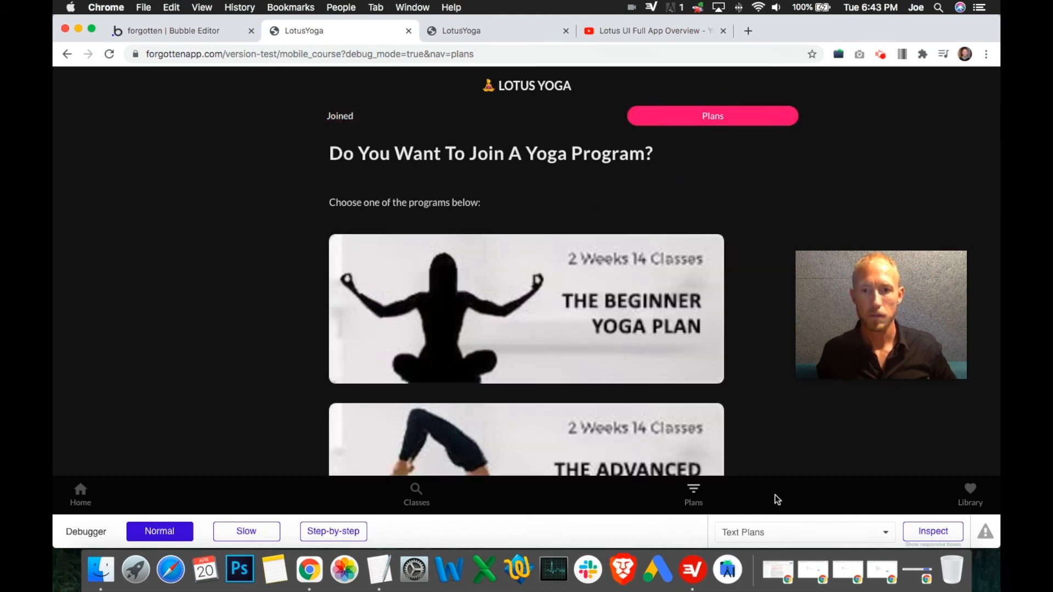
- Reopen Favorites from the Library, start the debugger's inspector, enlarge its pane, and open the element list
{"action": "left_click", "coordinate": [973, 497]}
{"action": "left_click", "coordinate": [381, 170]}
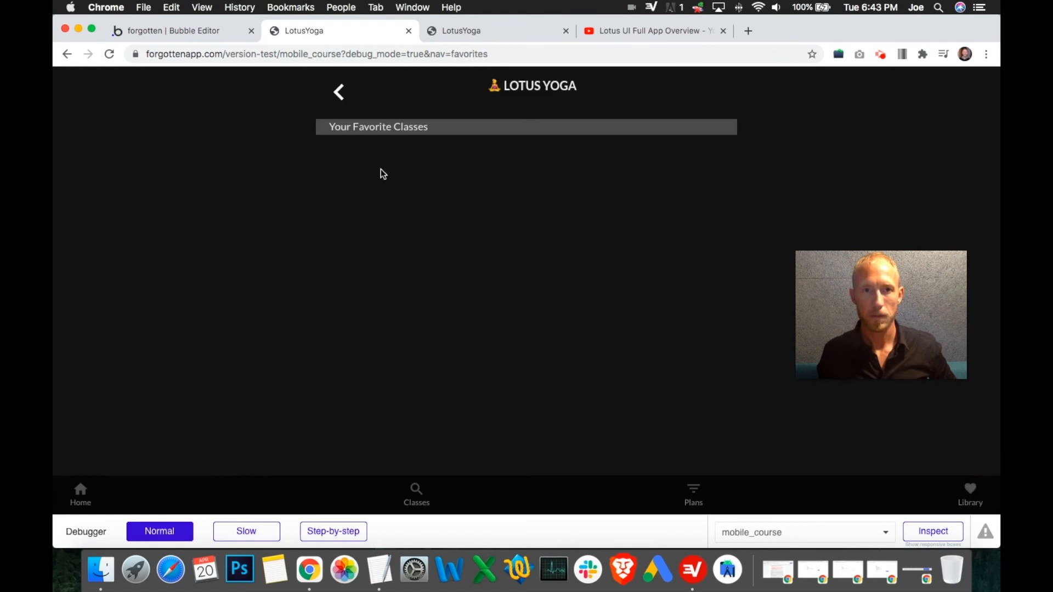
{"action": "left_click", "coordinate": [933, 531]}
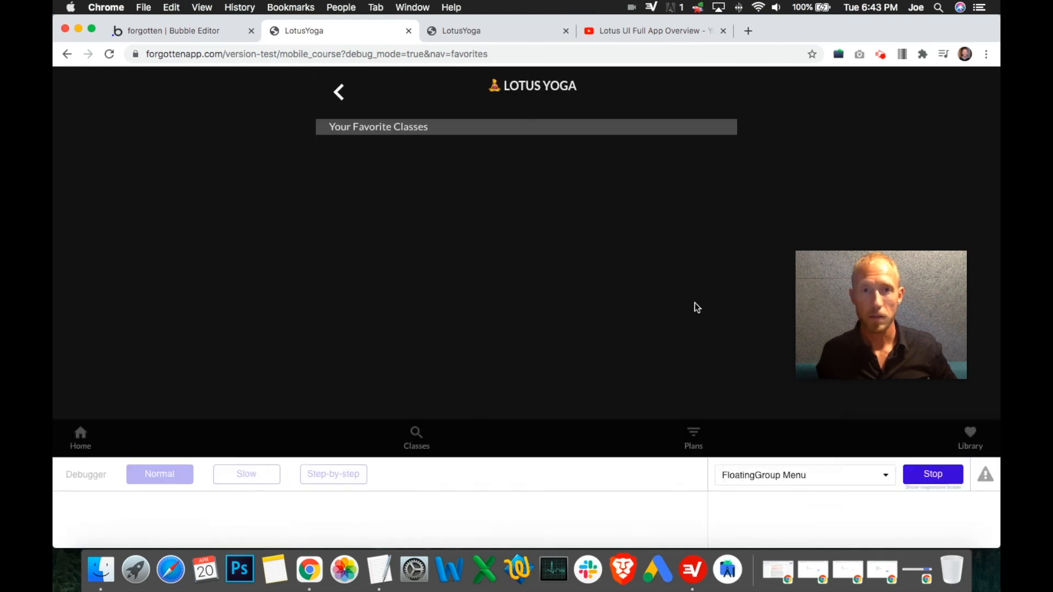
{"action": "left_click_drag", "start_coordinate": [849, 319], "coordinate": [845, 213]}
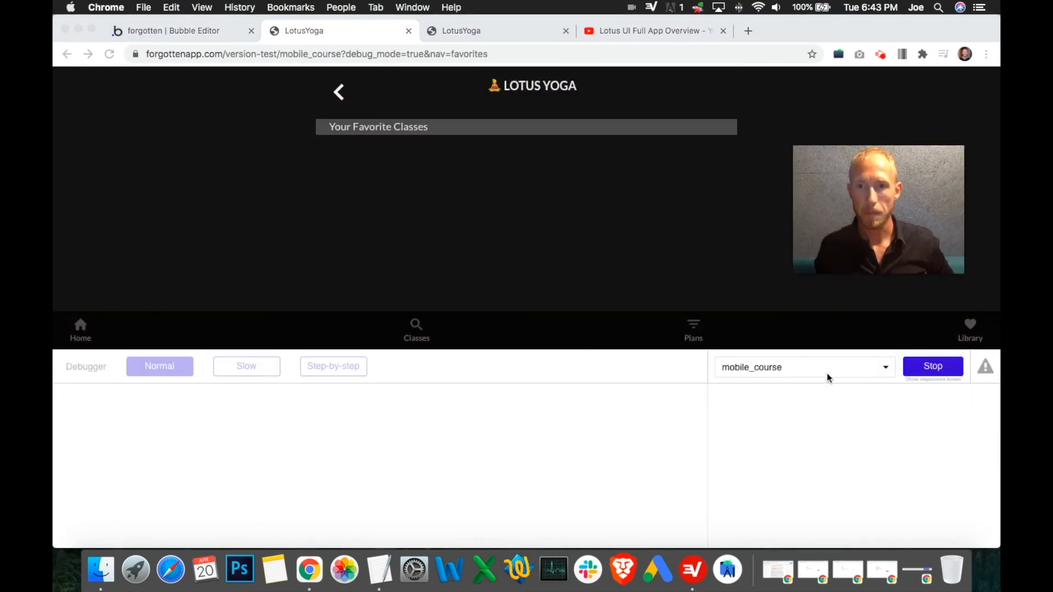
{"action": "left_click", "coordinate": [788, 383]}
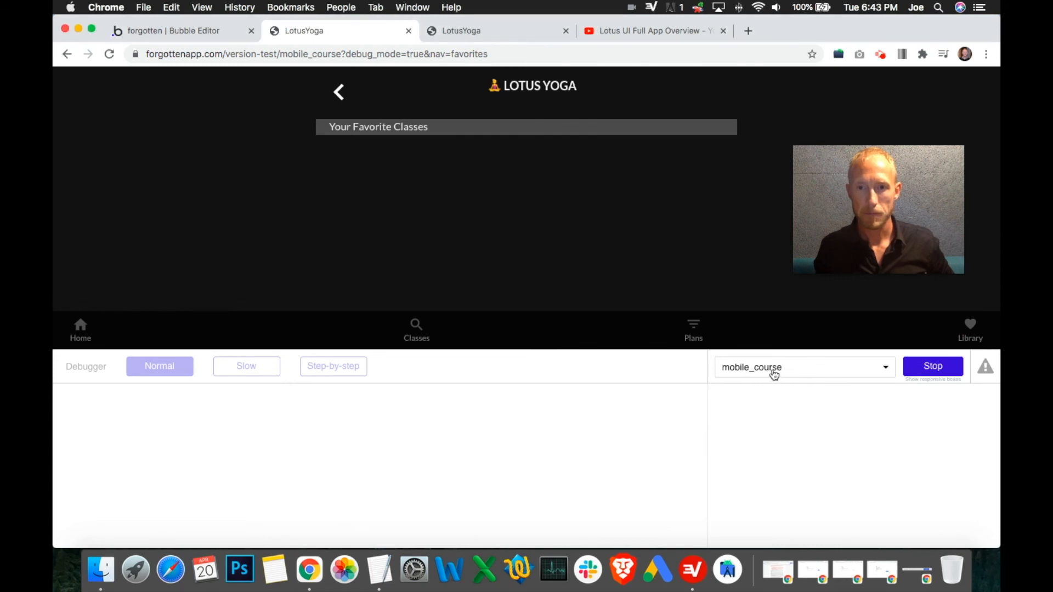
{"action": "left_click", "coordinate": [774, 375]}
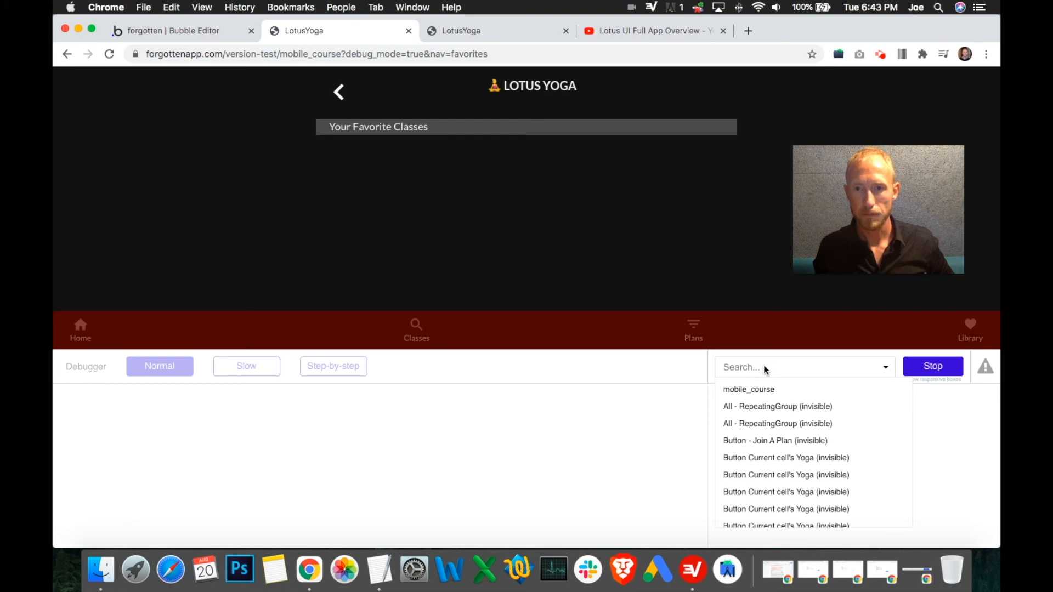
- Switch to the Bubble editor and open the mobile_course page's Design view
{"action": "left_click", "coordinate": [170, 30]}
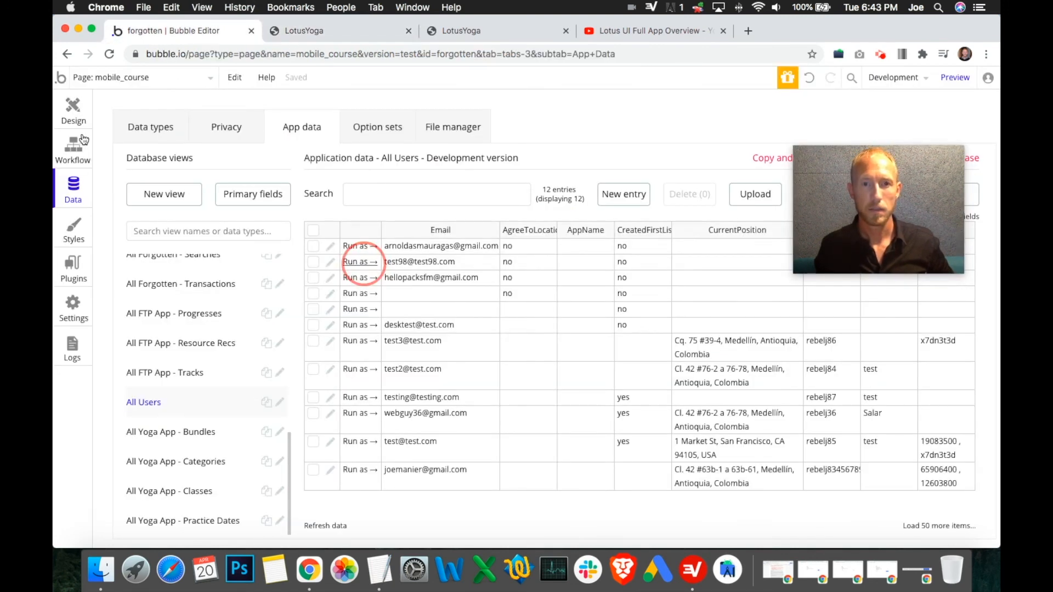
{"action": "left_click", "coordinate": [87, 136]}
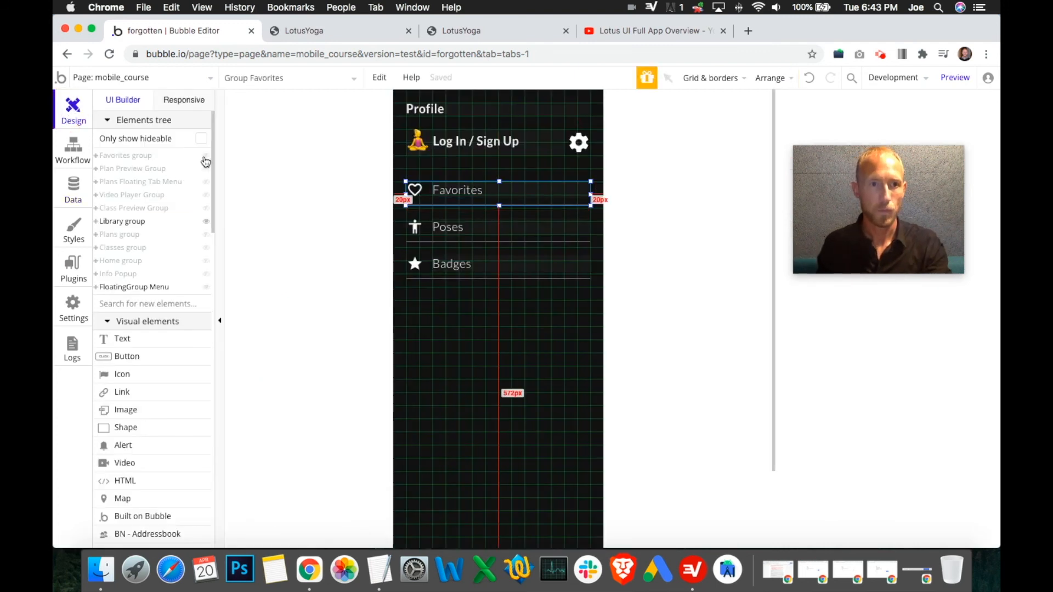
{"action": "left_click", "coordinate": [218, 235]}
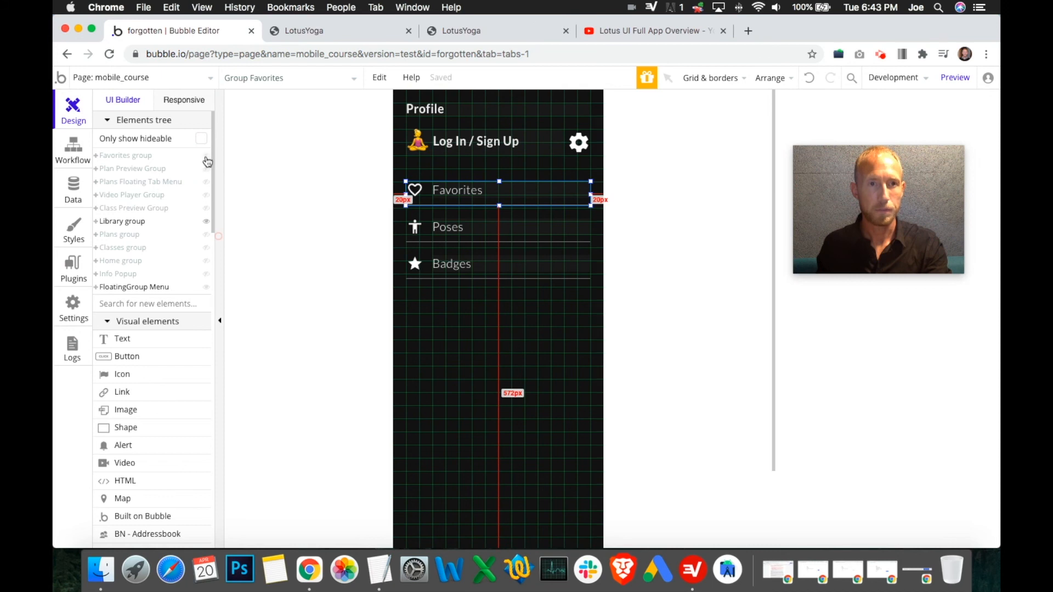
- Return to the debug-mode preview and look through the inspector's element list for the favorites elements
{"action": "left_click", "coordinate": [371, 31]}
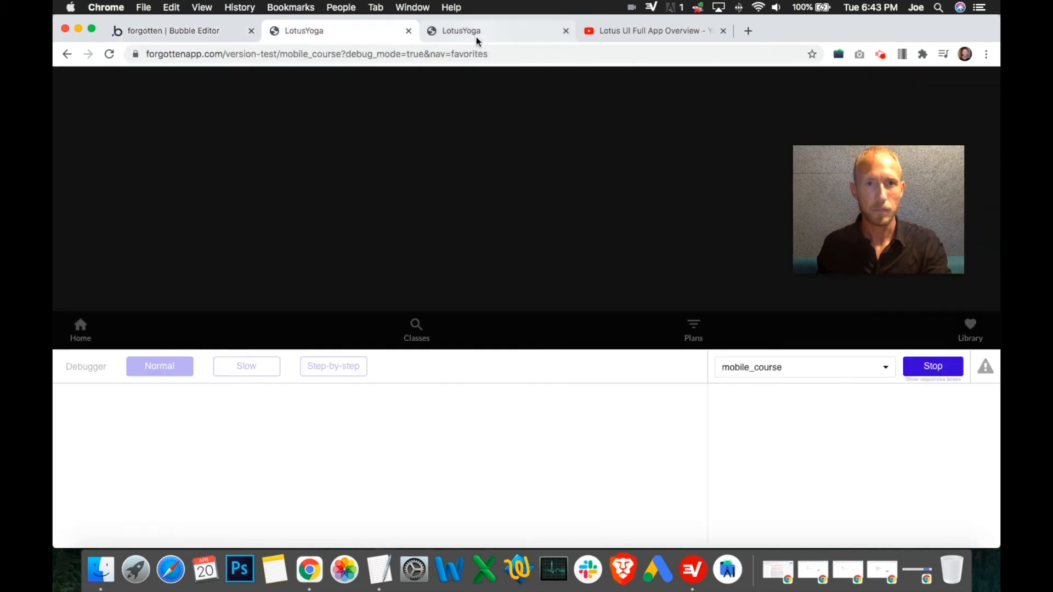
{"action": "left_click", "coordinate": [762, 378]}
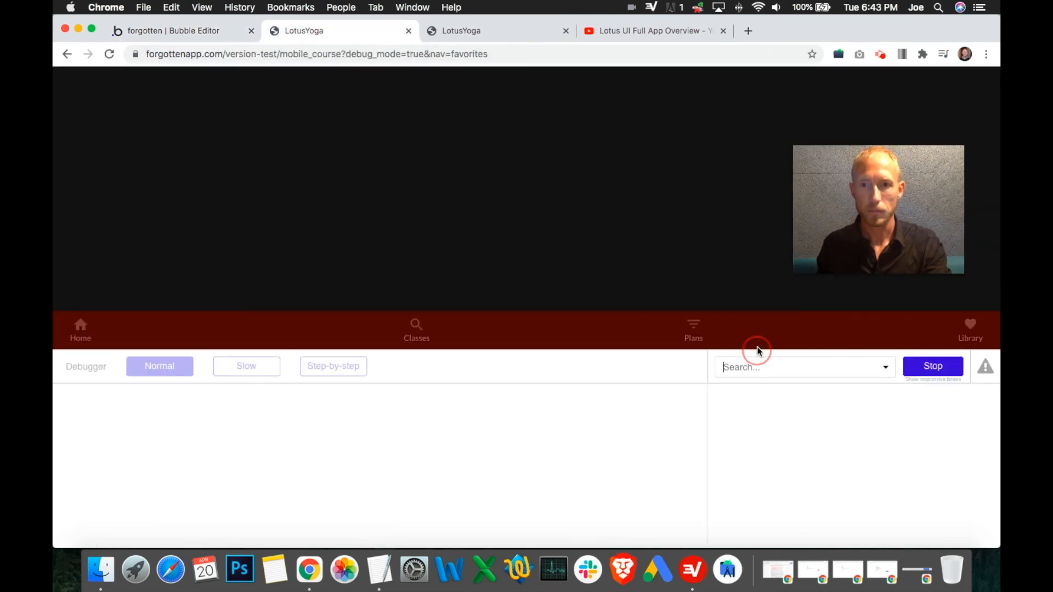
{"action": "left_click", "coordinate": [679, 232]}
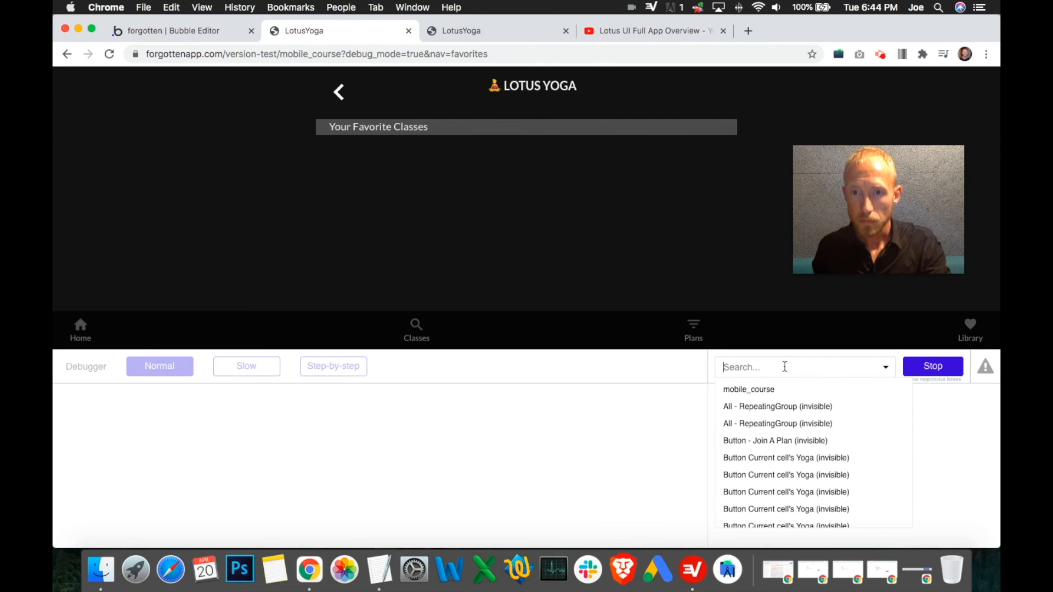
{"action": "scroll", "coordinate": [802, 450], "scroll_direction": "down", "scroll_amount": 10}
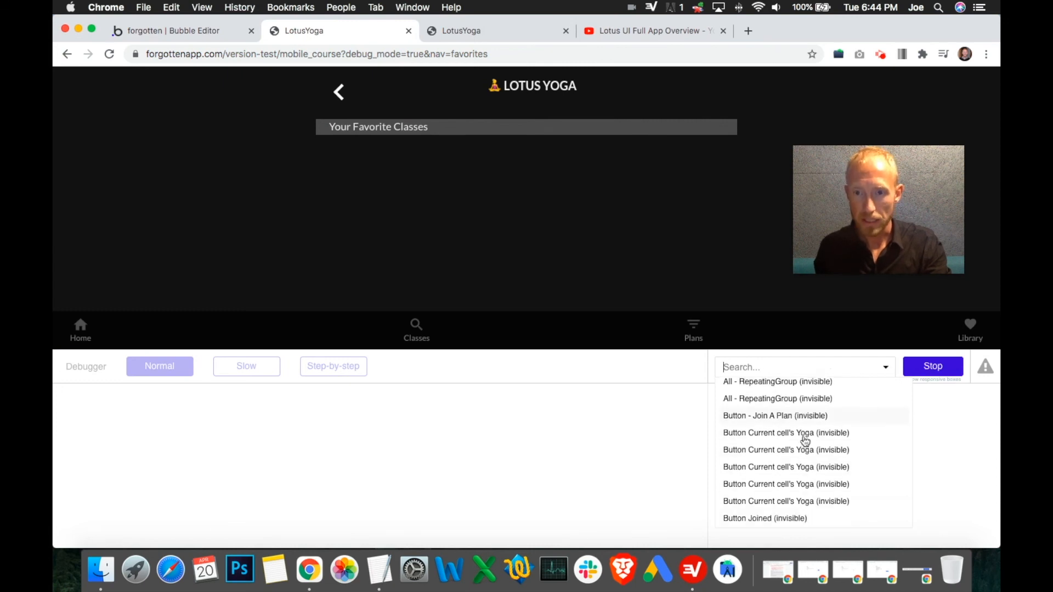
{"action": "scroll", "coordinate": [802, 448], "scroll_direction": "up", "scroll_amount": 10}
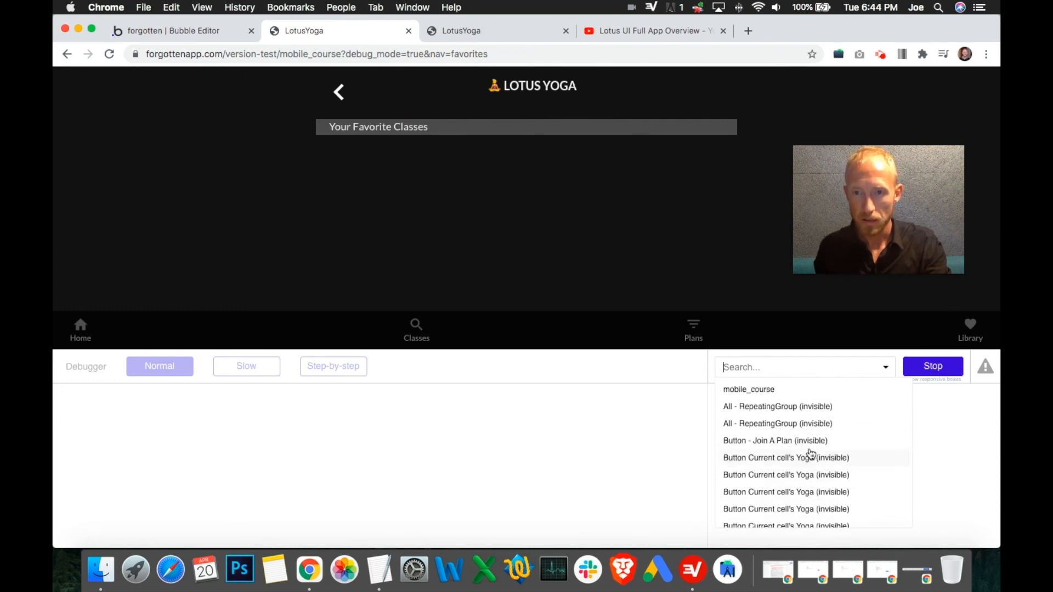
- Show the Favorites group in the Bubble editor, select its All - RepeatingGroup, and search the preview's inspector for "all"
{"action": "left_click", "coordinate": [203, 32]}
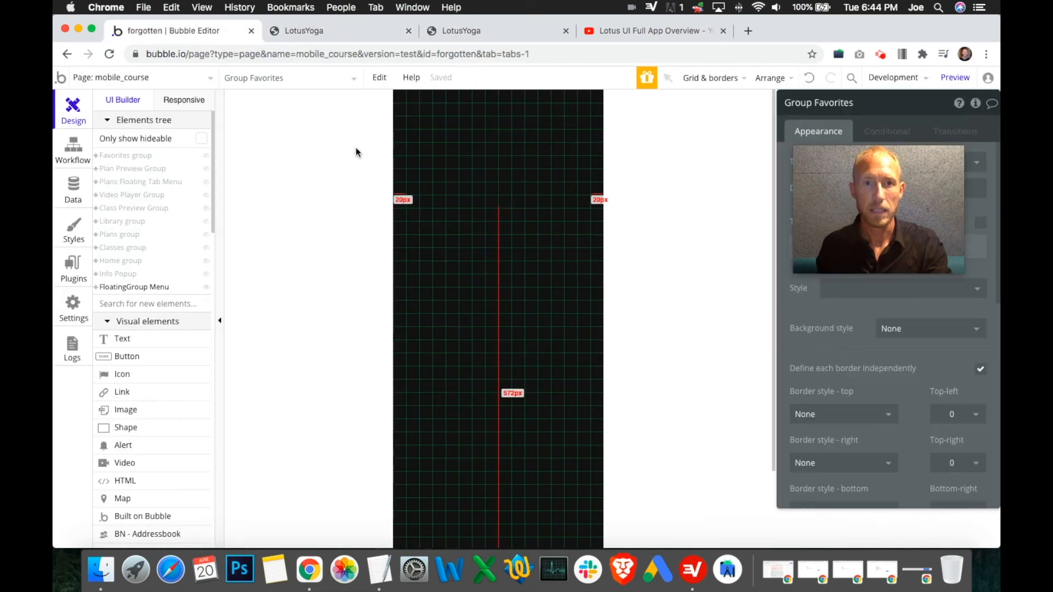
{"action": "left_click", "coordinate": [206, 157]}
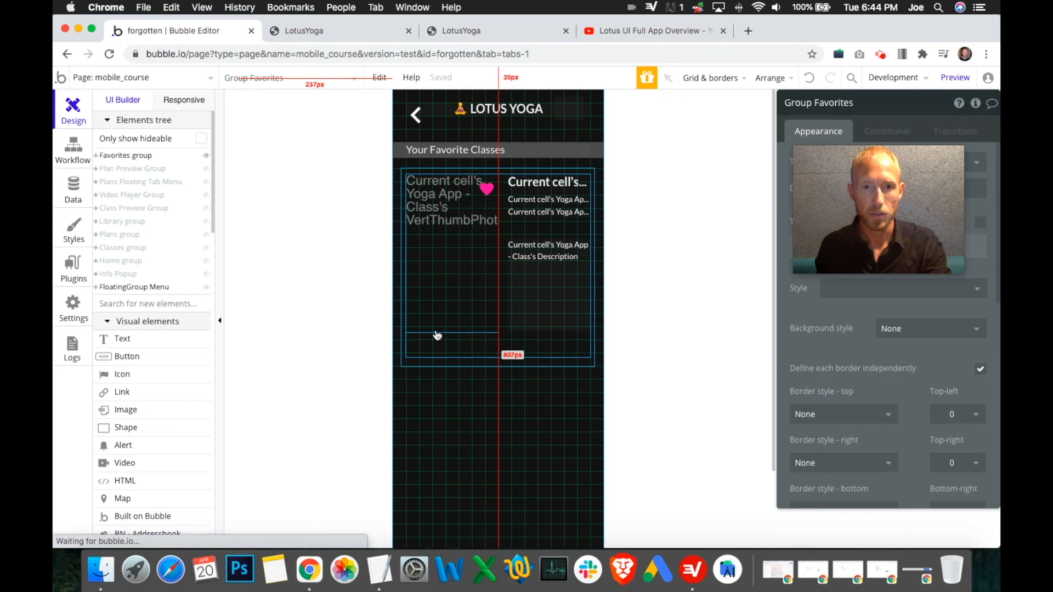
{"action": "left_click", "coordinate": [435, 343]}
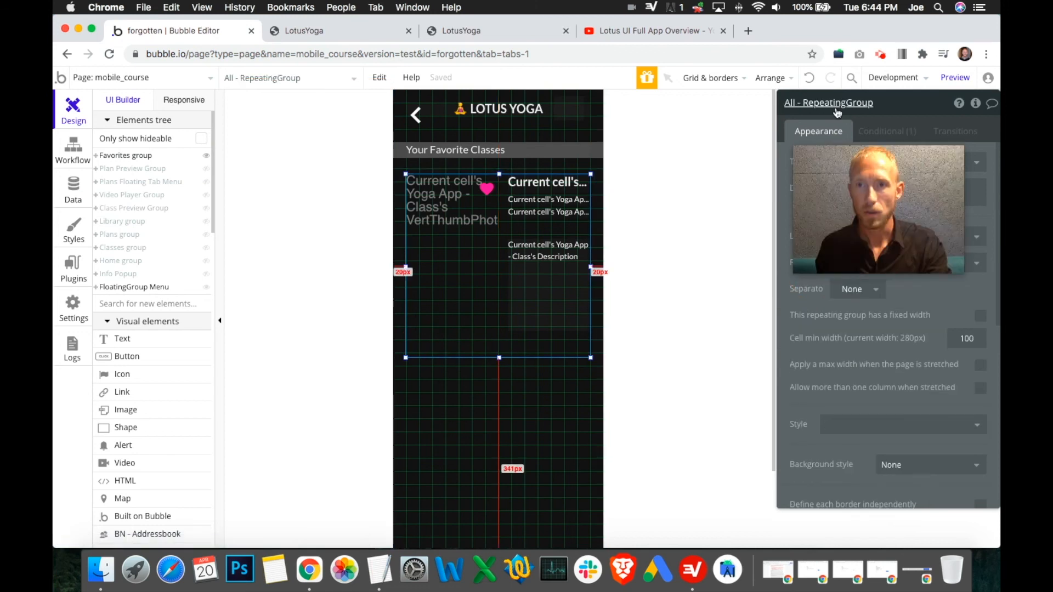
{"action": "left_click", "coordinate": [353, 31]}
{"action": "type", "text": "all"}
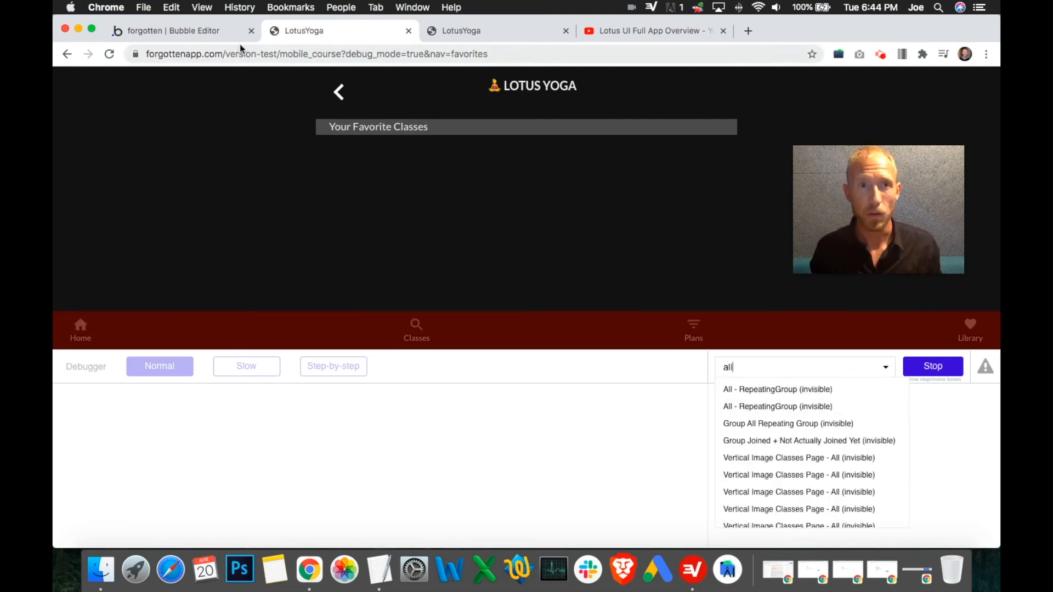
- Remove the "Favorites group's FilterSelected is All" condition from All - RepeatingGroup in the Bubble editor
{"action": "left_click", "coordinate": [219, 31]}
{"action": "left_click", "coordinate": [887, 131]}
{"action": "left_click_drag", "start_coordinate": [891, 186], "coordinate": [723, 442]}
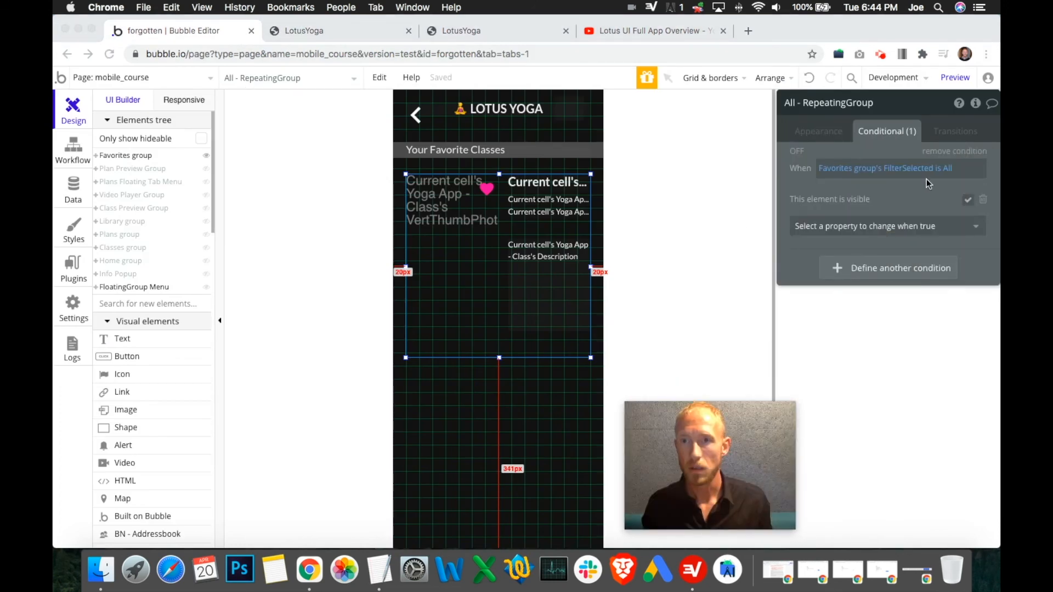
{"action": "left_click", "coordinate": [982, 200]}
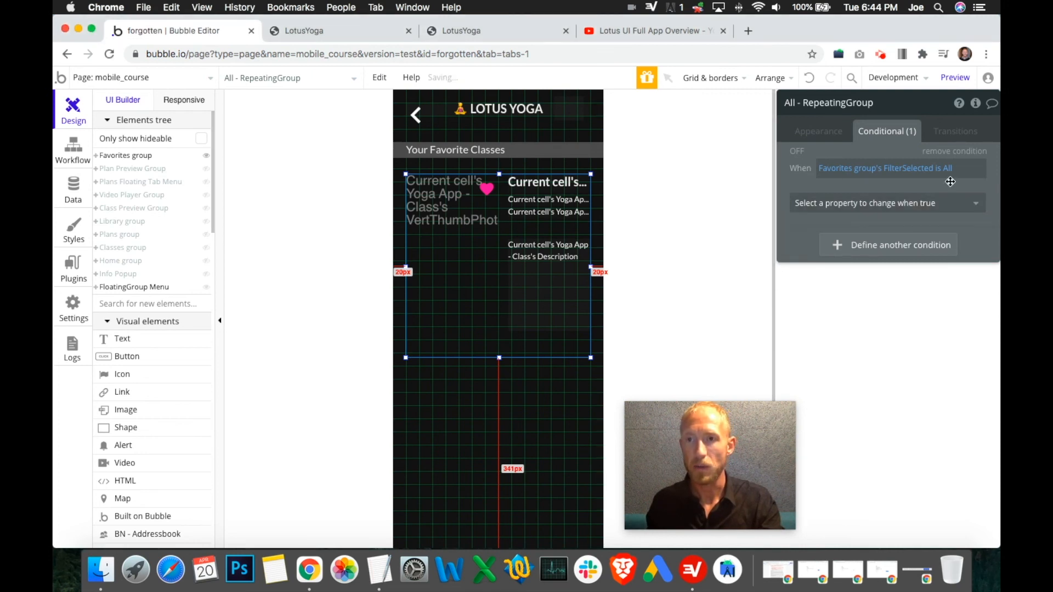
{"action": "left_click", "coordinate": [954, 151]}
- Make All - RepeatingGroup visible on page load
{"action": "left_click", "coordinate": [831, 131]}
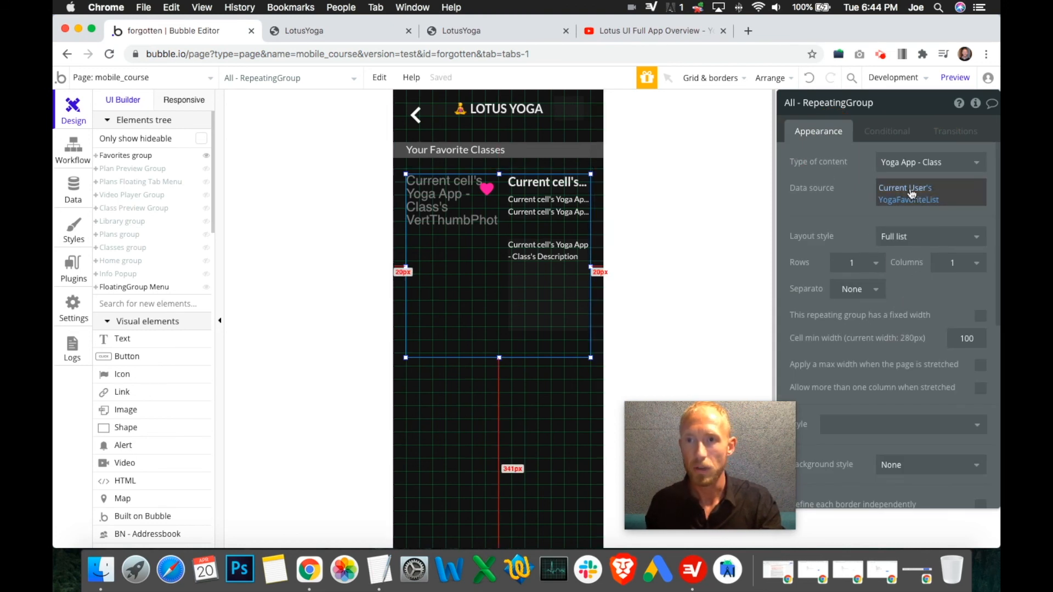
{"action": "scroll", "coordinate": [927, 307], "scroll_direction": "down", "scroll_amount": 7}
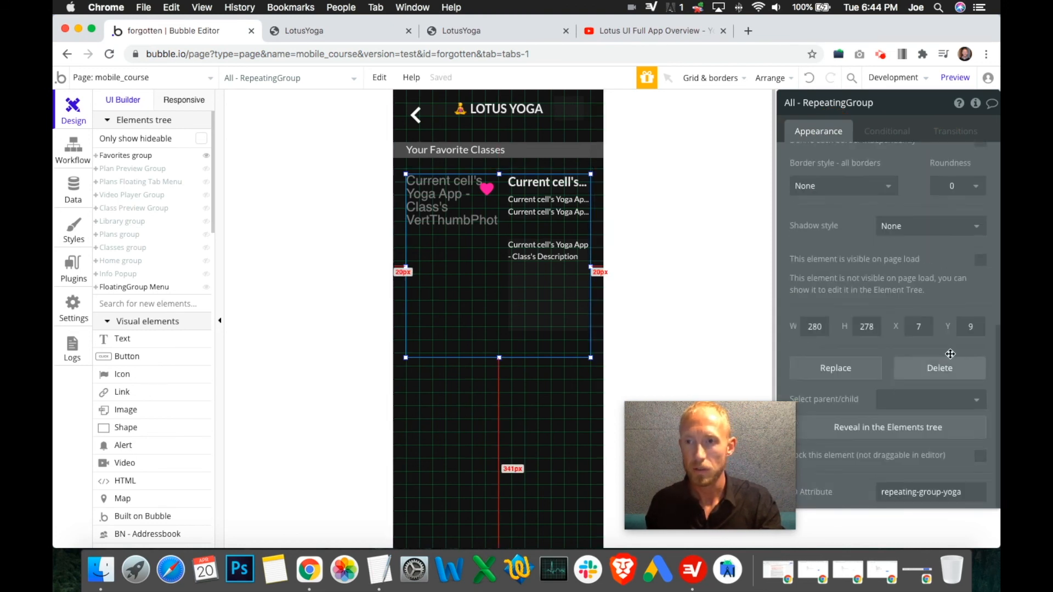
{"action": "left_click", "coordinate": [978, 261]}
- Remove the "Favorites group's FilterSelected is All" condition from the Favorites Repeating Group and make it visible on page load
{"action": "left_click", "coordinate": [458, 364]}
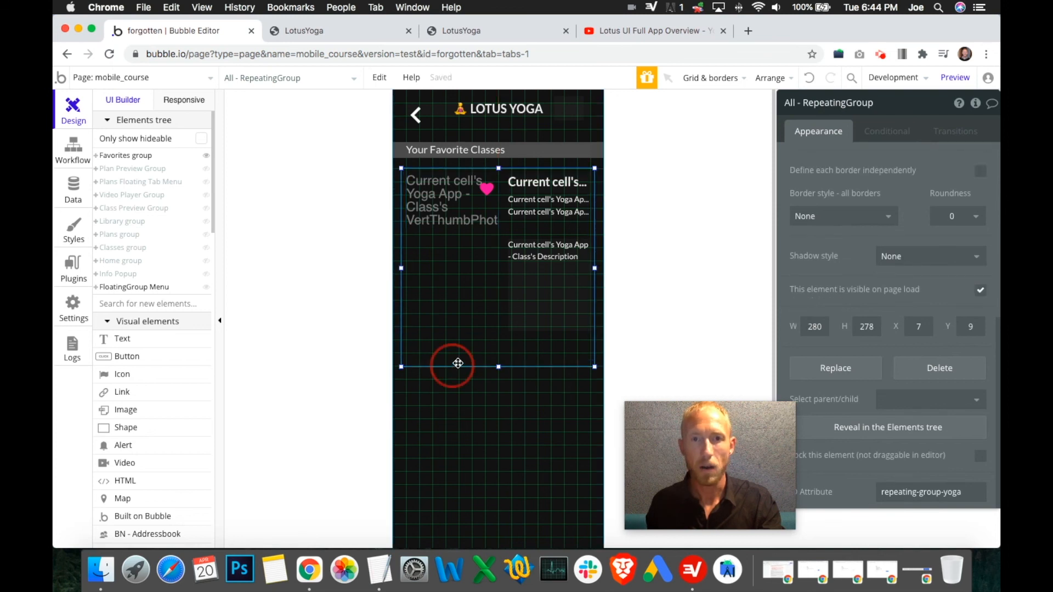
{"action": "left_click", "coordinate": [890, 136]}
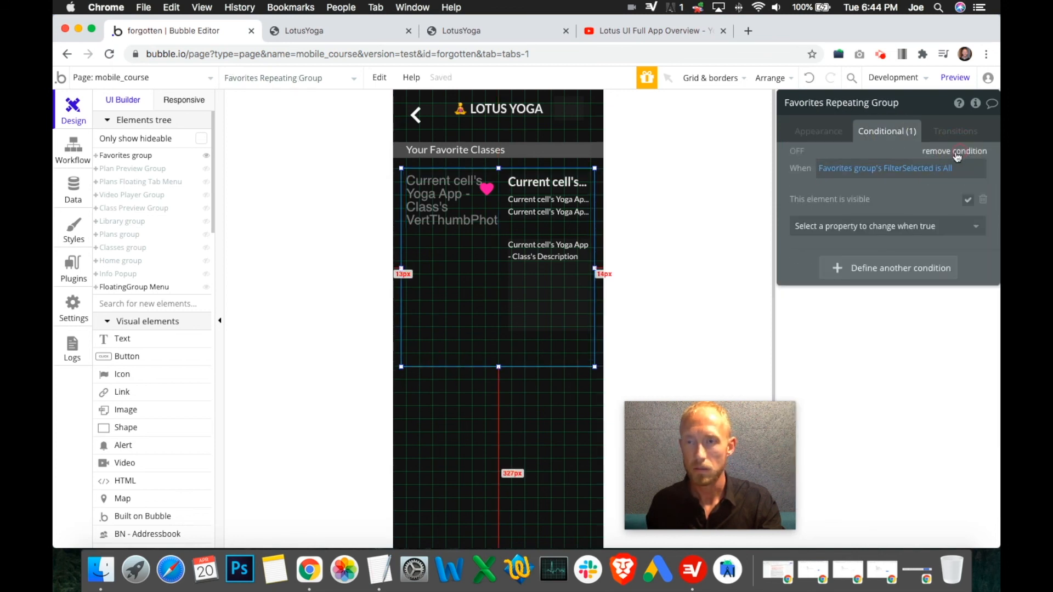
{"action": "left_click", "coordinate": [958, 158]}
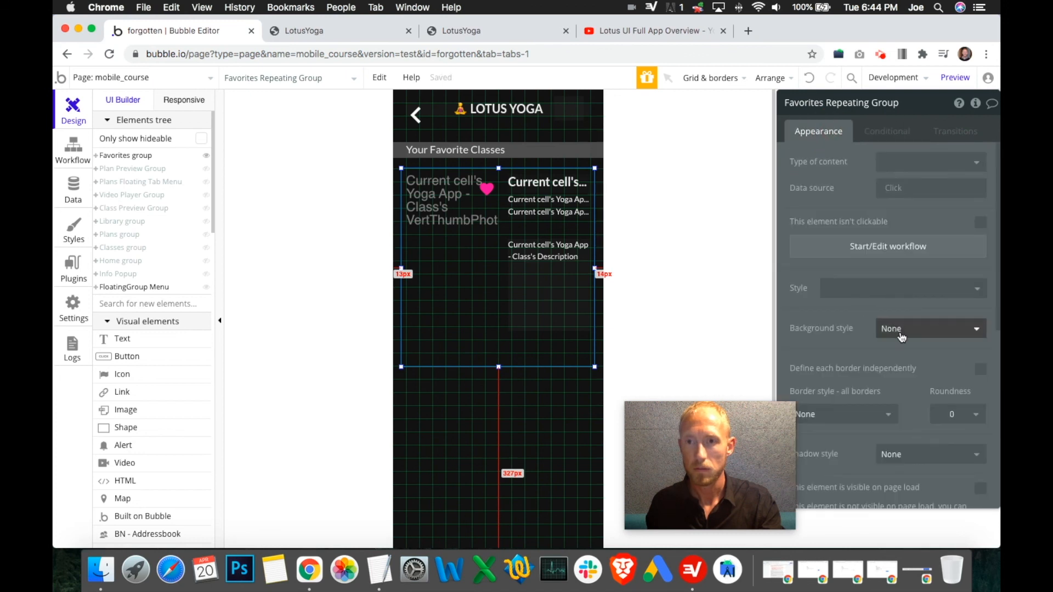
{"action": "scroll", "coordinate": [904, 334], "scroll_direction": "down", "scroll_amount": 3}
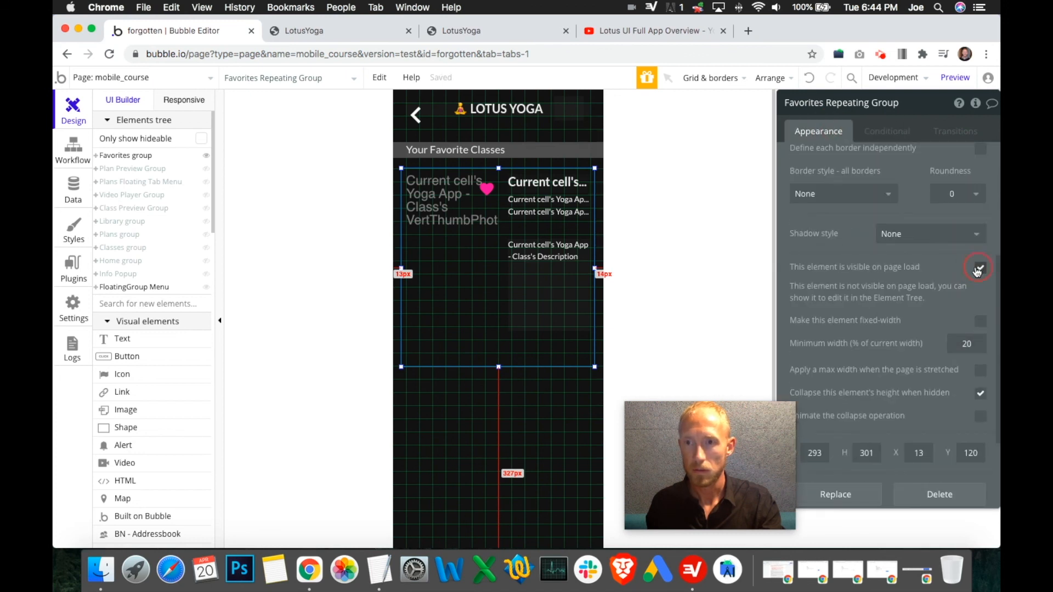
- Reload the debug-mode preview and the mobile preview of the favorites page, and return to the Bubble editor
{"action": "left_click", "coordinate": [361, 31]}
{"action": "left_click", "coordinate": [468, 31]}
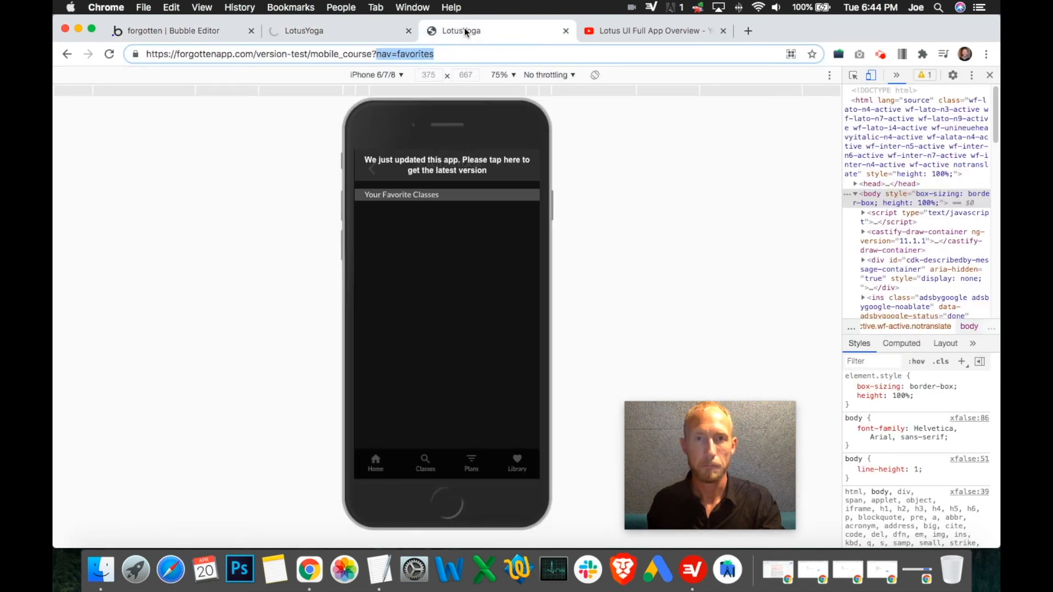
{"action": "key", "text": "Return"}
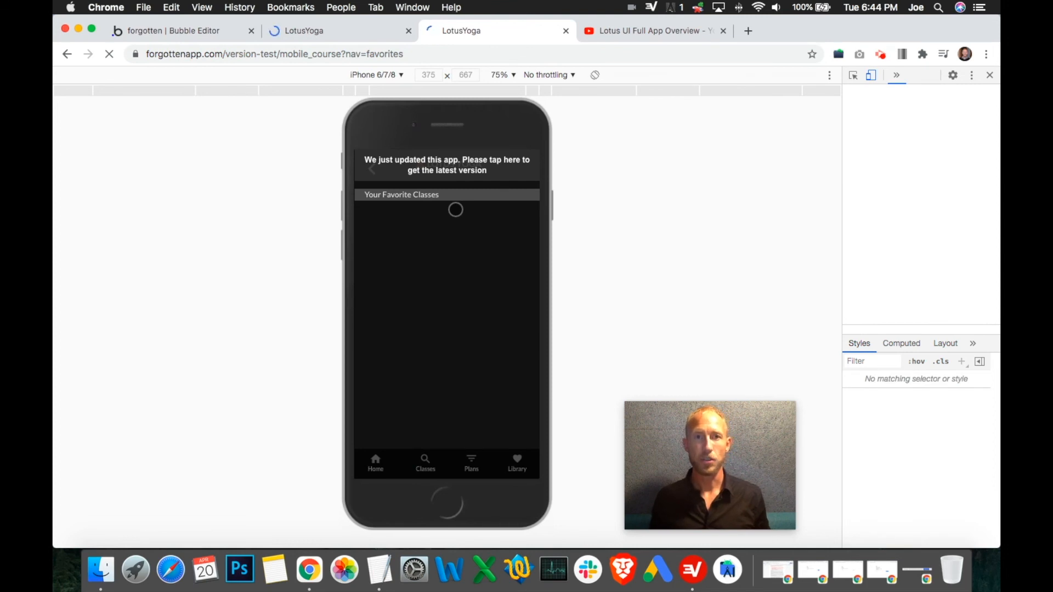
{"action": "left_click", "coordinate": [219, 31]}
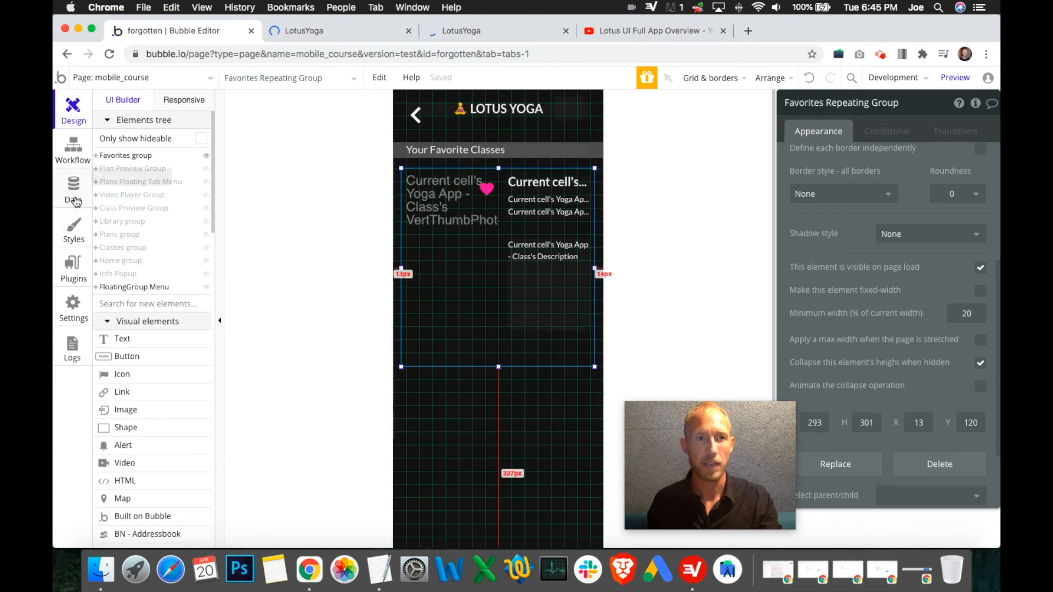
- In the debug-mode preview, reopen Favorites from the Library and look through the class list and its heart icons
{"action": "left_click", "coordinate": [315, 30]}
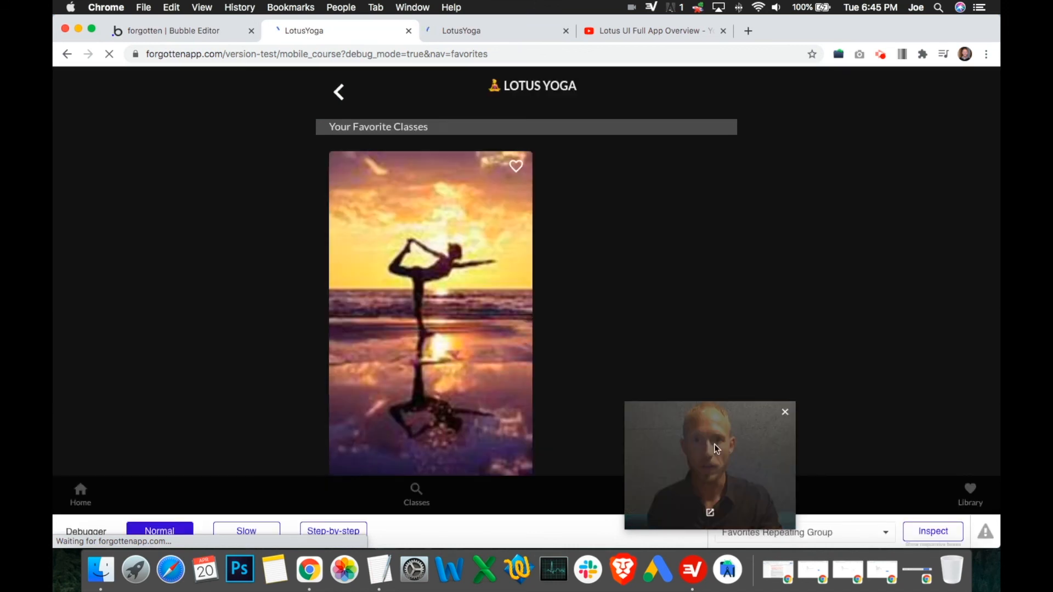
{"action": "left_click_drag", "start_coordinate": [714, 443], "coordinate": [872, 262]}
{"action": "left_click", "coordinate": [700, 341]}
{"action": "left_click", "coordinate": [512, 164]}
{"action": "left_click", "coordinate": [537, 168]}
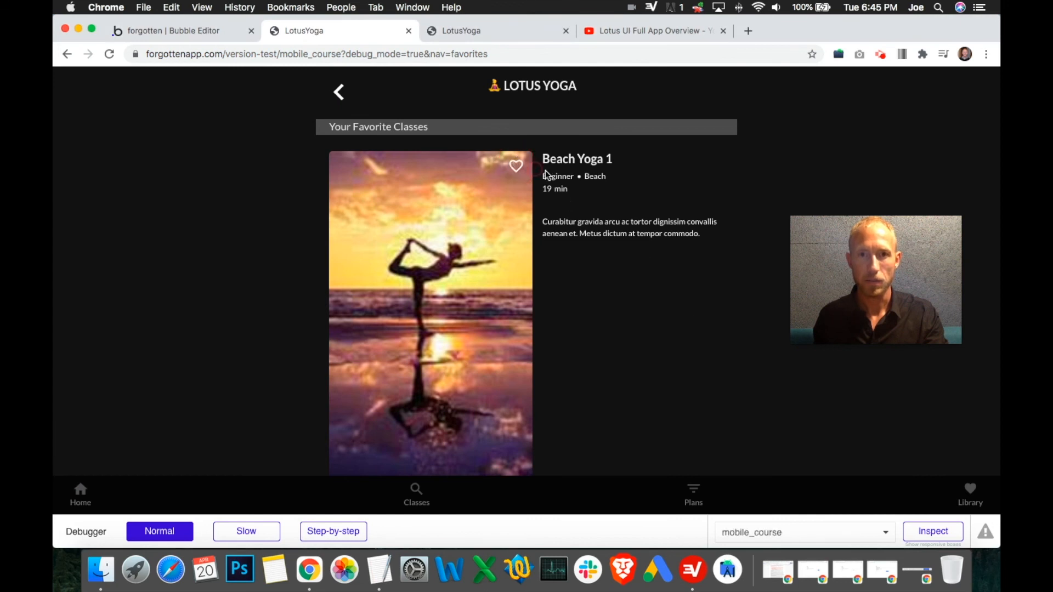
{"action": "left_click", "coordinate": [971, 489]}
{"action": "left_click", "coordinate": [380, 171]}
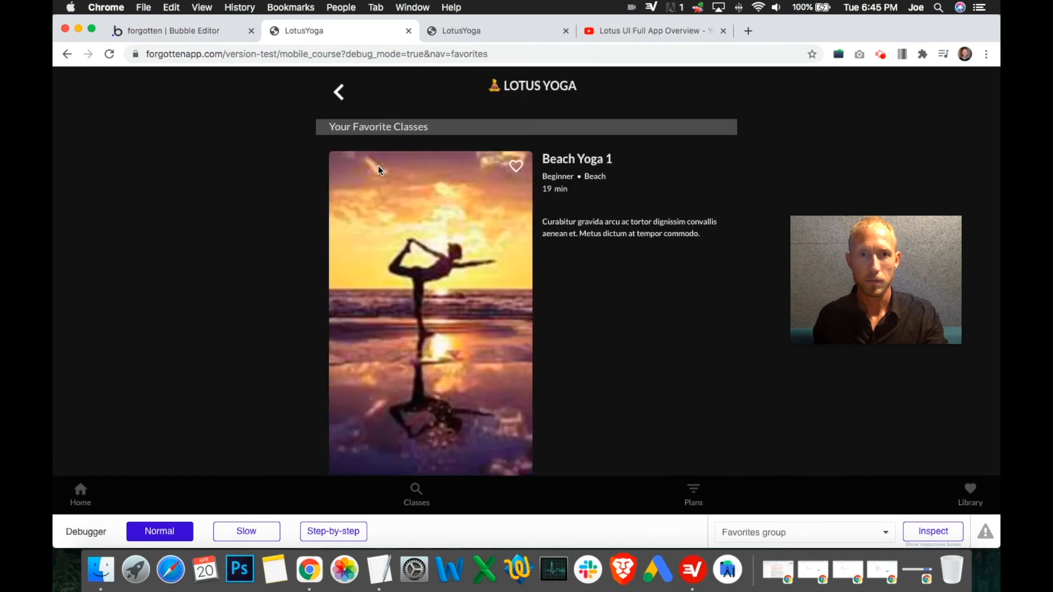
{"action": "scroll", "coordinate": [565, 305], "scroll_direction": "down", "scroll_amount": 15}
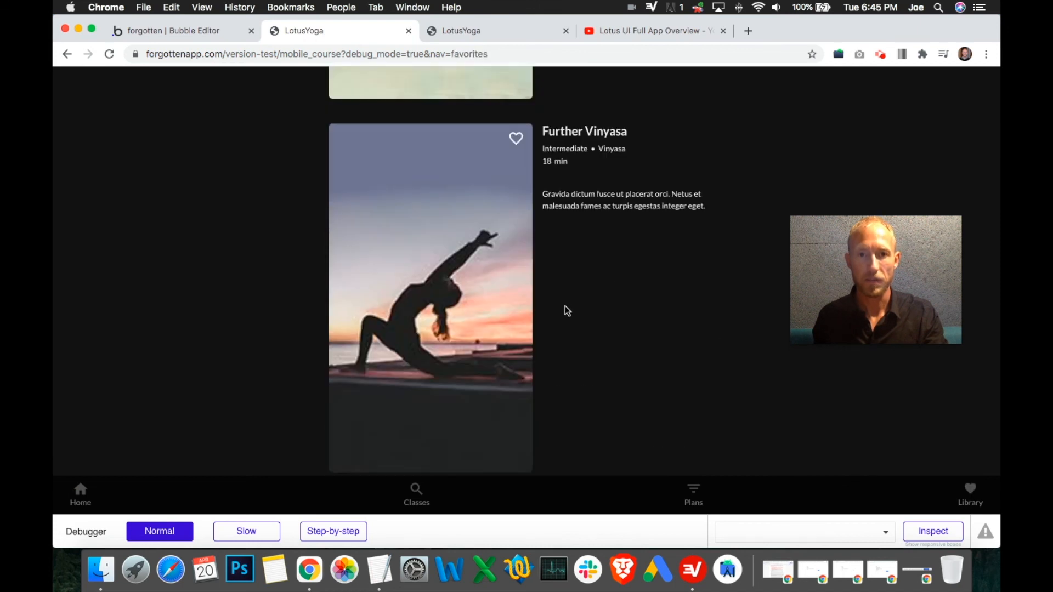
{"action": "scroll", "coordinate": [567, 311], "scroll_direction": "up", "scroll_amount": 15}
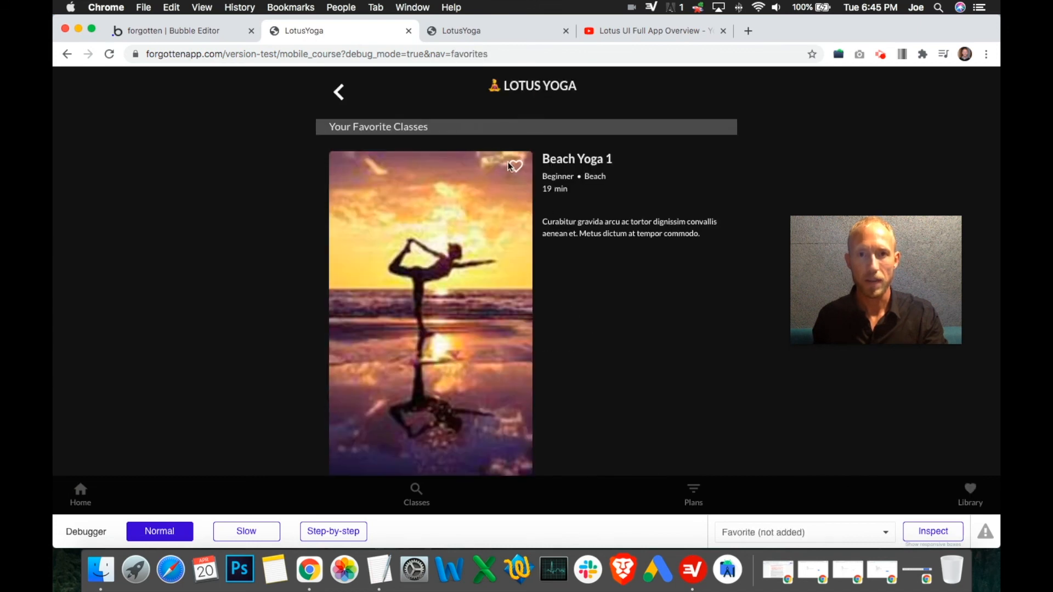
- Filter the Classes page by Beach to check Beach Yoga 1's heart, and look through the Library's Favorites list again
{"action": "left_click", "coordinate": [419, 505]}
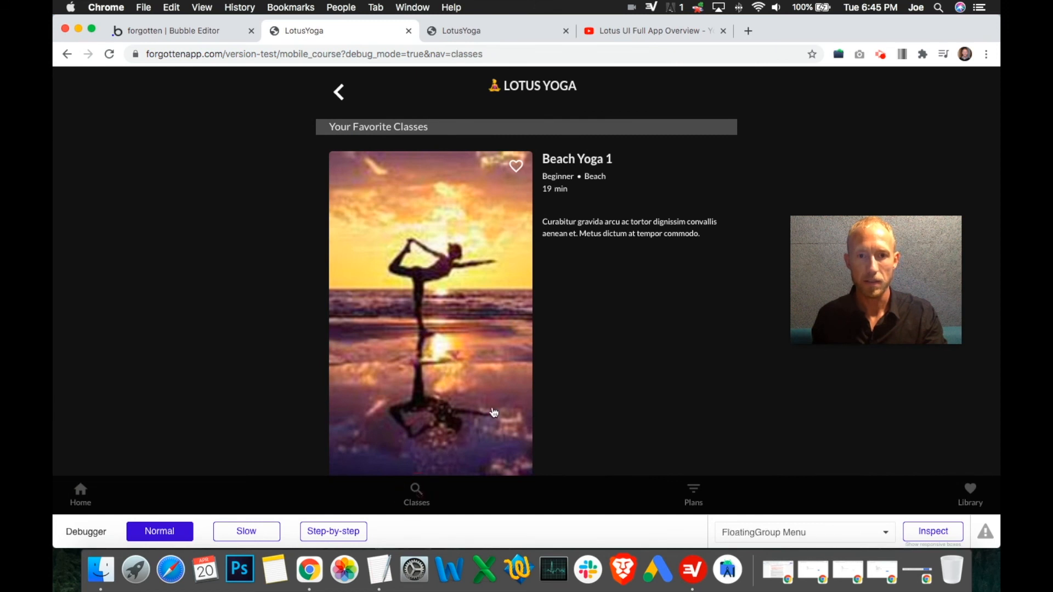
{"action": "left_click", "coordinate": [481, 120]}
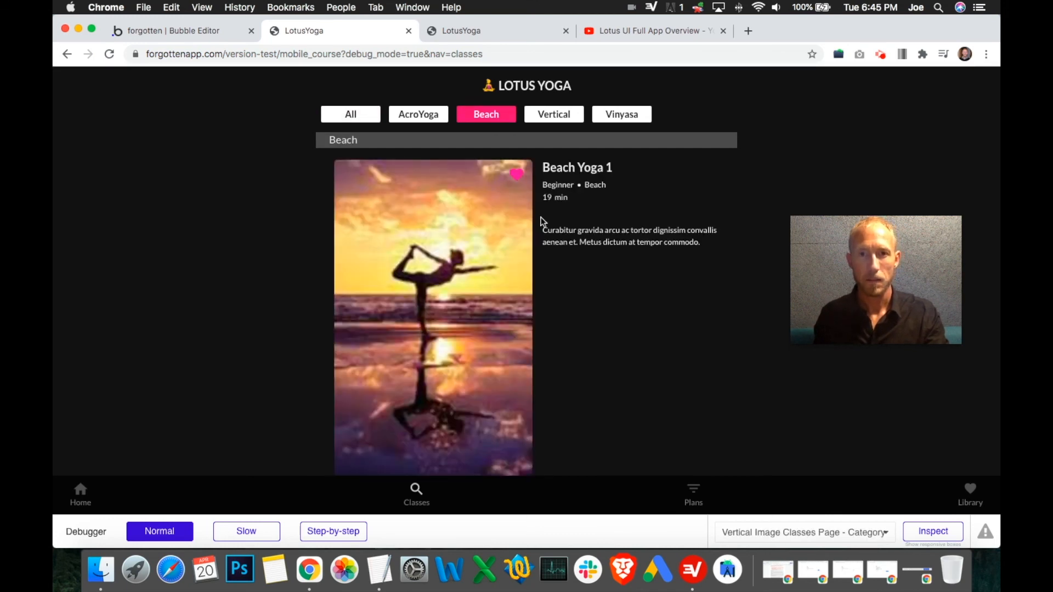
{"action": "left_click", "coordinate": [970, 491]}
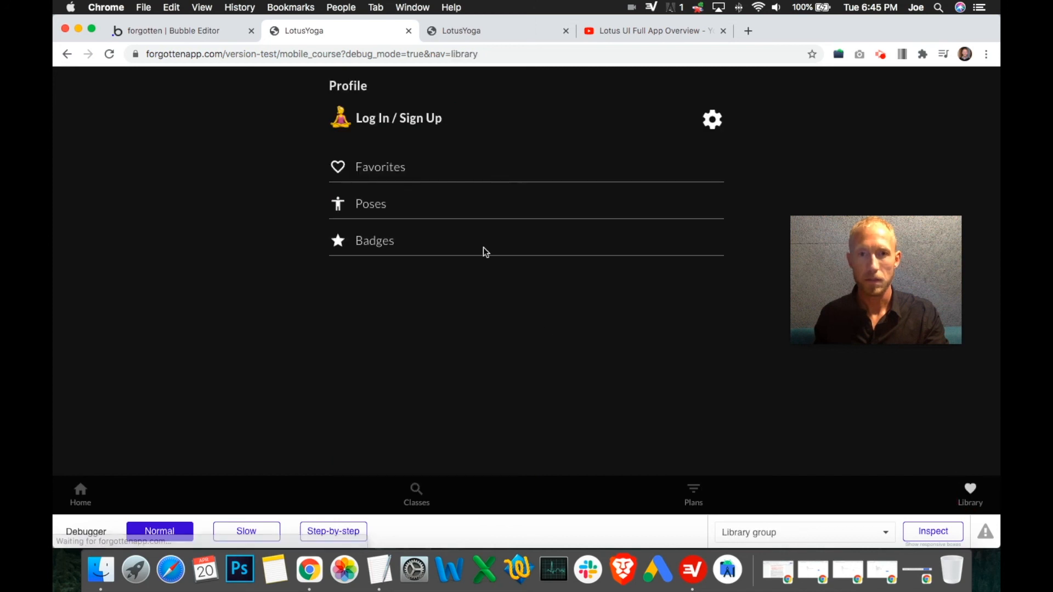
{"action": "left_click", "coordinate": [388, 174]}
{"action": "scroll", "coordinate": [521, 197], "scroll_direction": "down", "scroll_amount": 10}
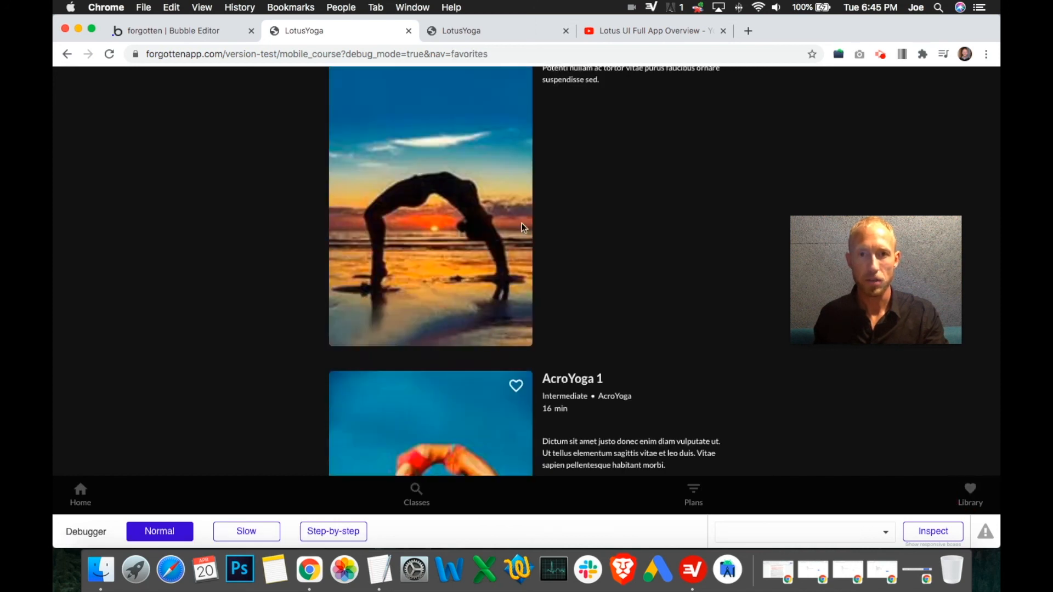
{"action": "scroll", "coordinate": [519, 225], "scroll_direction": "down", "scroll_amount": 6}
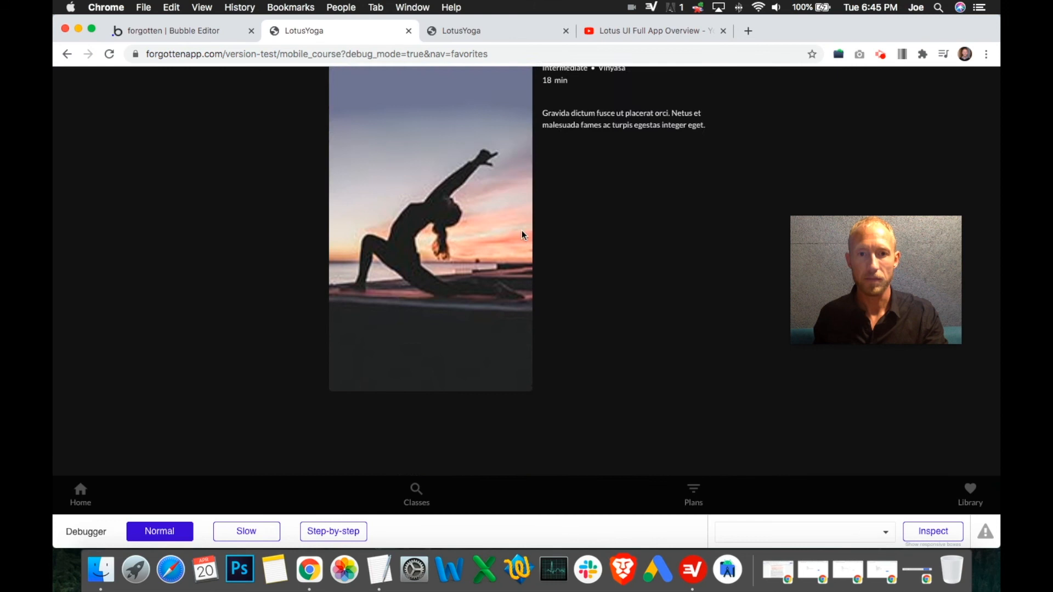
{"action": "scroll", "coordinate": [522, 233], "scroll_direction": "up", "scroll_amount": 3}
- Switch to the mobile preview, open Favorites from the Library and look through the listed classes
{"action": "left_click", "coordinate": [507, 31]}
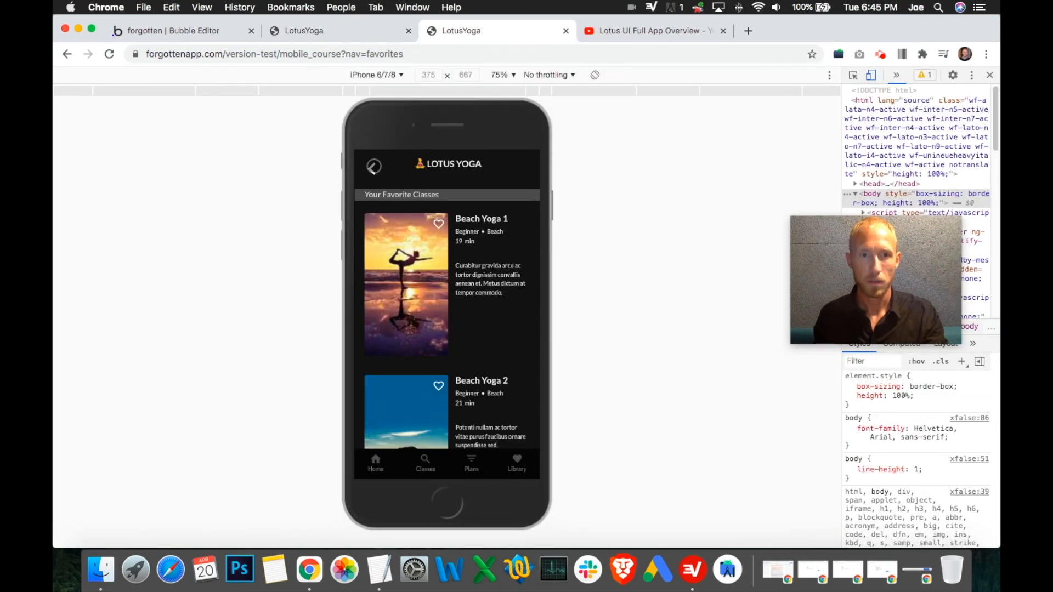
{"action": "left_click", "coordinate": [522, 461]}
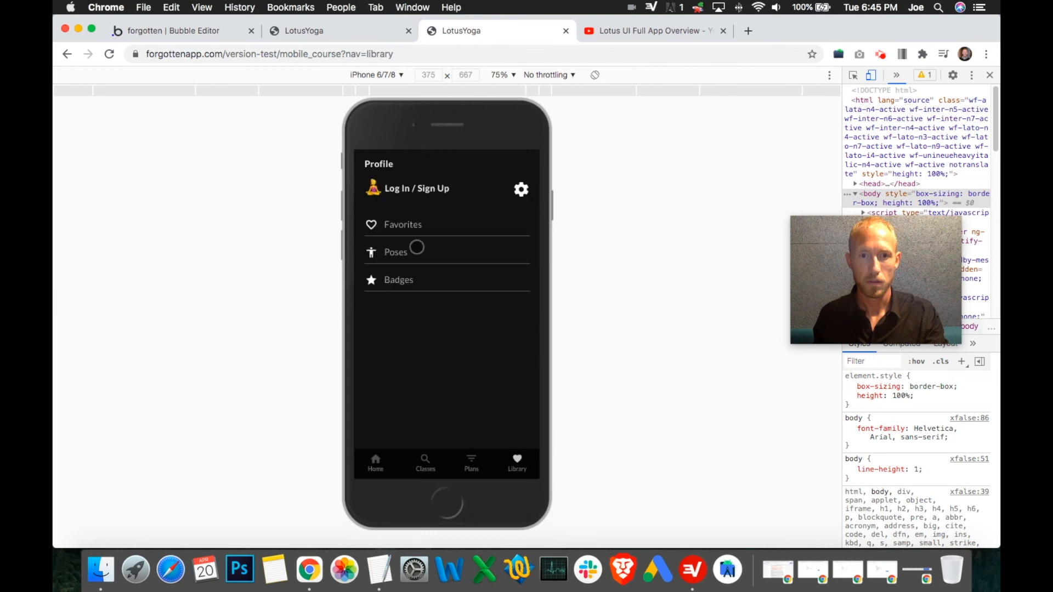
{"action": "left_click", "coordinate": [413, 222]}
{"action": "left_click_drag", "start_coordinate": [457, 375], "coordinate": [458, 289]}
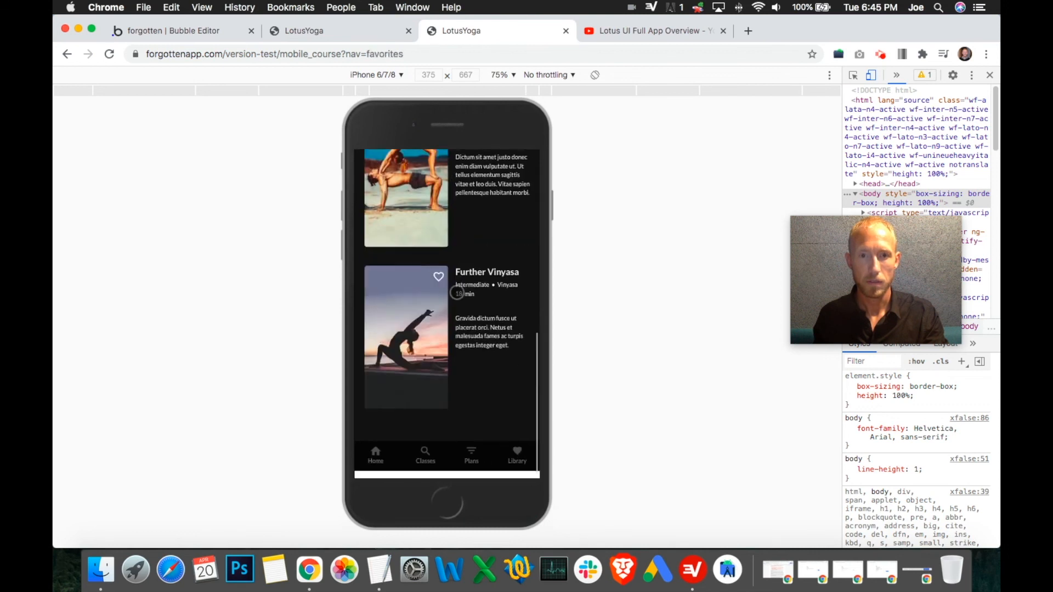
- Unfavorite Further Vinyasa from its class preview, opened from Home, and check the Favorites list in the Library
{"action": "left_click", "coordinate": [378, 468]}
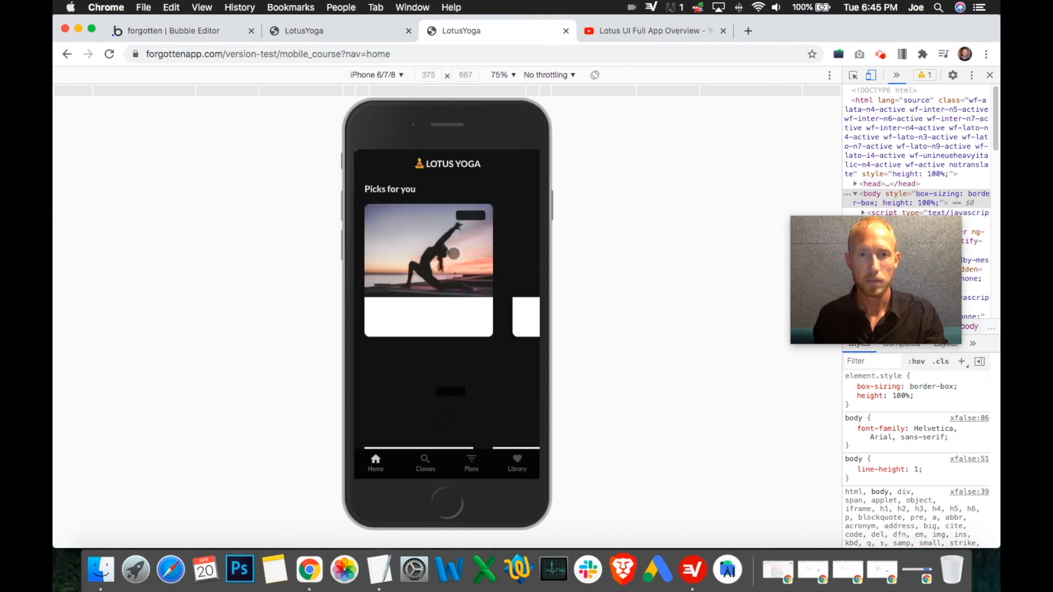
{"action": "left_click", "coordinate": [418, 243]}
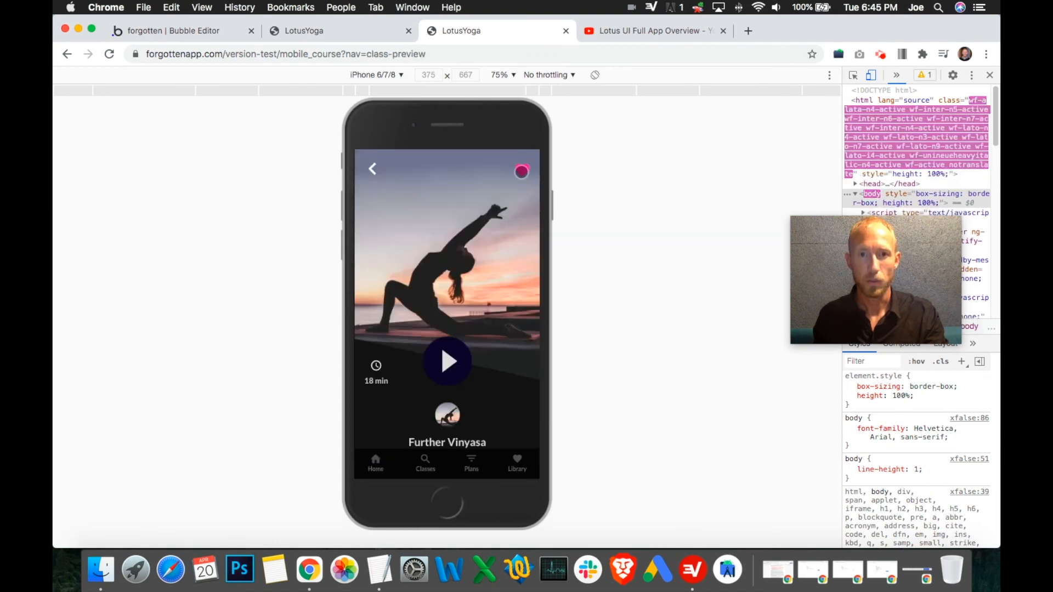
{"action": "left_click", "coordinate": [519, 464]}
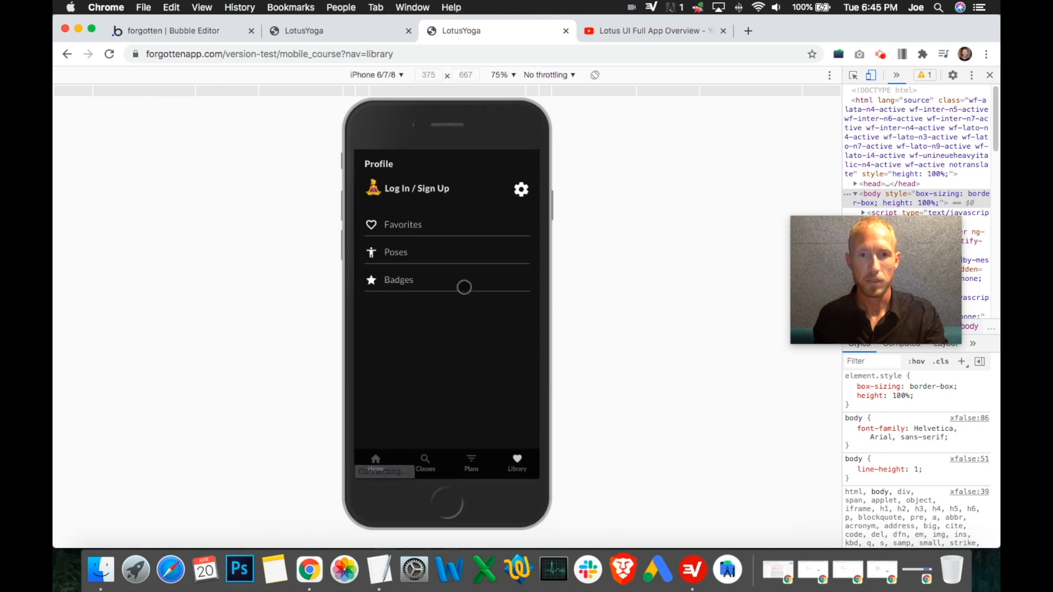
{"action": "left_click", "coordinate": [419, 220]}
{"action": "scroll", "coordinate": [477, 234], "scroll_direction": "down", "scroll_amount": 8}
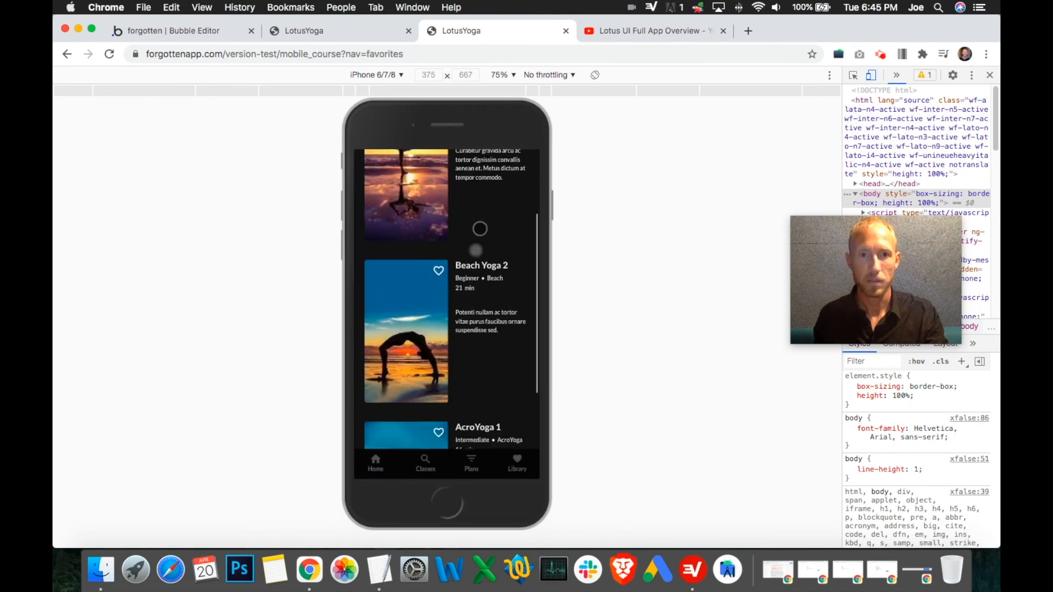
{"action": "scroll", "coordinate": [466, 378], "scroll_direction": "up", "scroll_amount": 5}
{"action": "scroll", "coordinate": [466, 377], "scroll_direction": "up", "scroll_amount": 2}
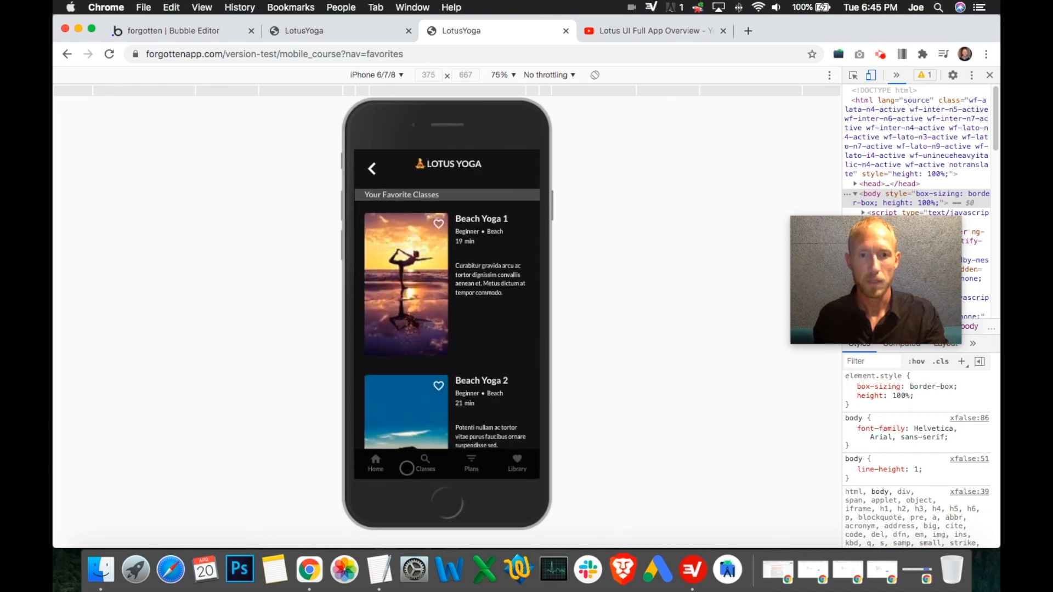
- Unfavorite Beach Yoga 2 from its class preview, opened from Home's Meditations section, and check the Favorites list again
{"action": "left_click", "coordinate": [376, 465]}
{"action": "scroll", "coordinate": [433, 282], "scroll_direction": "down", "scroll_amount": 5}
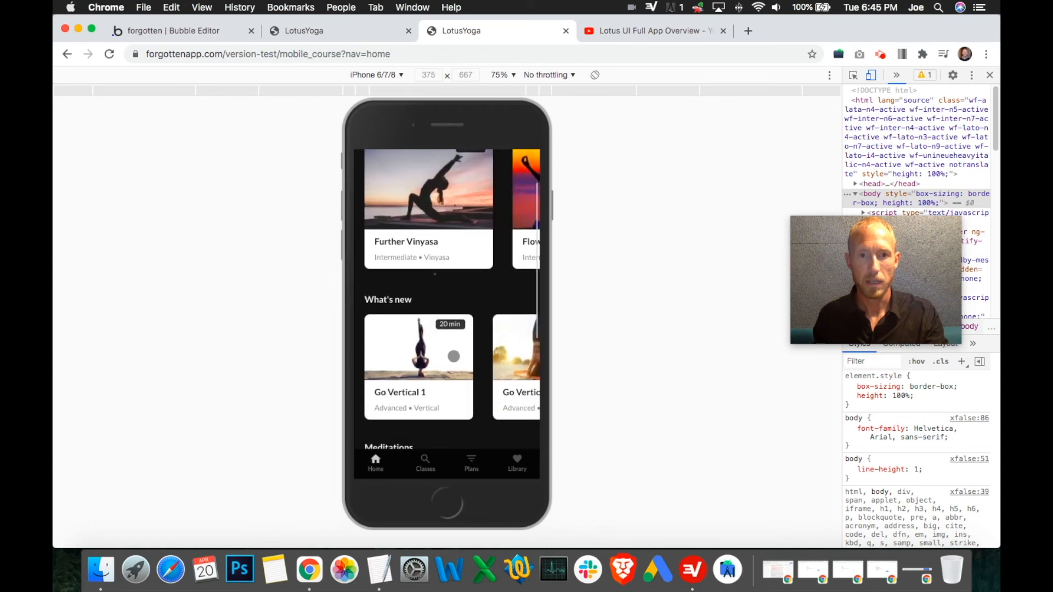
{"action": "scroll", "coordinate": [452, 359], "scroll_direction": "right", "scroll_amount": 2}
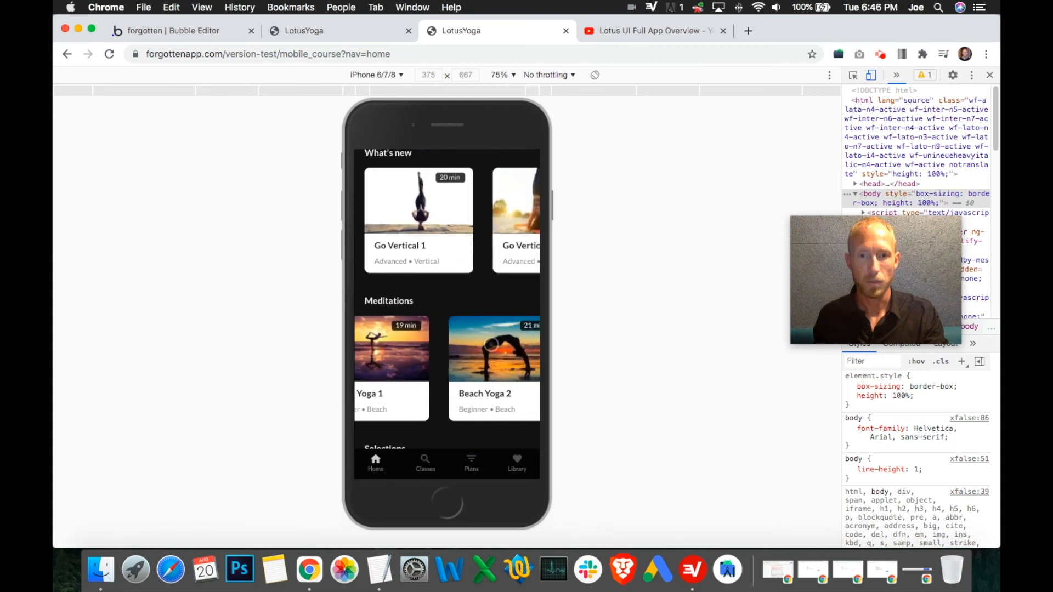
{"action": "left_click", "coordinate": [490, 346]}
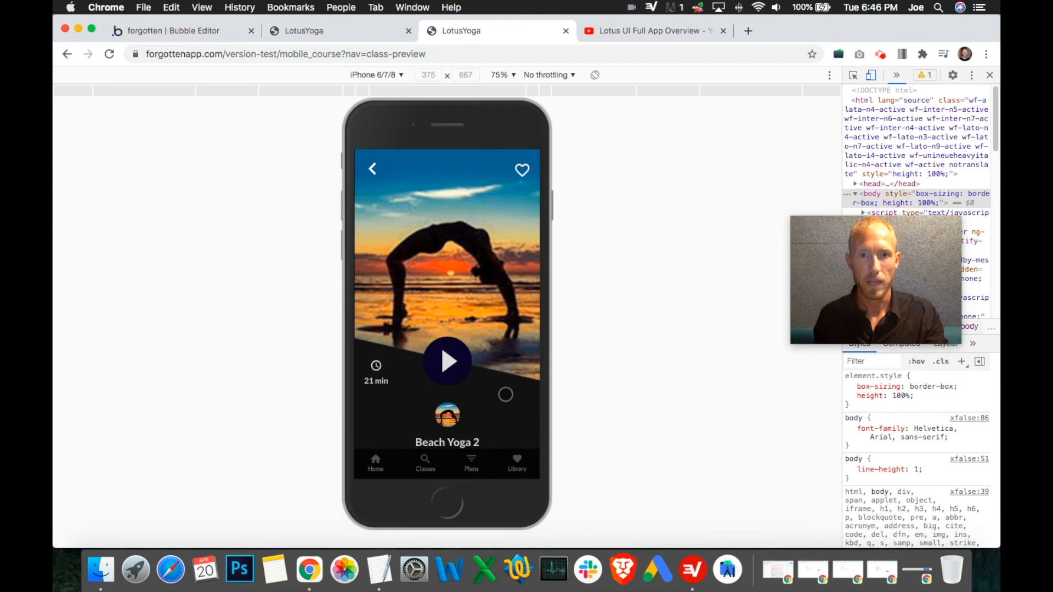
{"action": "left_click", "coordinate": [517, 468]}
{"action": "left_click", "coordinate": [417, 223]}
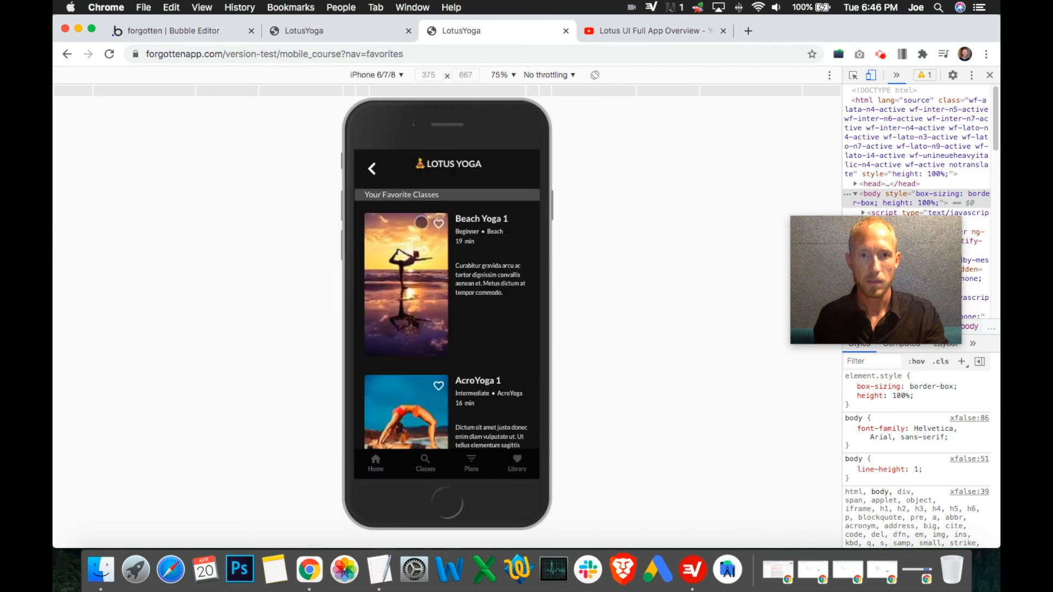
{"action": "scroll", "coordinate": [466, 226], "scroll_direction": "down", "scroll_amount": 2}
{"action": "scroll", "coordinate": [467, 227], "scroll_direction": "up", "scroll_amount": 3}
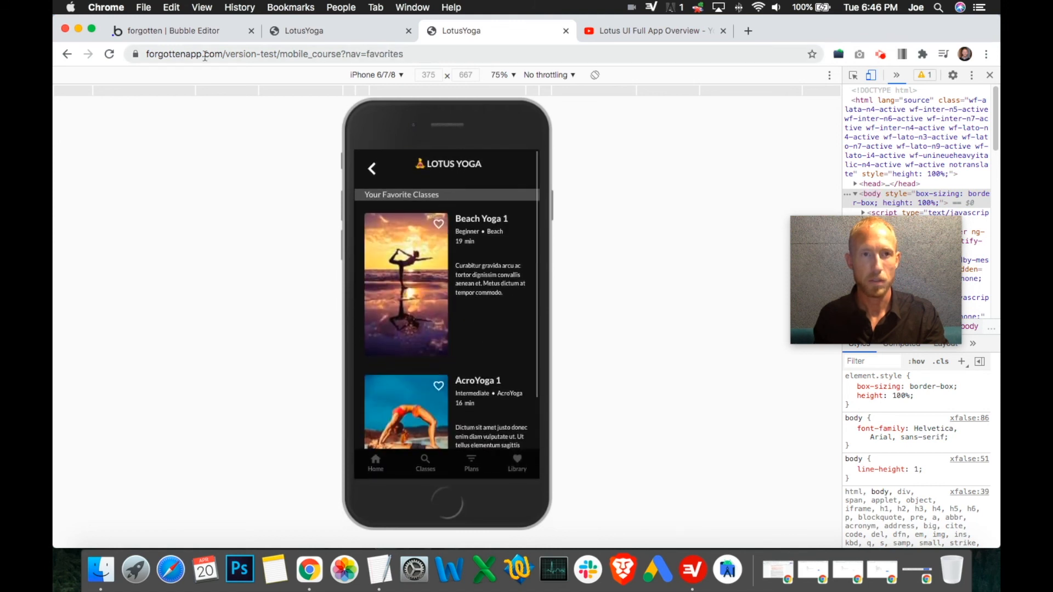
- Switch to the Bubble editor and open the conditions of the Favorite (not added) heart in the Favorites repeating group
{"action": "left_click", "coordinate": [193, 32]}
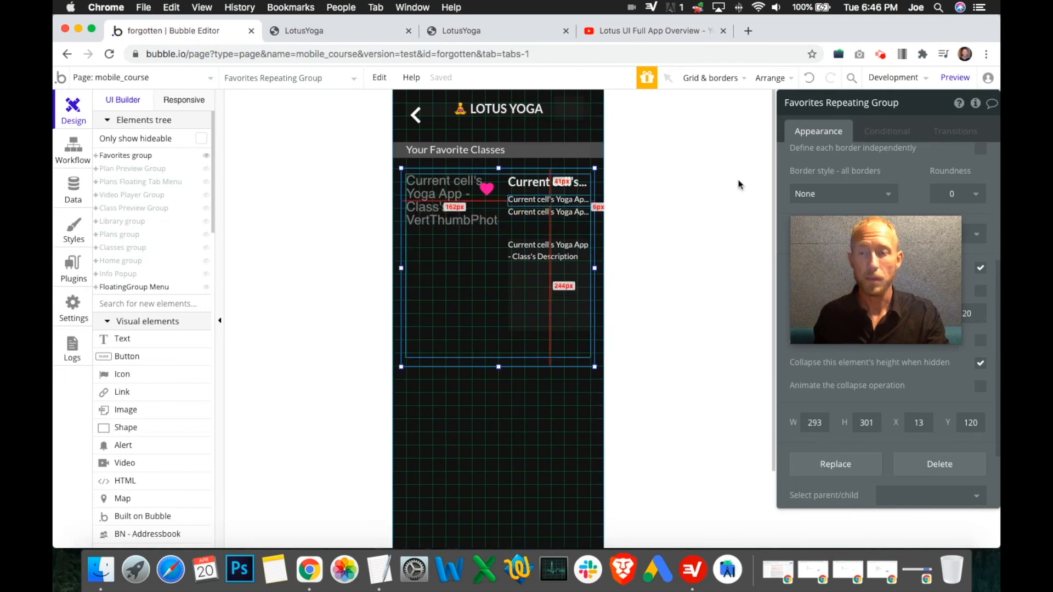
{"action": "left_click_drag", "start_coordinate": [872, 275], "coordinate": [710, 457]}
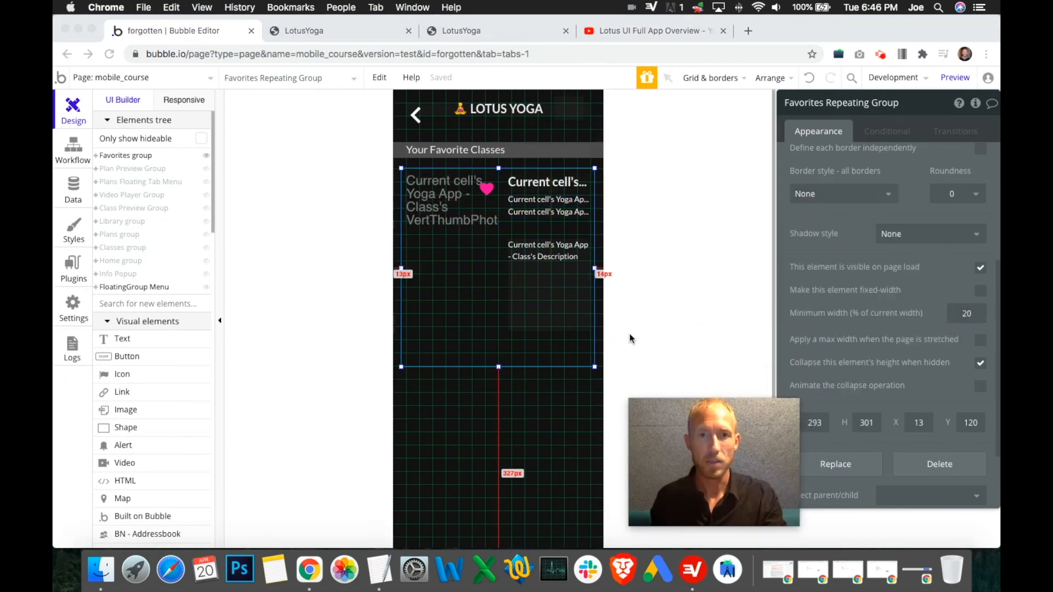
{"action": "left_click", "coordinate": [488, 195]}
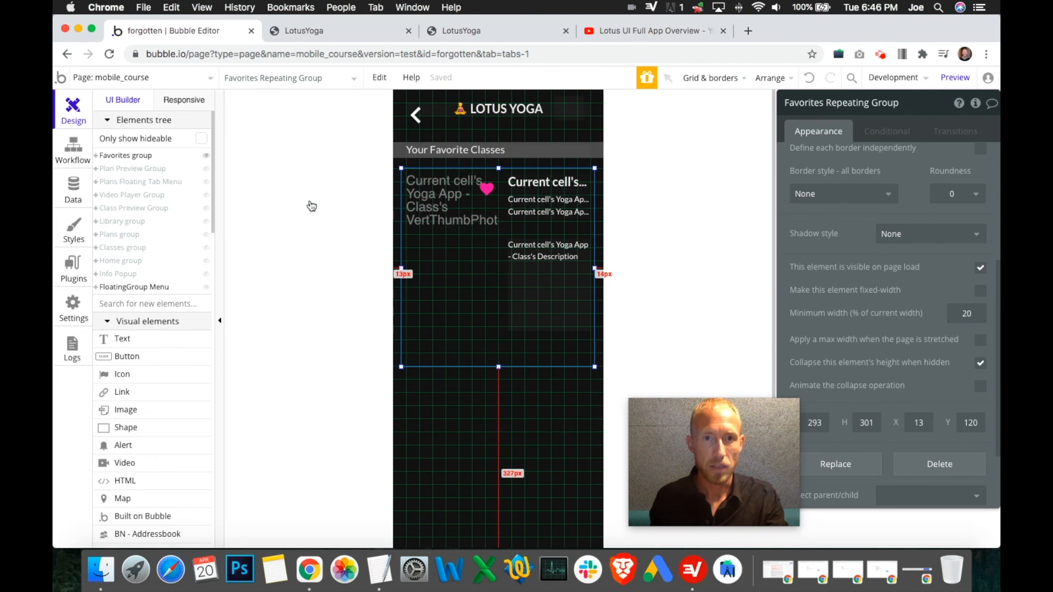
{"action": "left_click", "coordinate": [486, 197]}
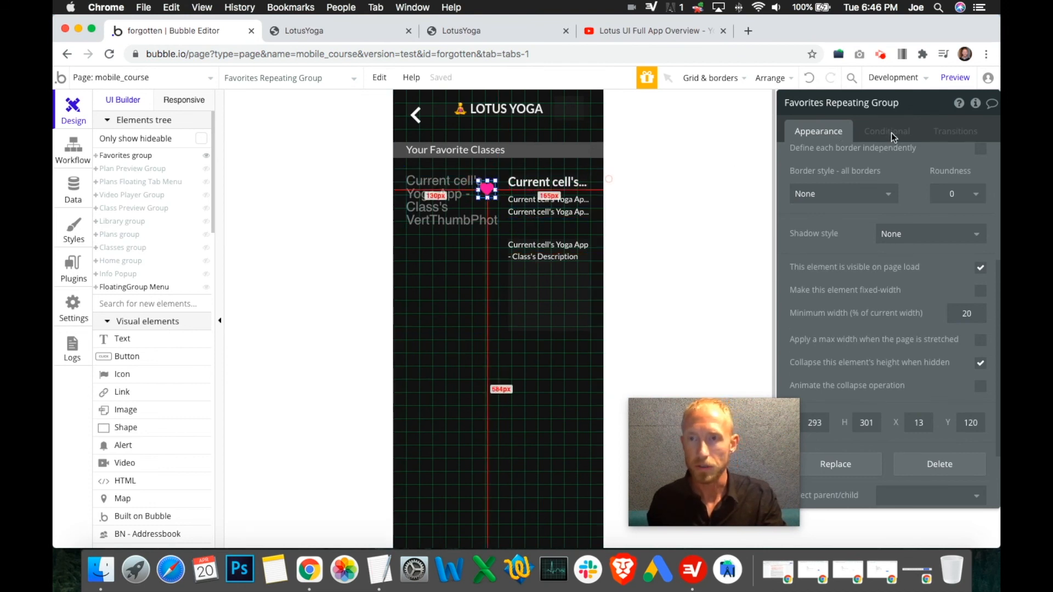
{"action": "left_click", "coordinate": [97, 156]}
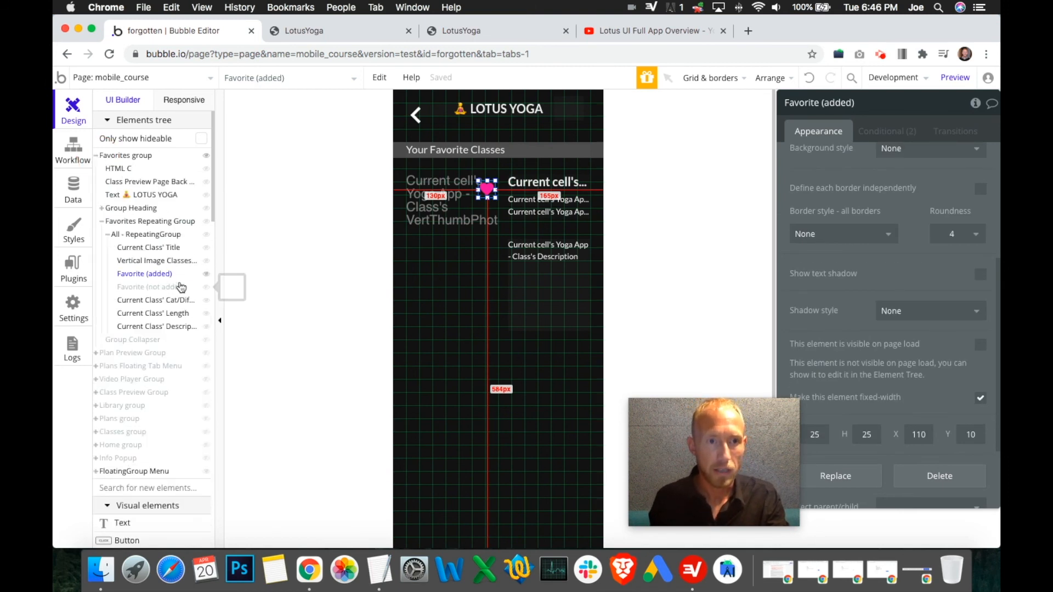
{"action": "left_click", "coordinate": [206, 273]}
{"action": "left_click", "coordinate": [178, 289]}
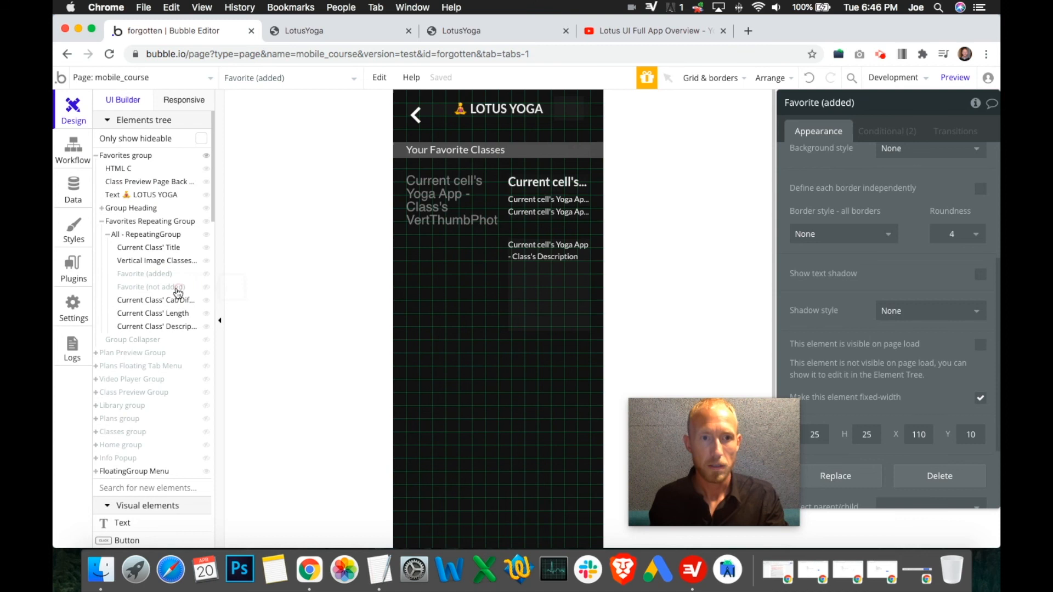
{"action": "left_click", "coordinate": [887, 134]}
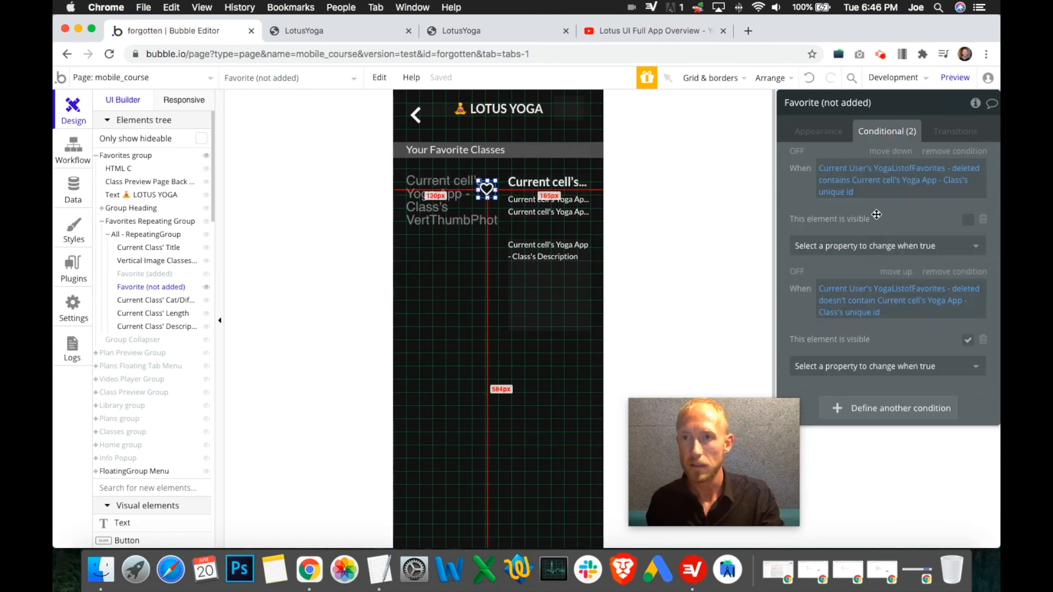
- Set Favorite (added)'s first visibility condition to Current User's YogaFavoriteList contains Current cell's Yoga App - Class
{"action": "left_click", "coordinate": [206, 287]}
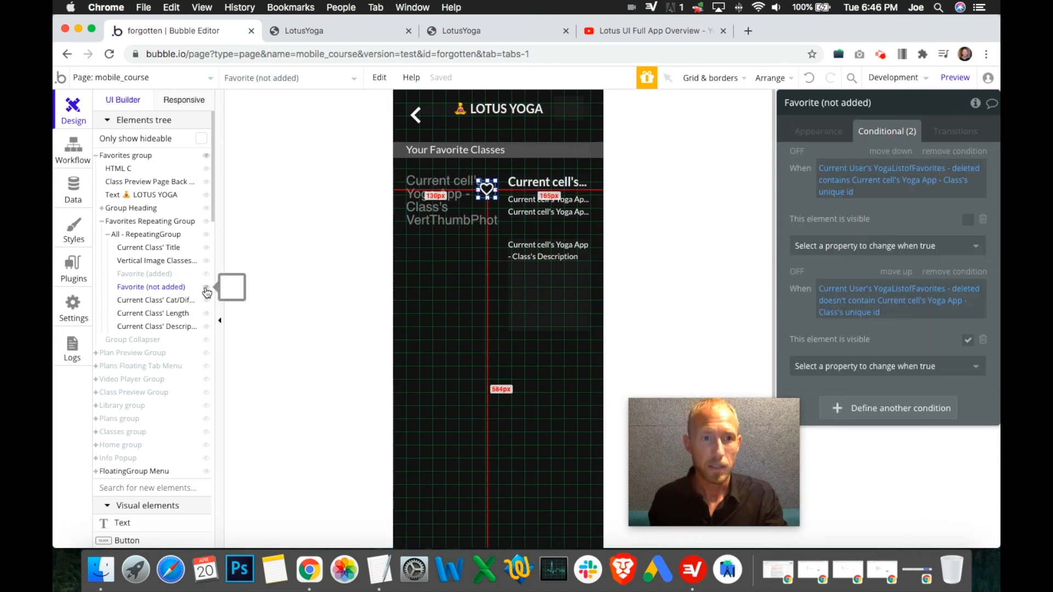
{"action": "left_click", "coordinate": [206, 287]}
{"action": "left_click", "coordinate": [206, 275]}
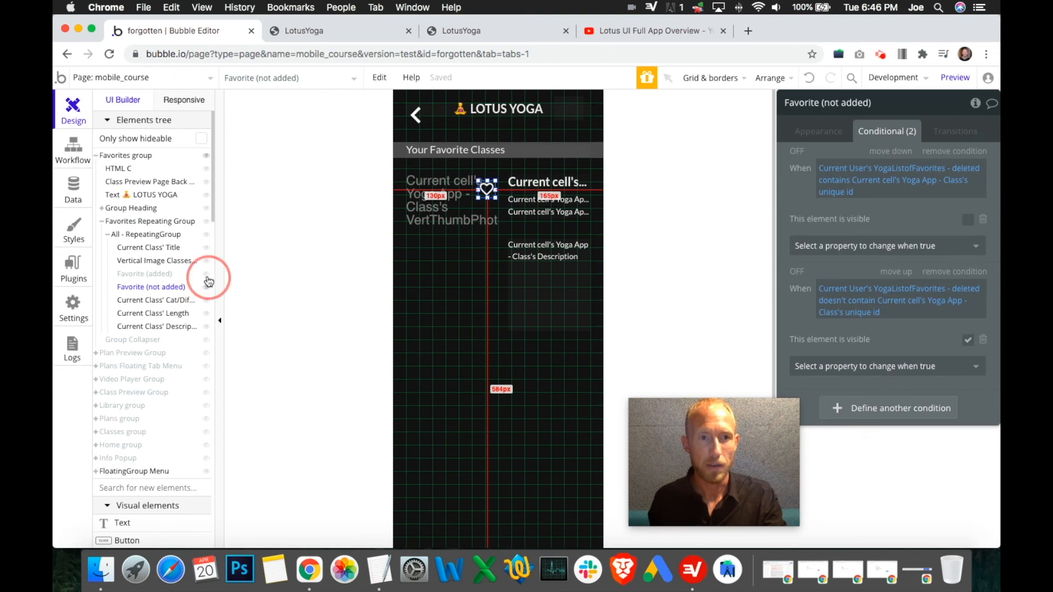
{"action": "left_click", "coordinate": [207, 287]}
{"action": "left_click", "coordinate": [159, 274]}
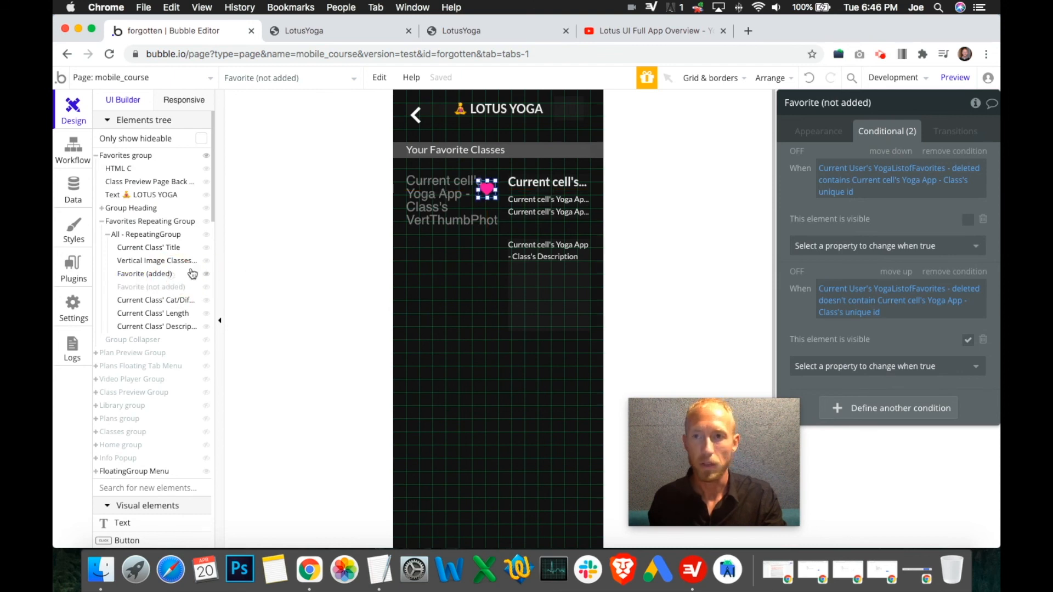
{"action": "left_click", "coordinate": [905, 169]}
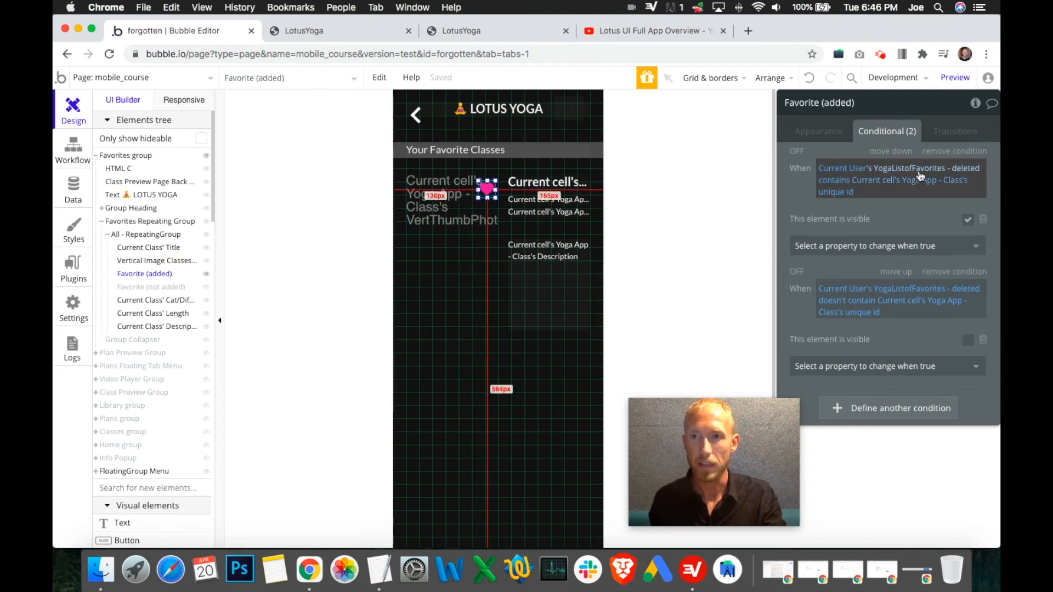
{"action": "left_click", "coordinate": [949, 170]}
{"action": "type", "text": "yoga"}
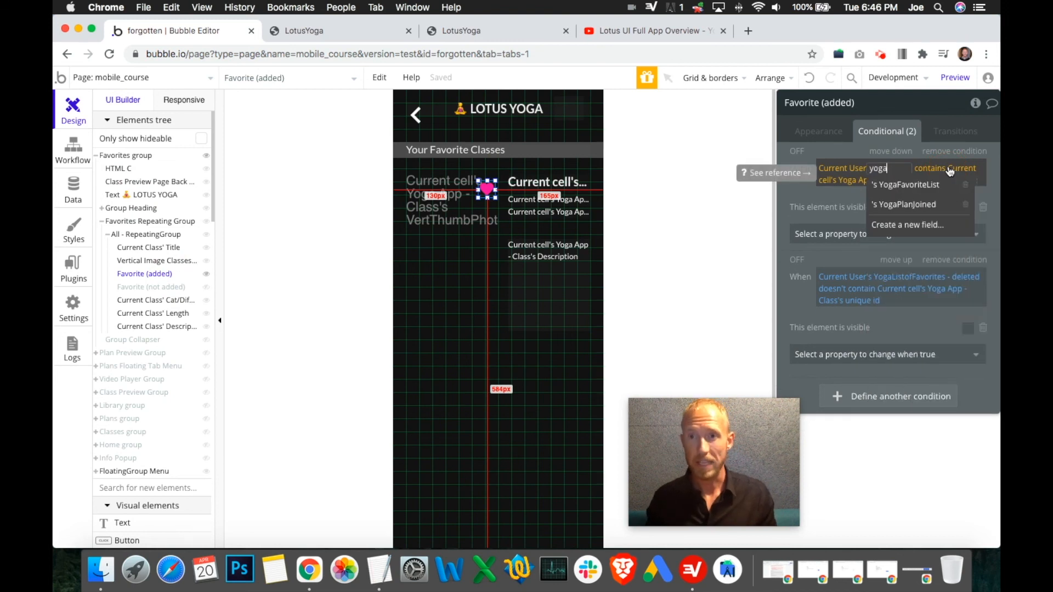
{"action": "left_click", "coordinate": [923, 186]}
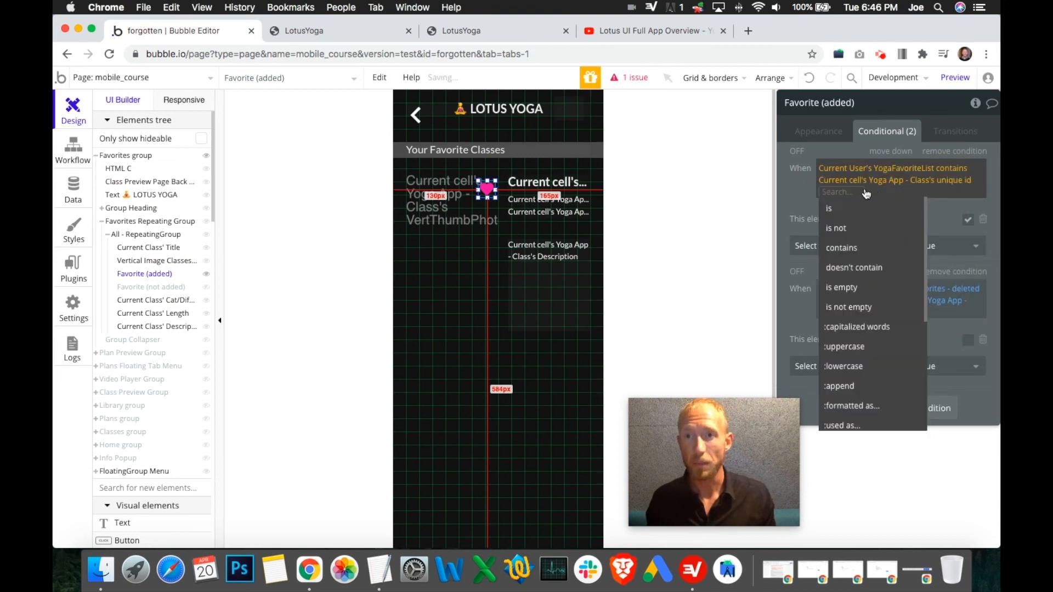
{"action": "left_click", "coordinate": [905, 181]}
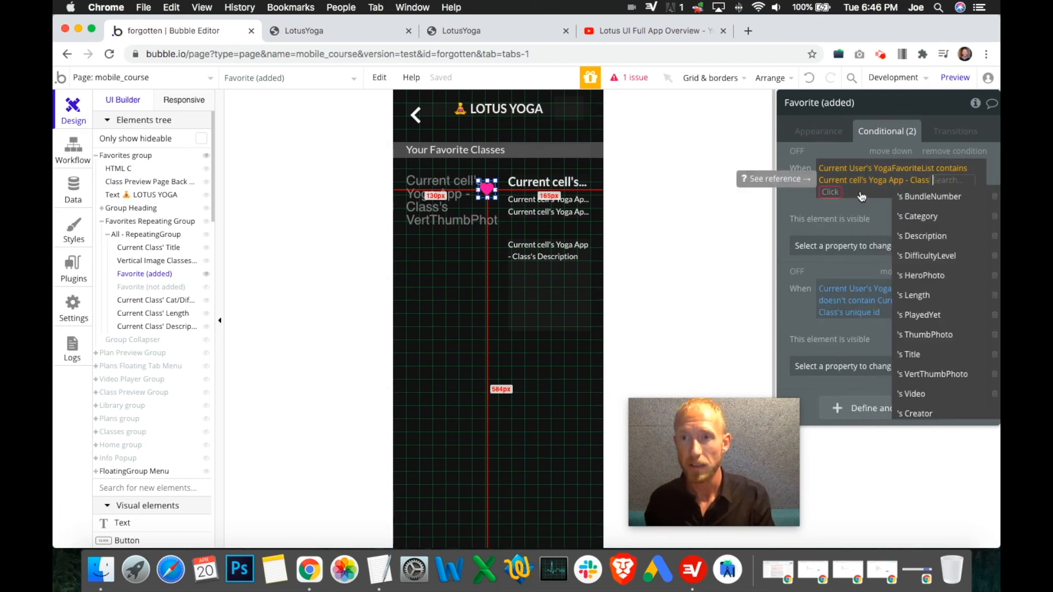
{"action": "left_click", "coordinate": [912, 182]}
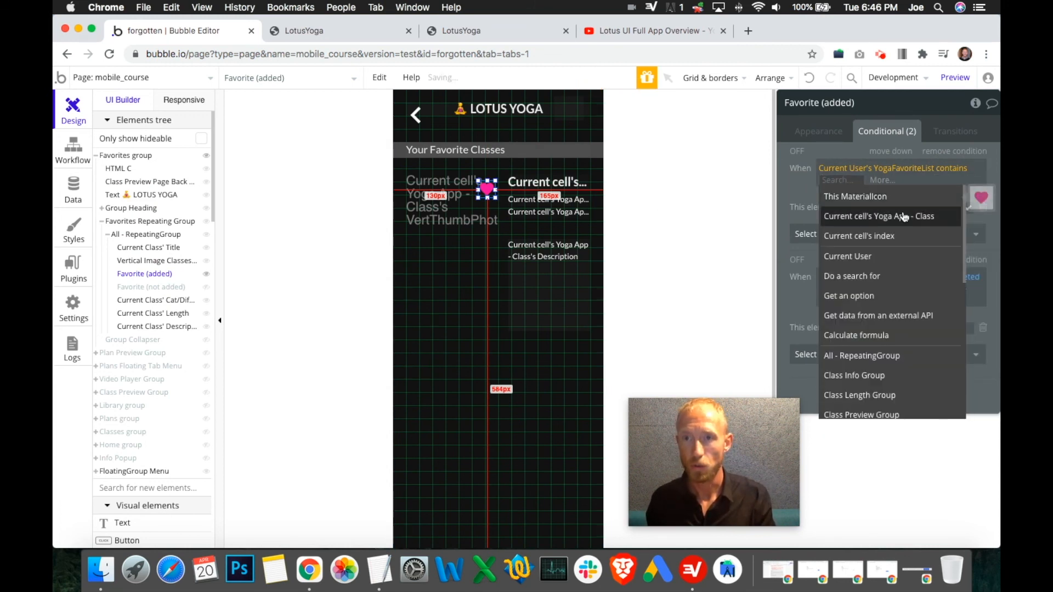
{"action": "left_click", "coordinate": [904, 216]}
{"action": "left_click", "coordinate": [808, 192]}
- Copy that expression into Favorite (added)'s second condition and change its operator to doesn't contain
{"action": "right_click", "coordinate": [890, 183]}
{"action": "left_click", "coordinate": [933, 142]}
{"action": "right_click", "coordinate": [911, 296]}
{"action": "left_click", "coordinate": [937, 280]}
{"action": "left_click", "coordinate": [949, 277]}
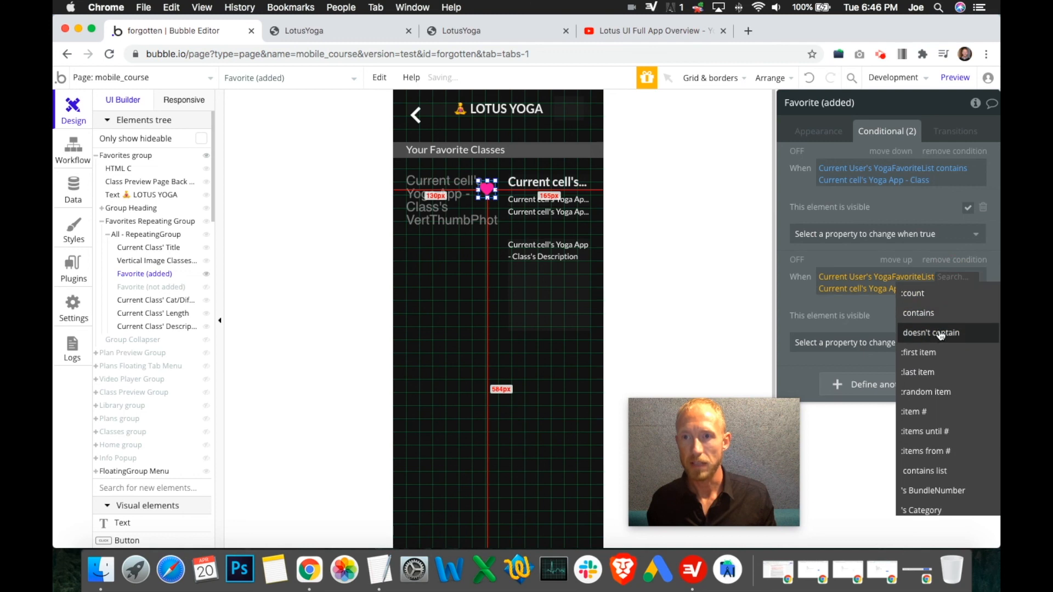
{"action": "left_click", "coordinate": [941, 333]}
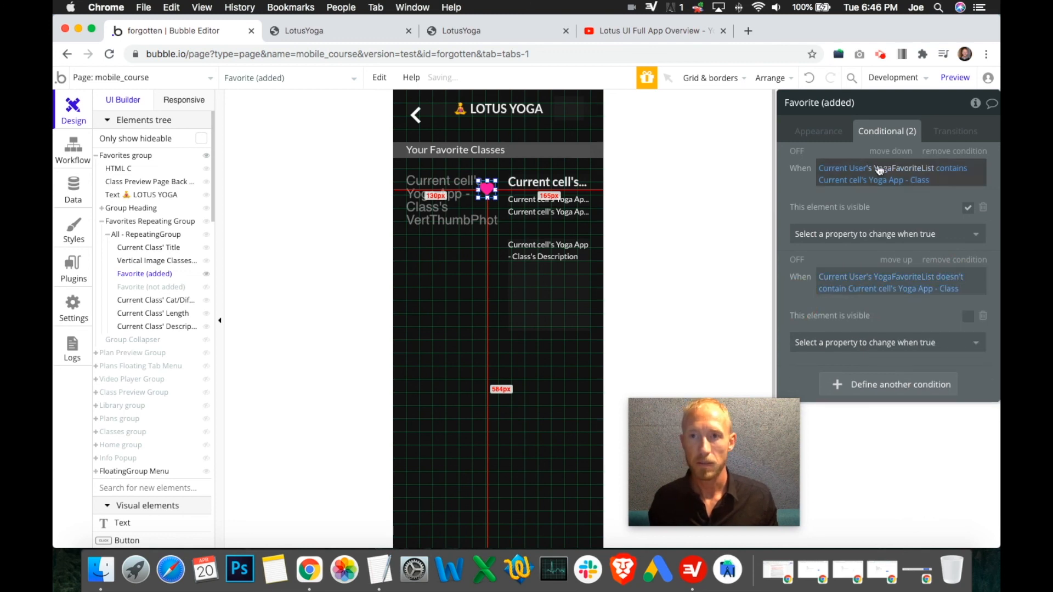
- Show the Favorite (not added) heart and paste the copied YogaFavoriteList contains expression into its first condition
{"action": "left_click", "coordinate": [207, 274]}
{"action": "left_click", "coordinate": [207, 287]}
{"action": "left_click", "coordinate": [486, 189]}
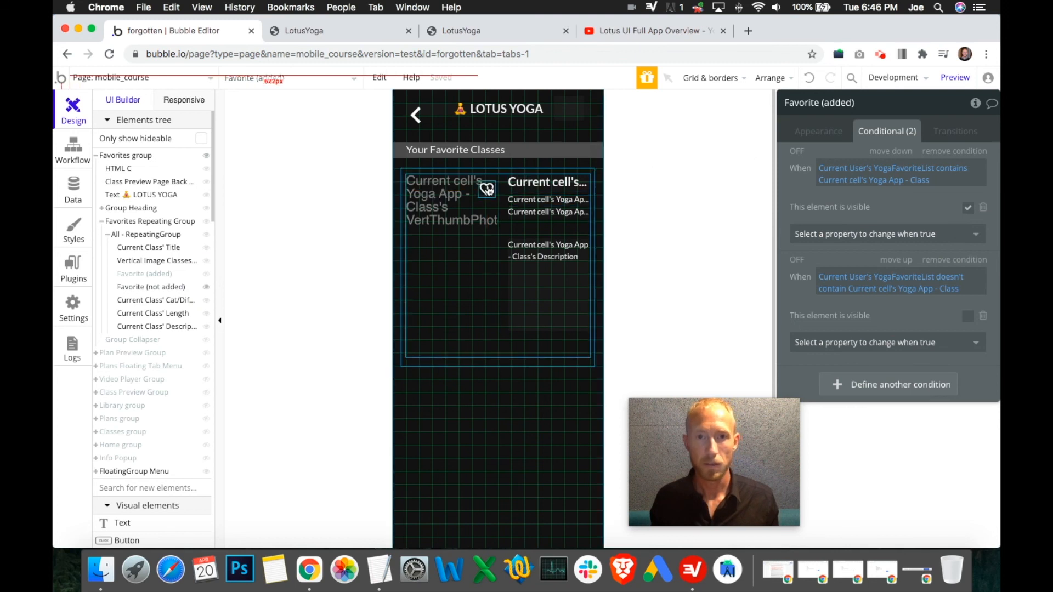
{"action": "right_click", "coordinate": [912, 181]}
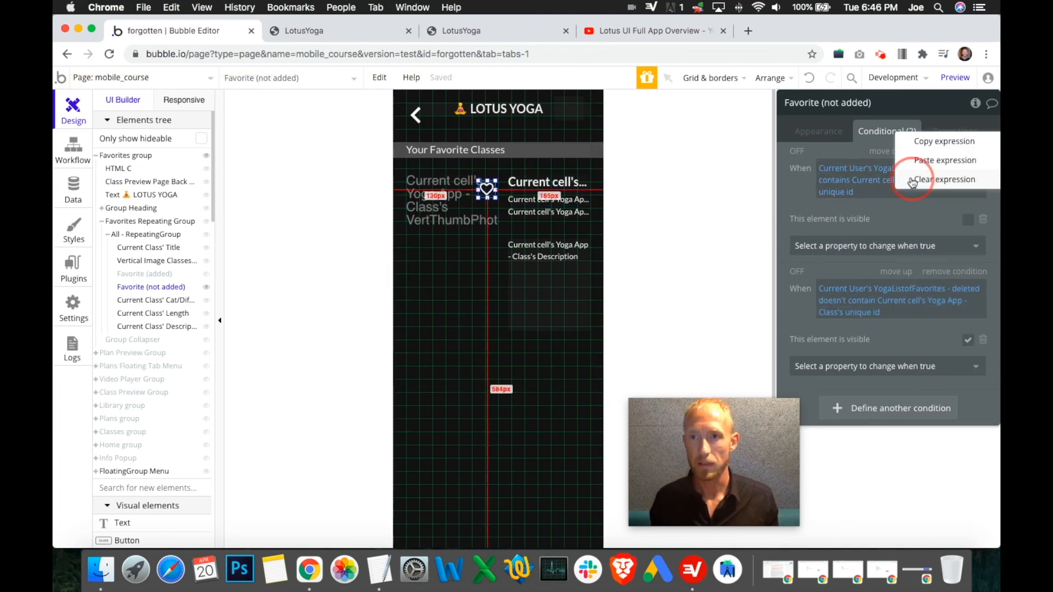
{"action": "left_click", "coordinate": [935, 161]}
- Paste the expression into Favorite (not added)'s second condition and change its operator to doesn't contain
{"action": "right_click", "coordinate": [906, 283]}
{"action": "left_click", "coordinate": [936, 263]}
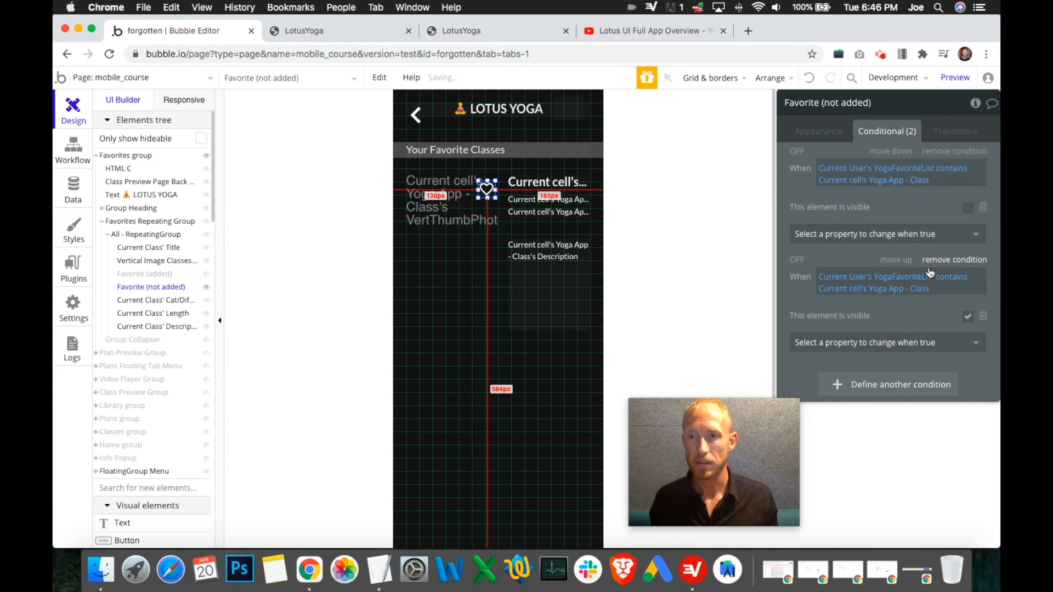
{"action": "left_click", "coordinate": [952, 276]}
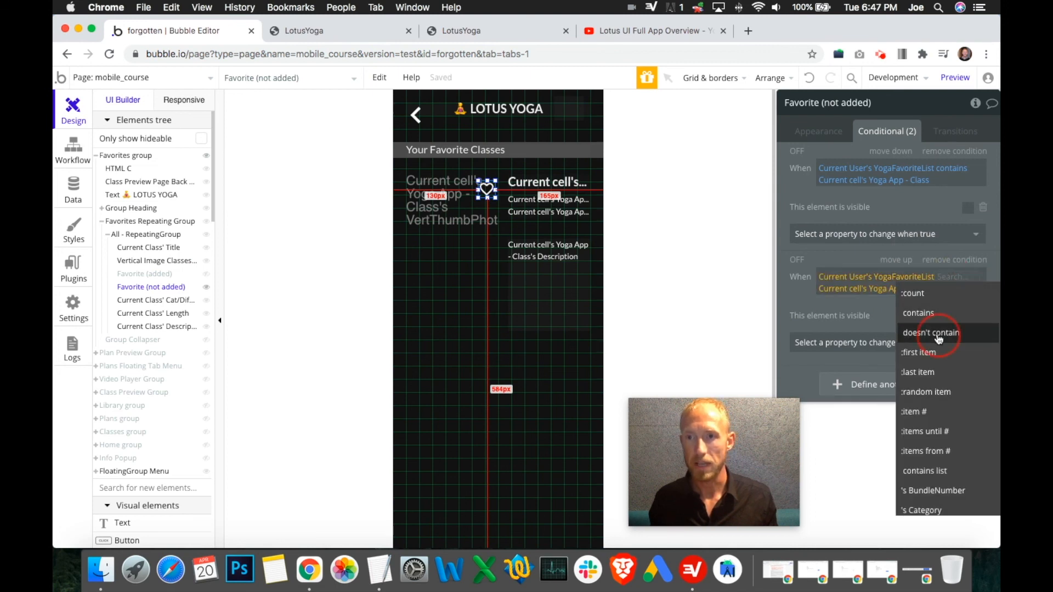
{"action": "left_click", "coordinate": [924, 333]}
{"action": "left_click", "coordinate": [905, 319]}
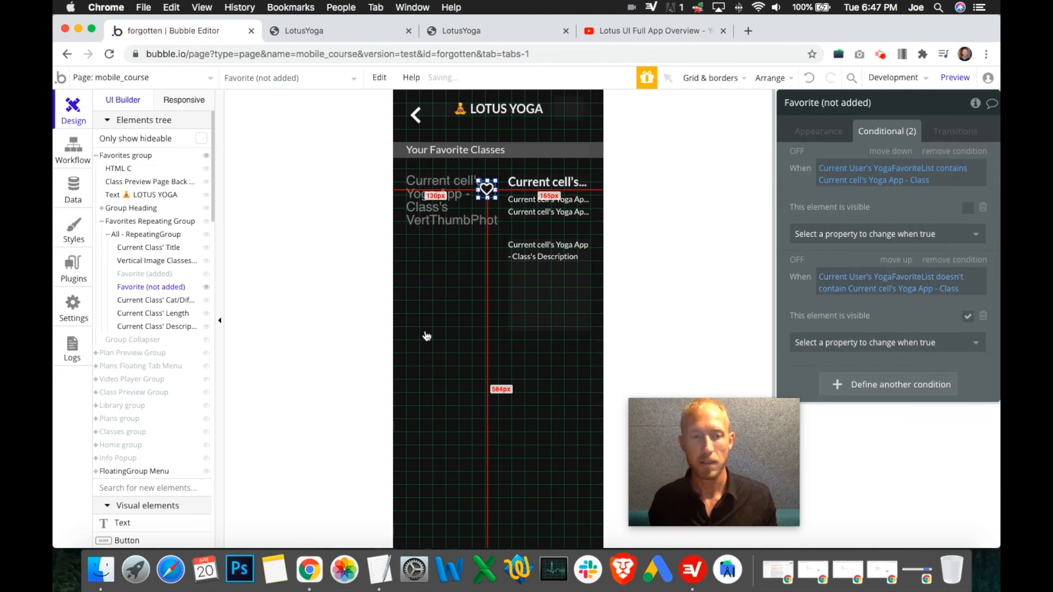
- Check the visible-on-page-load setting of both the Favorite (added) and Favorite (not added) hearts
{"action": "left_click", "coordinate": [206, 287]}
{"action": "left_click", "coordinate": [160, 275]}
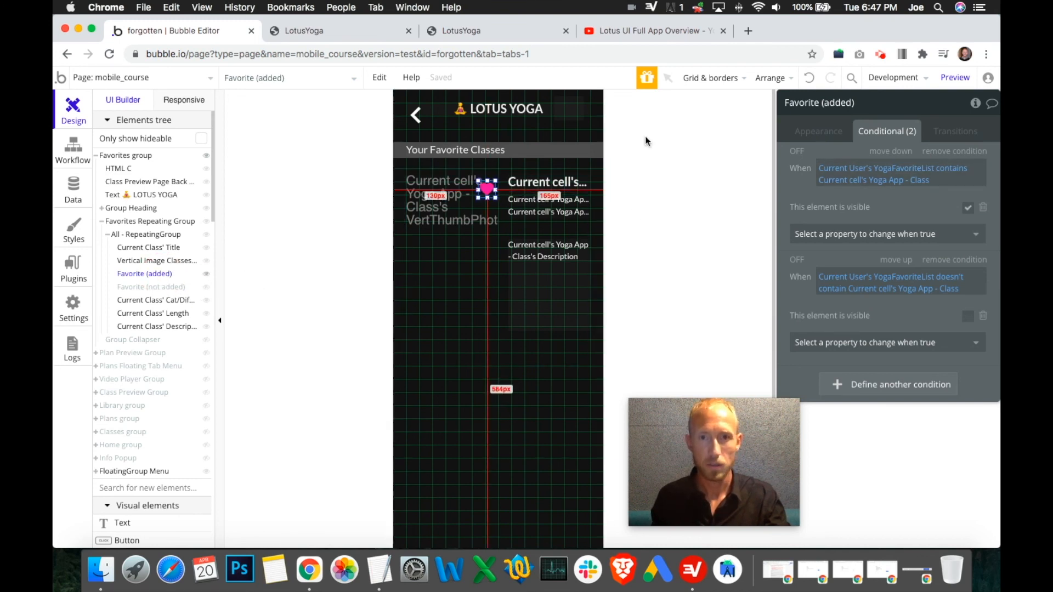
{"action": "left_click", "coordinate": [811, 134]}
{"action": "scroll", "coordinate": [943, 275], "scroll_direction": "down", "scroll_amount": 5}
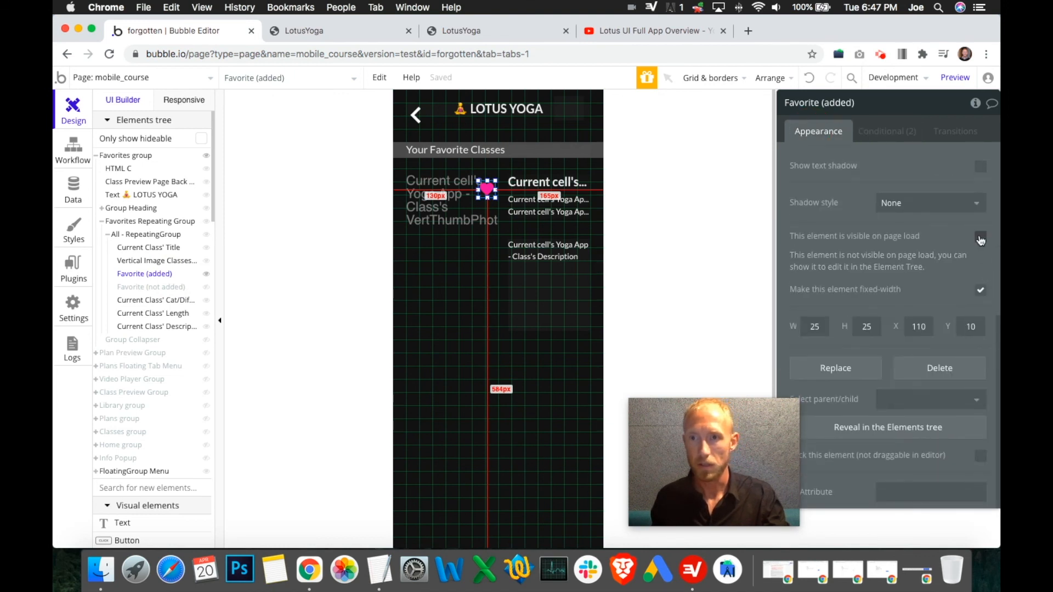
{"action": "left_click", "coordinate": [207, 274]}
{"action": "left_click", "coordinate": [207, 288]}
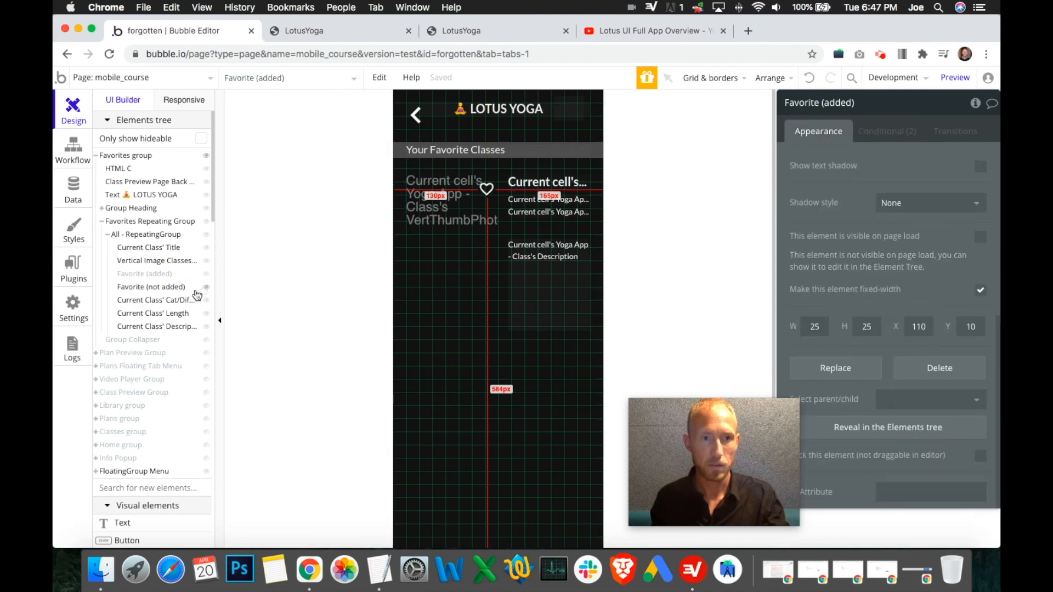
{"action": "left_click", "coordinate": [180, 288]}
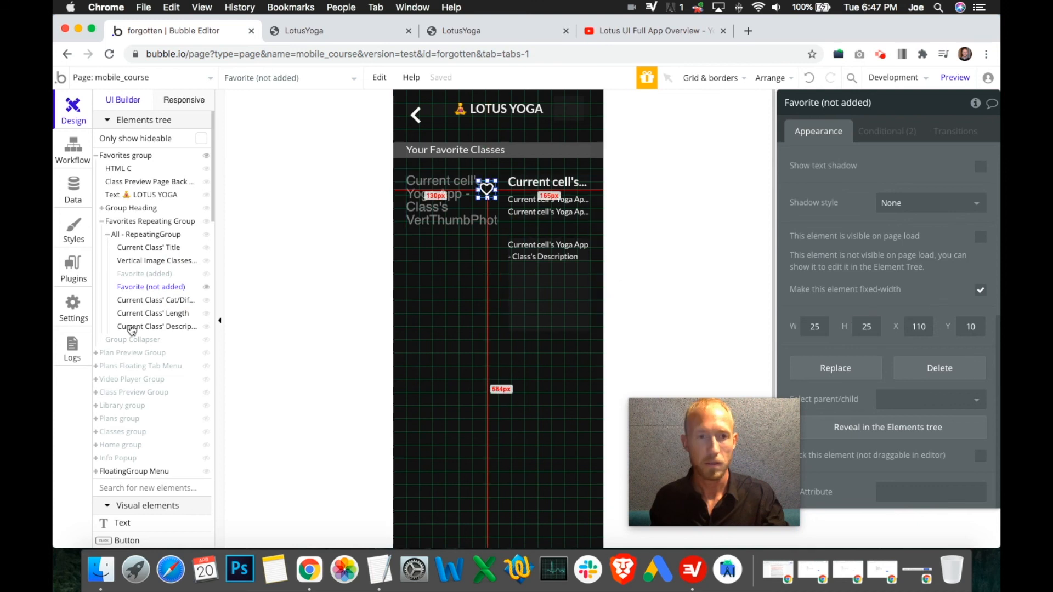
{"action": "left_click", "coordinate": [491, 192]}
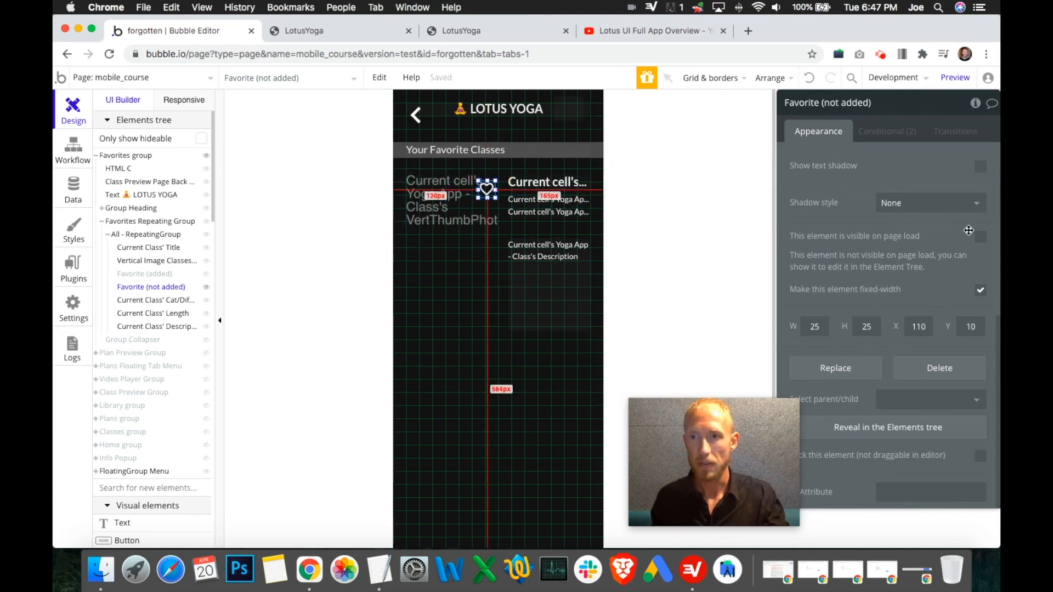
- Reload the mobile and desktop previews with the updated version and compare the favorites' hearts with the Lotus UI overview video
{"action": "left_click", "coordinate": [479, 31]}
{"action": "left_click", "coordinate": [453, 171]}
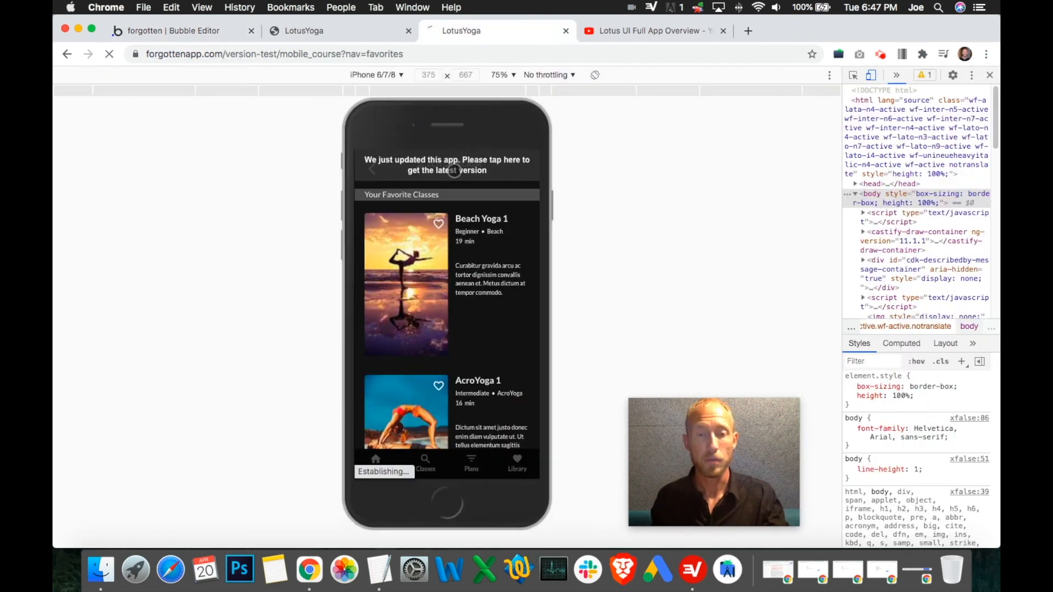
{"action": "left_click", "coordinate": [344, 31]}
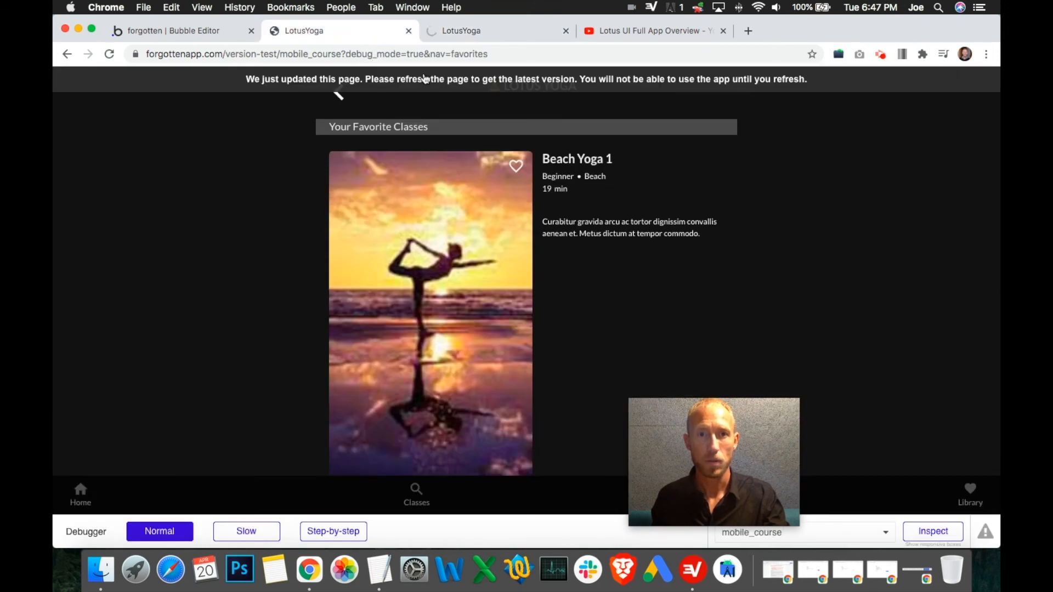
{"action": "left_click", "coordinate": [465, 82]}
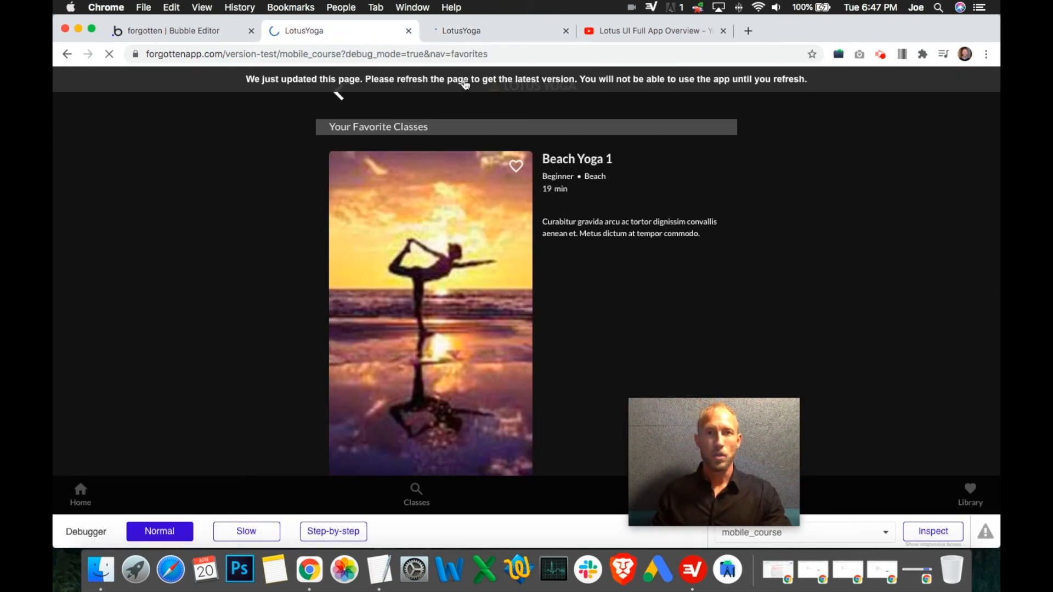
{"action": "left_click", "coordinate": [482, 32]}
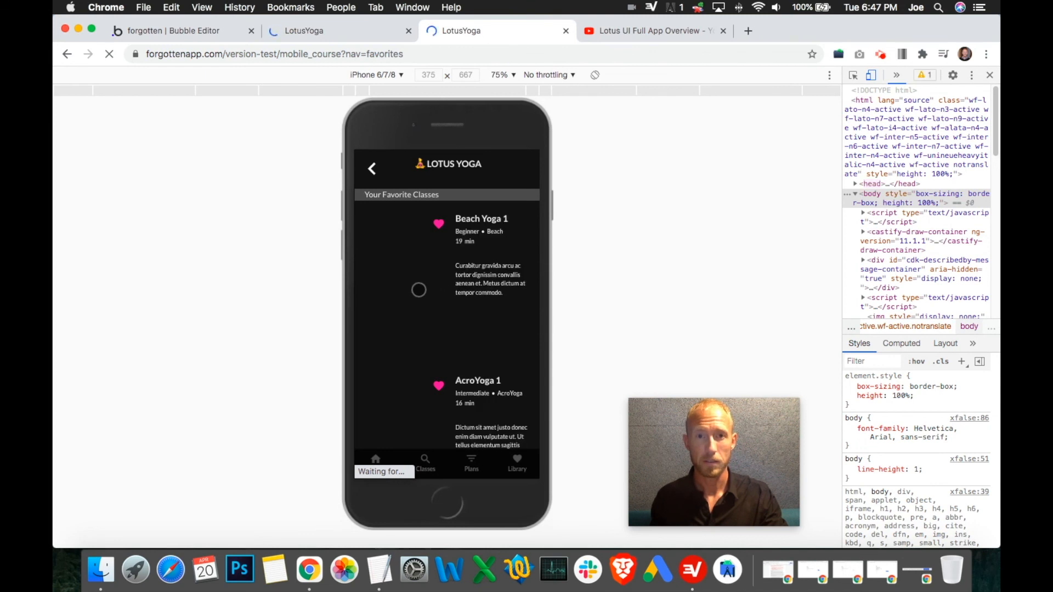
{"action": "left_click", "coordinate": [644, 32]}
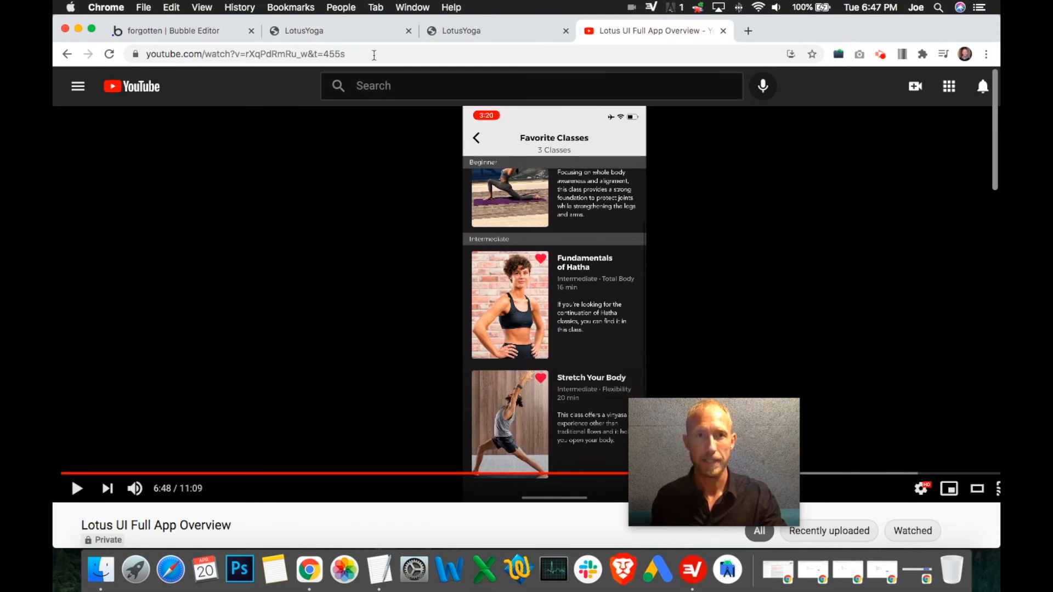
- Look through the Favorites list in the desktop preview, close that preview and view the list in the mobile preview
{"action": "left_click", "coordinate": [374, 34]}
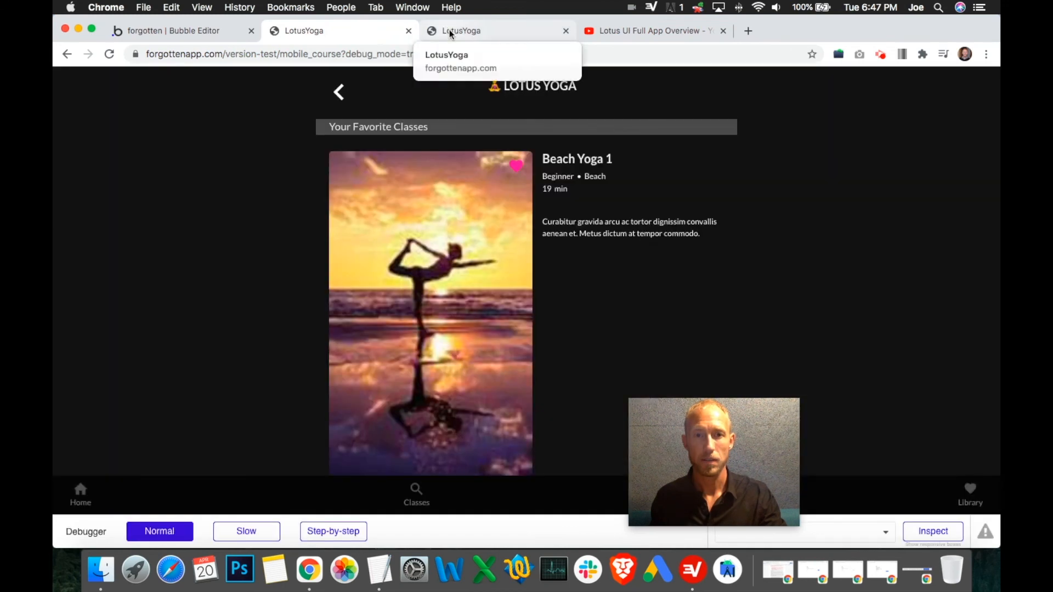
{"action": "left_click_drag", "start_coordinate": [642, 153], "coordinate": [613, 310]}
{"action": "scroll", "coordinate": [612, 310], "scroll_direction": "down", "scroll_amount": 4}
{"action": "scroll", "coordinate": [604, 302], "scroll_direction": "down", "scroll_amount": 5}
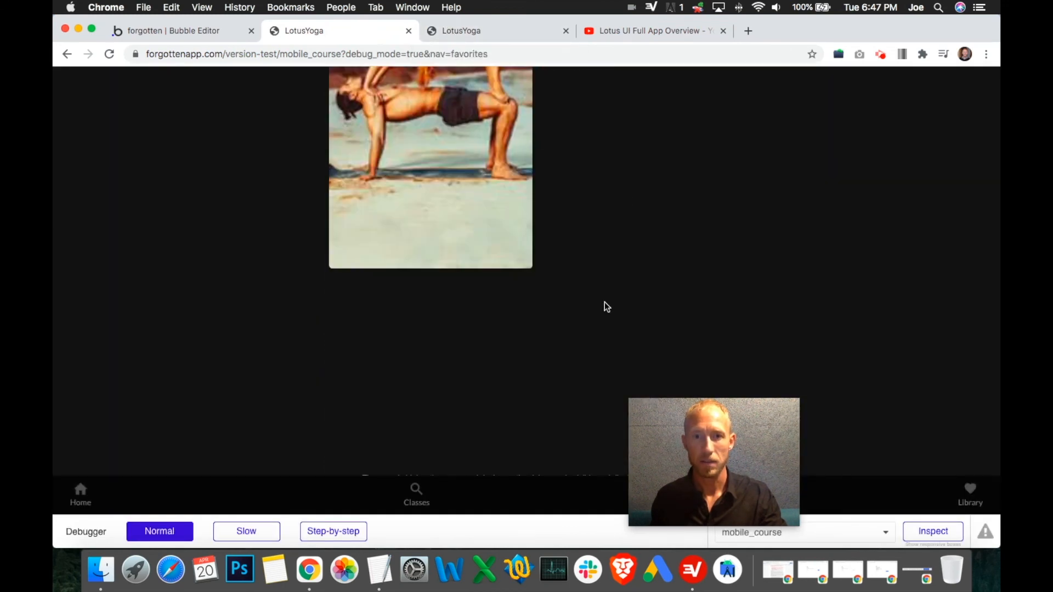
{"action": "scroll", "coordinate": [599, 285], "scroll_direction": "up", "scroll_amount": 10}
{"action": "left_click", "coordinate": [408, 32]}
{"action": "left_click_drag", "start_coordinate": [465, 253], "coordinate": [463, 325]}
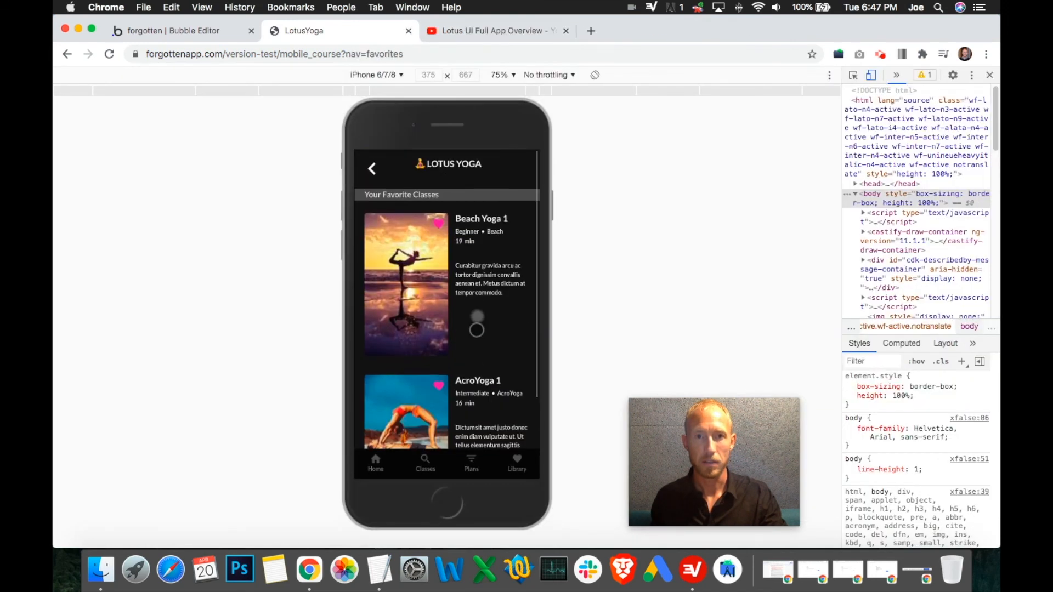
- Reopen the Favorites page from the Library in the mobile preview and look over the favorite classes
{"action": "left_click", "coordinate": [501, 459]}
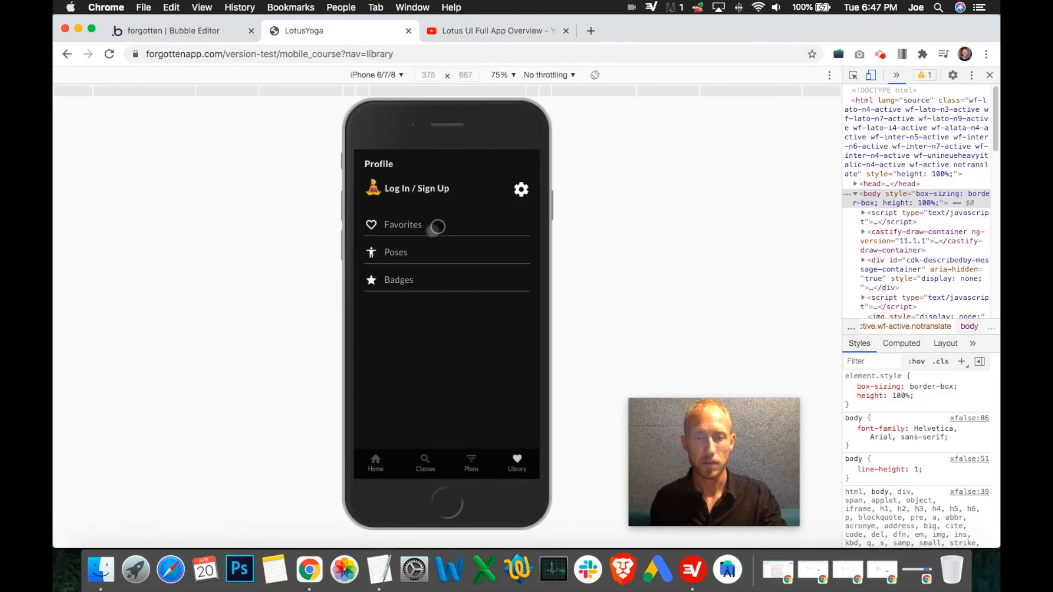
{"action": "left_click", "coordinate": [437, 226]}
{"action": "mouse_move", "coordinate": [457, 318]}
{"action": "left_mouse_down"}
{"action": "mouse_move", "coordinate": [465, 225]}
{"action": "mouse_move", "coordinate": [470, 304]}
{"action": "left_mouse_up"}
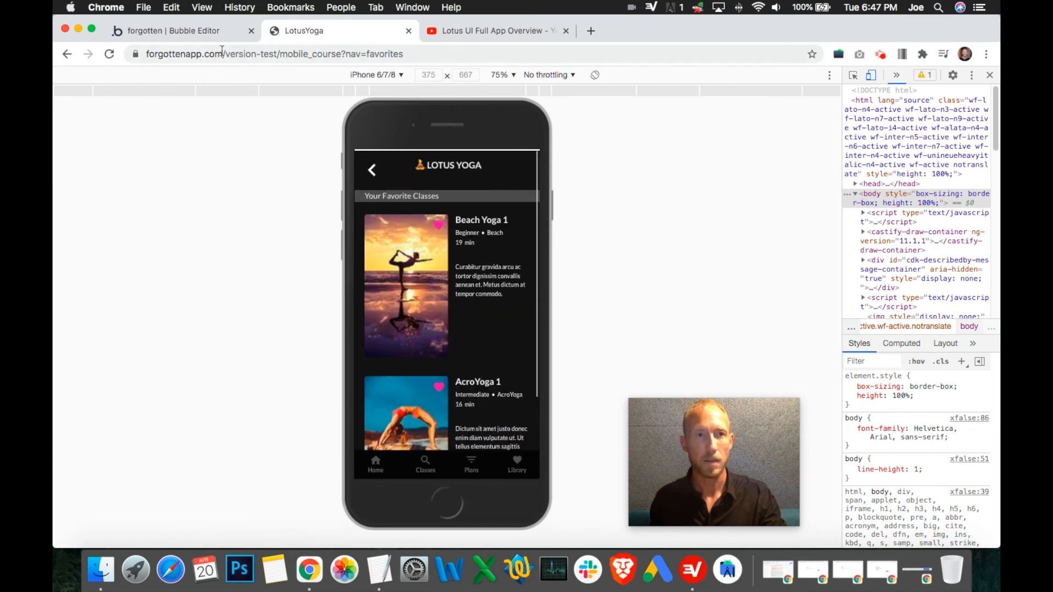
- In the Bubble editor, start a click workflow for Favorite (not added) with a Make changes to thing action on Current User
{"action": "left_click", "coordinate": [194, 31]}
{"action": "scroll", "coordinate": [872, 241], "scroll_direction": "up", "scroll_amount": 5}
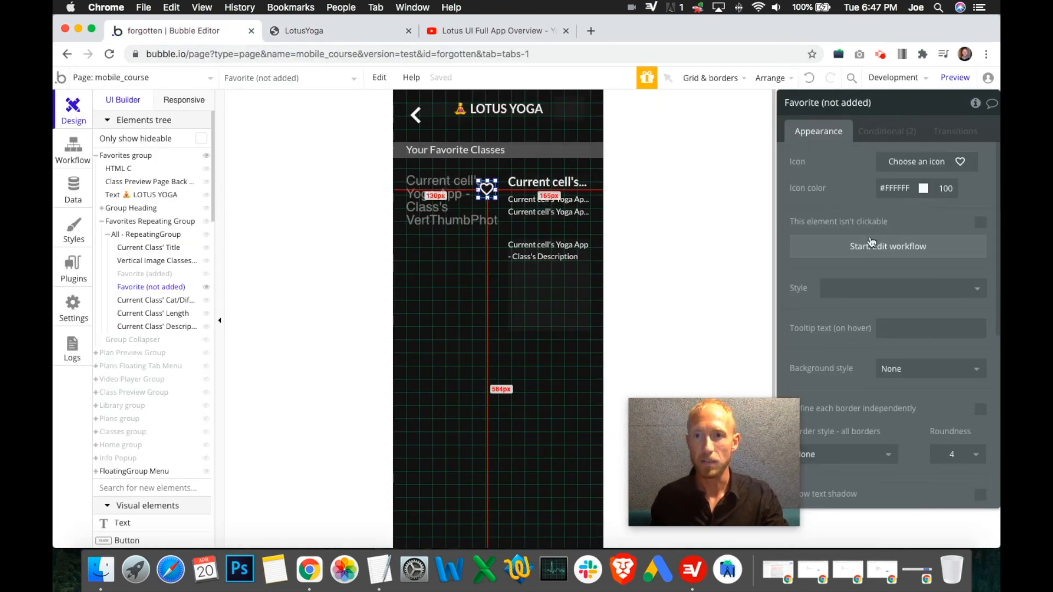
{"action": "left_click", "coordinate": [870, 256]}
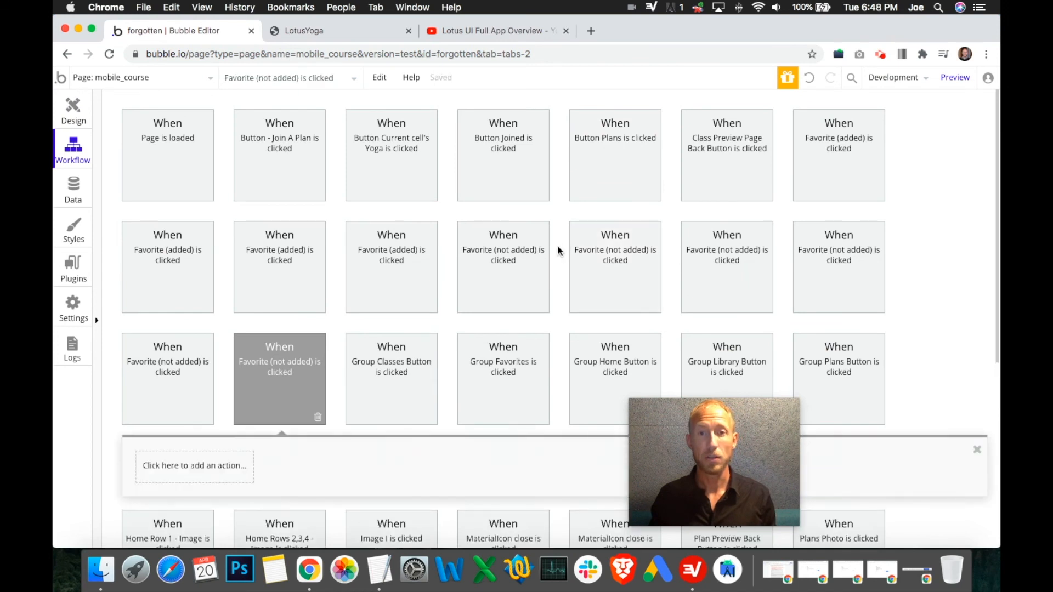
{"action": "left_click", "coordinate": [185, 347]}
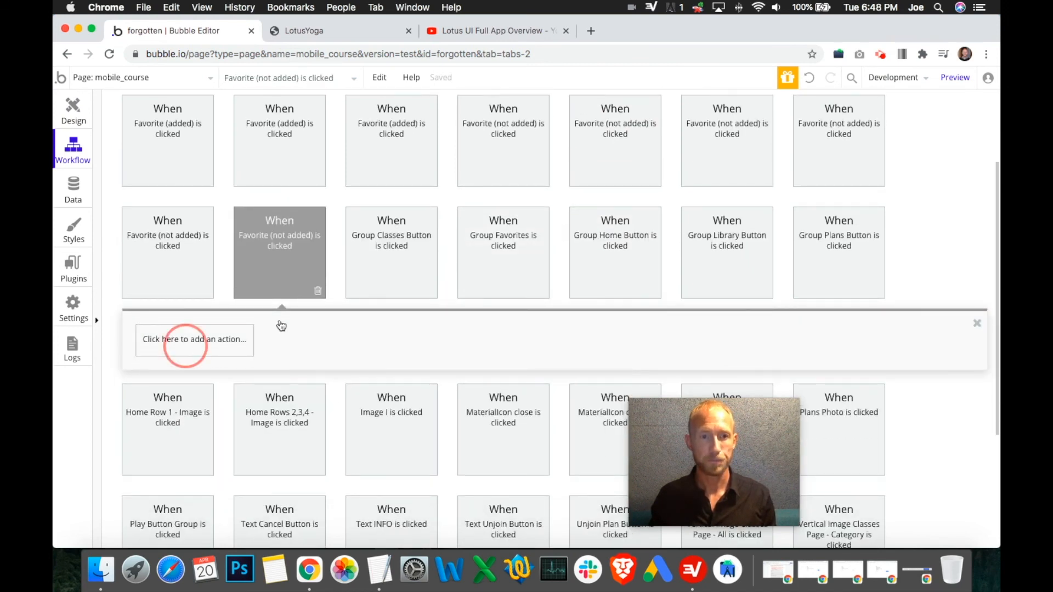
{"action": "mouse_move", "coordinate": [196, 353]}
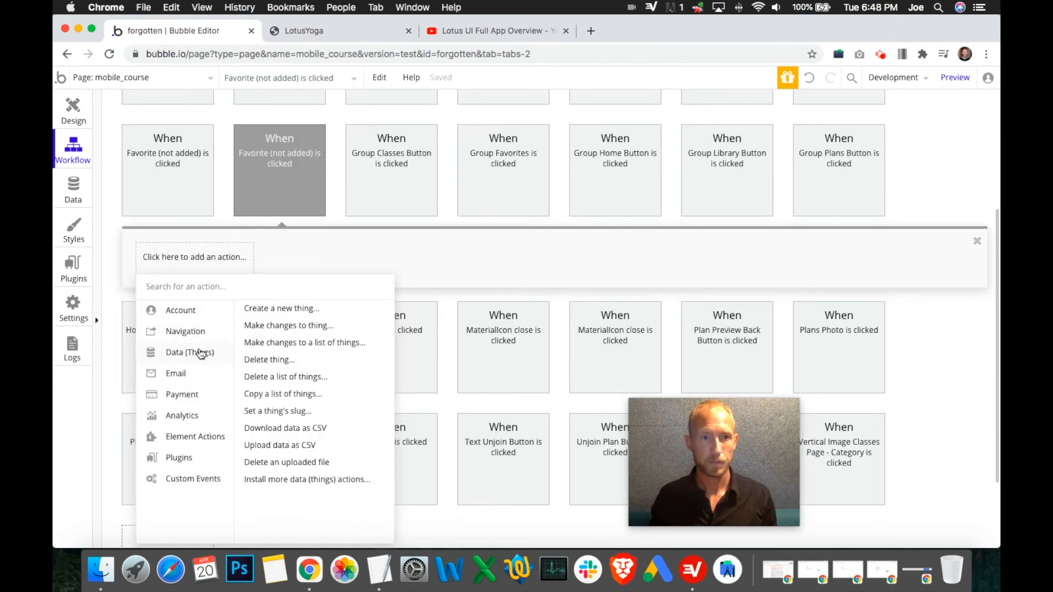
{"action": "left_click", "coordinate": [266, 325]}
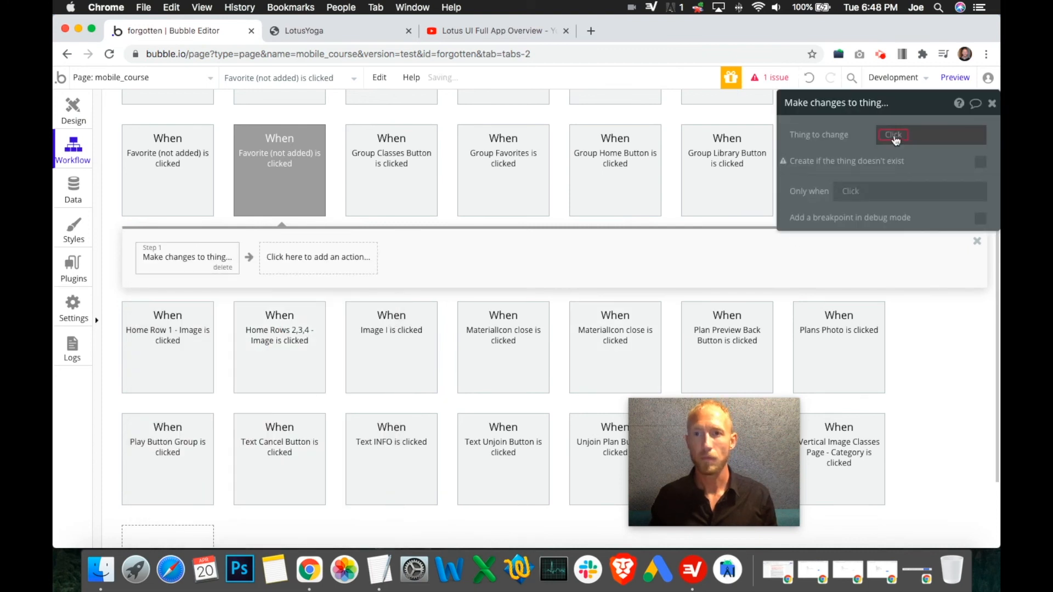
{"action": "left_click", "coordinate": [899, 133]}
{"action": "type", "text": "u"}
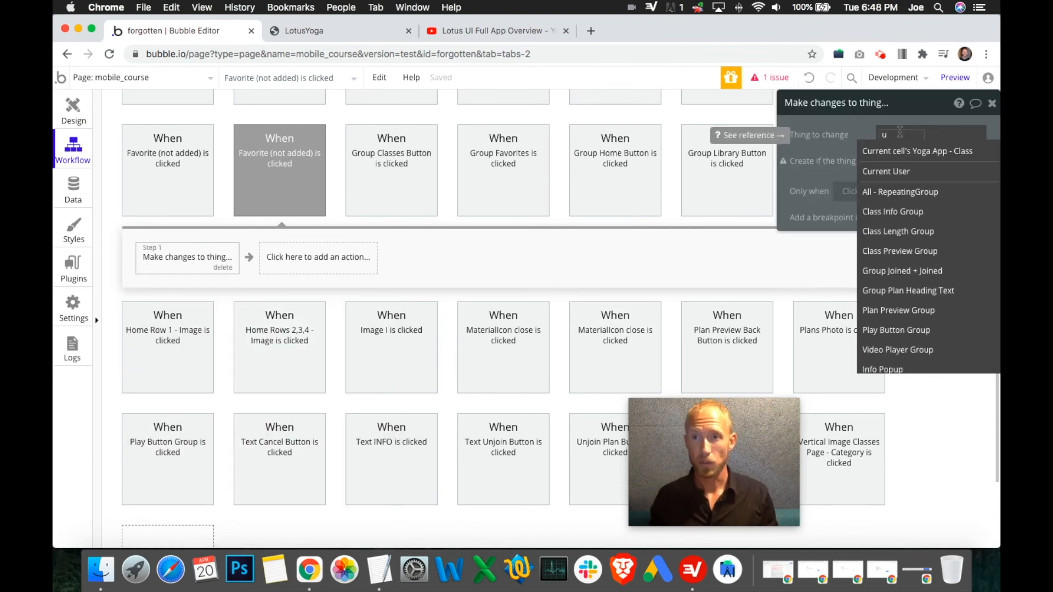
{"action": "left_click", "coordinate": [899, 171]}
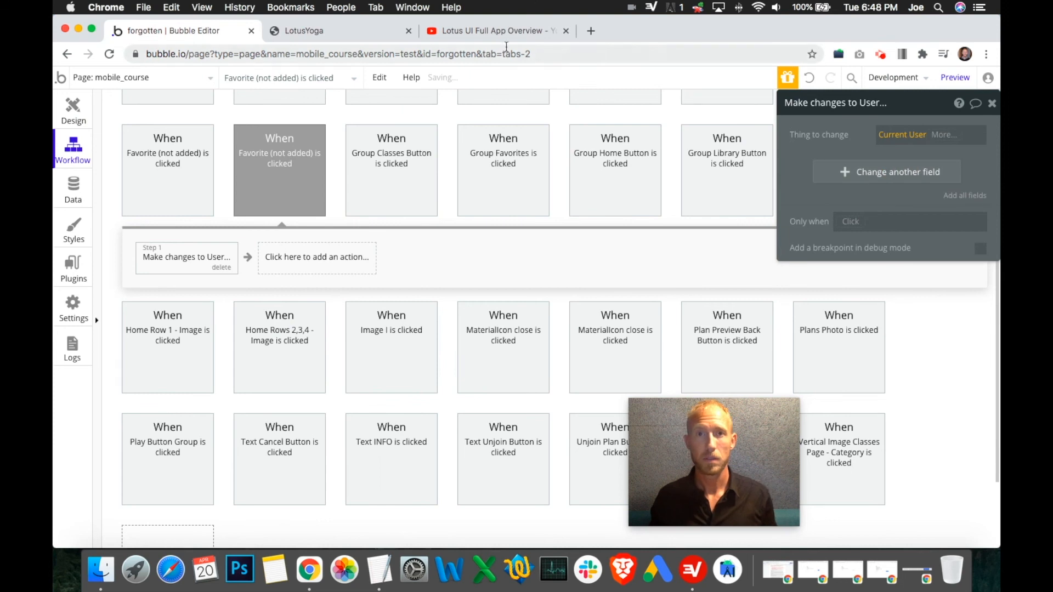
- Advance the Lotus UI overview video to about 7:24 and examine its Profile screen close up
{"action": "left_click", "coordinate": [505, 31]}
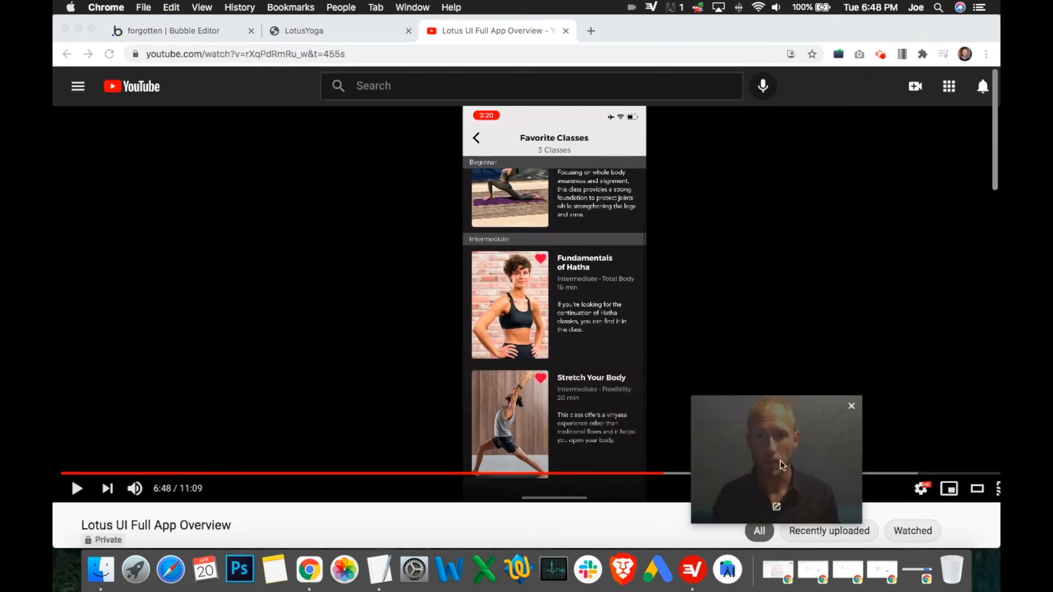
{"action": "left_click_drag", "start_coordinate": [634, 475], "coordinate": [717, 481]}
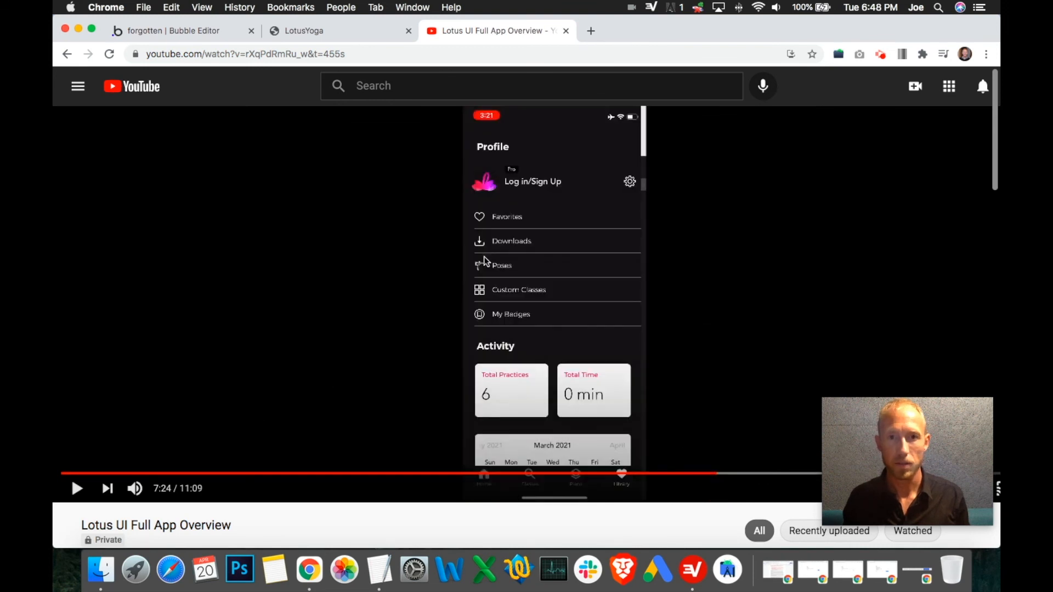
{"action": "scroll", "coordinate": [562, 230], "scroll_direction": "up", "scroll_amount": 5}
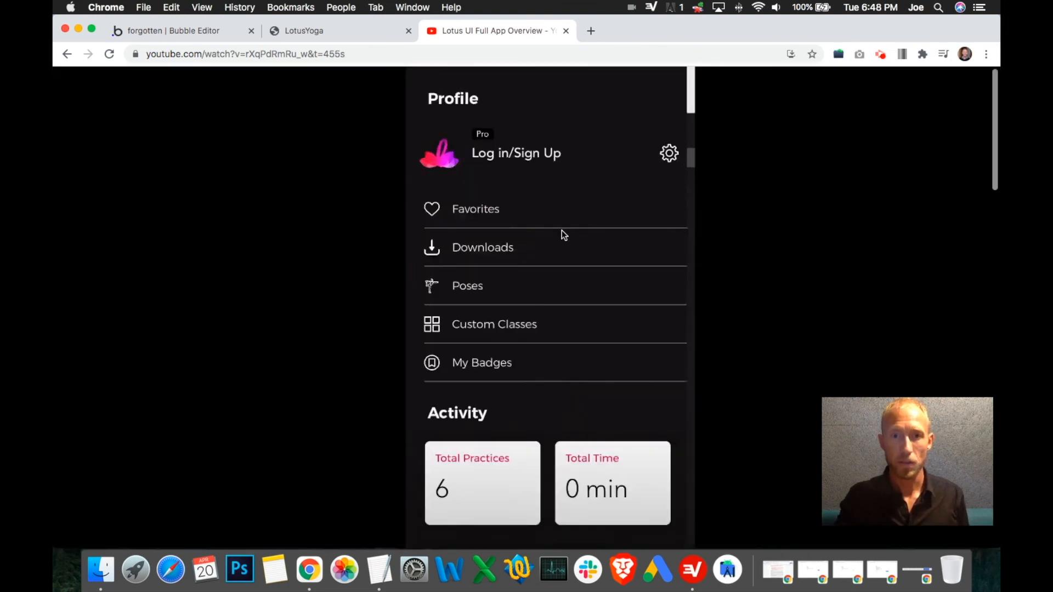
- Back in the Bubble editor, make the action add Current cell's Yoga App - Class to the user's YogaFavoriteList
{"action": "left_click", "coordinate": [222, 30]}
{"action": "left_click", "coordinate": [863, 182]}
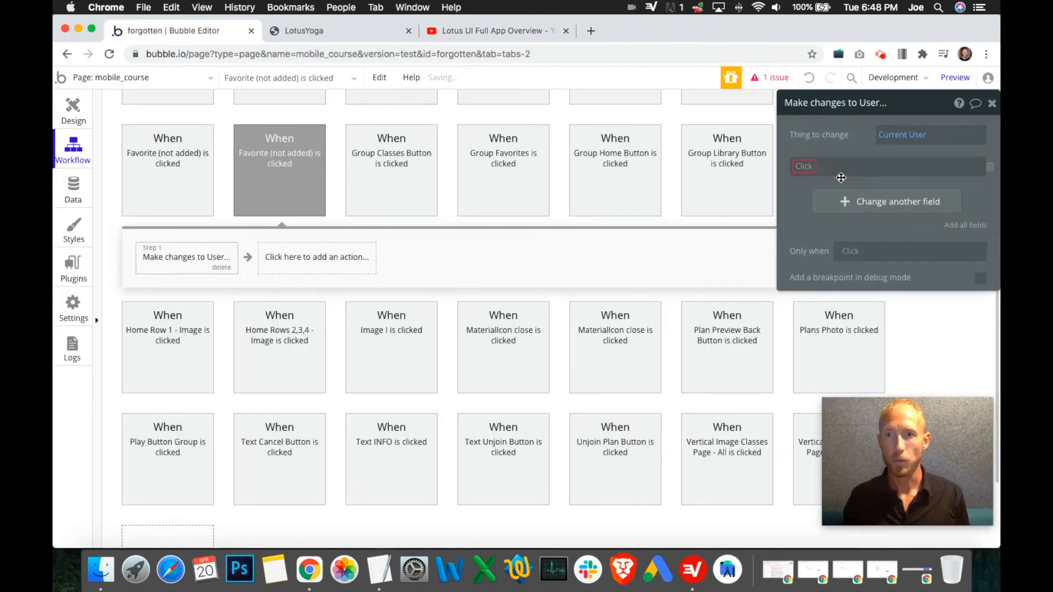
{"action": "left_click", "coordinate": [804, 167]}
{"action": "type", "text": "yoga"}
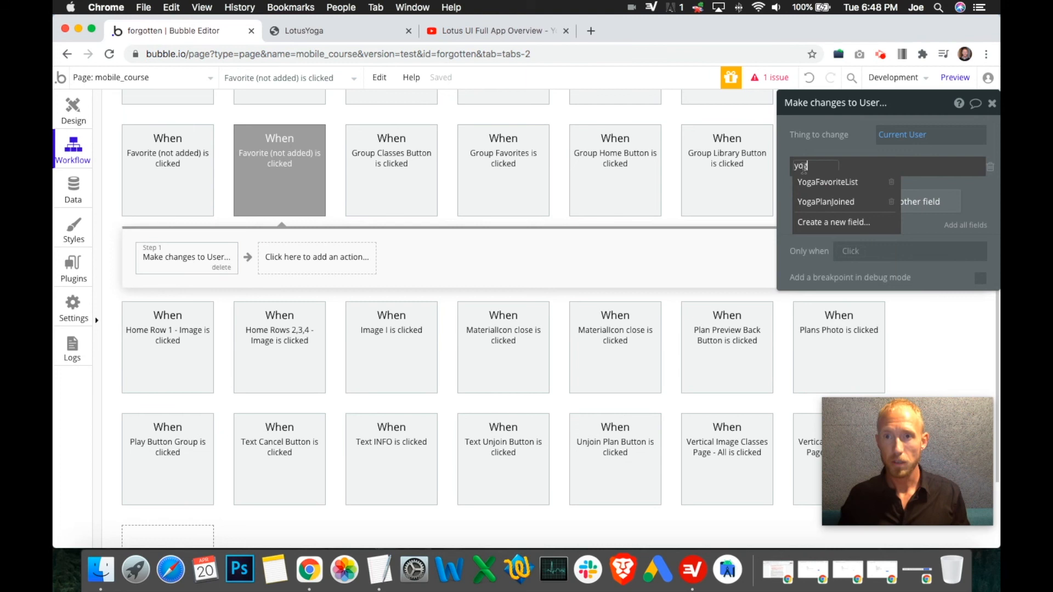
{"action": "left_click", "coordinate": [839, 180]}
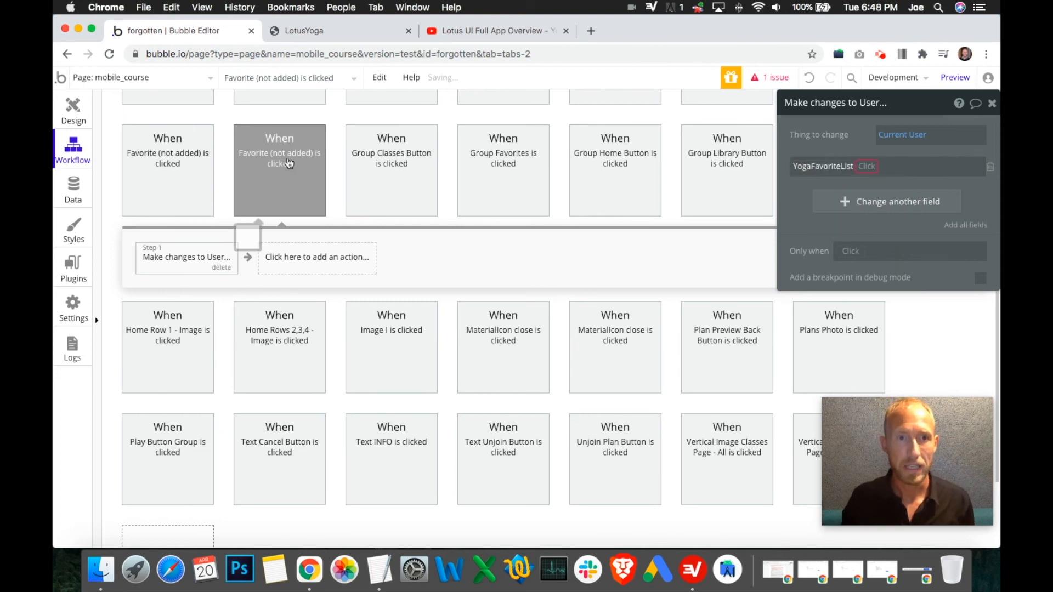
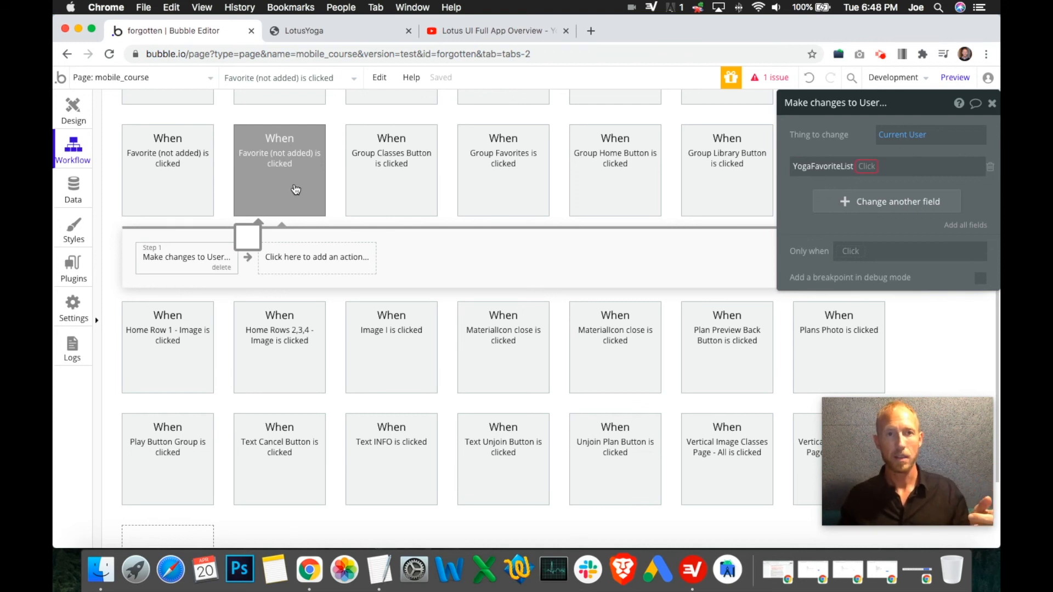
{"action": "left_click", "coordinate": [866, 166]}
{"action": "left_click", "coordinate": [867, 181]}
{"action": "left_click", "coordinate": [890, 169]}
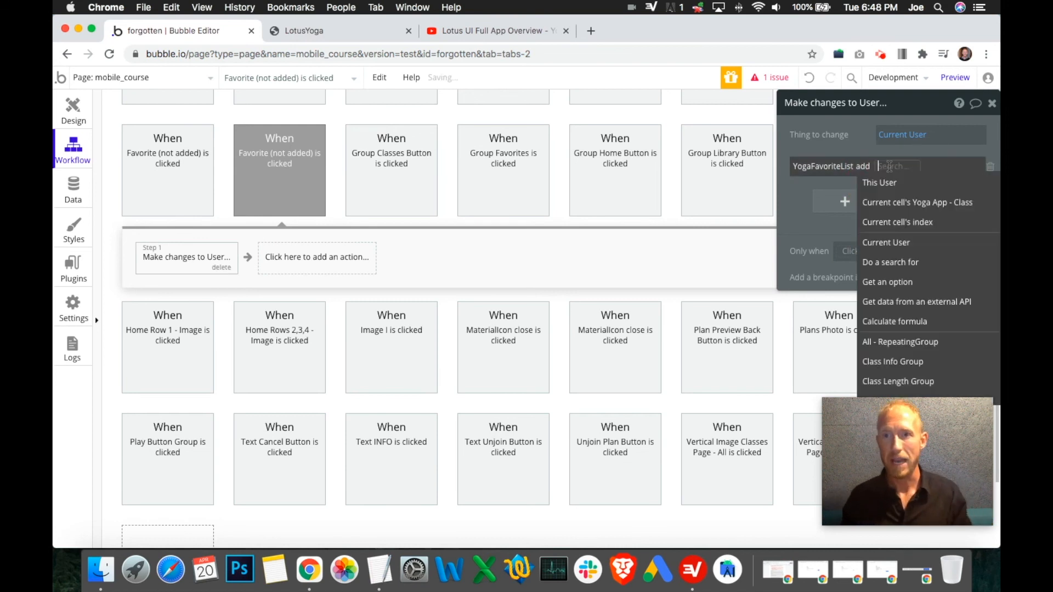
{"action": "left_click", "coordinate": [913, 202]}
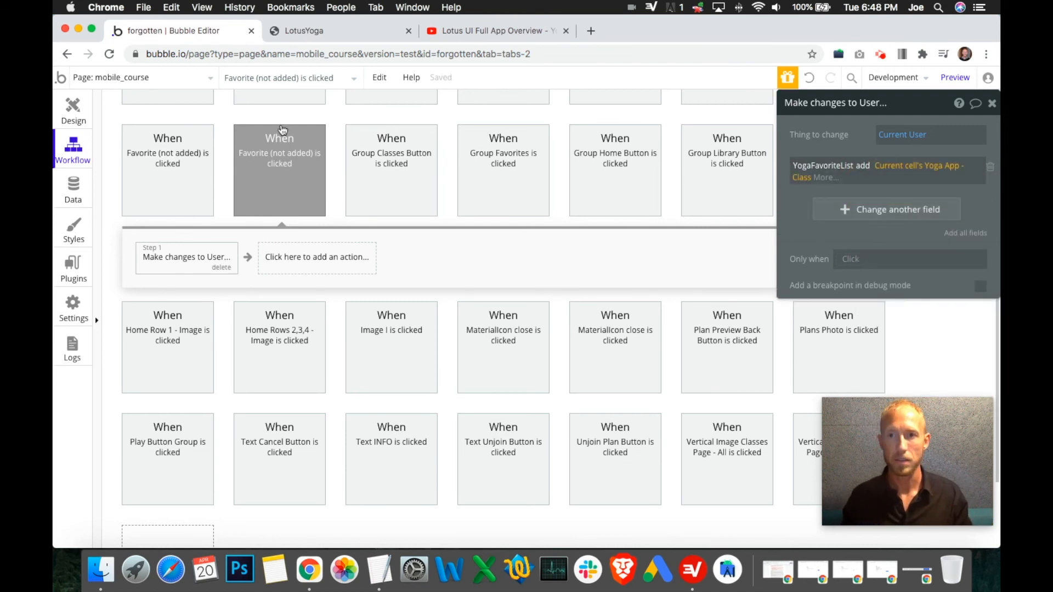
- In the page design, hide Favorite (not added) and show Favorite (added) in the Favorites repeating group
{"action": "left_click", "coordinate": [71, 117]}
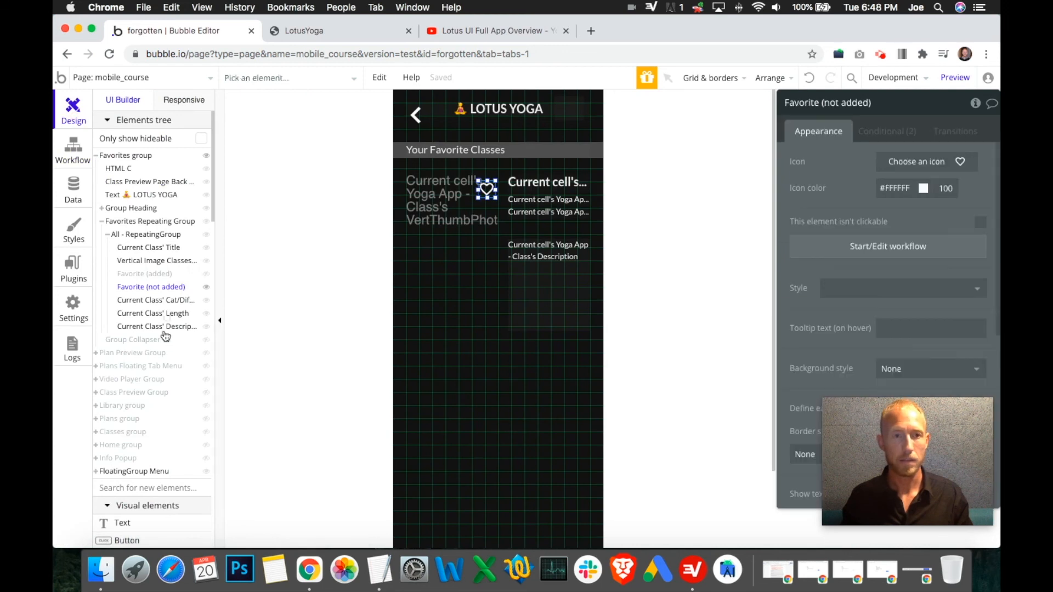
{"action": "left_click", "coordinate": [207, 288]}
{"action": "left_click", "coordinate": [206, 274]}
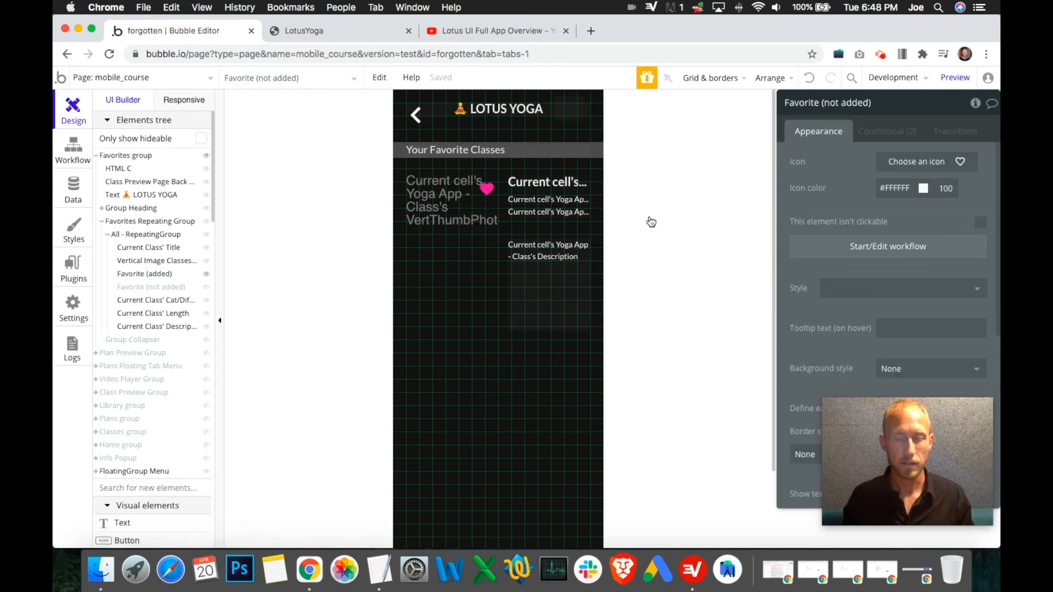
- Start a click workflow for the Favorite (added) heart with a Make changes to thing action on Current User
{"action": "left_click", "coordinate": [486, 188]}
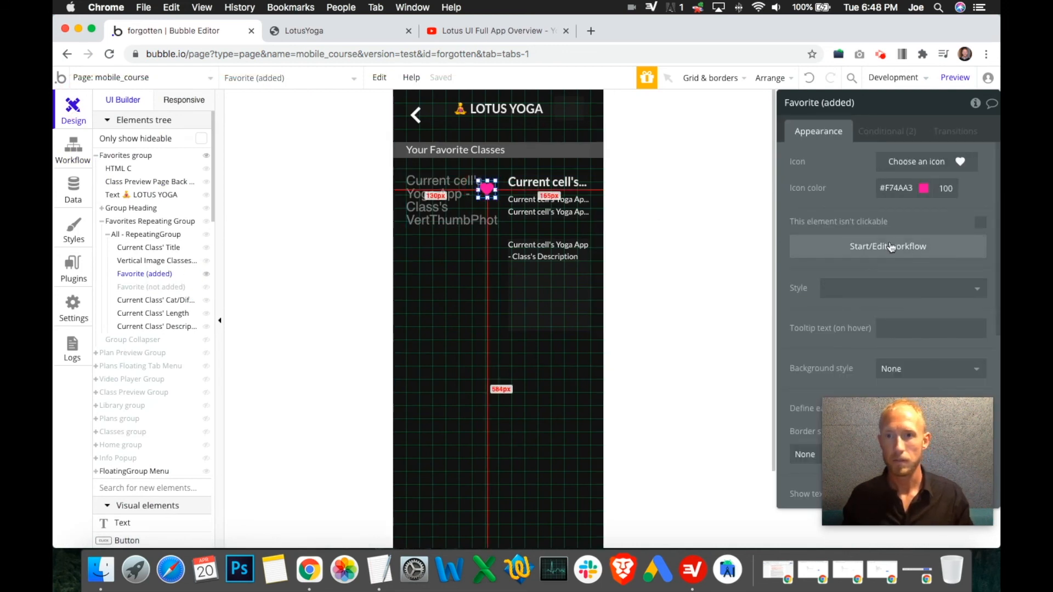
{"action": "left_click", "coordinate": [851, 248]}
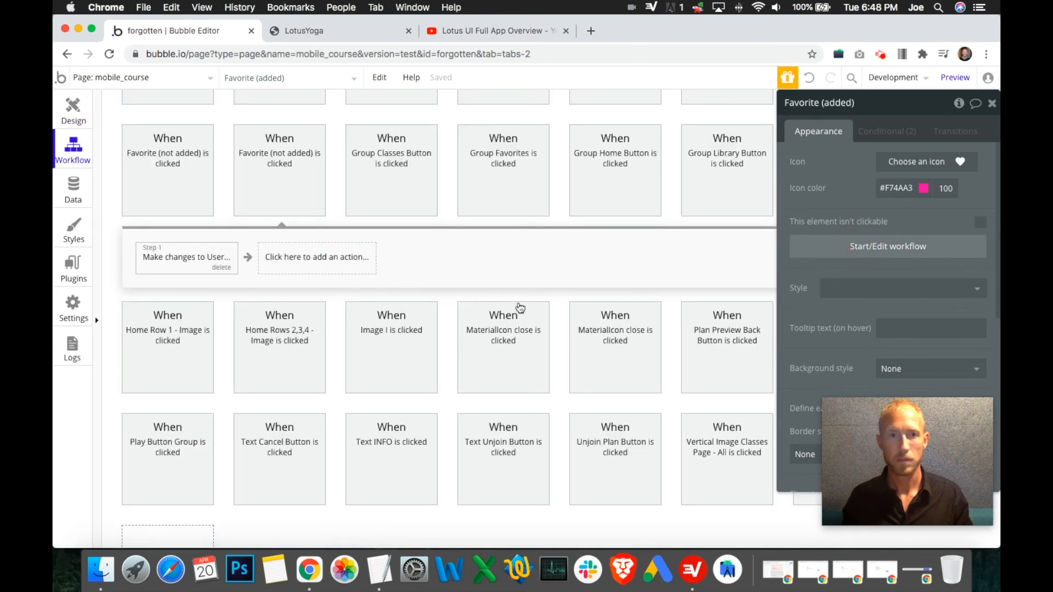
{"action": "left_click", "coordinate": [188, 365]}
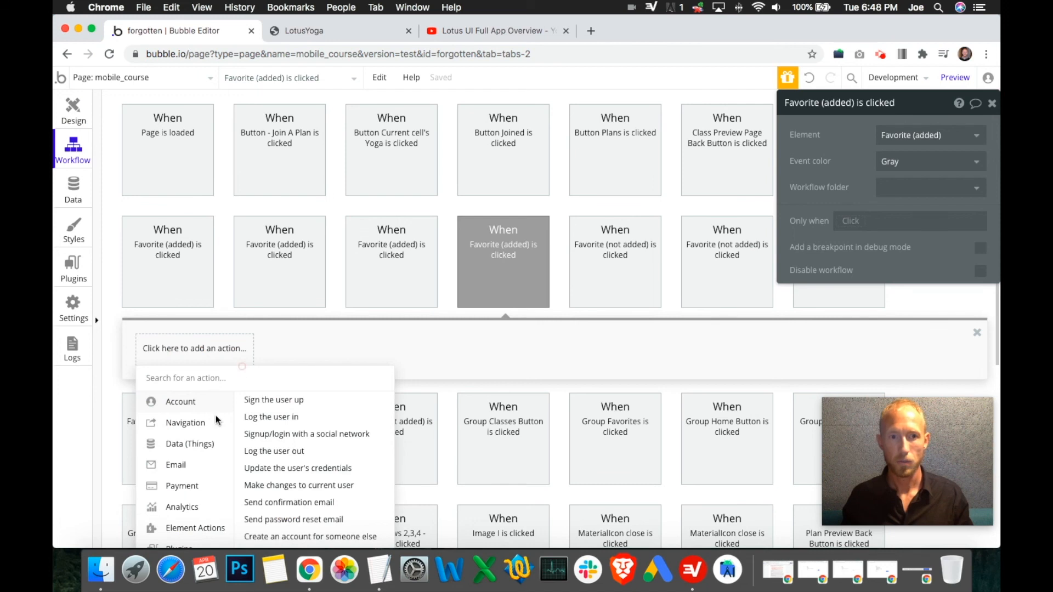
{"action": "mouse_move", "coordinate": [204, 441]}
{"action": "left_click", "coordinate": [279, 417]}
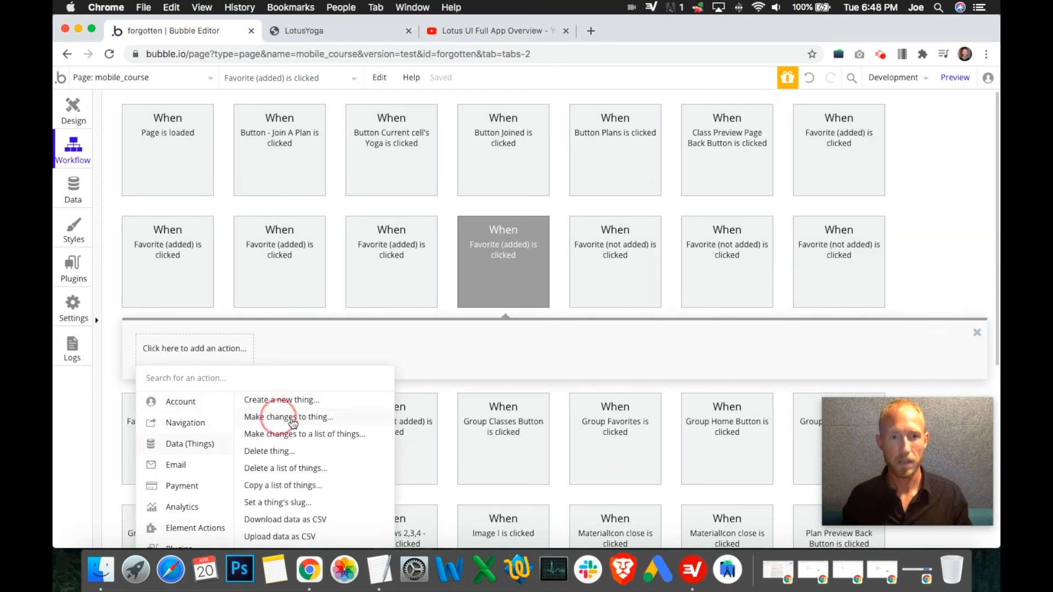
{"action": "left_click", "coordinate": [889, 134]}
{"action": "type", "text": "us"}
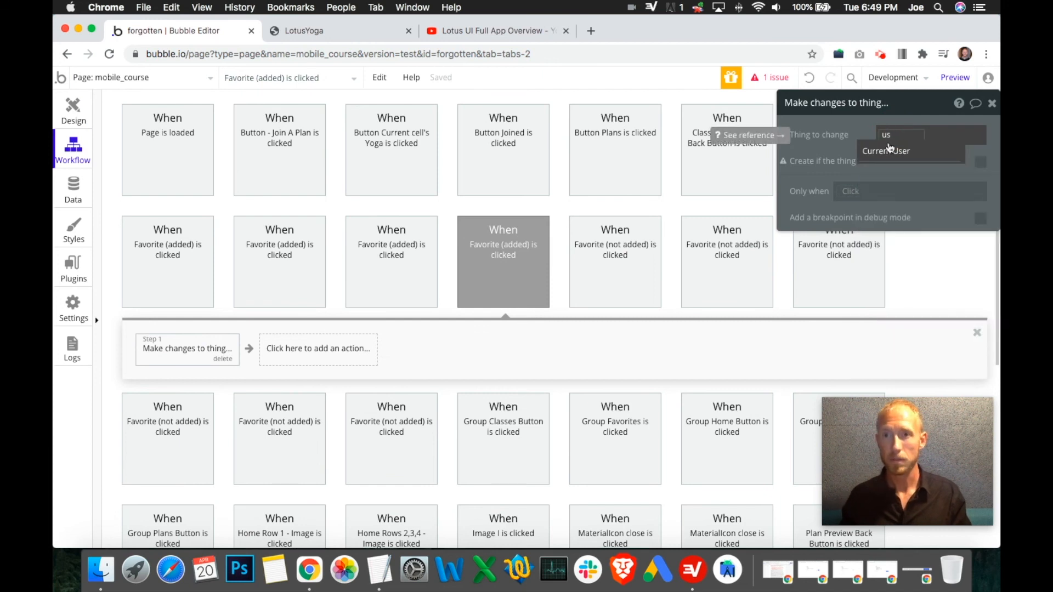
{"action": "left_click", "coordinate": [885, 151]}
- Make the action remove Current cell's Yoga App - Class from YogaFavoriteList and close its properties
{"action": "left_click", "coordinate": [819, 174]}
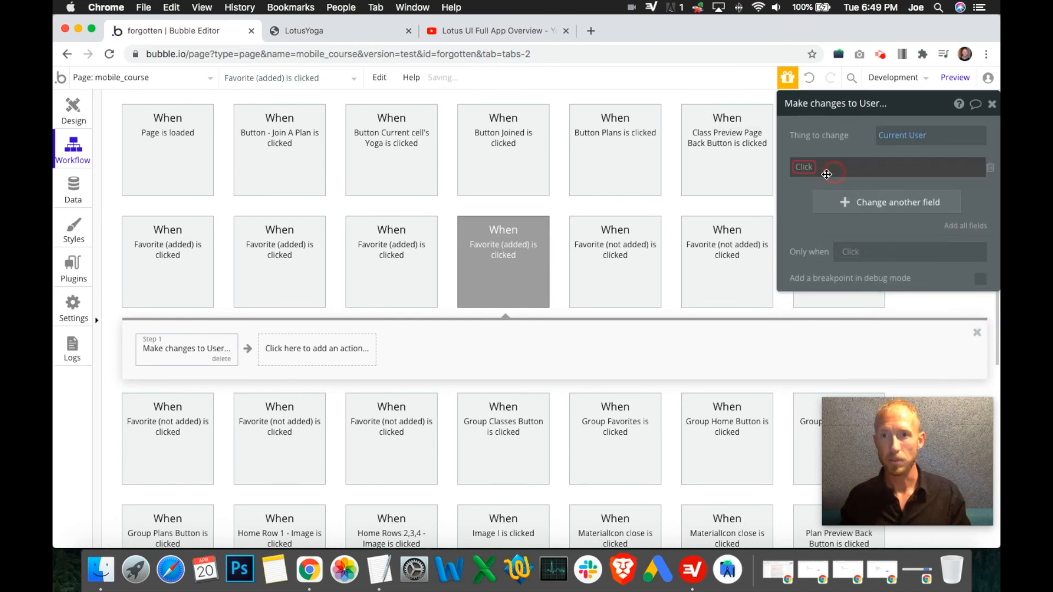
{"action": "type", "text": "yog"}
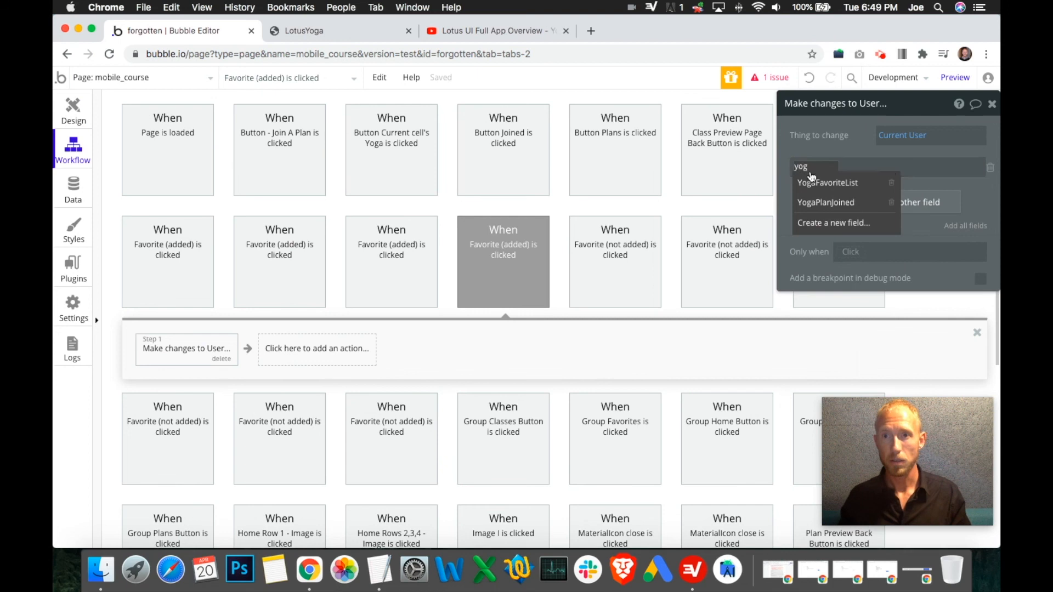
{"action": "left_click", "coordinate": [815, 179]}
{"action": "left_click", "coordinate": [860, 174]}
{"action": "left_click", "coordinate": [888, 202]}
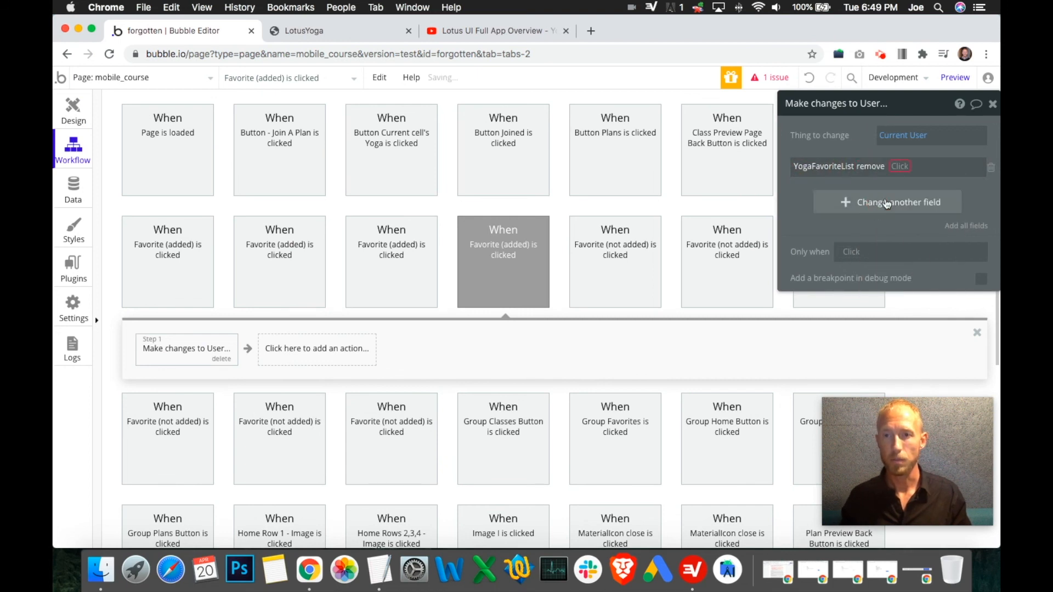
{"action": "left_click", "coordinate": [899, 174]}
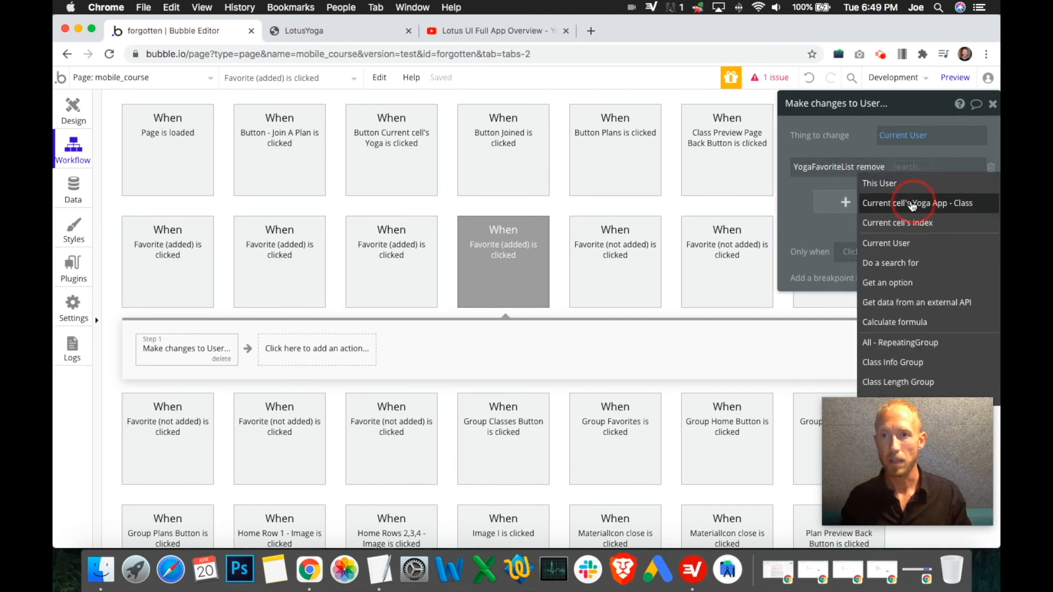
{"action": "left_click", "coordinate": [912, 204]}
{"action": "left_click", "coordinate": [993, 105]}
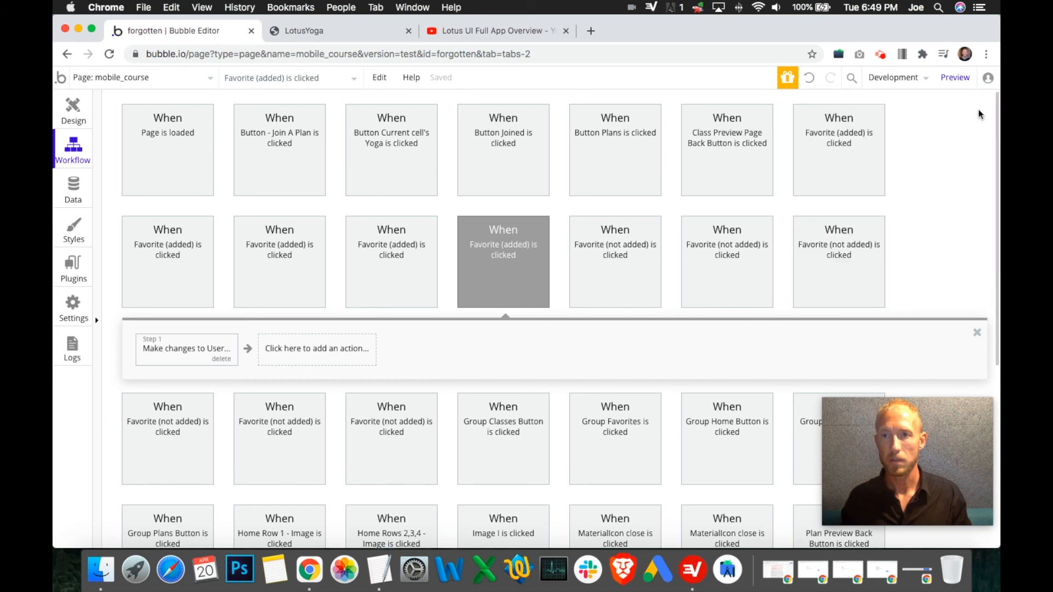
- Check the overview video's Profile screen and test removing AcroYoga 1 and Beach Yoga 1 from Favorites in the mobile preview
{"action": "left_click", "coordinate": [505, 34]}
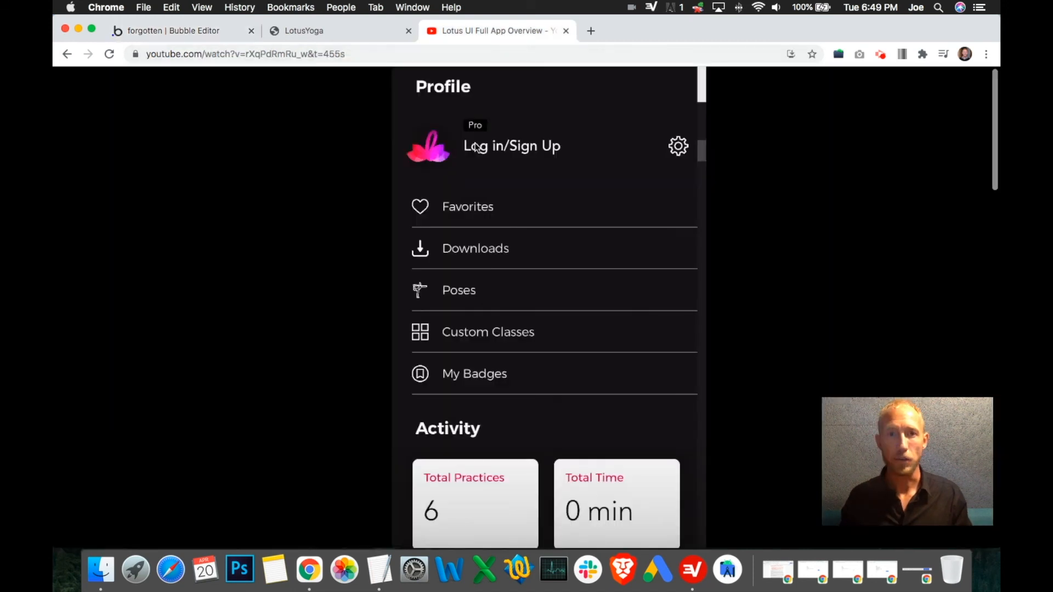
{"action": "left_click", "coordinate": [371, 32]}
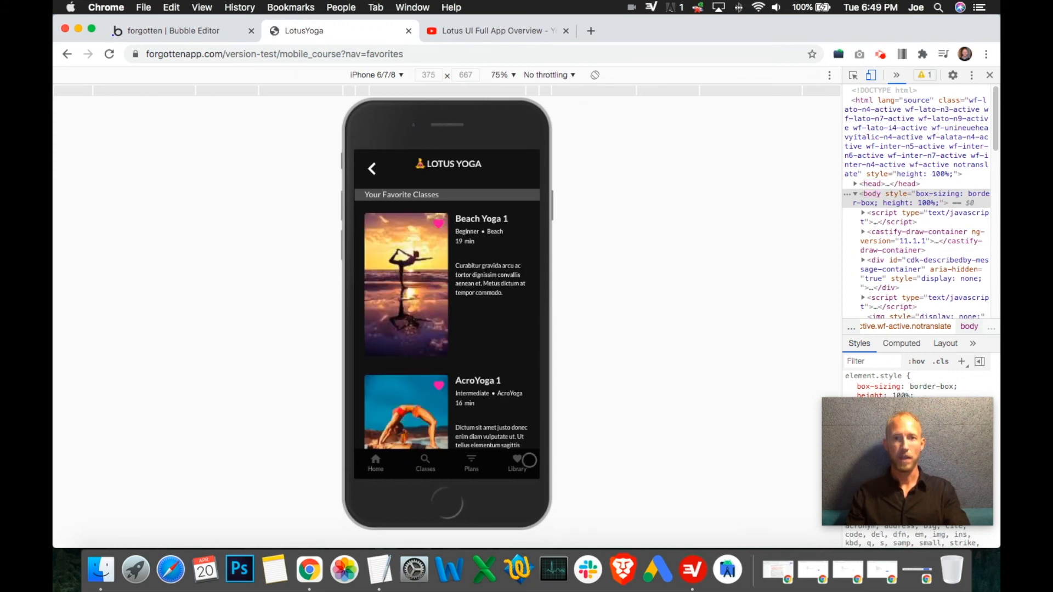
{"action": "left_click", "coordinate": [516, 460]}
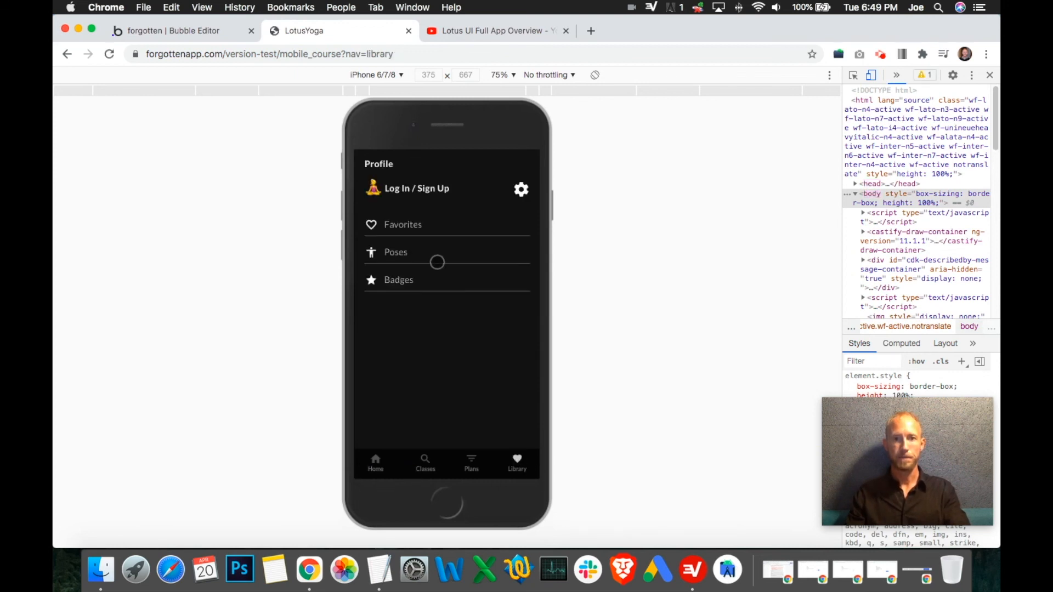
{"action": "left_click", "coordinate": [409, 224]}
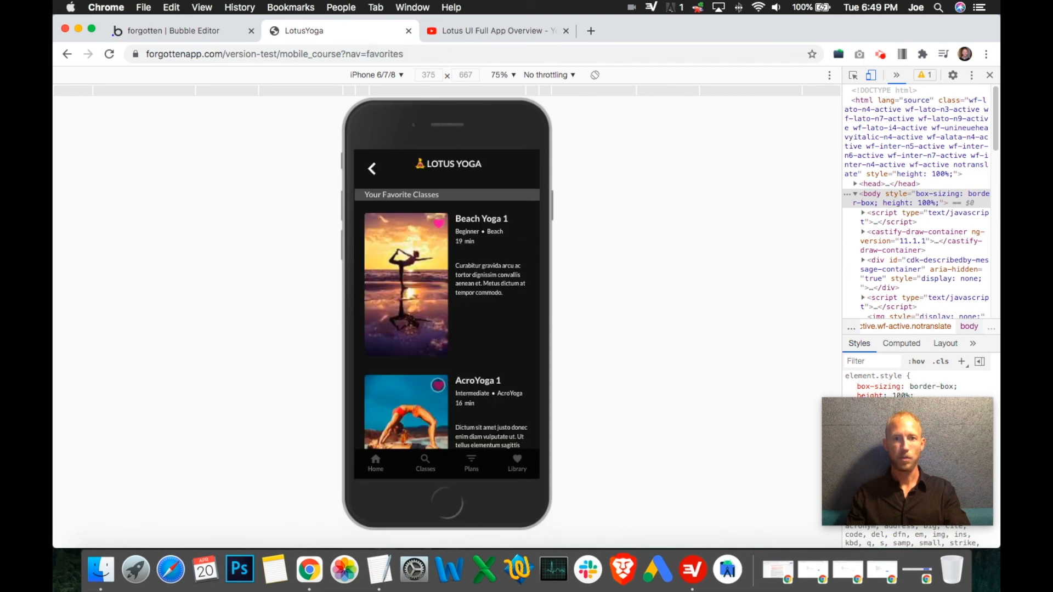
{"action": "left_click", "coordinate": [438, 385]}
{"action": "left_click", "coordinate": [442, 220]}
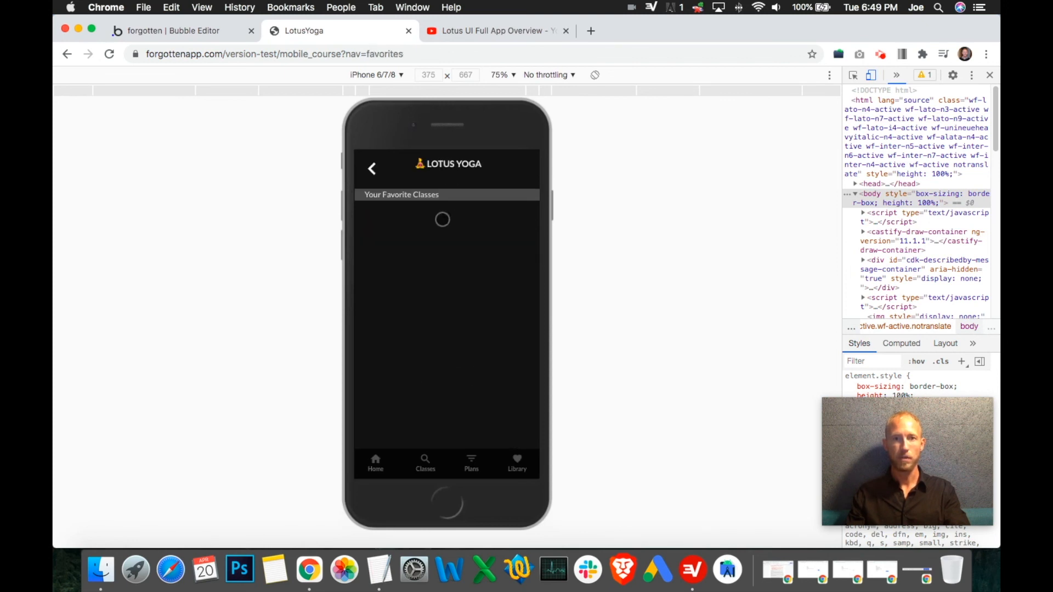
- In the mobile preview, favorite Further Vinyasa and Flowing Into Splits from a plan's class list and check them on the Favorites page
{"action": "left_click", "coordinate": [471, 462]}
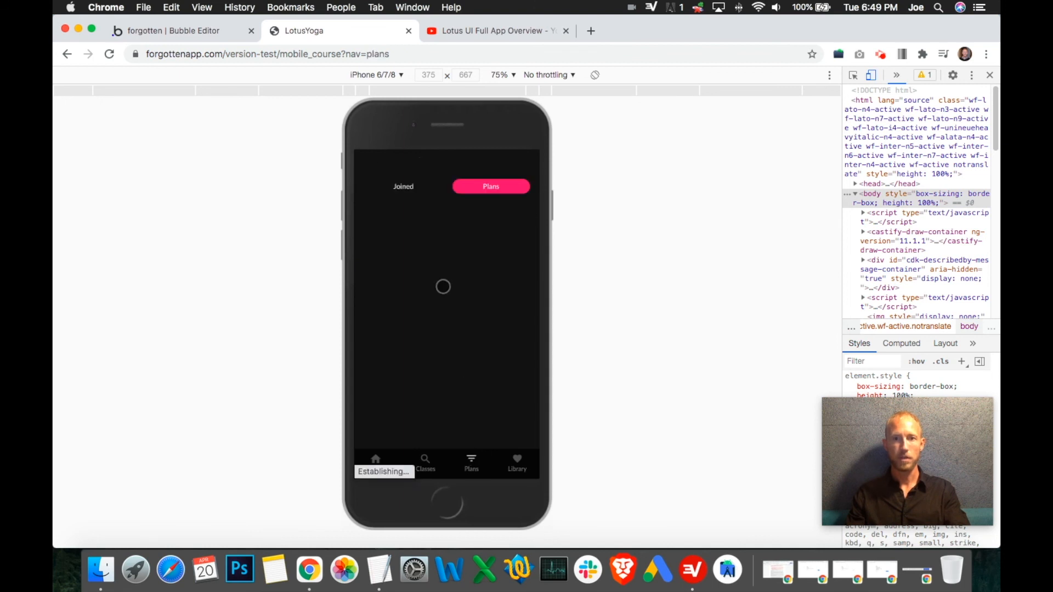
{"action": "left_click", "coordinate": [474, 319]}
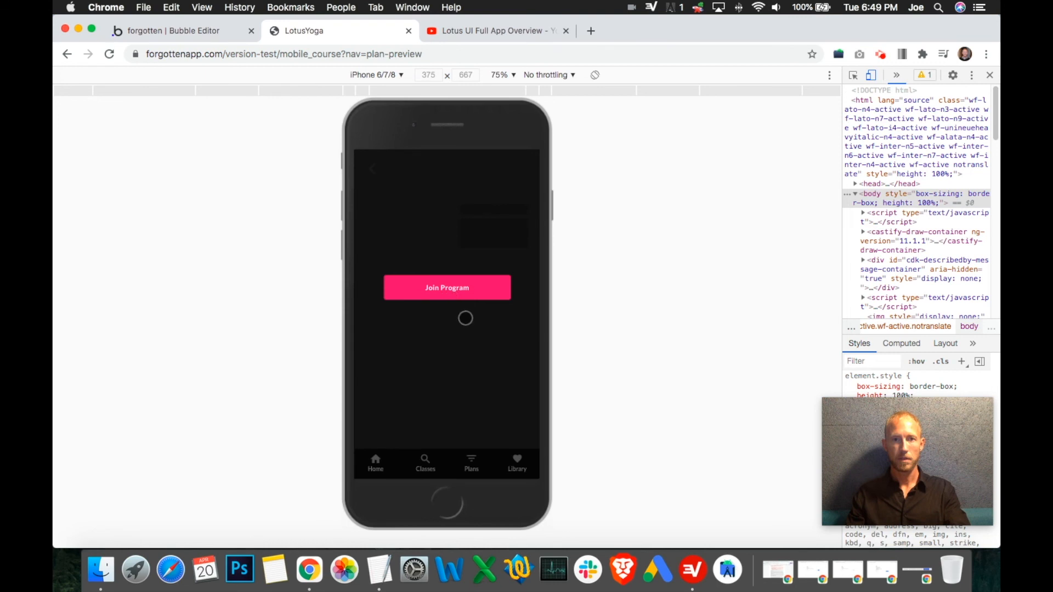
{"action": "left_click_drag", "start_coordinate": [423, 381], "coordinate": [424, 270]}
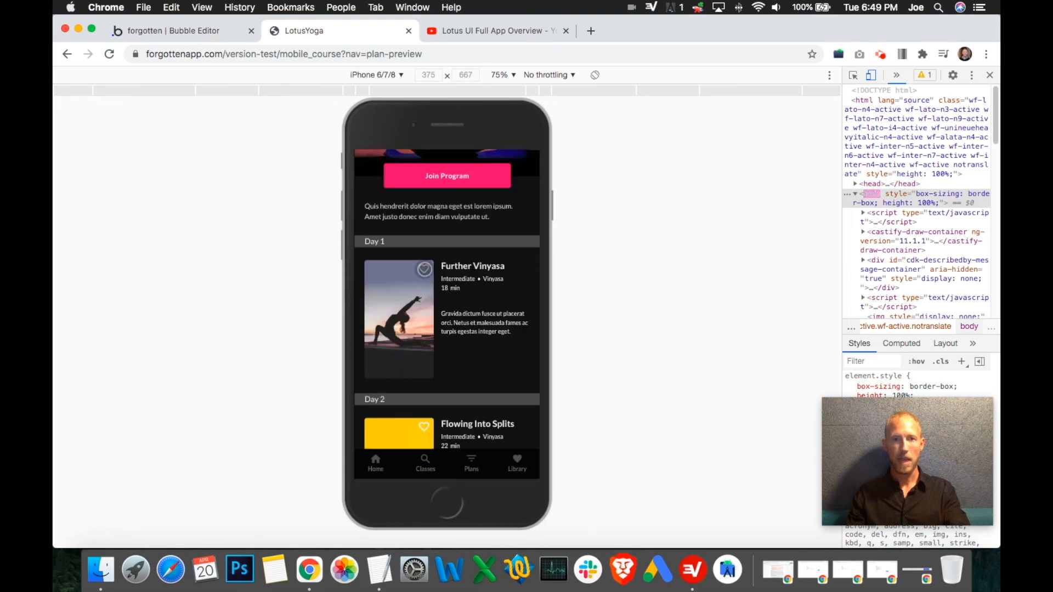
{"action": "scroll", "coordinate": [505, 325], "scroll_direction": "down", "scroll_amount": 3}
{"action": "left_click", "coordinate": [424, 242]}
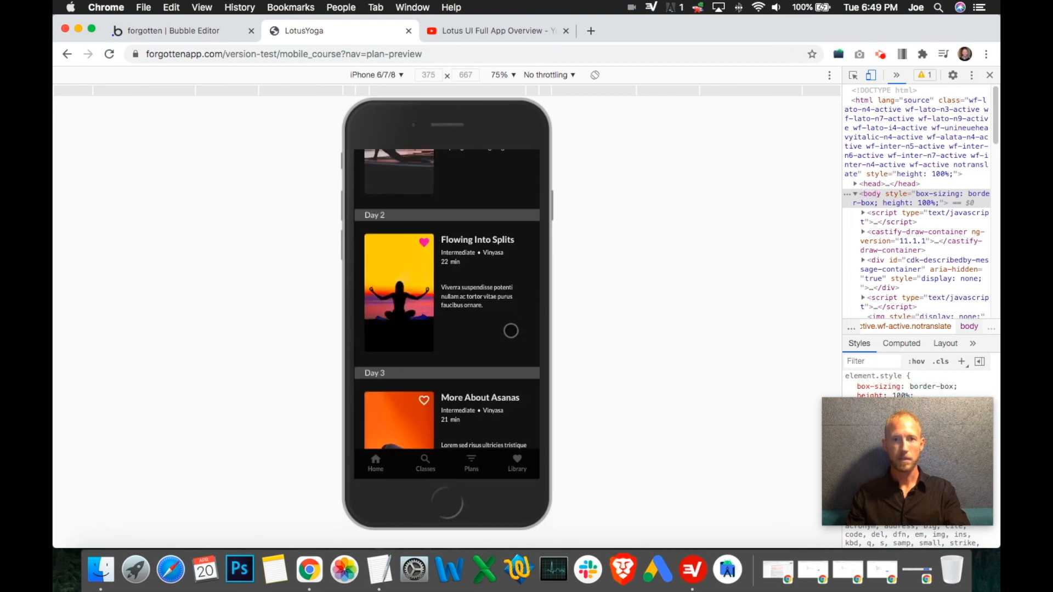
{"action": "left_click", "coordinate": [515, 463]}
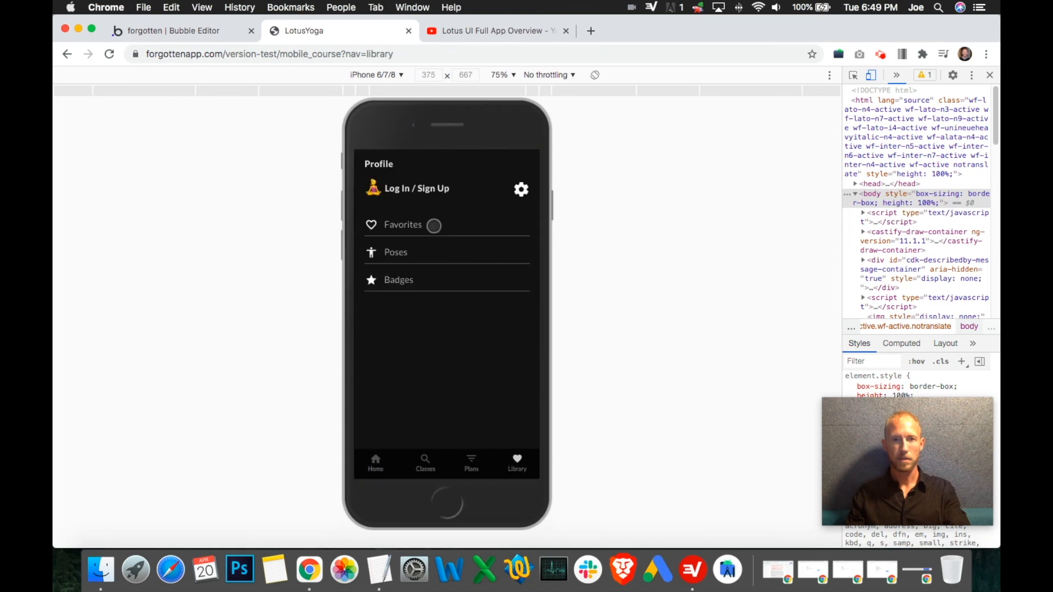
{"action": "left_click", "coordinate": [434, 226]}
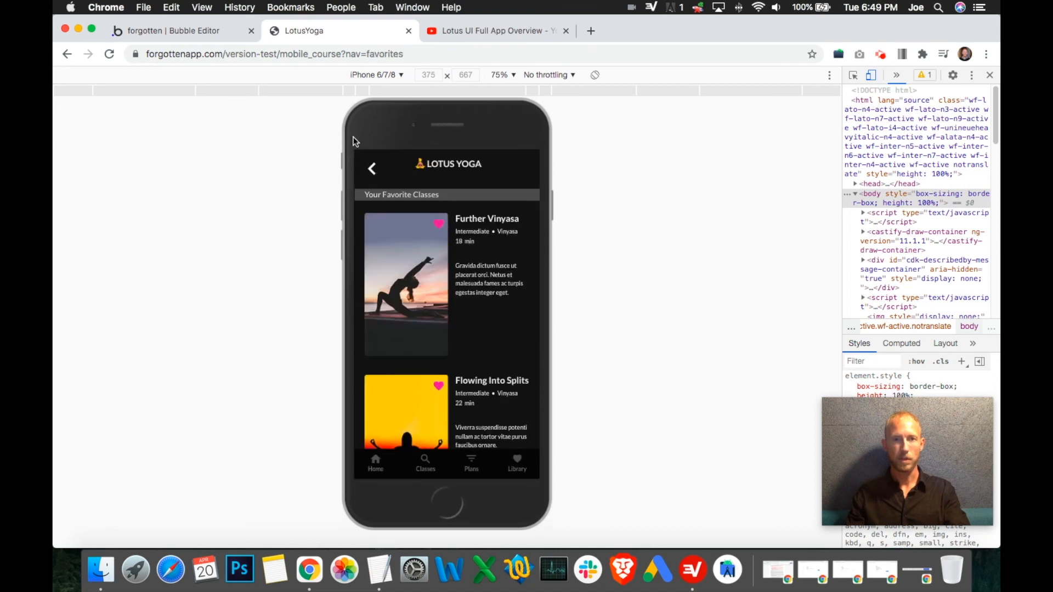
- Start a click workflow for the back arrow in the Favorites group with a Go to page action
{"action": "left_click", "coordinate": [220, 31]}
{"action": "left_click", "coordinate": [79, 113]}
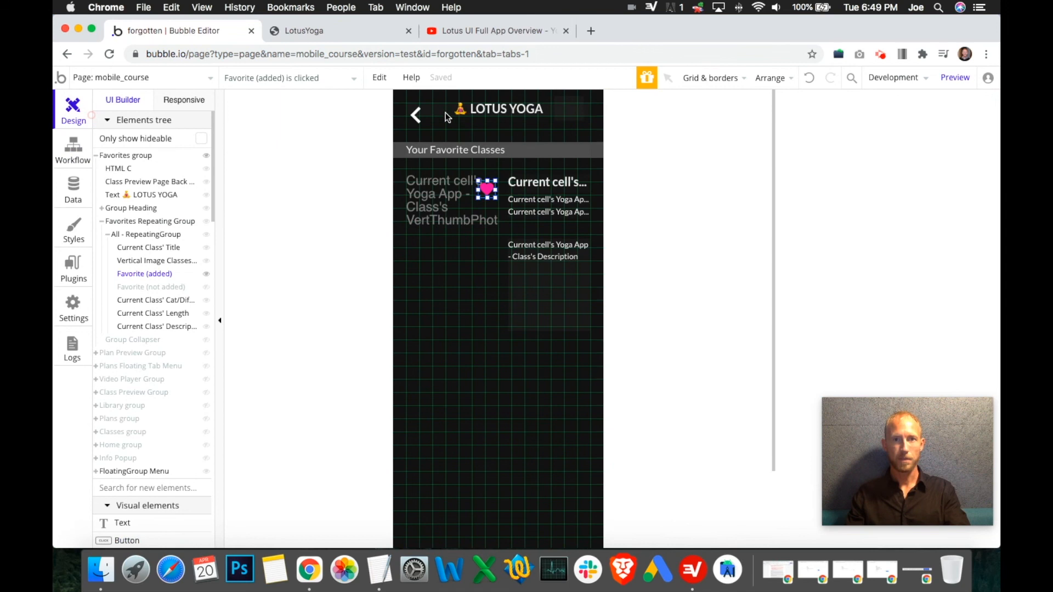
{"action": "double_click", "coordinate": [415, 115]}
{"action": "left_click", "coordinate": [875, 248]}
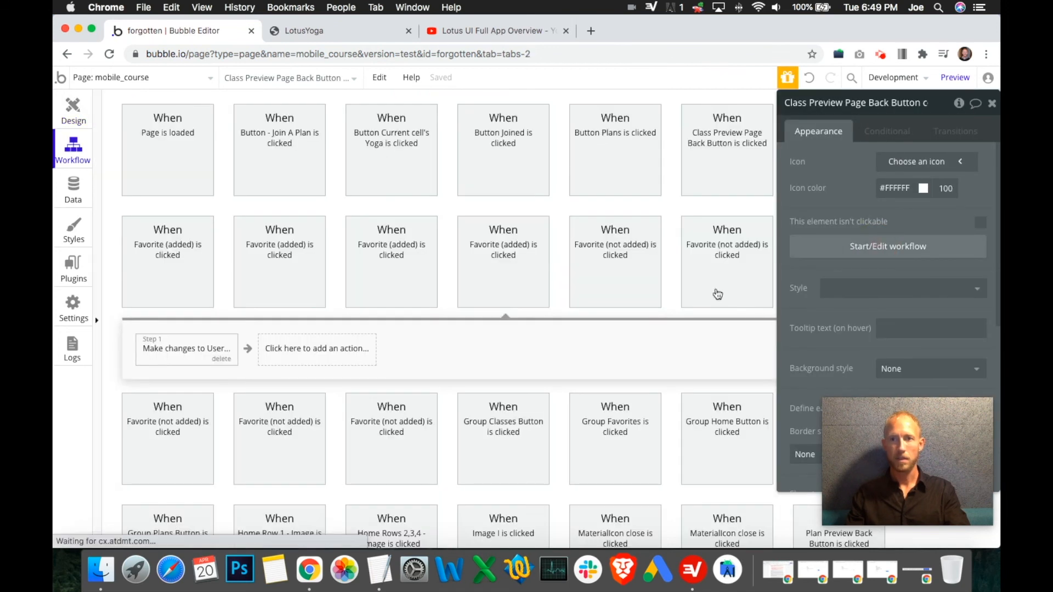
{"action": "left_click", "coordinate": [501, 254]}
{"action": "scroll", "coordinate": [451, 281], "scroll_direction": "down", "scroll_amount": 2}
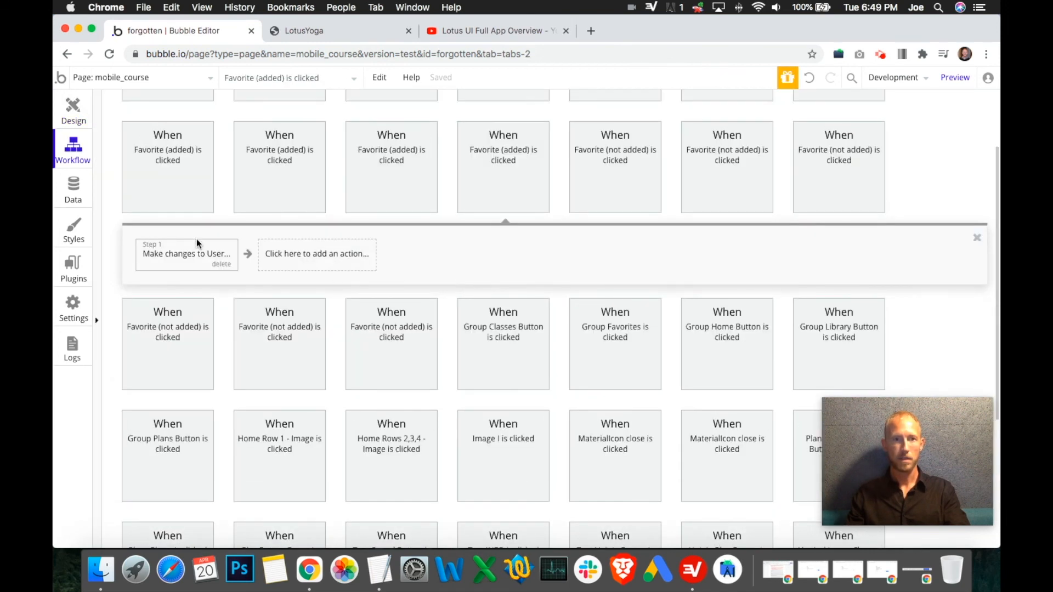
{"action": "left_click", "coordinate": [177, 149]}
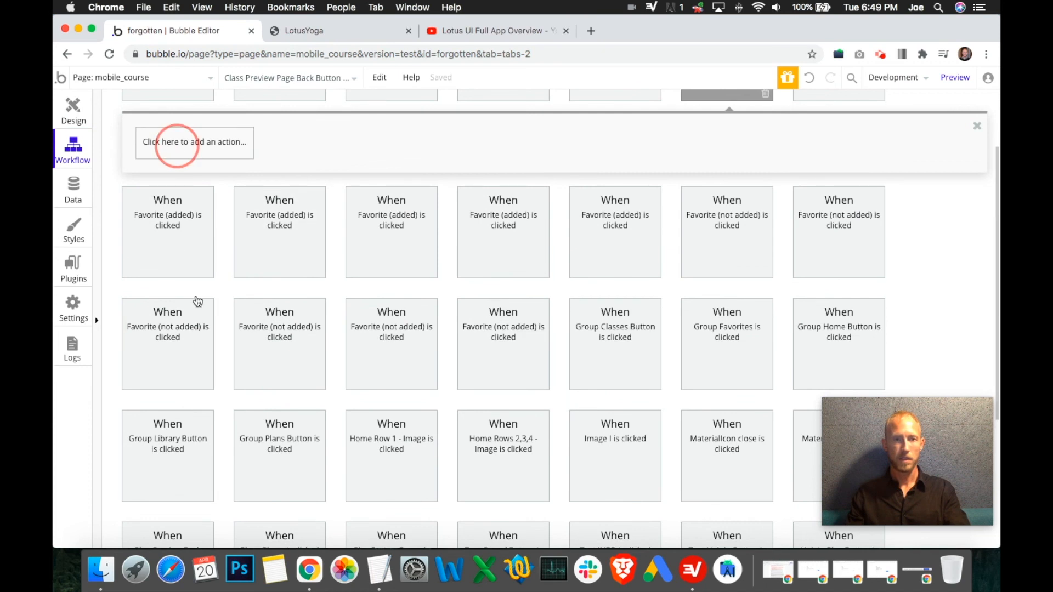
{"action": "mouse_move", "coordinate": [209, 217]}
{"action": "left_click", "coordinate": [263, 197]}
- Set the Go to page action's destination to mobile_course
{"action": "left_click", "coordinate": [931, 135]}
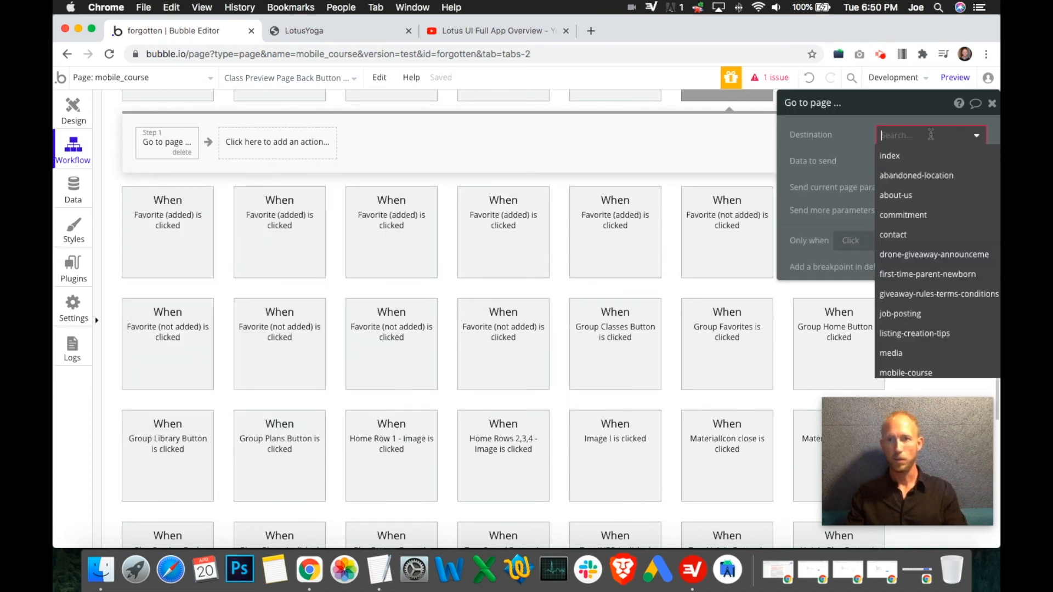
{"action": "type", "text": "mobie_"}
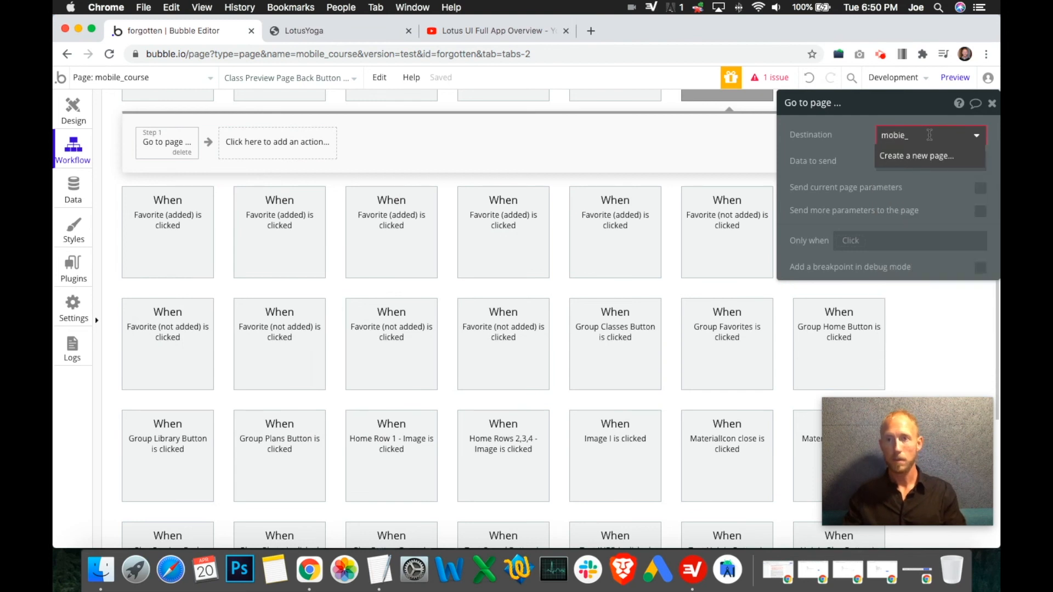
{"action": "key", "text": "BackSpace"}
{"action": "key", "text": "BackSpace"}
{"action": "key", "text": "BackSpace"}
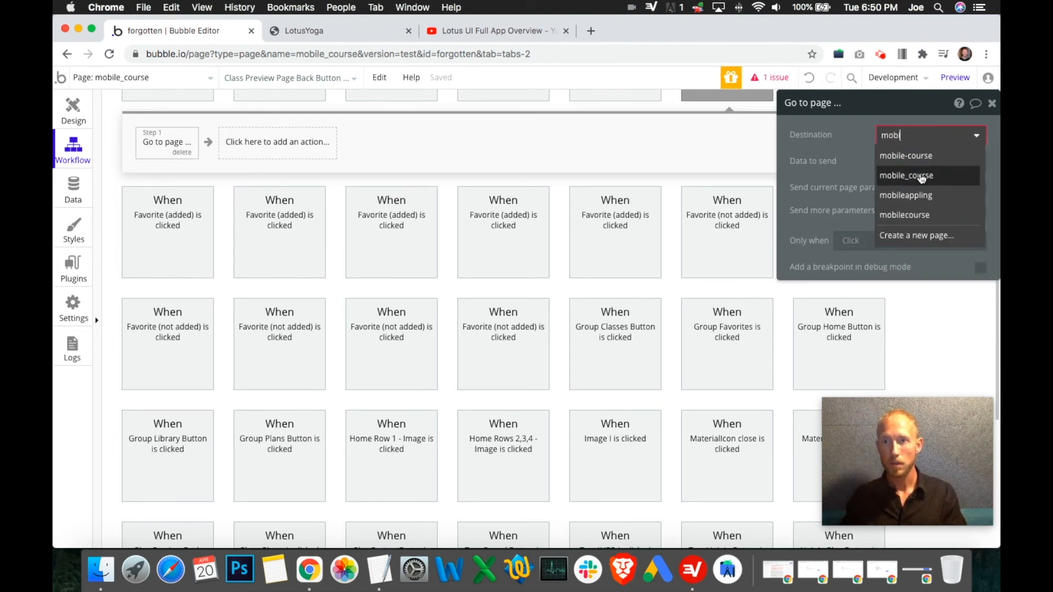
{"action": "left_click", "coordinate": [922, 176]}
- Make the action send the page parameter nav with the value library and close its properties
{"action": "left_click", "coordinate": [899, 232]}
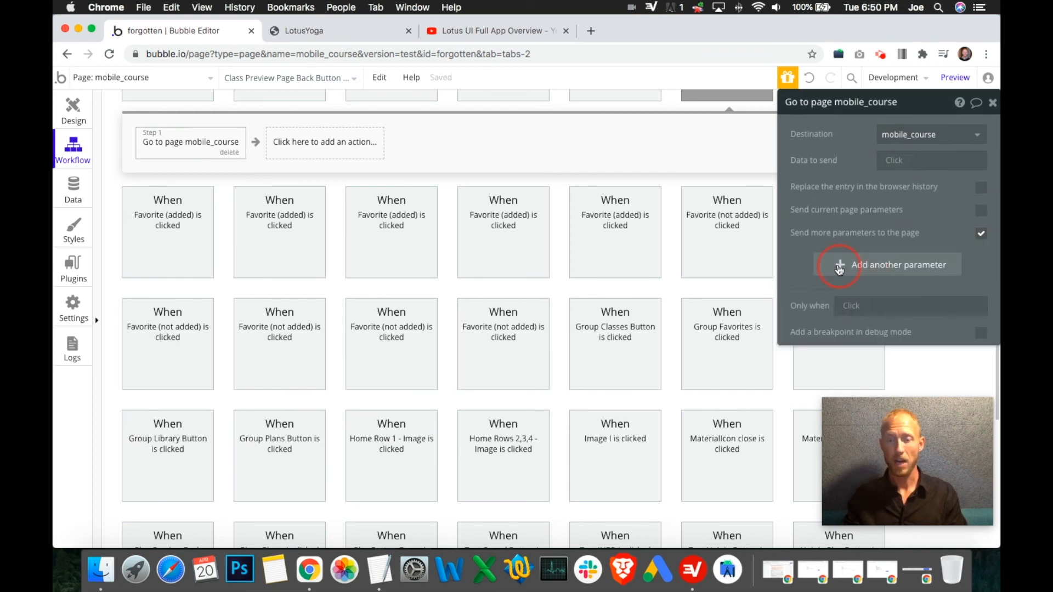
{"action": "left_click", "coordinate": [839, 268]}
{"action": "left_click", "coordinate": [830, 263]}
{"action": "type", "text": "nav"}
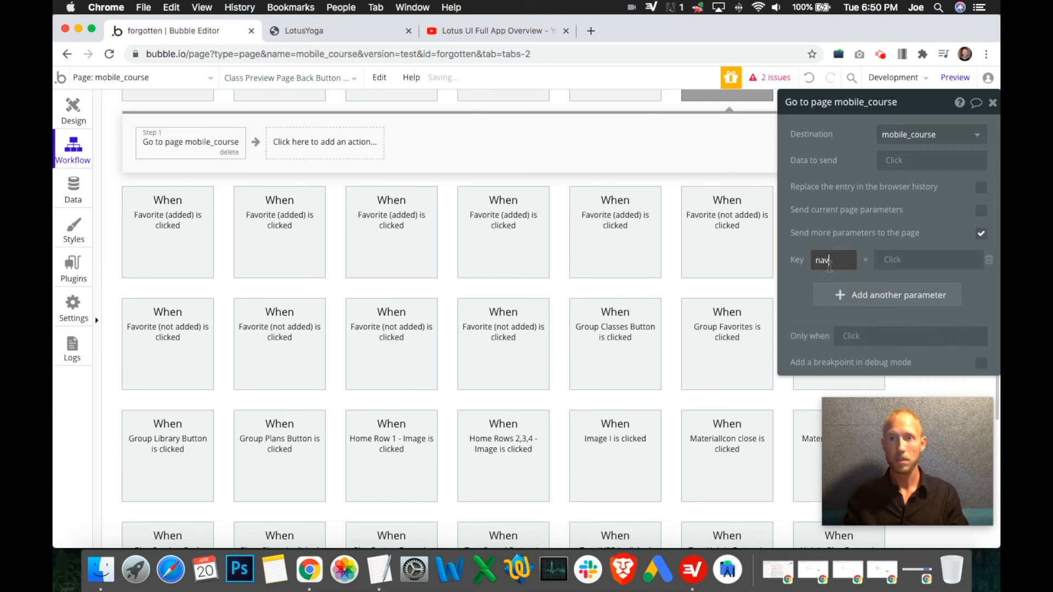
{"action": "left_click", "coordinate": [933, 261]}
{"action": "left_click", "coordinate": [932, 262]}
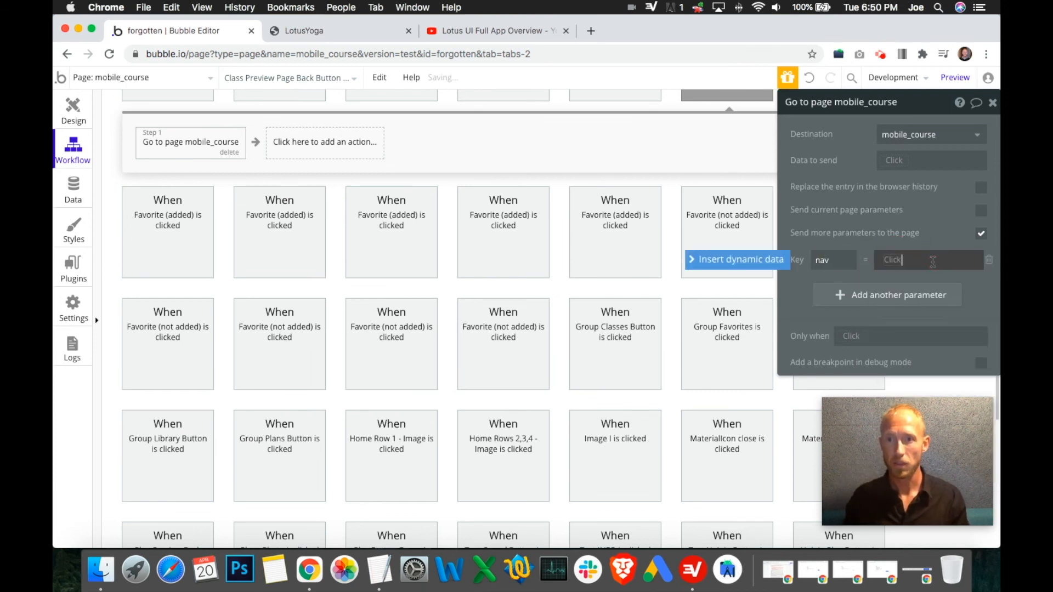
{"action": "left_click", "coordinate": [933, 262]}
{"action": "left_click", "coordinate": [899, 266]}
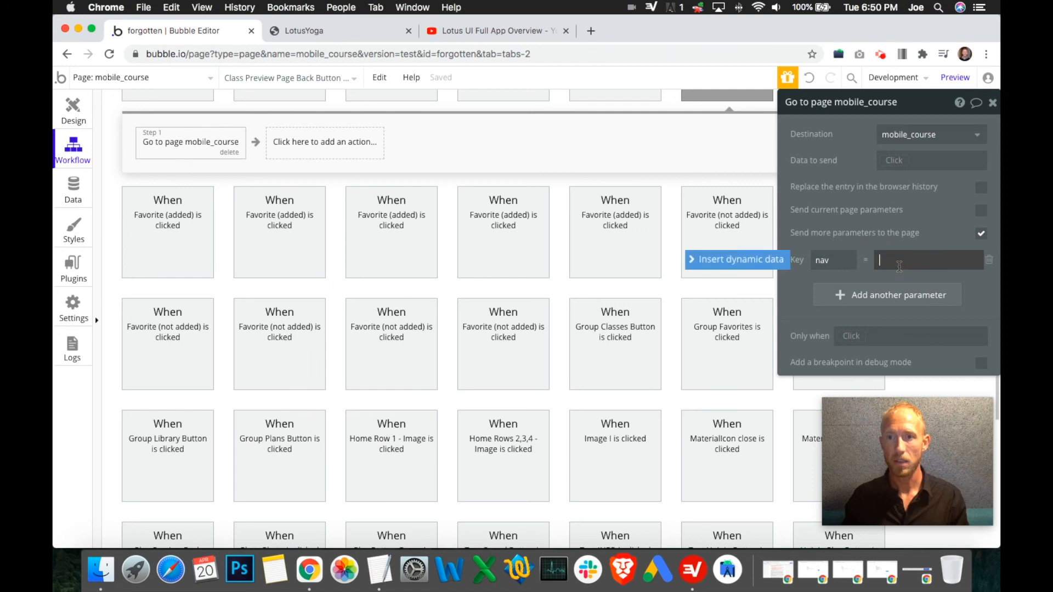
{"action": "type", "text": "library"}
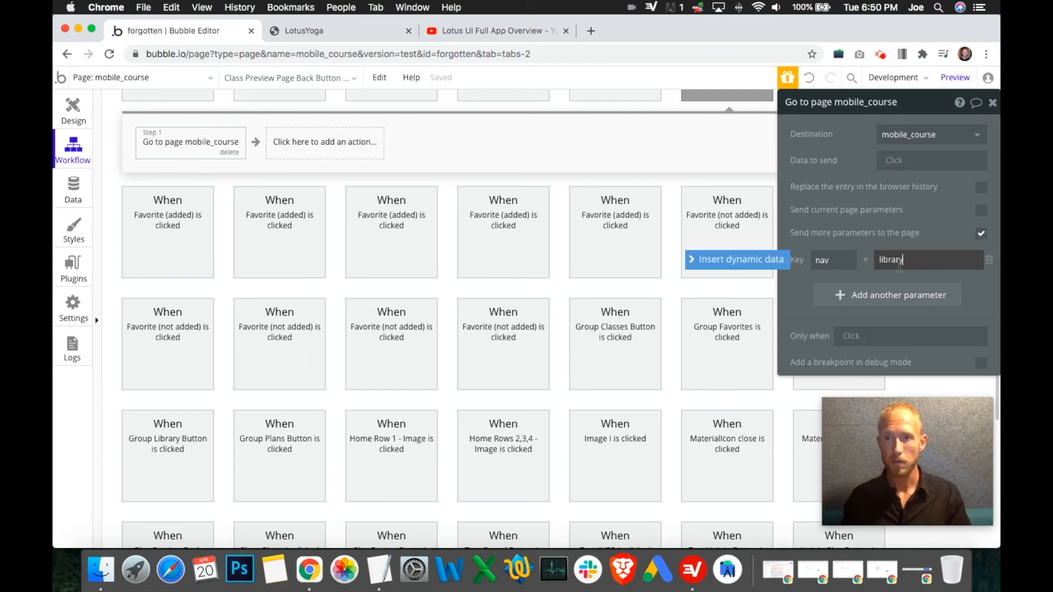
{"action": "left_click", "coordinate": [986, 292]}
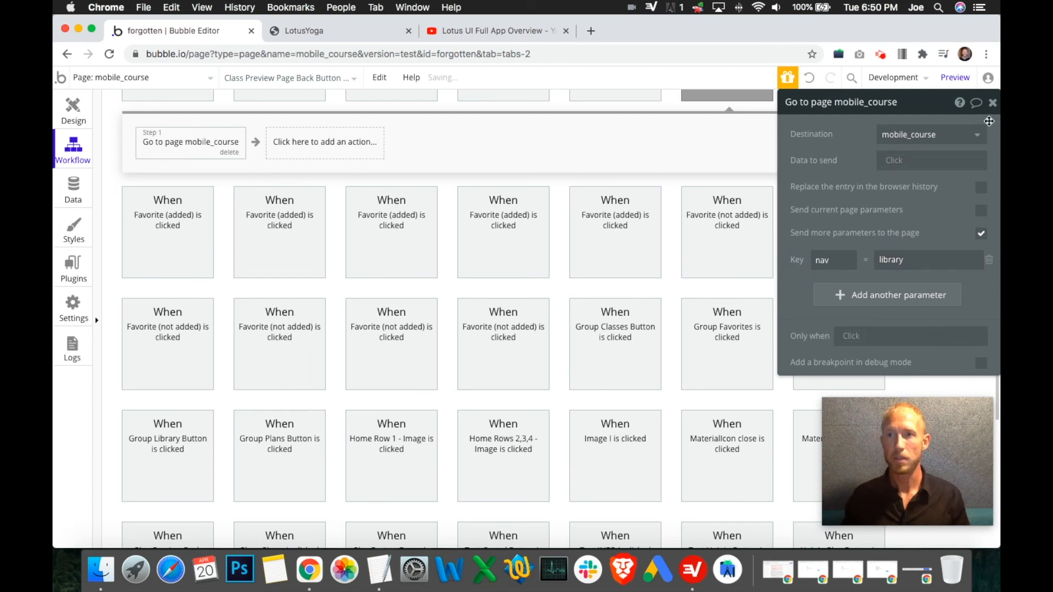
{"action": "left_click", "coordinate": [993, 104]}
- Load the latest app version in the mobile preview and compare with the overview video's Profile screen
{"action": "left_click", "coordinate": [374, 33]}
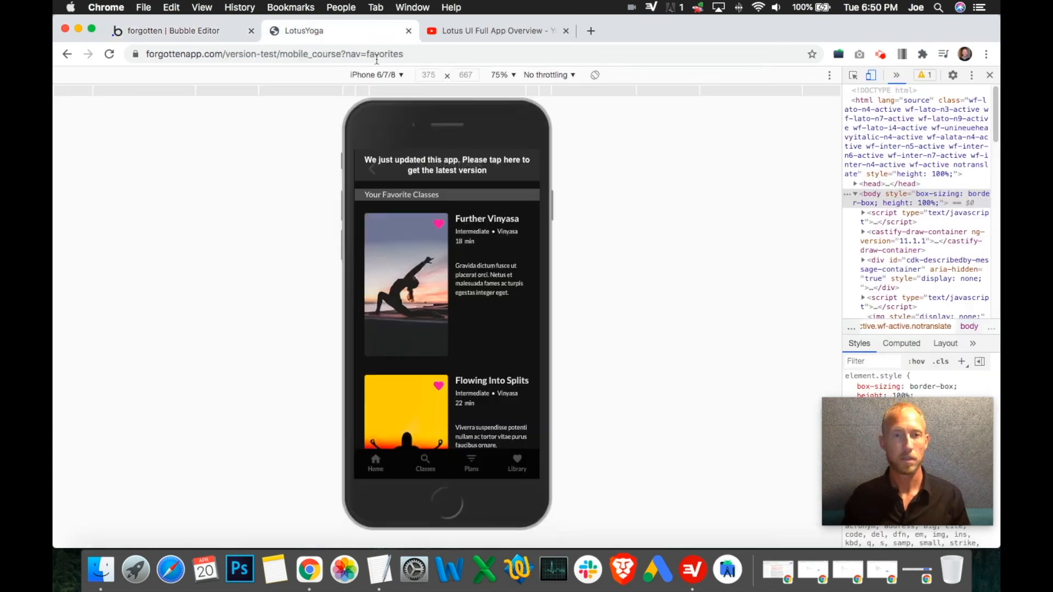
{"action": "left_click", "coordinate": [437, 163]}
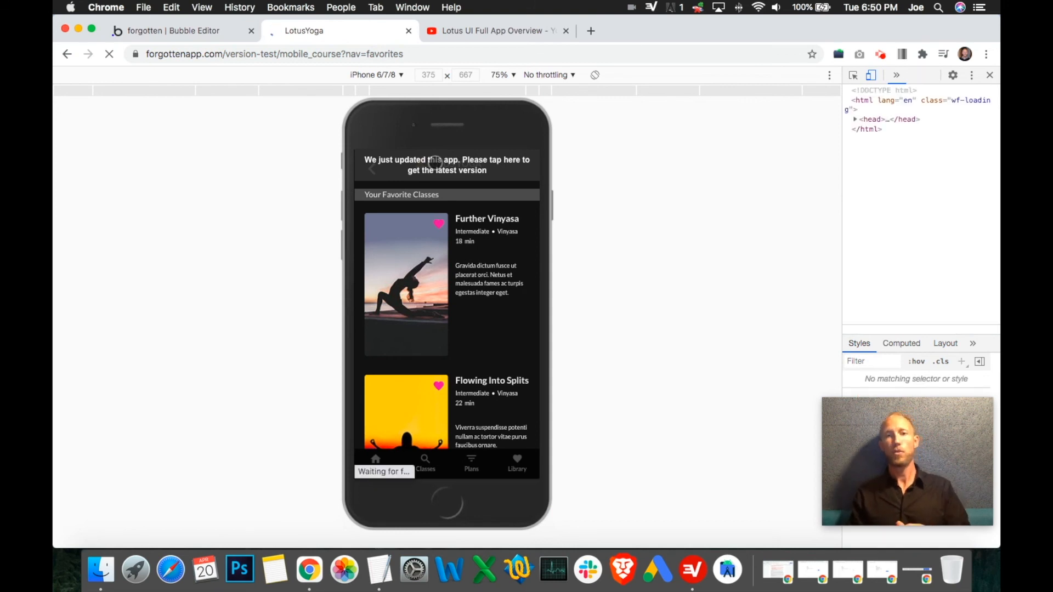
{"action": "left_click", "coordinate": [504, 33]}
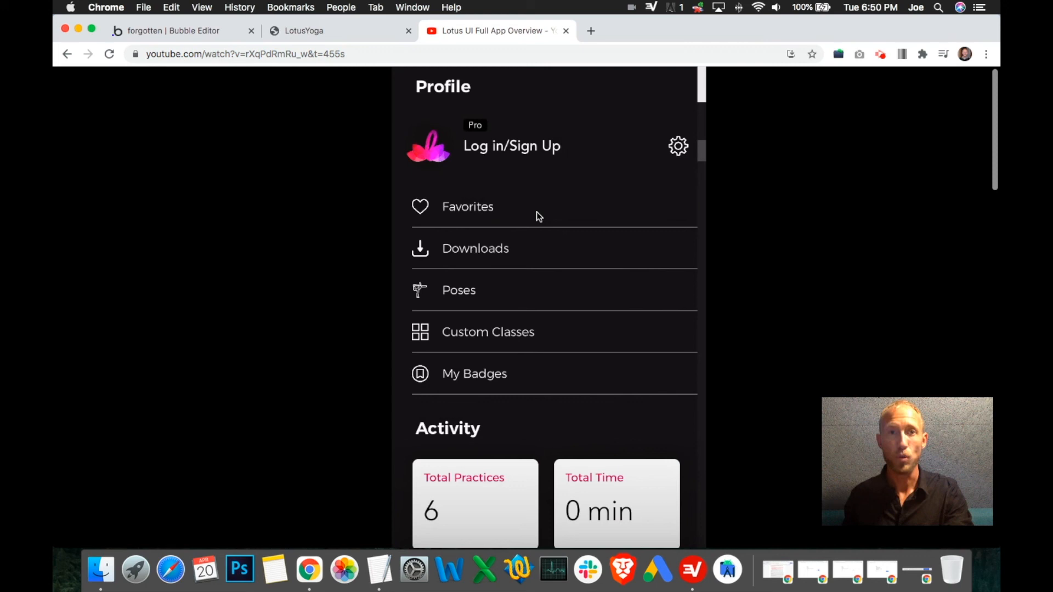
{"action": "left_click", "coordinate": [361, 32]}
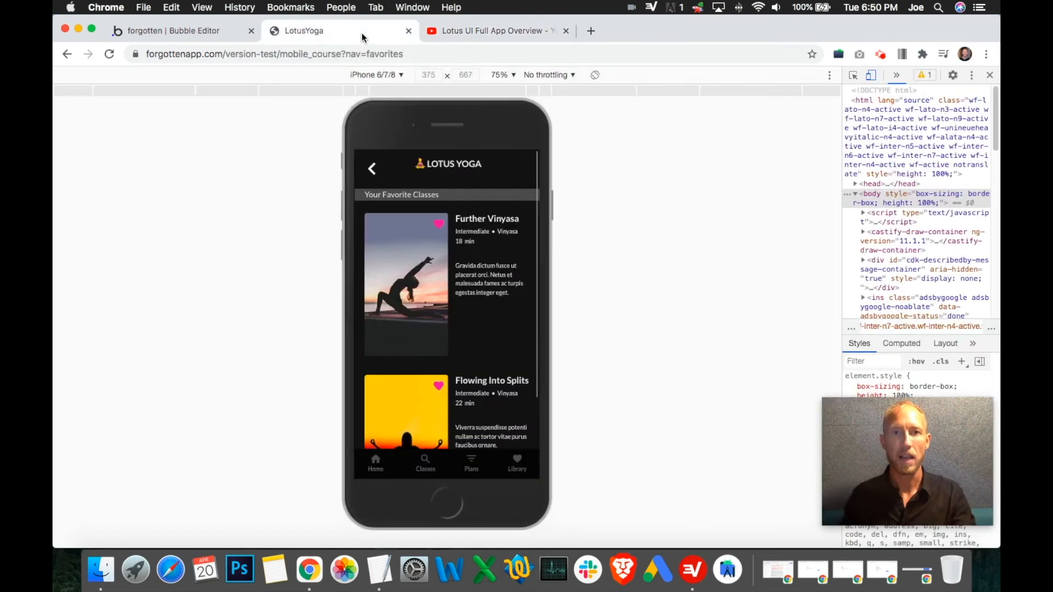
- Test the Favorites list scrolling, its back arrow, and the Plans and Library navigation in the mobile preview
{"action": "left_click_drag", "start_coordinate": [472, 285], "coordinate": [489, 214]}
{"action": "left_click_drag", "start_coordinate": [501, 343], "coordinate": [494, 214]}
{"action": "left_click_drag", "start_coordinate": [409, 183], "coordinate": [395, 302]}
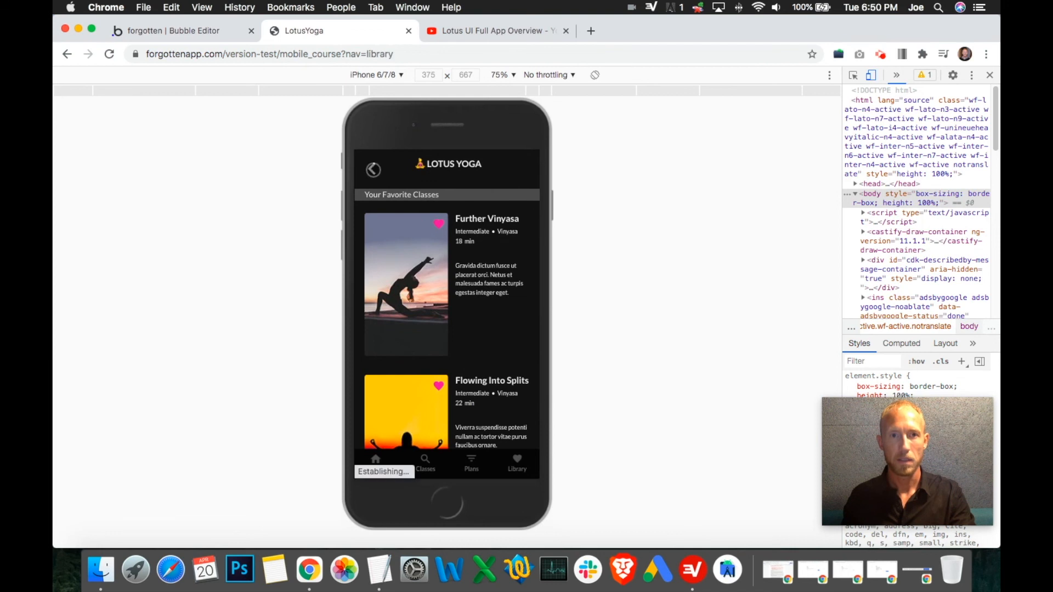
{"action": "left_click", "coordinate": [373, 173]}
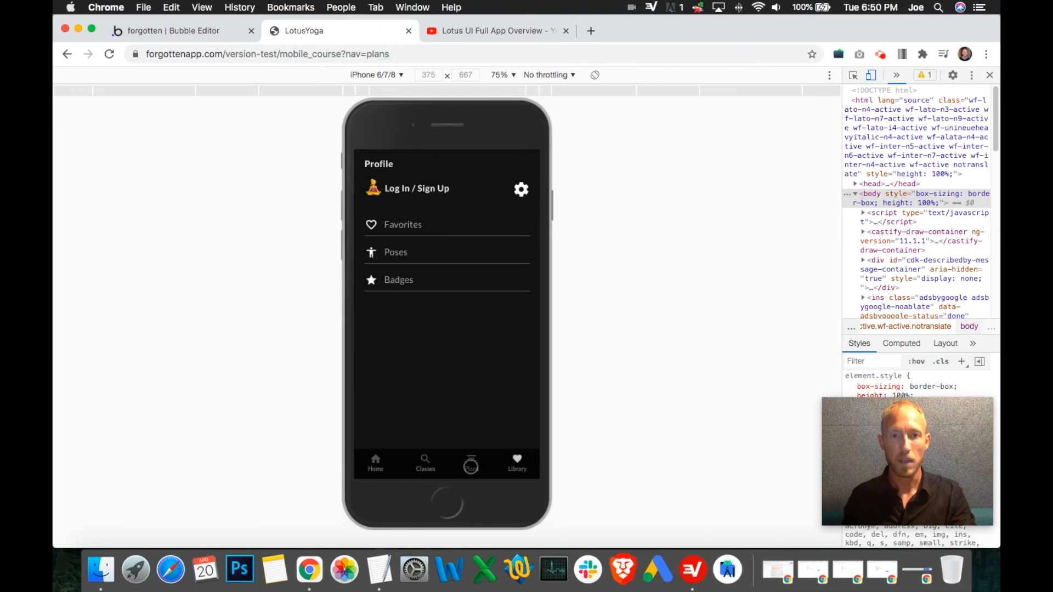
{"action": "left_click", "coordinate": [513, 459]}
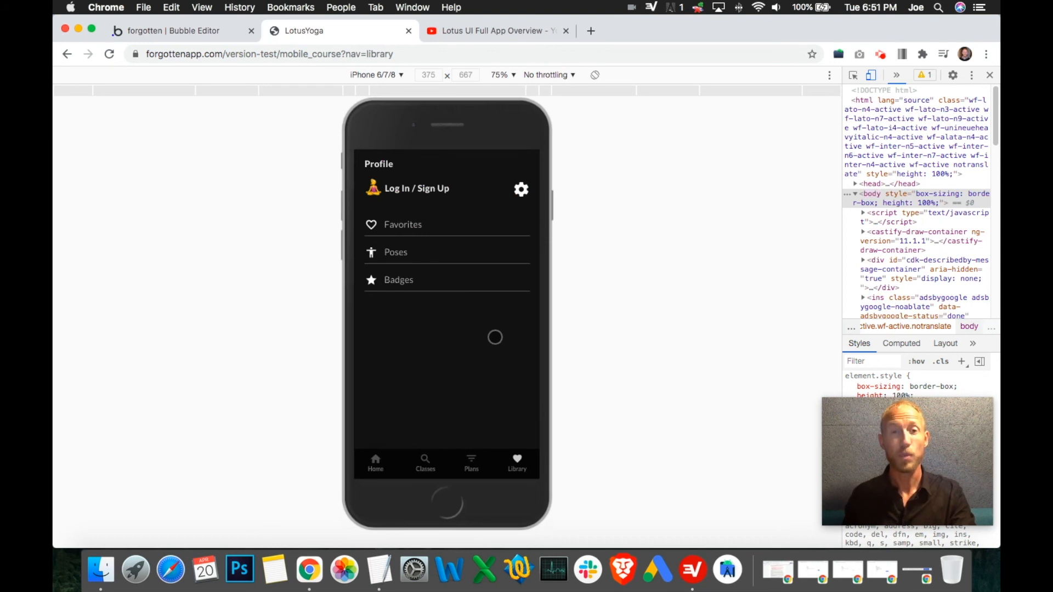
{"action": "left_click", "coordinate": [882, 55]}
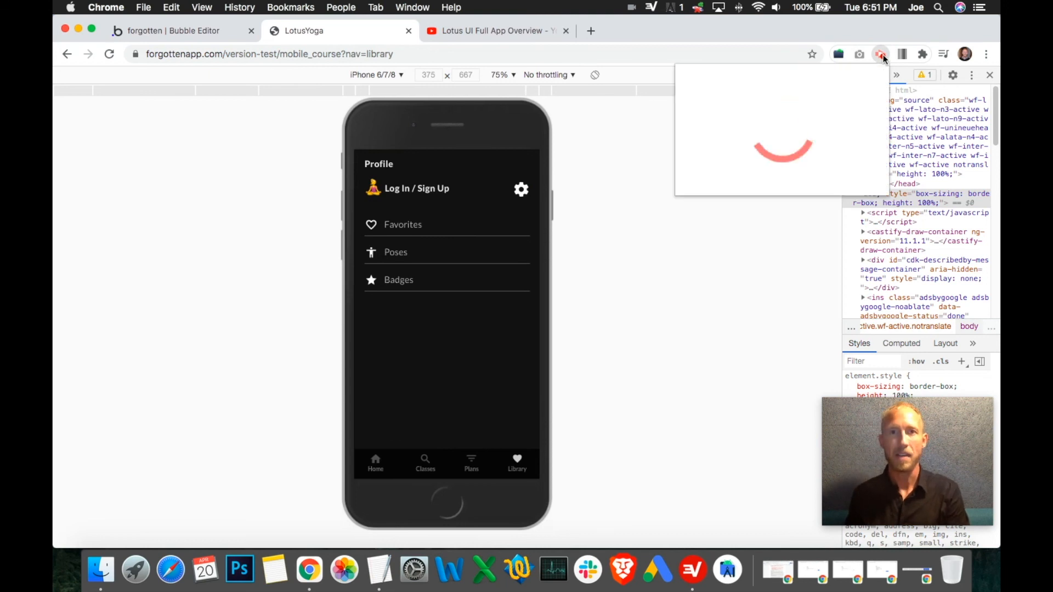